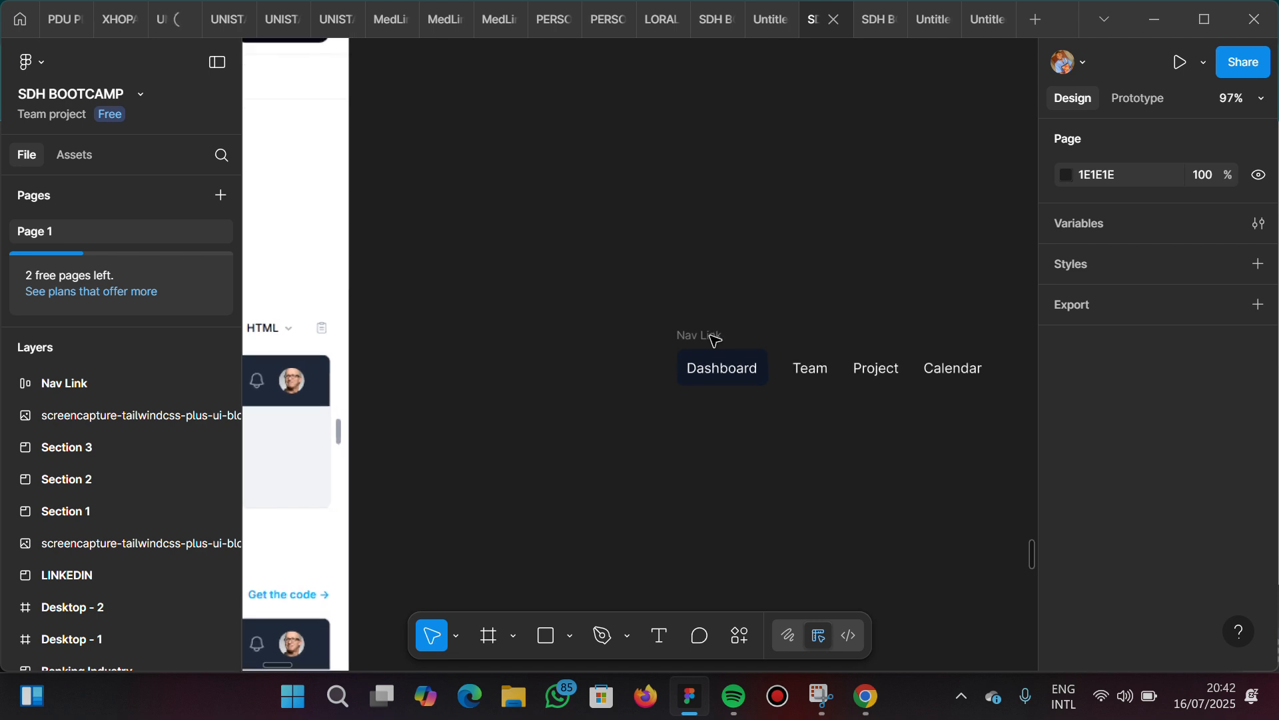
# Examine the Nav Link frame's links and the text properties of its Team link
pyautogui.hscroll(3, 715, 341)
pyautogui.scroll(2, 714, 340)
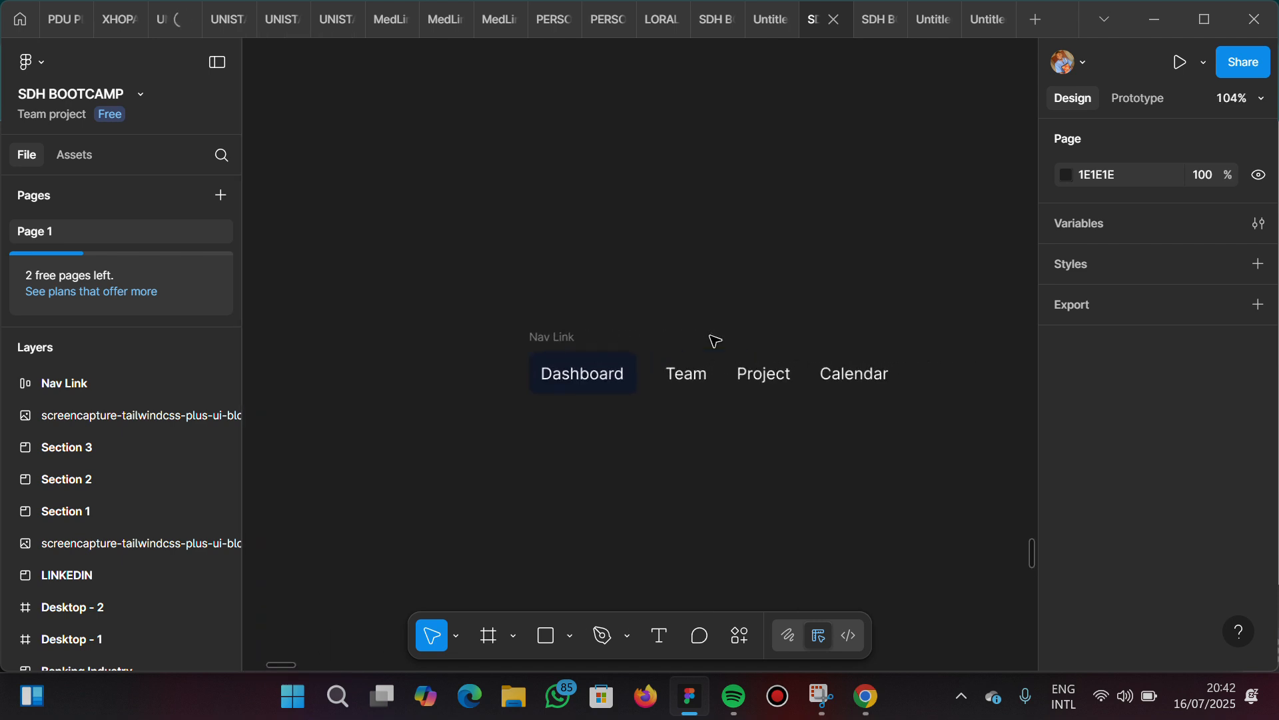
pyautogui.scroll(-3, 713, 340)
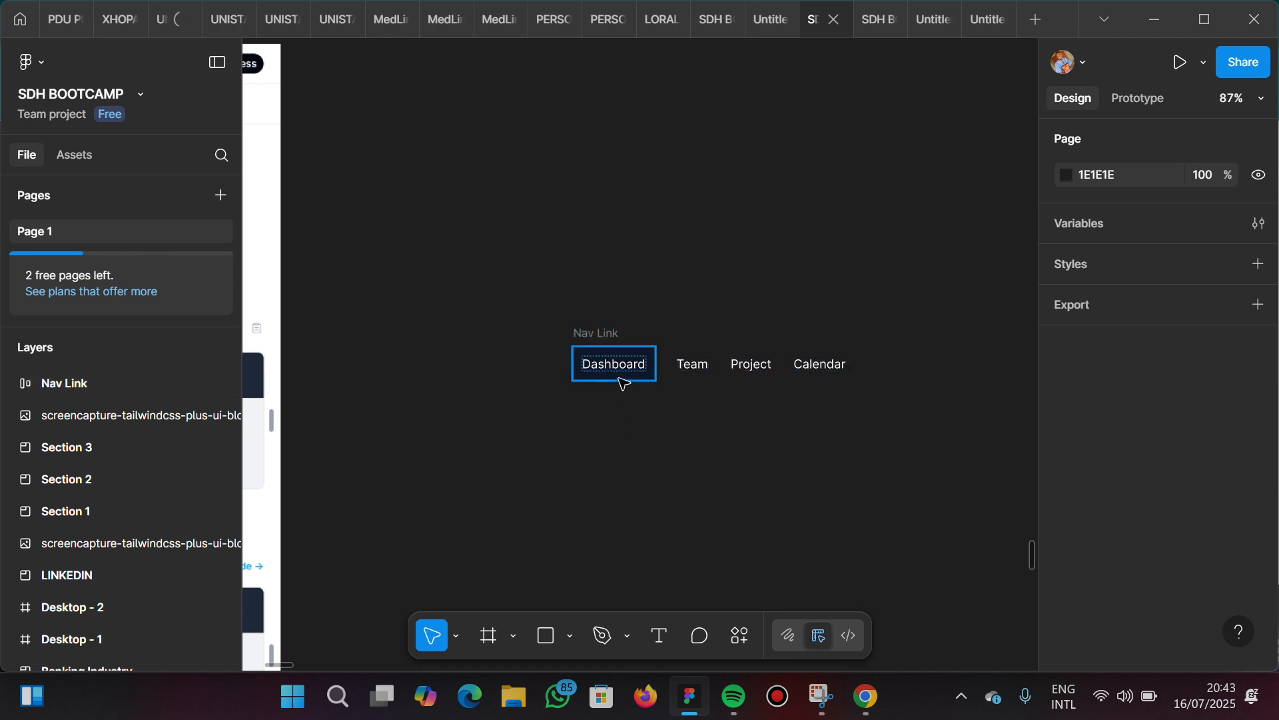
pyautogui.keyDown('ctrl'); pyautogui.scroll(5, 621, 390); pyautogui.keyUp('ctrl')
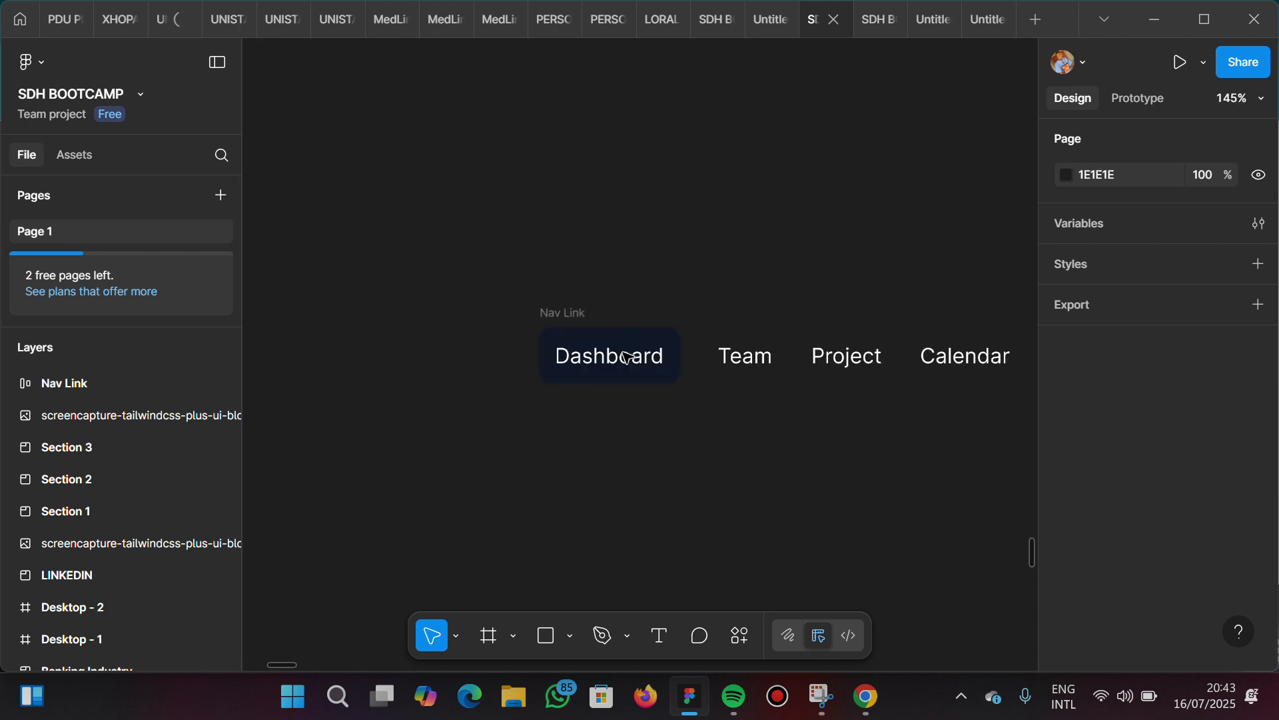
pyautogui.keyDown('ctrl'); pyautogui.scroll(3, 586, 360); pyautogui.keyUp('ctrl')
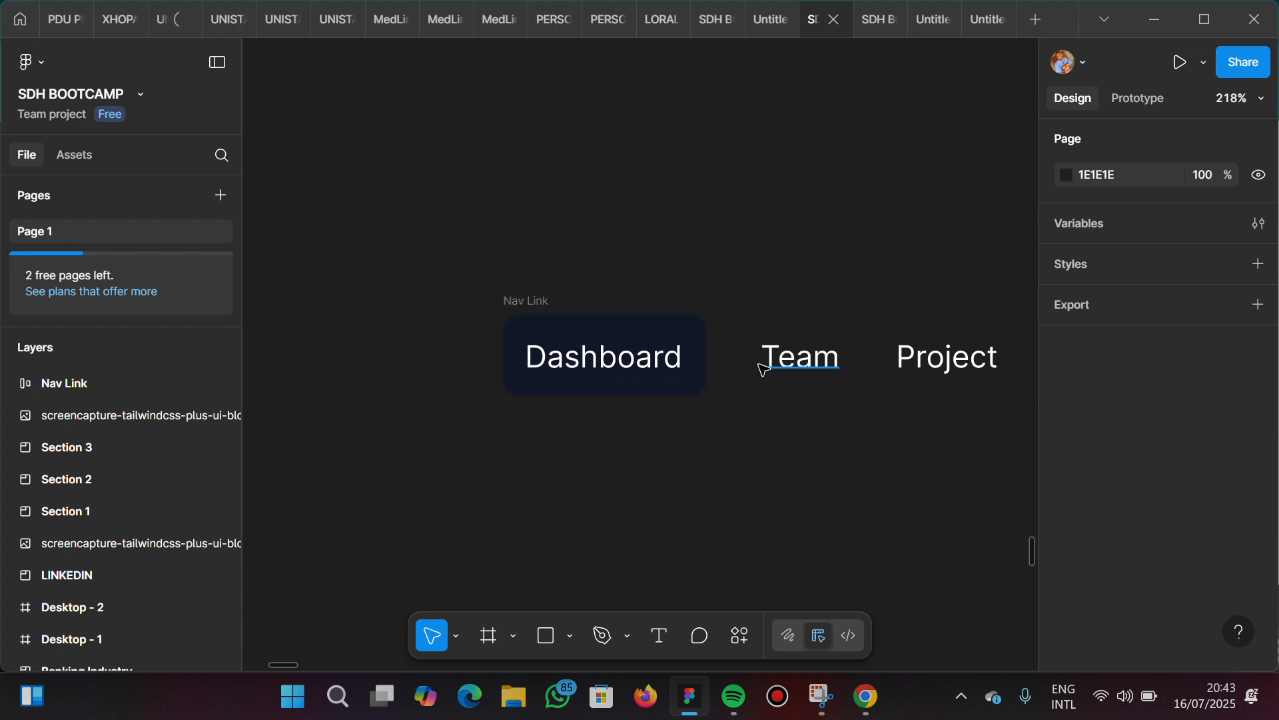
pyautogui.hscroll(4, 751, 363)
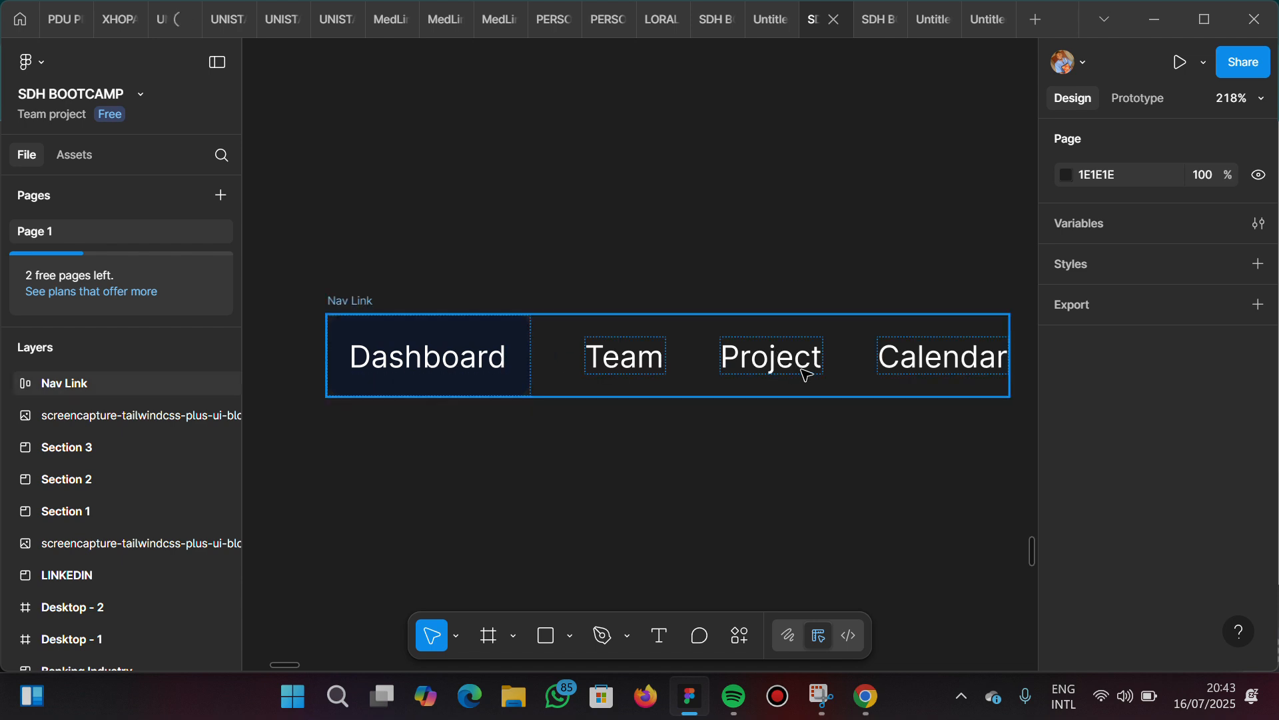
pyautogui.click(665, 366)
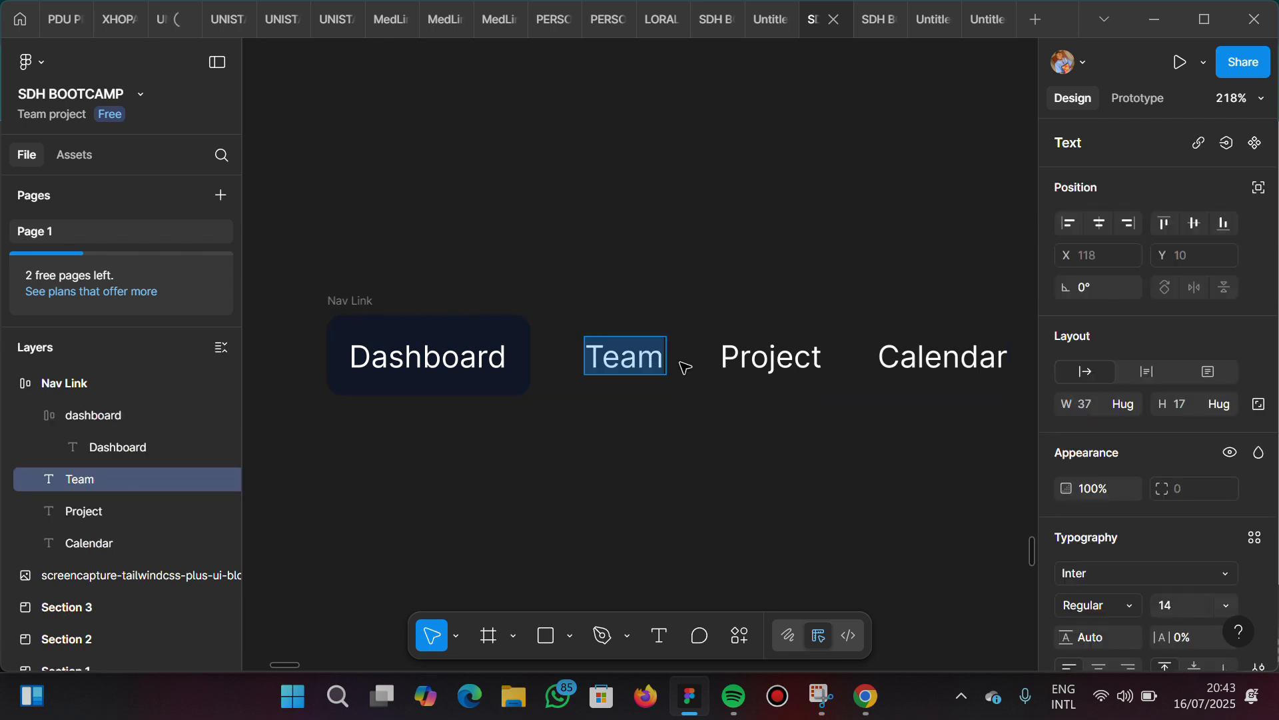
pyautogui.scroll(-3, 1176, 615)
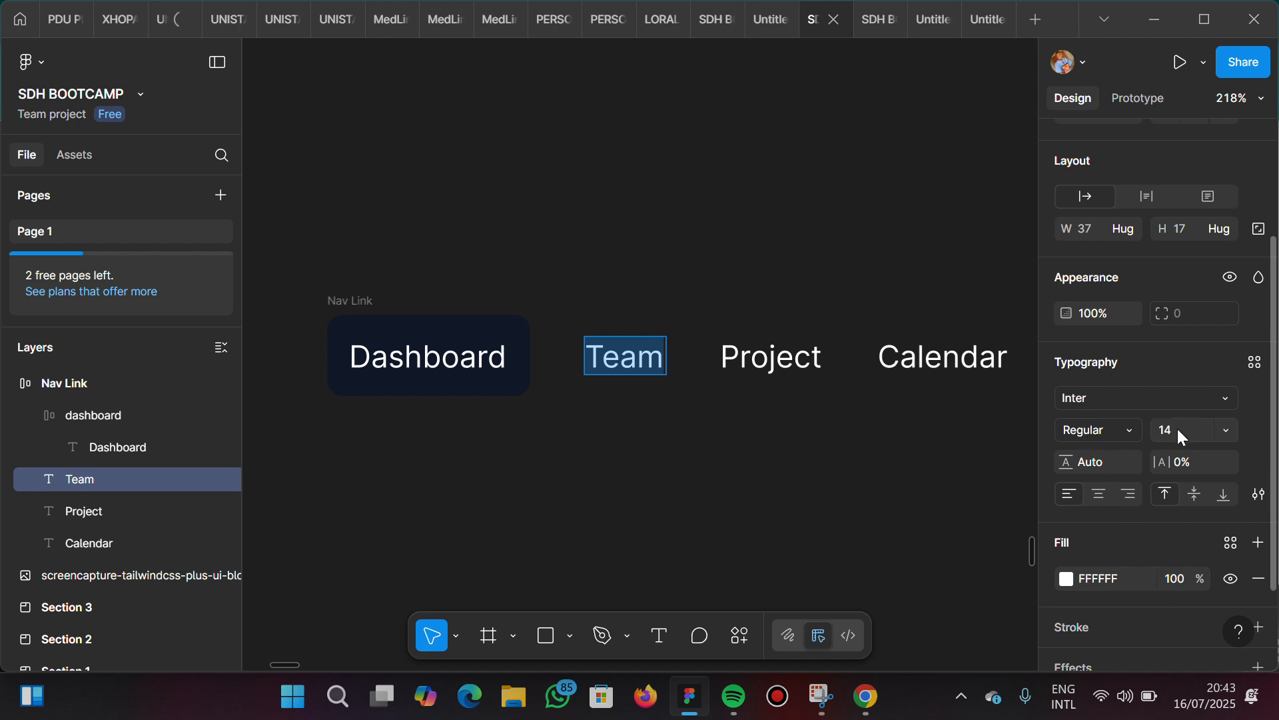
pyautogui.click(640, 432)
# Examine the logo, links and icons of the "Simple dark with menu button on left" navbar in the reference screenshot
pyautogui.hscroll(-3, 524, 423)
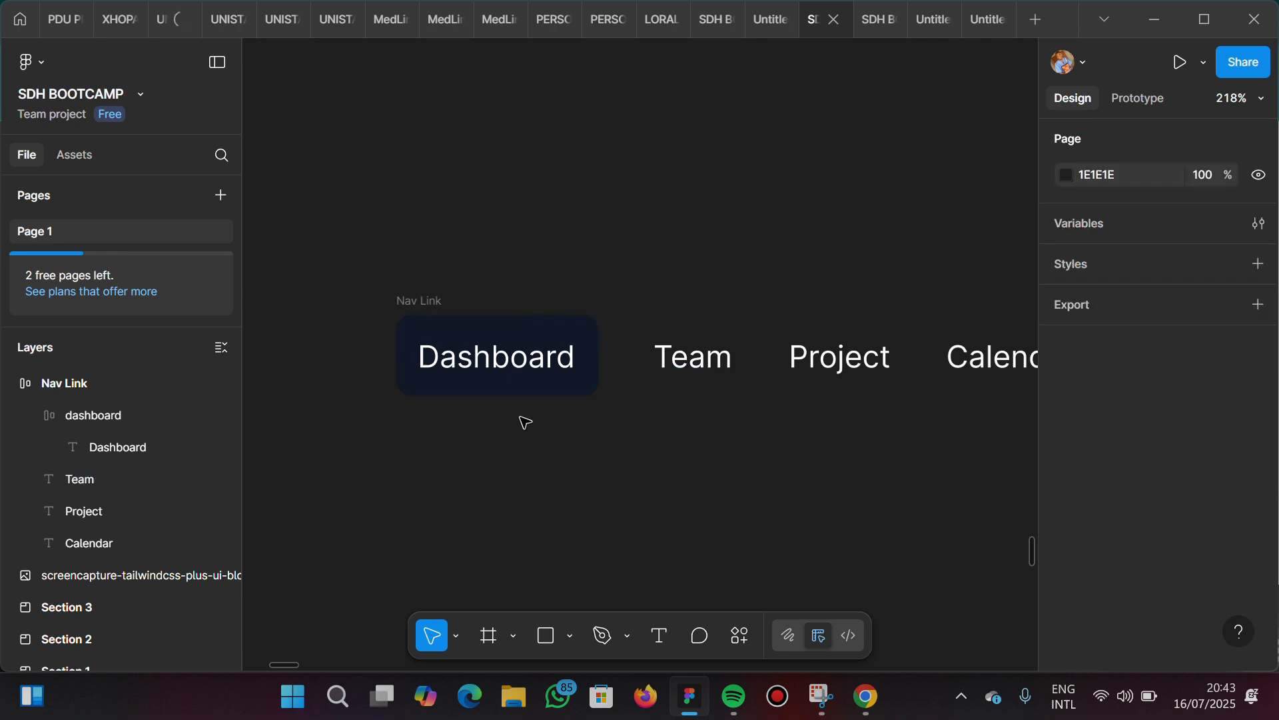
pyautogui.scroll(-3, 525, 422)
pyautogui.hscroll(-10, 525, 422)
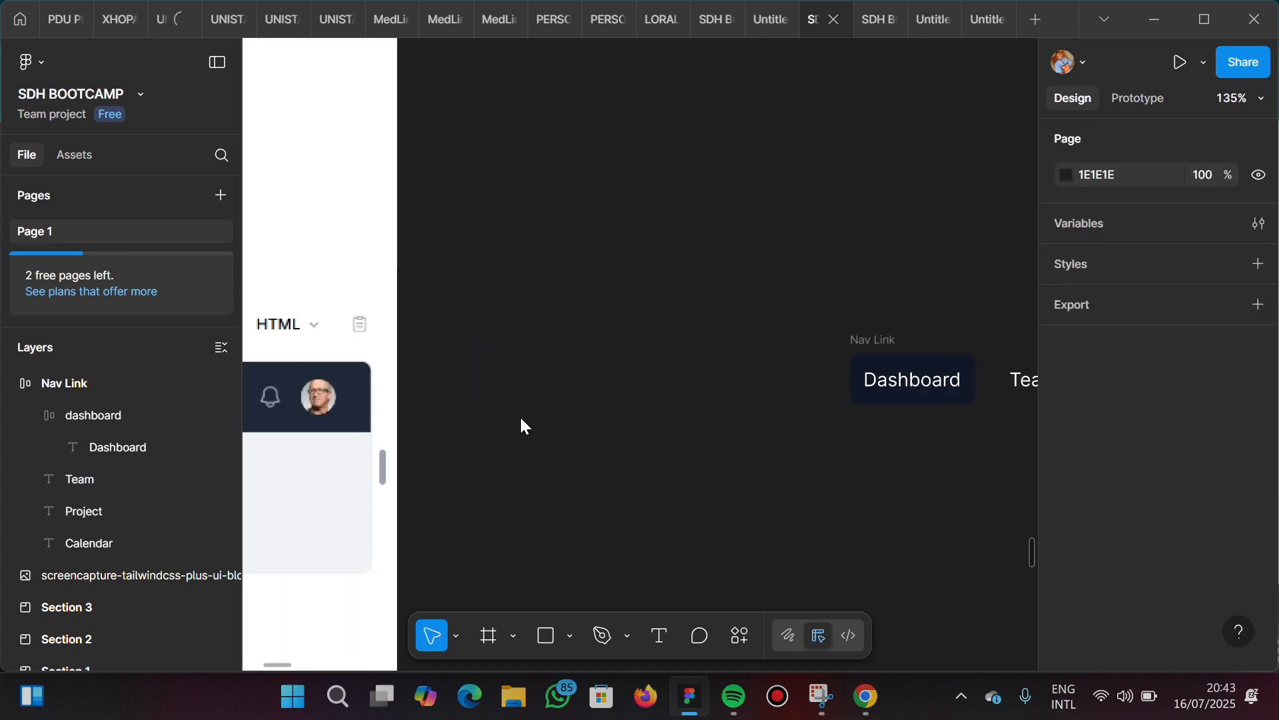
pyautogui.hscroll(-15, 525, 422)
pyautogui.scroll(-1, 526, 422)
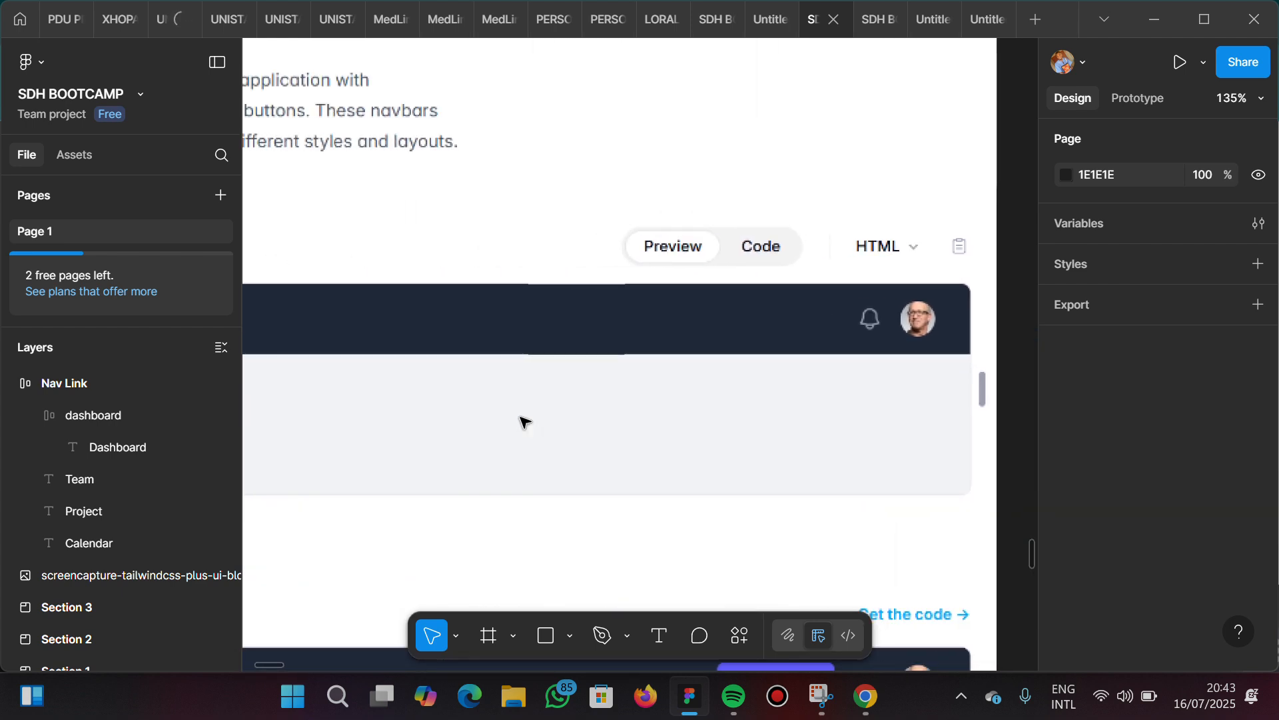
pyautogui.hscroll(-12, 525, 422)
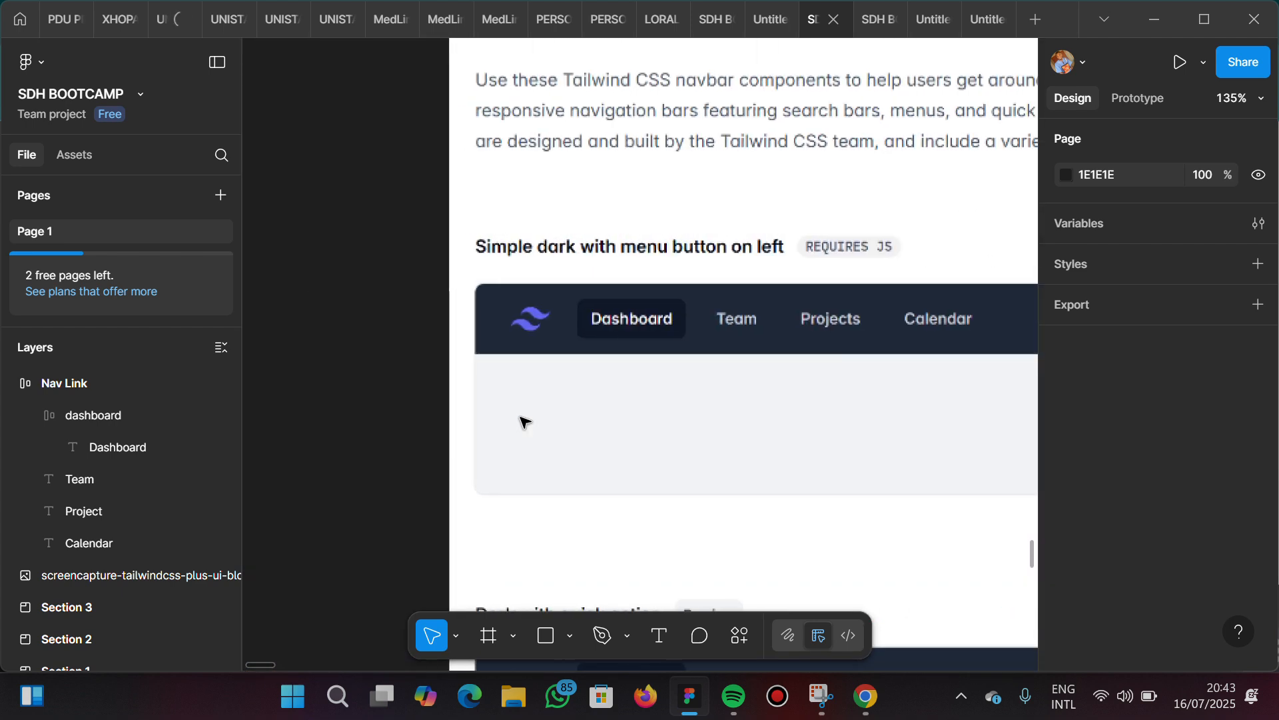
pyautogui.hscroll(8, 678, 316)
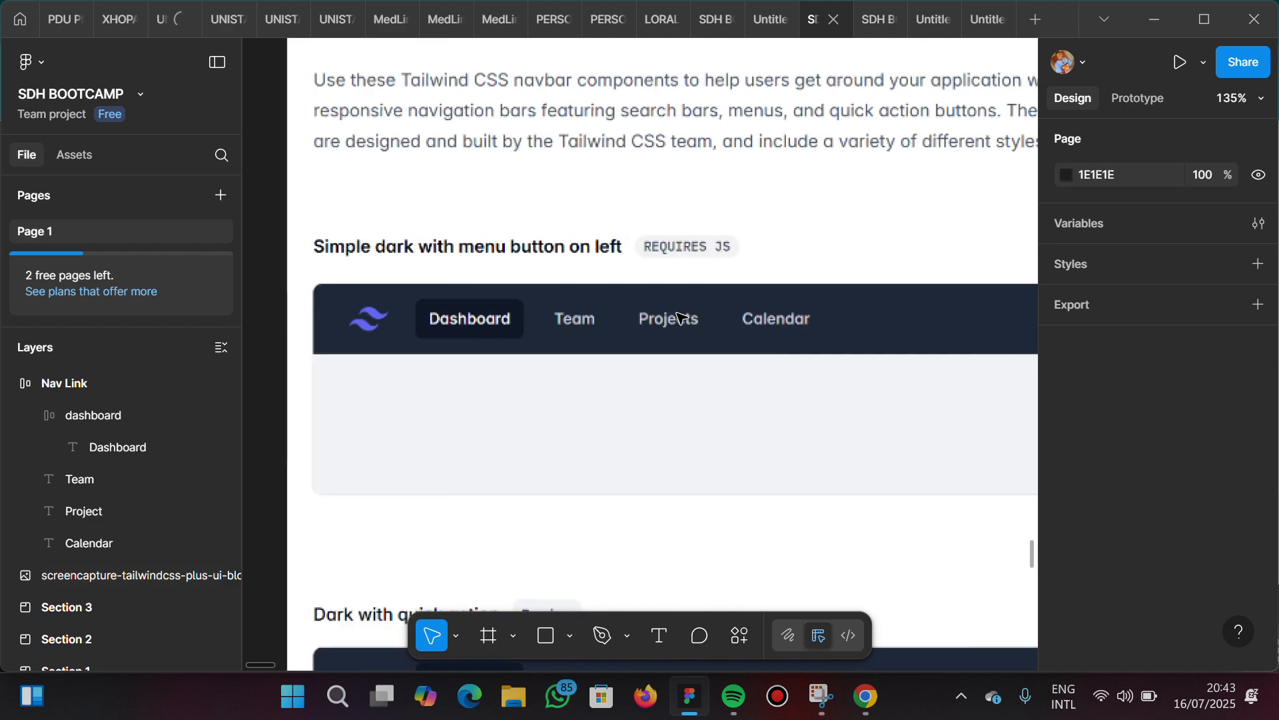
pyautogui.scroll(-5, 679, 316)
pyautogui.hscroll(8, 678, 316)
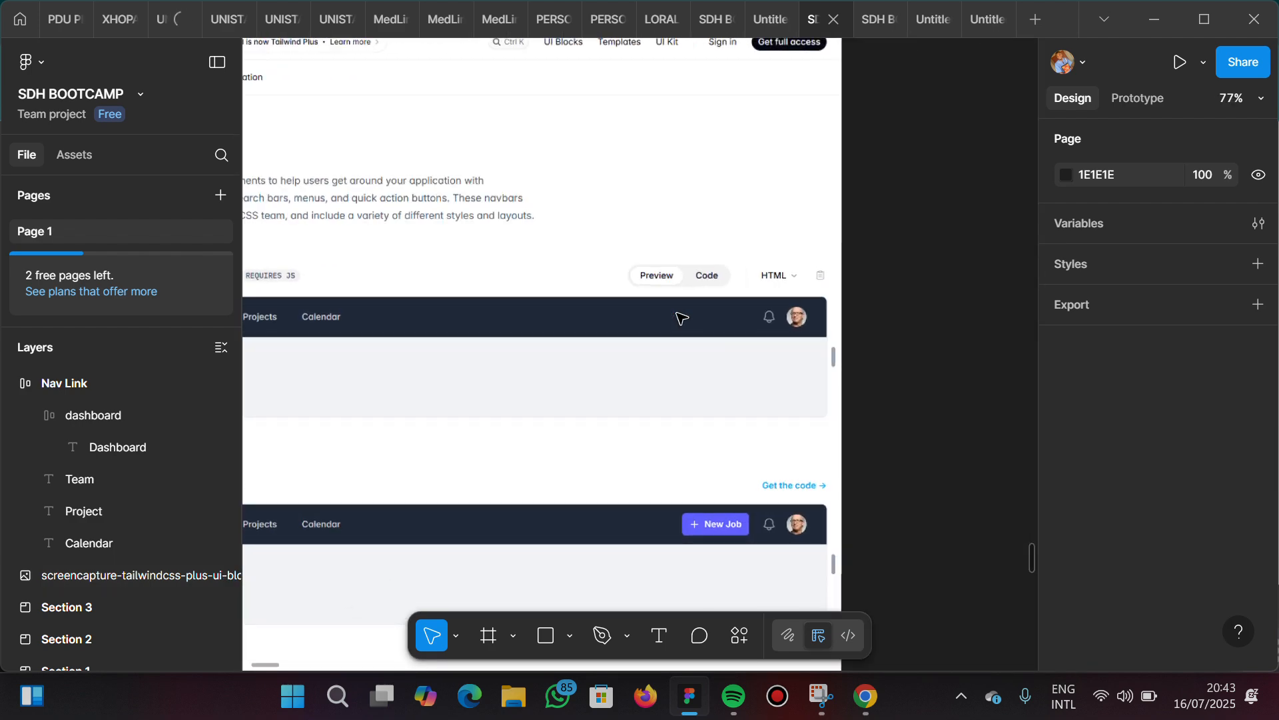
# Find the Brandfetch plugin among the available plugins and run it beside the Nav Link frame
pyautogui.hscroll(4, 678, 317)
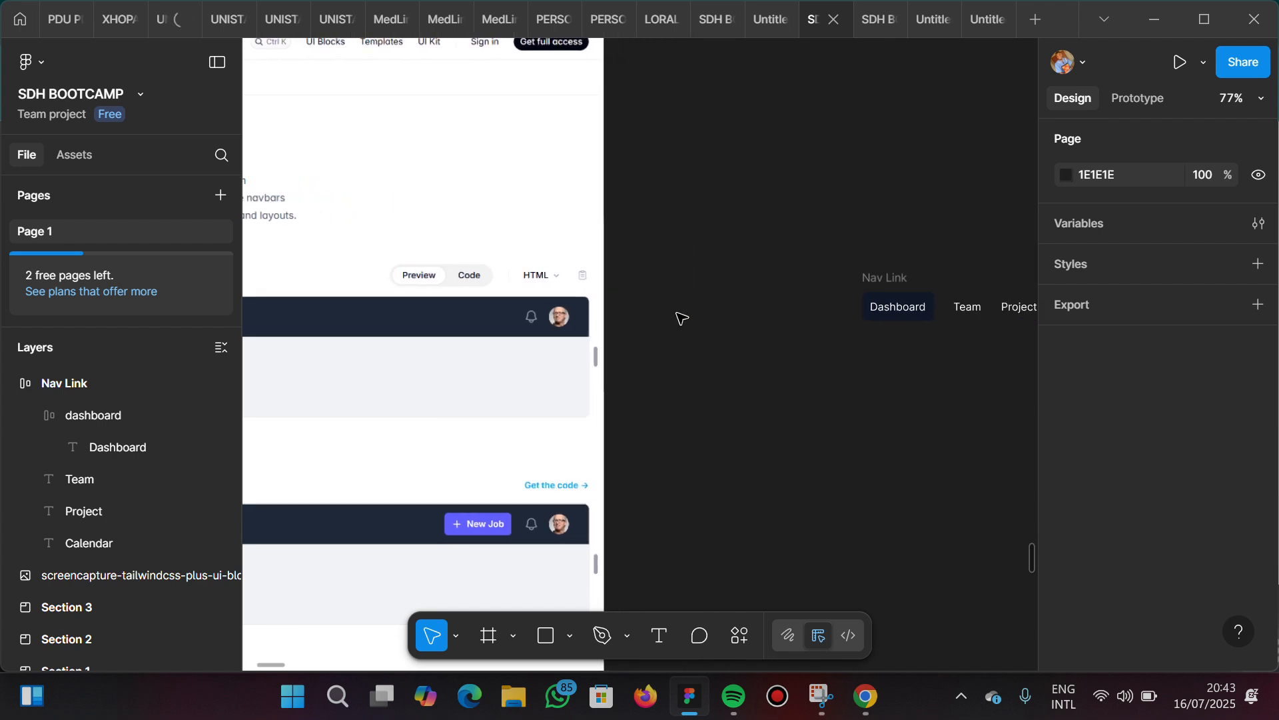
pyautogui.hscroll(7, 678, 317)
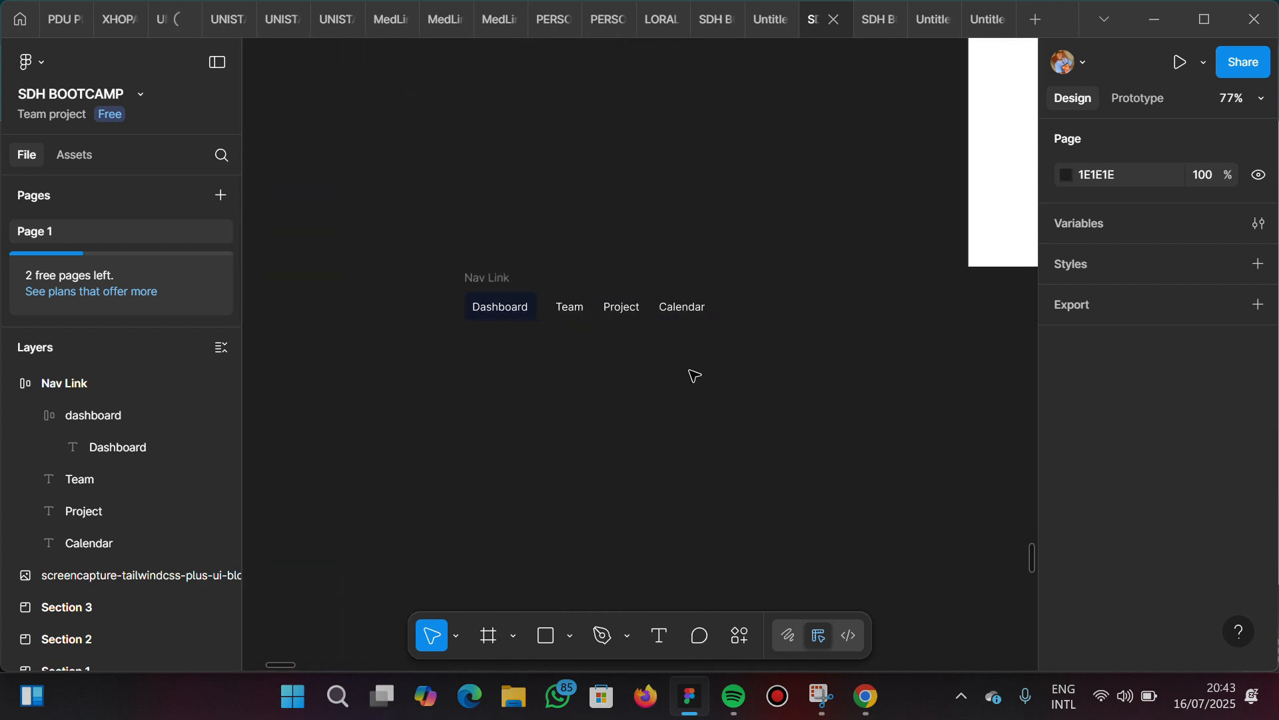
pyautogui.rightClick(696, 373)
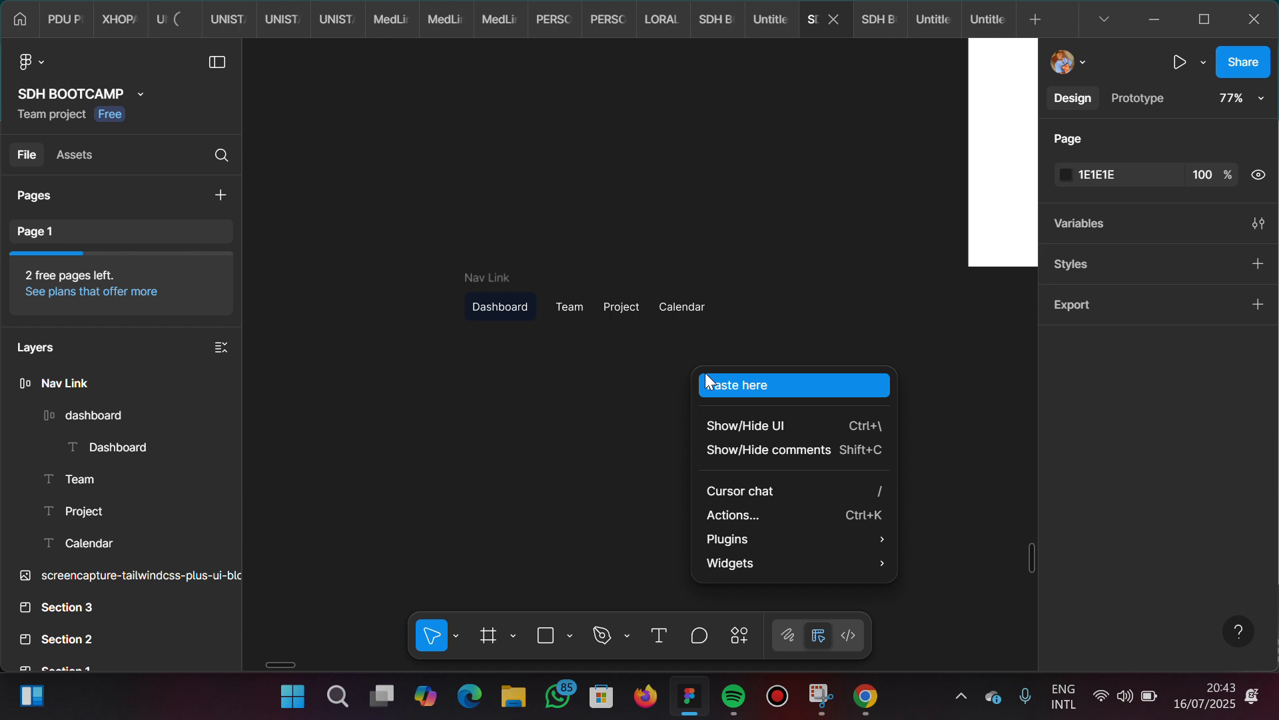
pyautogui.moveTo(758, 537)
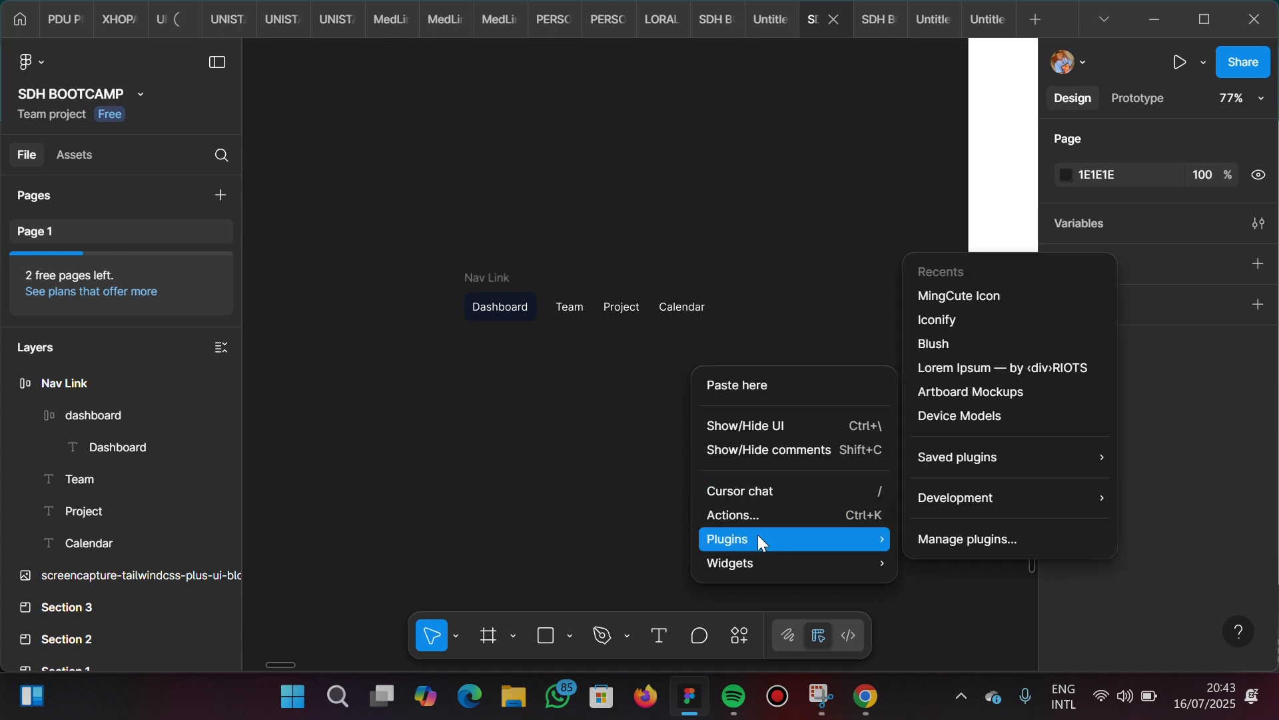
pyautogui.moveTo(975, 454)
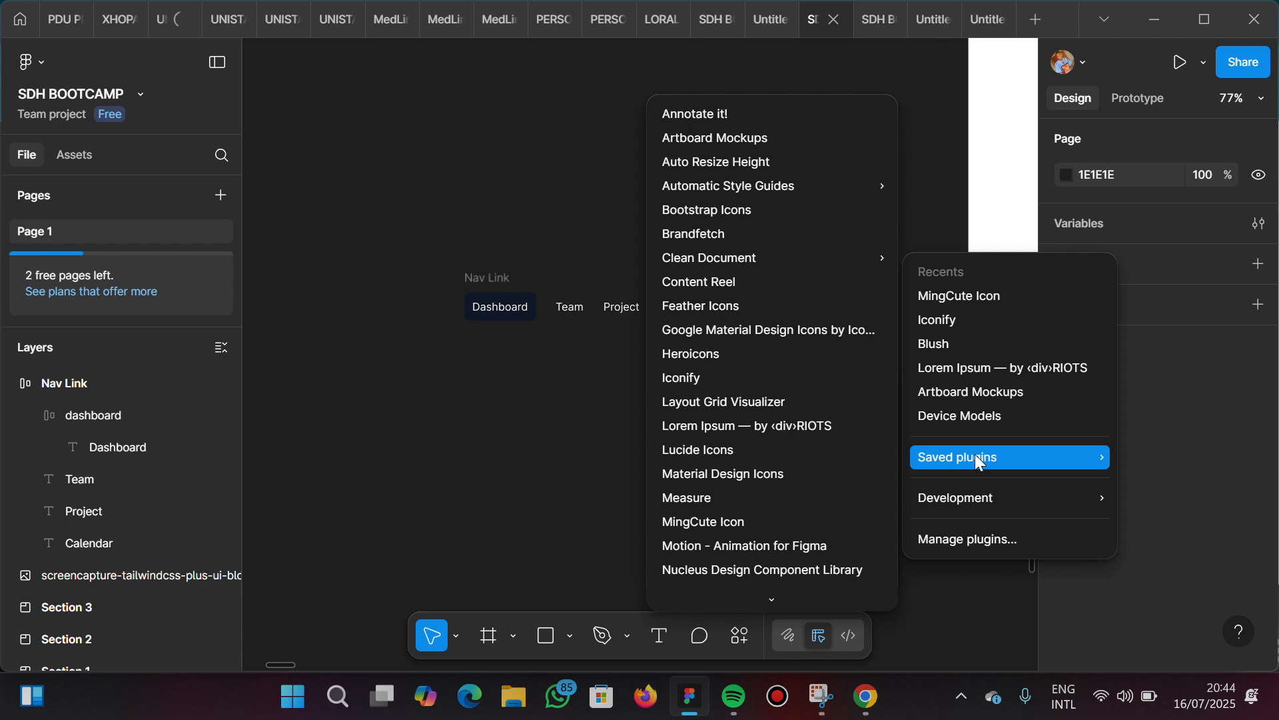
pyautogui.click(995, 537)
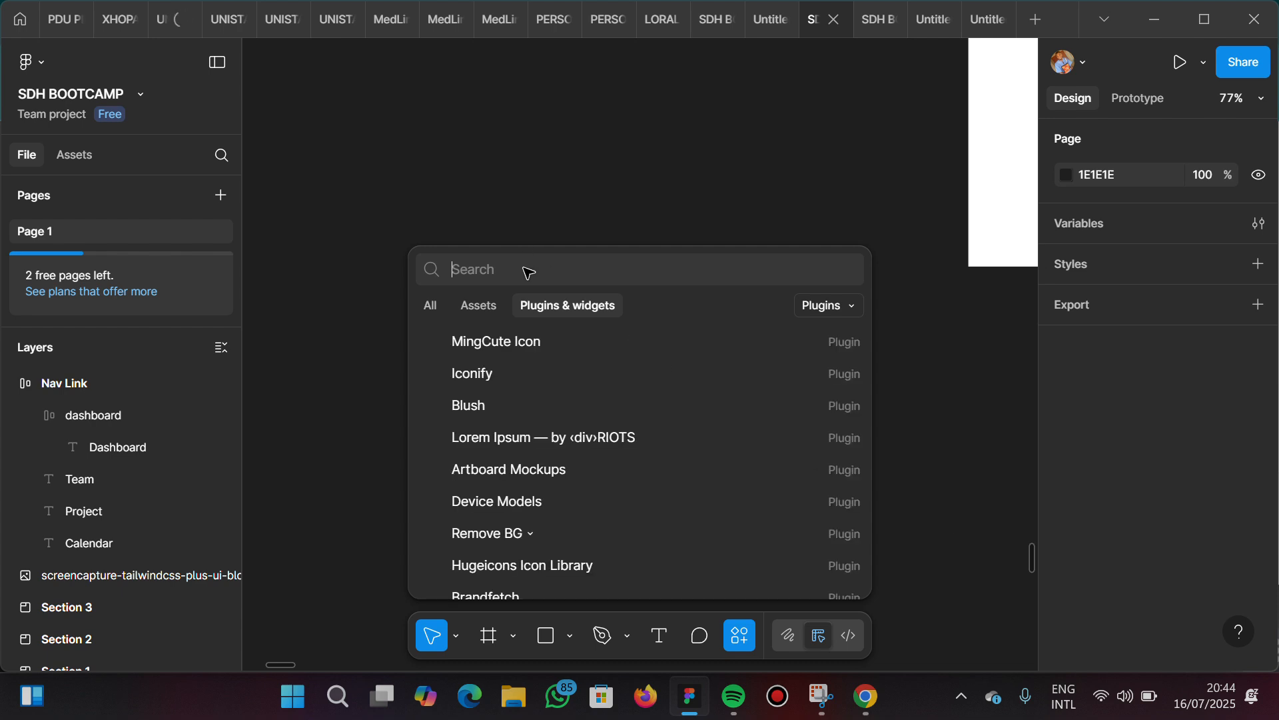
pyautogui.write('b')
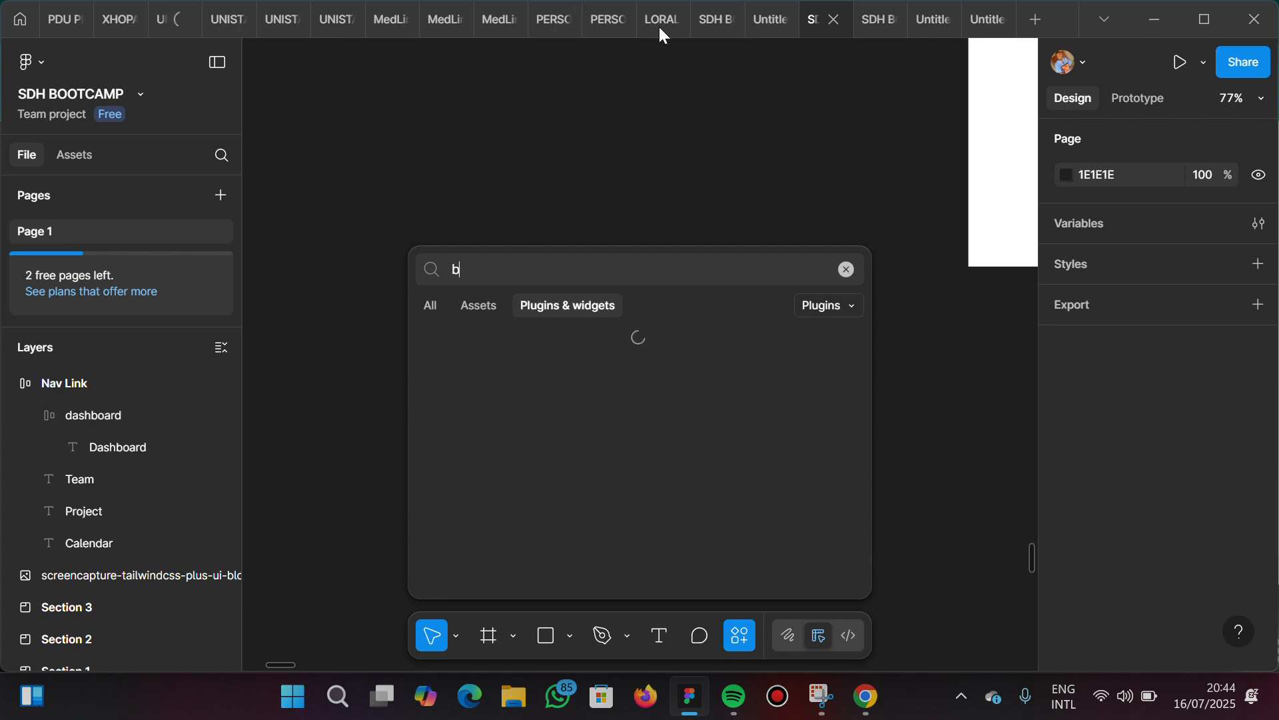
pyautogui.click(498, 271)
pyautogui.write('ra')
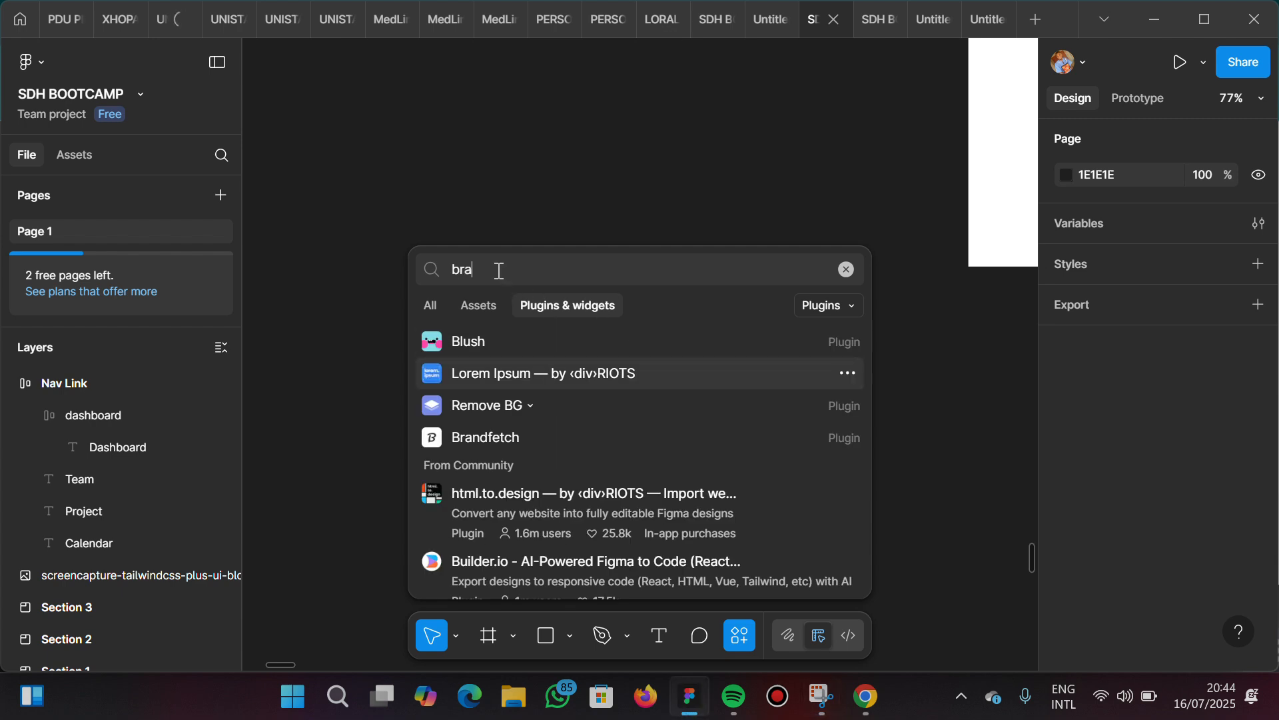
pyautogui.write('nd')
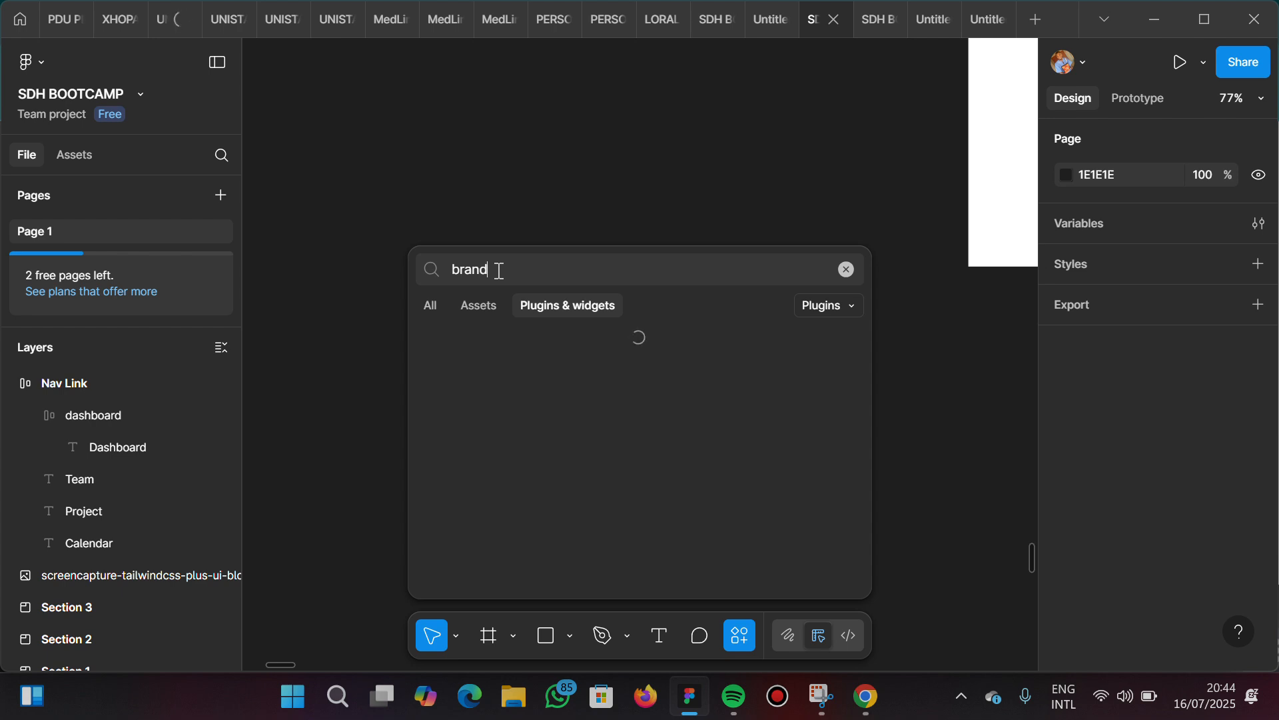
pyautogui.write('fetc')
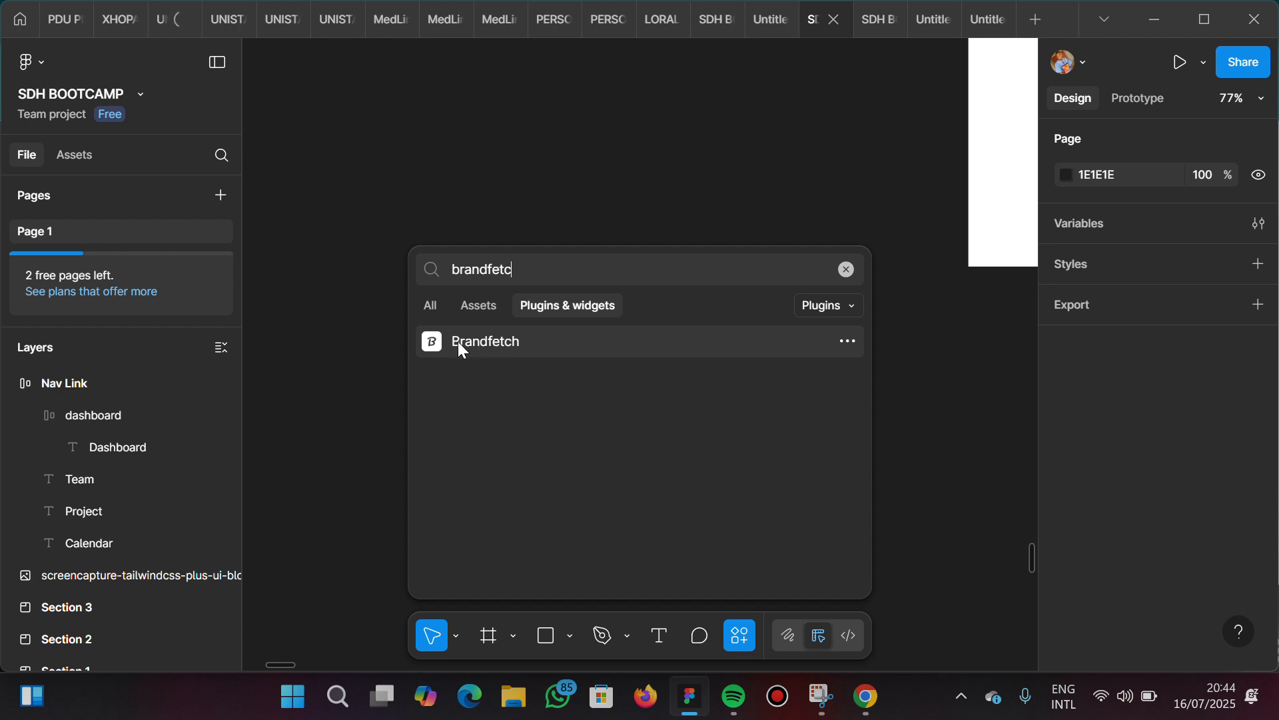
pyautogui.click(485, 350)
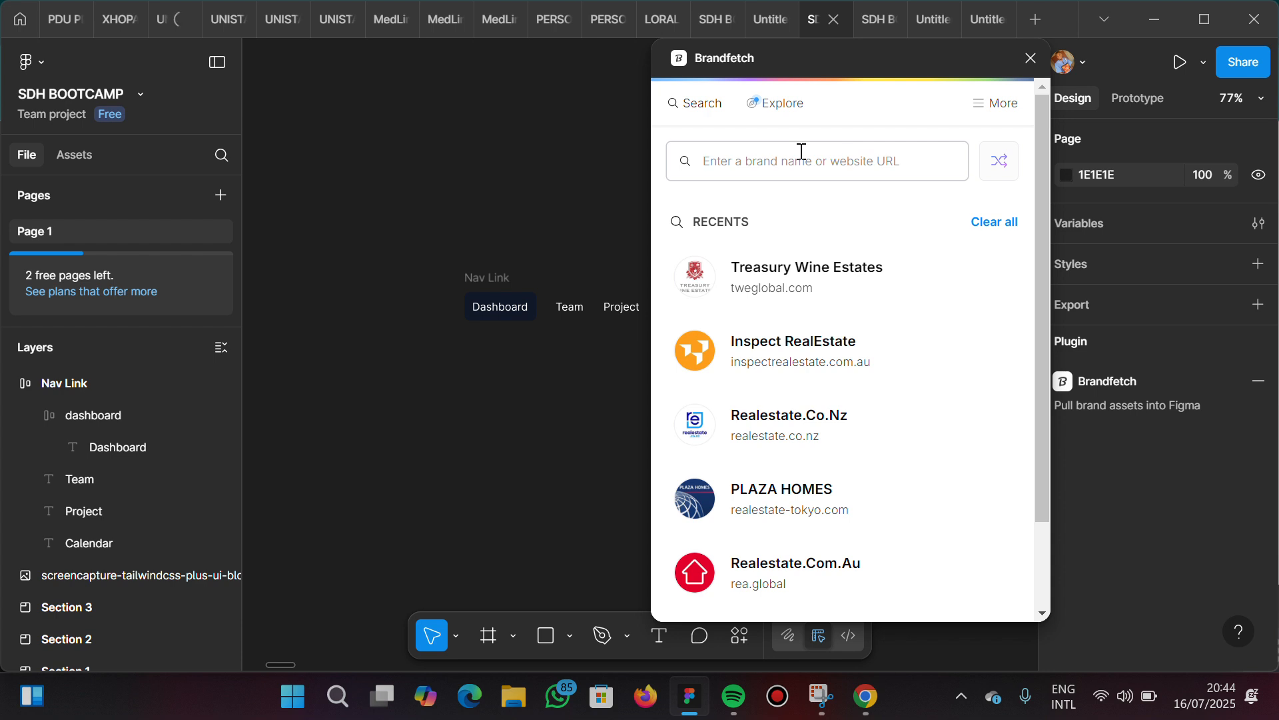
# Search Brandfetch for "tailwind" and open the Tailwind CSS brand from tailwindcss.com
pyautogui.click(801, 152)
pyautogui.write('tailwin')
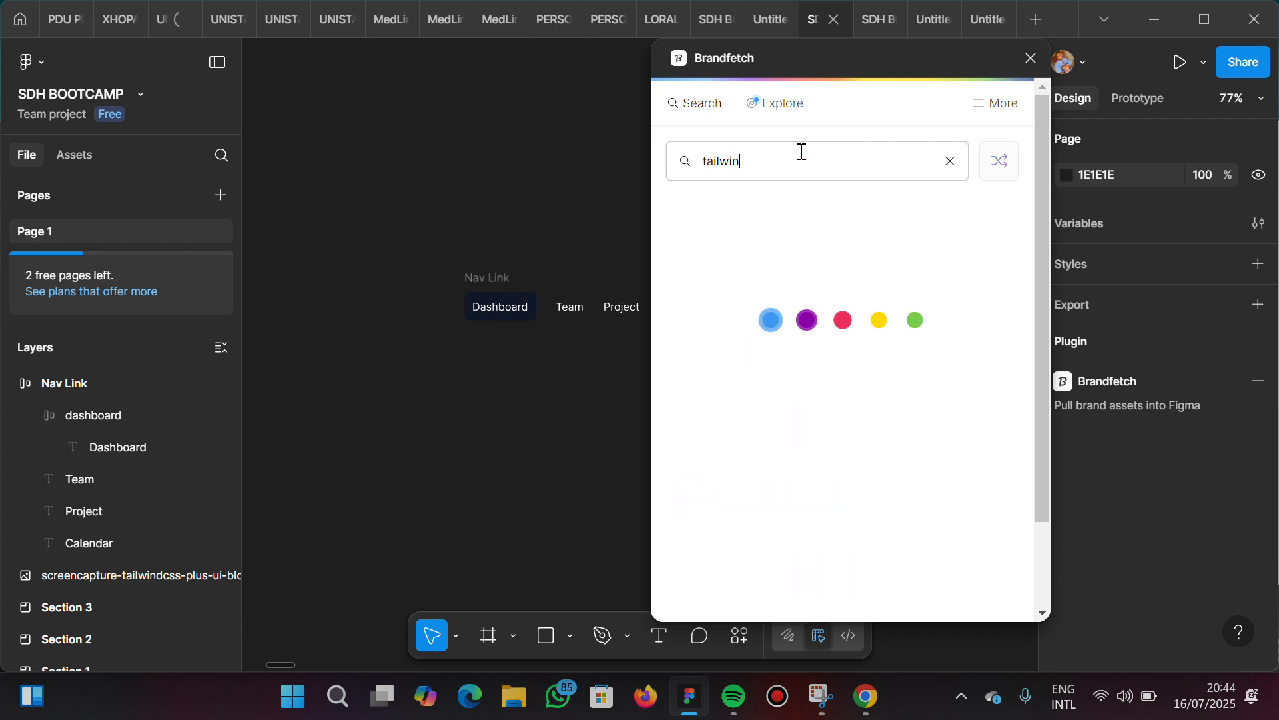
pyautogui.write('d')
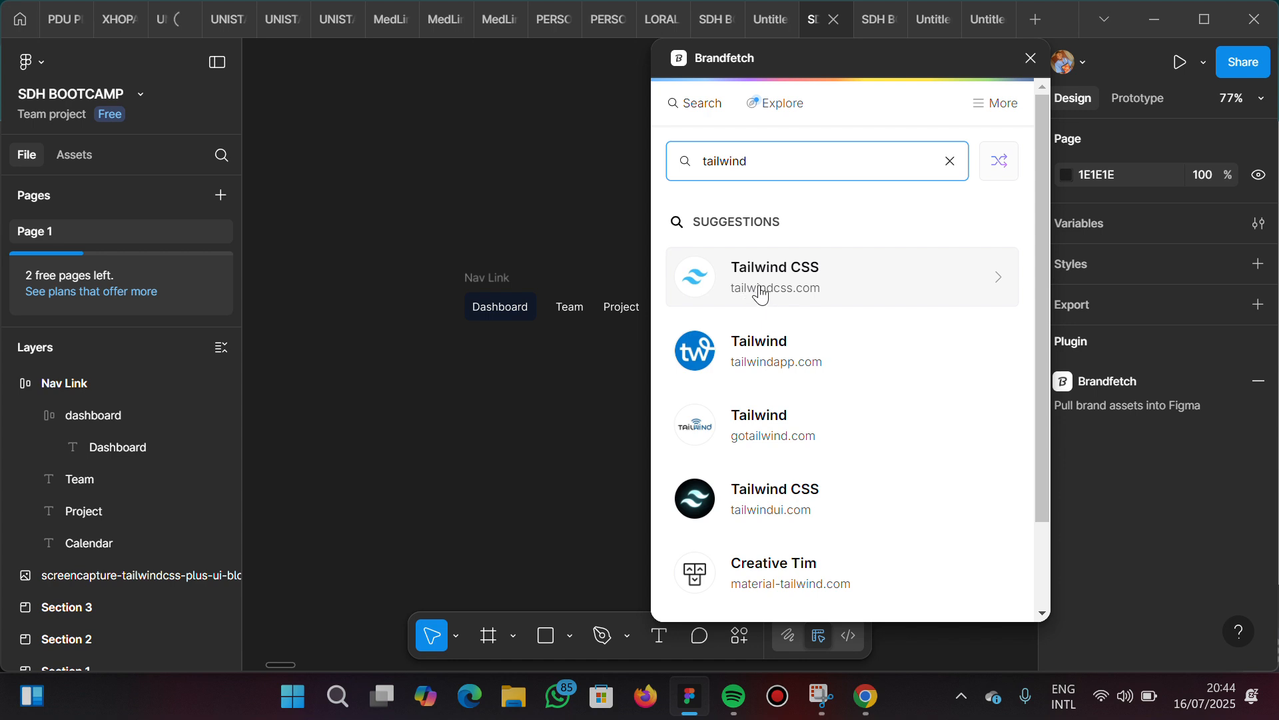
pyautogui.click(779, 289)
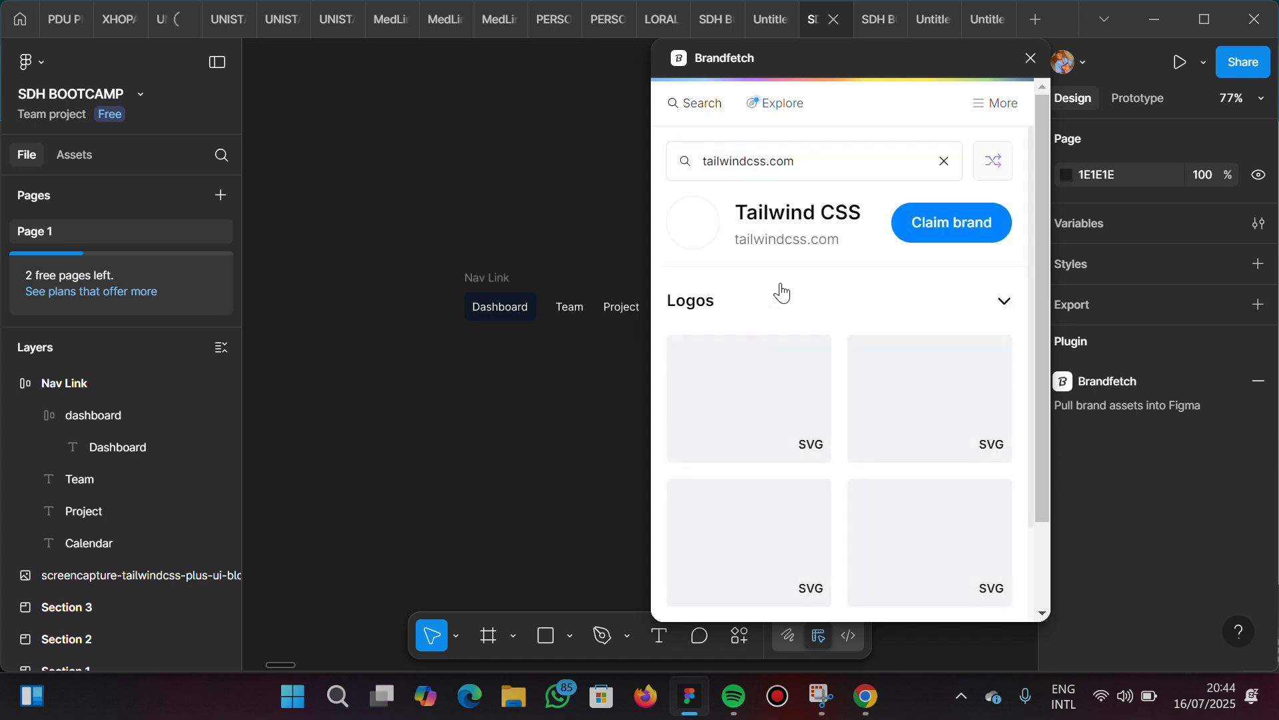
# Place the blue Tailwind CSS symbol SVG on the canvas to the left of the Nav Link frame, vertically centred with it
pyautogui.scroll(-2, 840, 441)
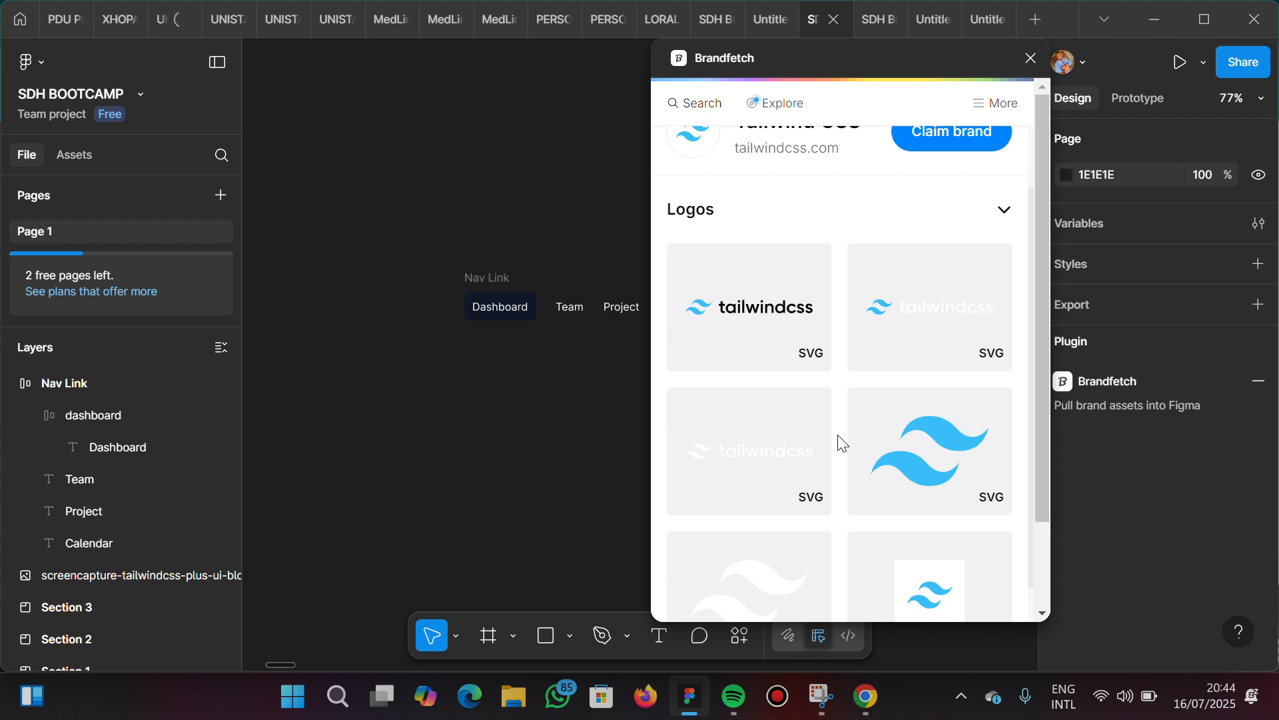
pyautogui.scroll(-2, 840, 441)
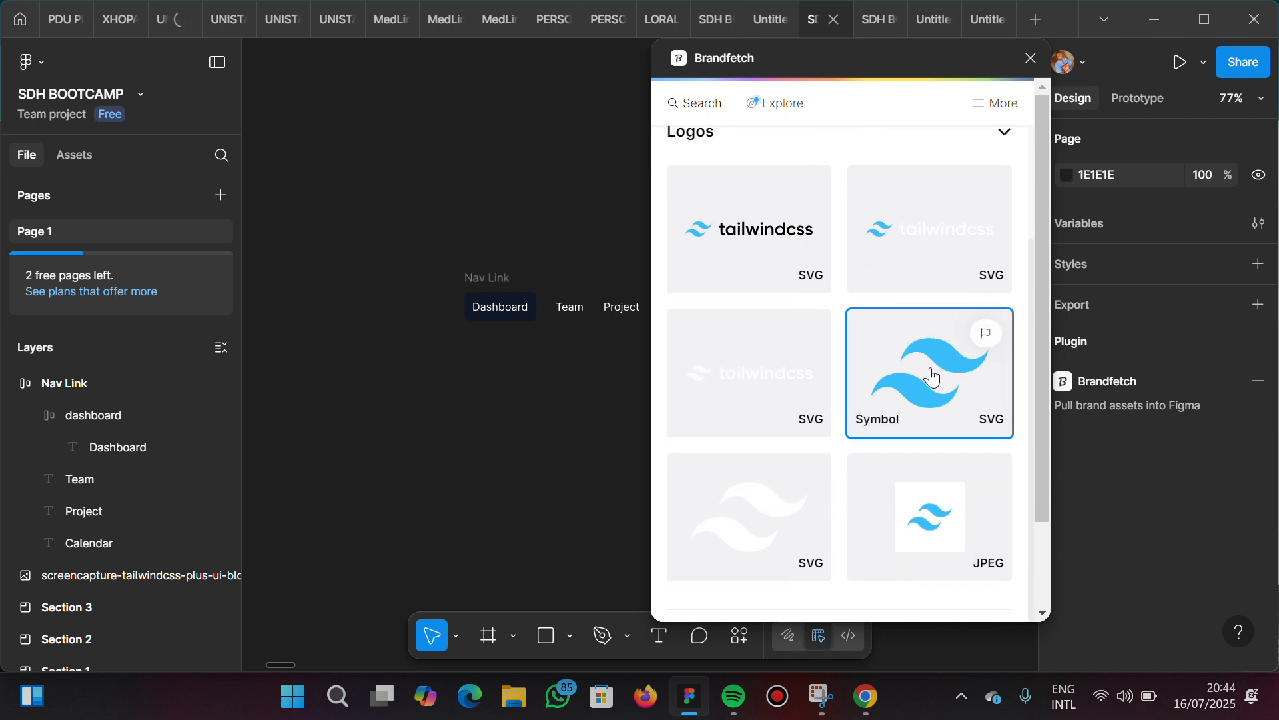
pyautogui.moveTo(940, 392); pyautogui.dragTo(317, 278)
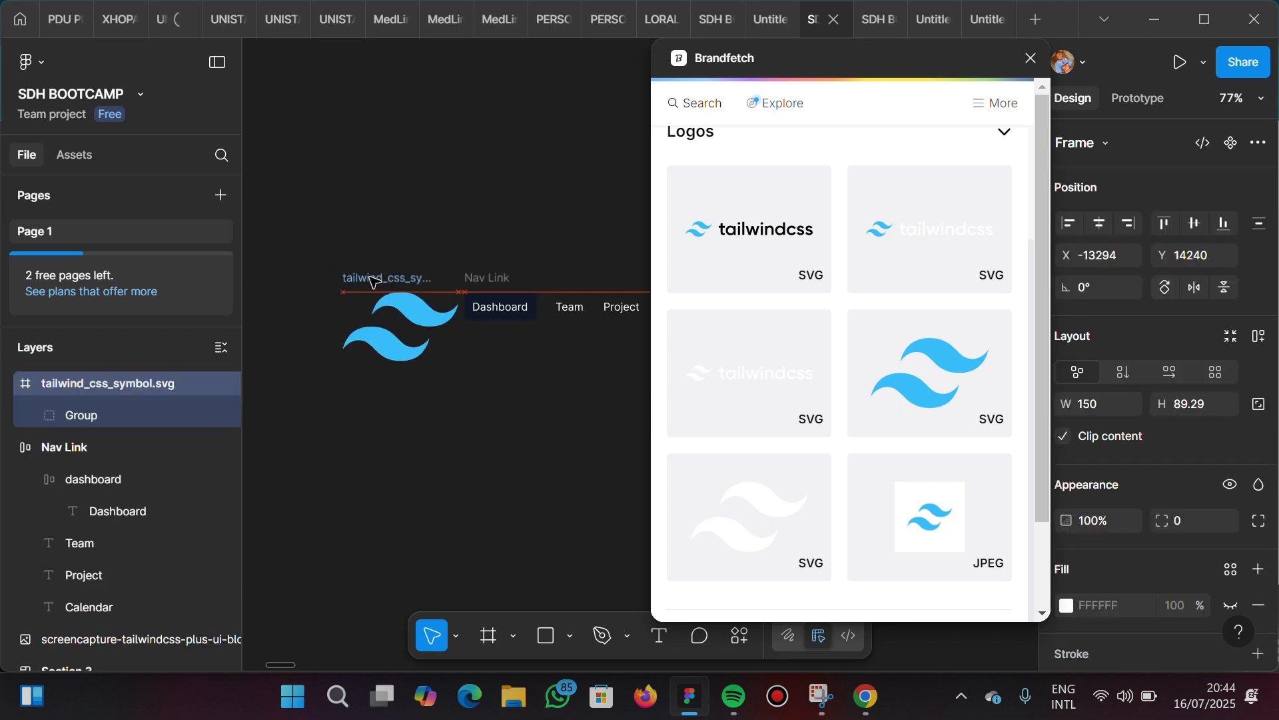
pyautogui.moveTo(348, 272); pyautogui.dragTo(337, 266)
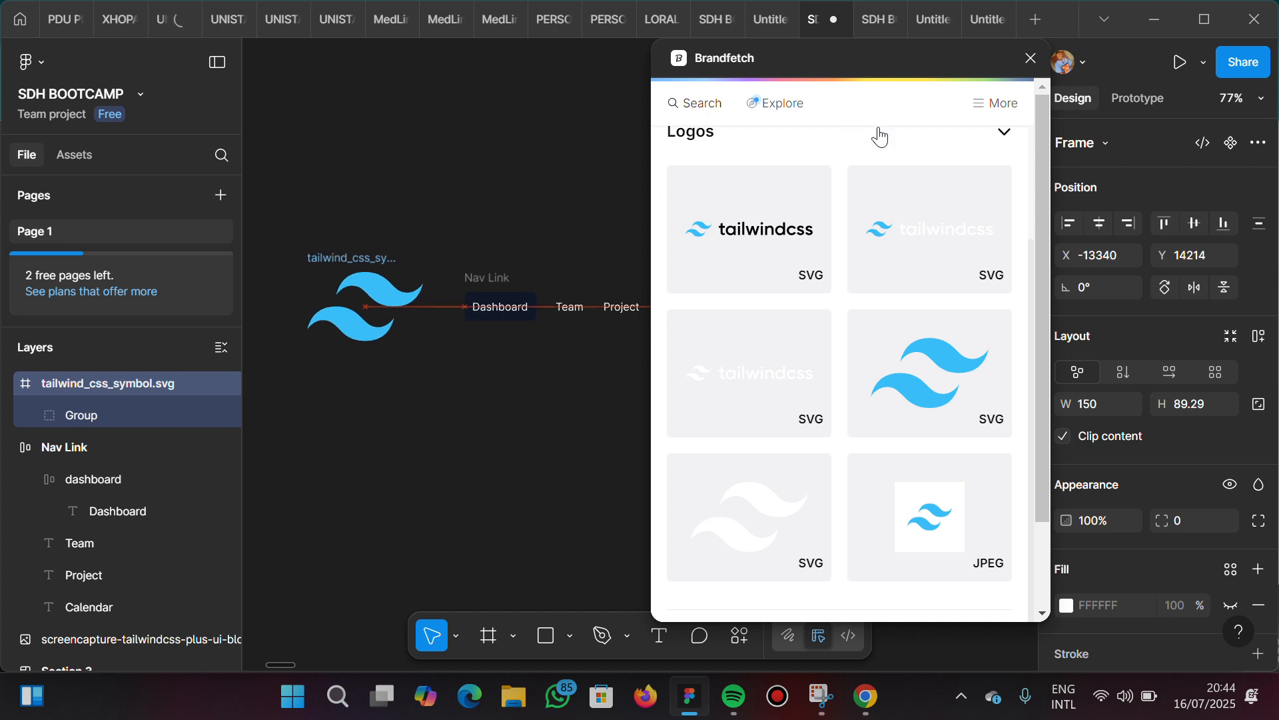
# Search Brandfetch for "facebook" and open the Facebook brand from facebook.com
pyautogui.scroll(3, 906, 229)
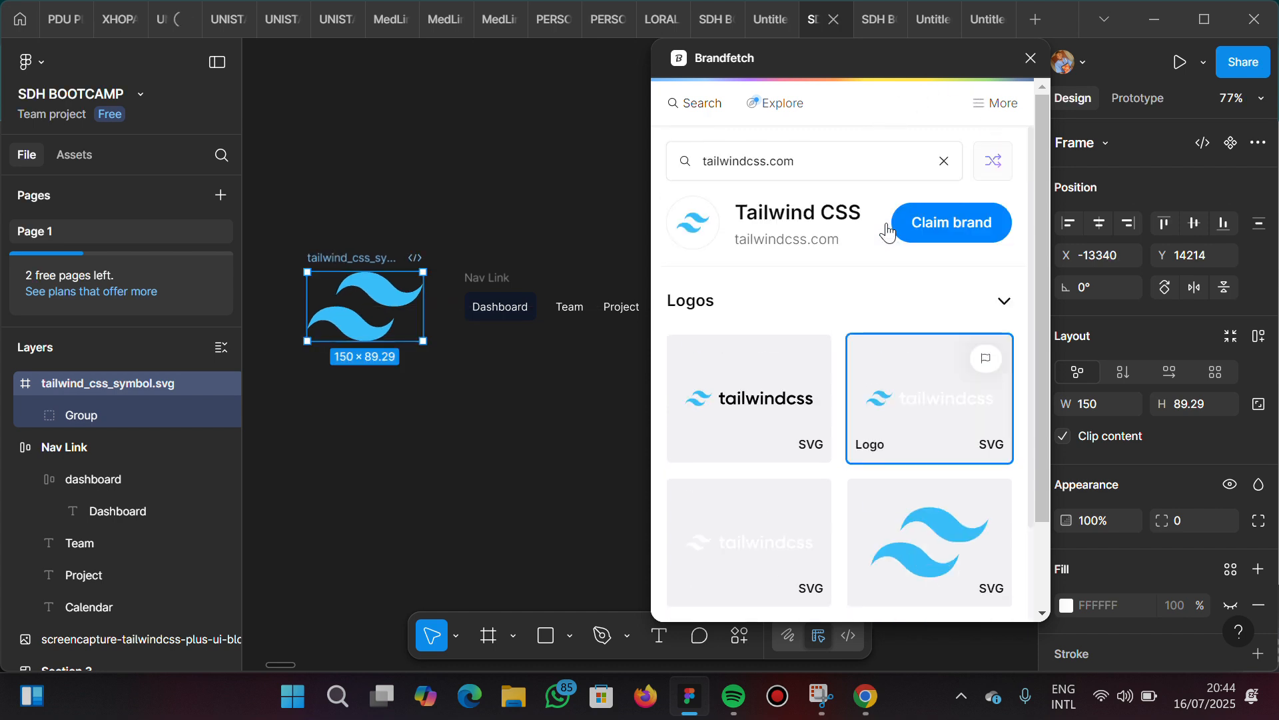
pyautogui.tripleClick(771, 157)
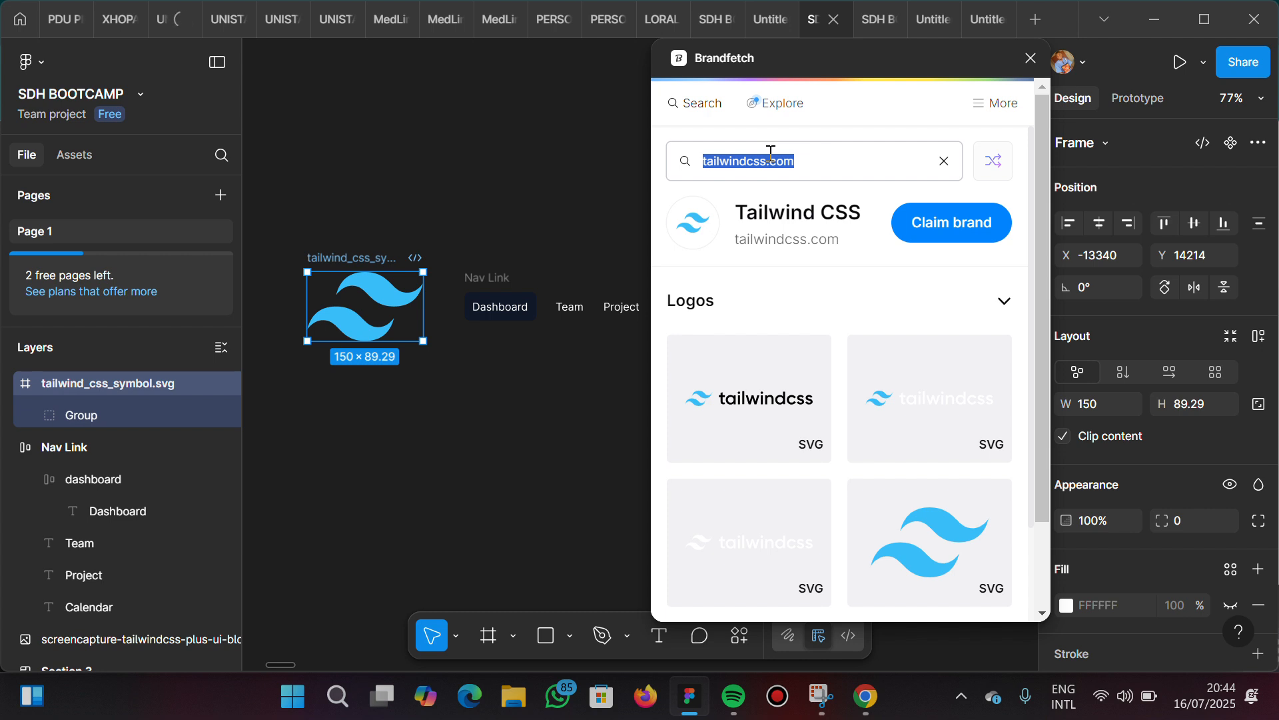
pyautogui.write('facebook')
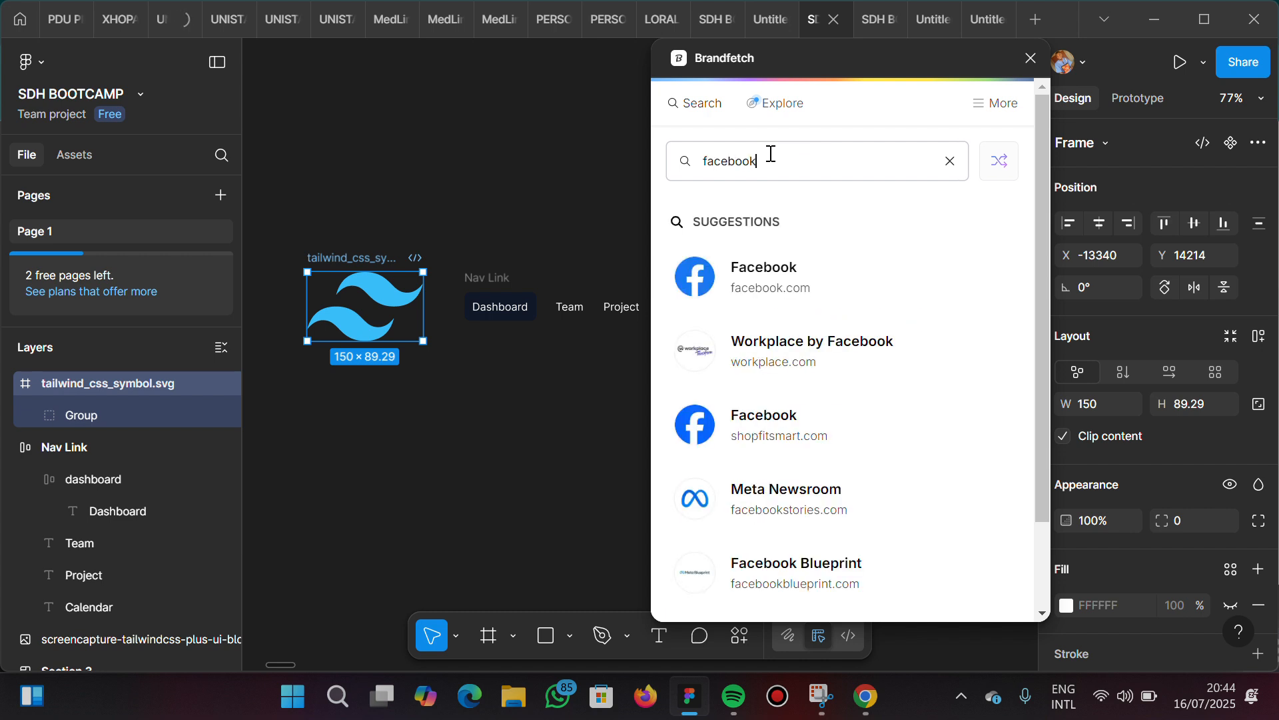
pyautogui.click(819, 294)
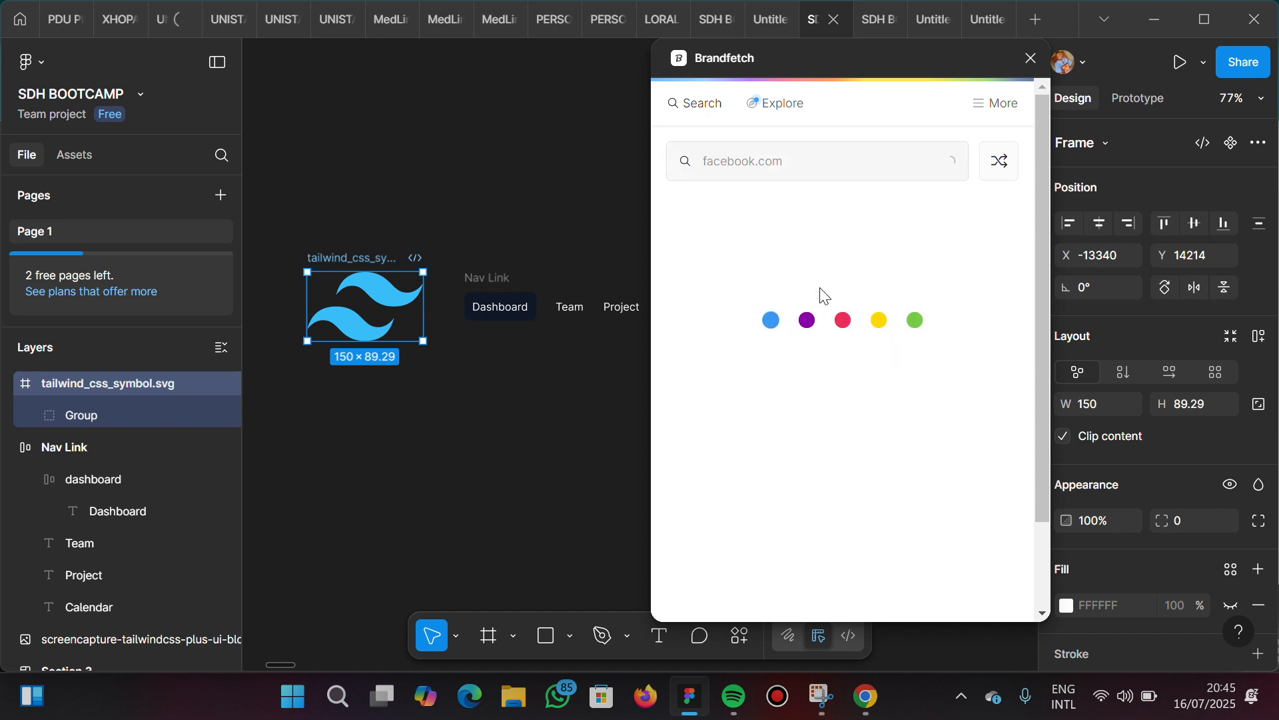
# Look through the Facebook logo variants offered in Brandfetch
pyautogui.scroll(-3, 881, 470)
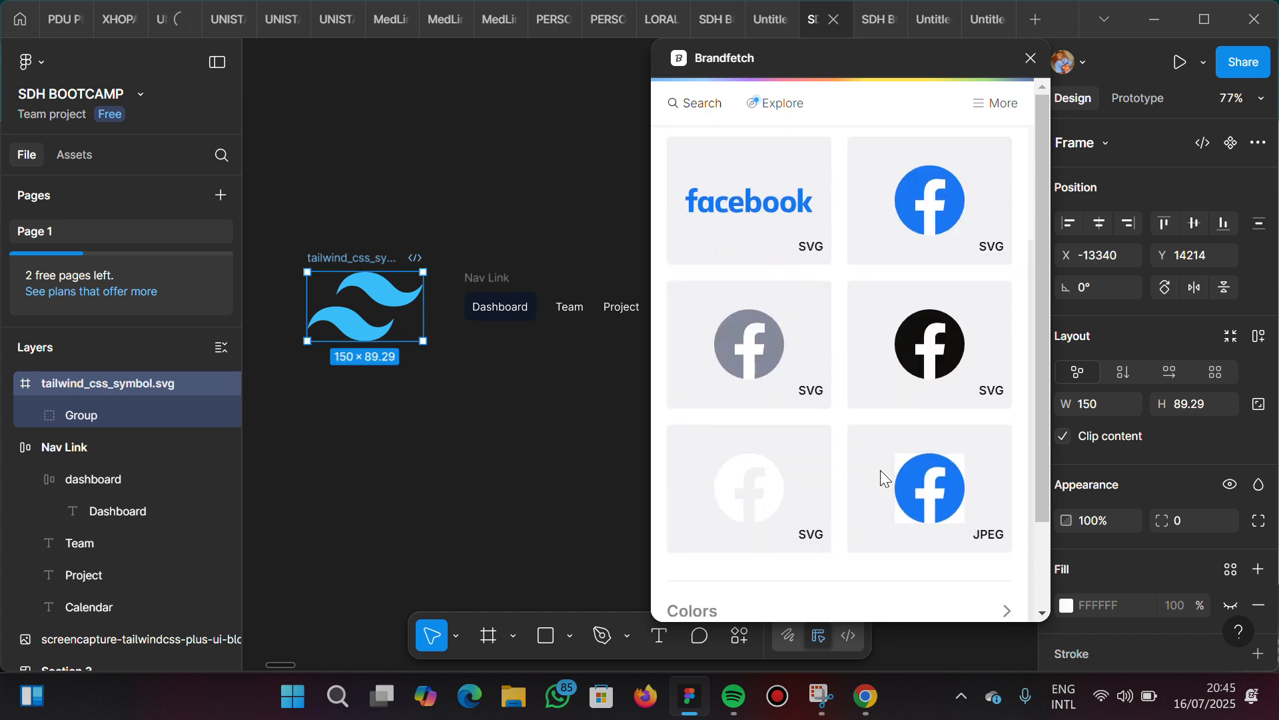
pyautogui.scroll(-2, 881, 478)
pyautogui.scroll(3, 881, 478)
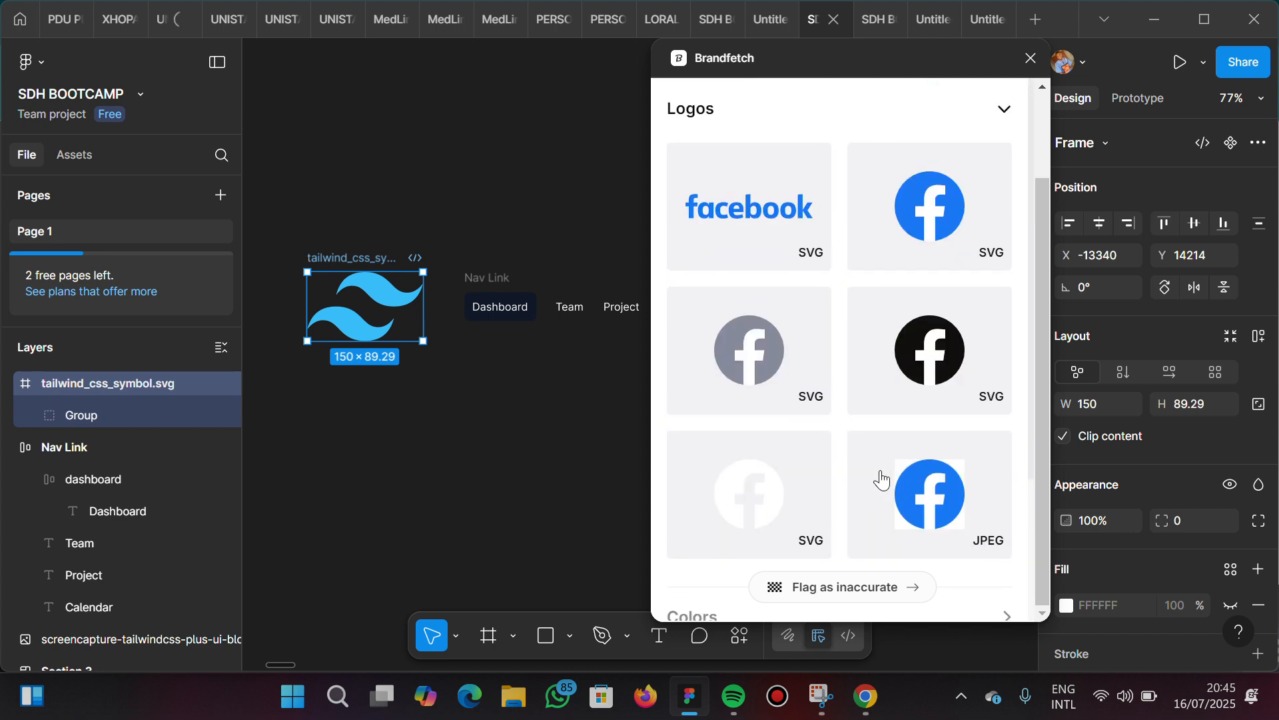
pyautogui.scroll(2, 814, 260)
pyautogui.scroll(2, 996, 117)
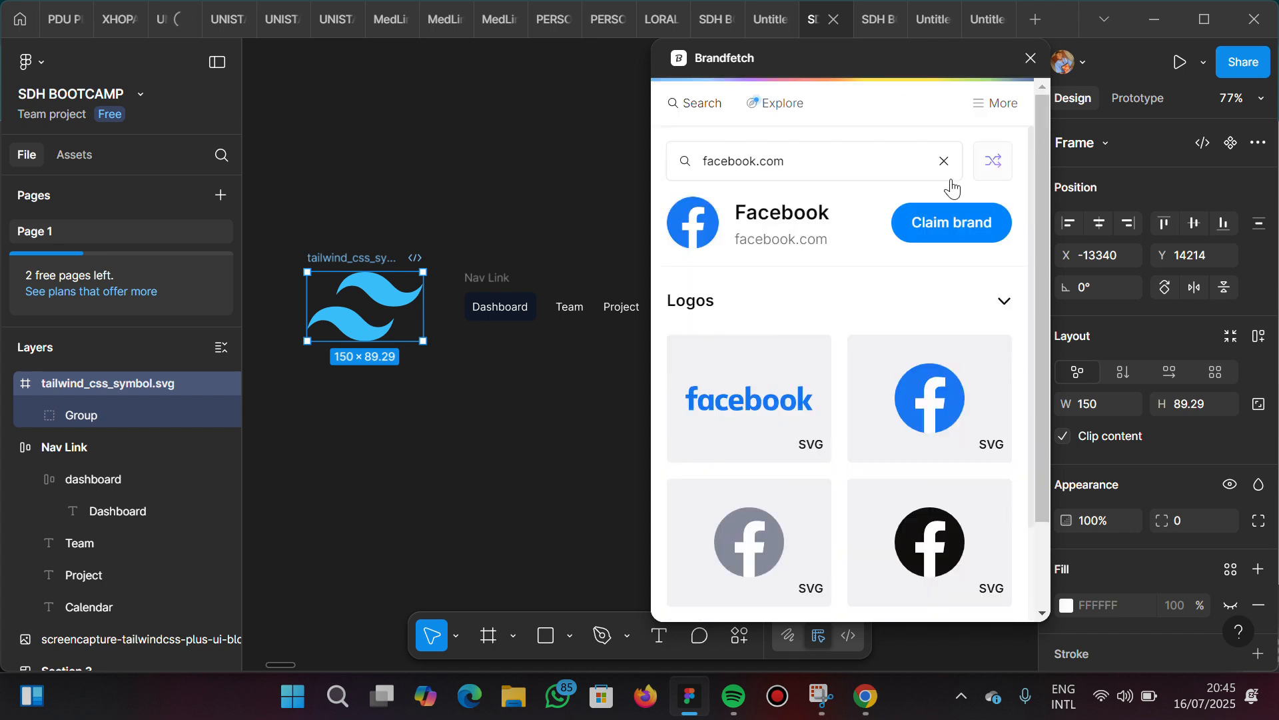
# Clear the Brandfetch brand search and close the plugin
pyautogui.tripleClick(816, 153)
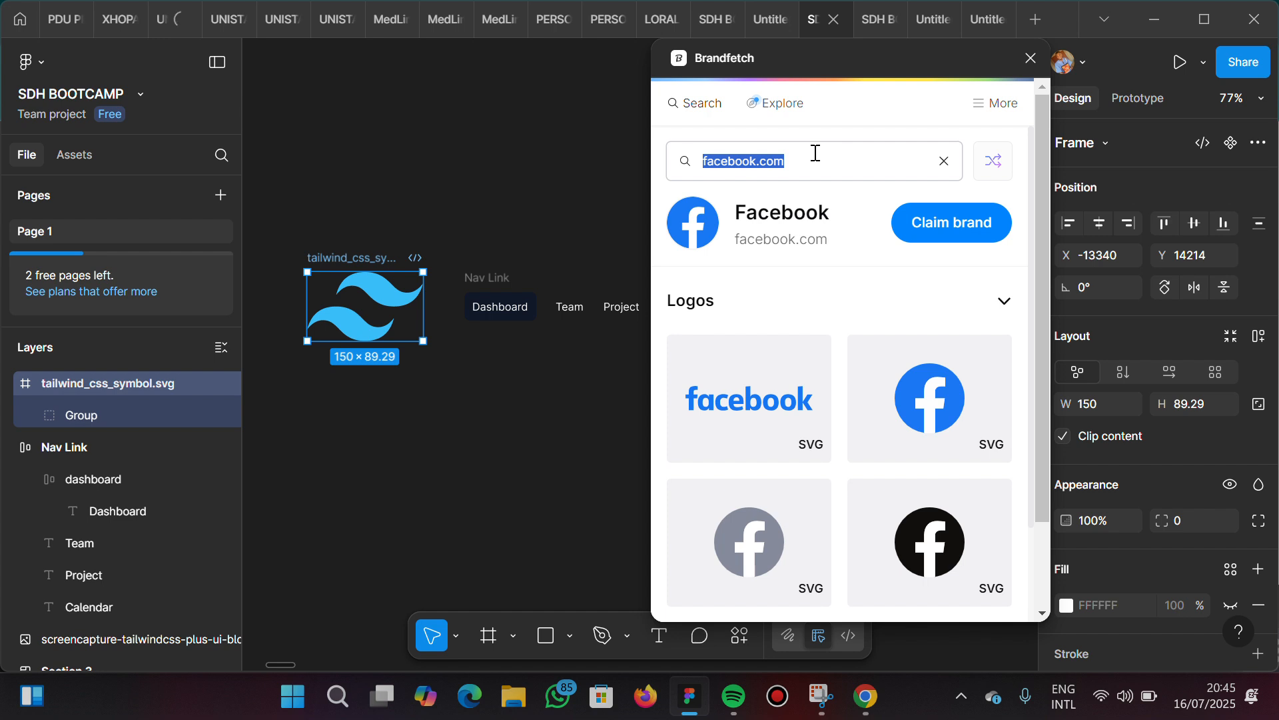
pyautogui.press('BackSpace')
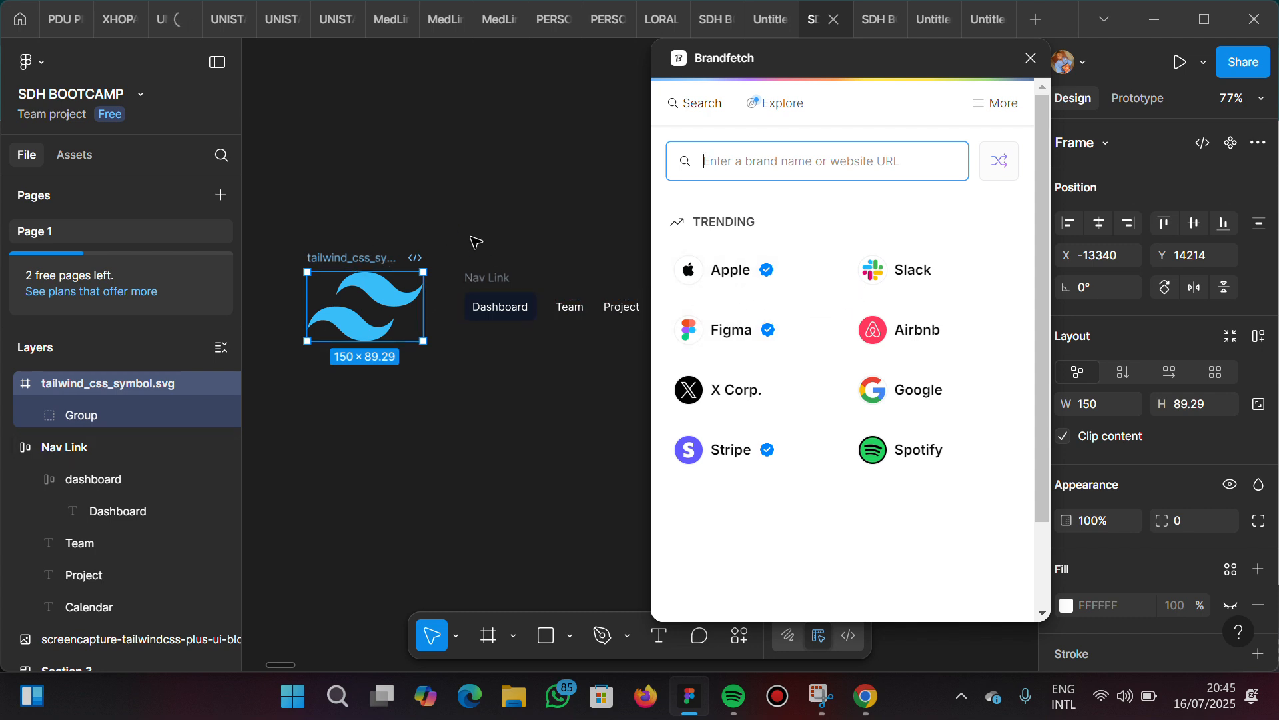
pyautogui.click(520, 221)
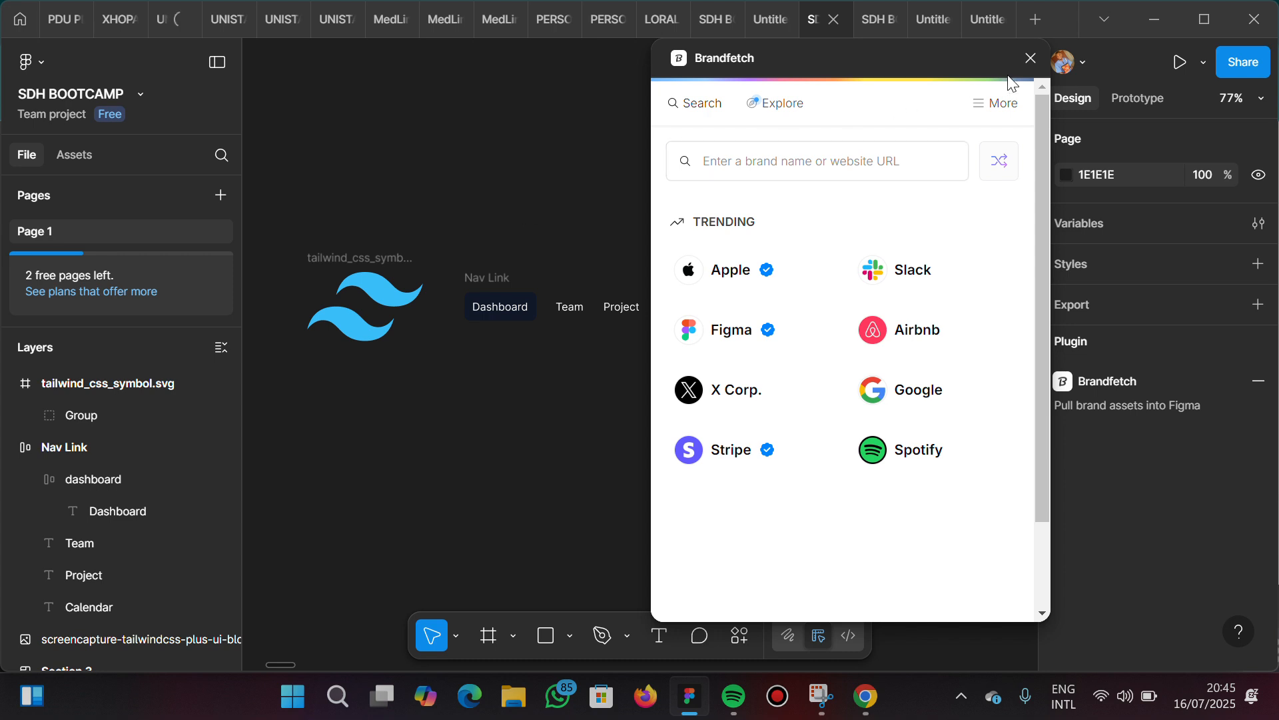
pyautogui.click(1032, 61)
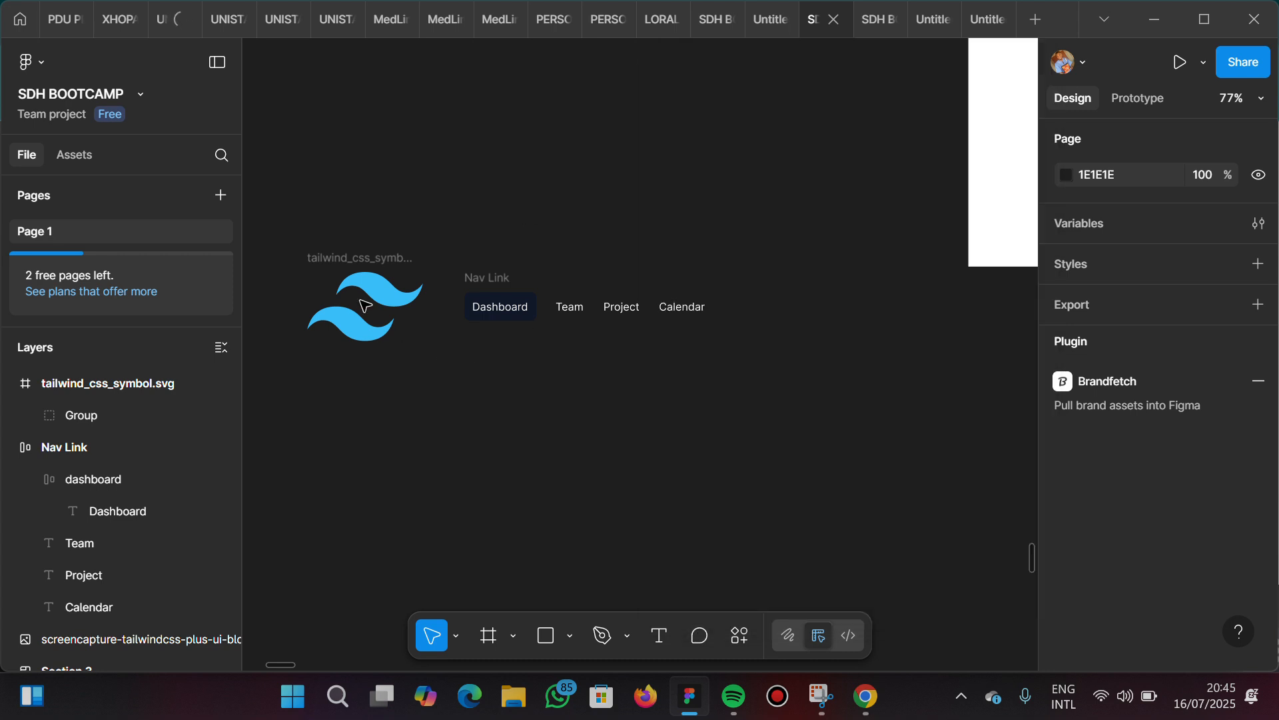
# Compare the selected Tailwind logo with the logos in the reference screenshot's dark navbars
pyautogui.click(357, 279)
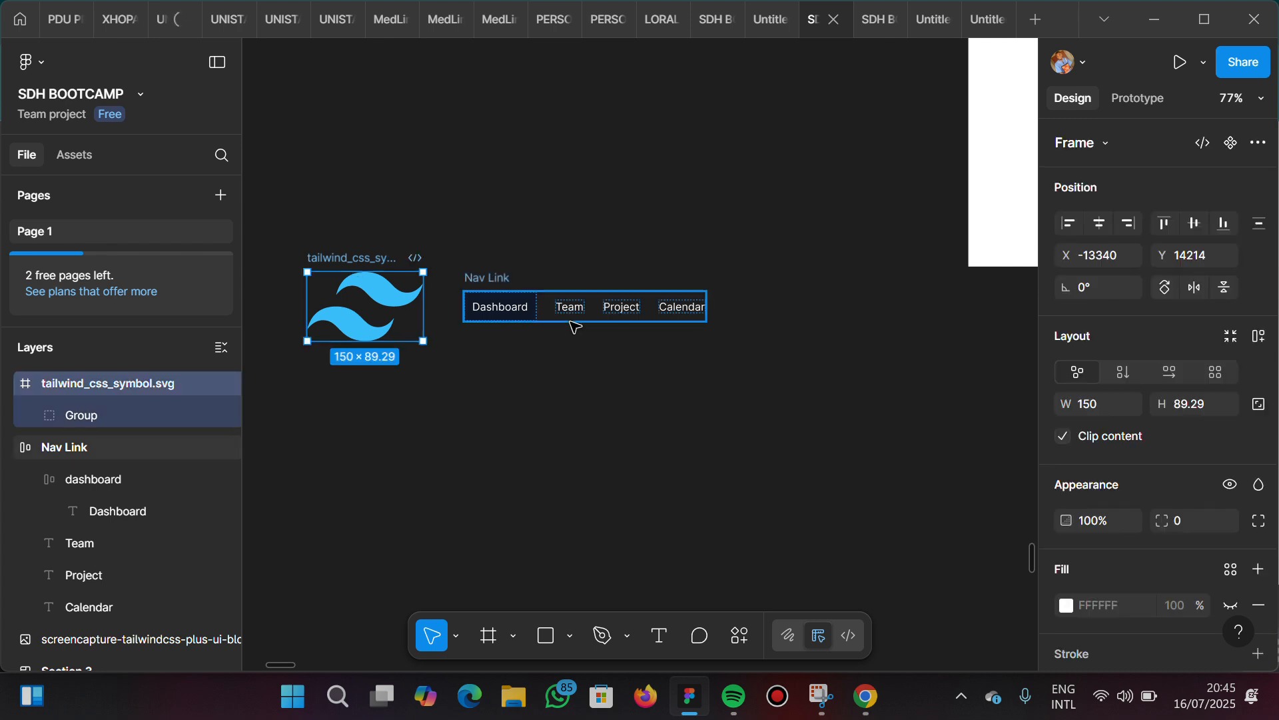
pyautogui.hscroll(-2, 471, 410)
pyautogui.hscroll(-15, 471, 409)
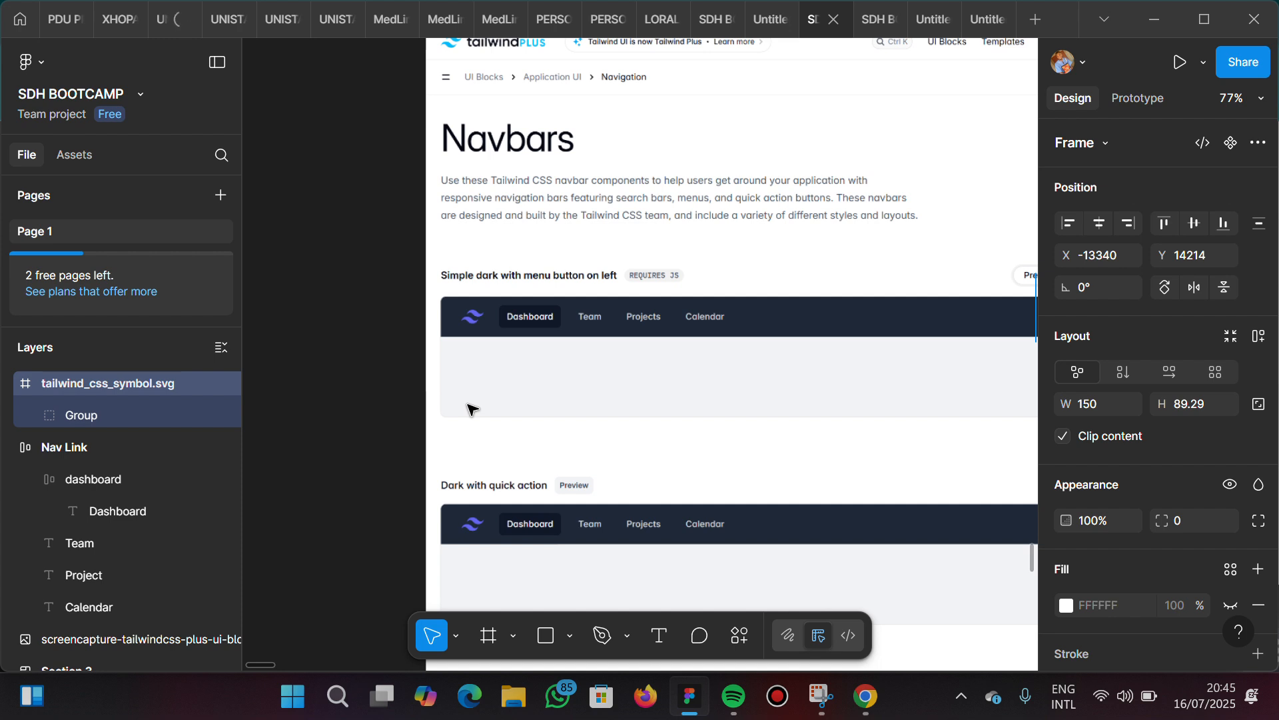
pyautogui.hscroll(-2, 470, 410)
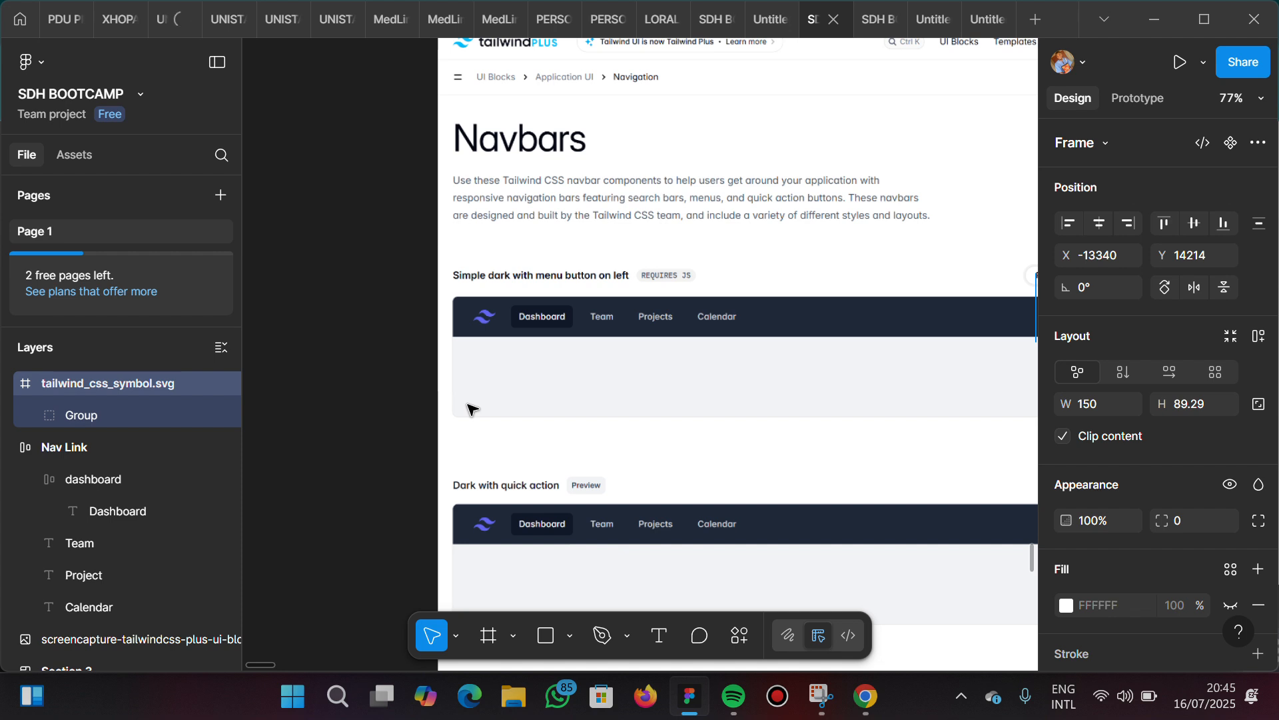
pyautogui.hscroll(20, 470, 409)
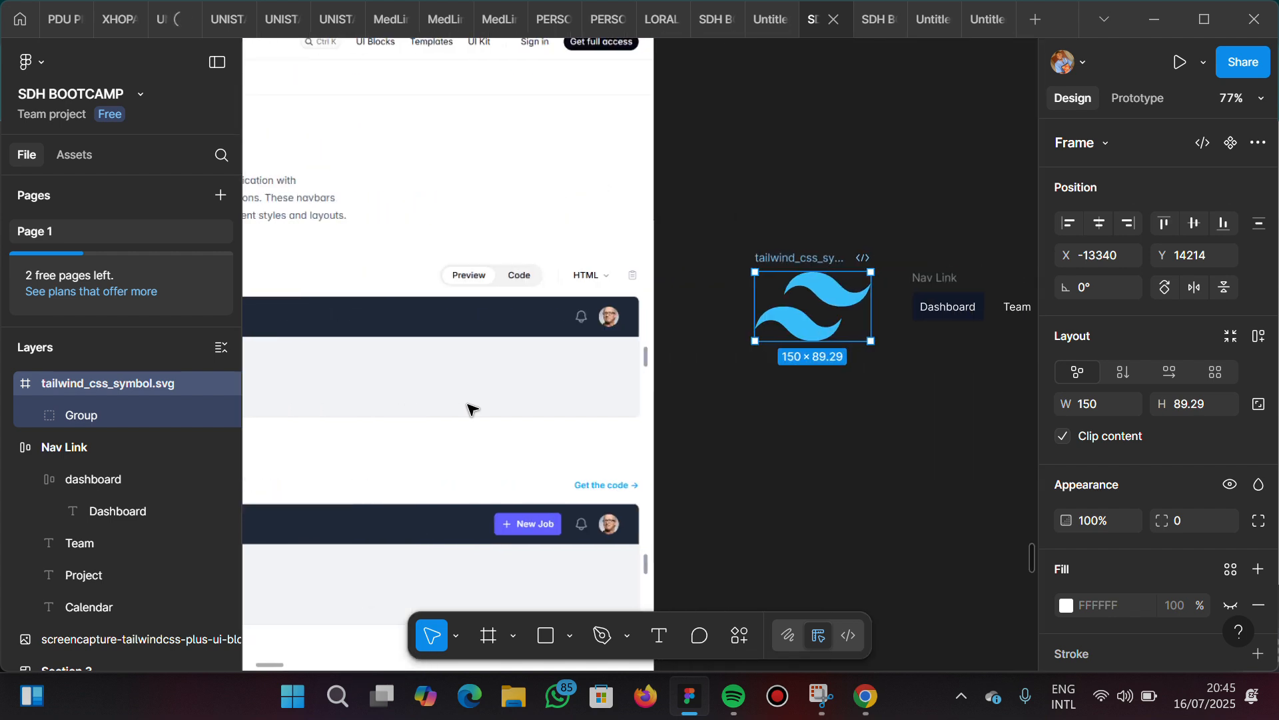
pyautogui.hscroll(9, 574, 384)
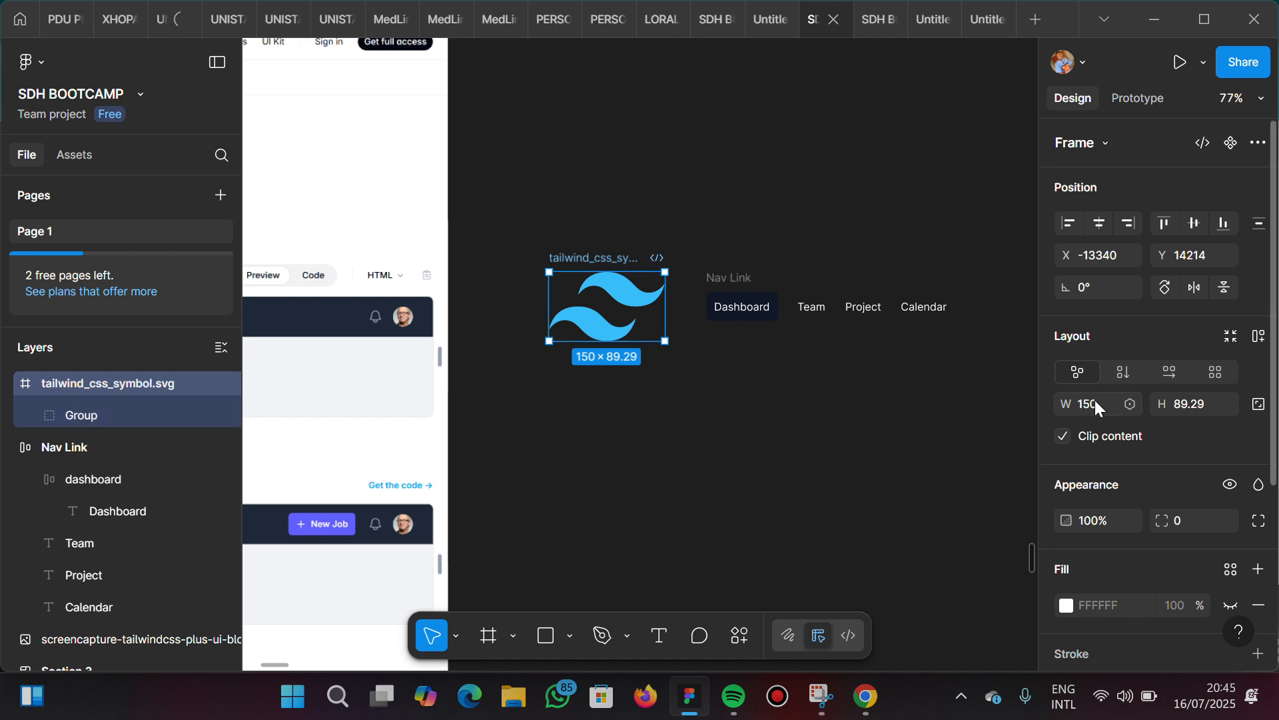
pyautogui.hscroll(-10, 486, 365)
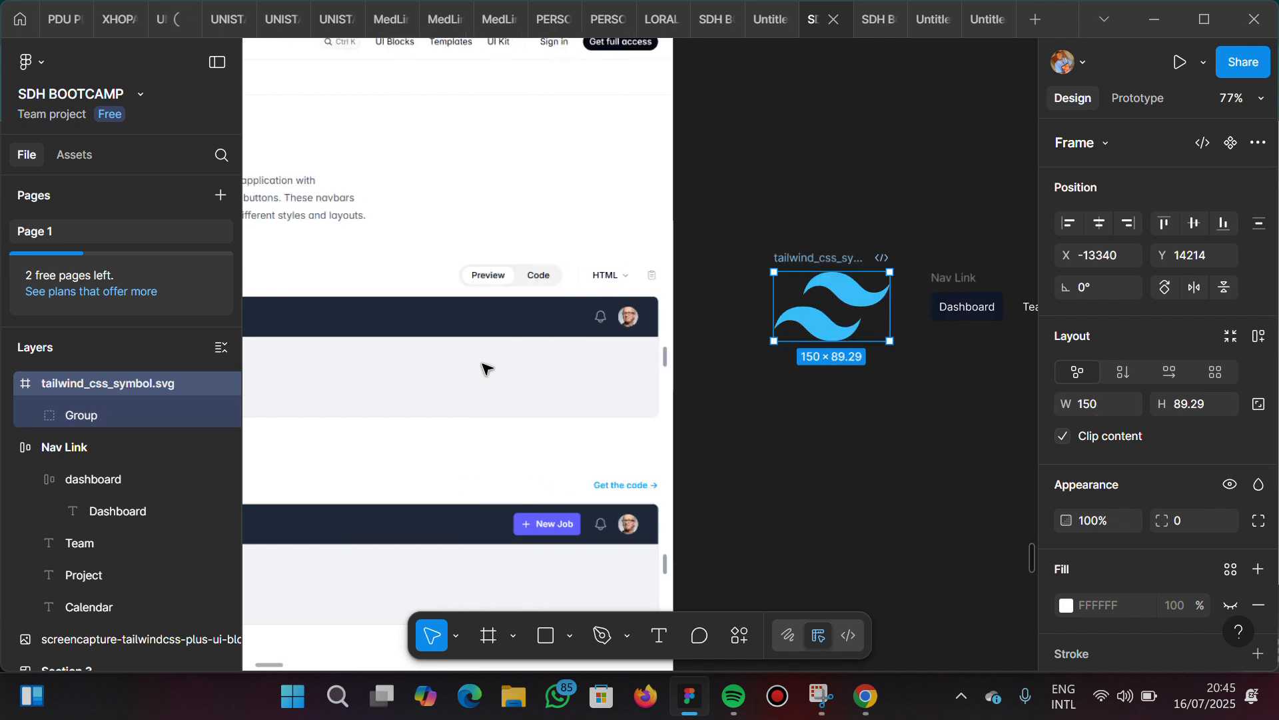
pyautogui.hscroll(9, 485, 366)
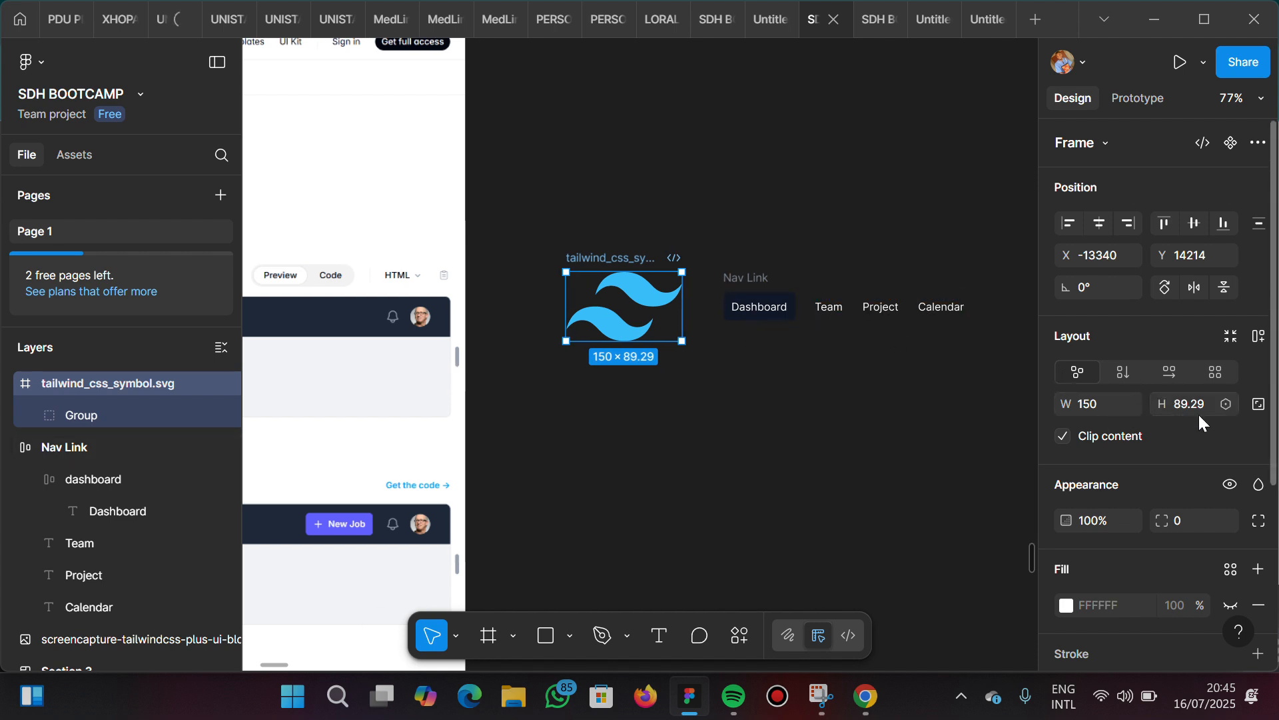
# Resize the Tailwind logo to 75 × 45 with its aspect ratio locked and move it nearer to the Nav Link frame
pyautogui.click(1259, 405)
pyautogui.click(1097, 402)
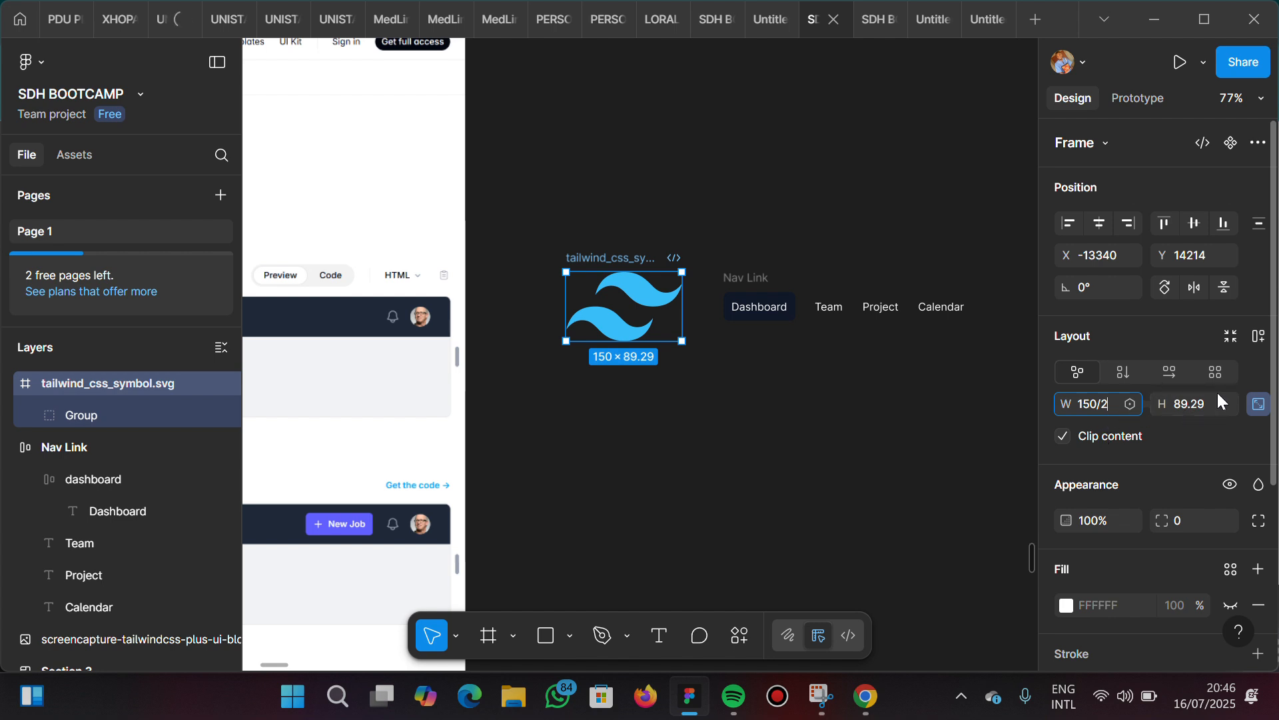
pyautogui.click(1260, 408)
pyautogui.press('Return')
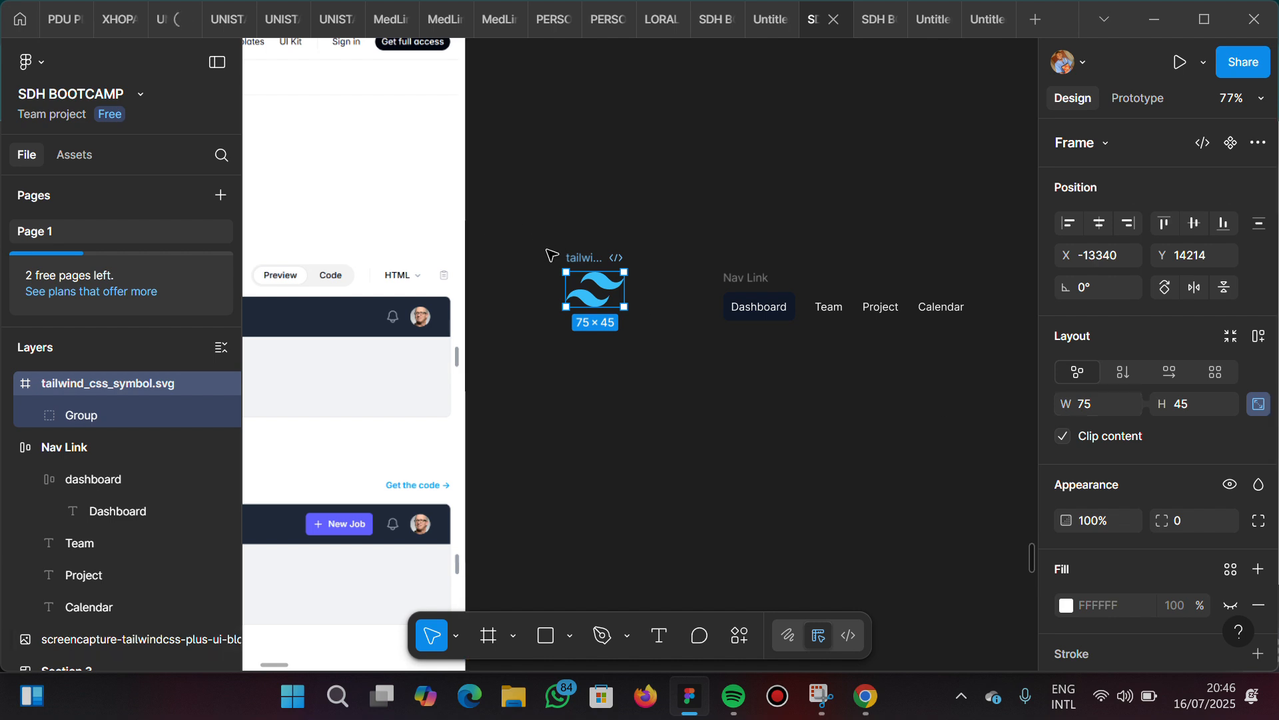
pyautogui.moveTo(616, 288)
pyautogui.mouseDown()
pyautogui.moveTo(640, 313)
pyautogui.moveTo(649, 297)
pyautogui.moveTo(626, 266)
pyautogui.moveTo(633, 282)
pyautogui.mouseUp()
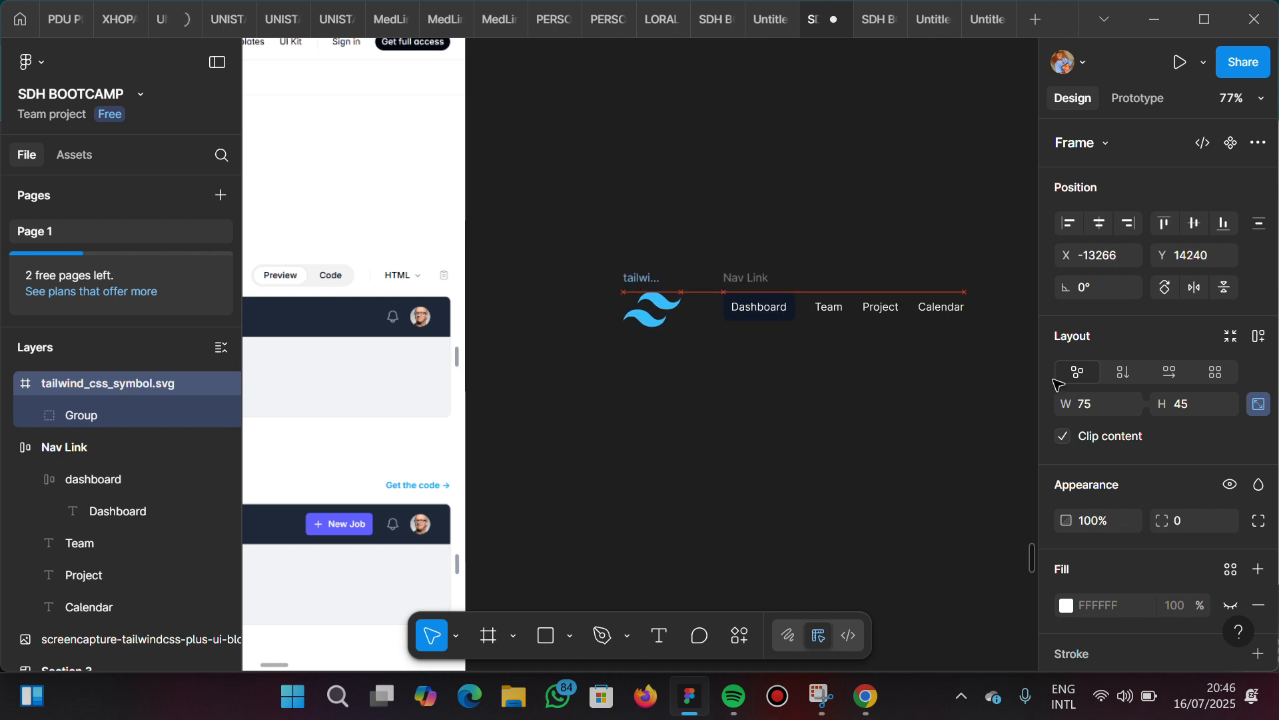
# Set the Tailwind logo's width to 45, keeping its aspect ratio locked
pyautogui.click(1108, 405)
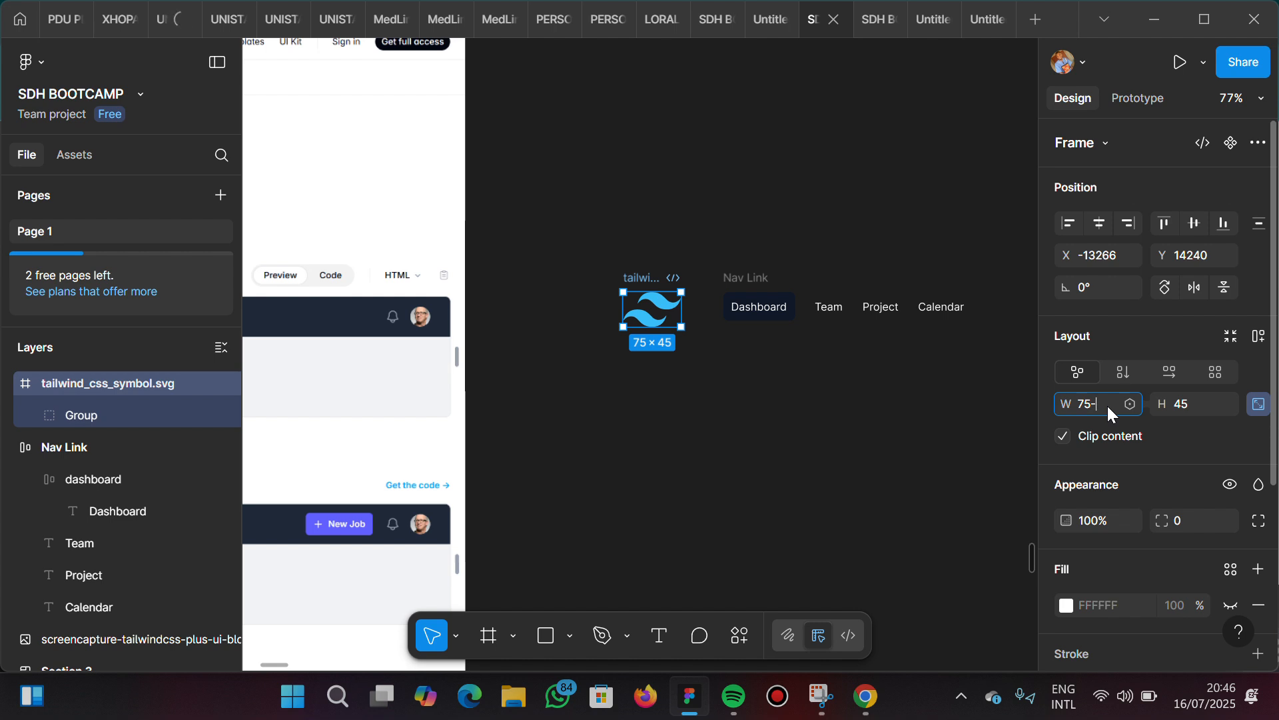
pyautogui.press('BackSpace')
pyautogui.press('BackSpace')
pyautogui.press('BackSpace')
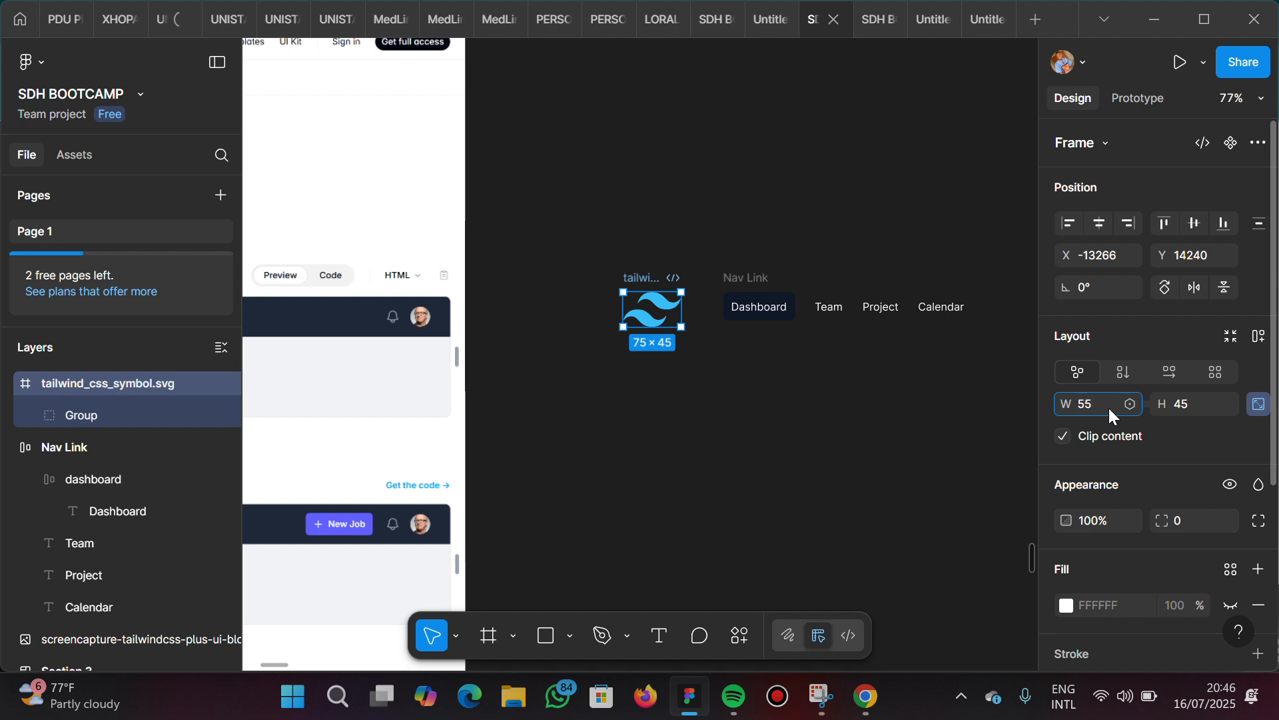
pyautogui.press('BackSpace')
pyautogui.write('45')
pyautogui.press('Return')
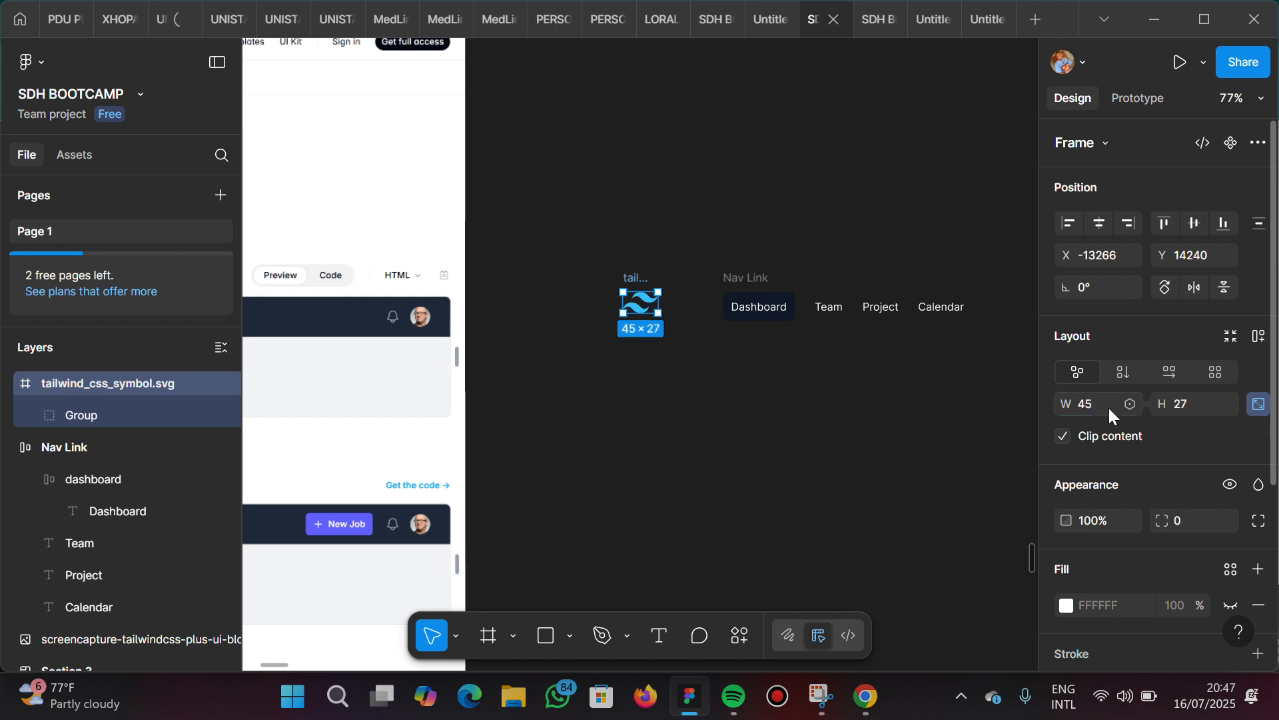
# Unlock the logo's aspect ratio to try a height of 45, undo the change and keep the ratio locked
pyautogui.click(1190, 408)
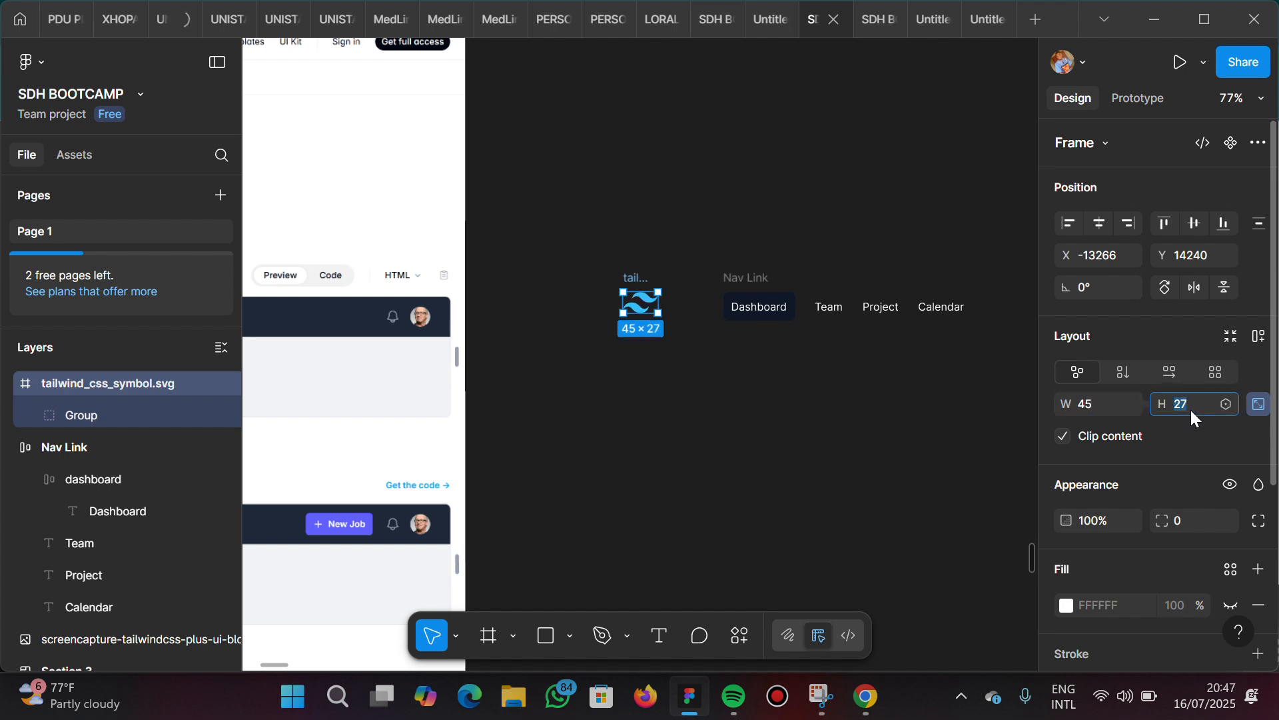
pyautogui.click(1259, 405)
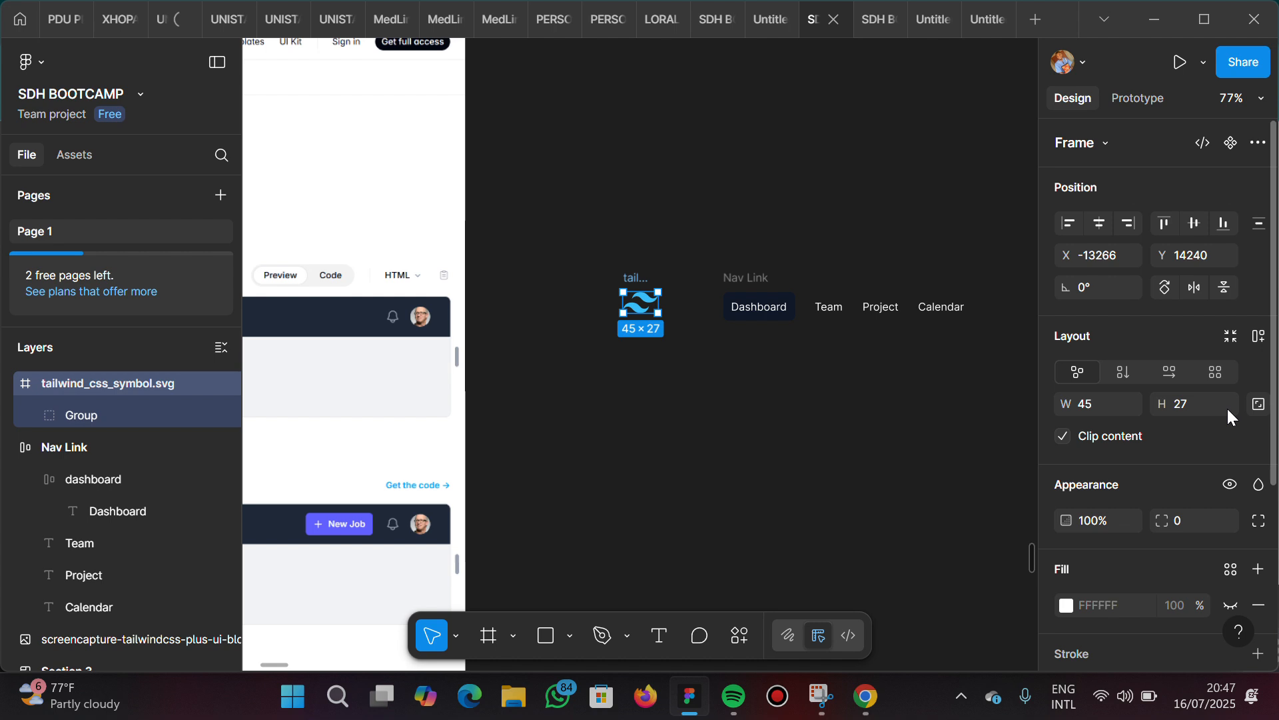
pyautogui.click(1180, 407)
pyautogui.write('45')
pyautogui.press('Return')
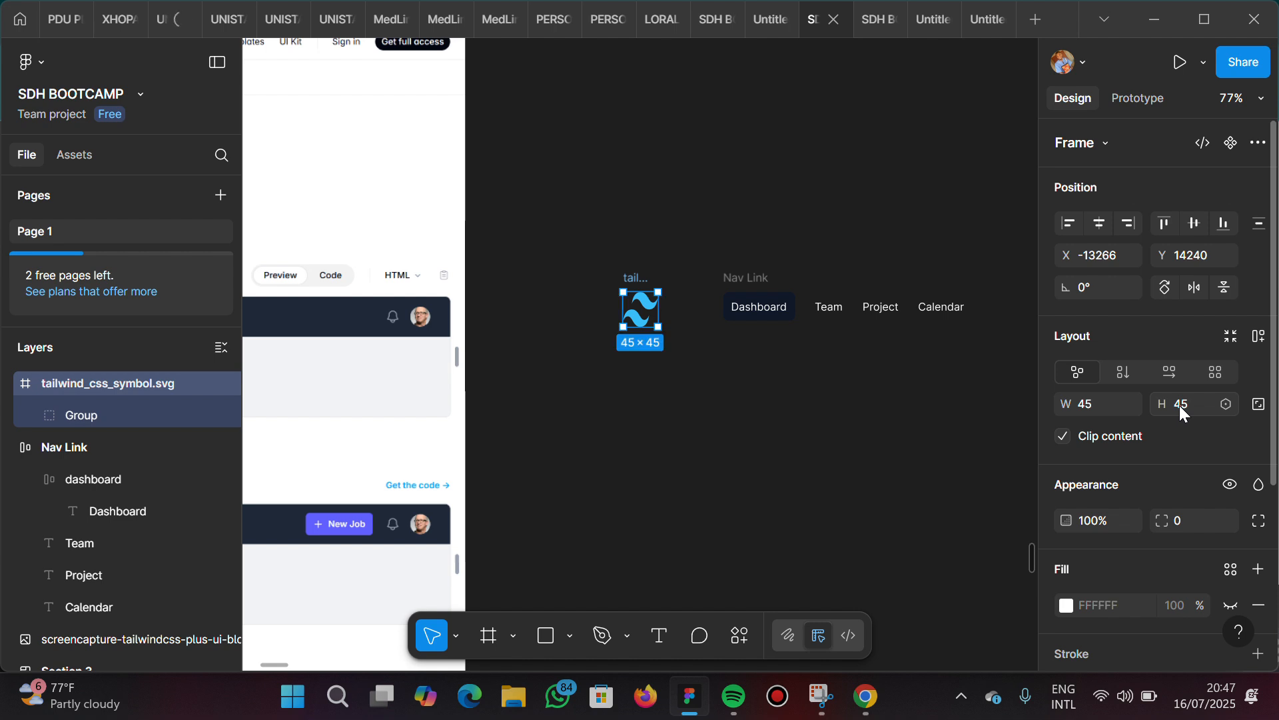
pyautogui.hotkey('ctrl', 'z')
pyautogui.click(1257, 407)
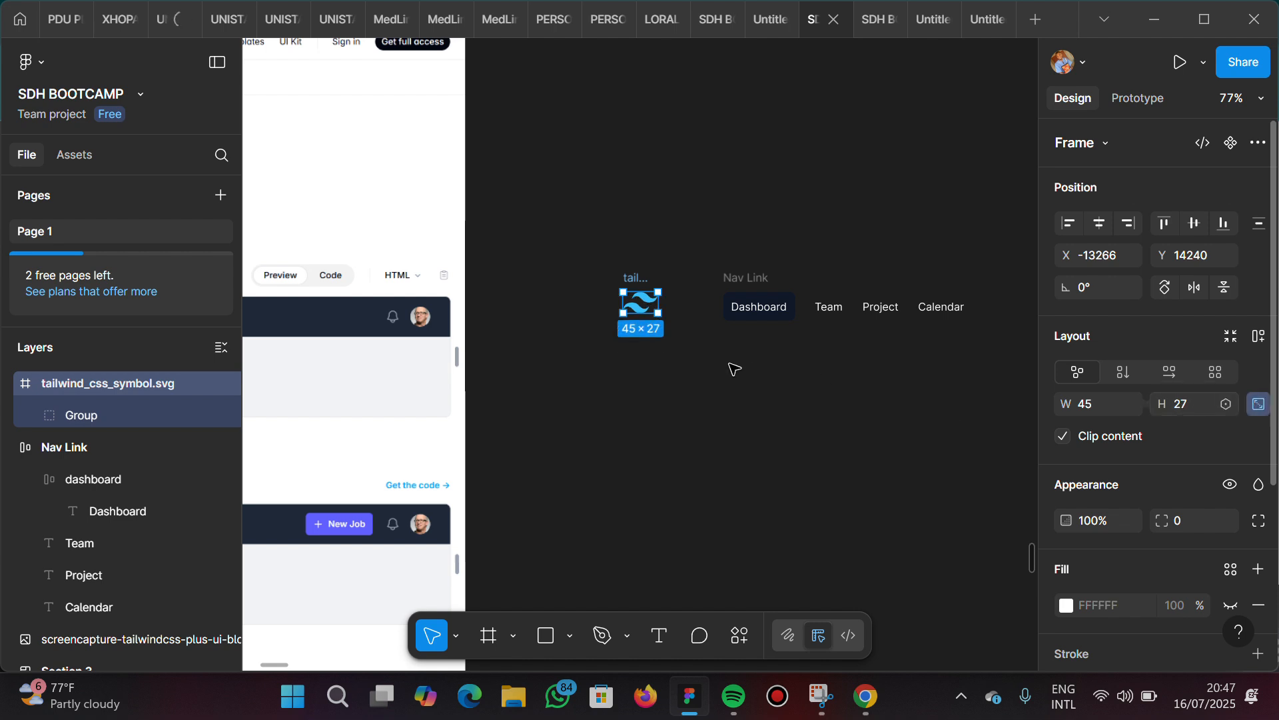
# Move the Tailwind logo to about 25 px left of the Nav Link frame, vertically centred with it
pyautogui.moveTo(644, 308); pyautogui.dragTo(692, 313)
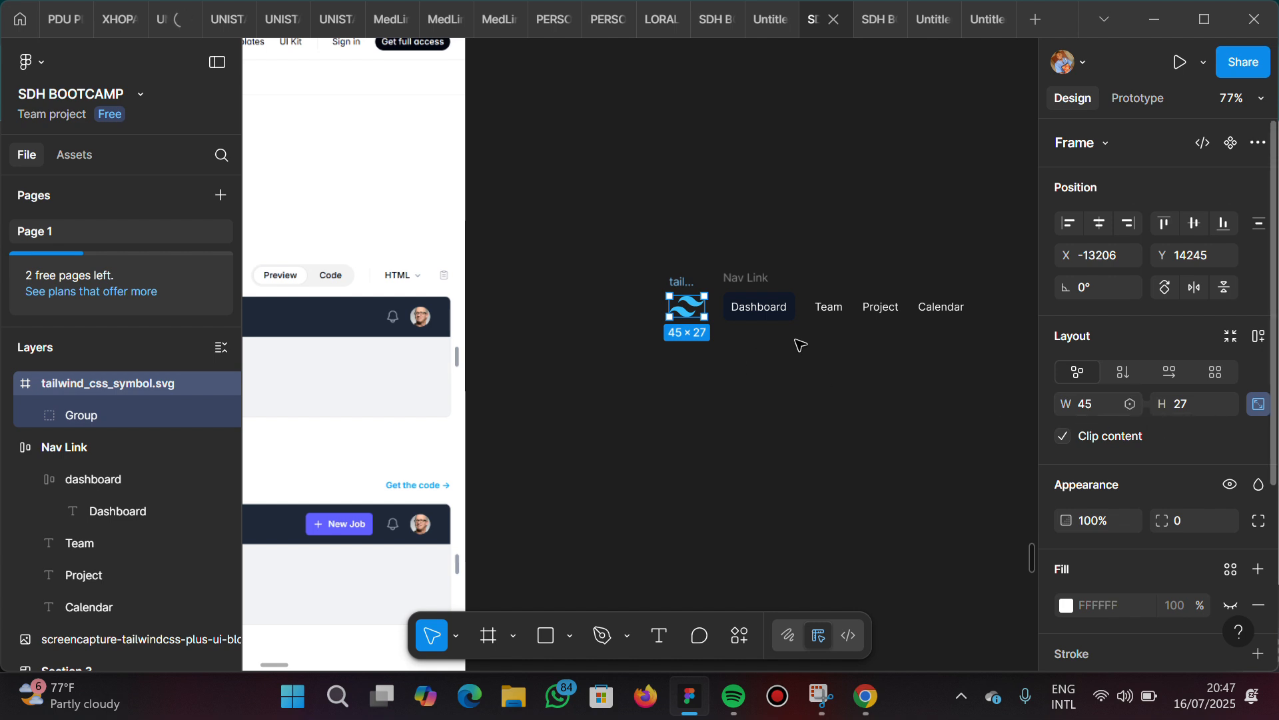
pyautogui.hscroll(2, 748, 291)
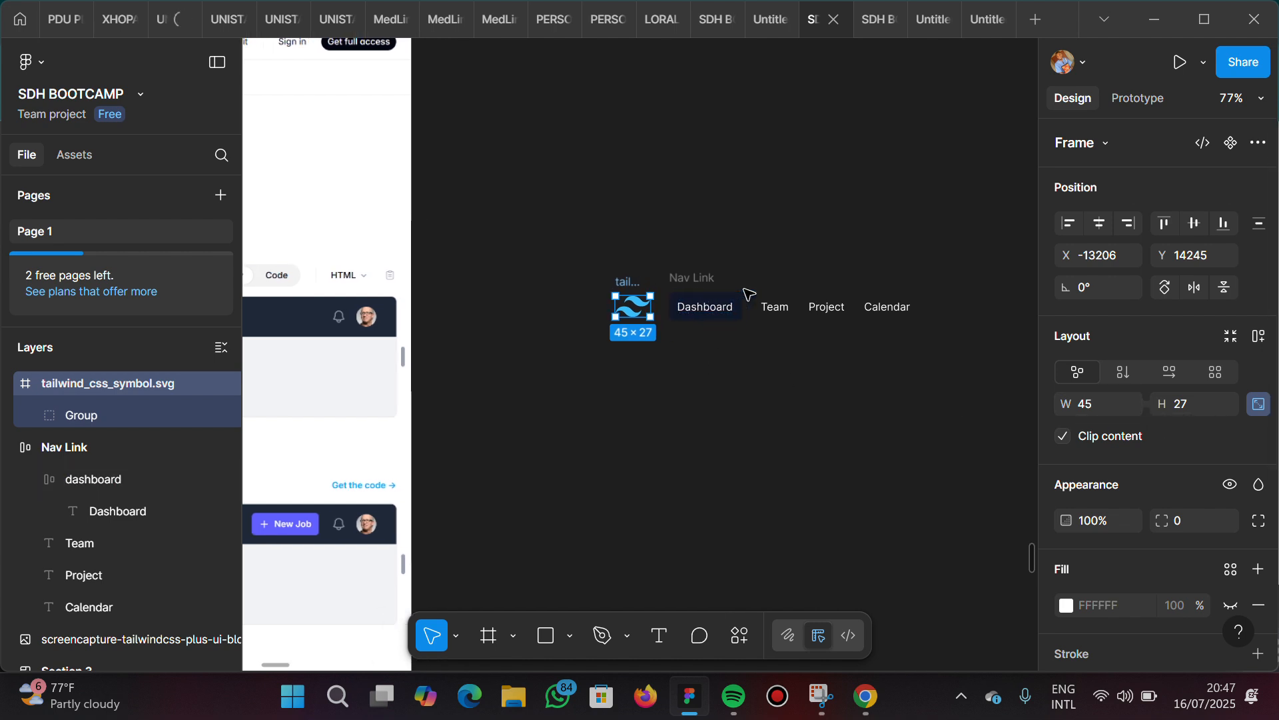
pyautogui.scroll(5, 719, 331)
pyautogui.hscroll(3, 719, 331)
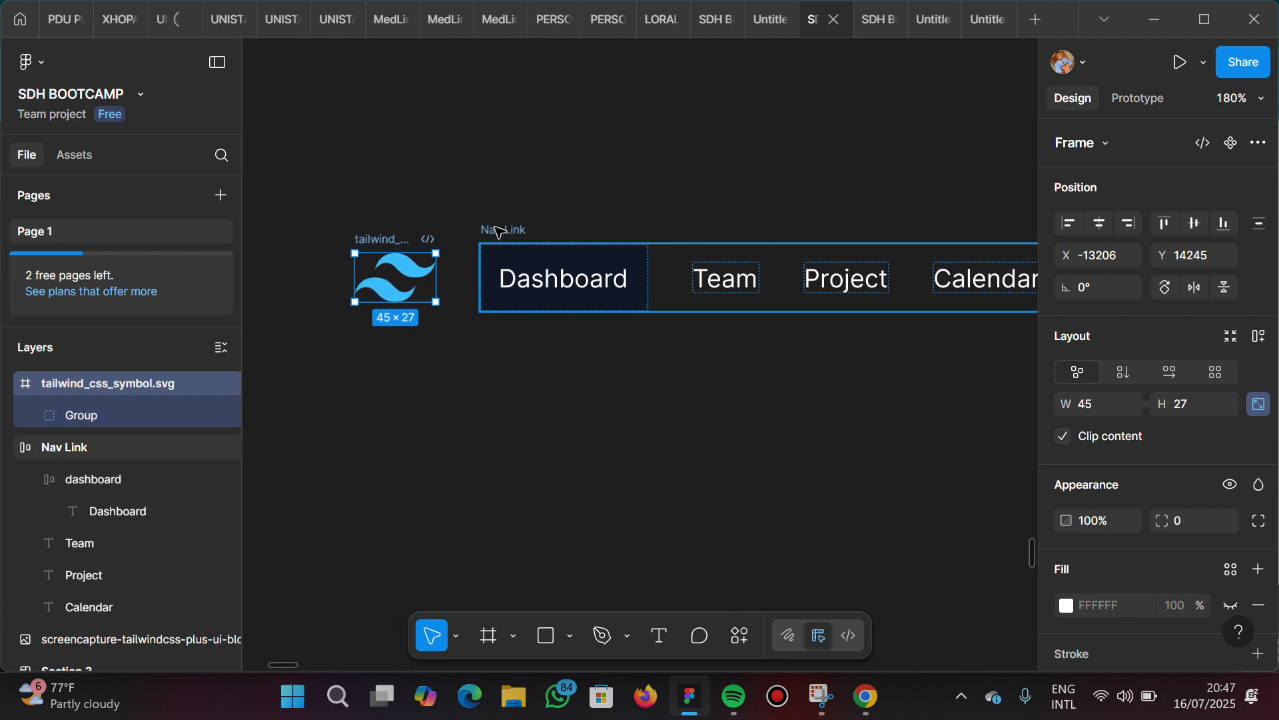
# Combine the Tailwind logo and the Nav Link frame into one horizontal auto layout frame
pyautogui.click(499, 232)
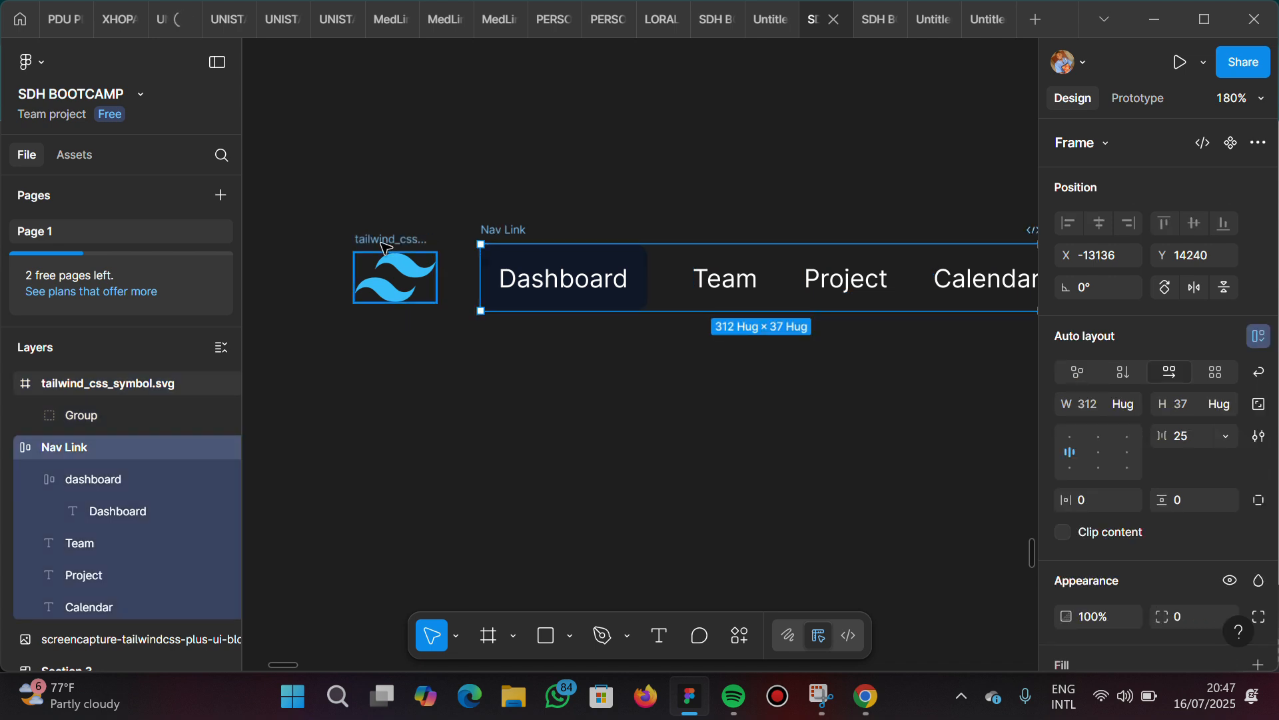
pyautogui.click(385, 246)
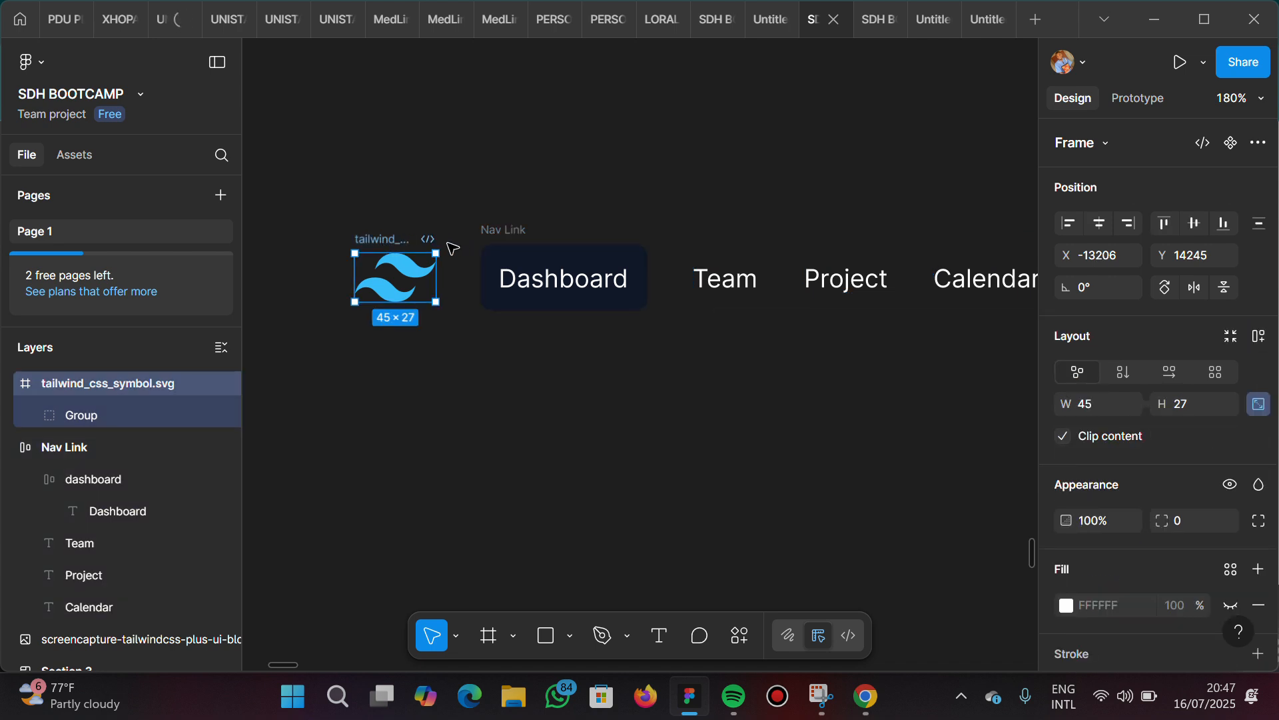
pyautogui.keyDown('shift'); pyautogui.click(507, 232); pyautogui.keyUp('shift')
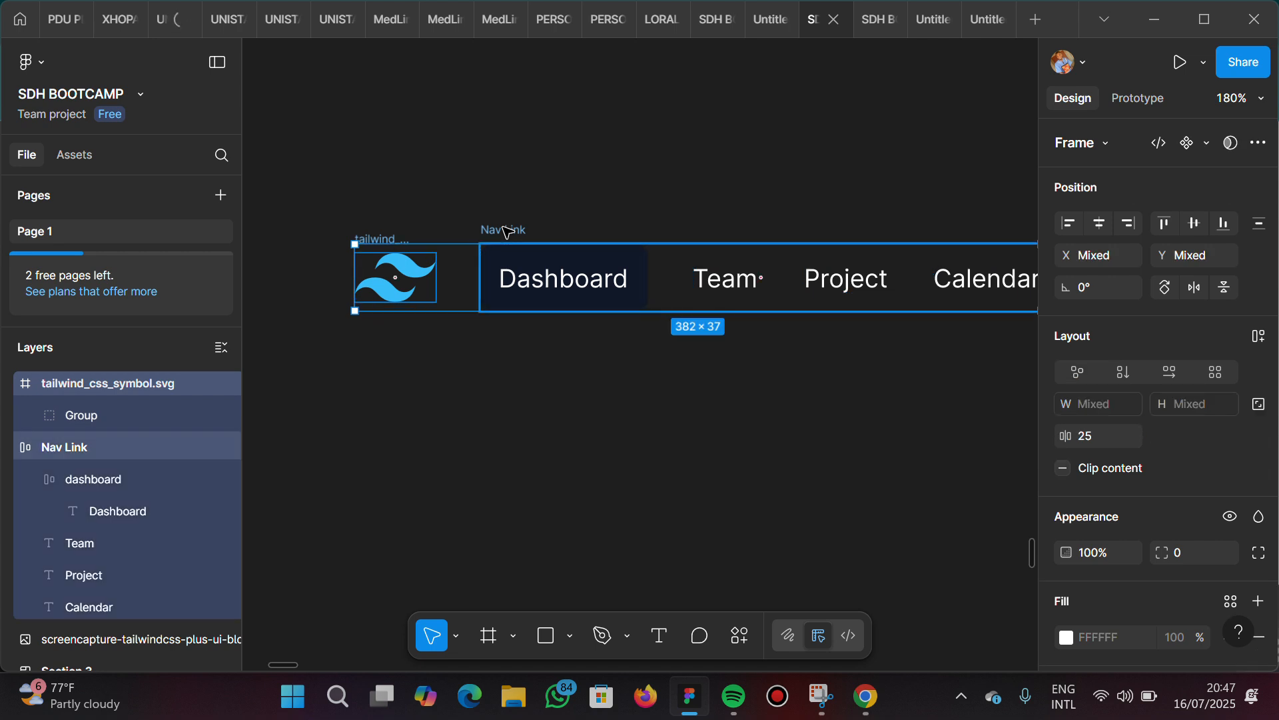
pyautogui.hotkey('shift', 'a')
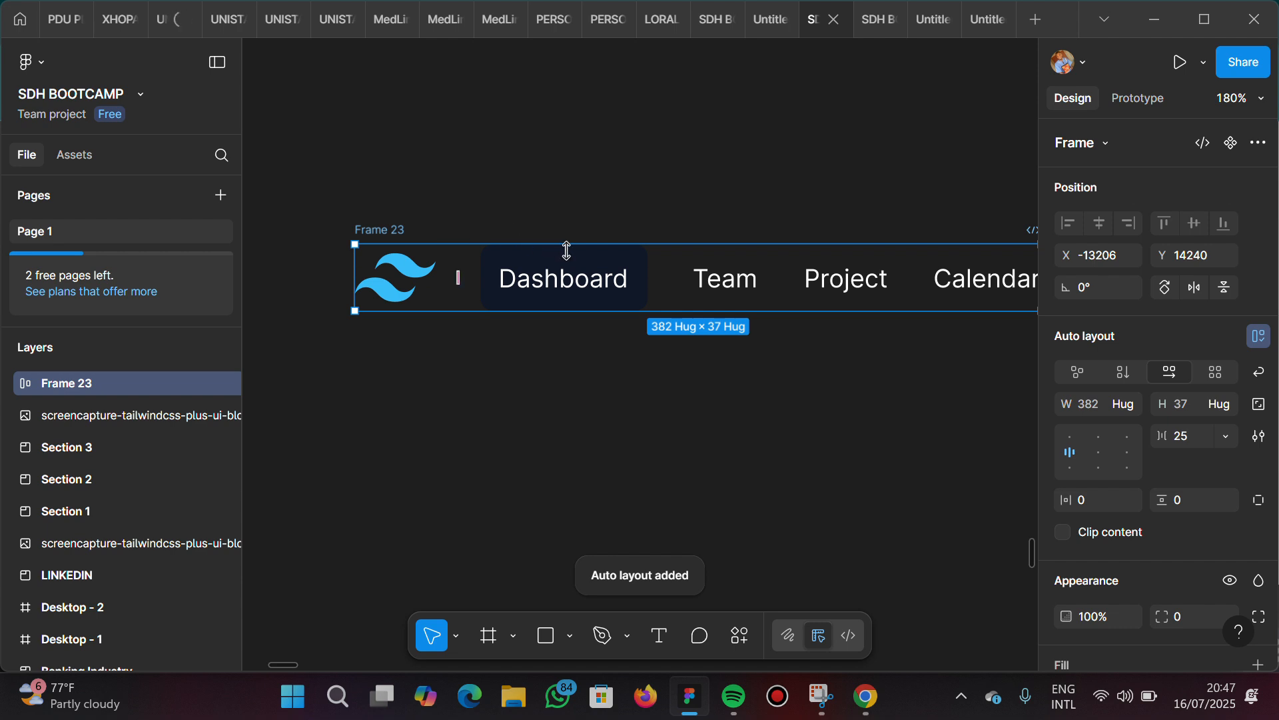
pyautogui.scroll(-3, 566, 250)
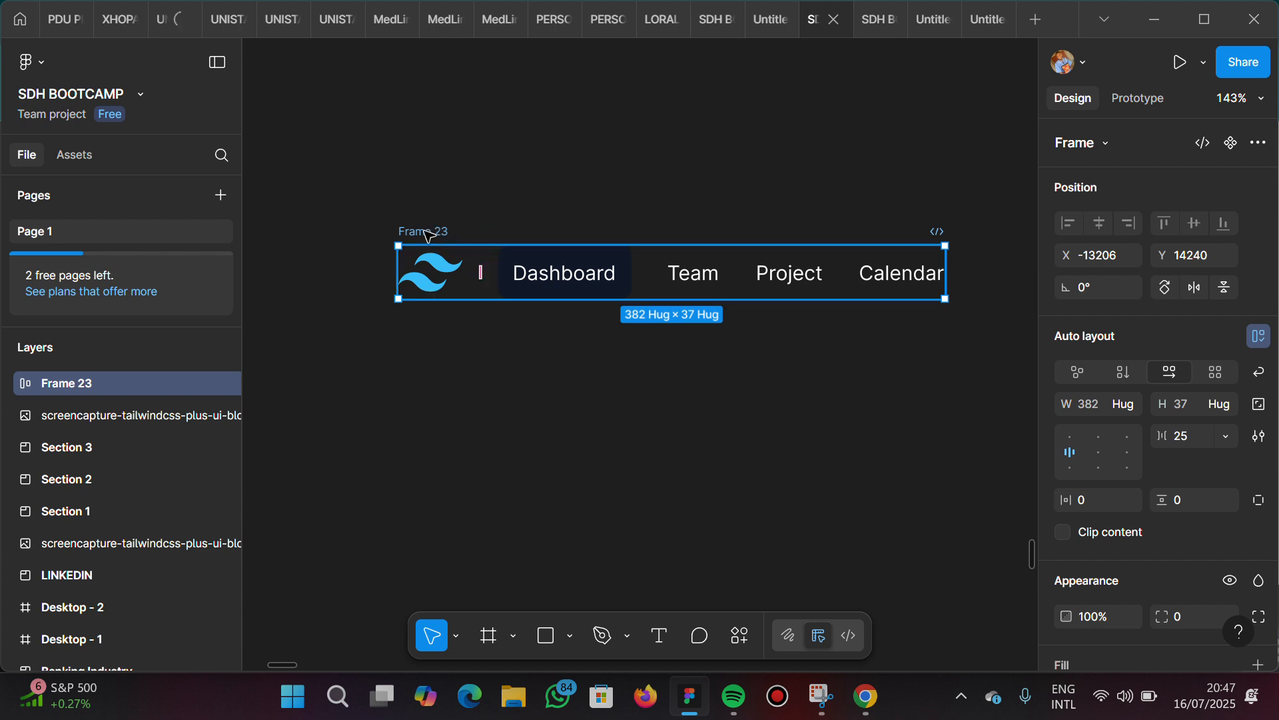
# Ungroup the auto layout frame holding the logo and Nav Link, undo the accidental resize and deselect everything
pyautogui.rightClick(470, 267)
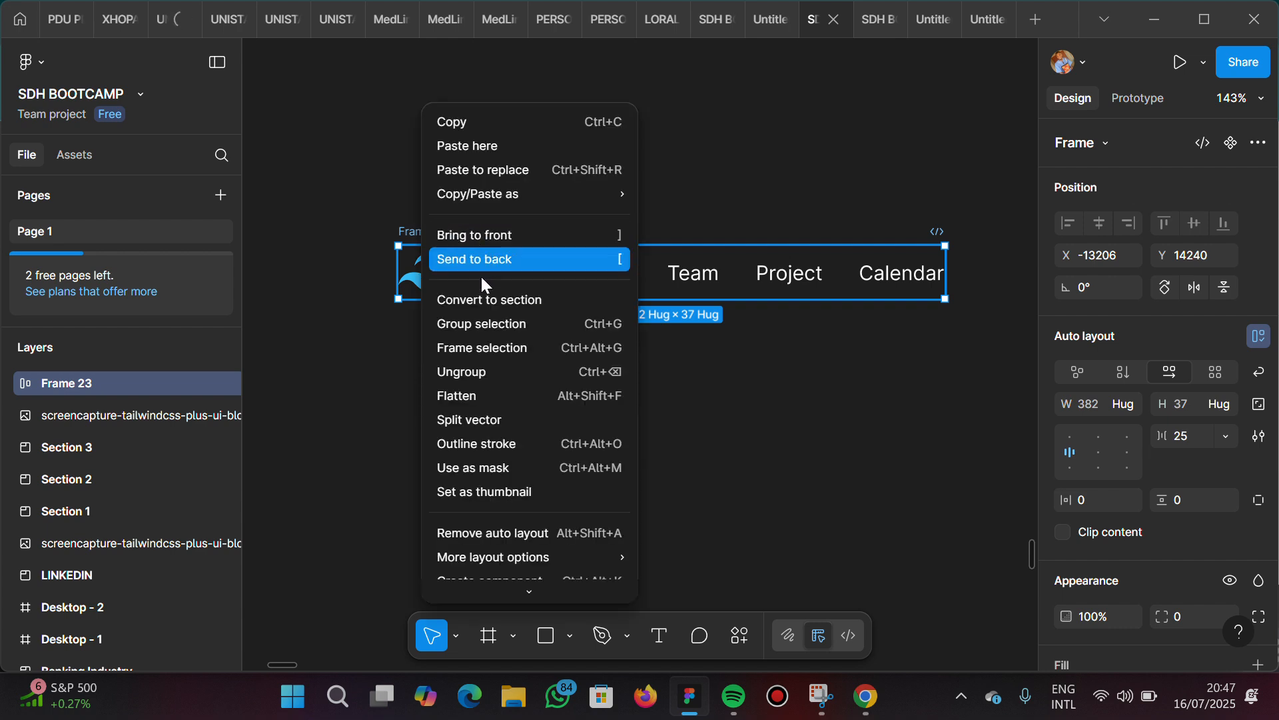
pyautogui.click(489, 372)
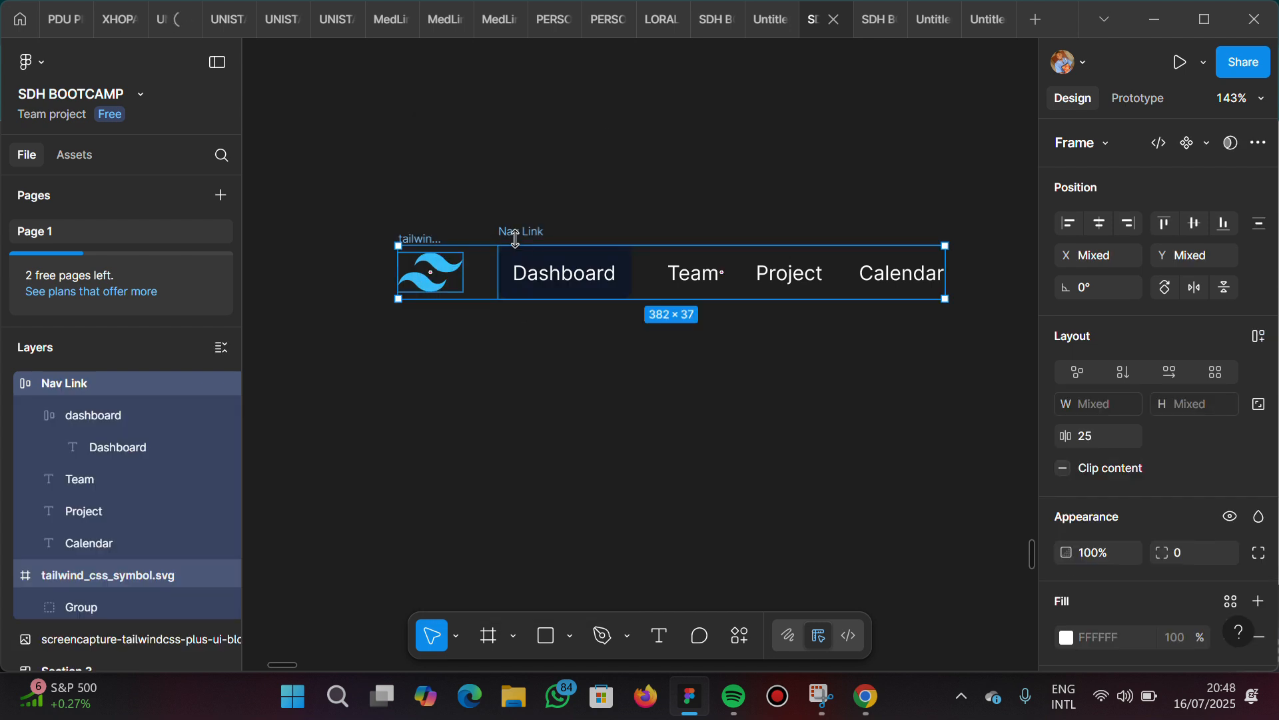
pyautogui.moveTo(519, 238); pyautogui.dragTo(522, 228)
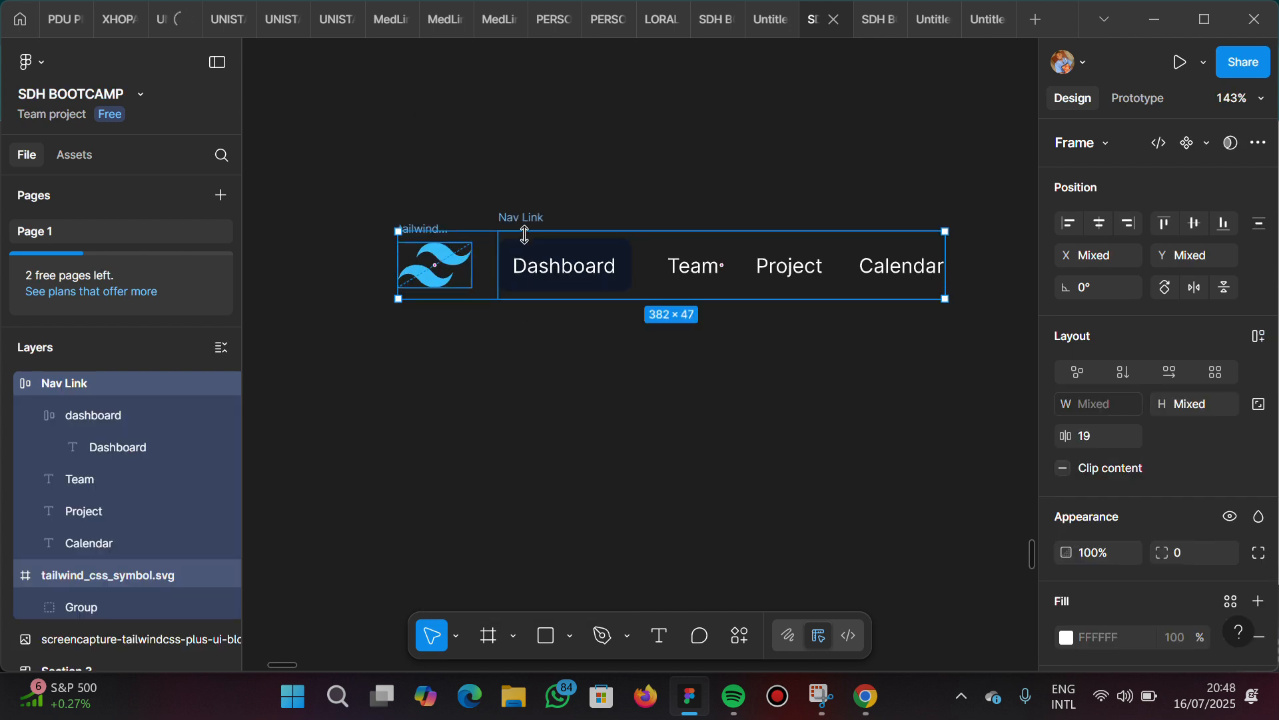
pyautogui.hotkey('ctrl', 'z')
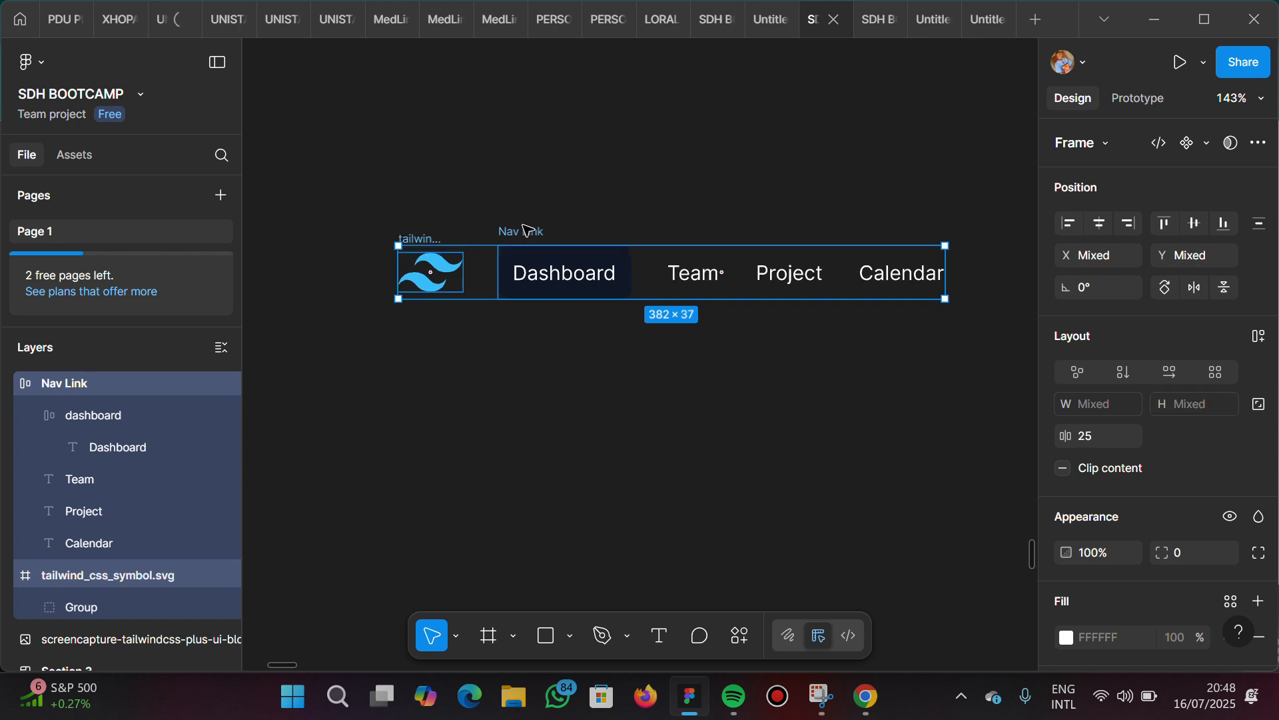
pyautogui.click(541, 194)
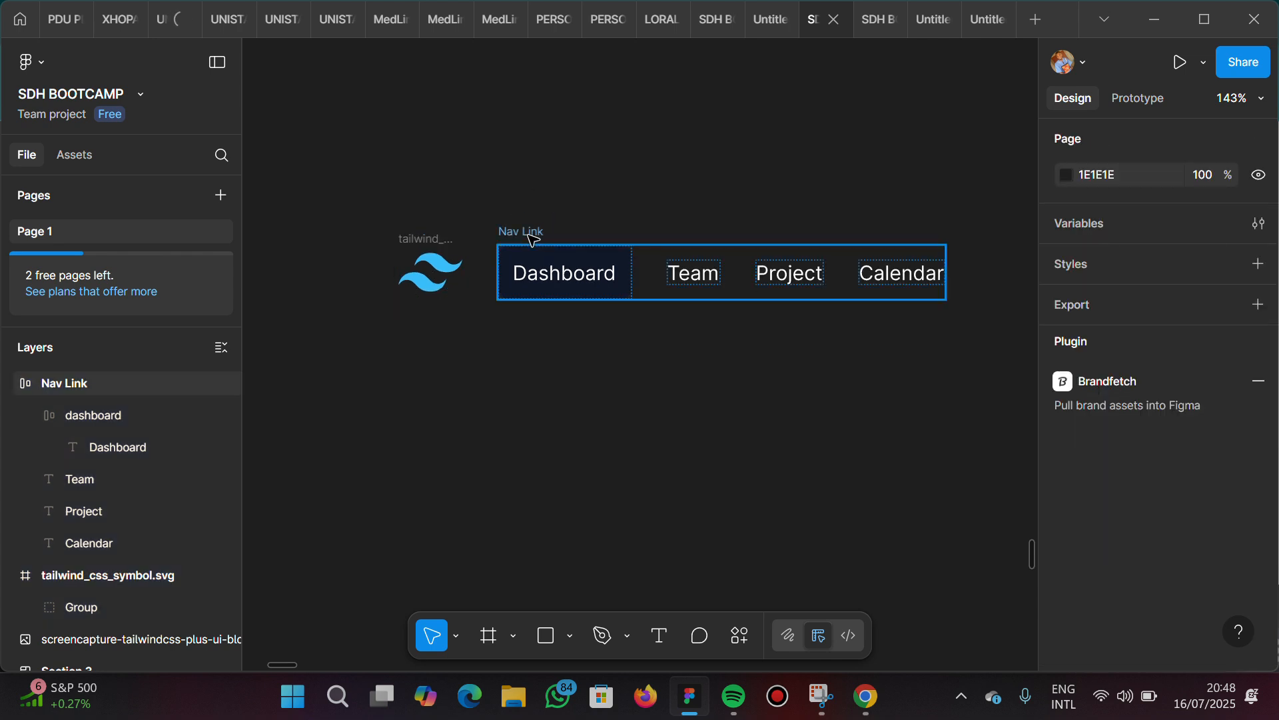
pyautogui.click(877, 251)
pyautogui.hscroll(4, 877, 252)
pyautogui.hscroll(1, 877, 251)
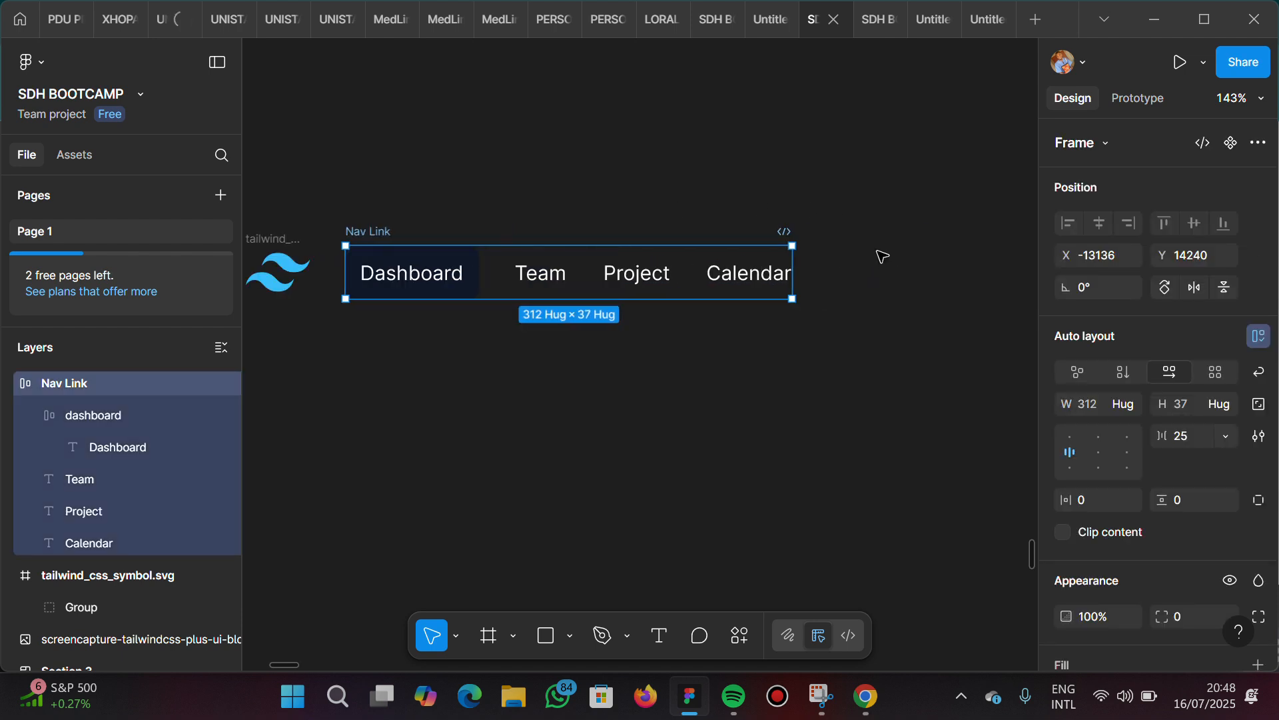
pyautogui.moveTo(790, 270); pyautogui.dragTo(898, 274)
pyautogui.moveTo(511, 290); pyautogui.dragTo(797, 303)
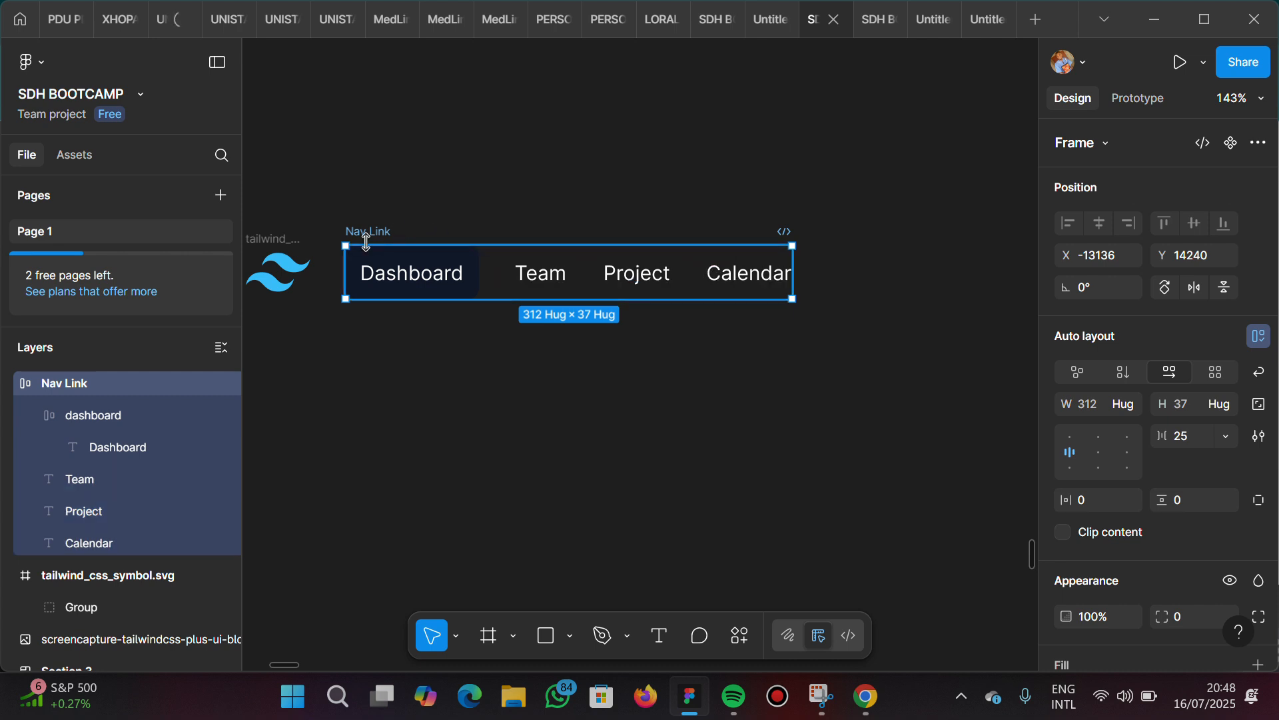
# Set the widths of the dashboard frame and the Team text inside Nav Link to Fill container
pyautogui.click(438, 289)
pyautogui.click(438, 289)
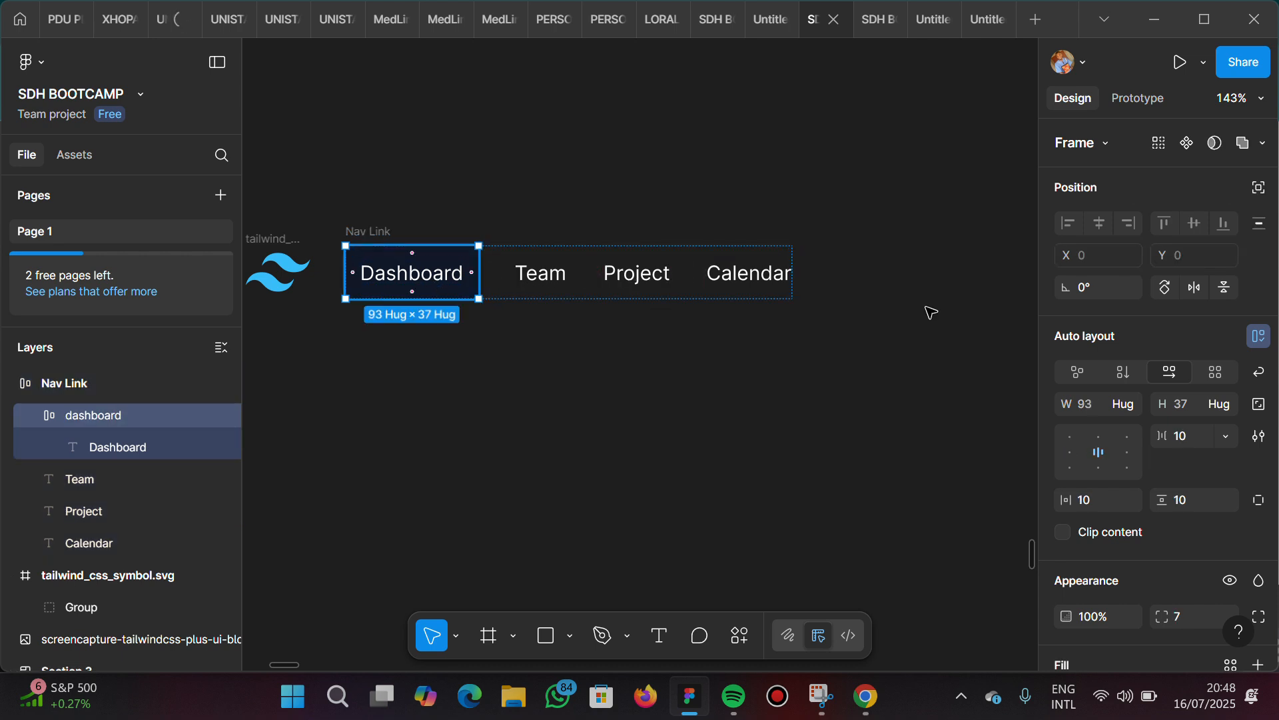
pyautogui.click(1132, 404)
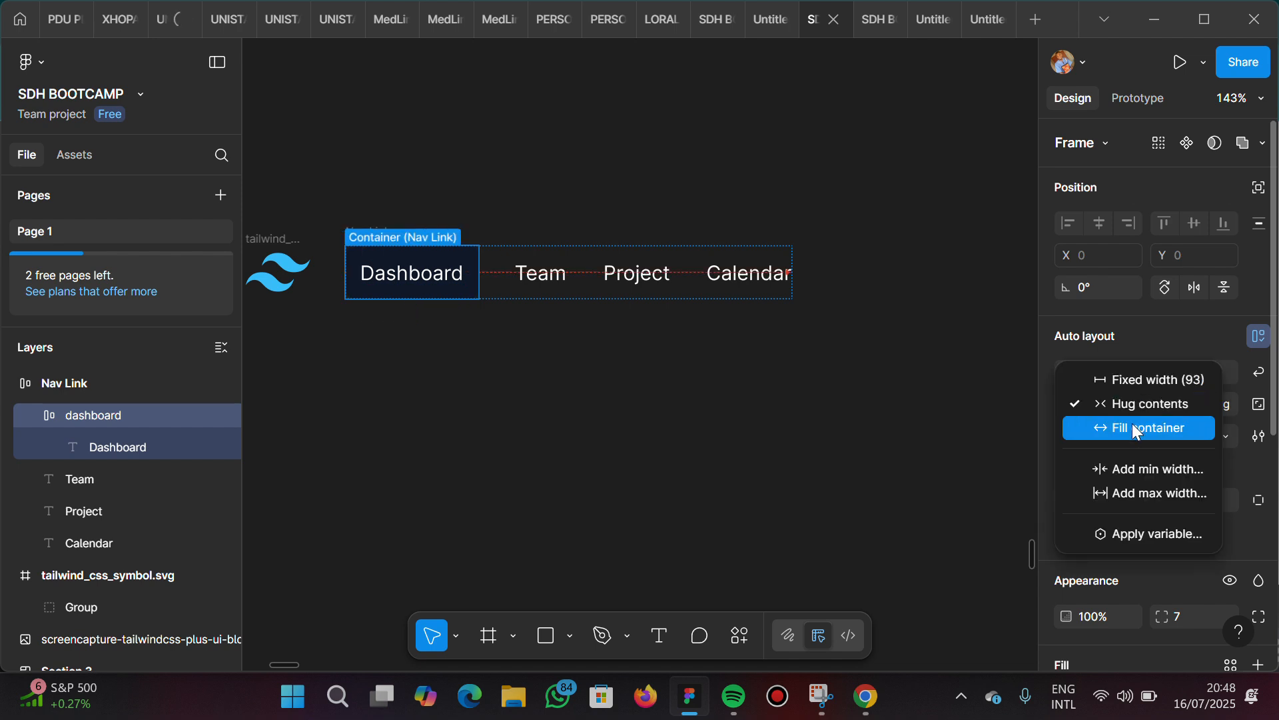
pyautogui.click(1137, 429)
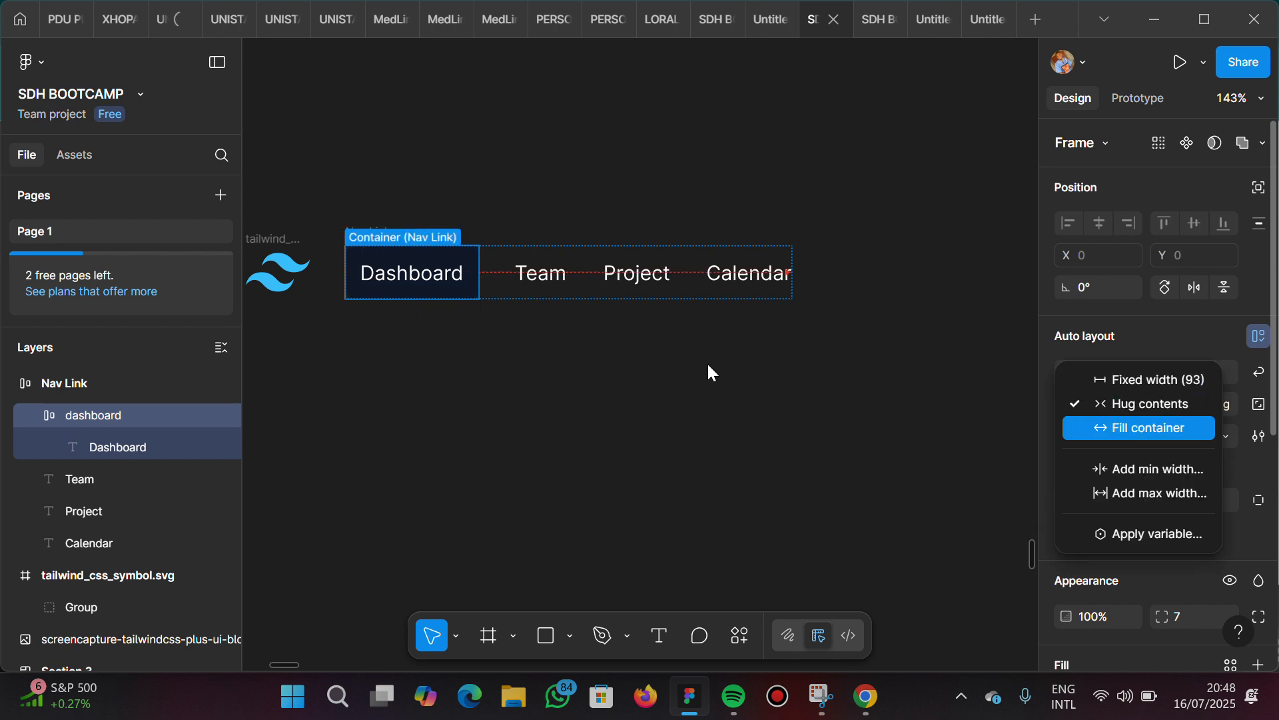
pyautogui.click(548, 279)
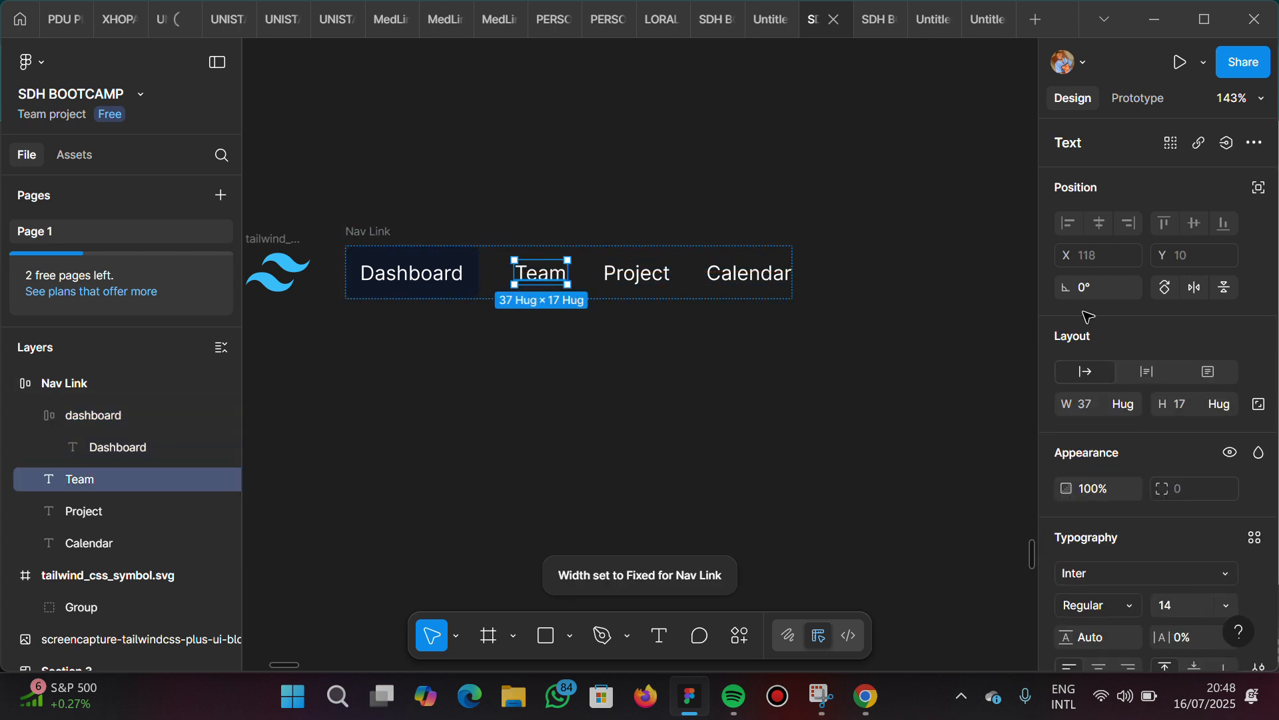
pyautogui.click(1129, 405)
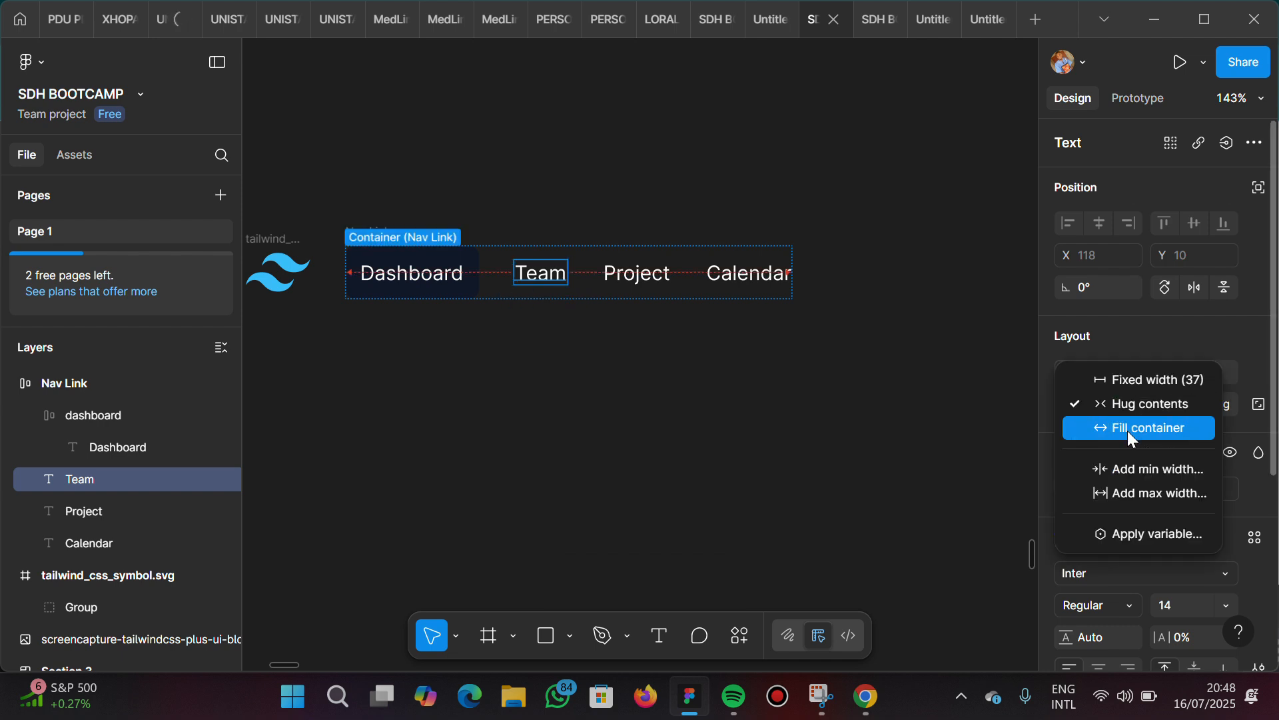
# Set the widths of the Project and Calendar texts to Fill container
pyautogui.click(657, 289)
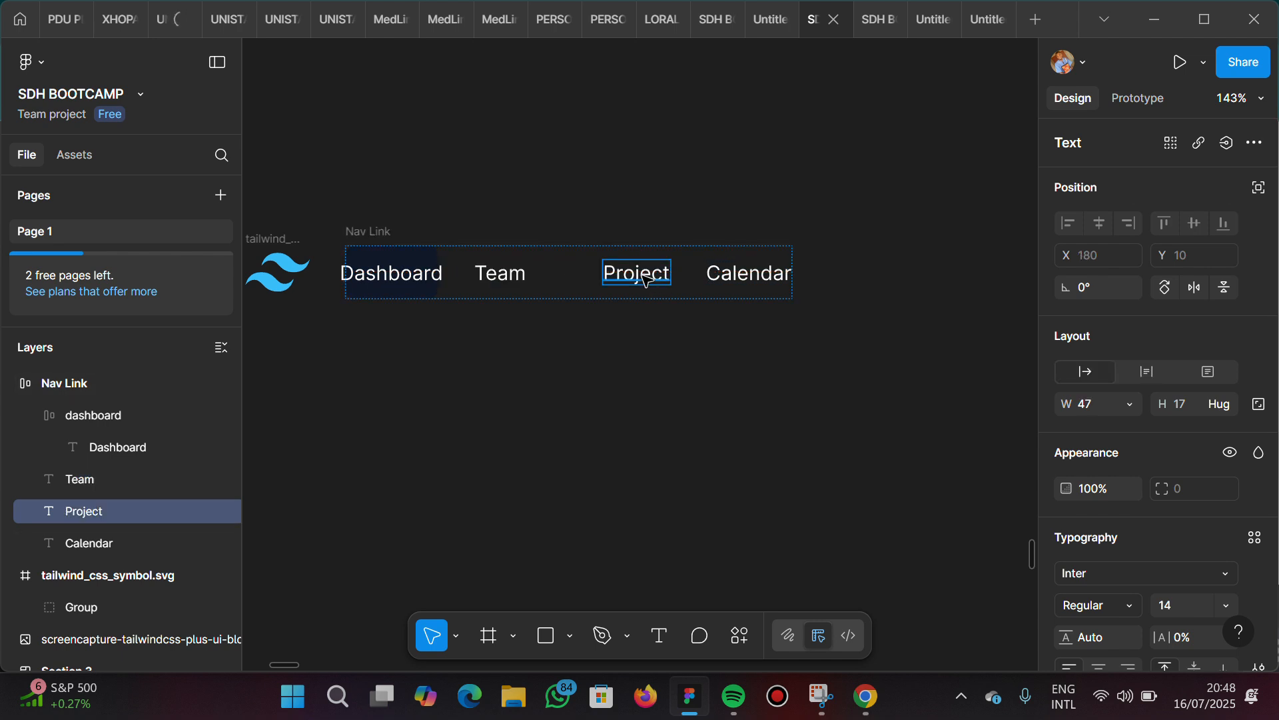
pyautogui.click(1119, 403)
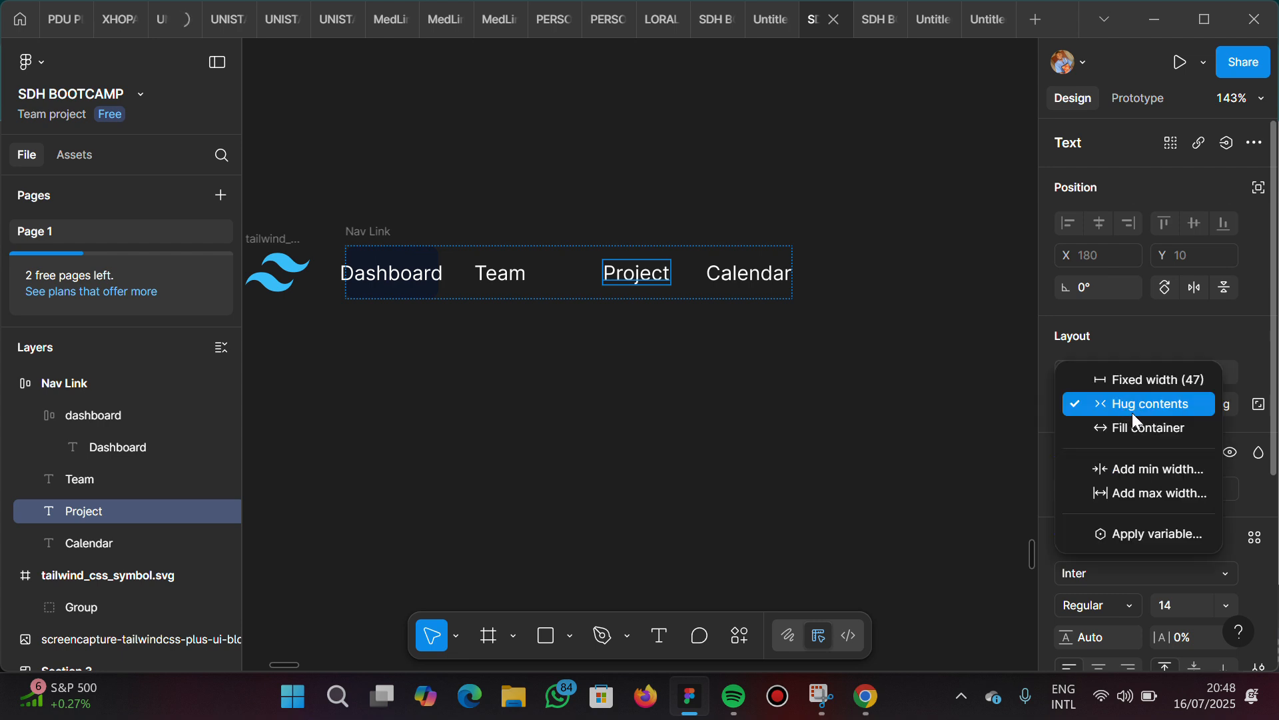
pyautogui.click(744, 274)
pyautogui.click(744, 274)
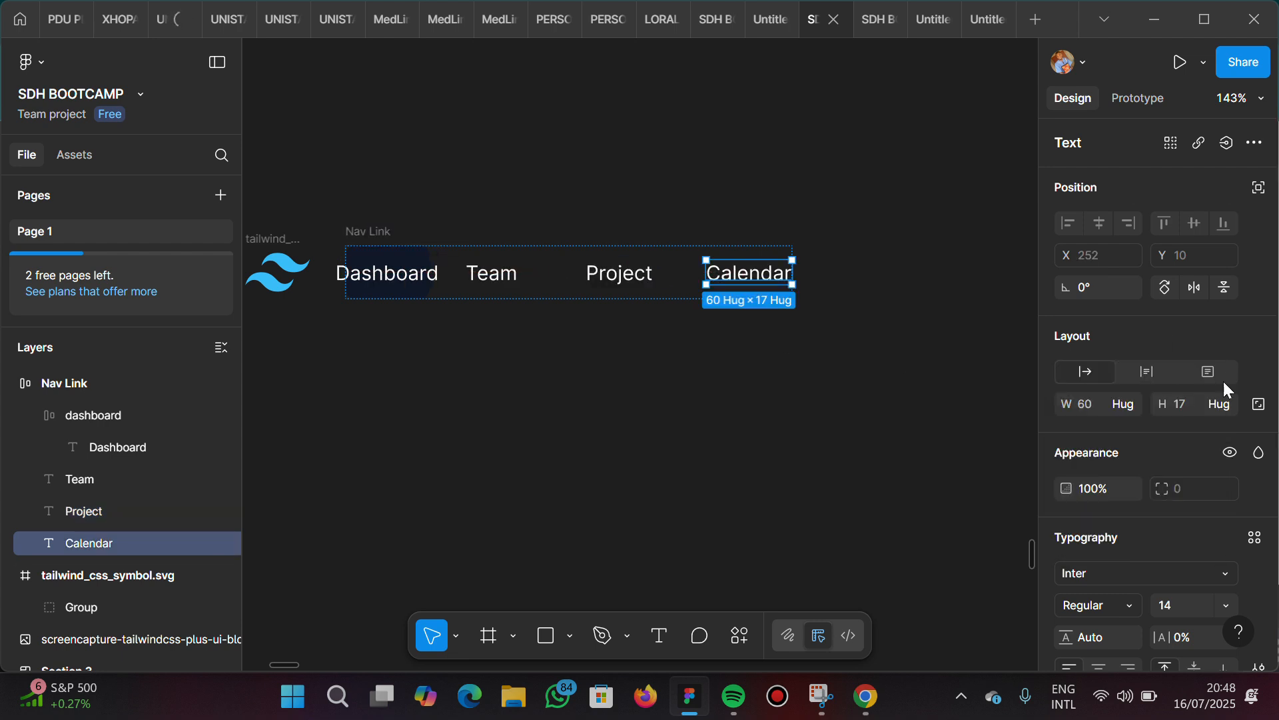
pyautogui.click(1129, 406)
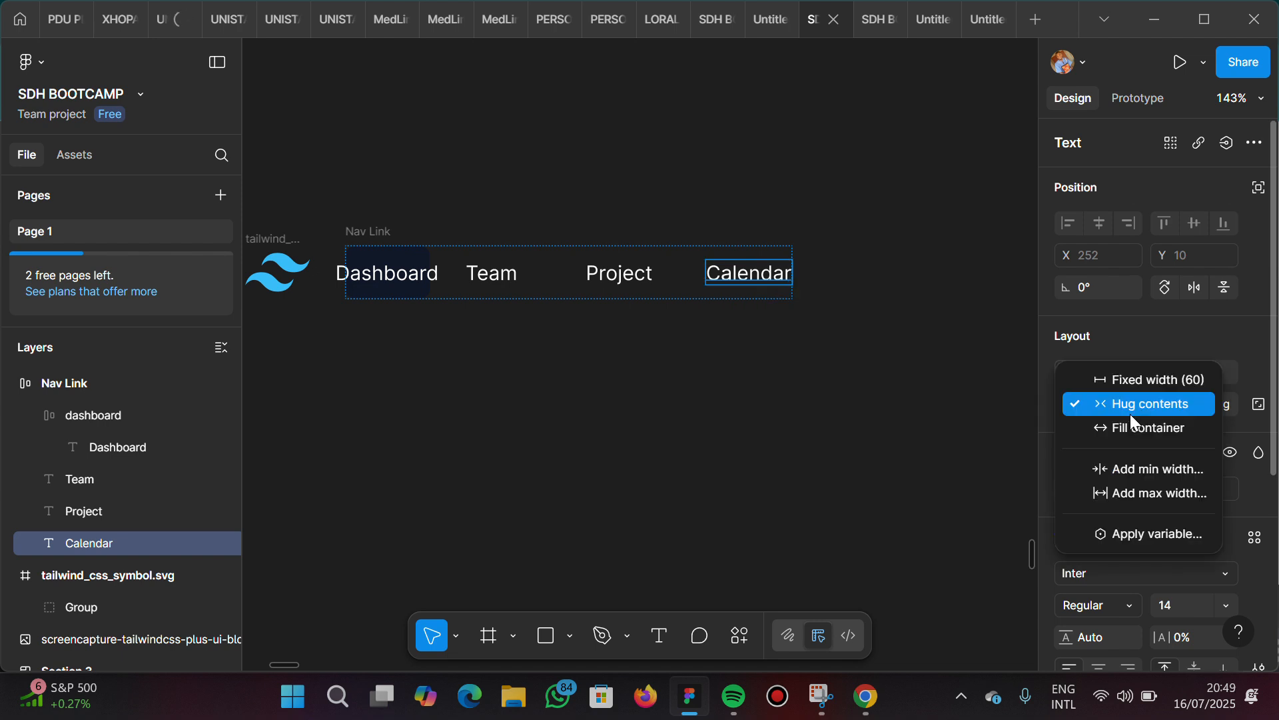
pyautogui.click(1131, 422)
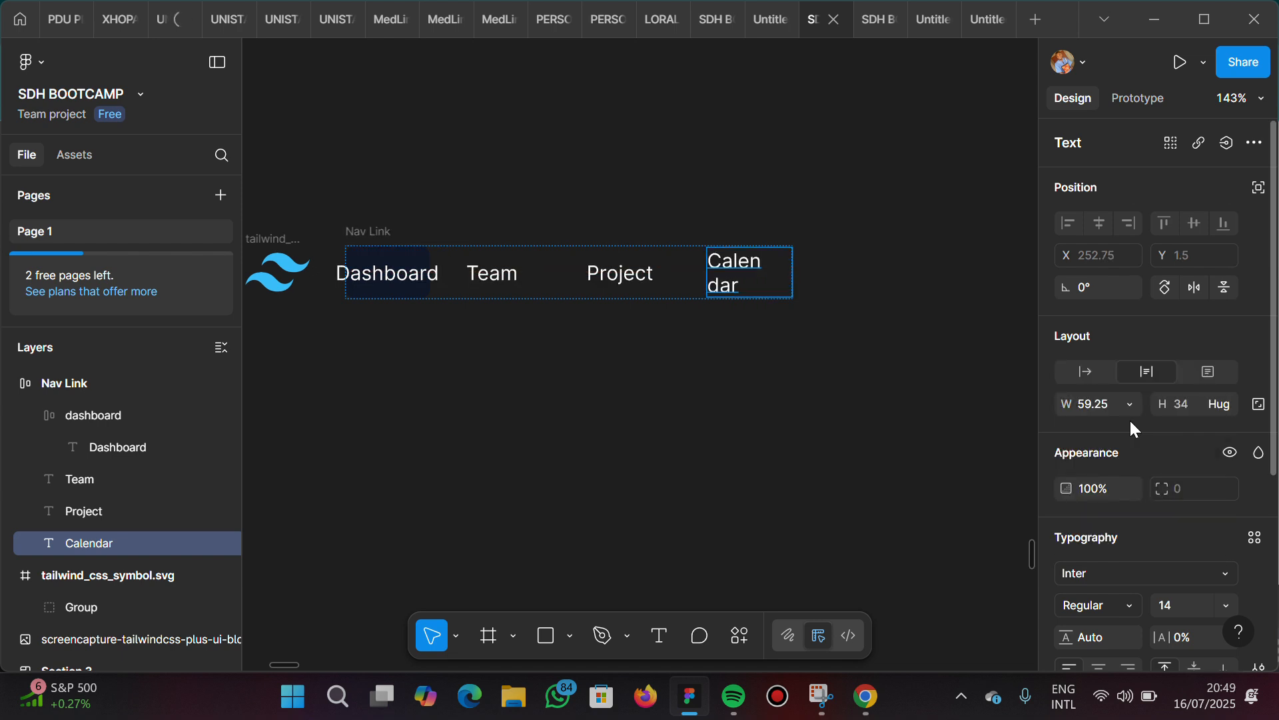
# Set the Nav Link frame's width to Hug contents and stretch the frame to about 361 px wide
pyautogui.click(366, 235)
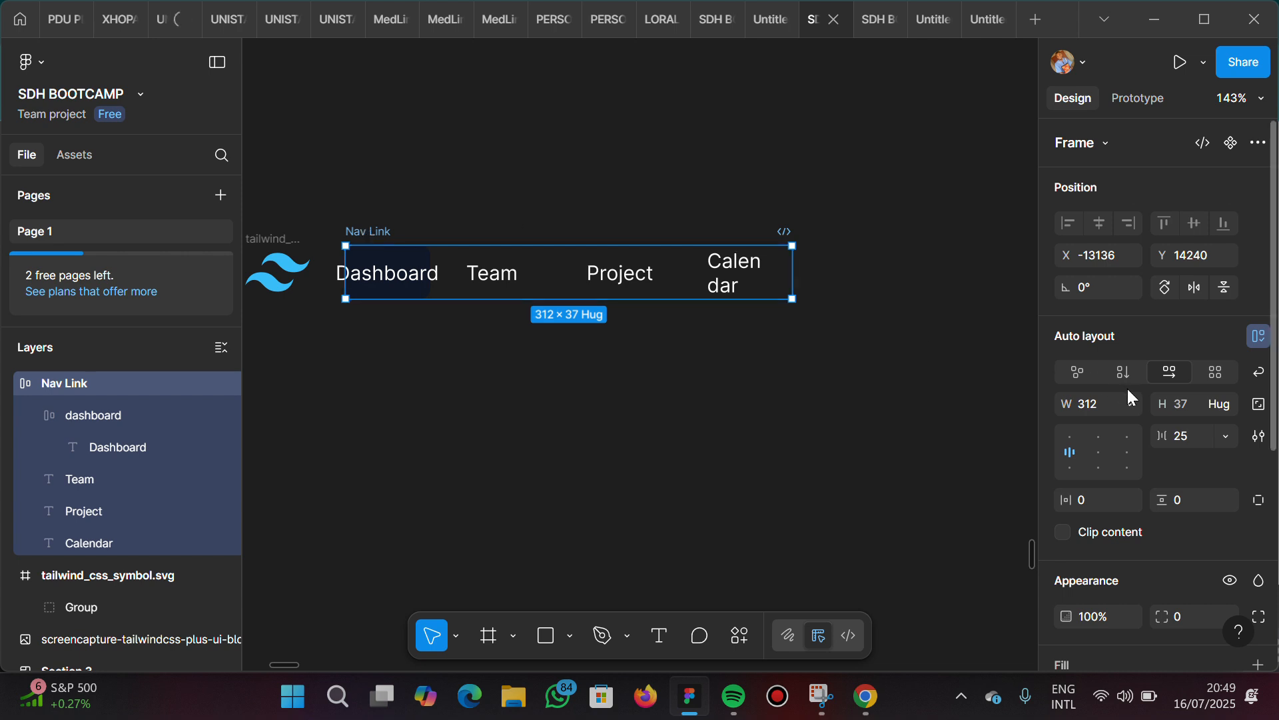
pyautogui.click(1129, 405)
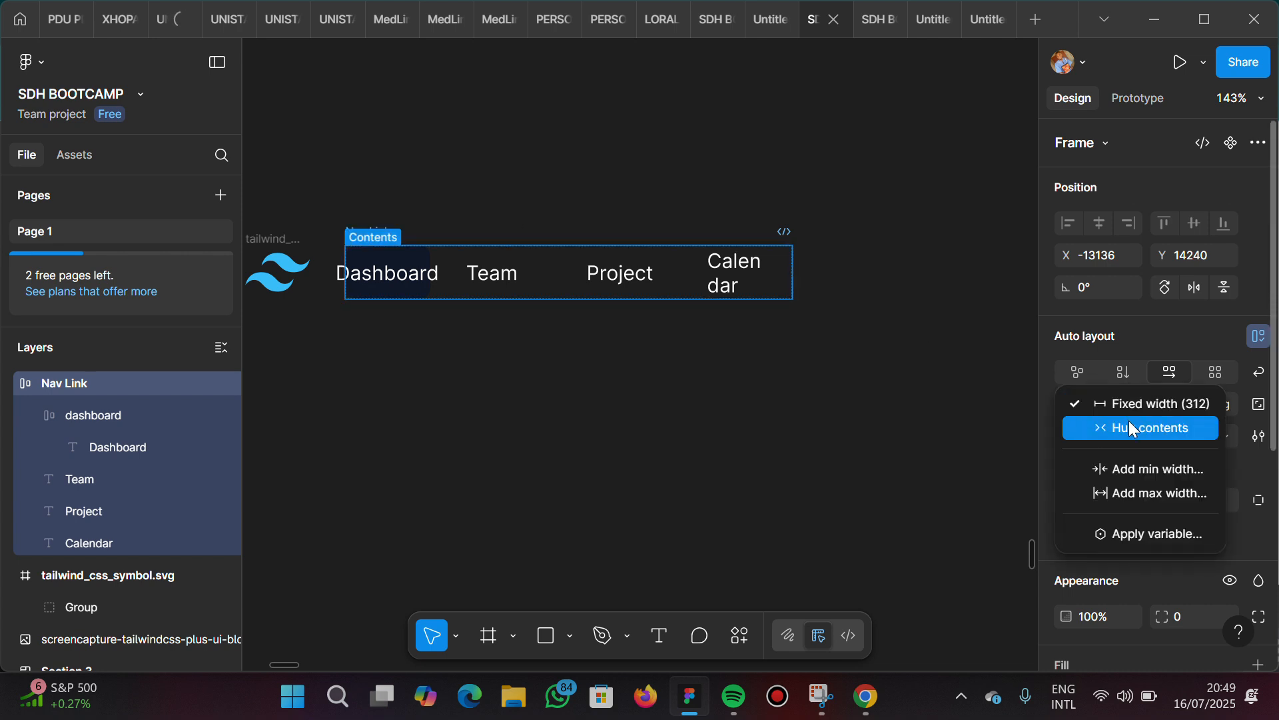
pyautogui.click(1129, 422)
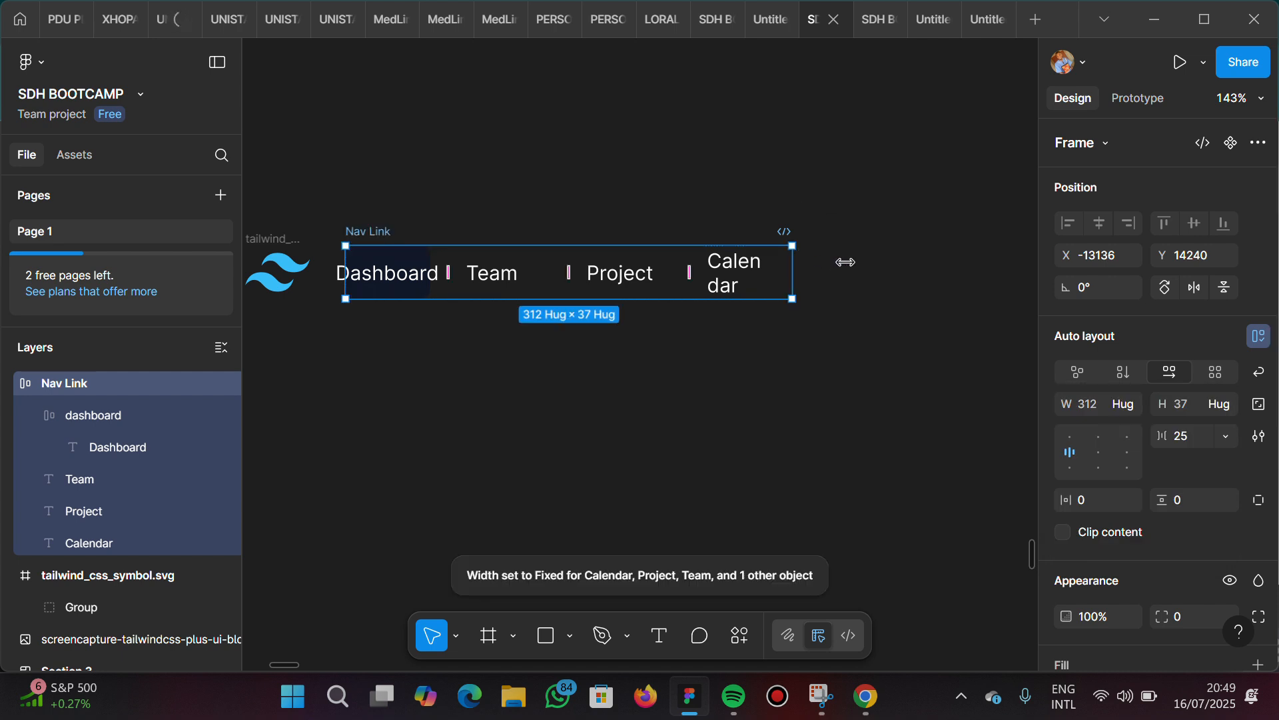
pyautogui.moveTo(846, 262); pyautogui.dragTo(863, 264)
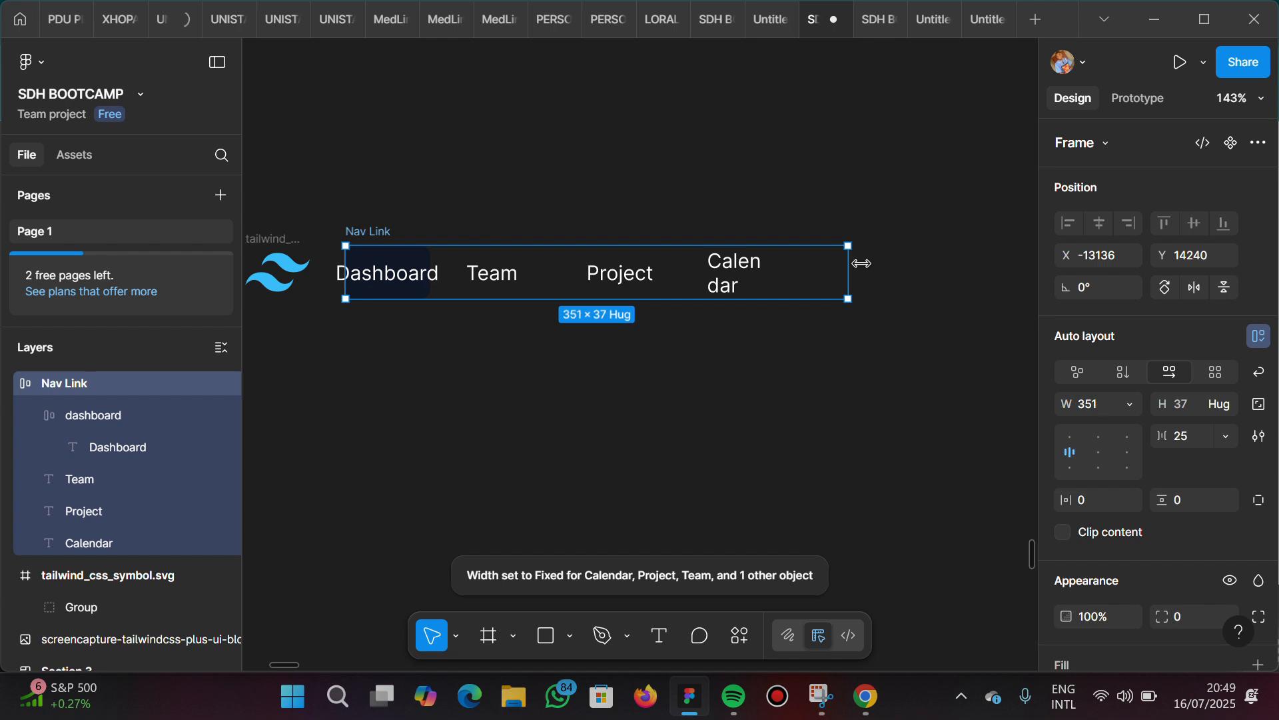
# Widen the Calendar text box to about 87 px so its label fits on one line
pyautogui.click(763, 276)
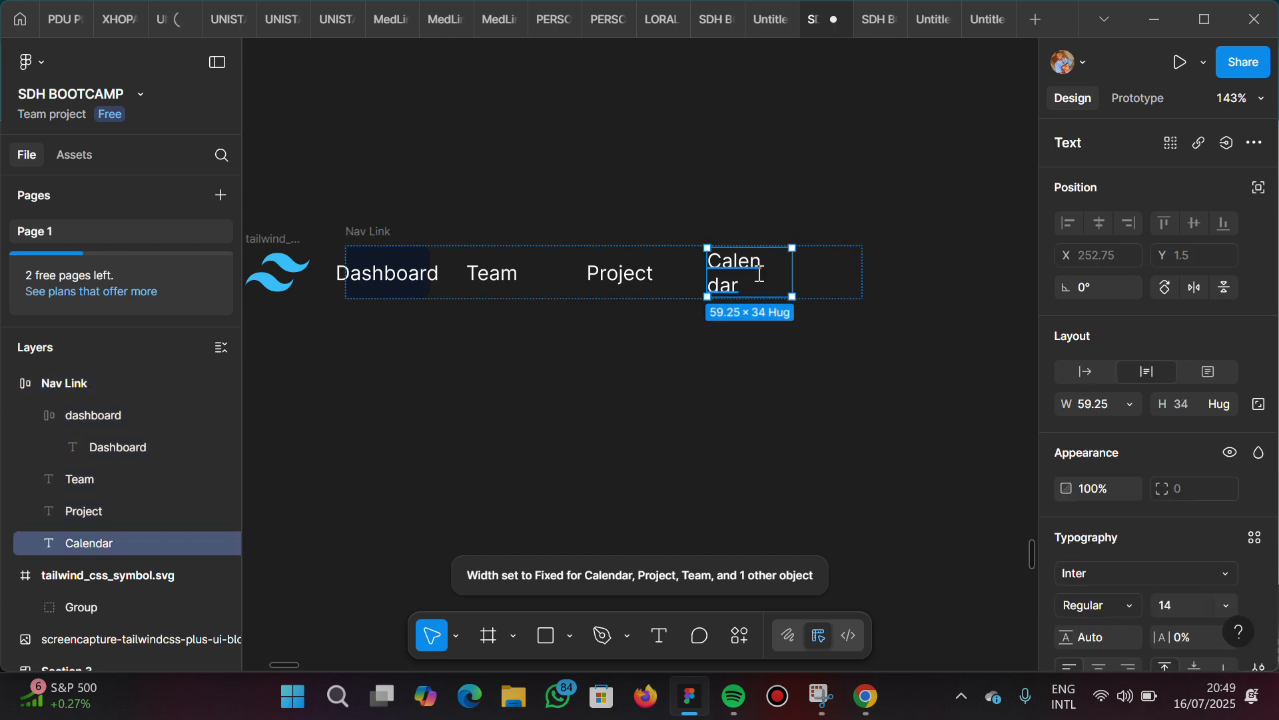
pyautogui.doubleClick(785, 274)
pyautogui.press('Escape')
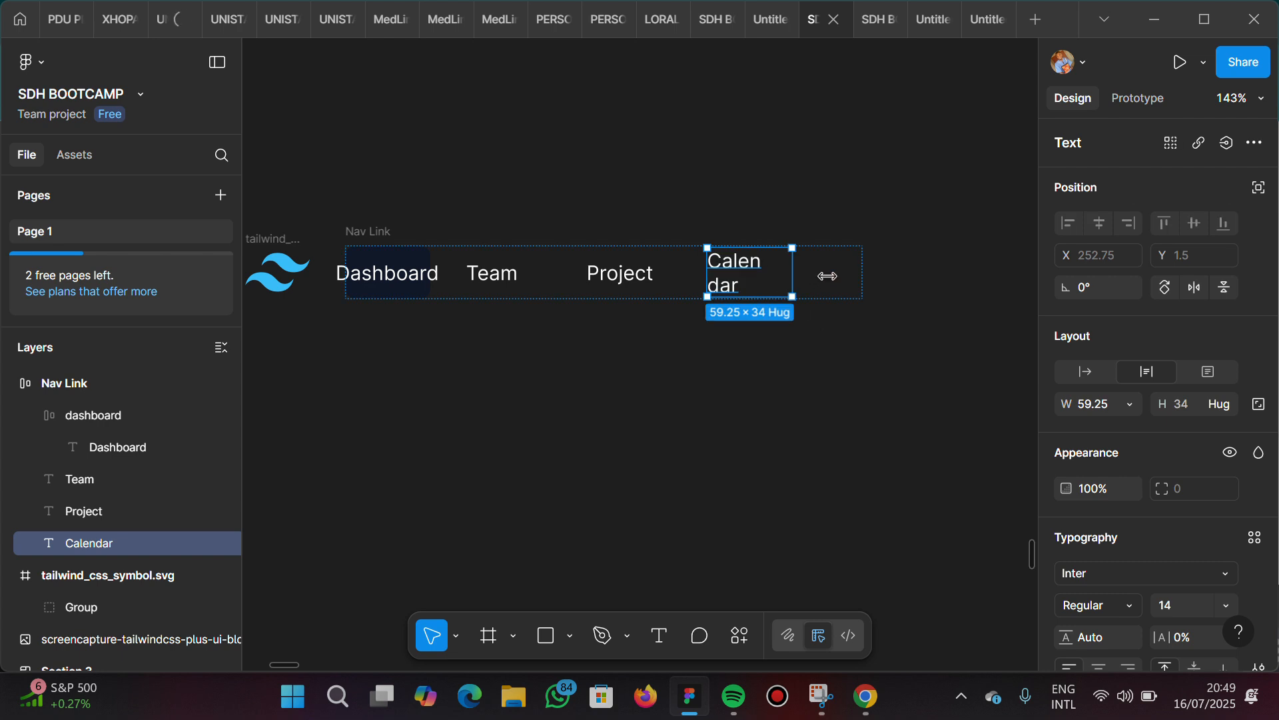
pyautogui.moveTo(827, 276); pyautogui.dragTo(832, 276)
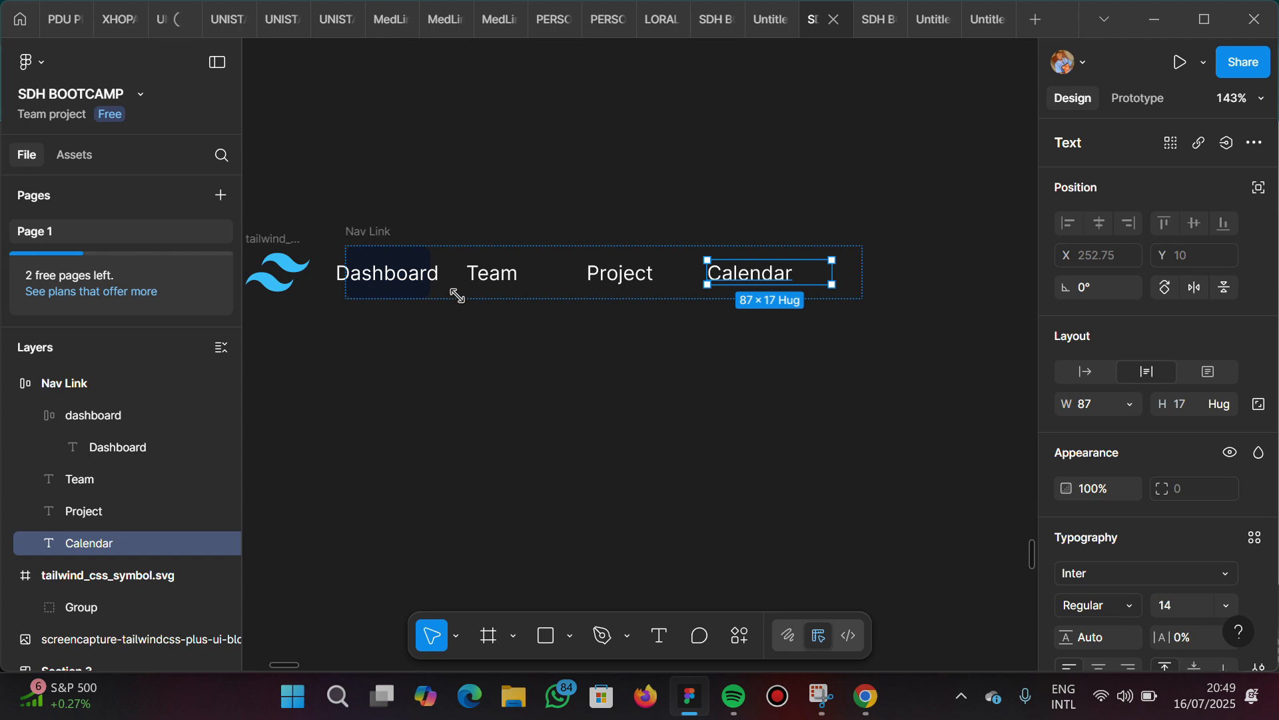
# Set the width of the Dashboard text inside its frame to Fill container
pyautogui.click(407, 269)
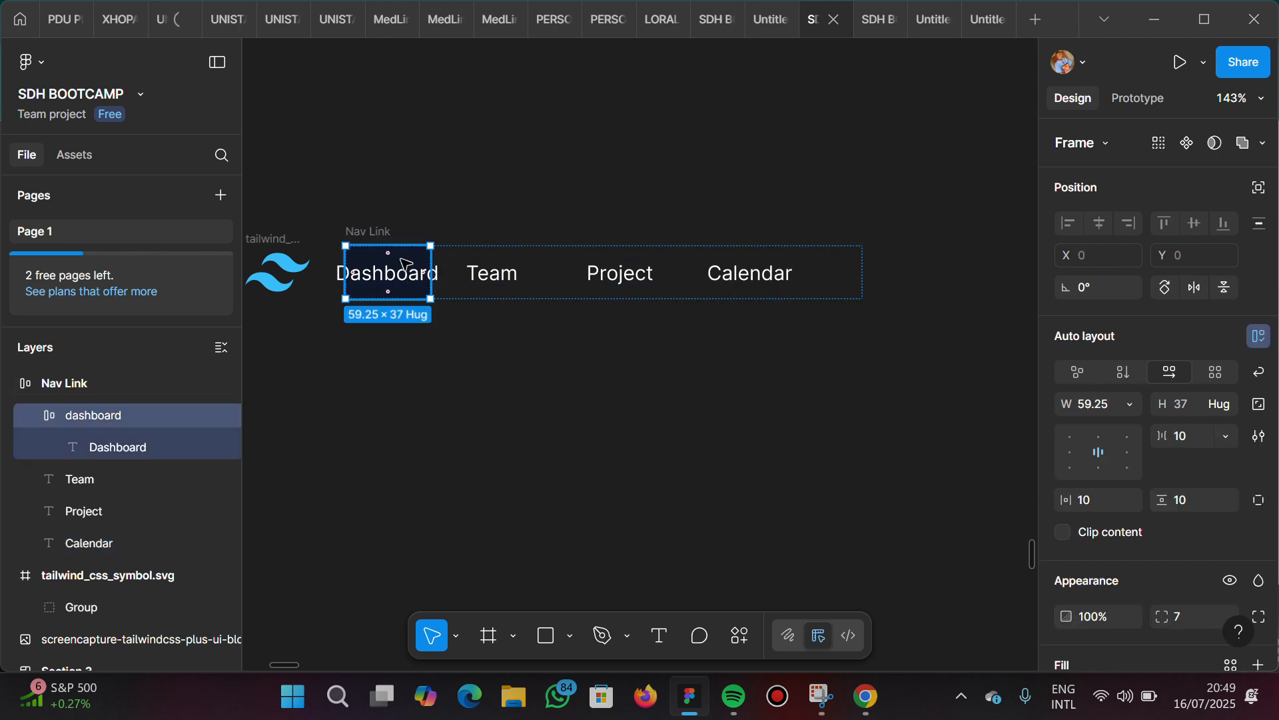
pyautogui.doubleClick(405, 273)
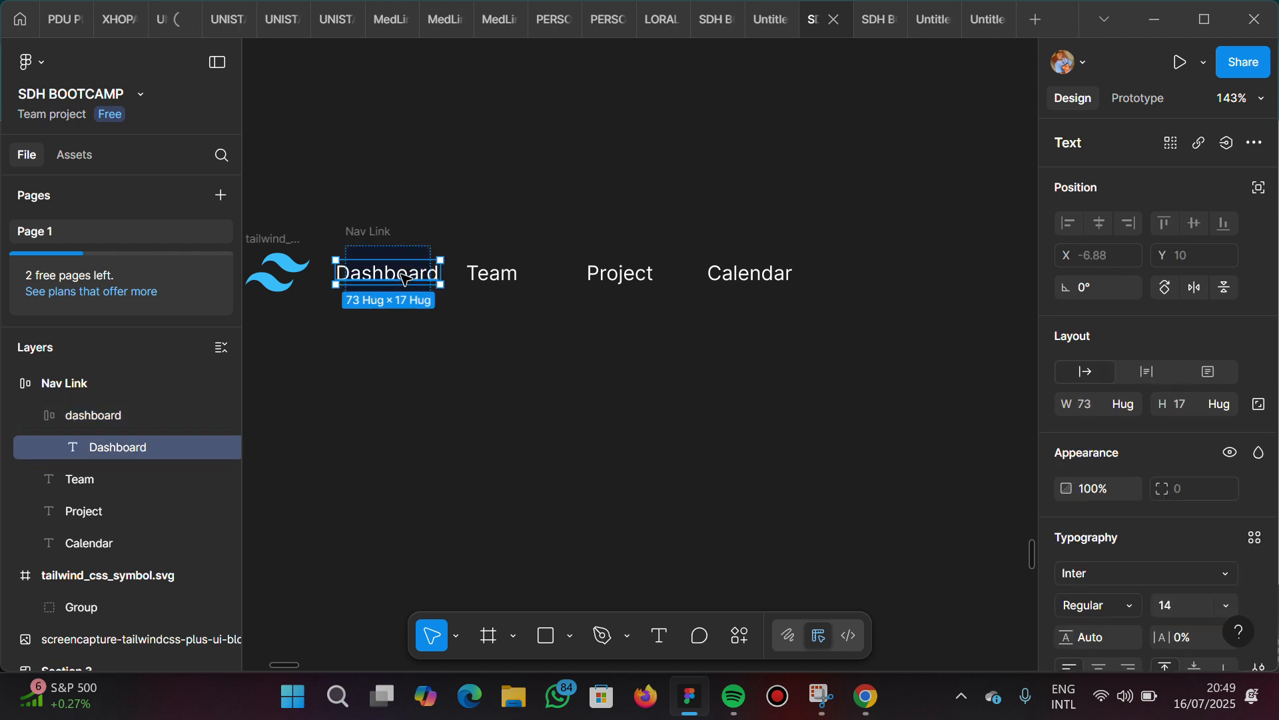
pyautogui.click(1130, 410)
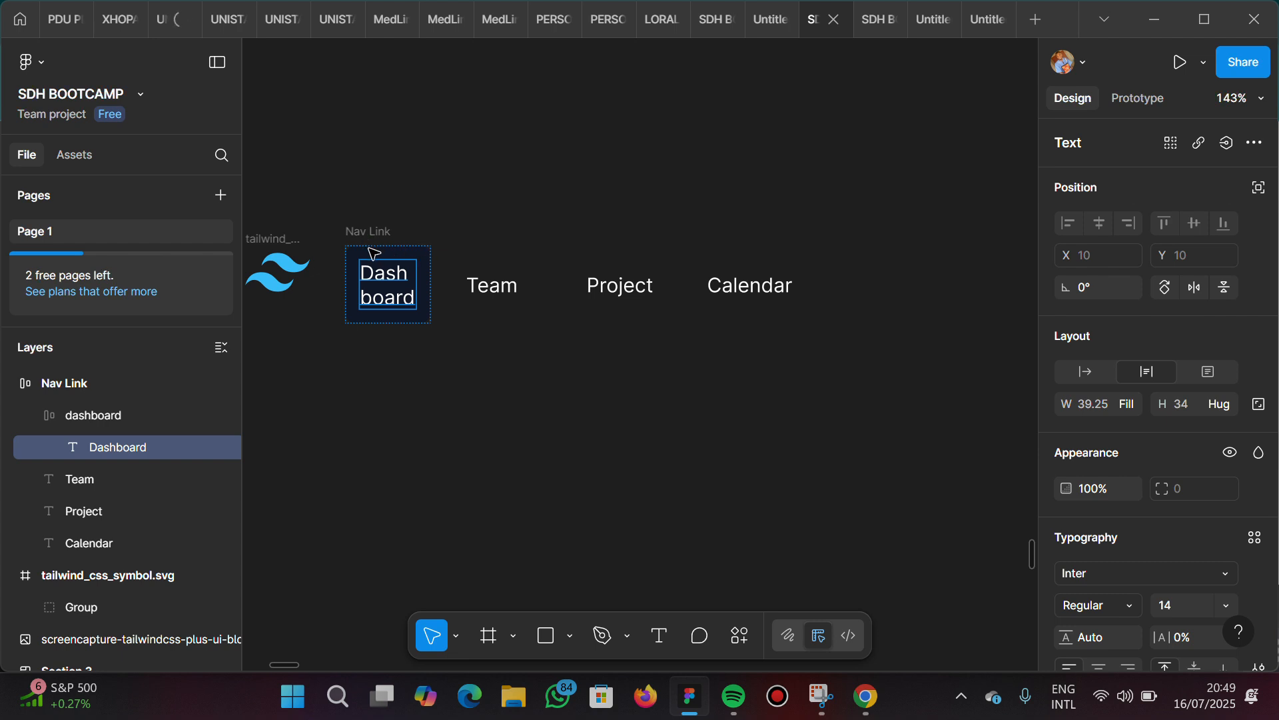
# Widen the dashboard frame to about 99 px so its label fits on one line
pyautogui.scroll(3, 370, 249)
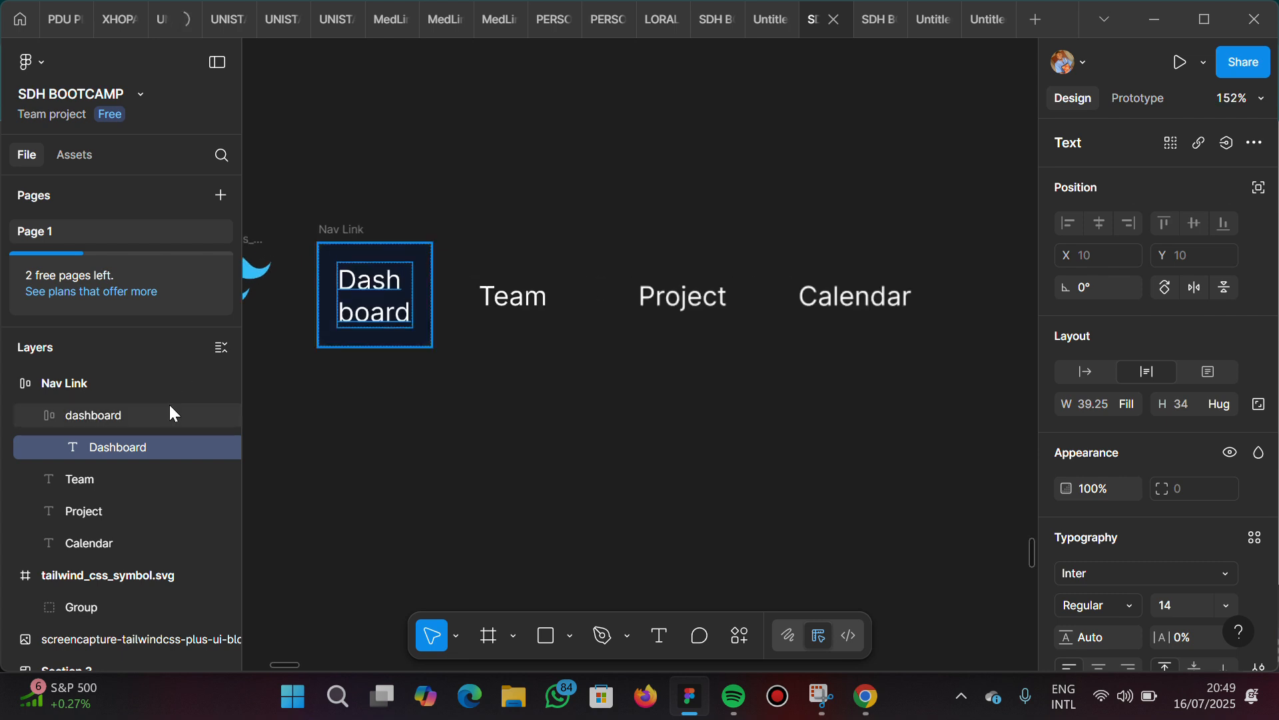
pyautogui.click(130, 413)
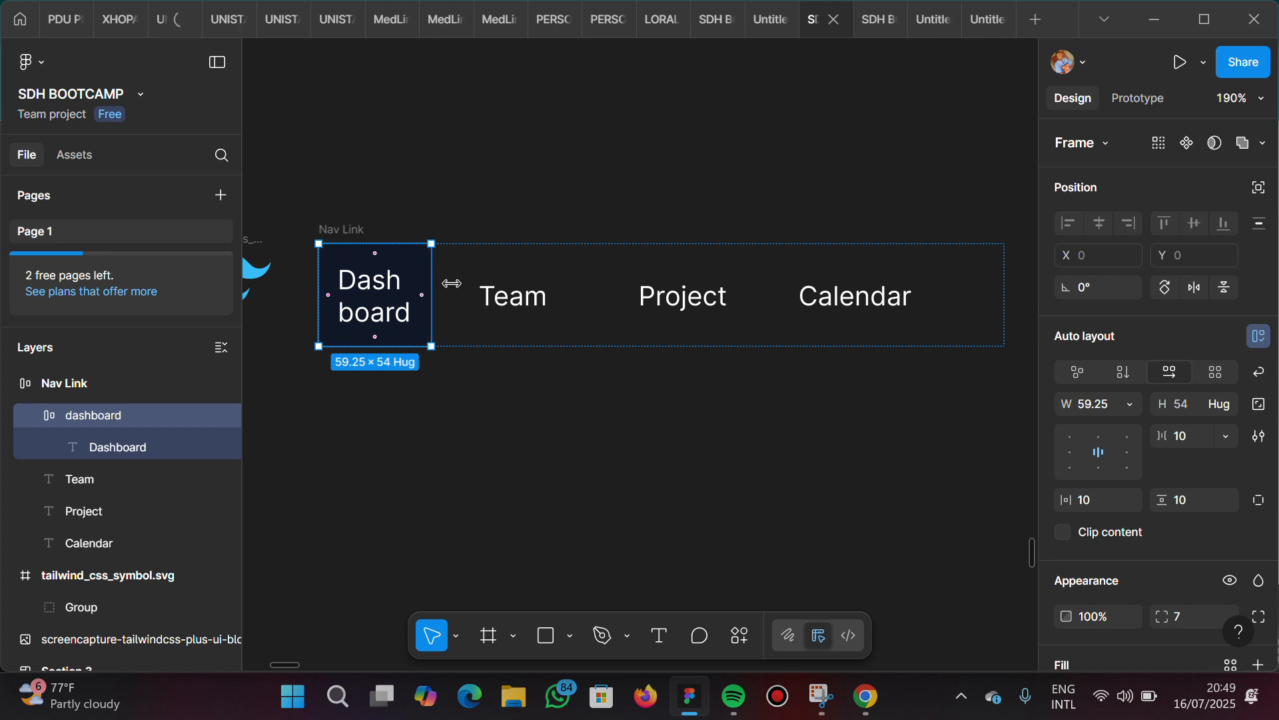
pyautogui.moveTo(452, 283); pyautogui.dragTo(507, 281)
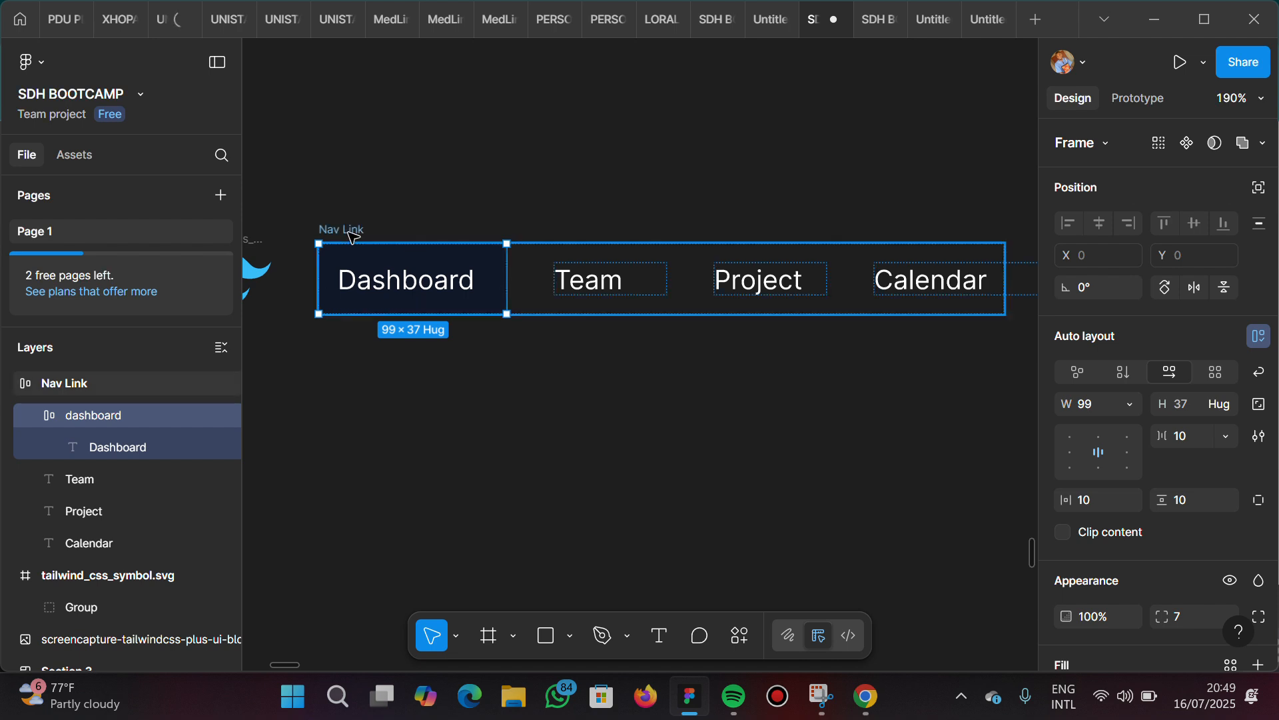
# Set the Nav Link frame's width to Hug contents and resize the frame to about 379 px wide
pyautogui.click(859, 305)
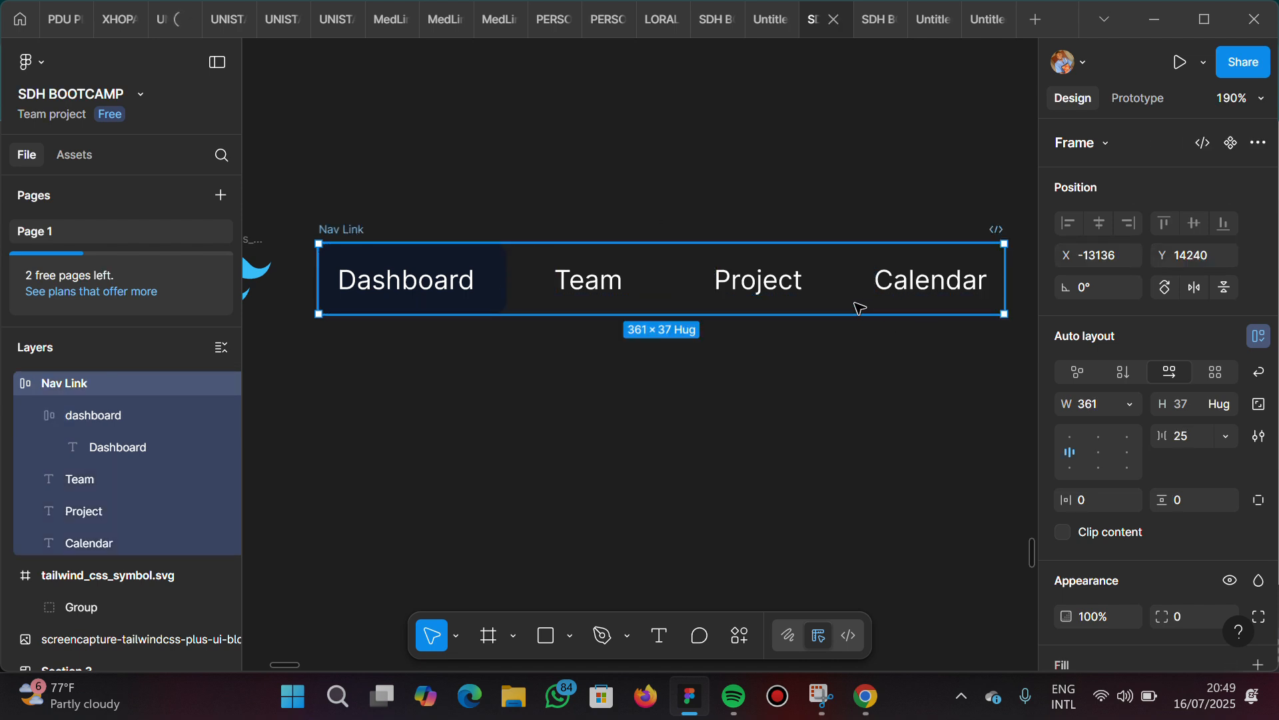
pyautogui.scroll(-3, 860, 308)
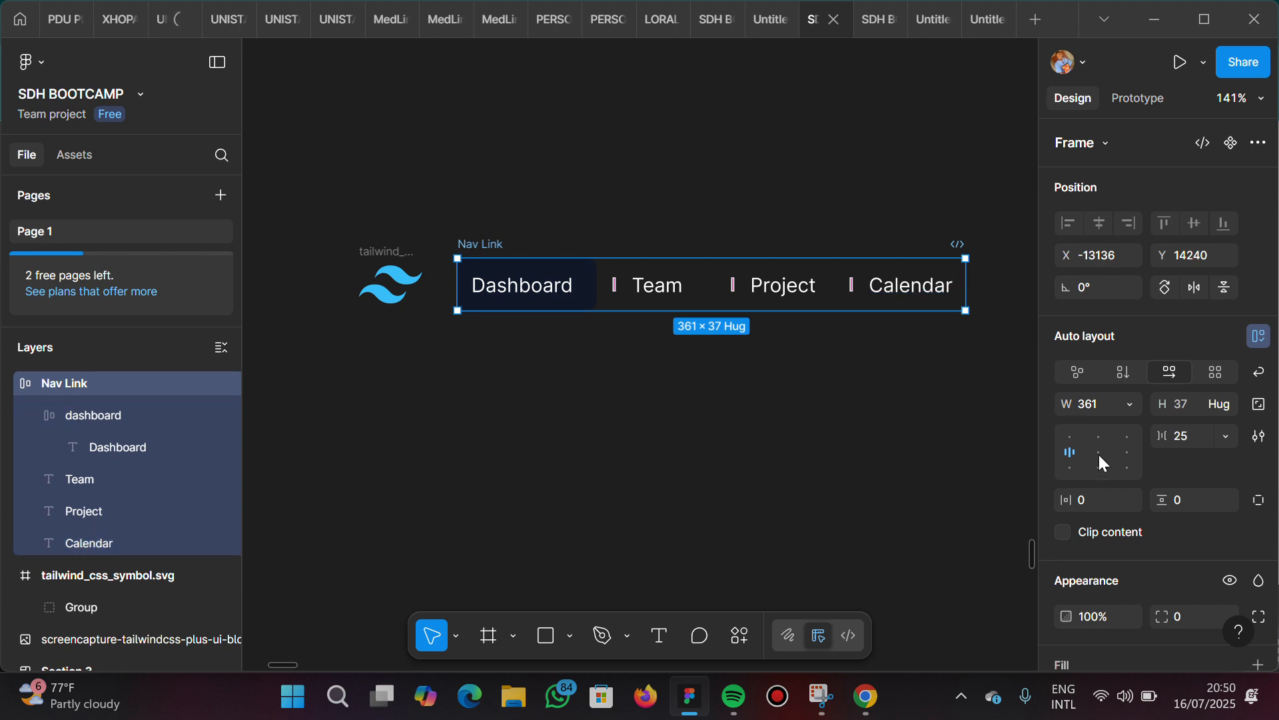
pyautogui.click(1130, 404)
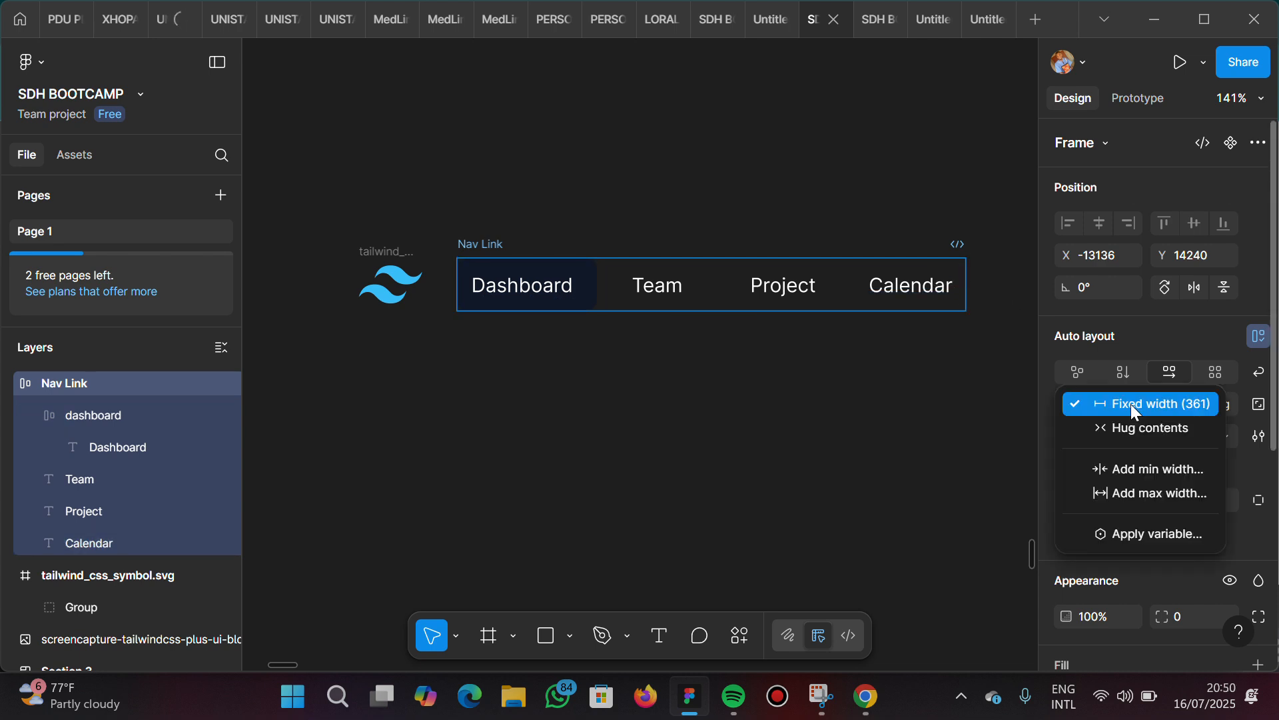
pyautogui.click(1133, 423)
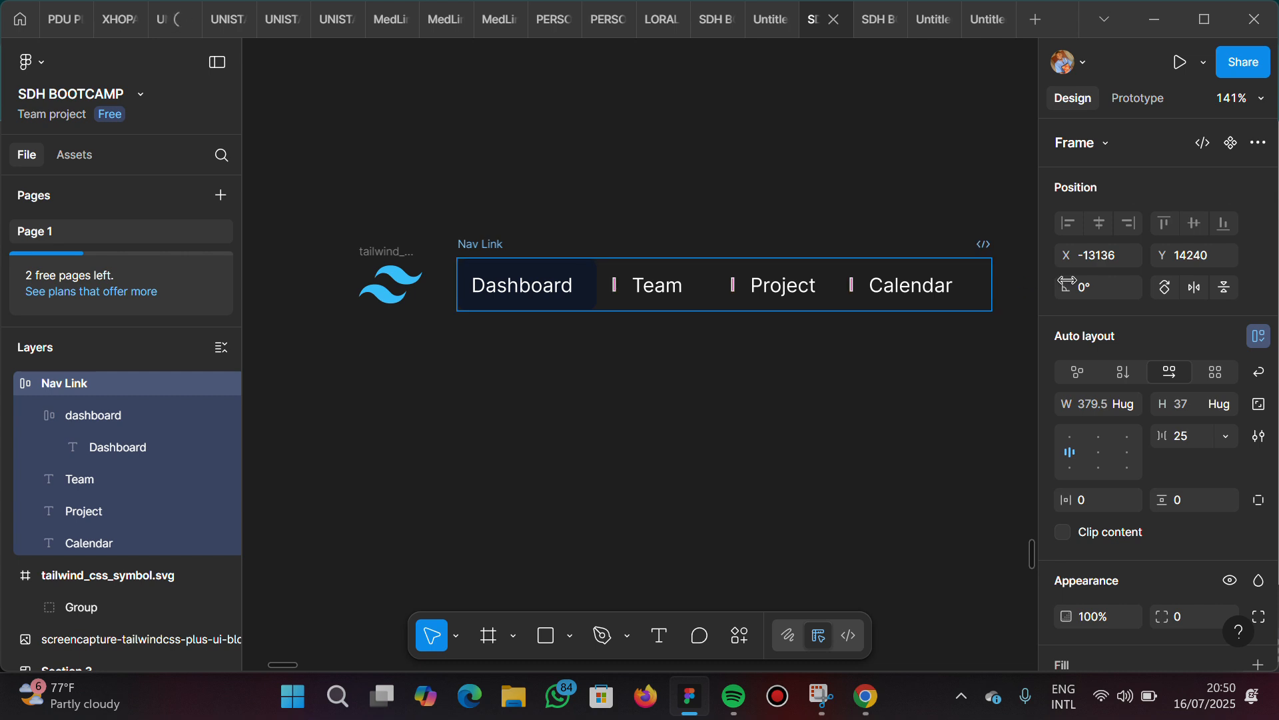
pyautogui.moveTo(1067, 280); pyautogui.dragTo(983, 291)
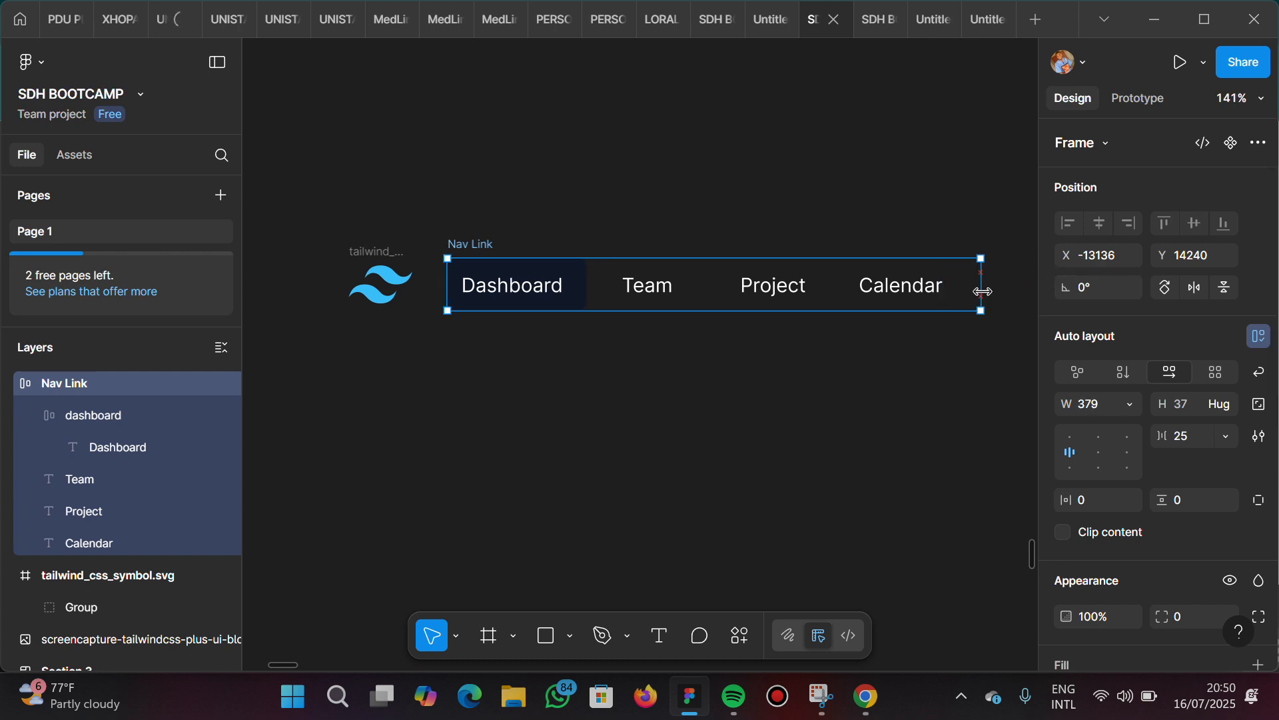
# Set the widths of the Team, Project and Calendar texts in the Nav Link frame to Fill container
pyautogui.click(651, 292)
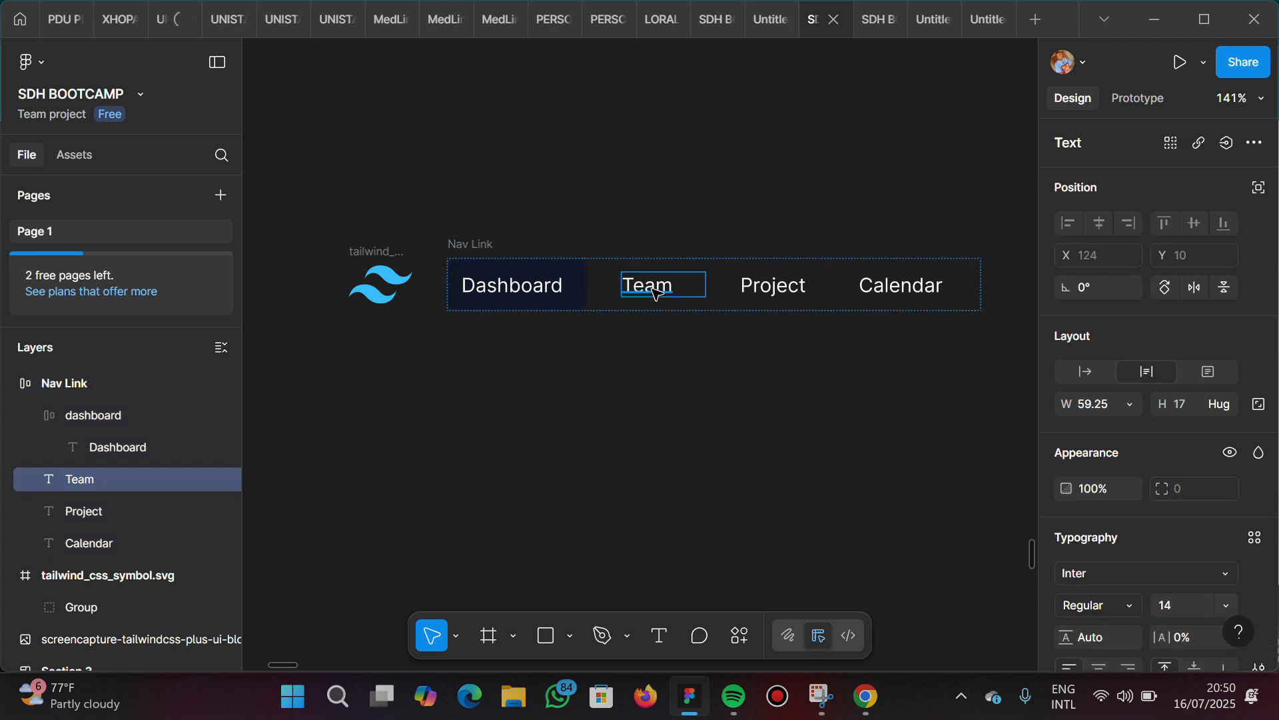
pyautogui.click(1128, 405)
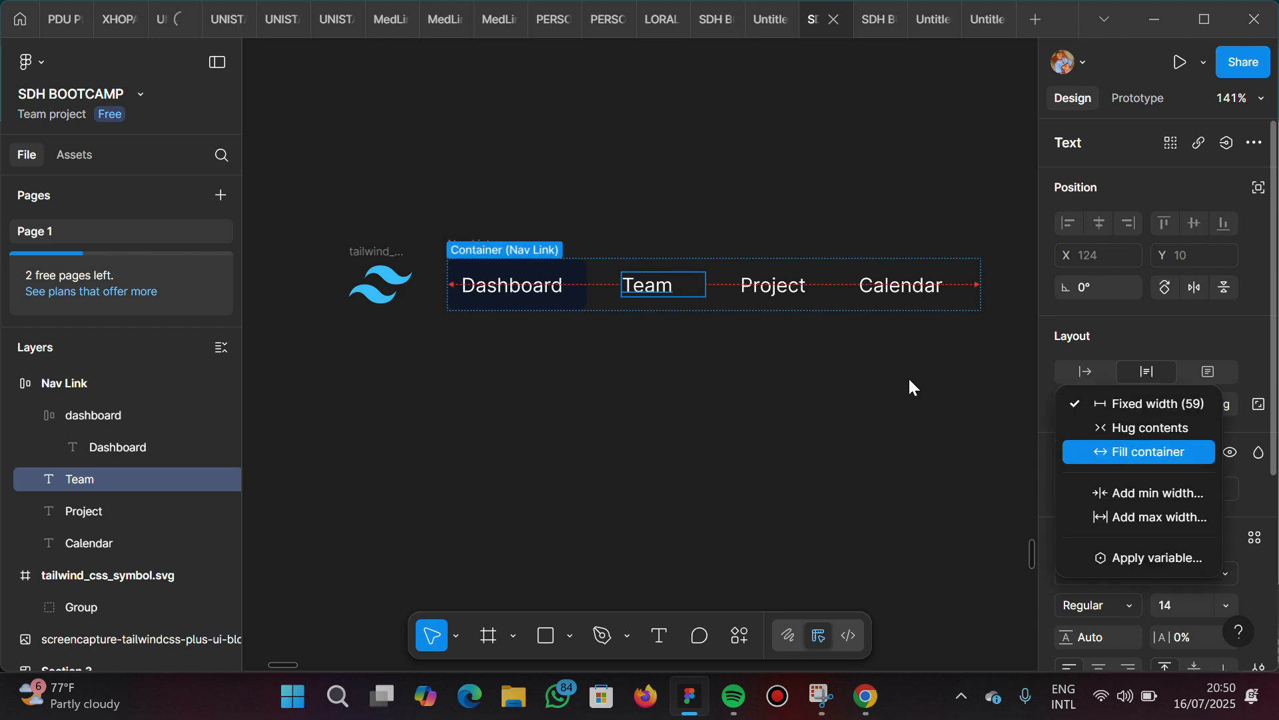
pyautogui.press('Return')
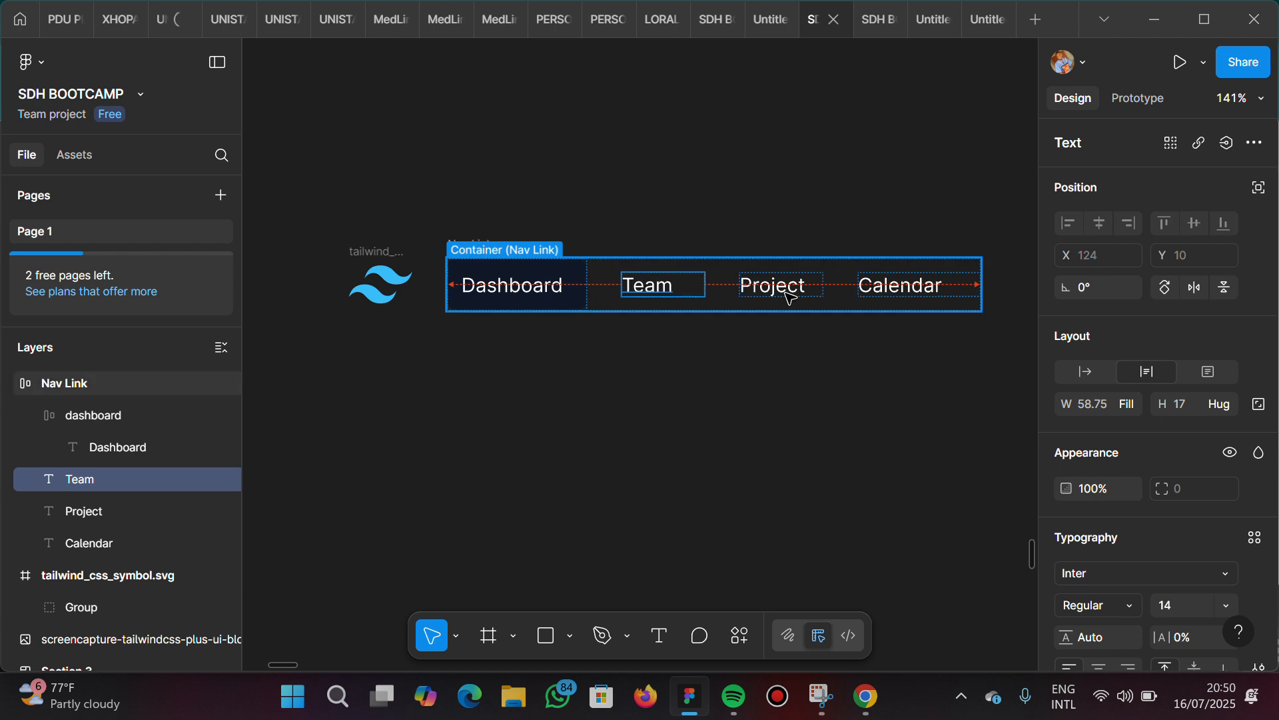
pyautogui.click(789, 295)
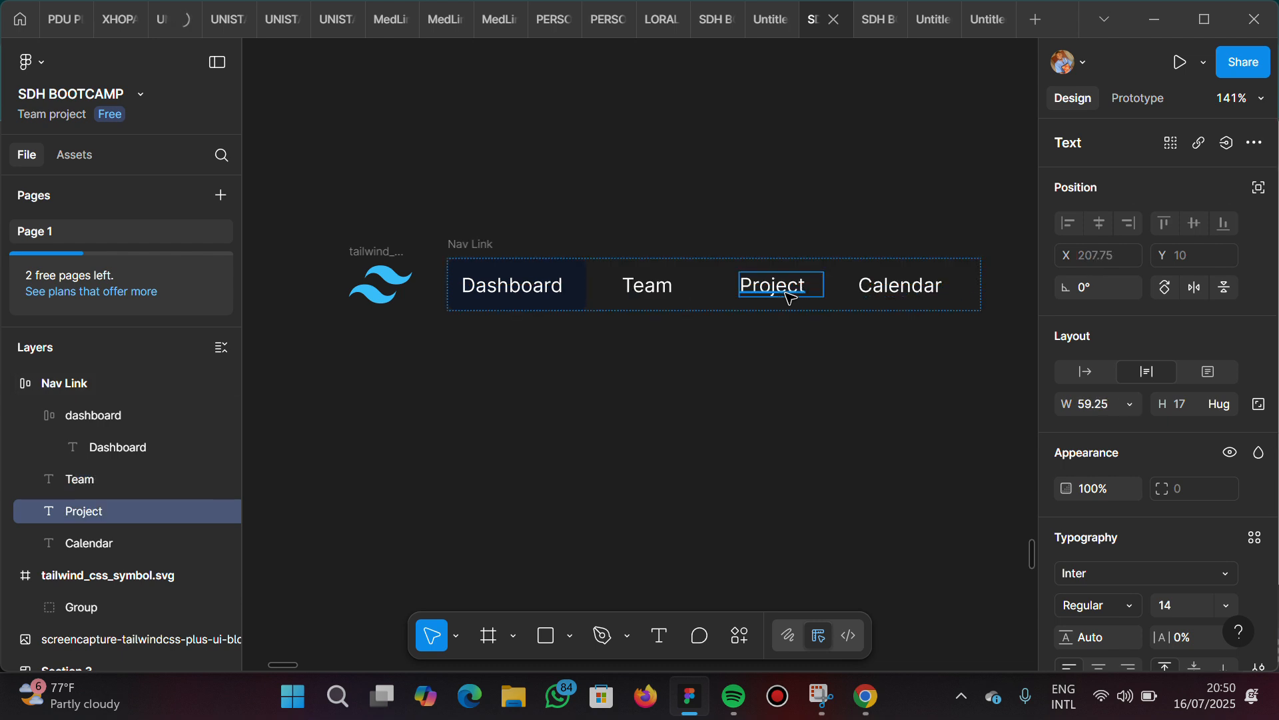
pyautogui.click(1126, 399)
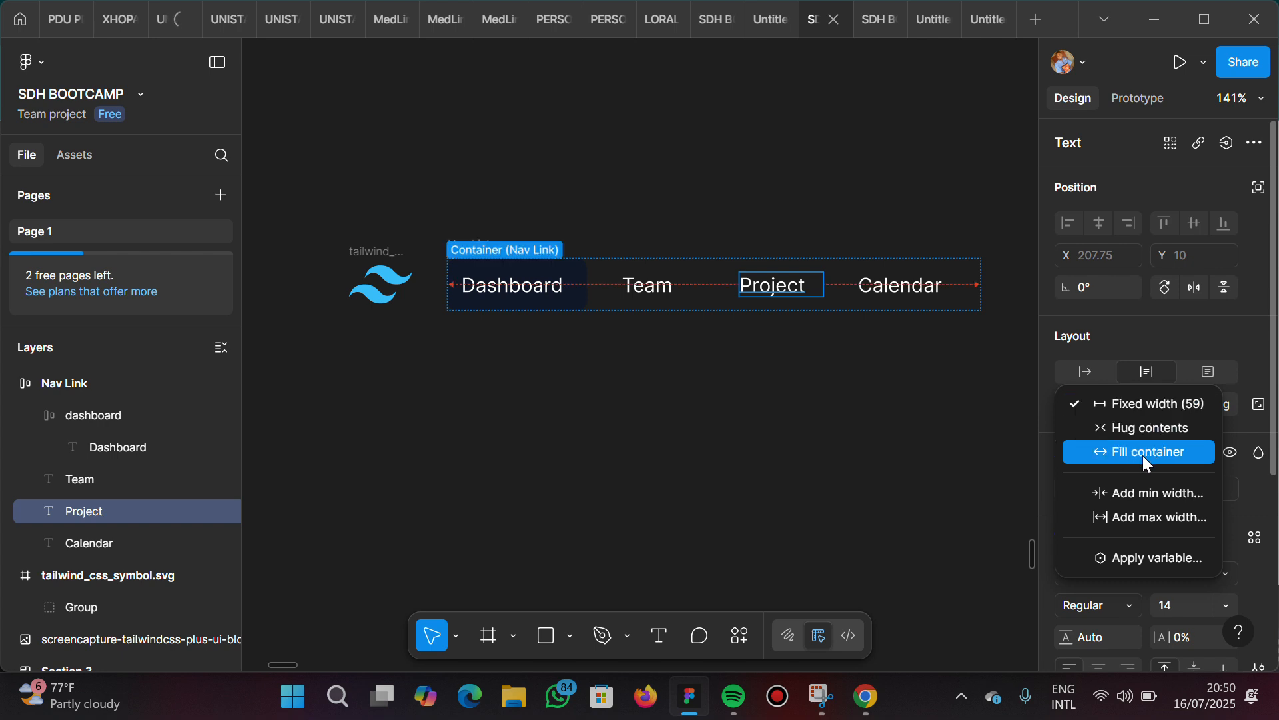
pyautogui.click(1106, 452)
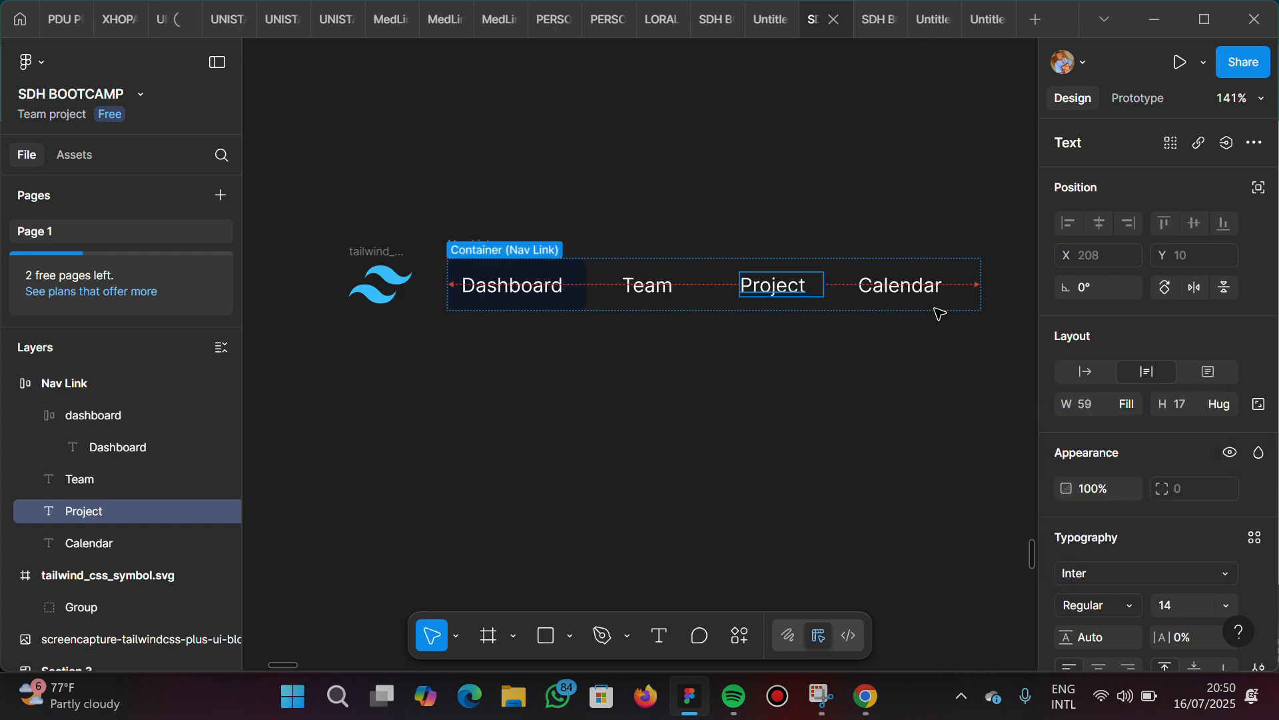
pyautogui.click(915, 289)
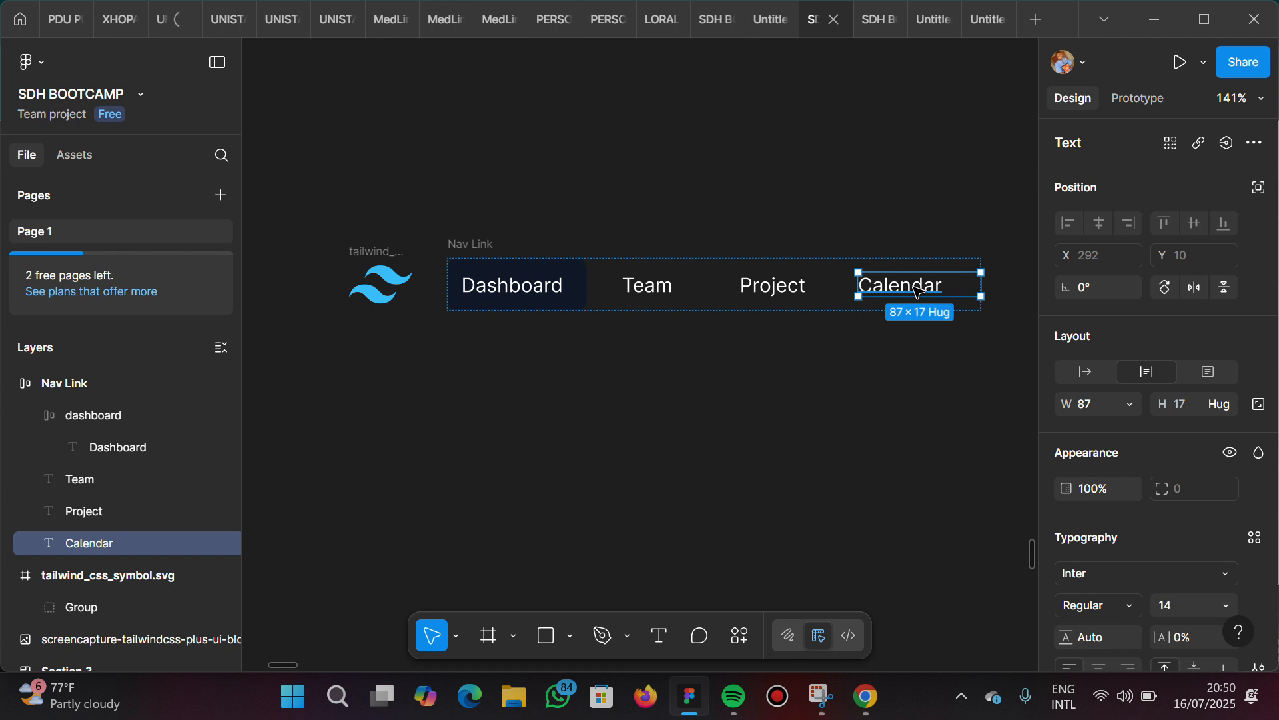
pyautogui.click(1128, 404)
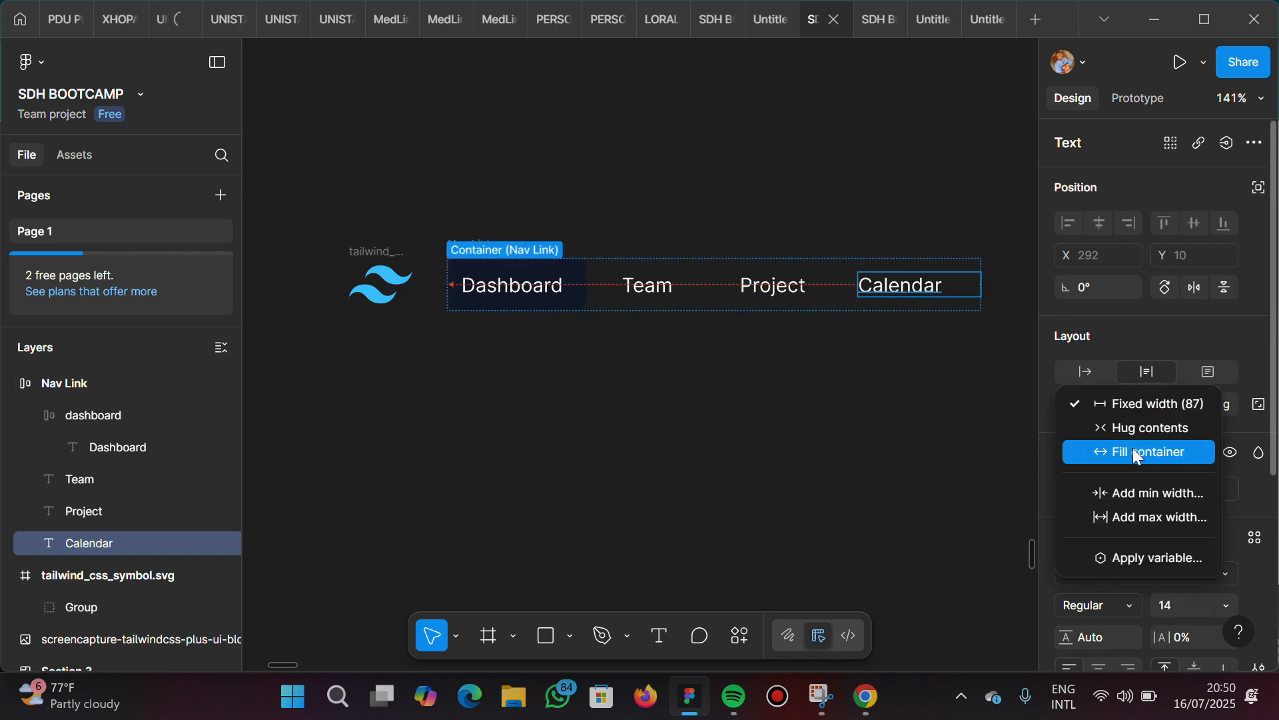
pyautogui.press('Return')
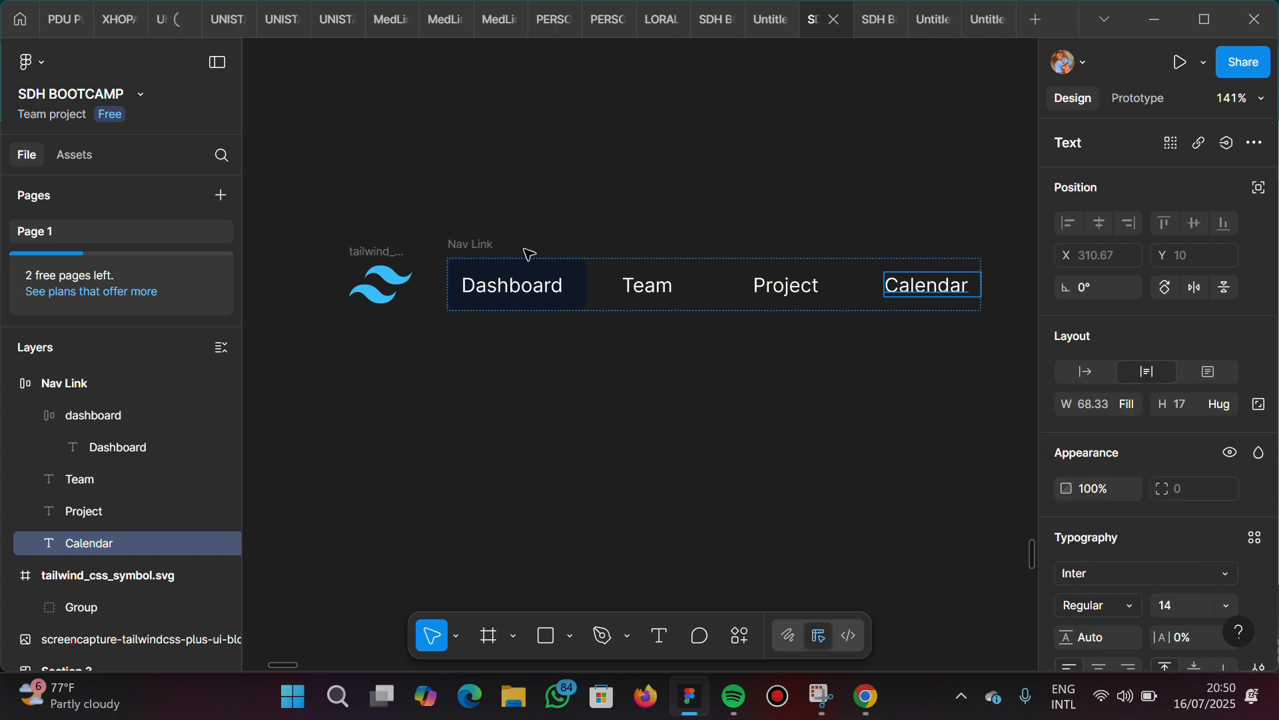
pyautogui.press('Escape')
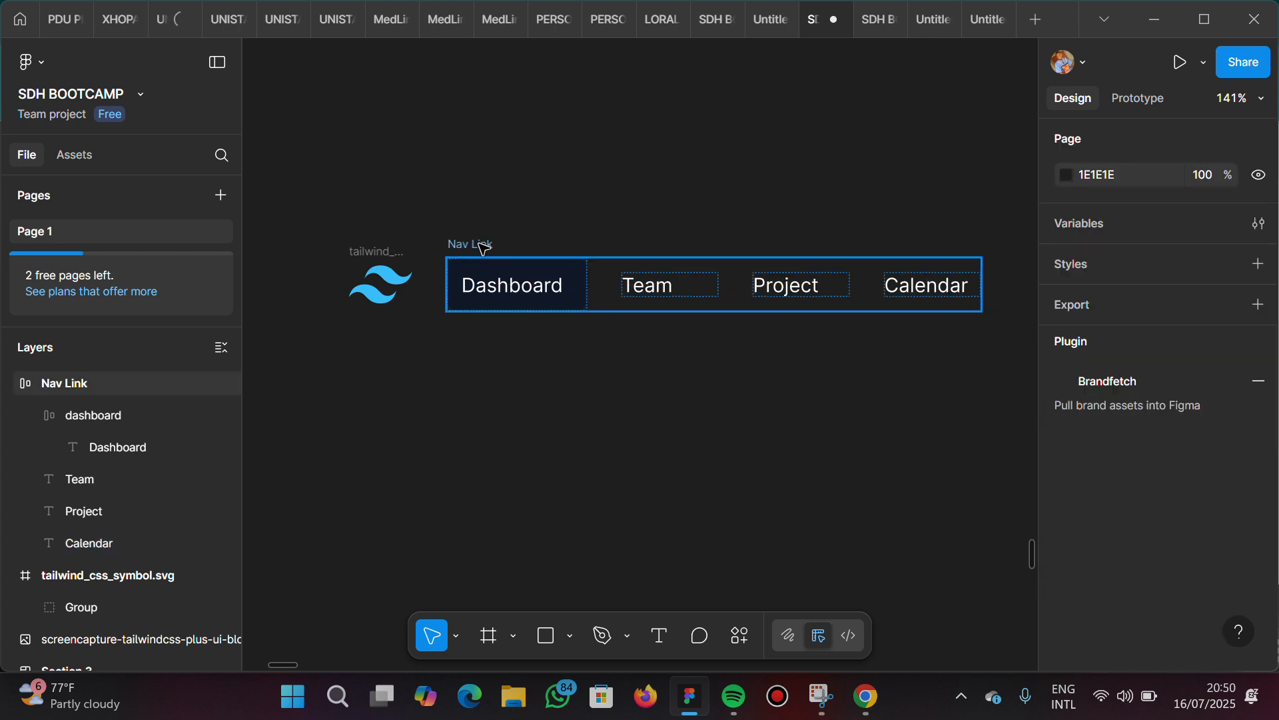
# Stretch the Nav Link frame to about 508 px wide to test how its links resize, and undo the stretch
pyautogui.click(484, 248)
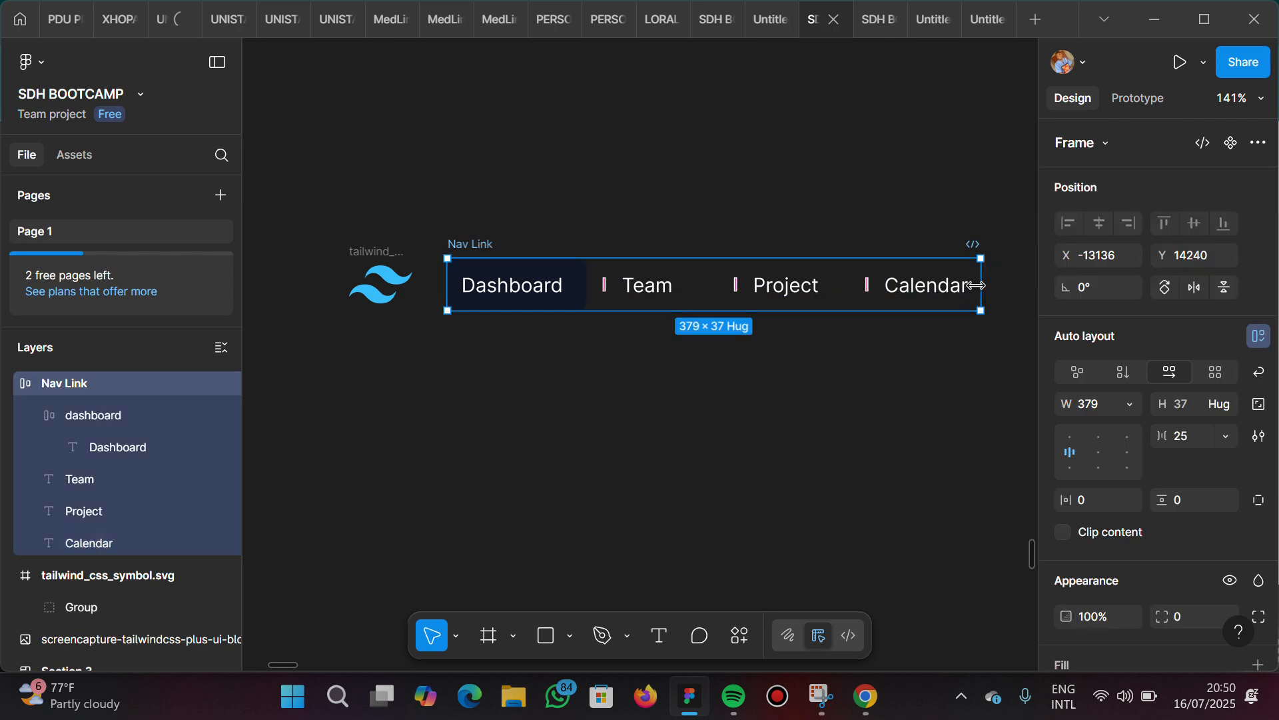
pyautogui.moveTo(1003, 283); pyautogui.dragTo(753, 345)
pyautogui.moveTo(842, 359); pyautogui.dragTo(766, 365)
pyautogui.hscroll(-5, 596, 388)
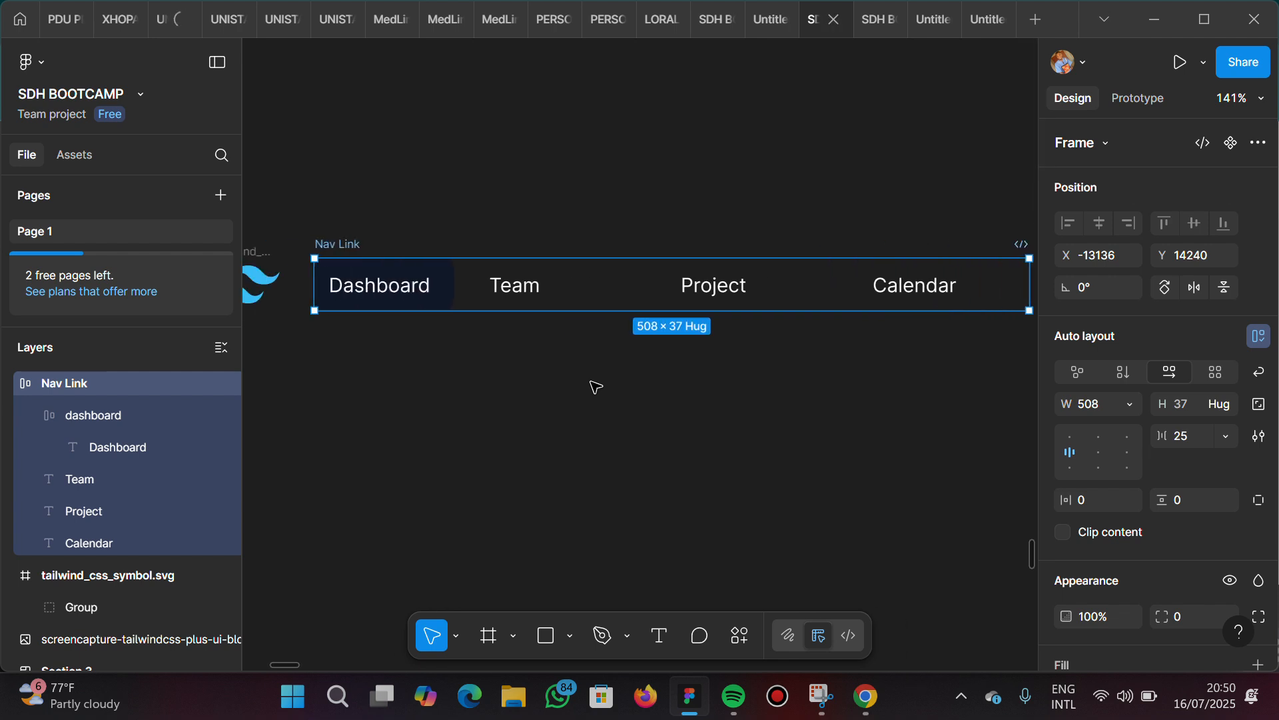
pyautogui.hotkey('ctrl', 'z')
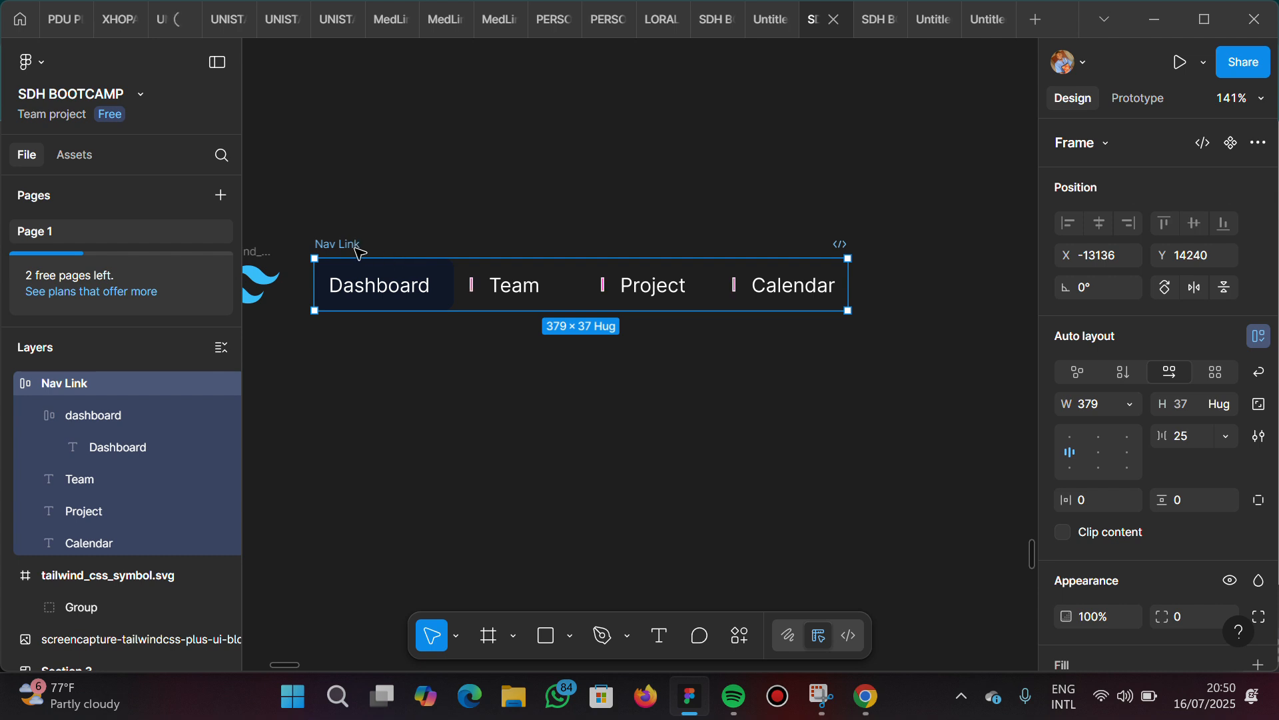
# Move the Nav Link frame to about X -13070, Y 14235 and the Tailwind logo to about X -13152, Y 14240
pyautogui.moveTo(354, 247); pyautogui.dragTo(447, 244)
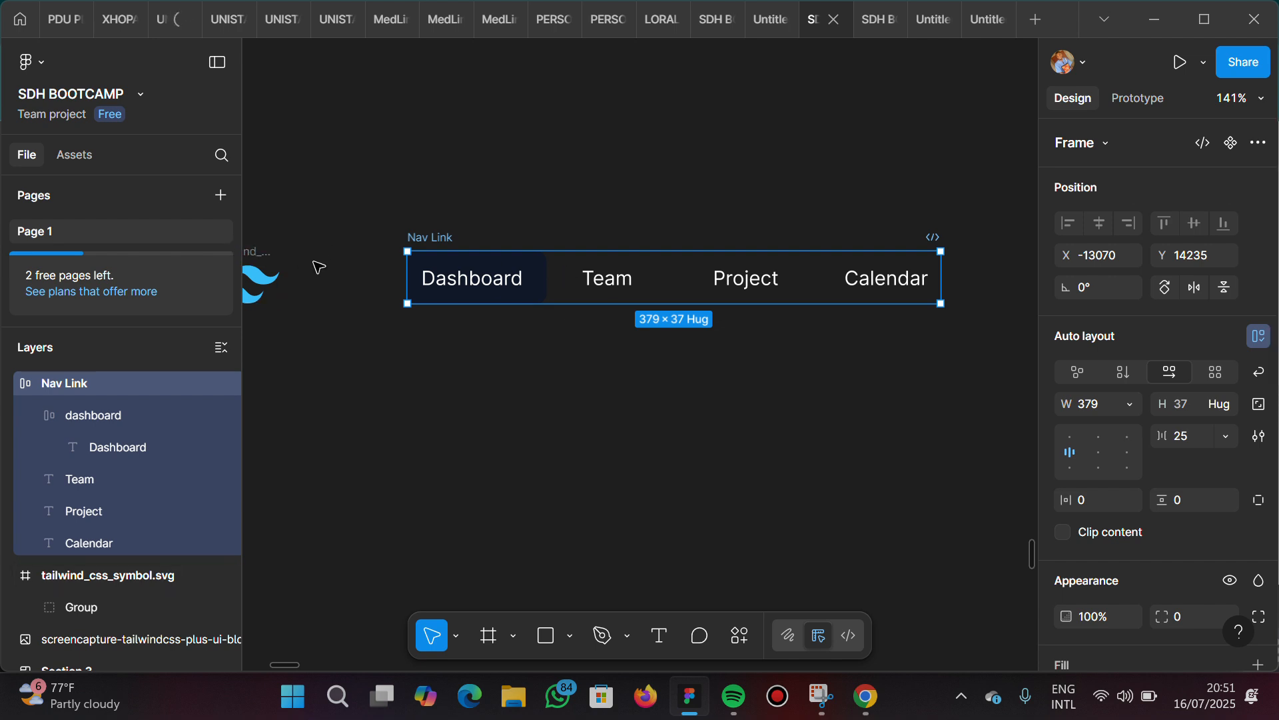
pyautogui.hscroll(-3, 314, 266)
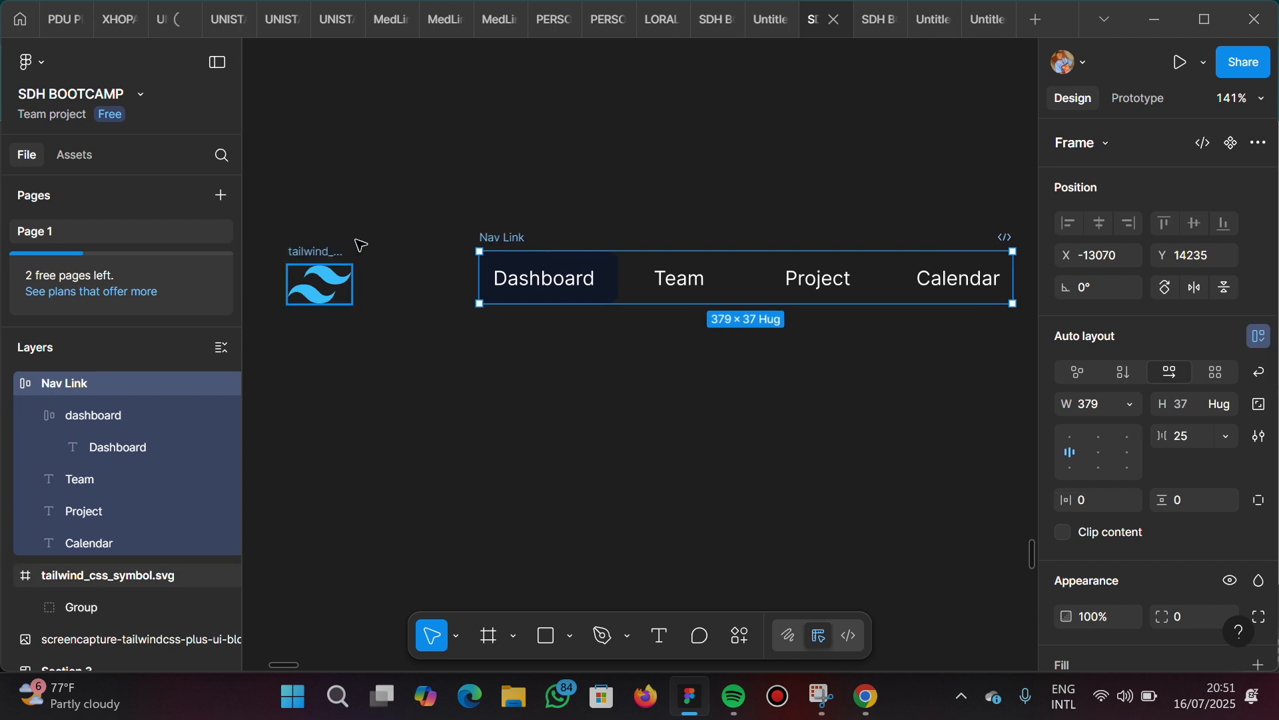
pyautogui.moveTo(295, 250); pyautogui.dragTo(372, 242)
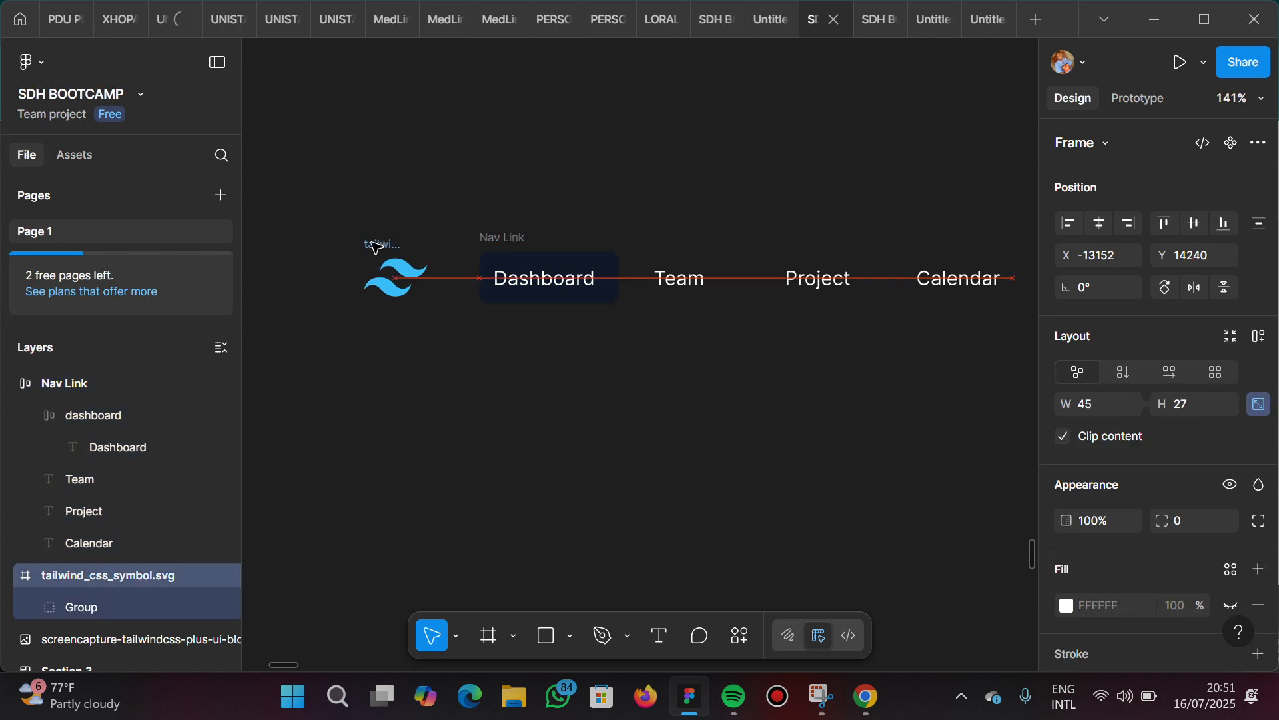
# Wrap the Tailwind logo and the Nav Link frame together in a horizontal auto layout frame
pyautogui.click(501, 239)
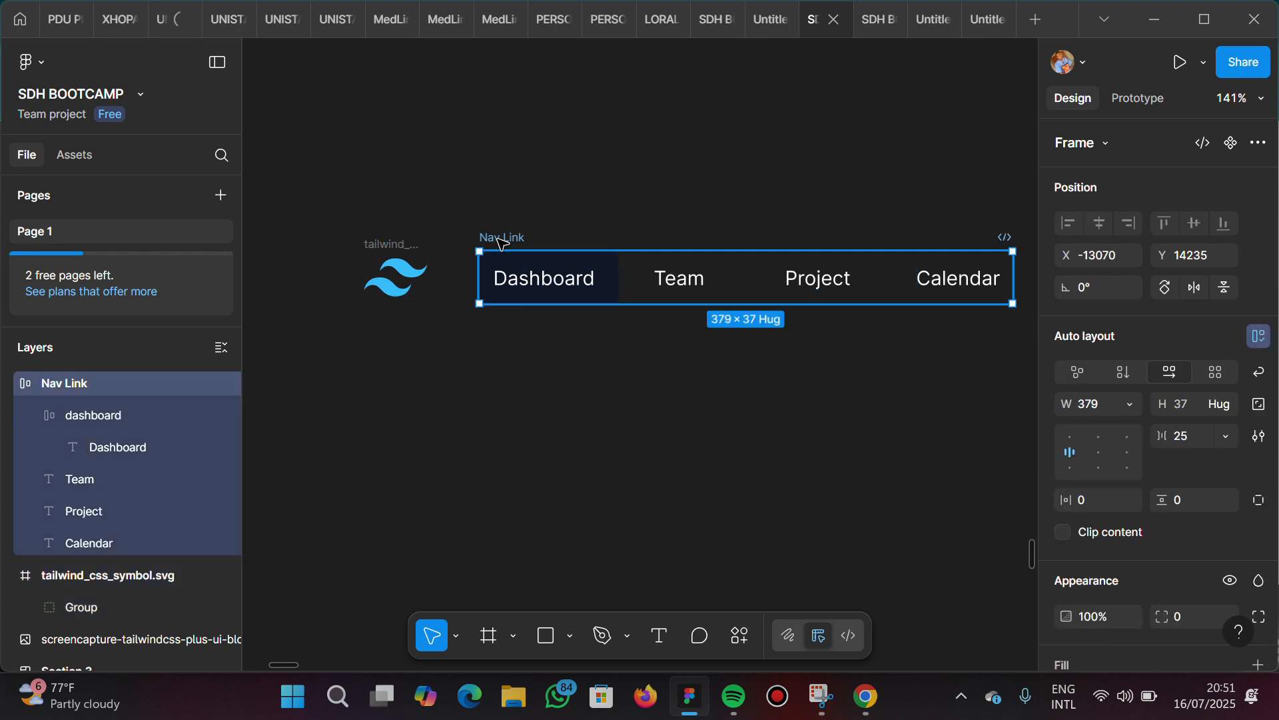
pyautogui.keyDown('shift'); pyautogui.click(385, 244); pyautogui.keyUp('shift')
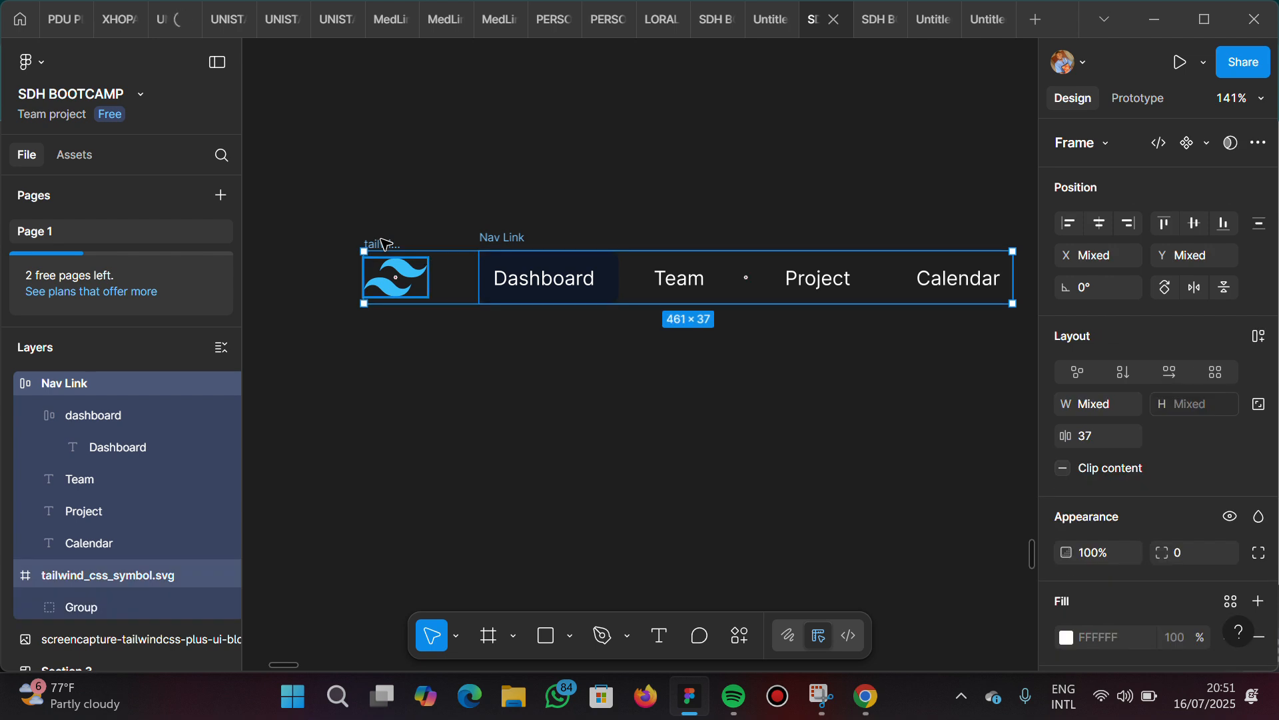
pyautogui.hotkey('shift', 'a')
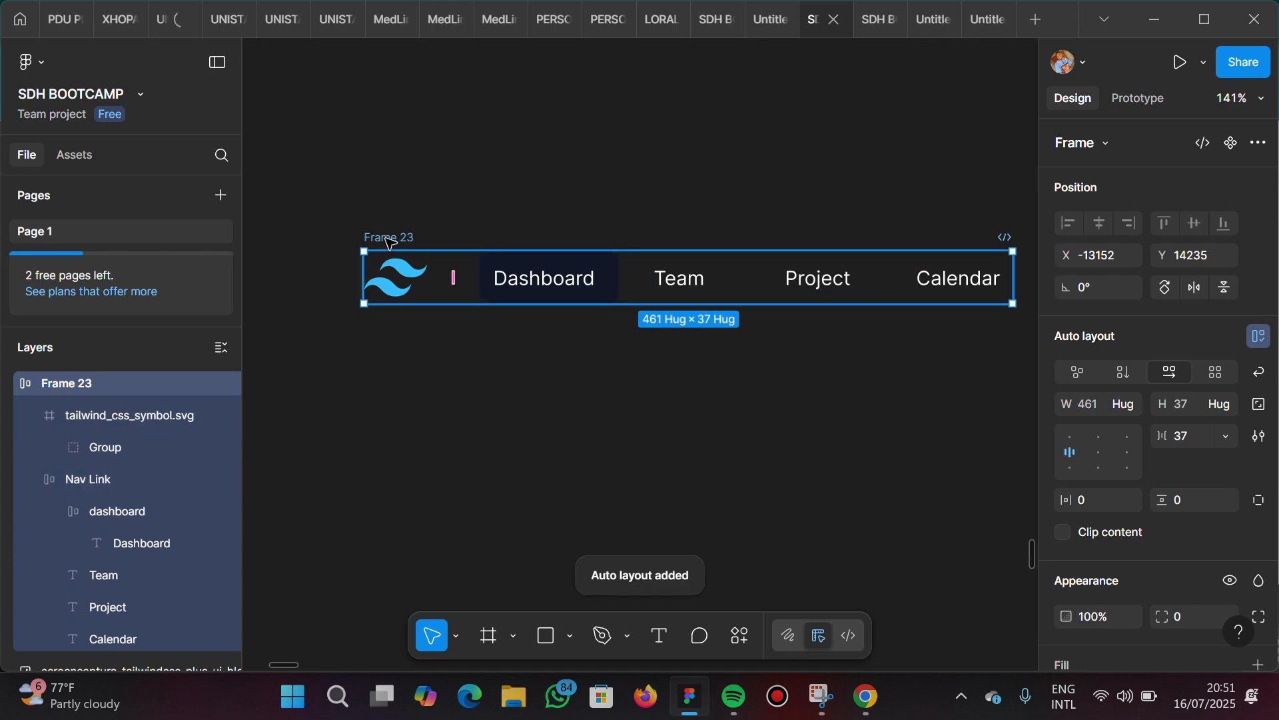
# Rename the new outer auto layout frame as "logo and nav link"
pyautogui.doubleClick(389, 241)
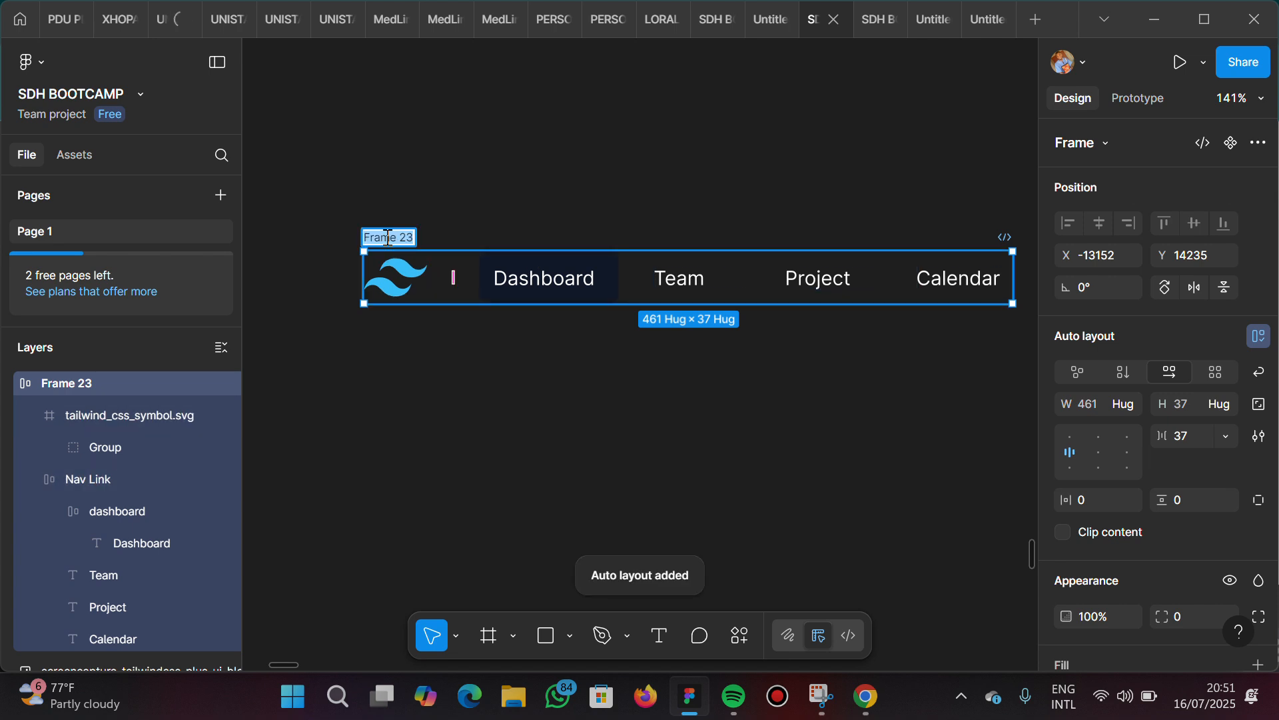
pyautogui.write('logo and nav ba')
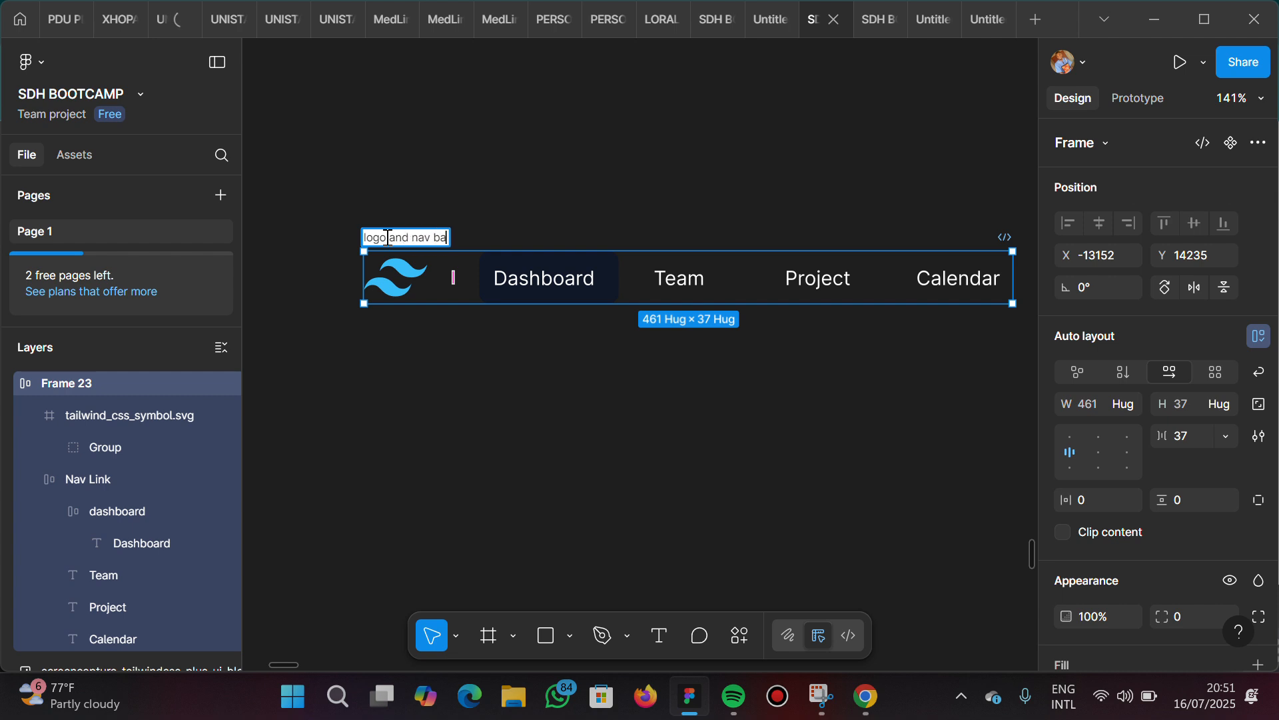
pyautogui.press('BackSpace')
pyautogui.press('BackSpace')
pyautogui.press('Return')
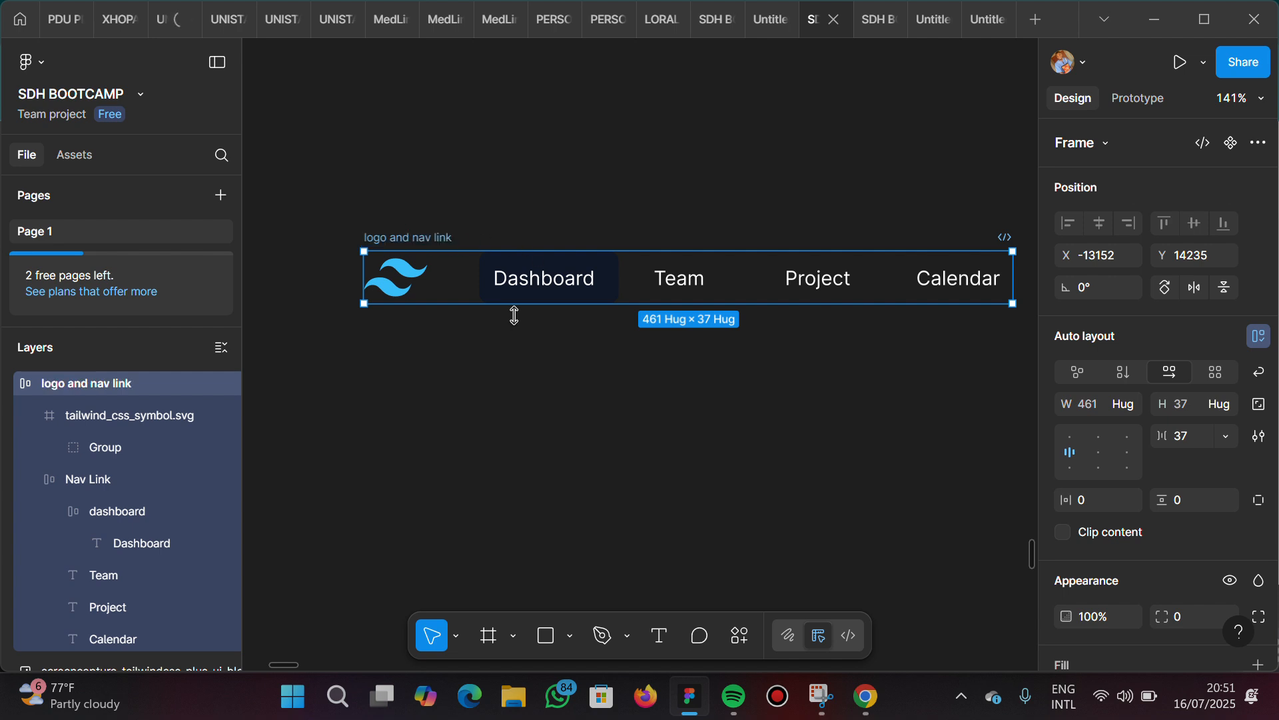
# Set the gap between the logo and the nav links to 15 and compare it with the reference navbar
pyautogui.click(1185, 436)
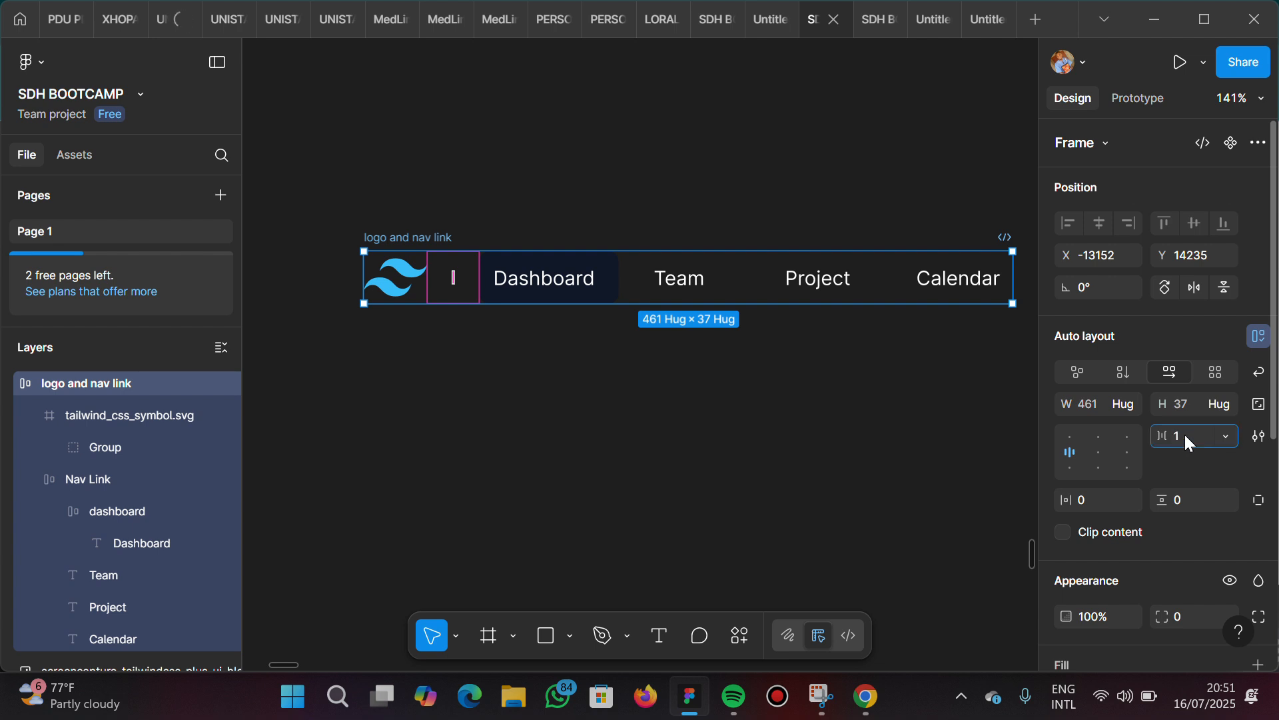
pyautogui.press('Return')
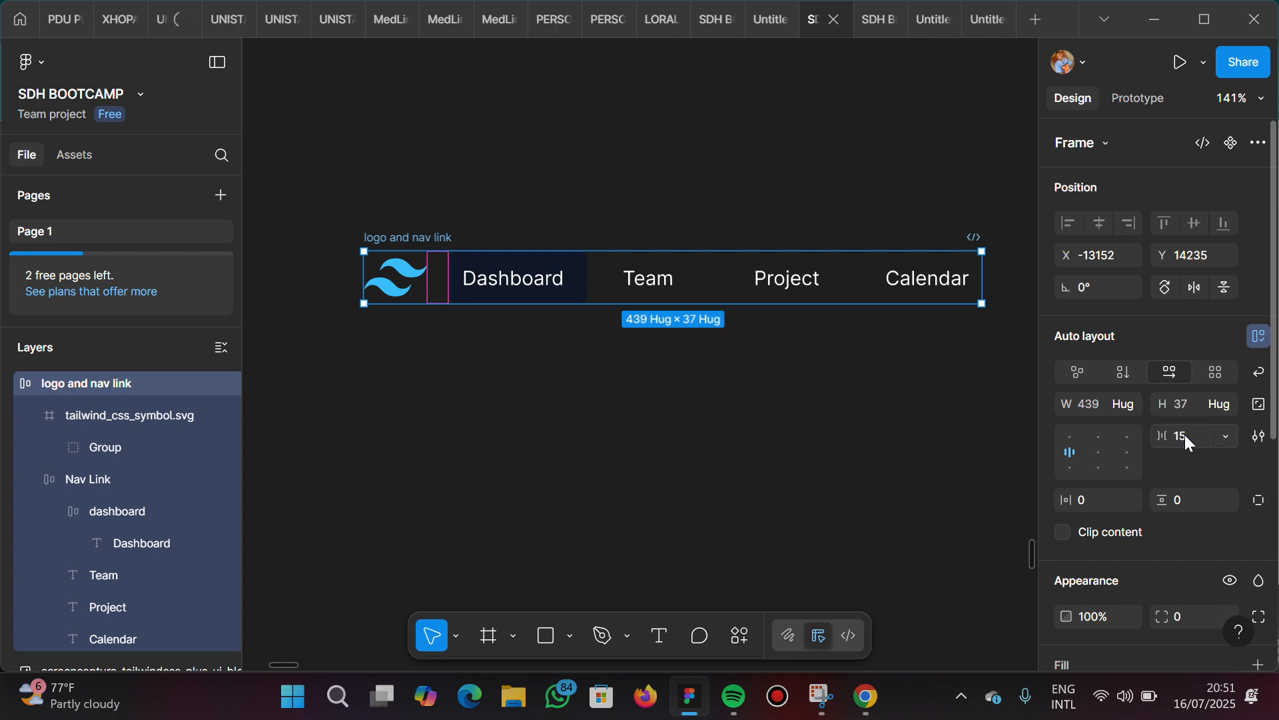
pyautogui.hscroll(-5, 510, 411)
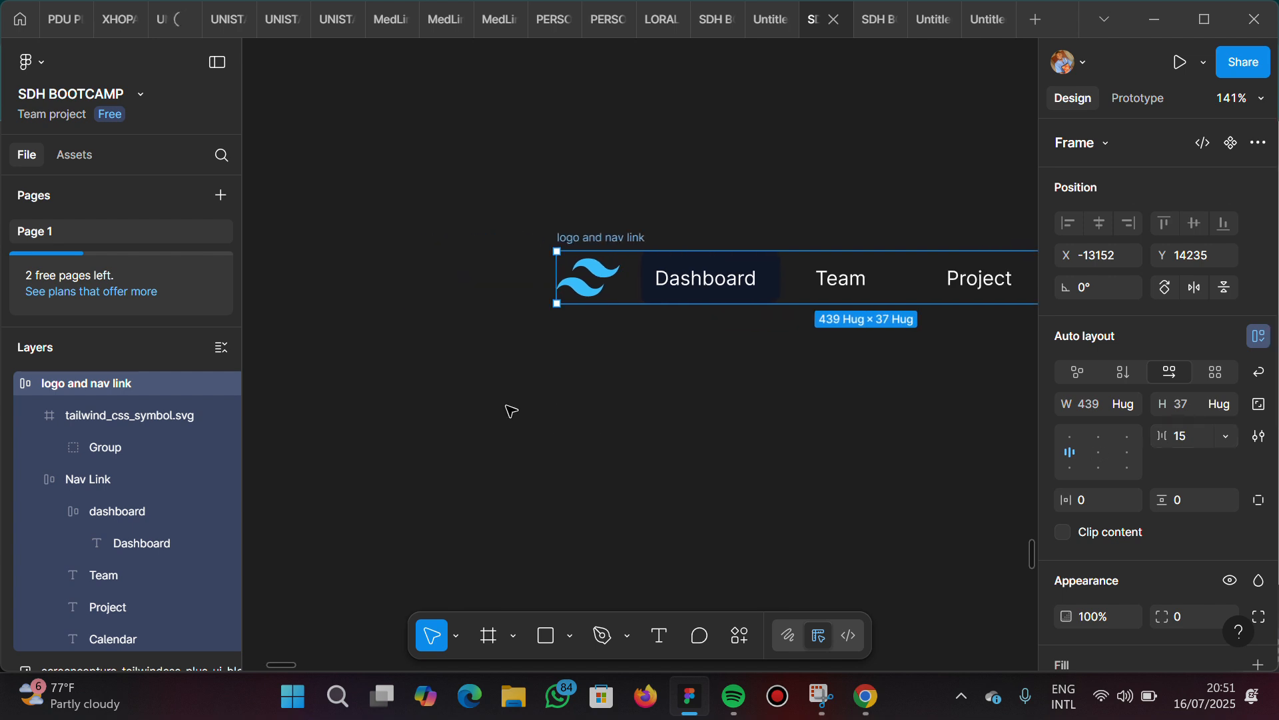
pyautogui.scroll(-5, 510, 410)
pyautogui.hscroll(-10, 511, 411)
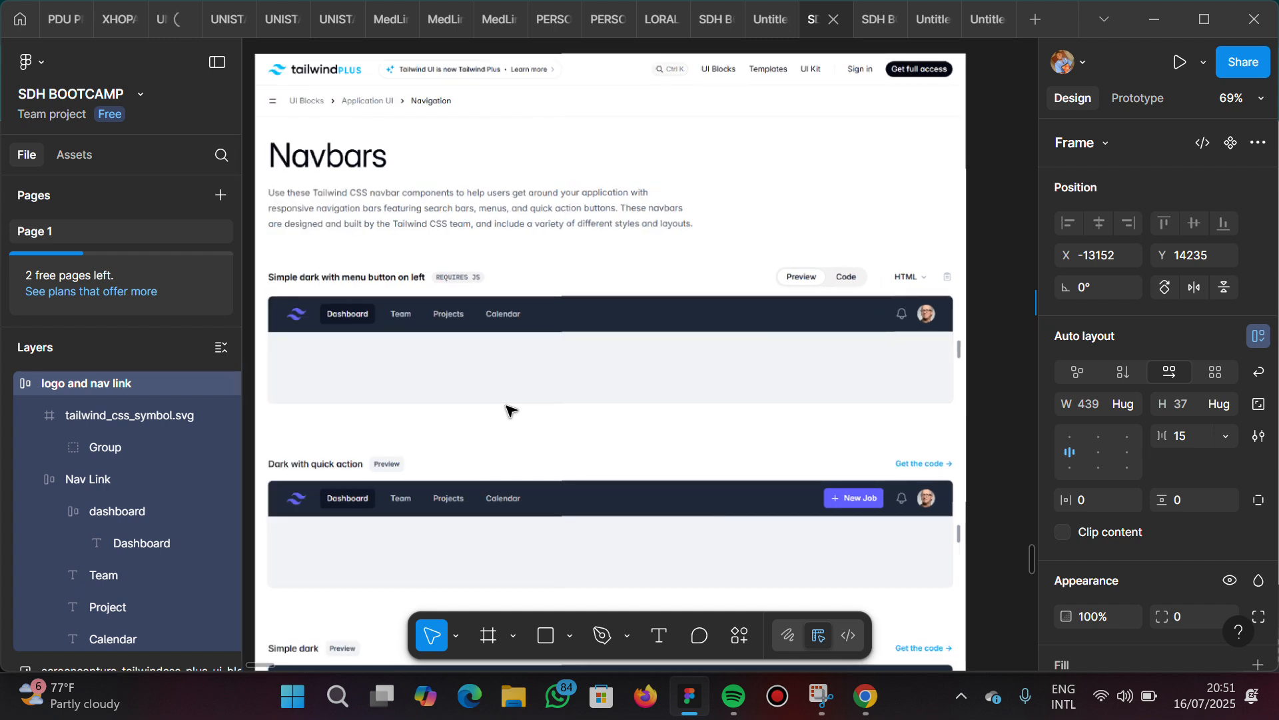
pyautogui.hscroll(2, 511, 411)
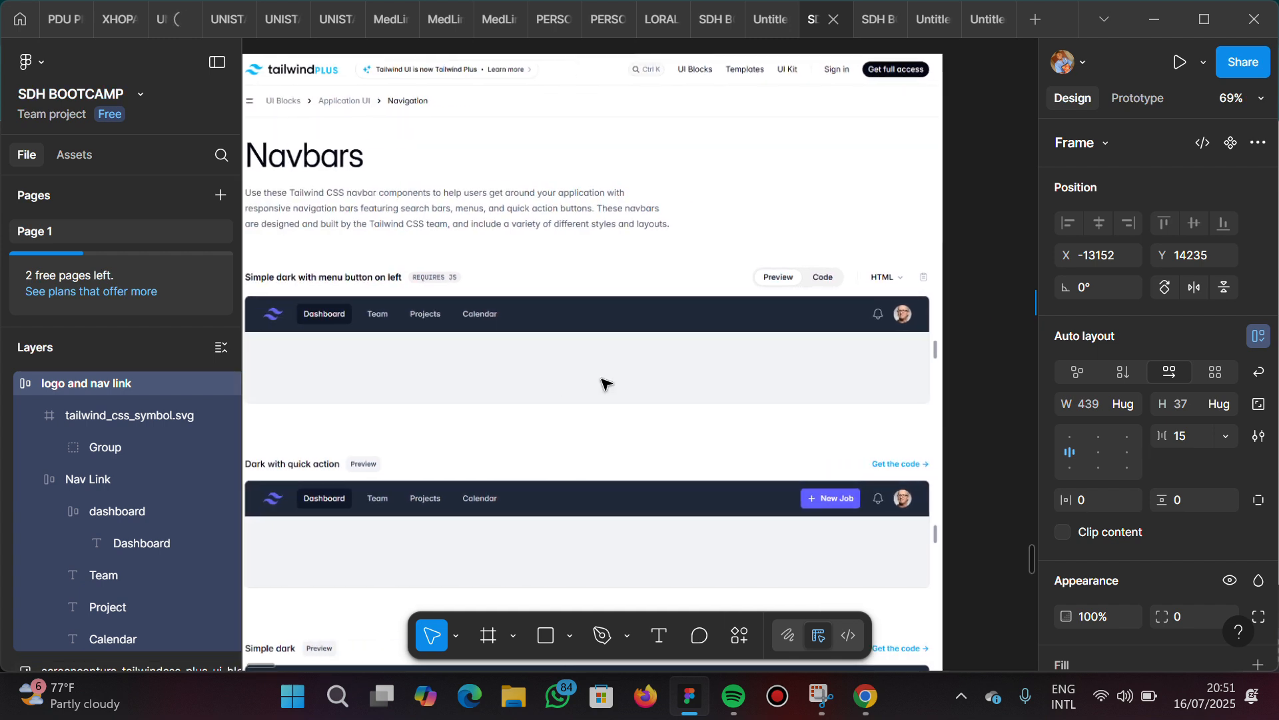
pyautogui.hscroll(10, 603, 384)
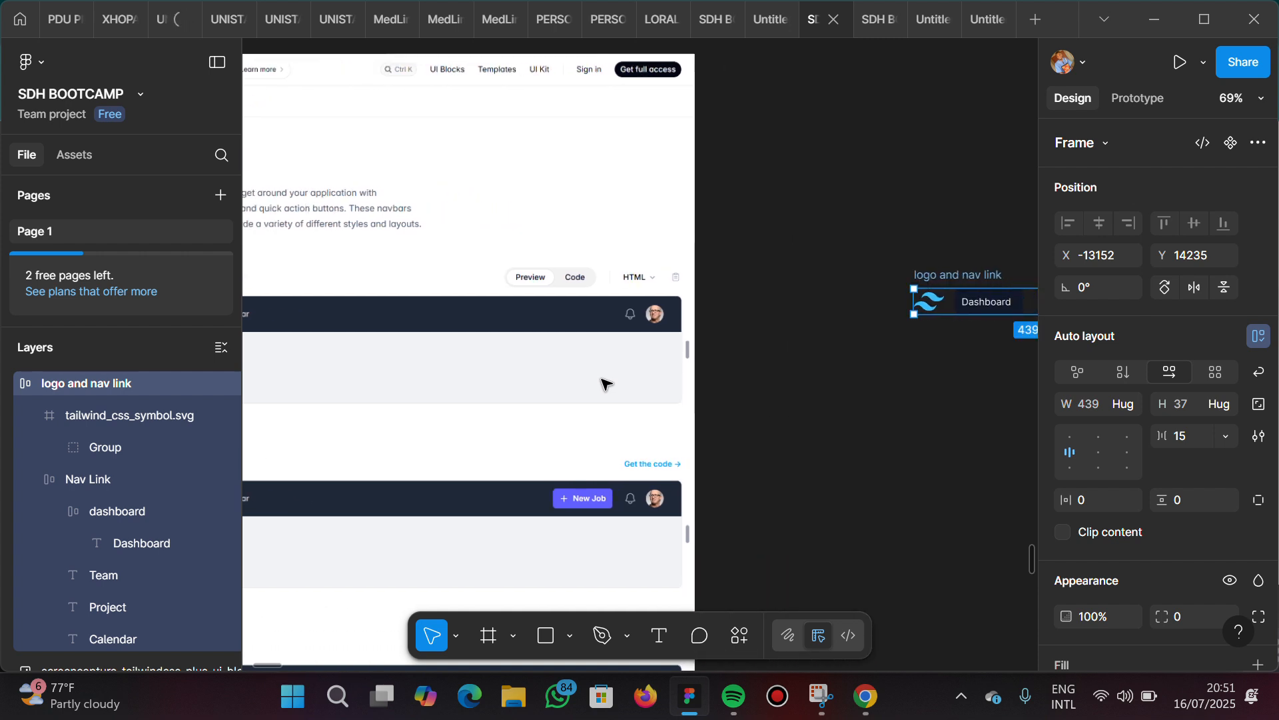
pyautogui.hscroll(10, 604, 384)
pyautogui.scroll(5, 745, 400)
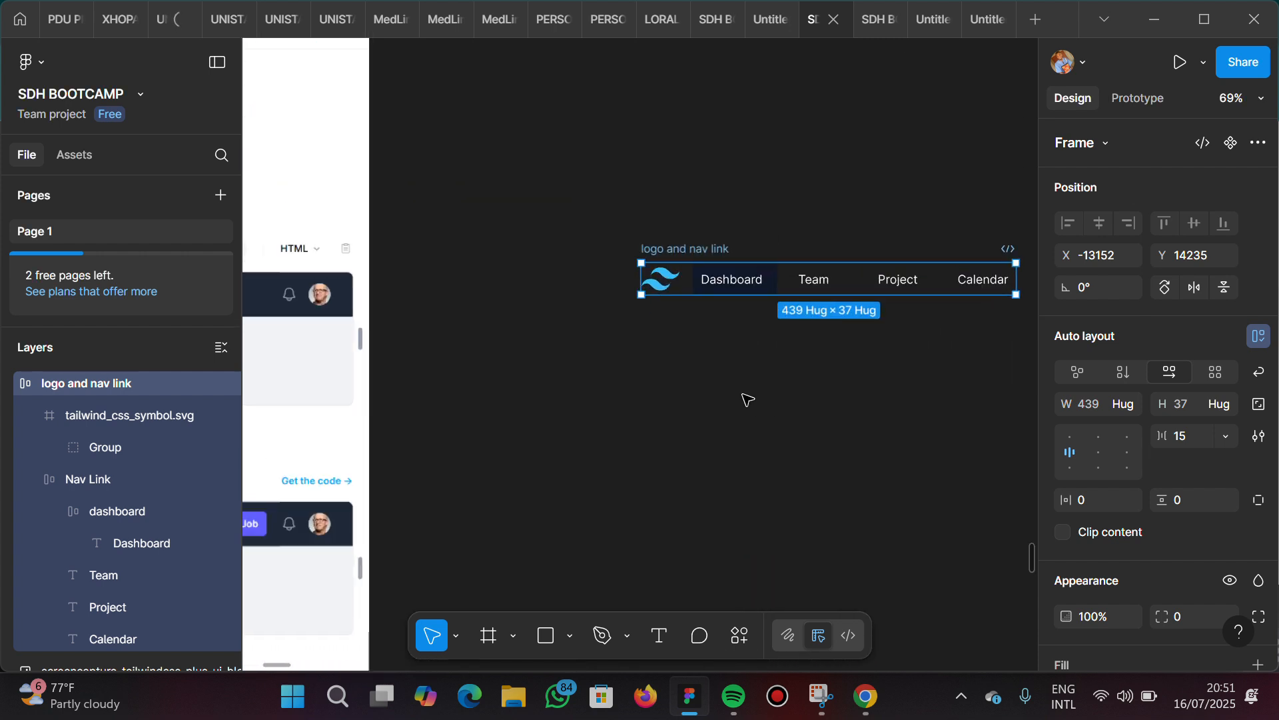
pyautogui.hscroll(10, 745, 400)
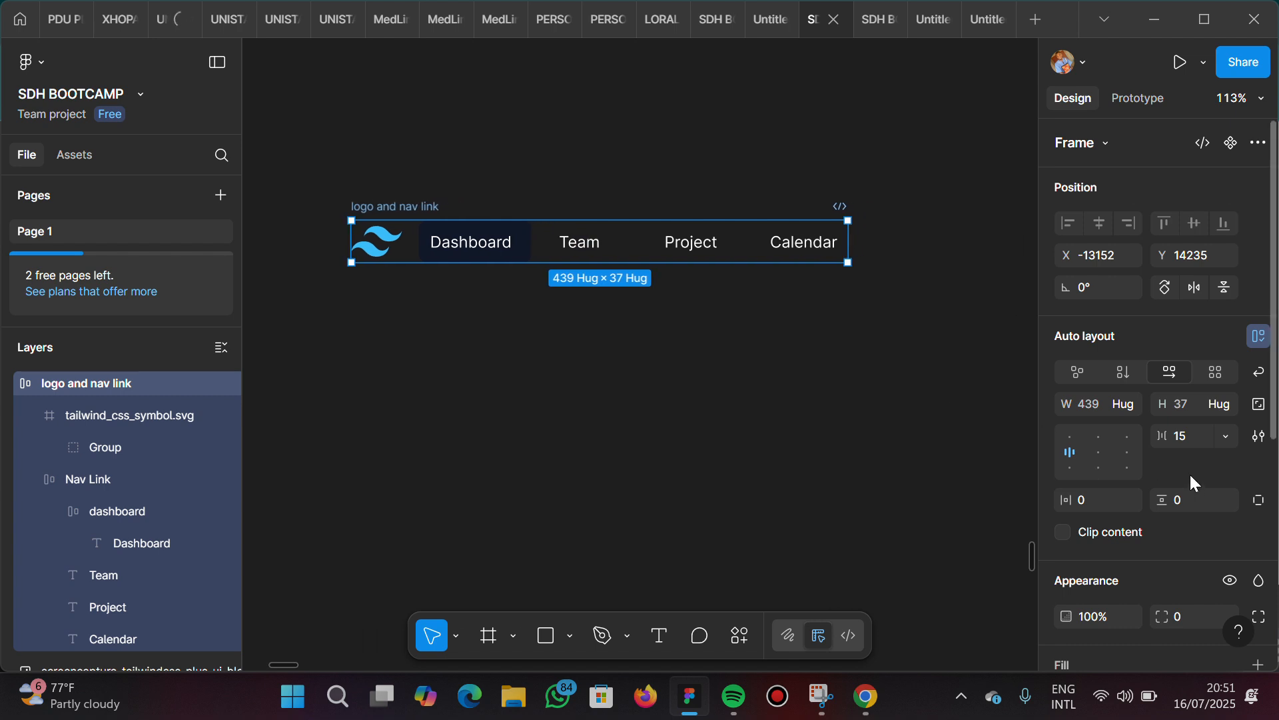
# Set the horizontal gap of the logo and nav link frame to 20
pyautogui.click(1190, 431)
pyautogui.write('20')
pyautogui.press('Return')
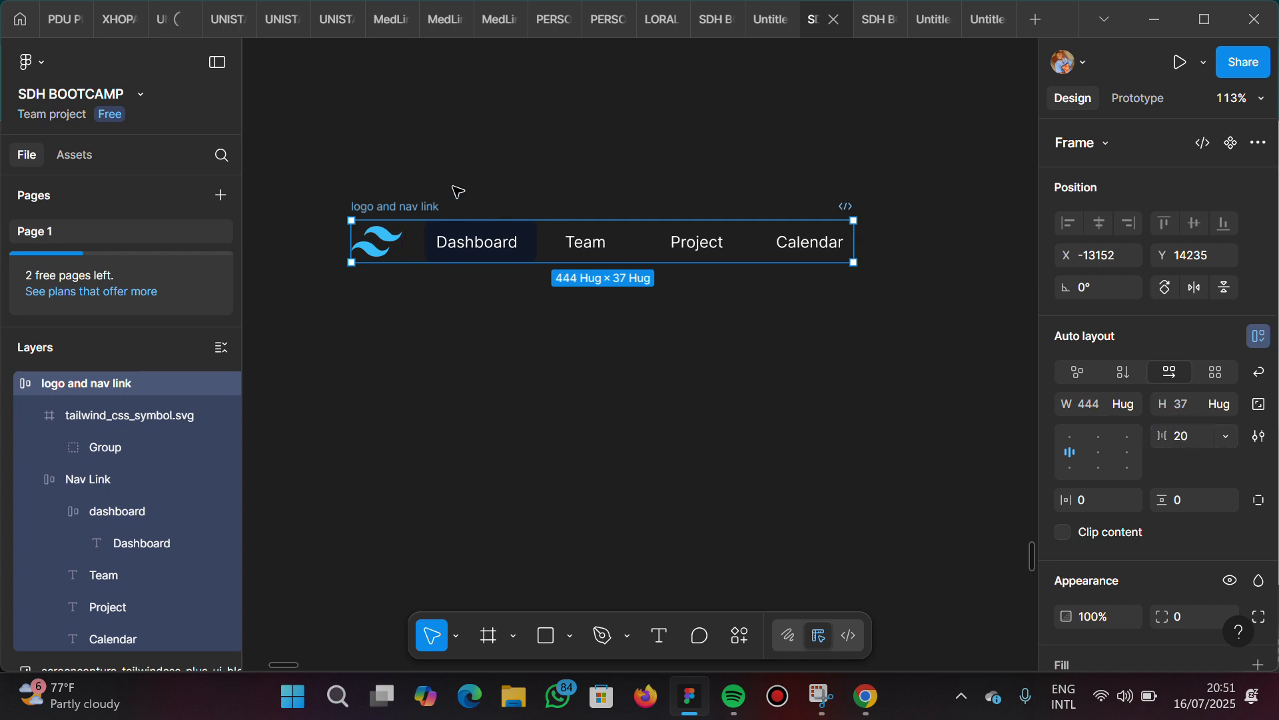
# Compare the logo and nav link frame with the reference navbar and examine the icons at the reference's far end
pyautogui.hscroll(-18, 448, 442)
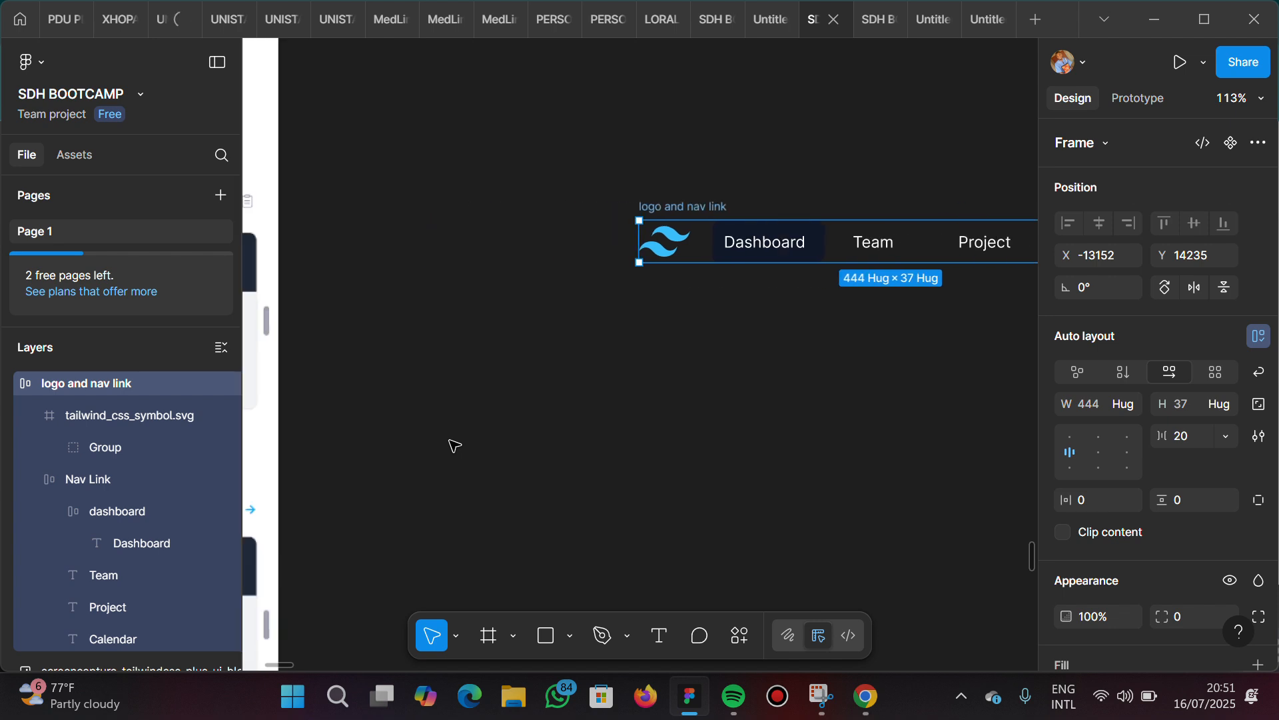
pyautogui.hscroll(-3, 448, 442)
pyautogui.hscroll(-17, 451, 444)
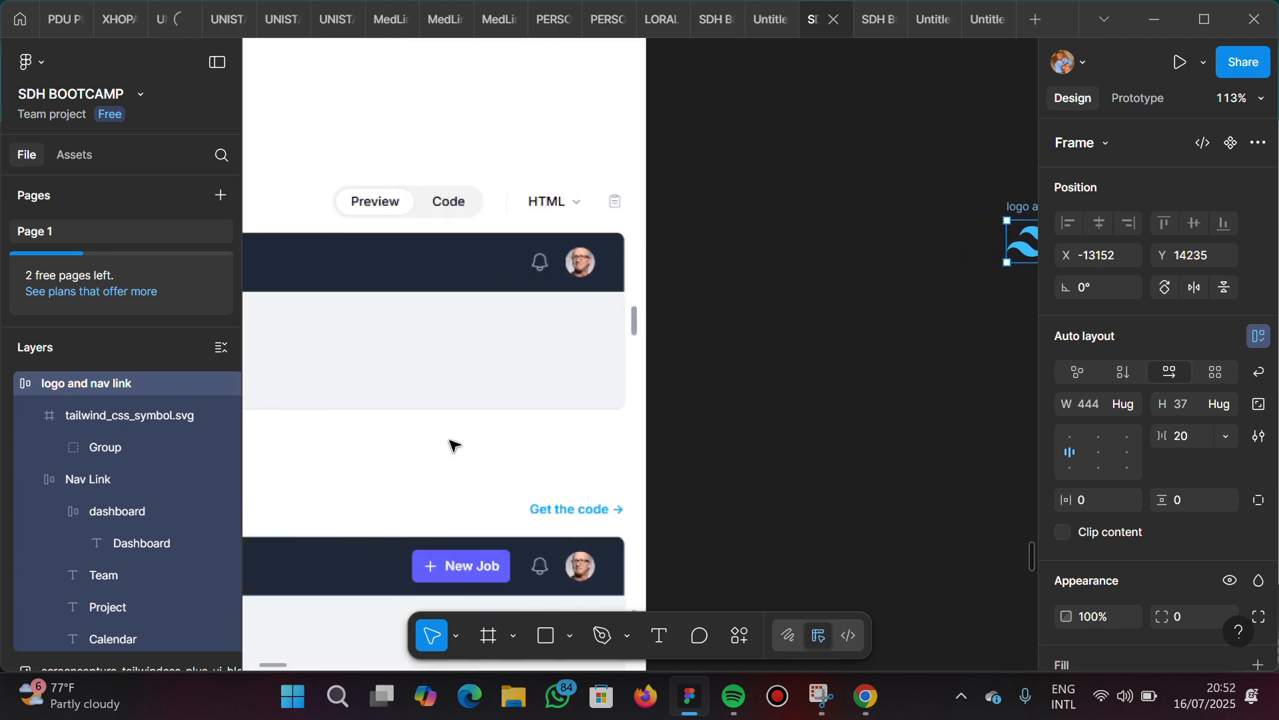
pyautogui.hscroll(-15, 450, 444)
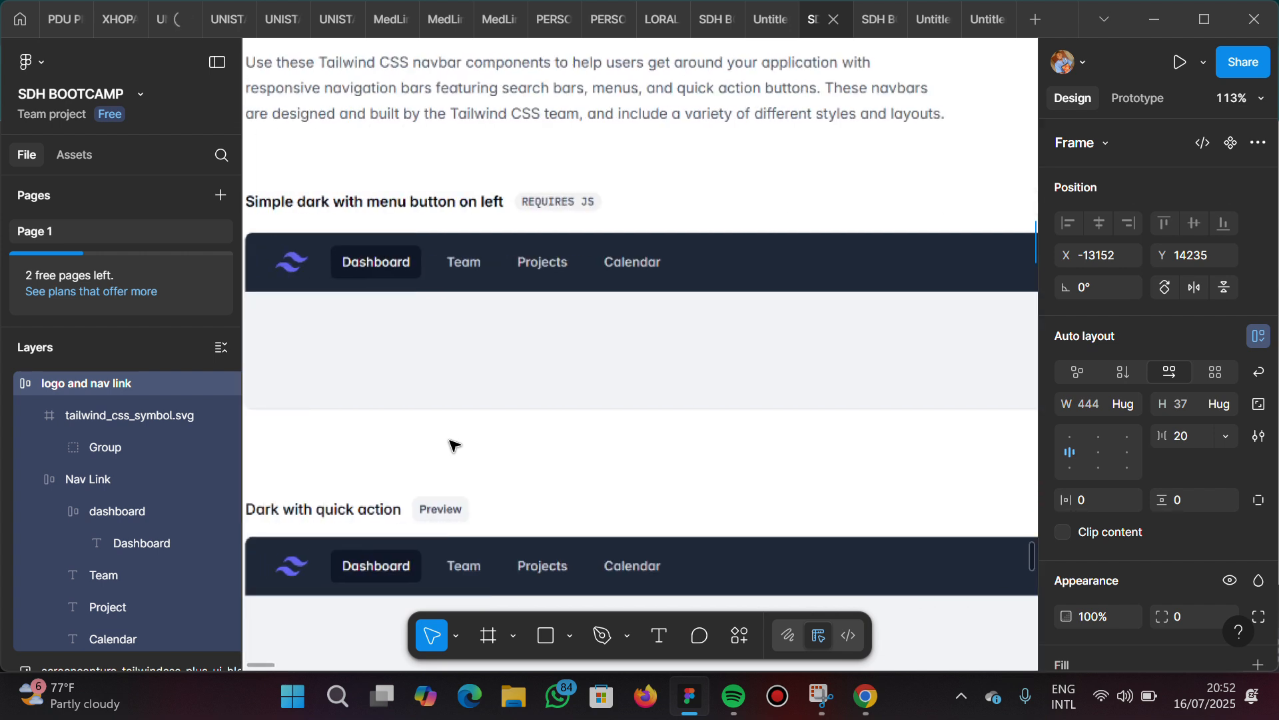
pyautogui.hscroll(20, 450, 444)
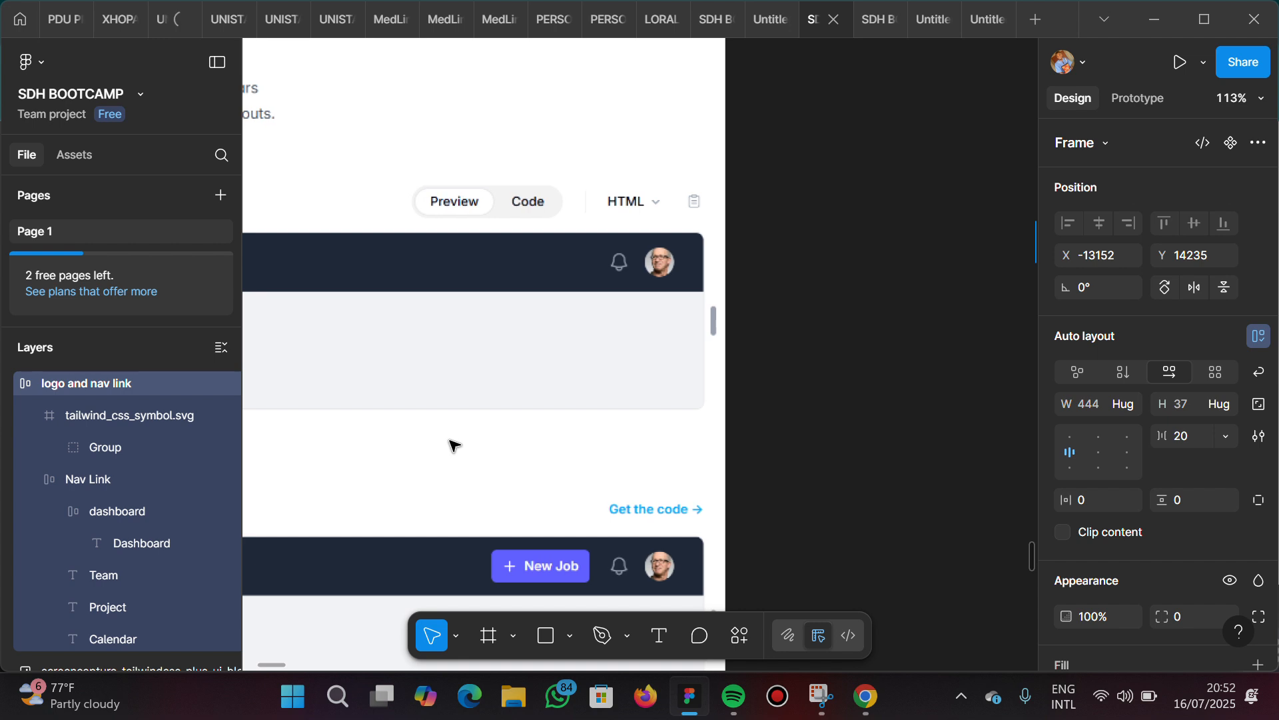
pyautogui.hscroll(4, 451, 444)
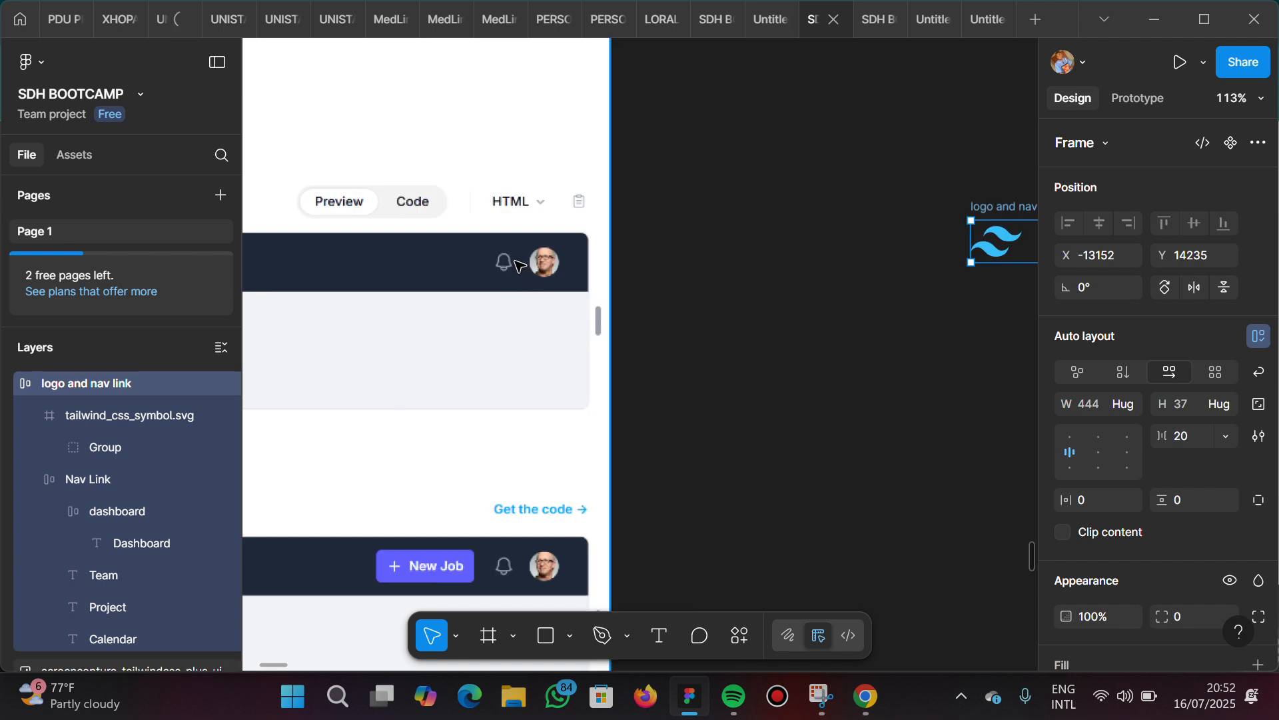
pyautogui.hscroll(15, 751, 289)
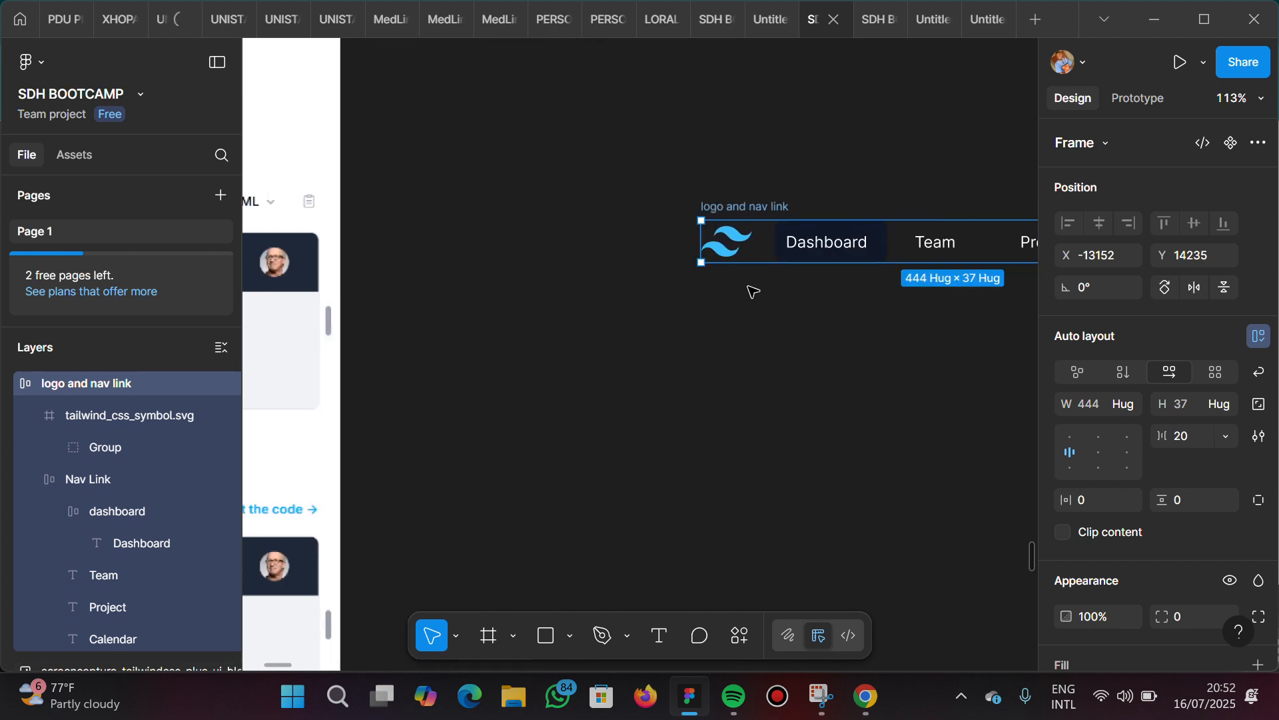
pyautogui.hscroll(18, 752, 289)
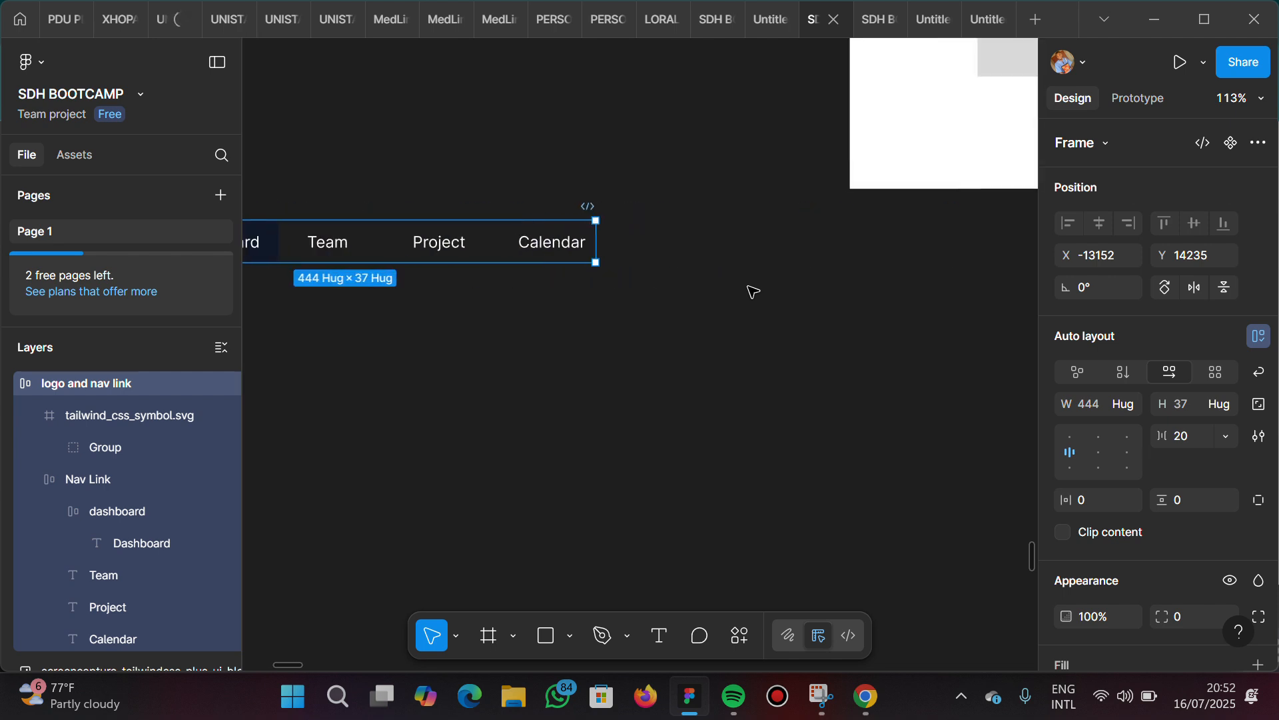
# Find the filled notification bell in the MingCute Icon plugin by searching "notif" and place it beyond the Calendar link
pyautogui.click(673, 303)
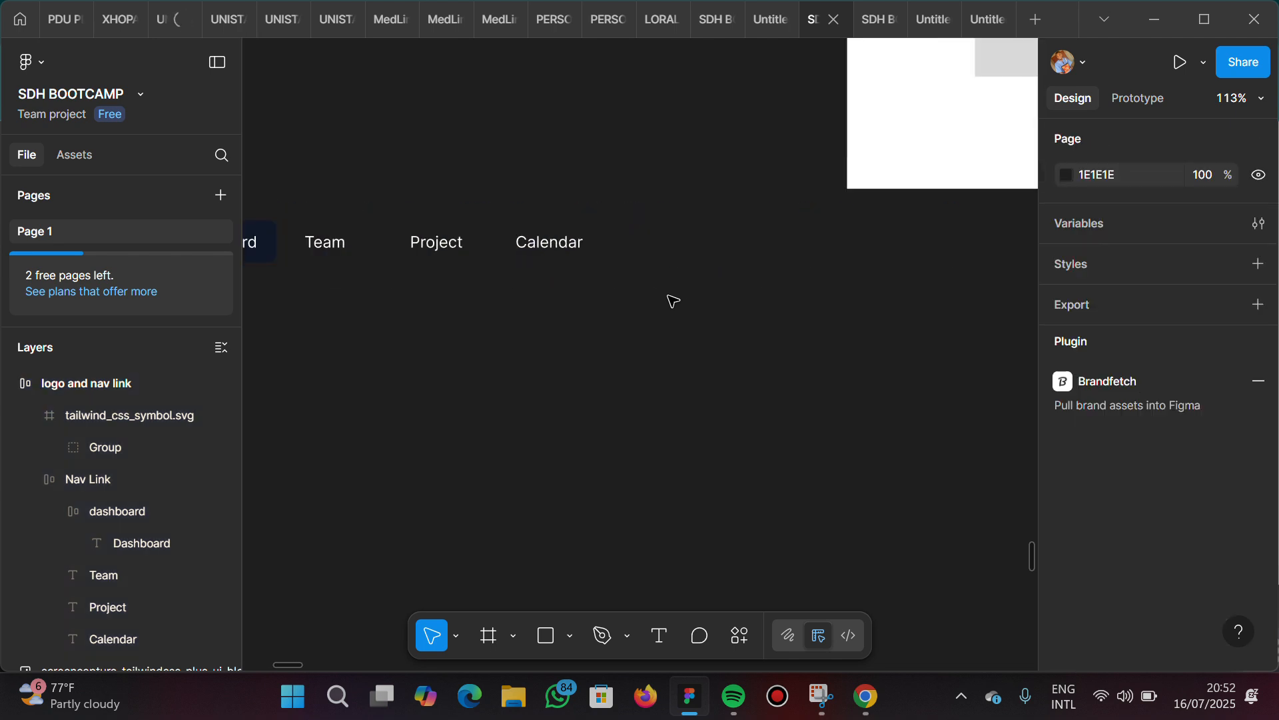
pyautogui.rightClick(671, 296)
pyautogui.moveTo(750, 466)
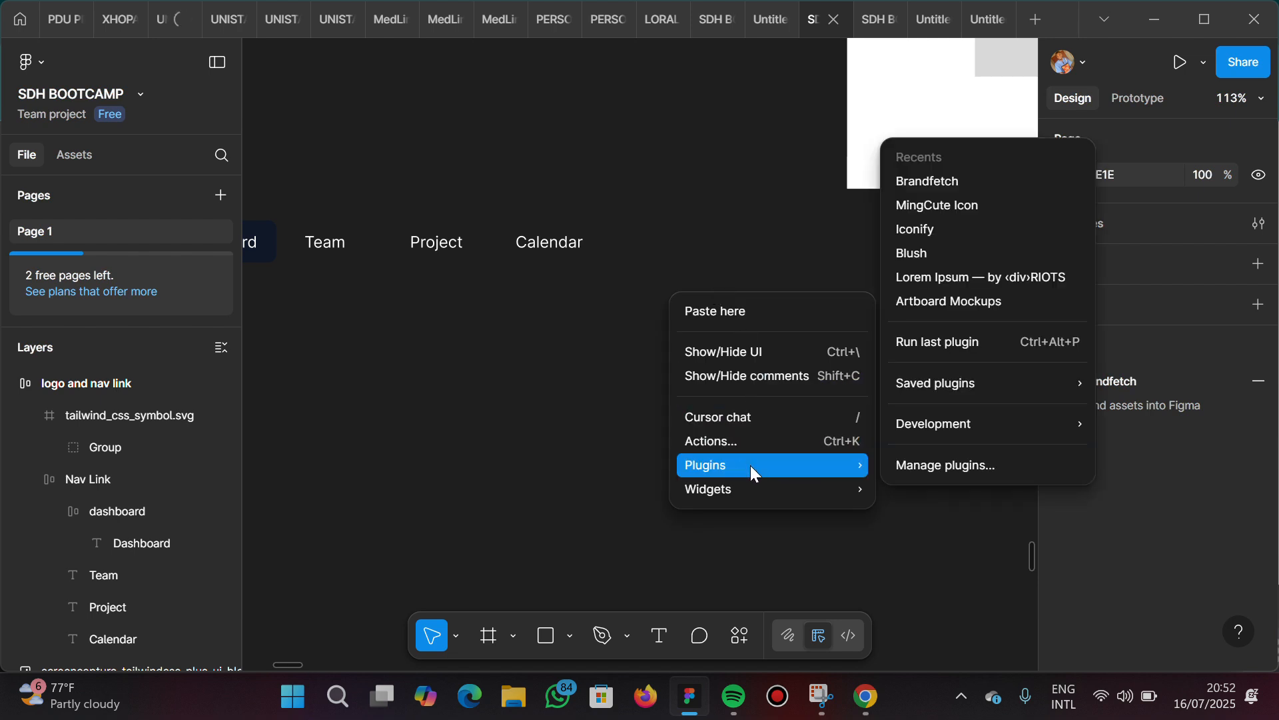
pyautogui.click(924, 205)
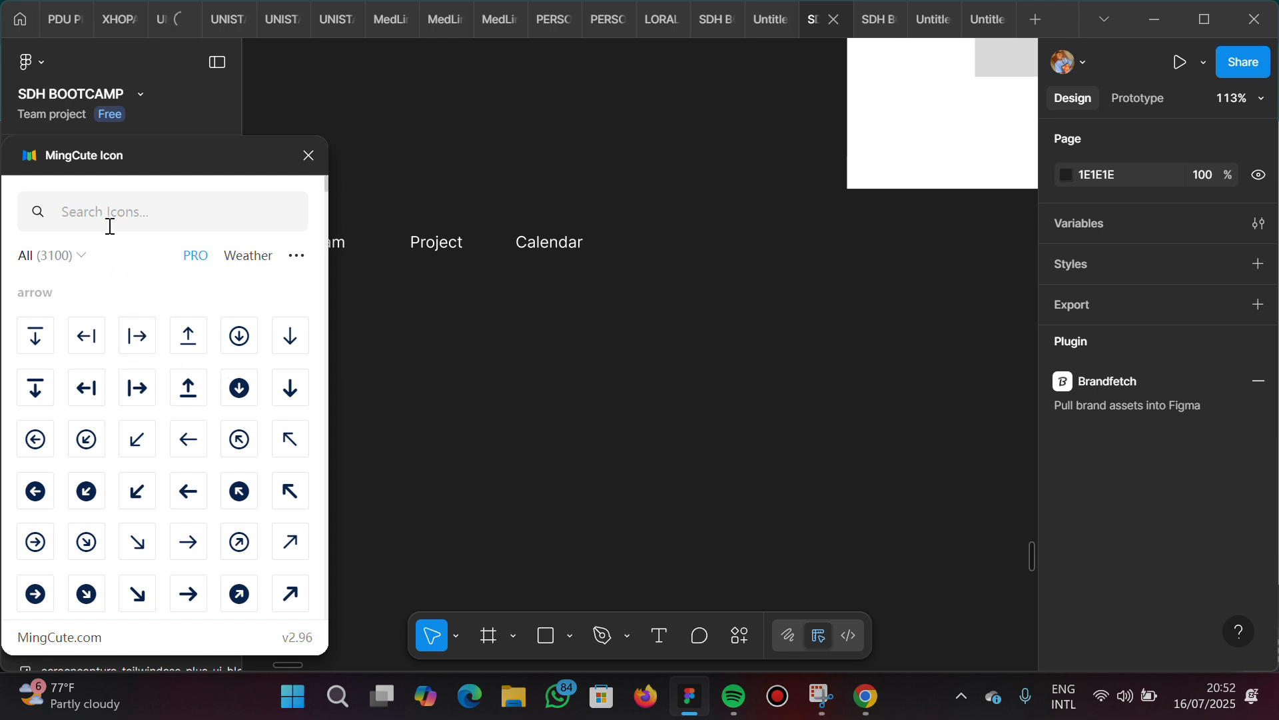
pyautogui.scroll(-2, 126, 343)
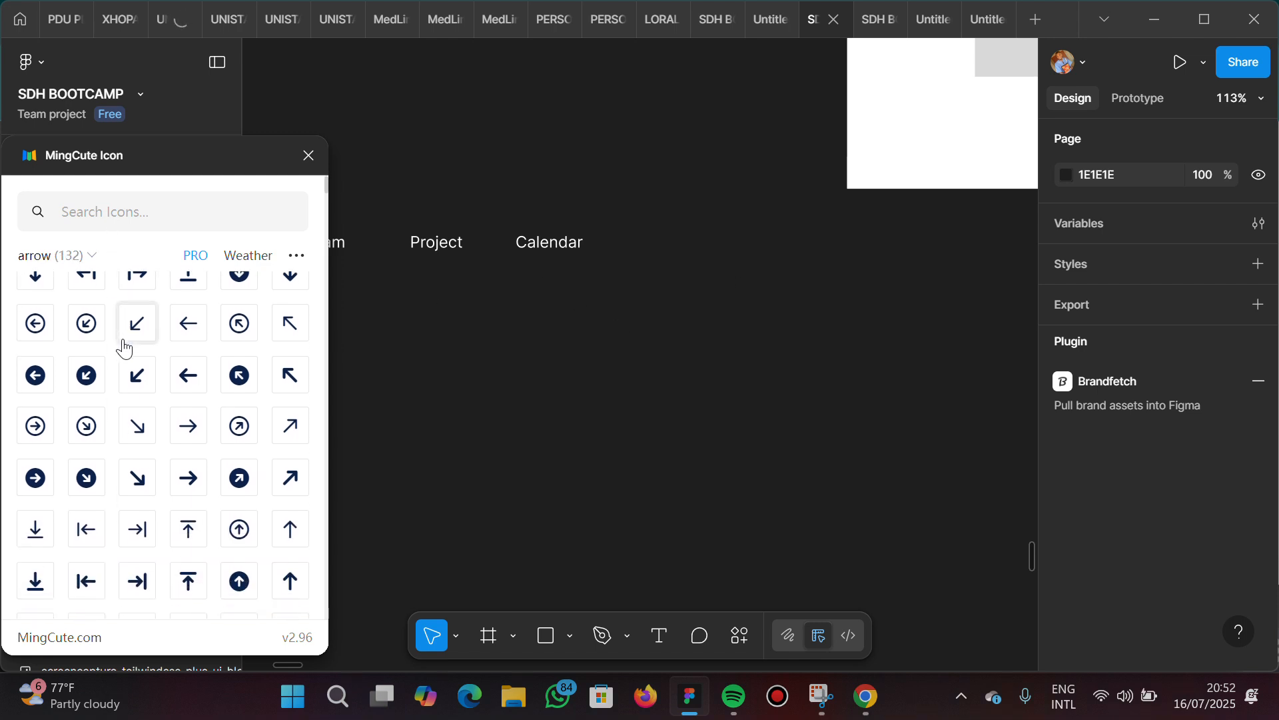
pyautogui.scroll(-2, 124, 347)
pyautogui.scroll(4, 124, 347)
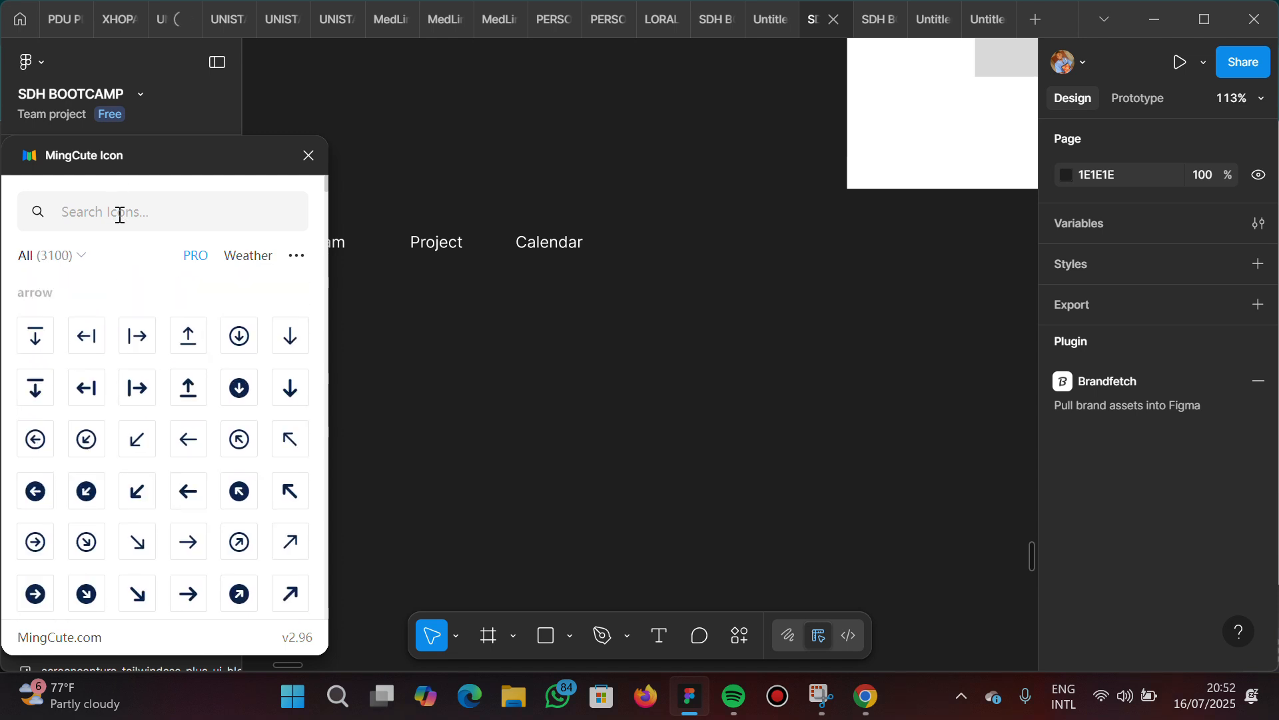
pyautogui.write('notif')
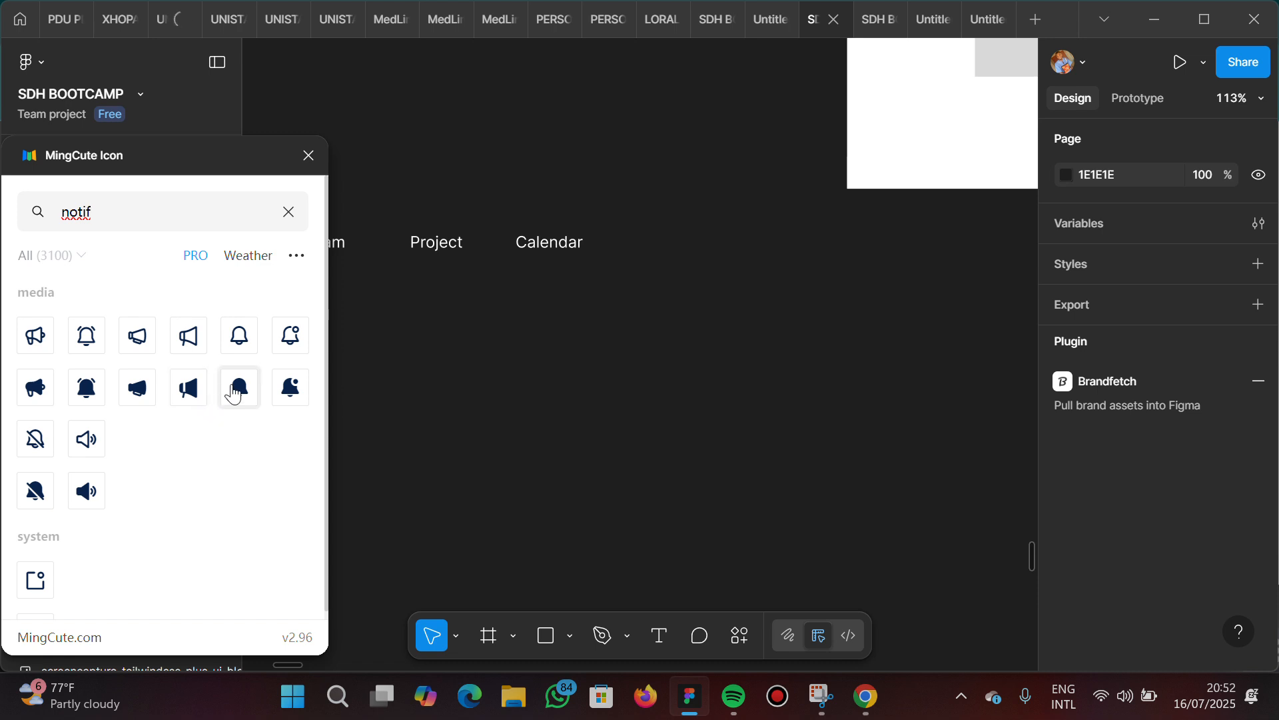
pyautogui.moveTo(236, 393); pyautogui.dragTo(694, 253)
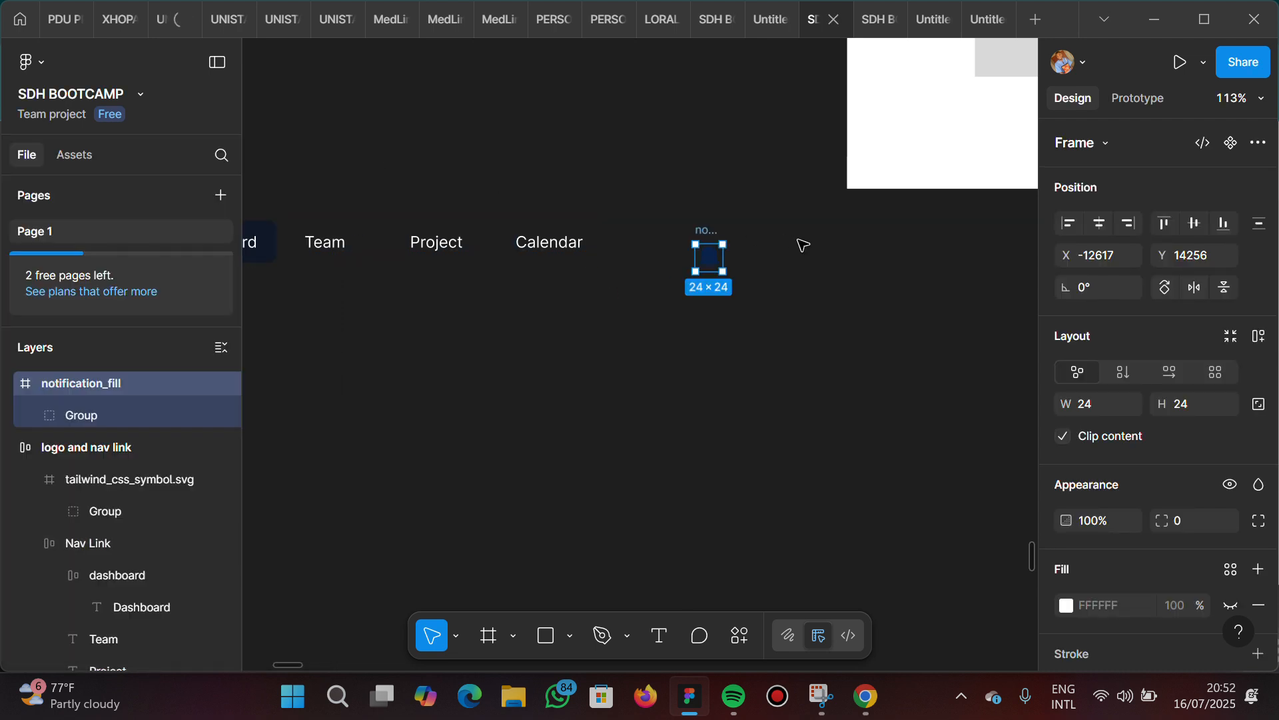
# Try a white FFFFFF fill on the bell-shaped vector inside the notification_fill icon
pyautogui.hscroll(-3, 333, 414)
pyautogui.hscroll(-10, 333, 414)
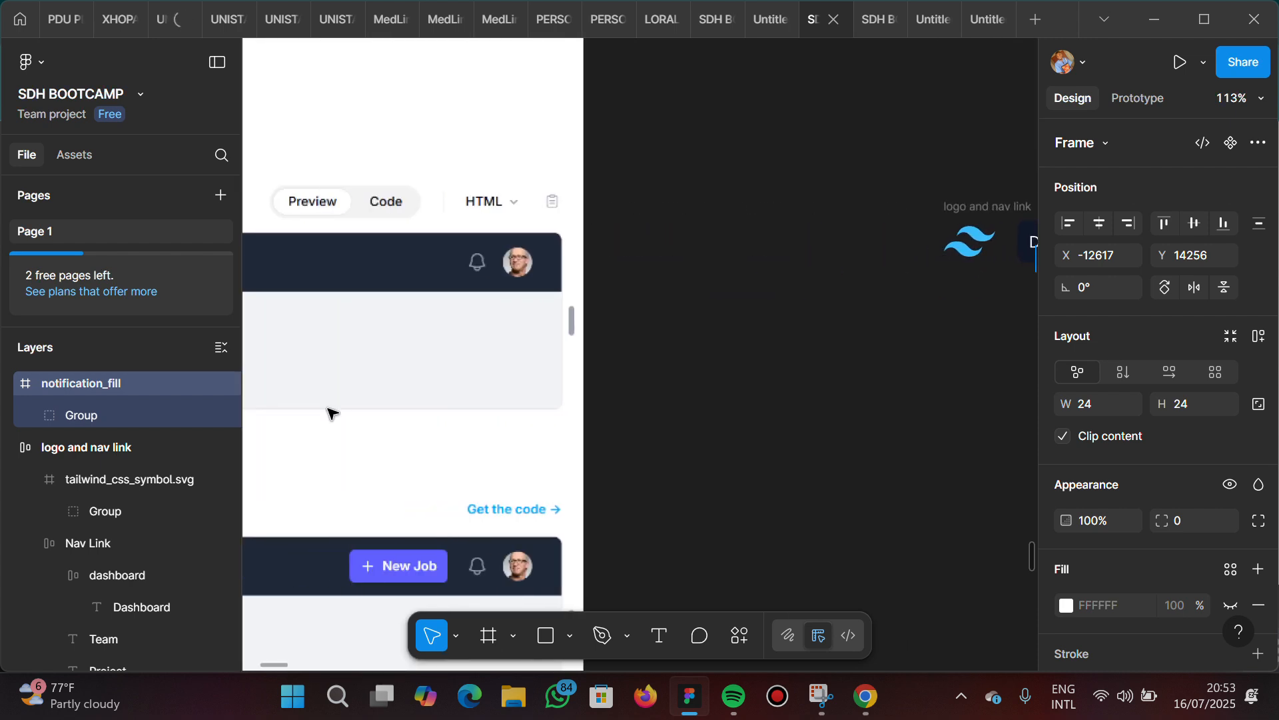
pyautogui.hscroll(6, 330, 414)
pyautogui.hscroll(6, 334, 414)
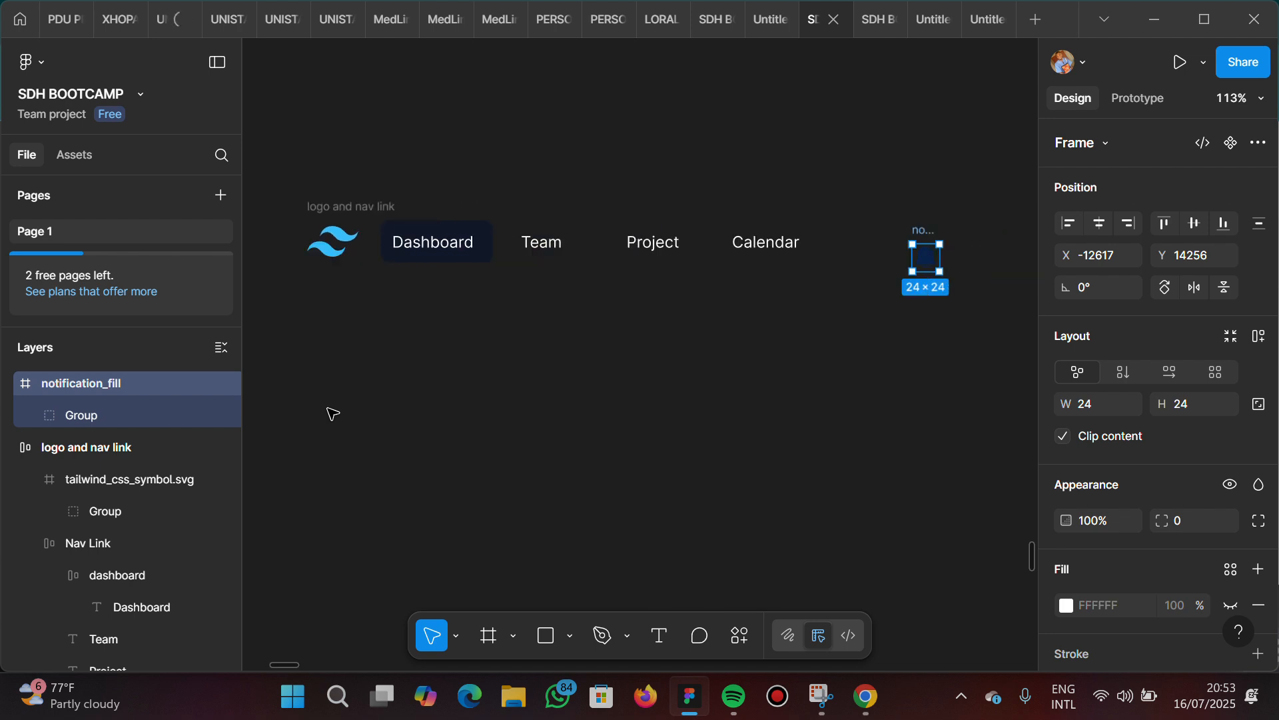
pyautogui.hscroll(2, 330, 414)
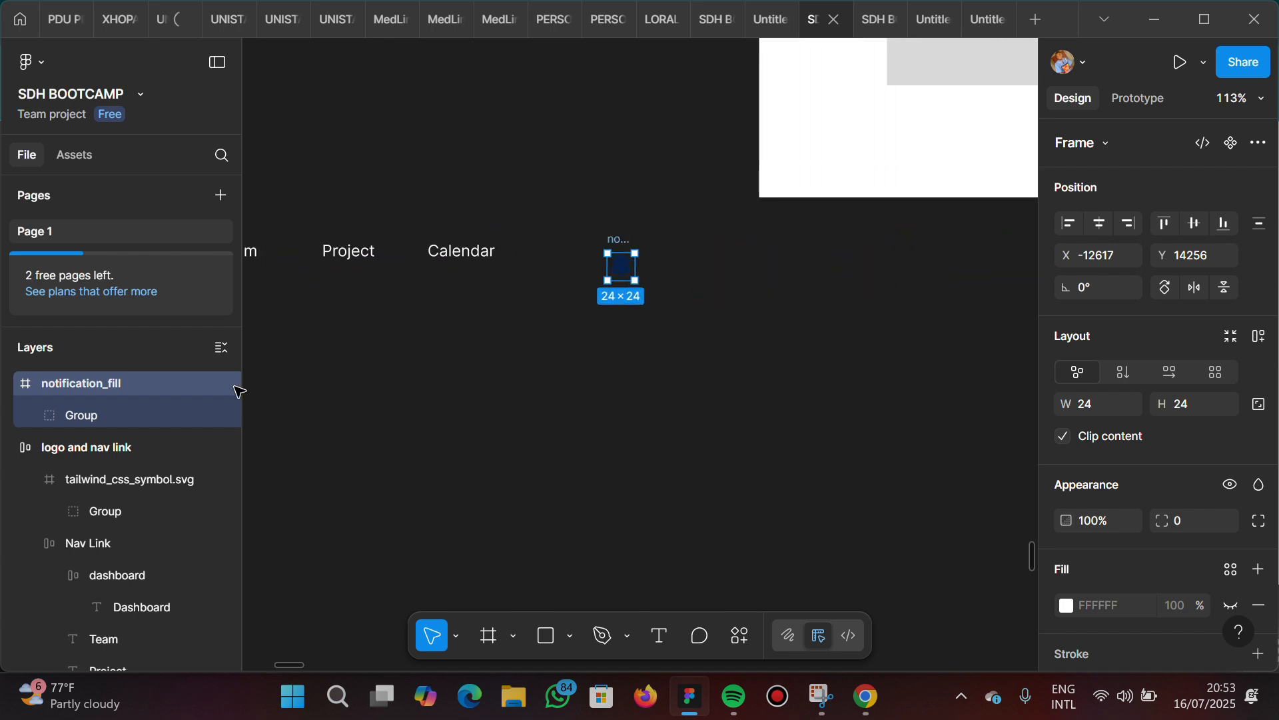
pyautogui.click(34, 414)
pyautogui.click(34, 415)
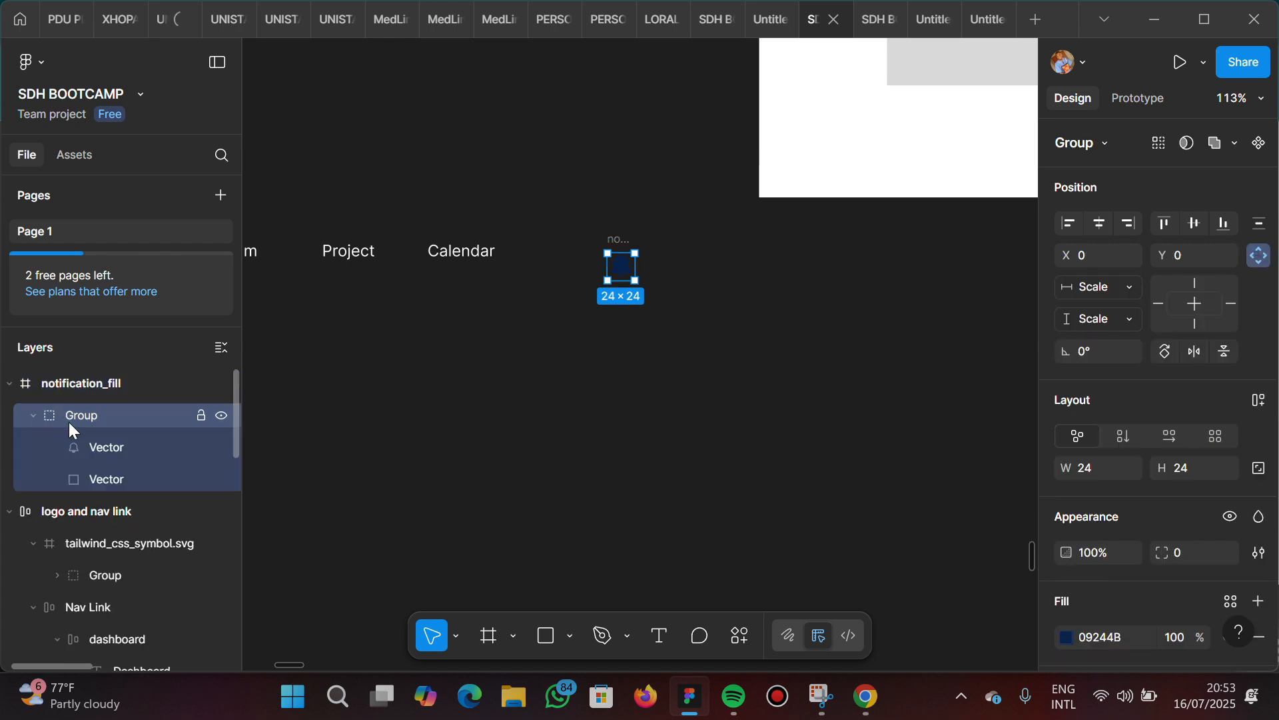
pyautogui.click(110, 451)
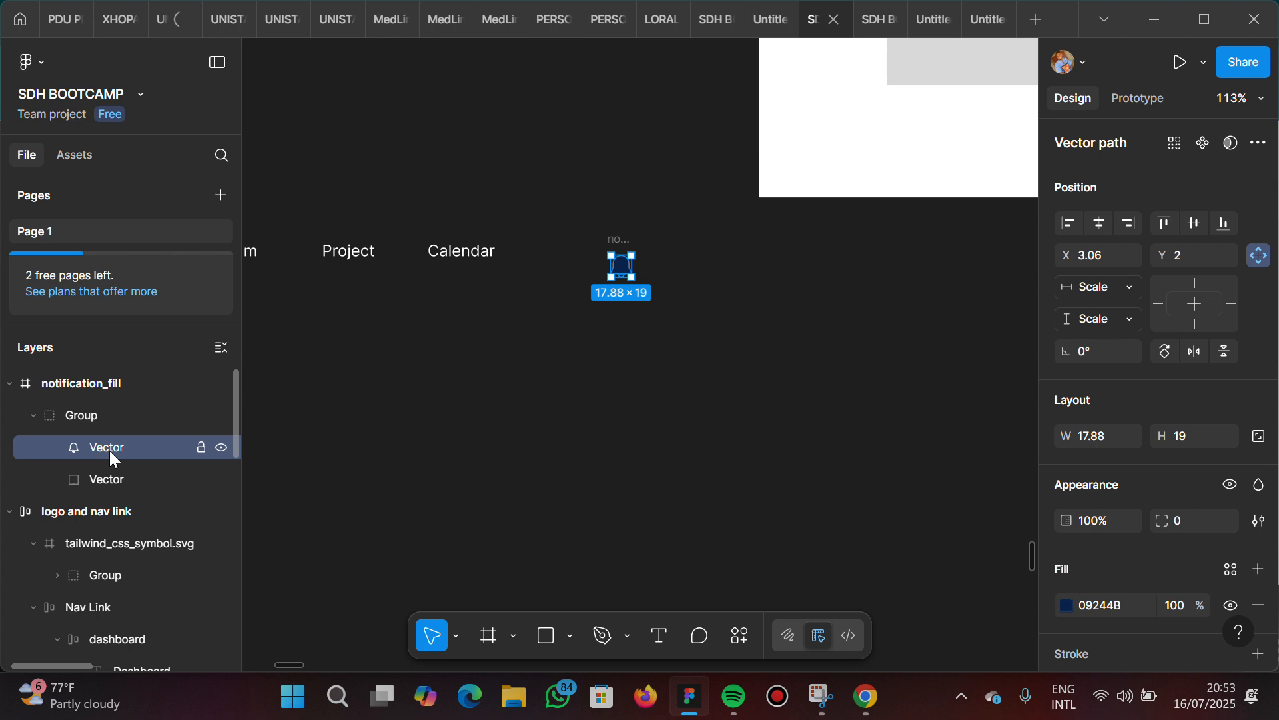
pyautogui.click(1117, 605)
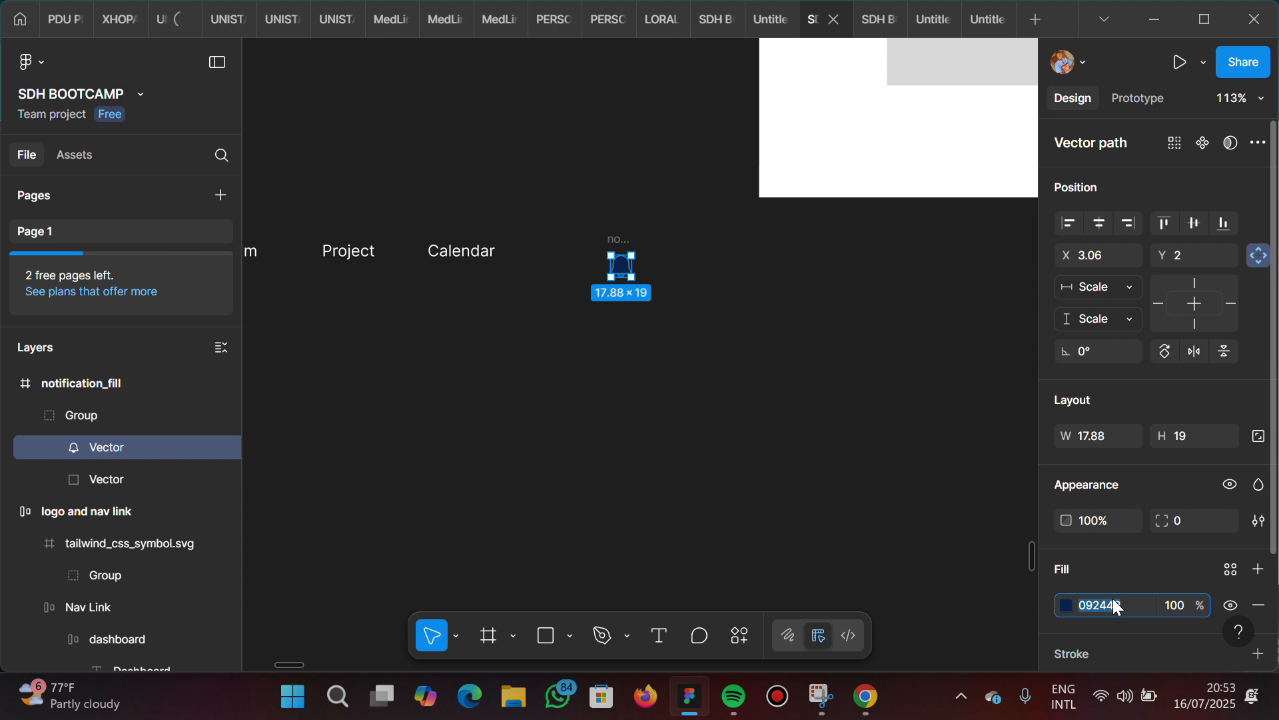
pyautogui.press('Return')
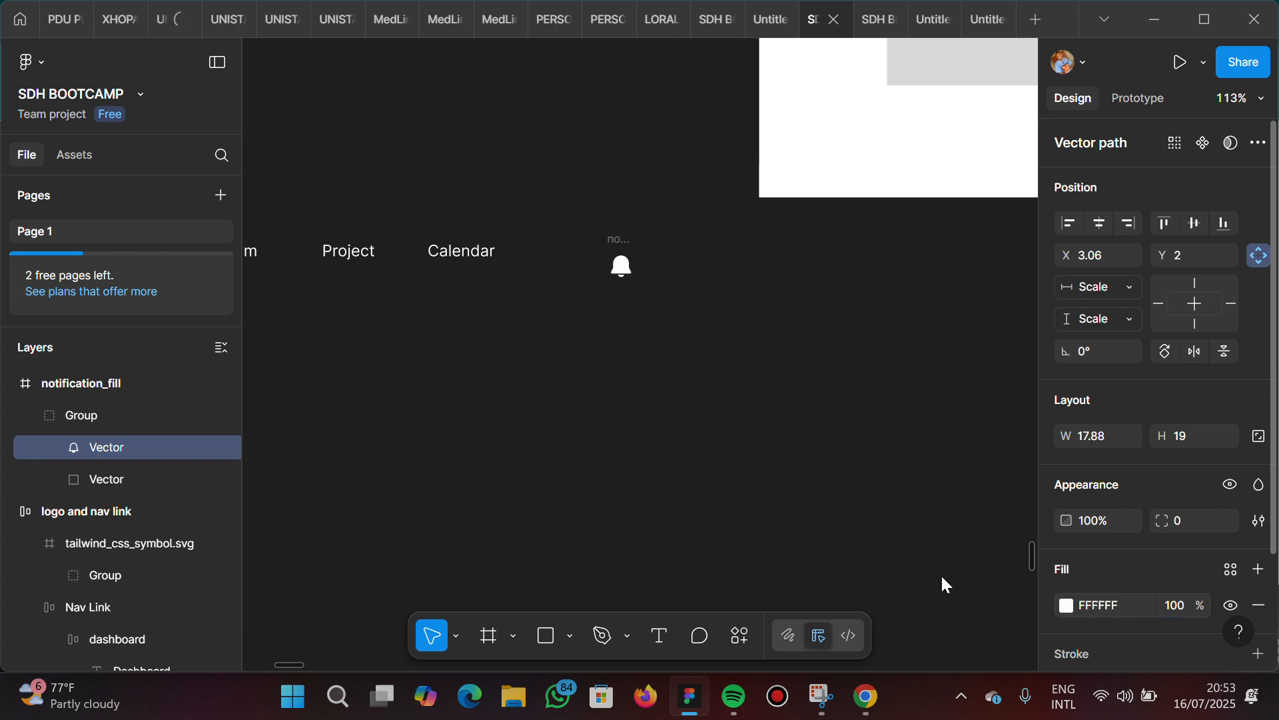
pyautogui.hotkey('ctrl', 'z')
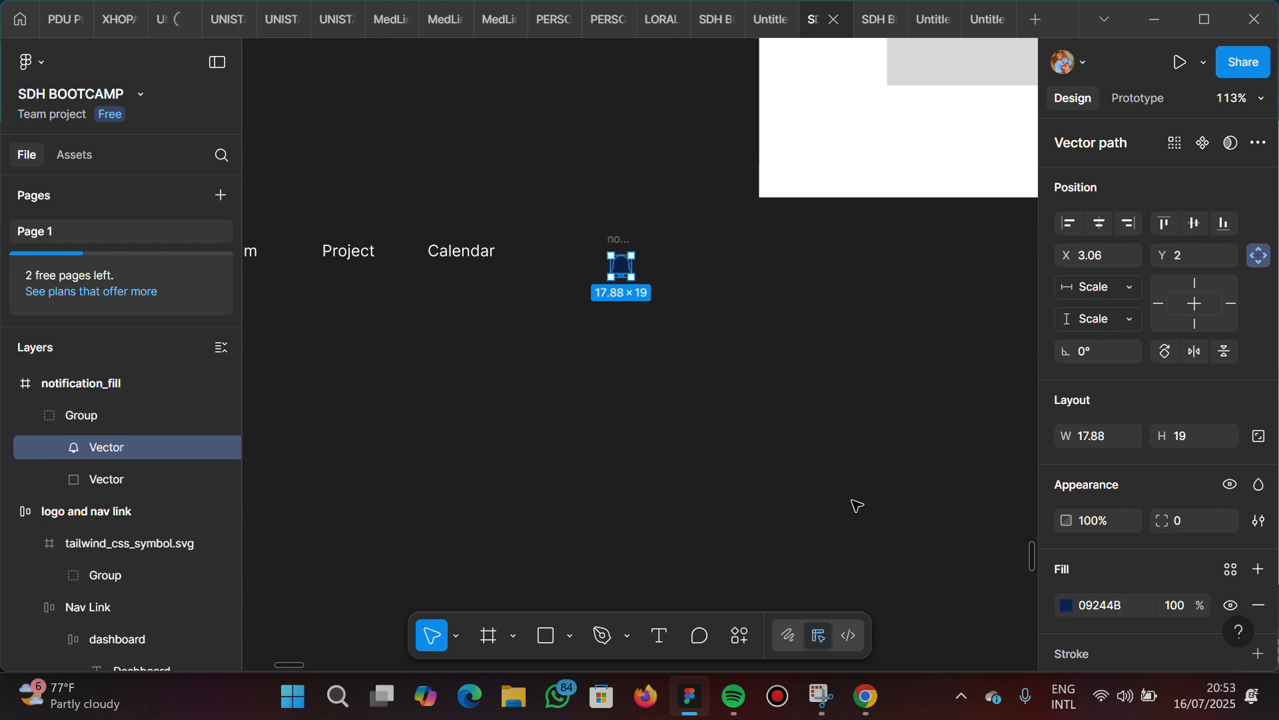
# Check the reference bell, search MingCute Icon for "notif", and place the outlined notification bell beside the filled one
pyautogui.hscroll(-6, 481, 359)
pyautogui.hscroll(-10, 481, 359)
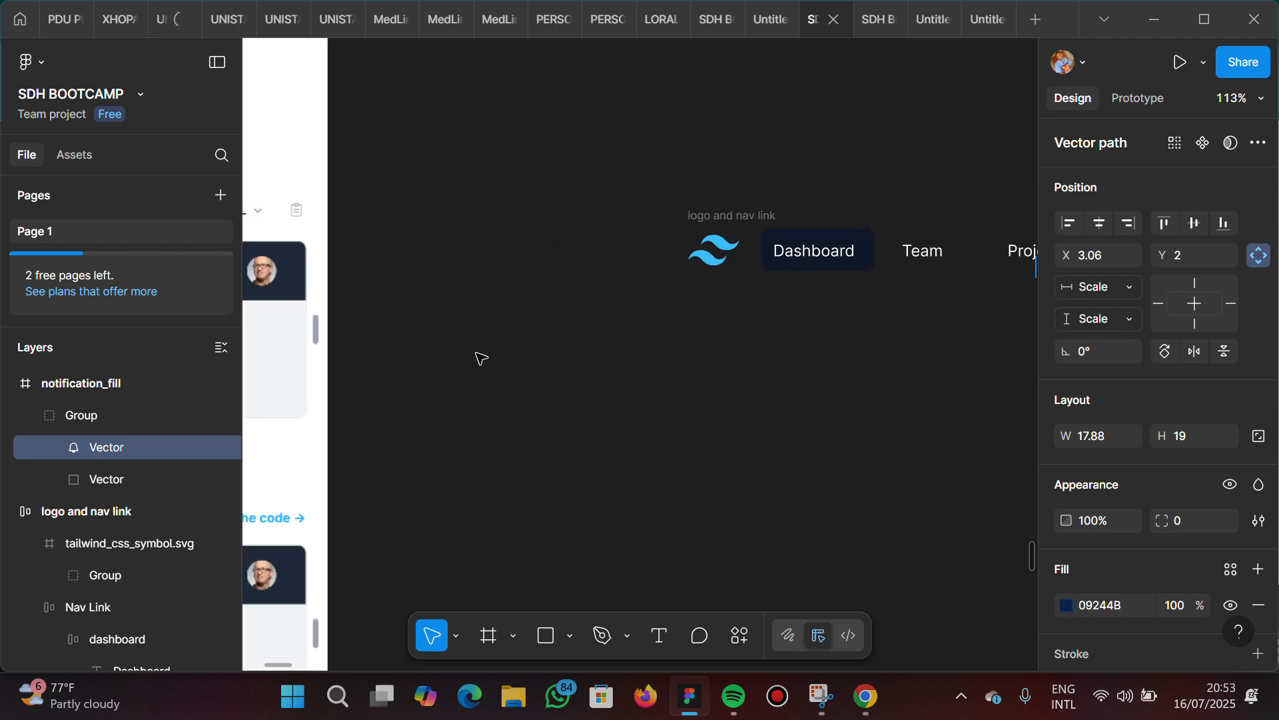
pyautogui.hscroll(10, 481, 358)
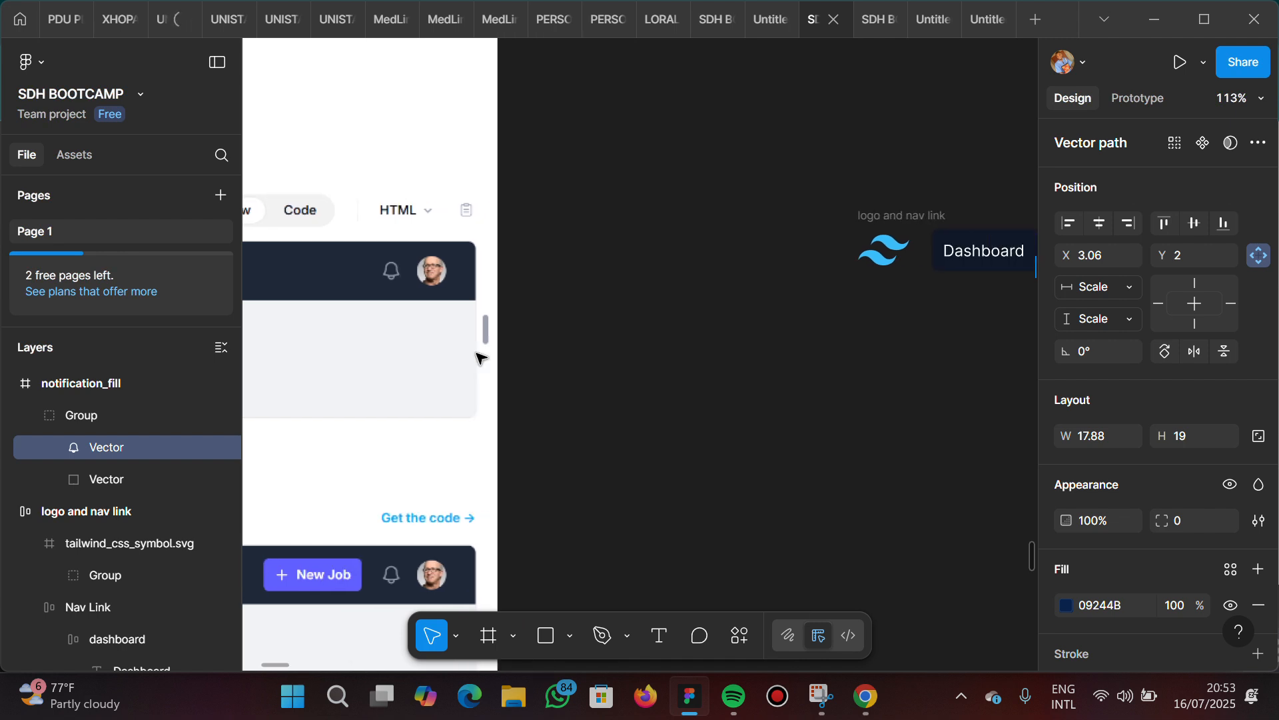
pyautogui.hscroll(3, 481, 358)
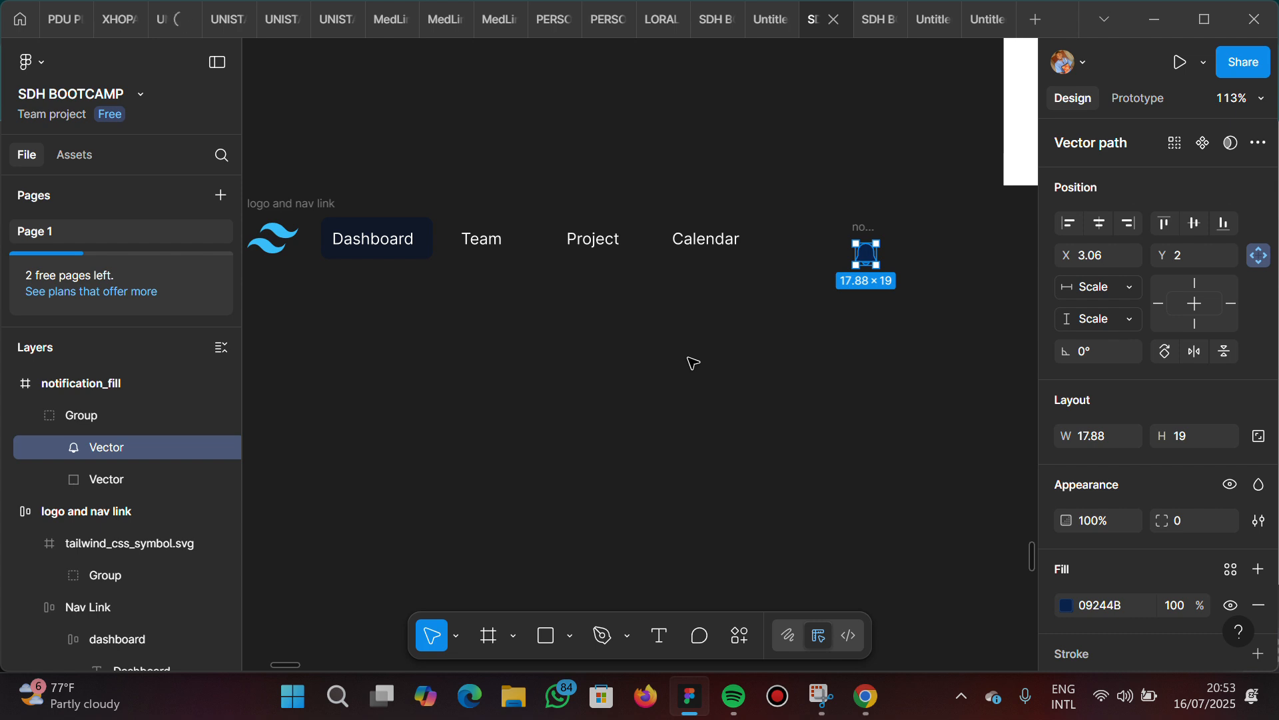
pyautogui.hotkey('ctrl', 'alt', 'p')
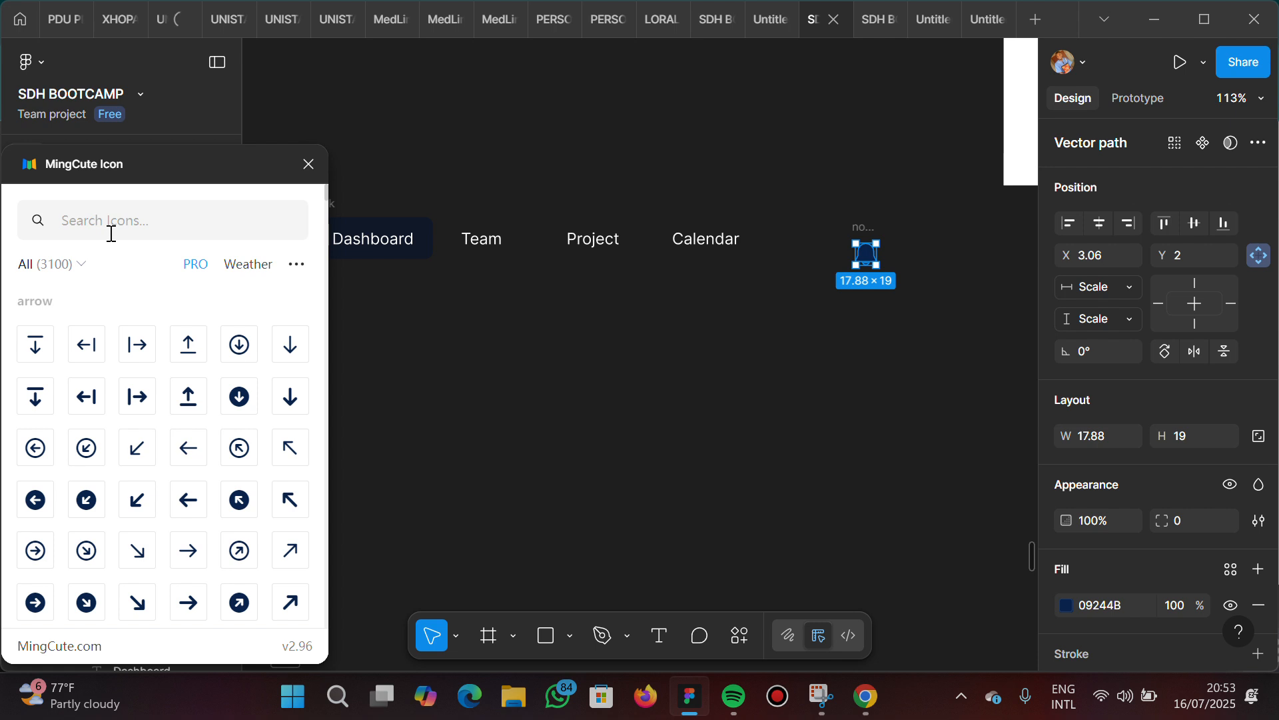
pyautogui.click(112, 233)
pyautogui.write('not')
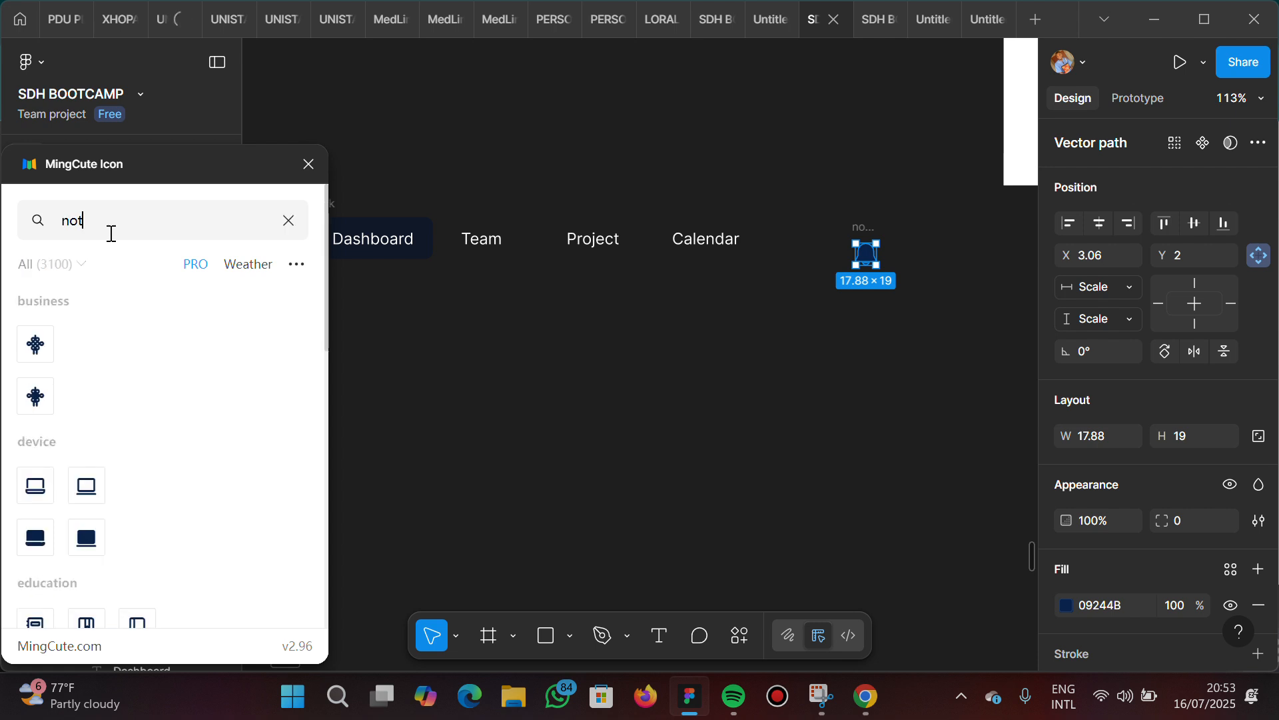
pyautogui.write('i')
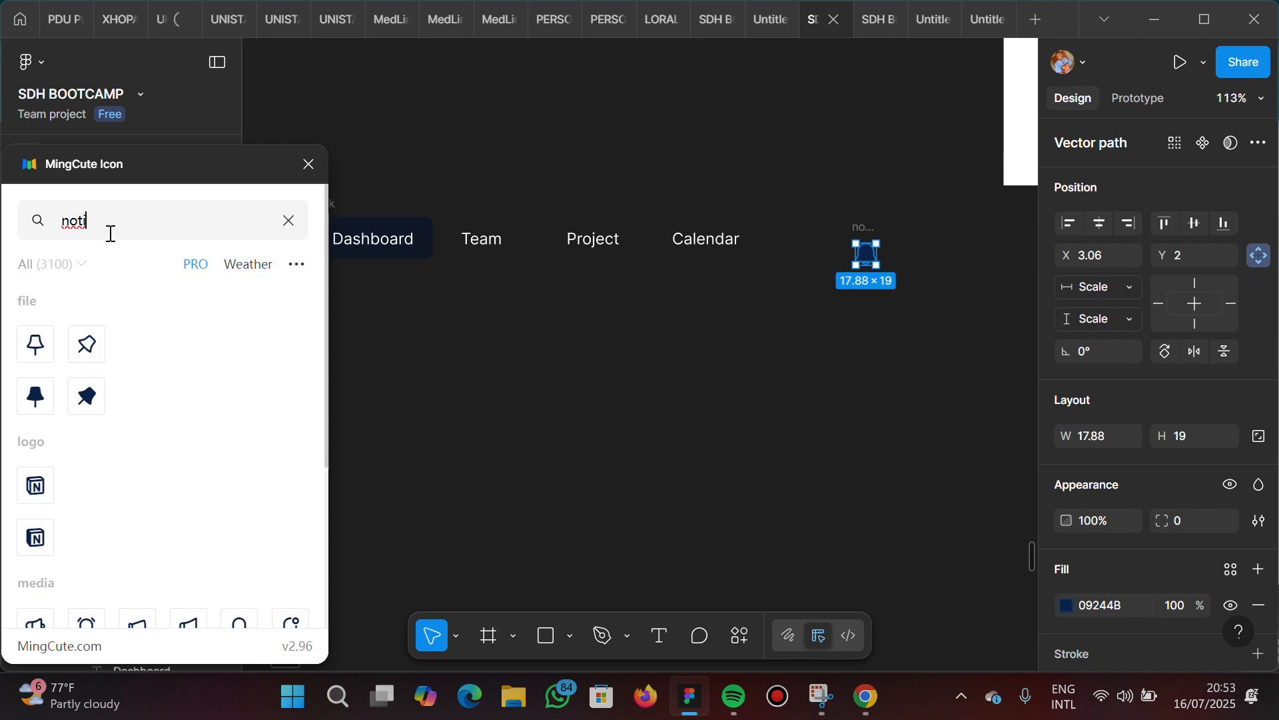
pyautogui.write('f')
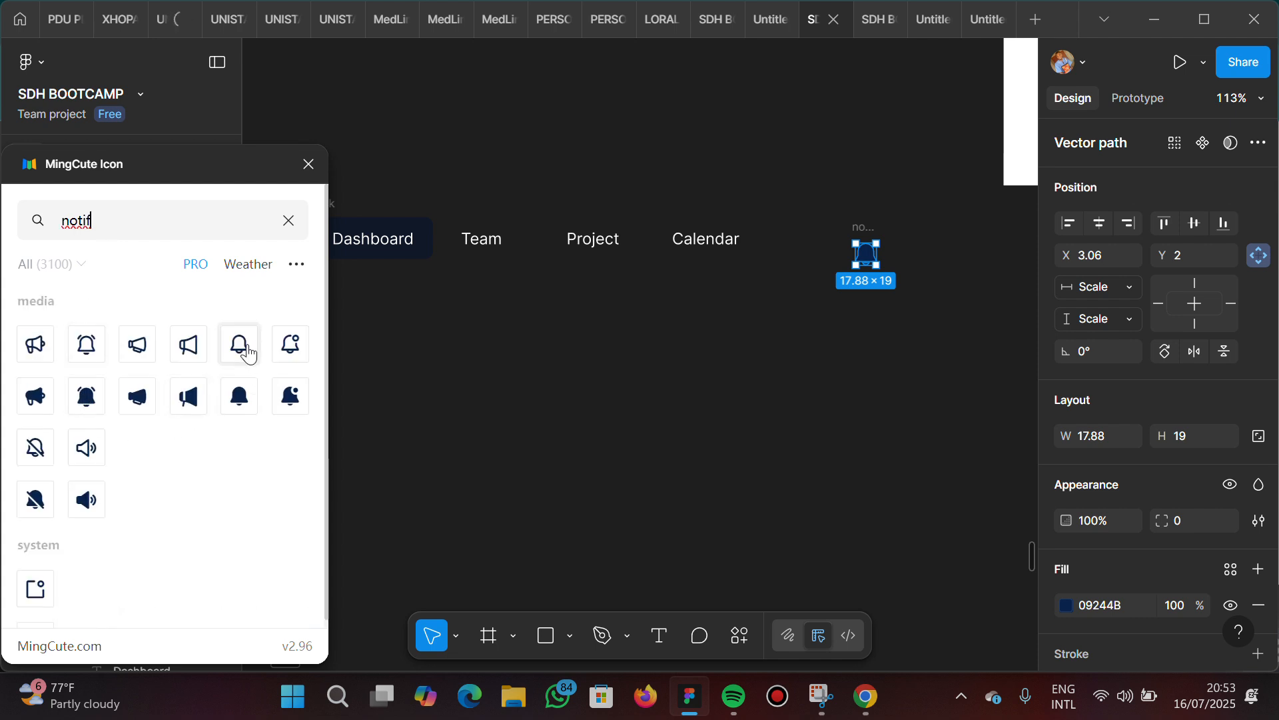
pyautogui.moveTo(248, 355); pyautogui.dragTo(819, 254)
# Move the outlined bell up to X -12652, Y 14256, level with the filled bell, and close the MingCute Icon plugin
pyautogui.scroll(5, 840, 259)
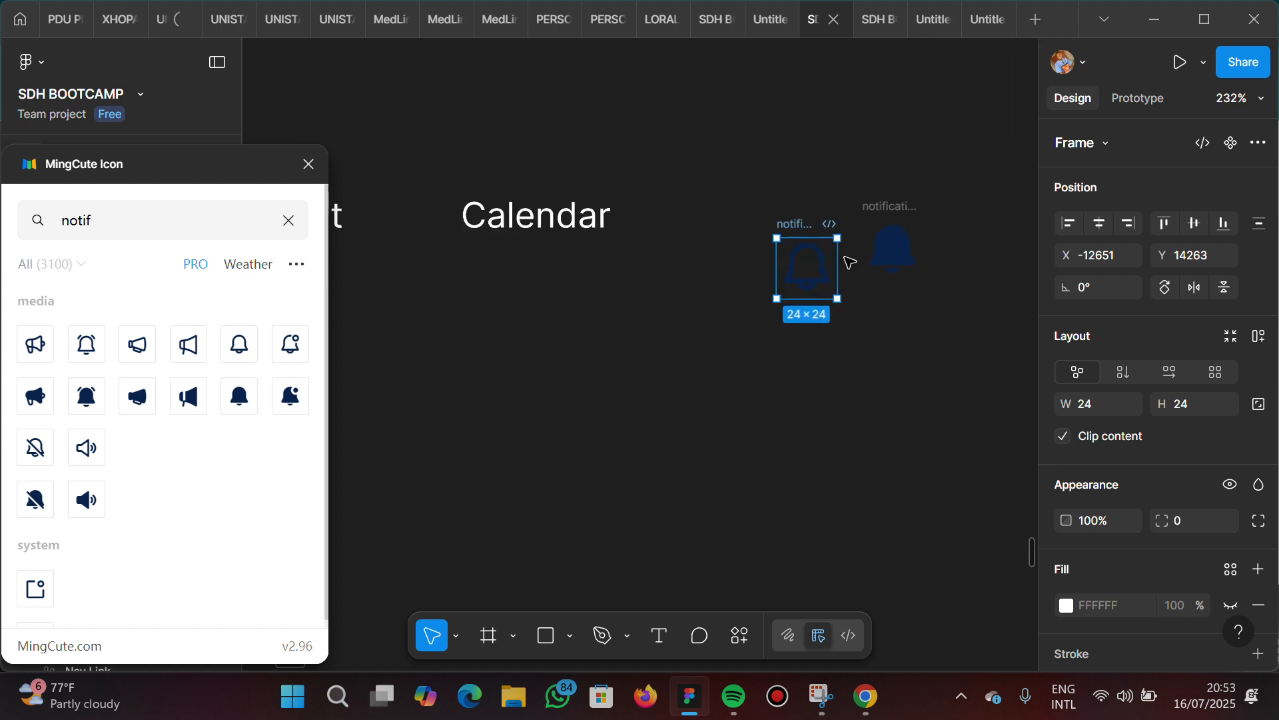
pyautogui.scroll(4, 846, 260)
pyautogui.hscroll(5, 846, 260)
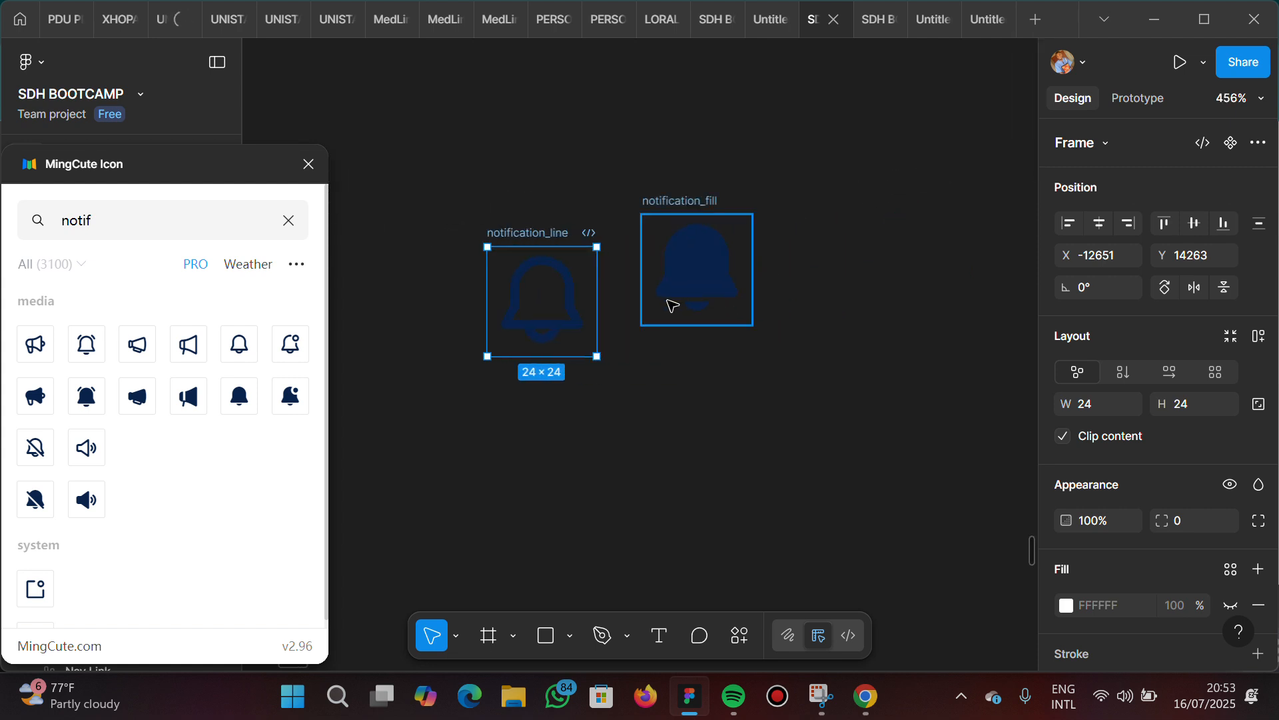
pyautogui.scroll(3, 671, 306)
pyautogui.scroll(-2, 686, 298)
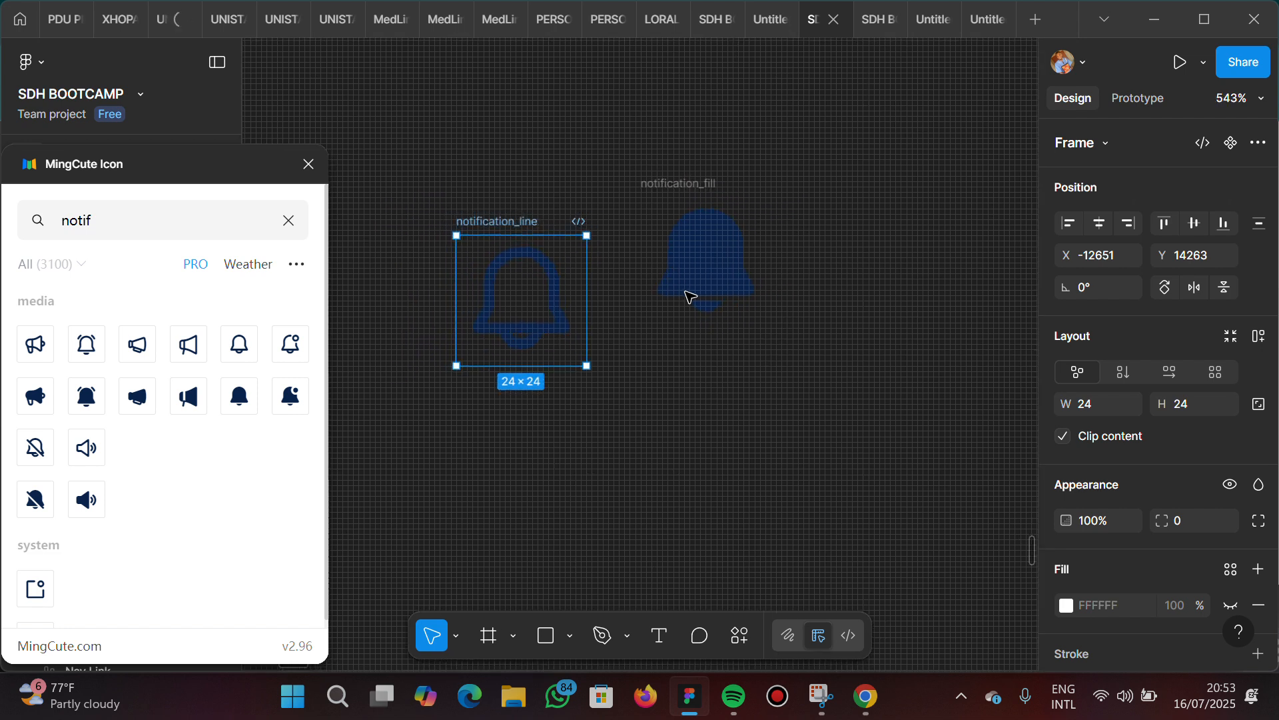
pyautogui.scroll(-1, 687, 295)
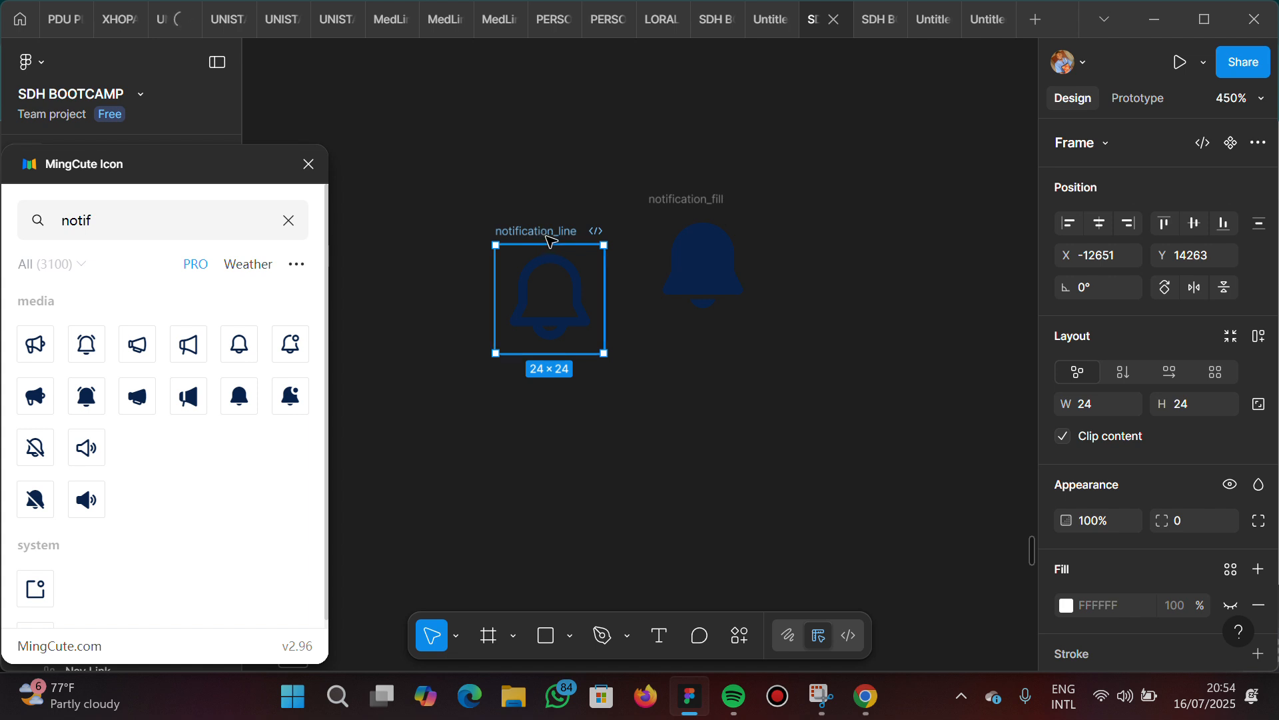
pyautogui.moveTo(550, 240); pyautogui.dragTo(541, 208)
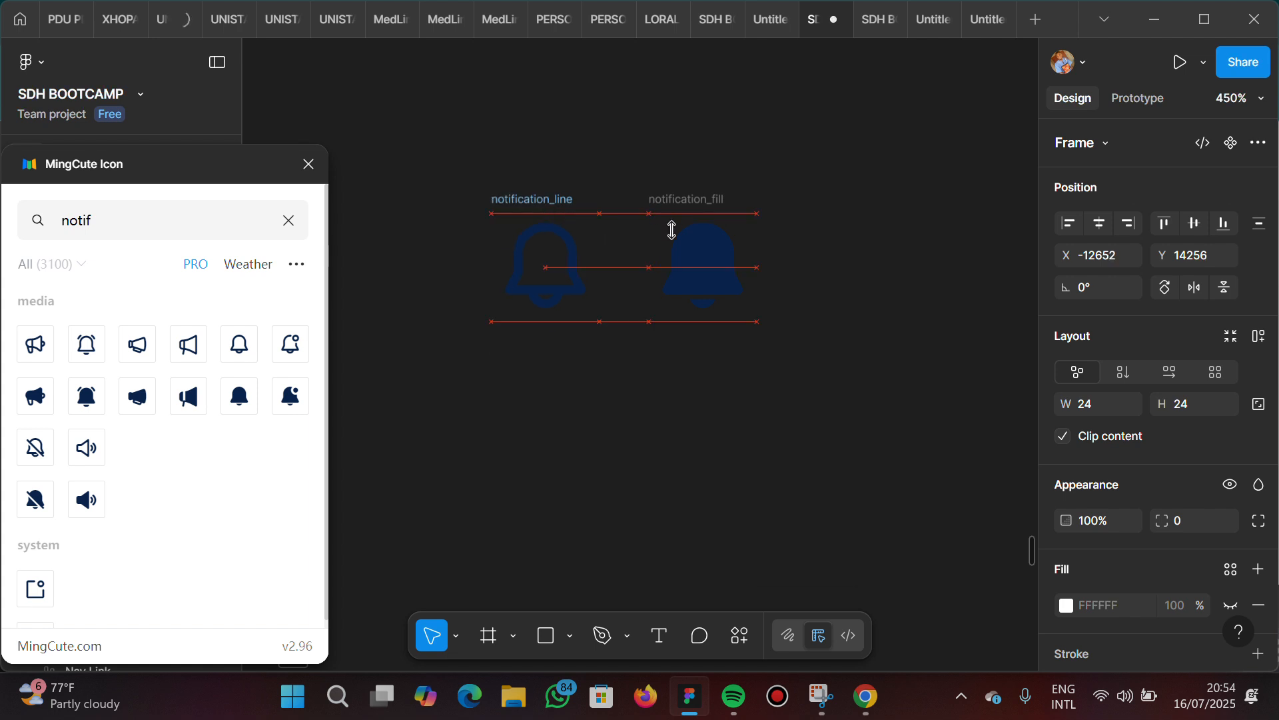
pyautogui.click(308, 163)
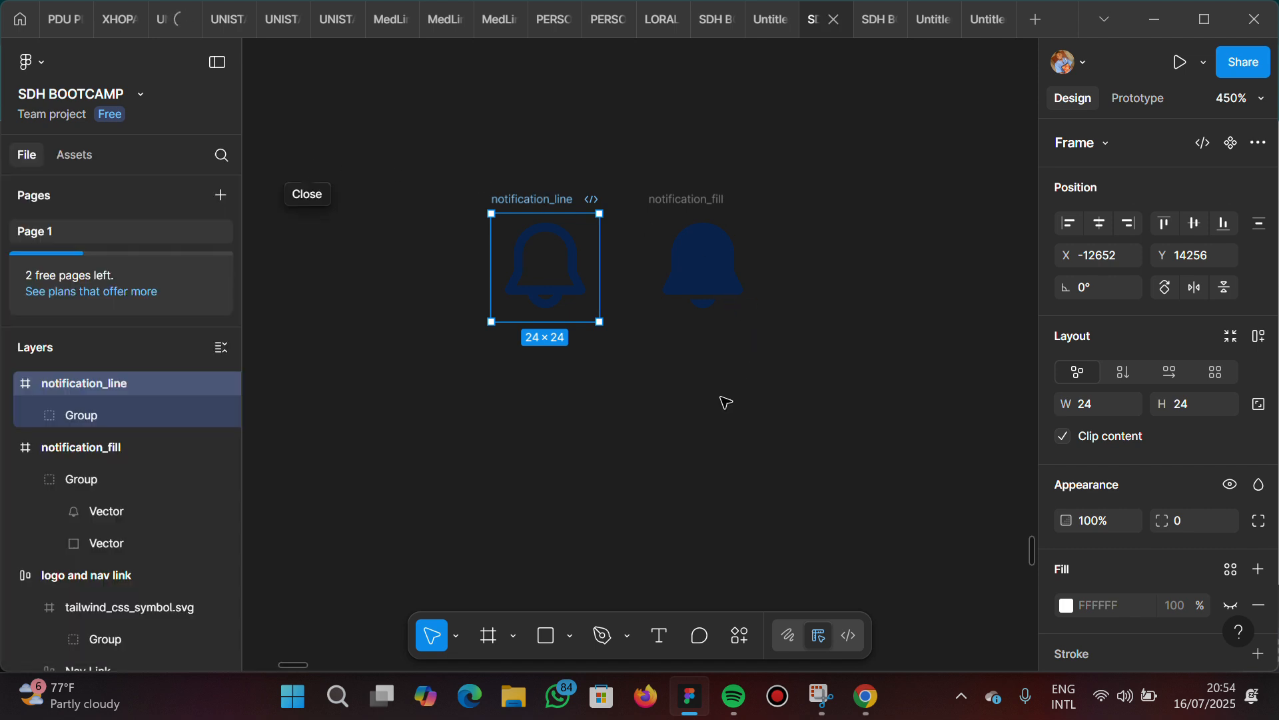
# Set the fill of the bell-shaped vector inside the notification_line group to white FFFFFF
pyautogui.scroll(3, 726, 402)
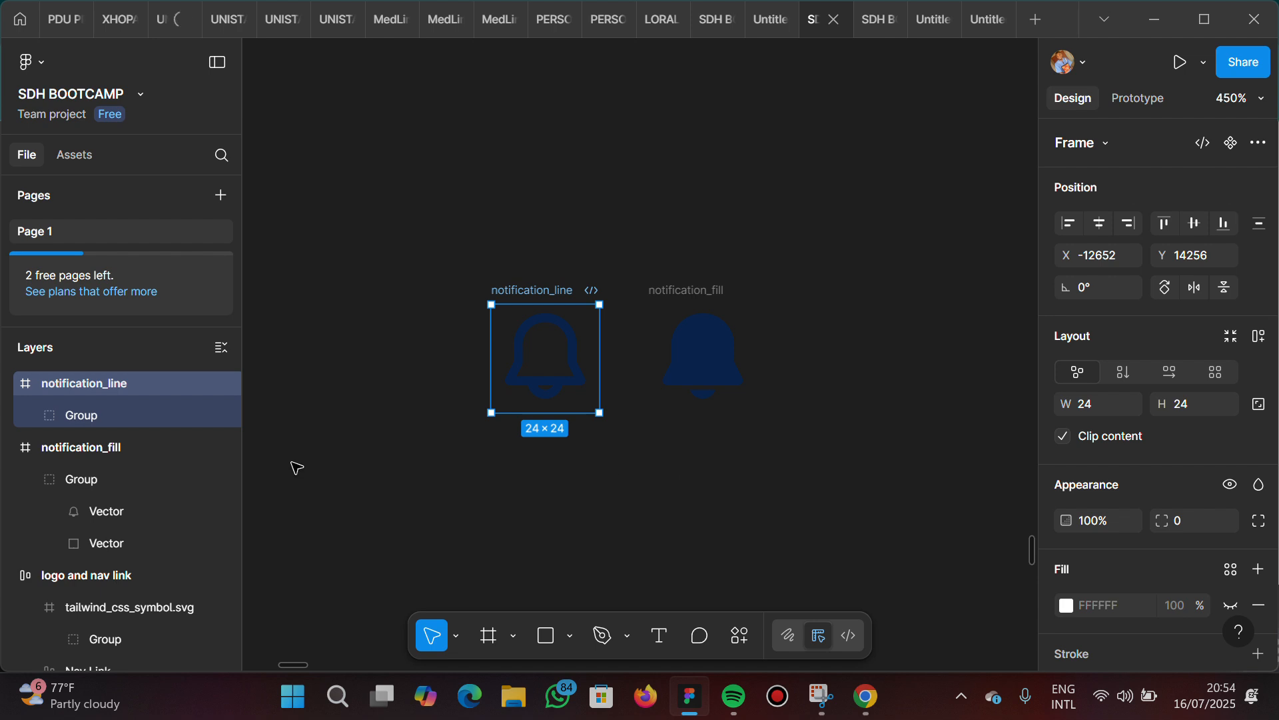
pyautogui.click(28, 414)
pyautogui.click(30, 415)
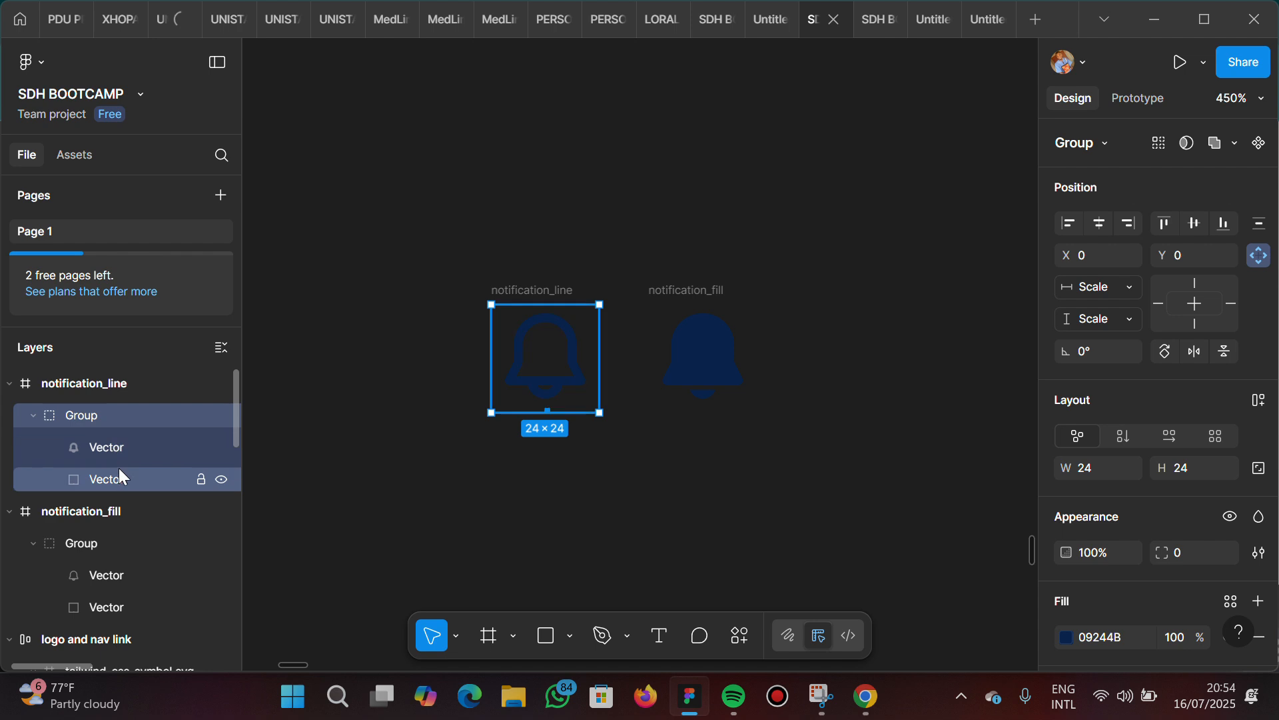
pyautogui.click(140, 448)
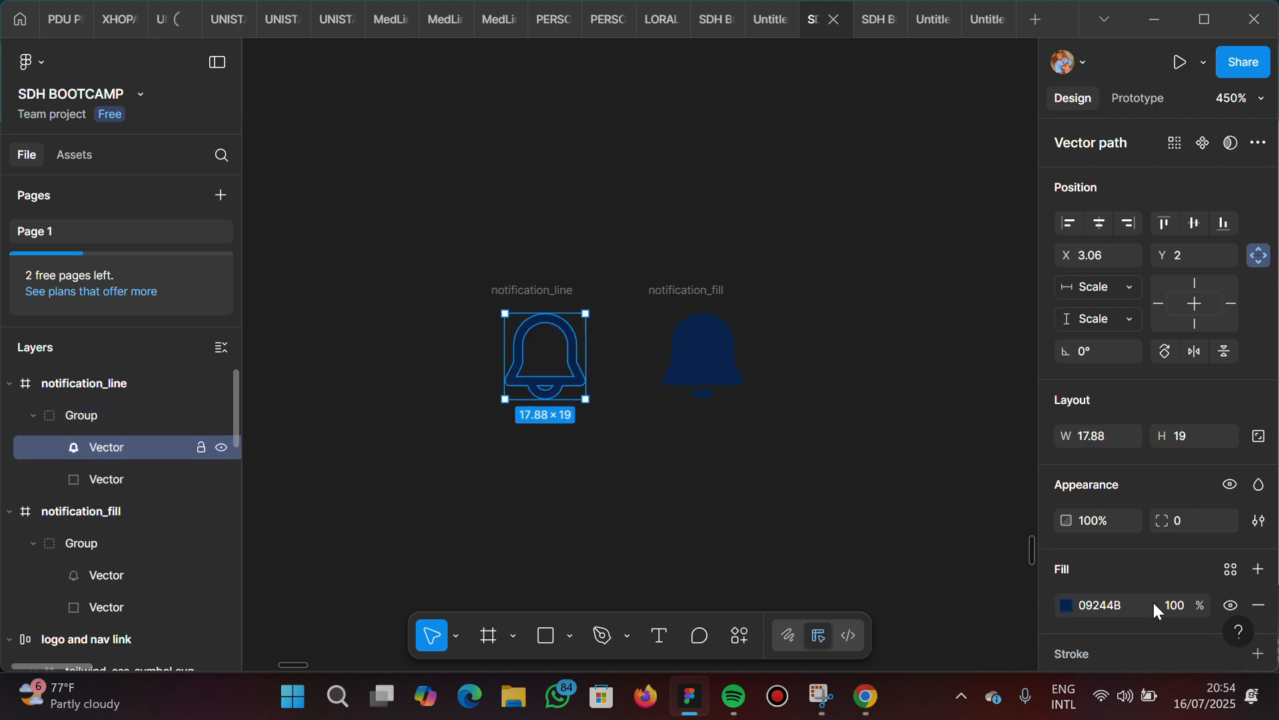
pyautogui.click(1129, 597)
pyautogui.write('fff')
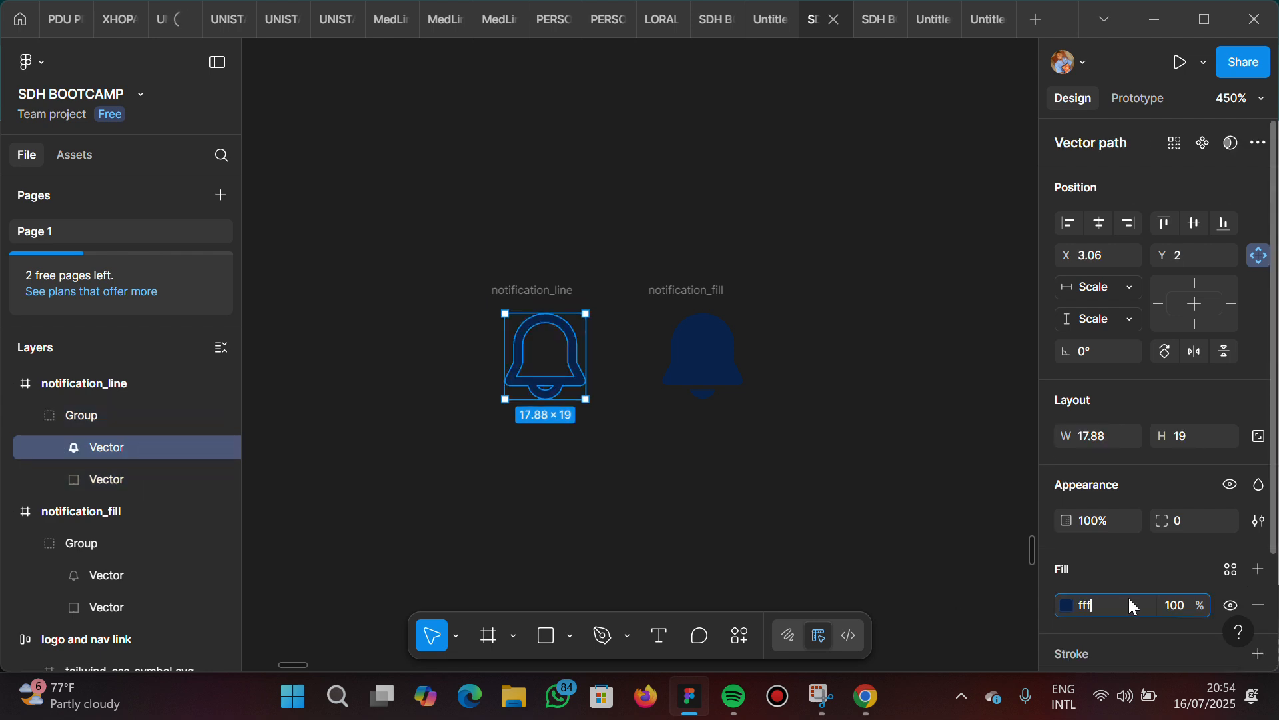
pyautogui.press('Return')
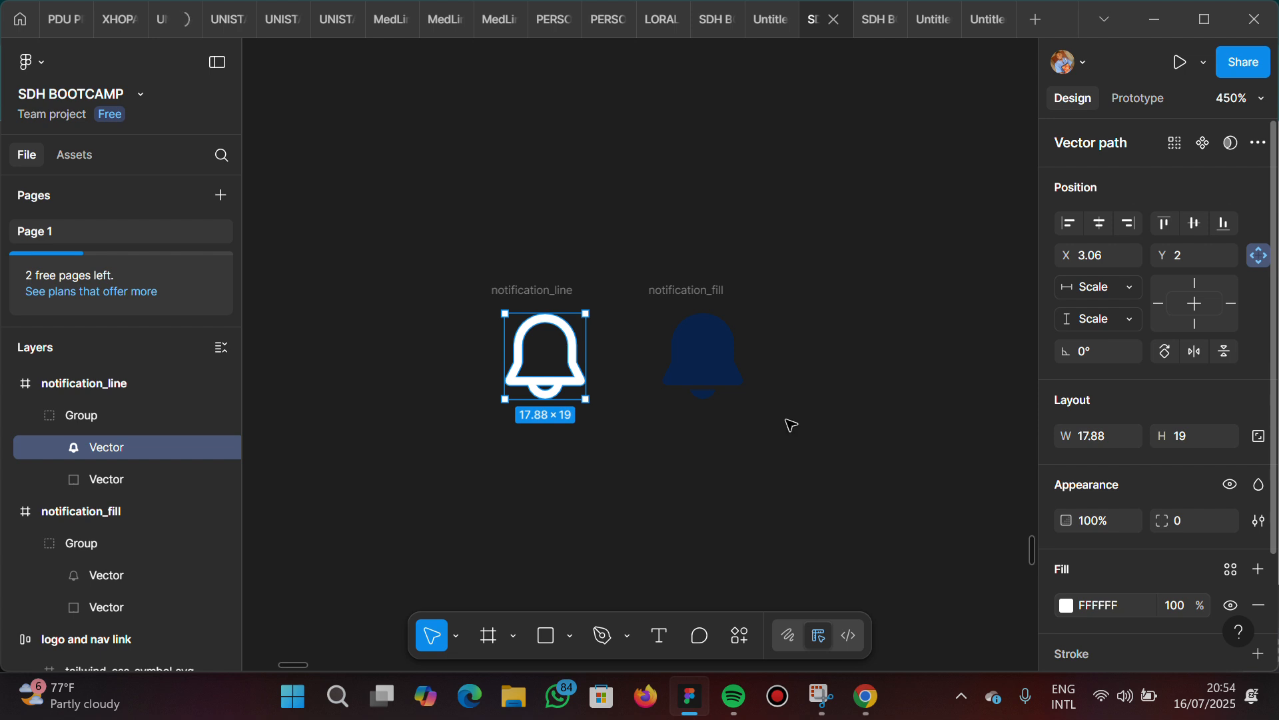
# Change the notification_fill icon's selection color to white FFFFFF and deselect it
pyautogui.click(698, 299)
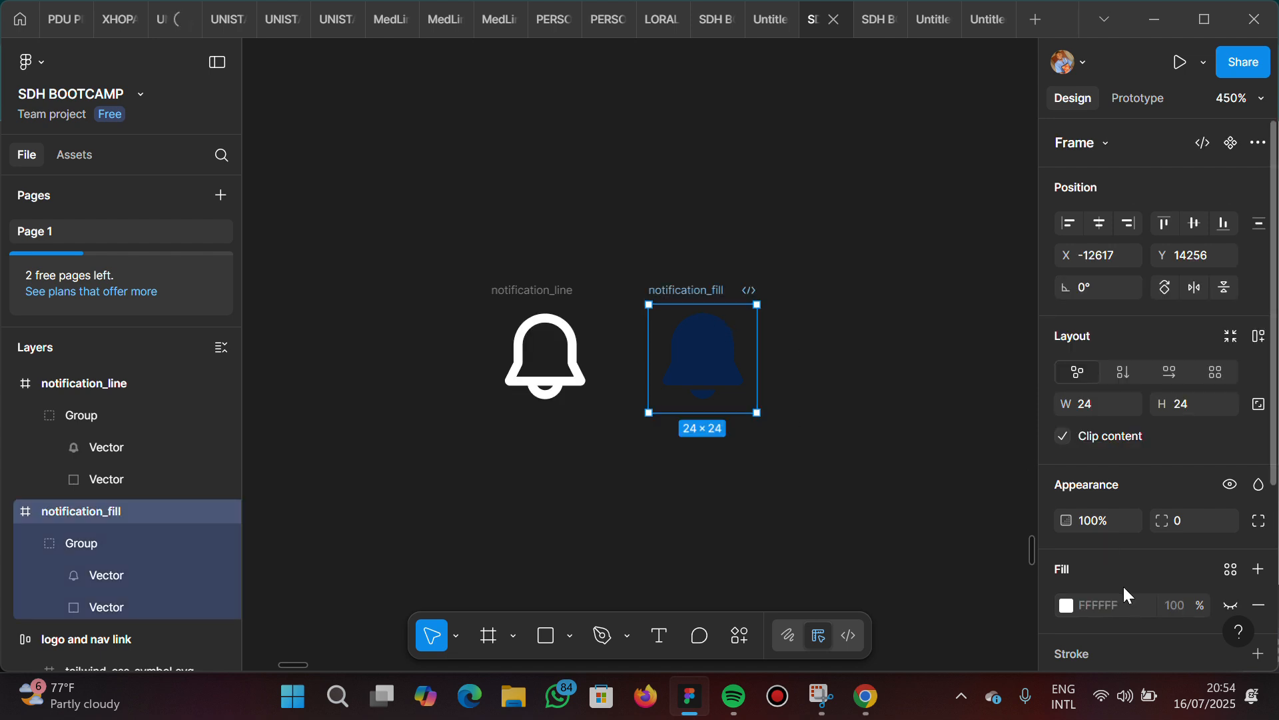
pyautogui.scroll(-3, 1122, 585)
pyautogui.click(1106, 559)
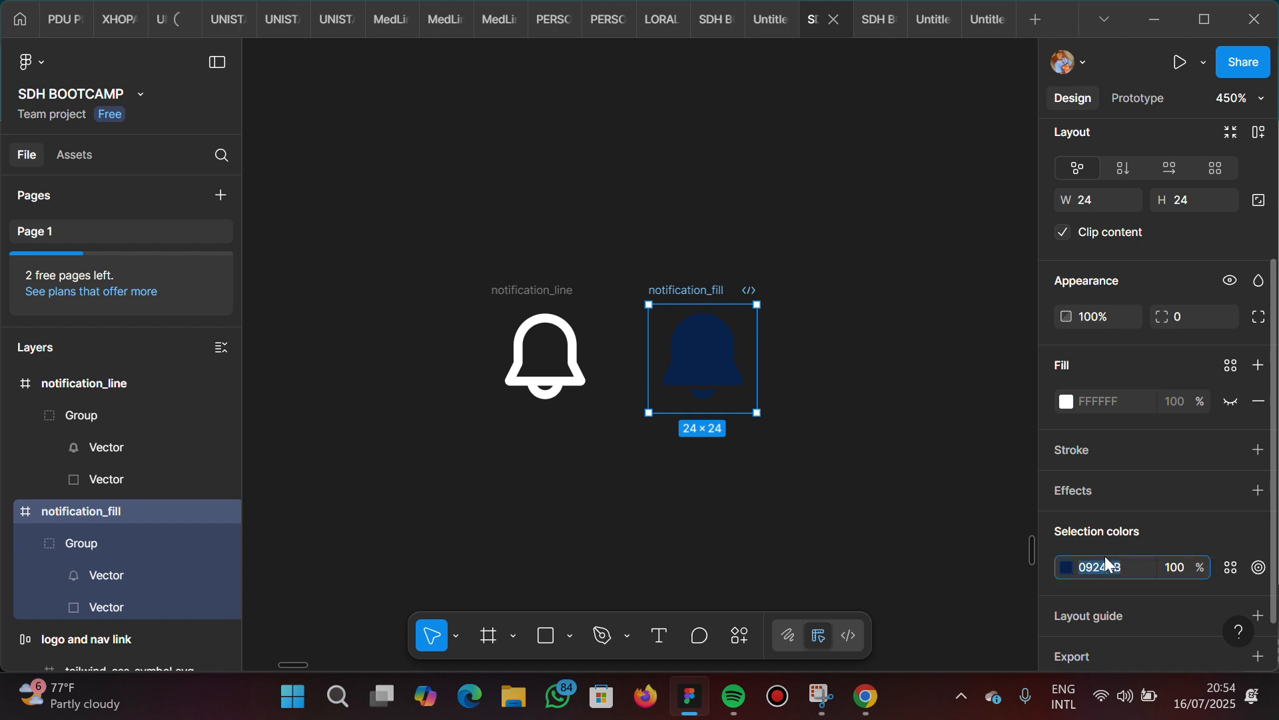
pyautogui.press('Return')
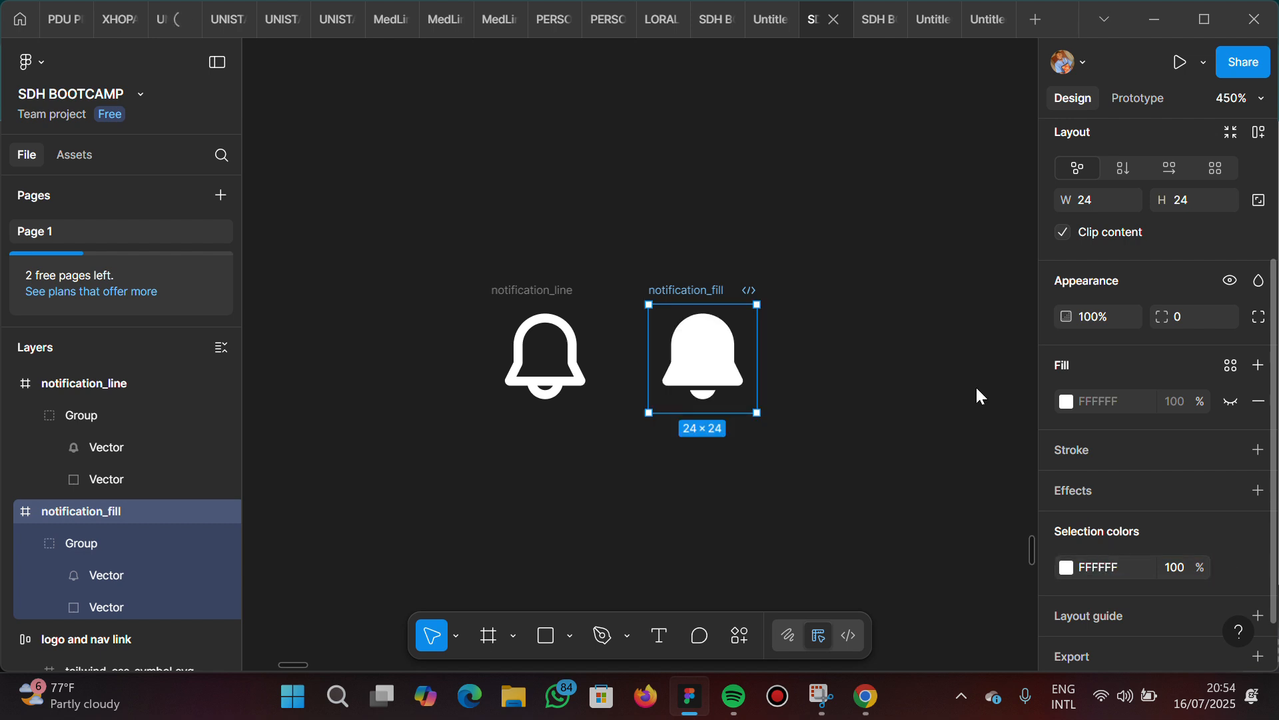
pyautogui.click(621, 216)
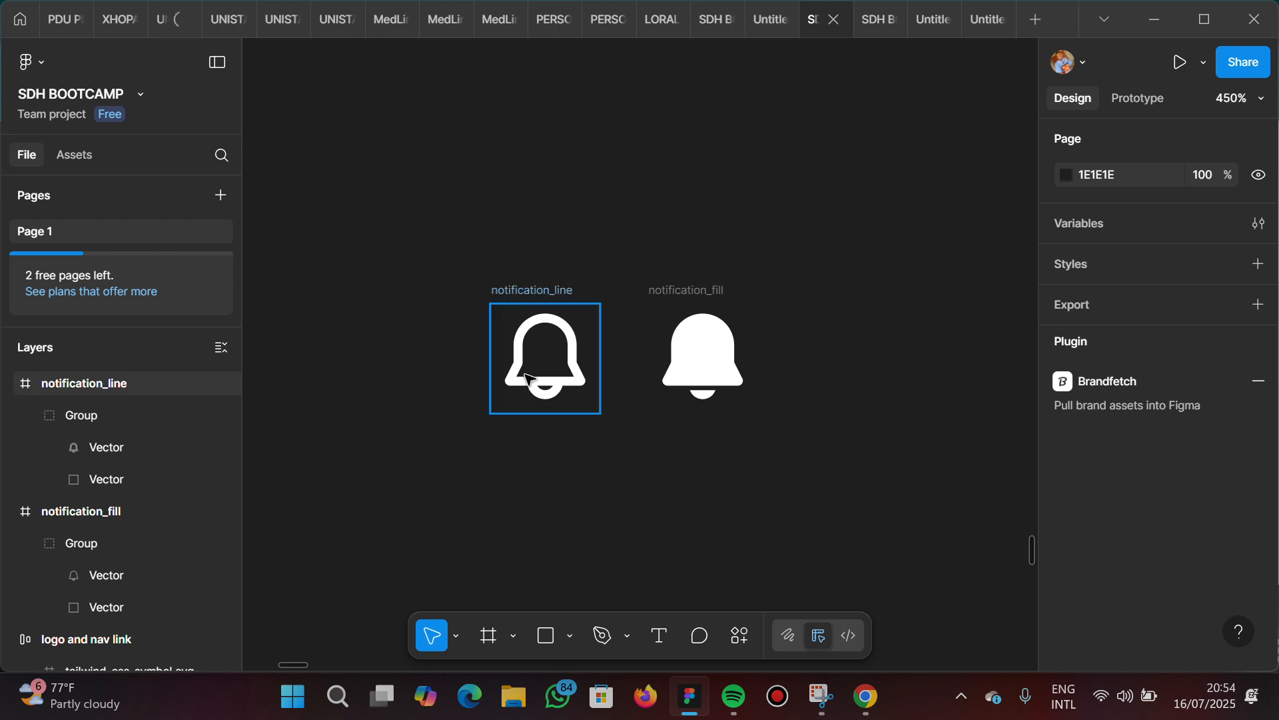
# Compare the outlined and filled notification bells by selecting each icon in turn
pyautogui.click(540, 324)
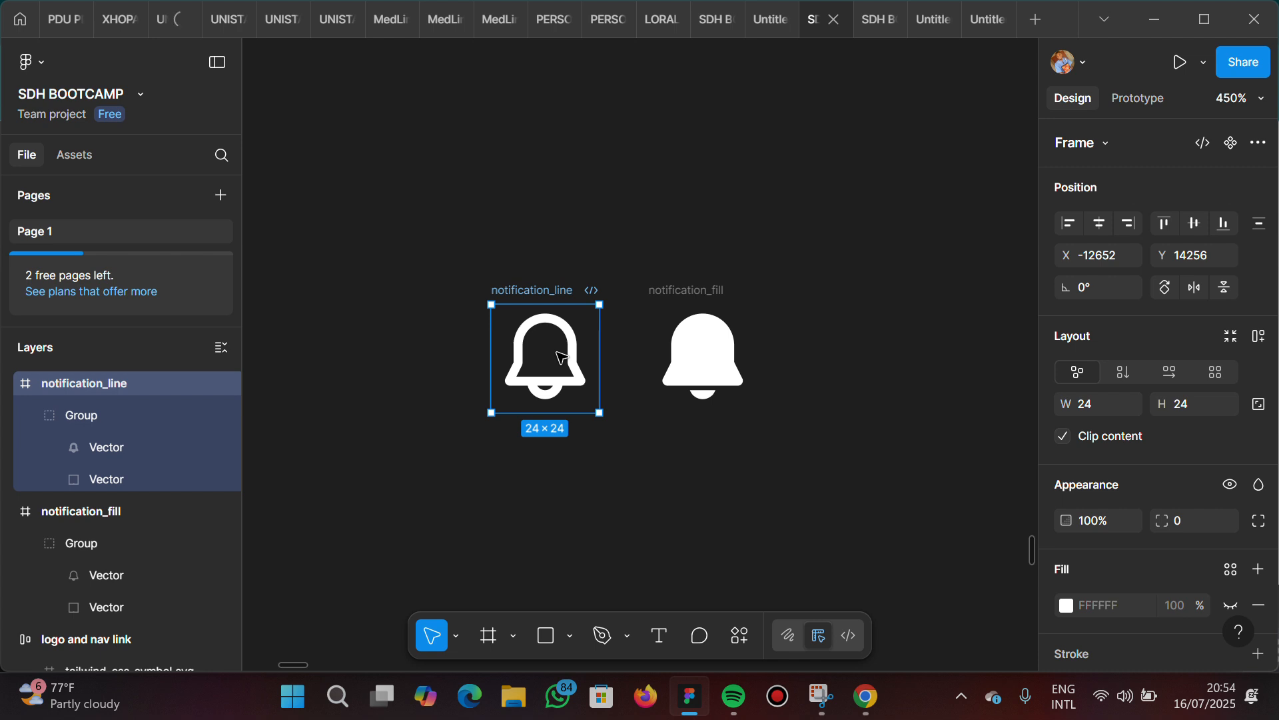
pyautogui.click(703, 294)
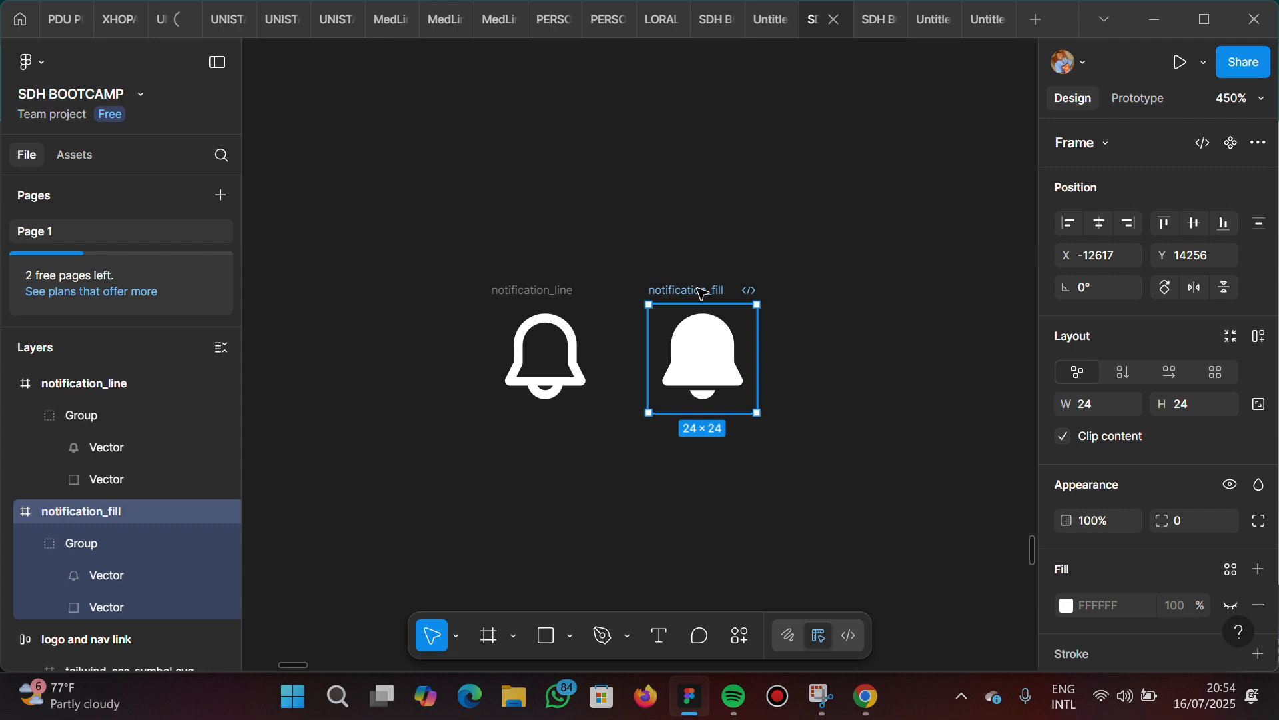
pyautogui.click(546, 308)
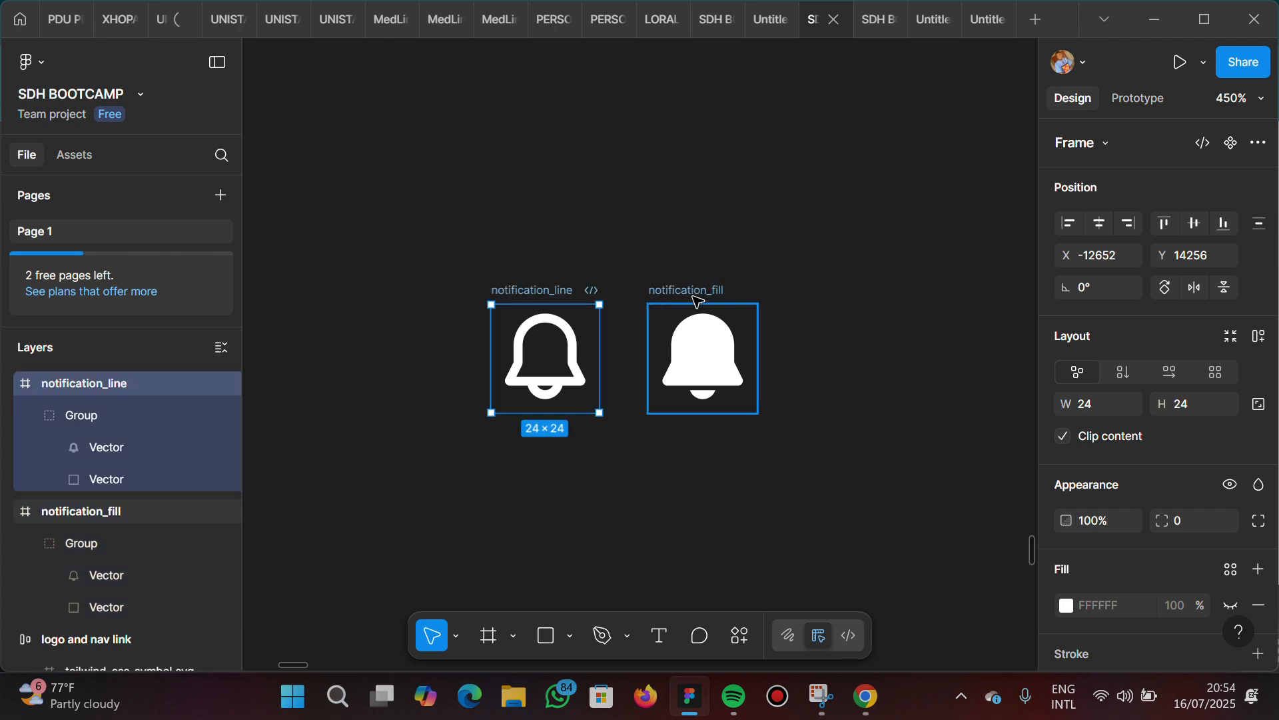
pyautogui.click(698, 302)
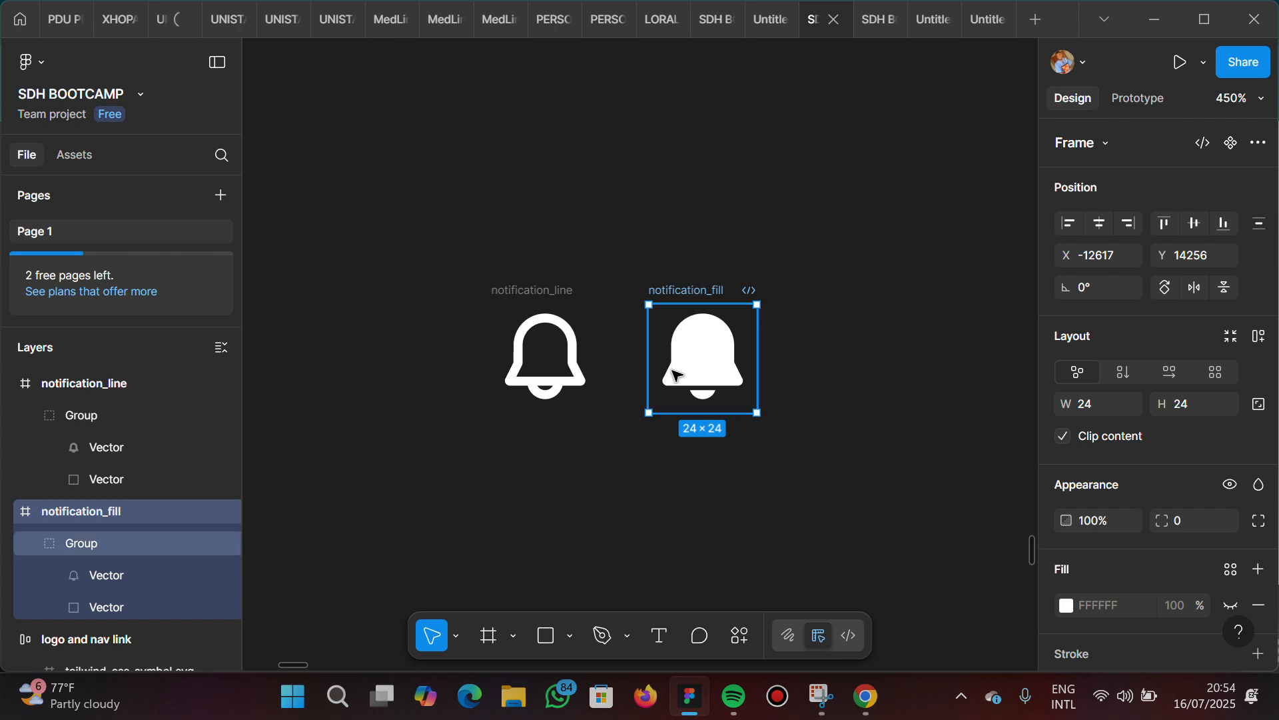
pyautogui.click(544, 356)
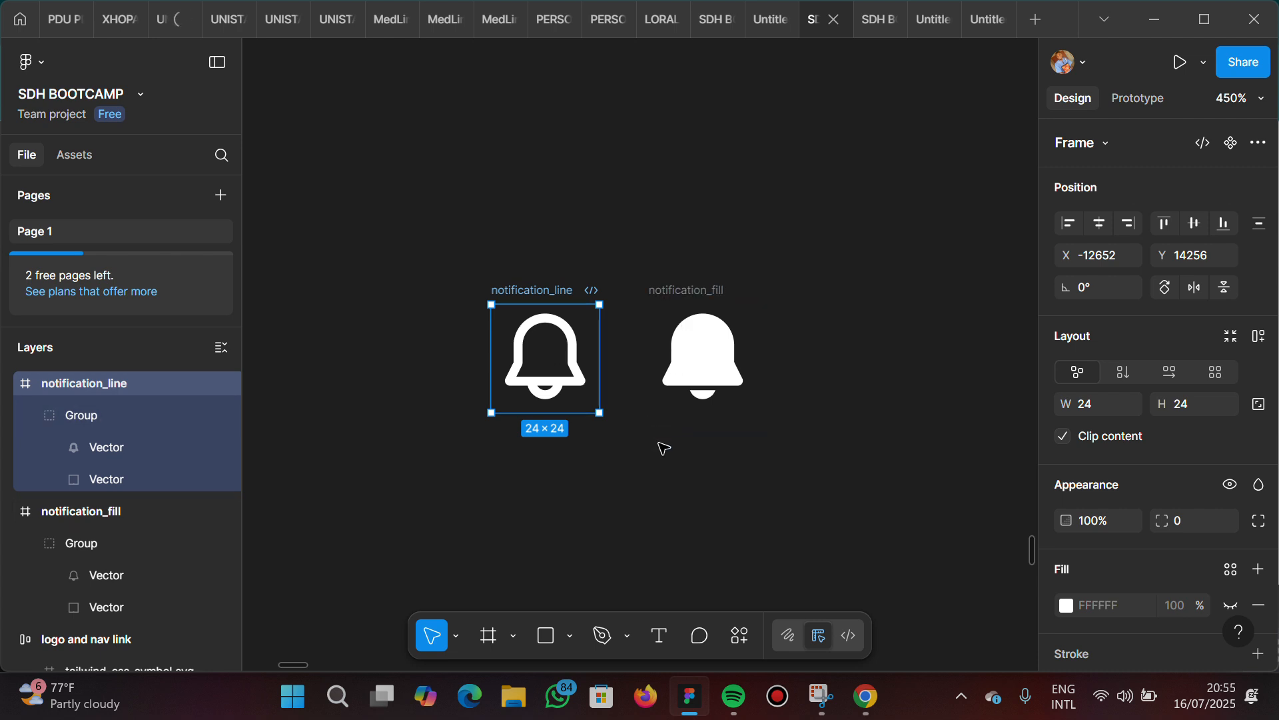
pyautogui.click(689, 301)
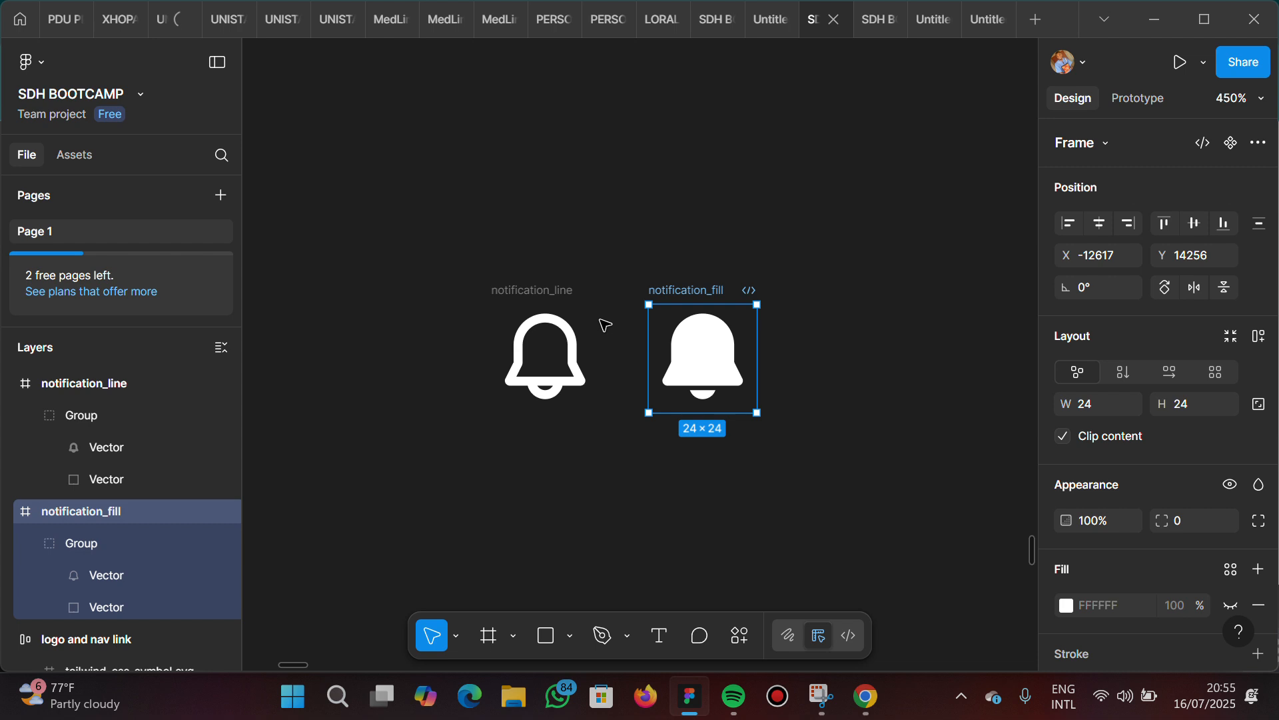
pyautogui.click(554, 293)
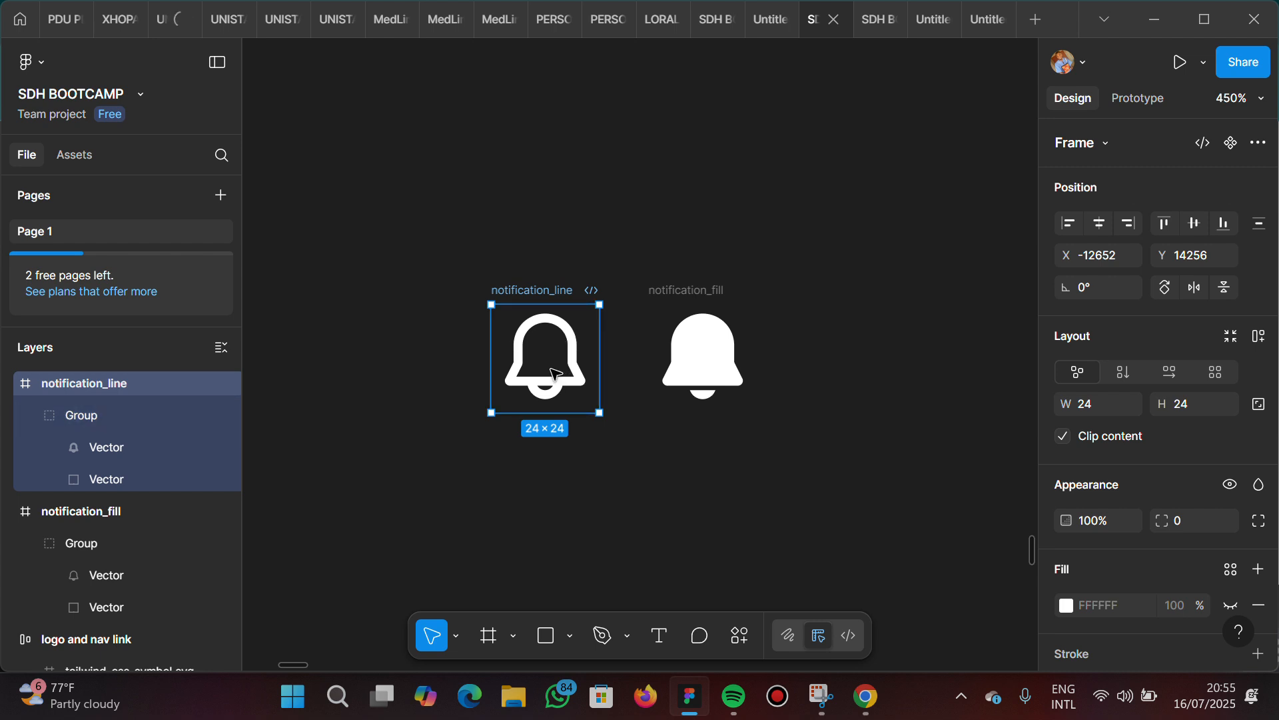
pyautogui.click(688, 297)
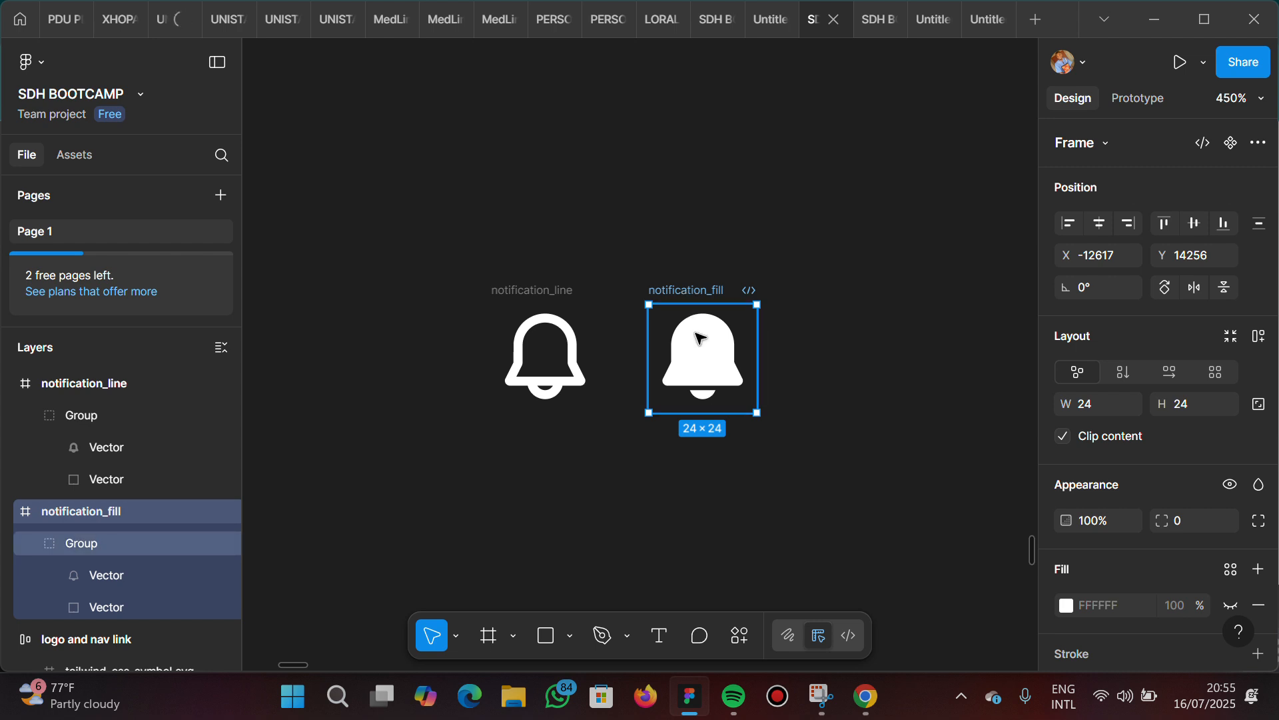
pyautogui.click(555, 293)
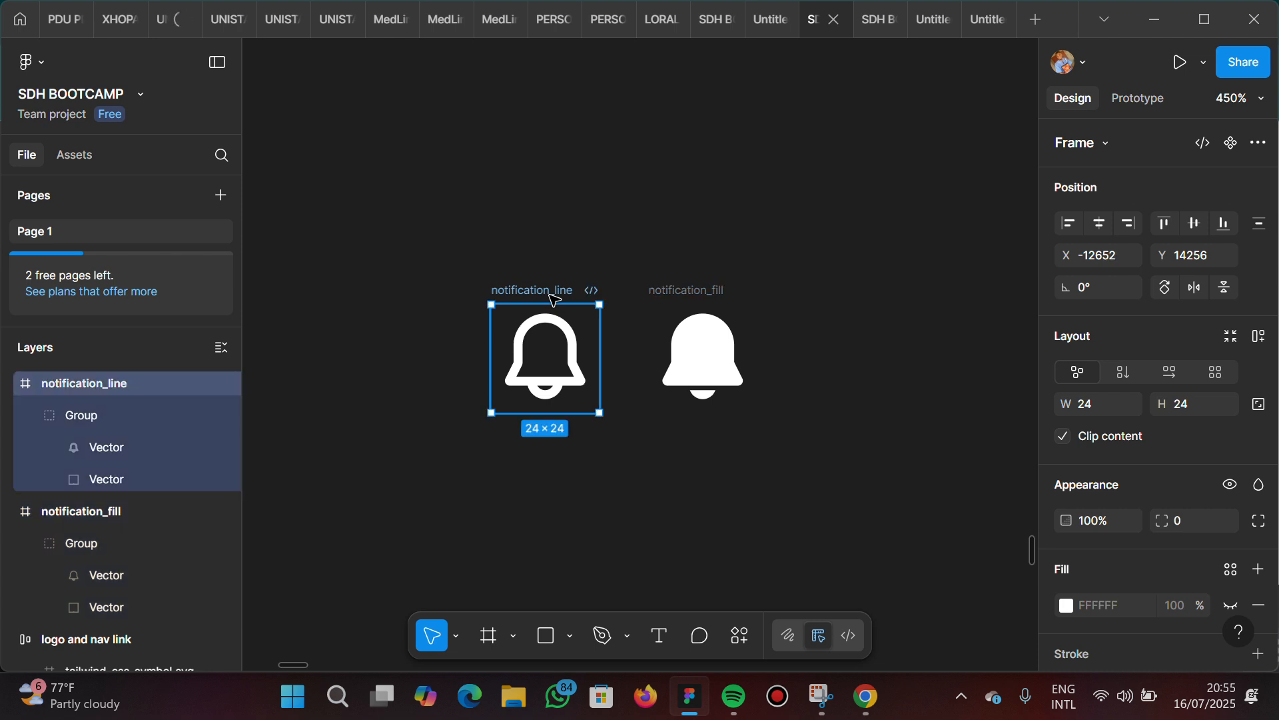
pyautogui.click(625, 275)
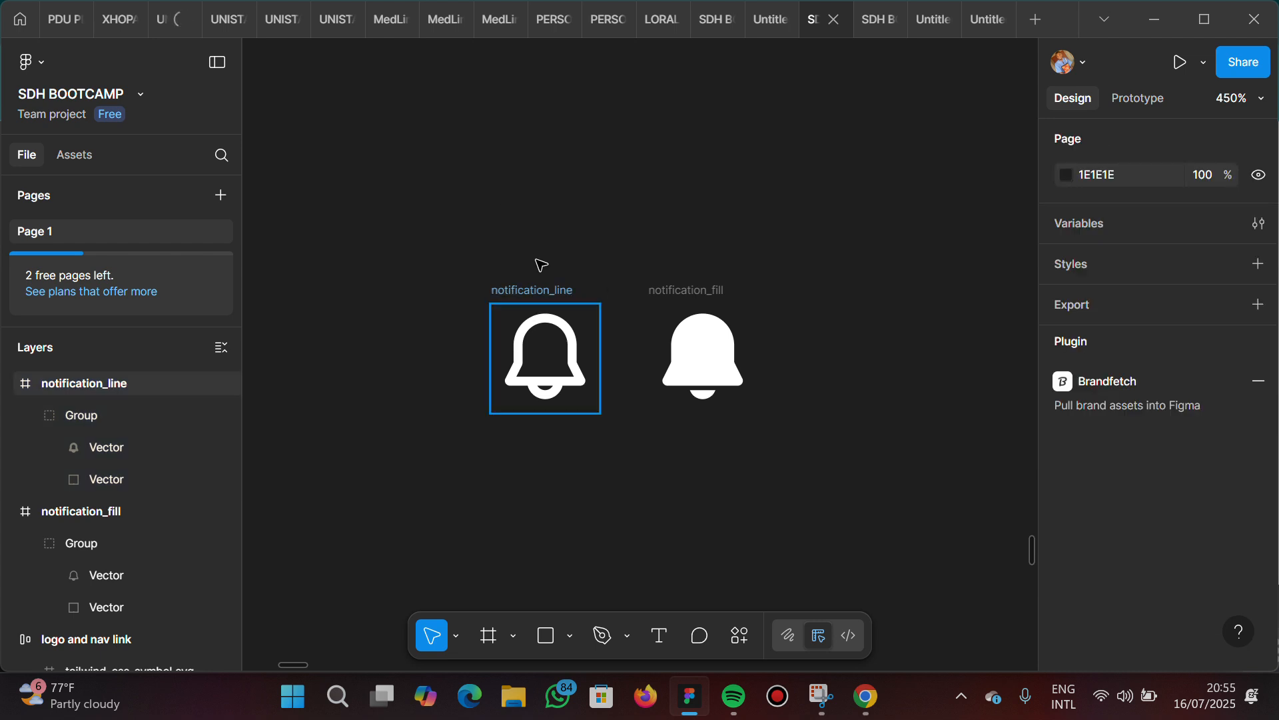
# Delete the filled notification bell and move the outlined one farther from the Calendar link, to X -12607, Y 14248
pyautogui.click(686, 293)
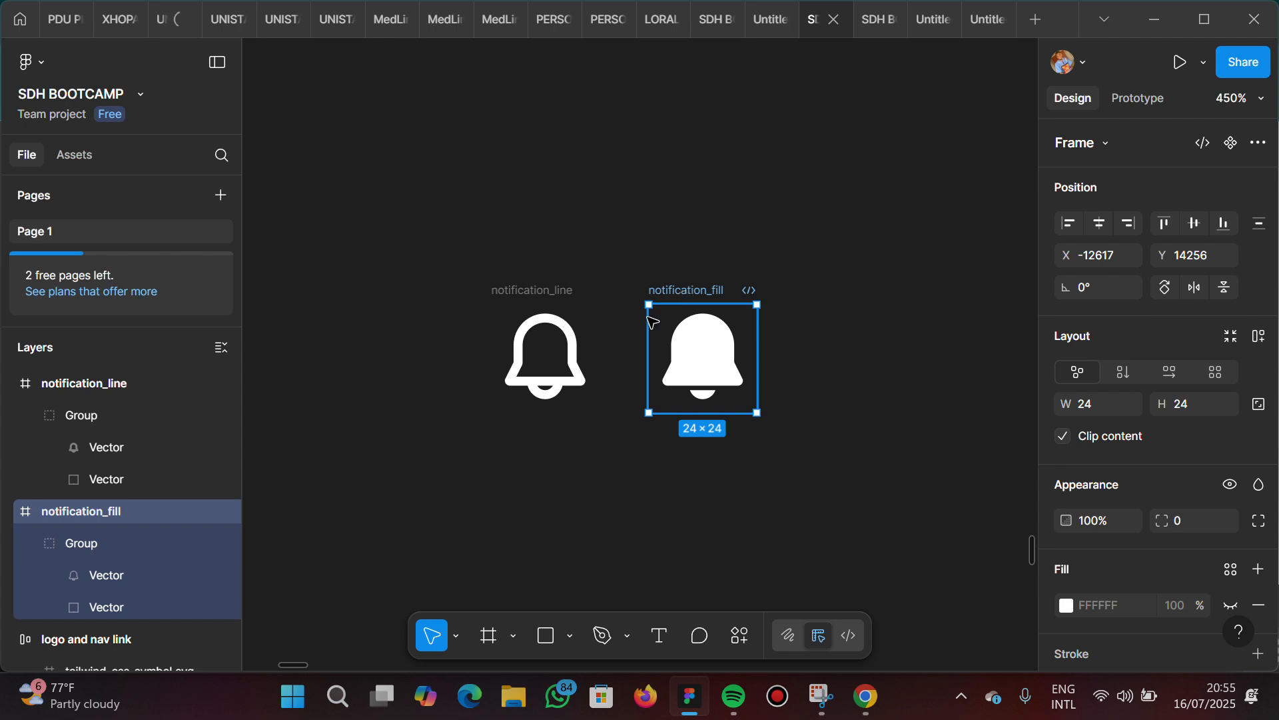
pyautogui.press('Delete')
pyautogui.scroll(-5, 593, 324)
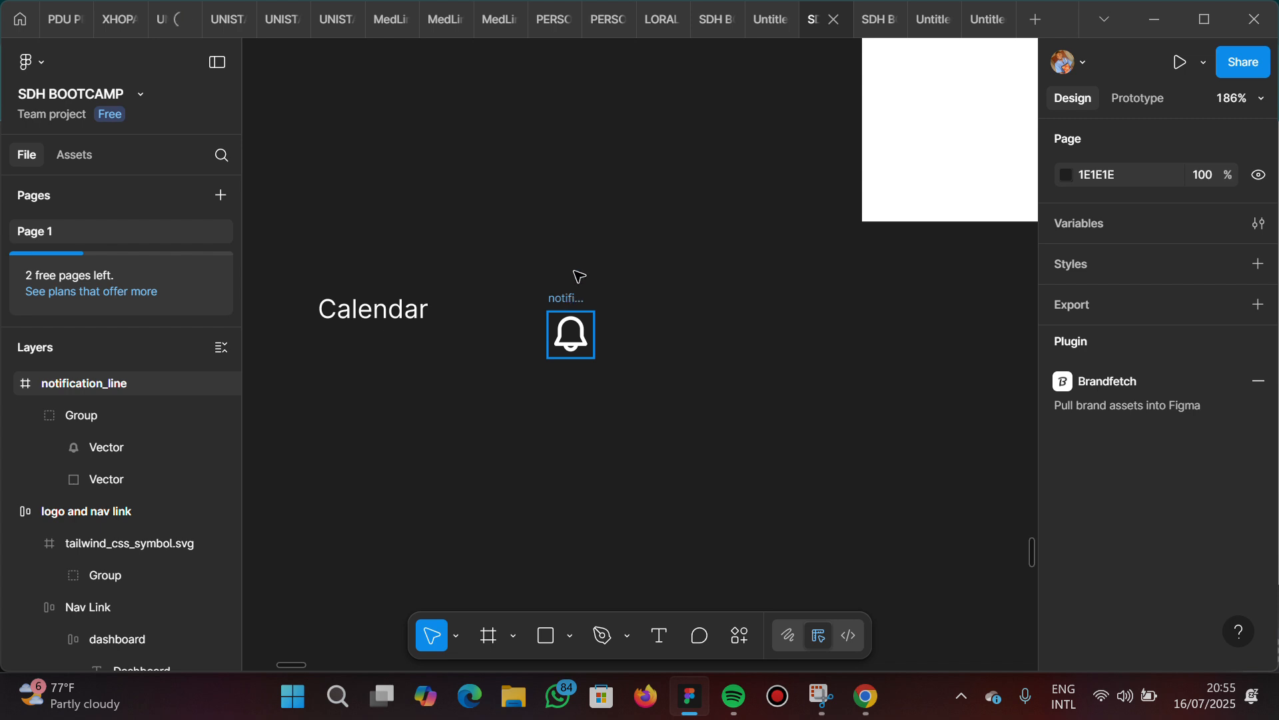
pyautogui.click(588, 288)
pyautogui.moveTo(588, 288); pyautogui.dragTo(655, 284)
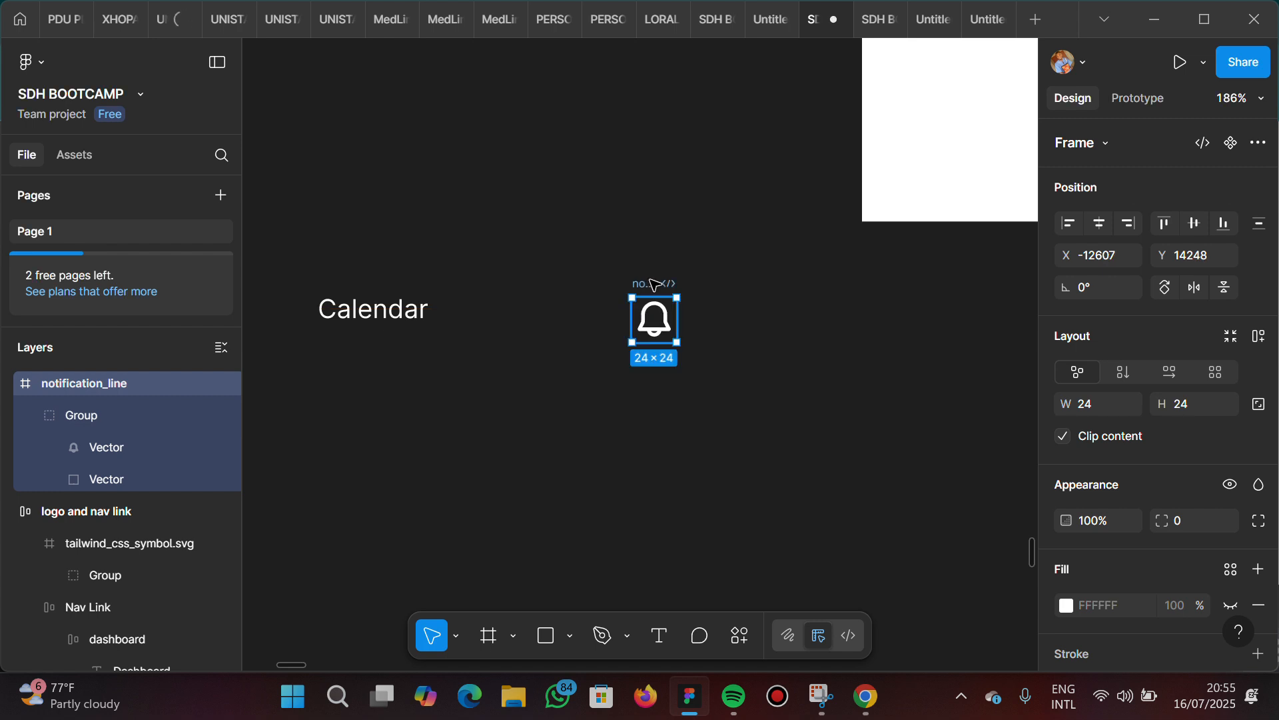
# Check the bell in the reference navbar and recolor the outlined bell with the light grey D9D9D9 page color
pyautogui.scroll(-3, 655, 284)
pyautogui.scroll(-3, 653, 285)
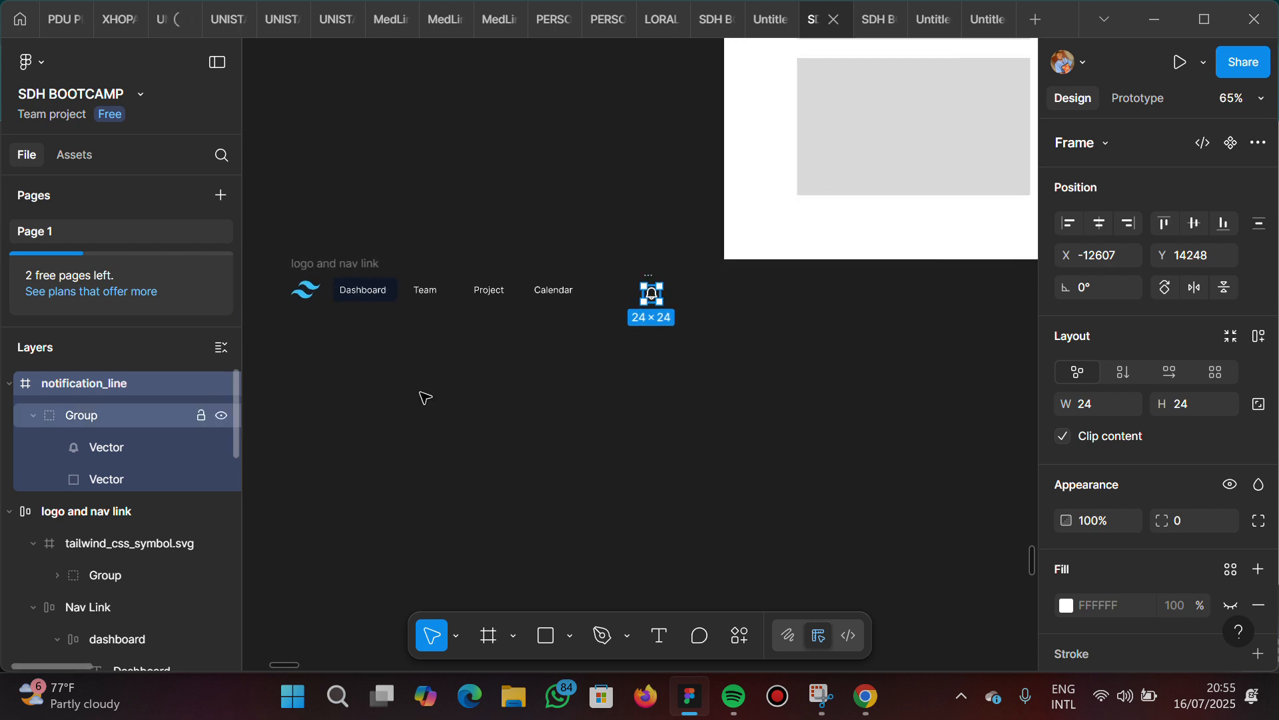
pyautogui.hscroll(-5, 422, 397)
pyautogui.hscroll(-2, 423, 398)
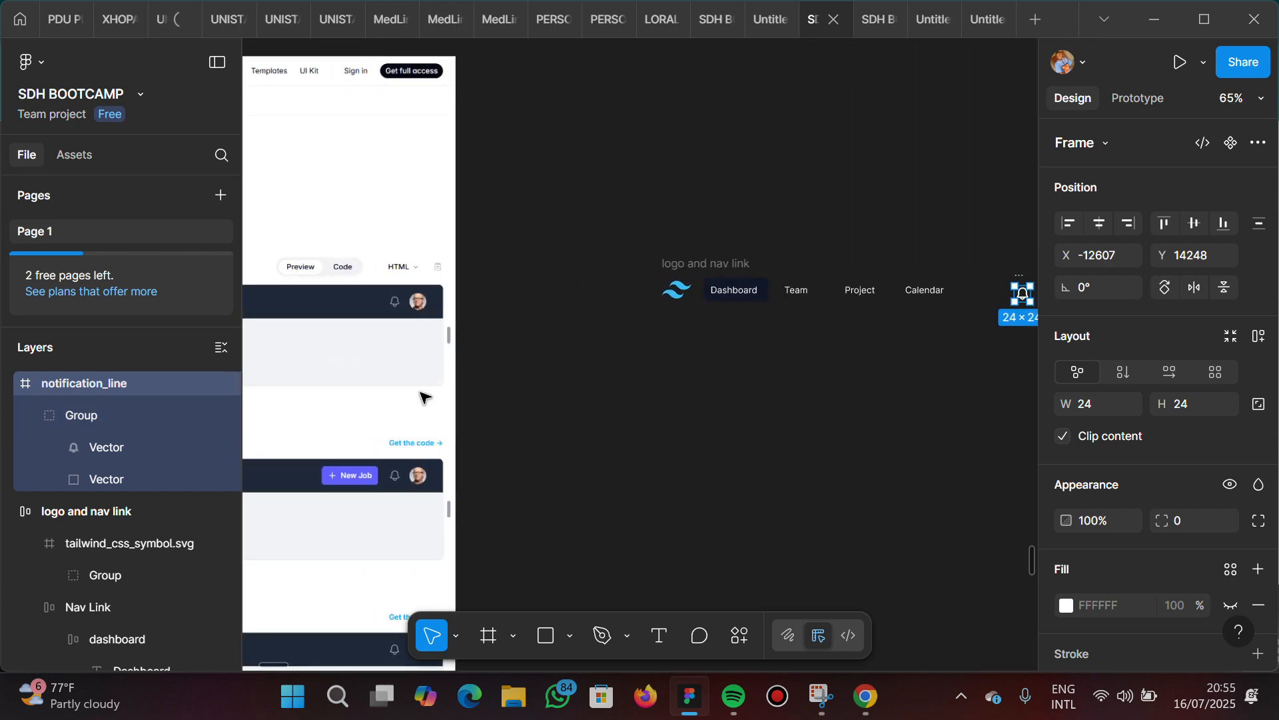
pyautogui.hscroll(8, 703, 383)
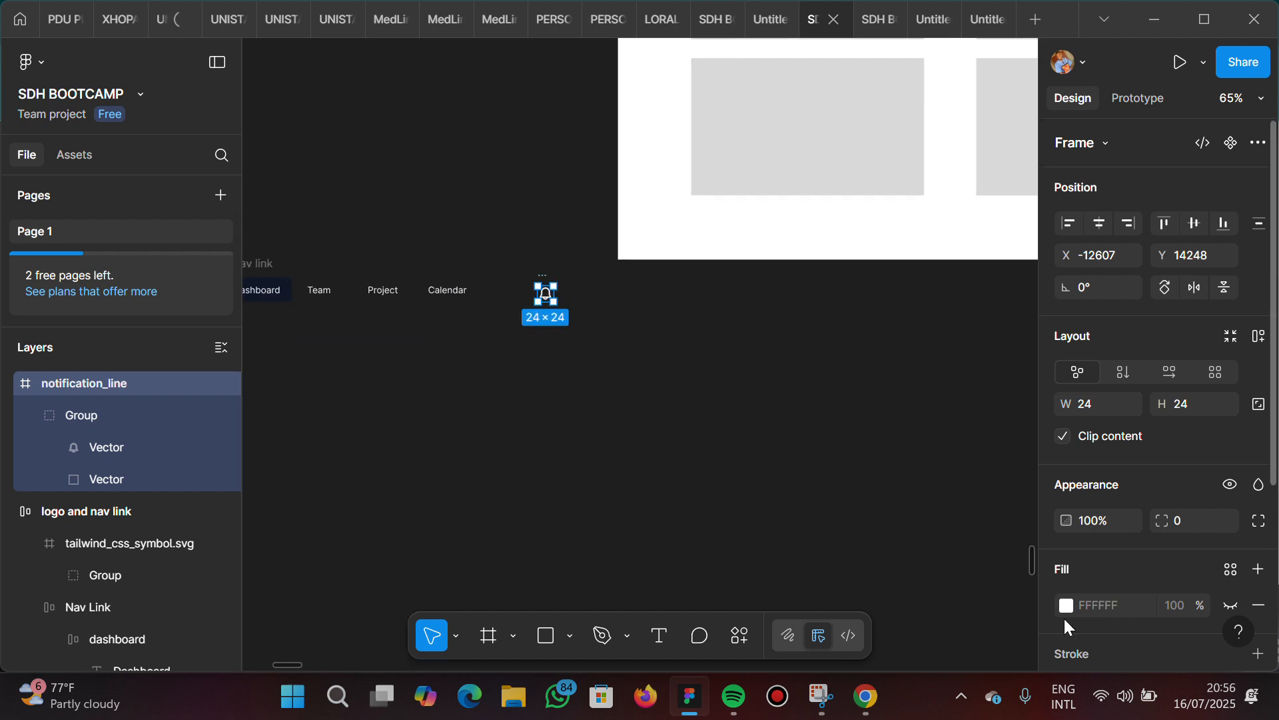
pyautogui.scroll(-3, 1064, 617)
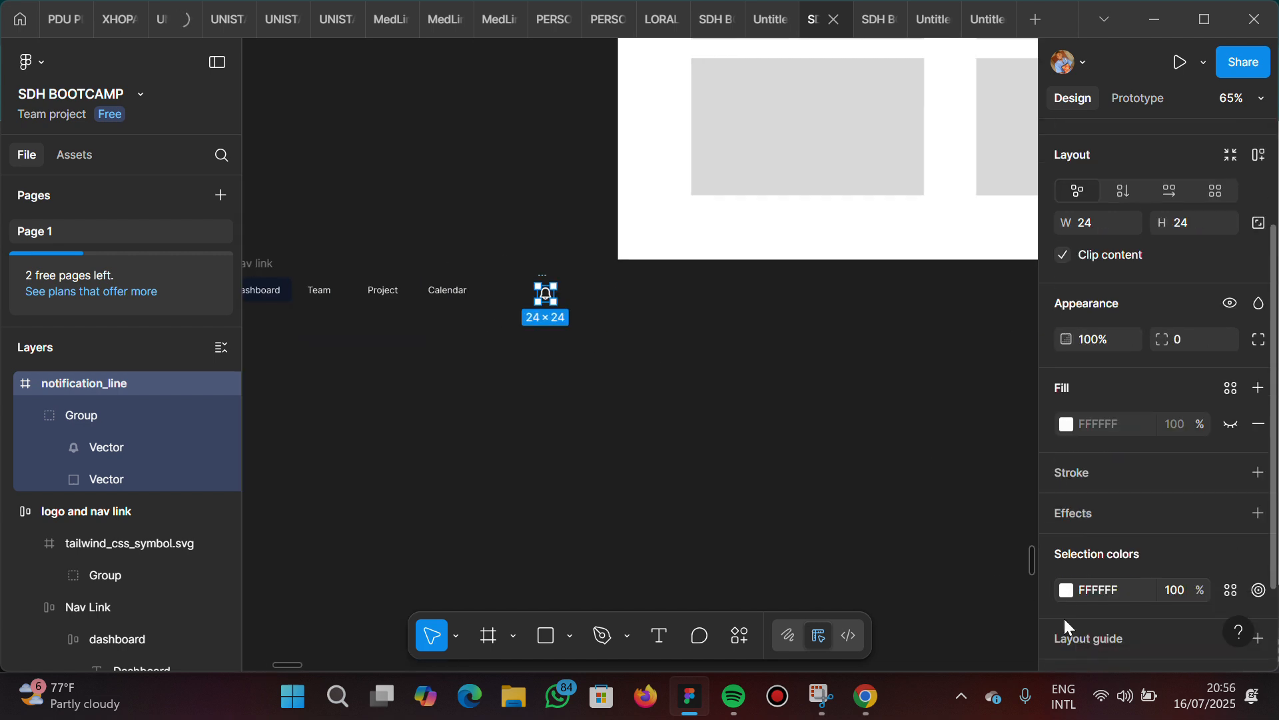
pyautogui.click(1066, 584)
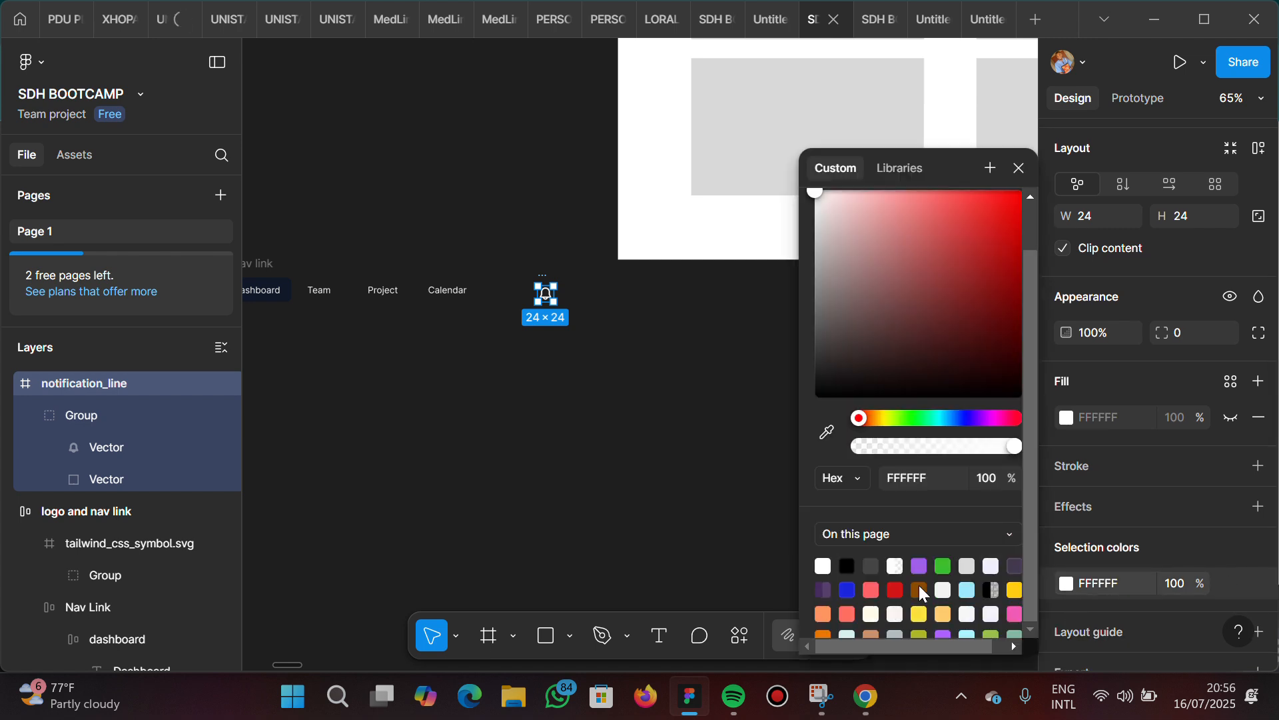
pyautogui.click(968, 567)
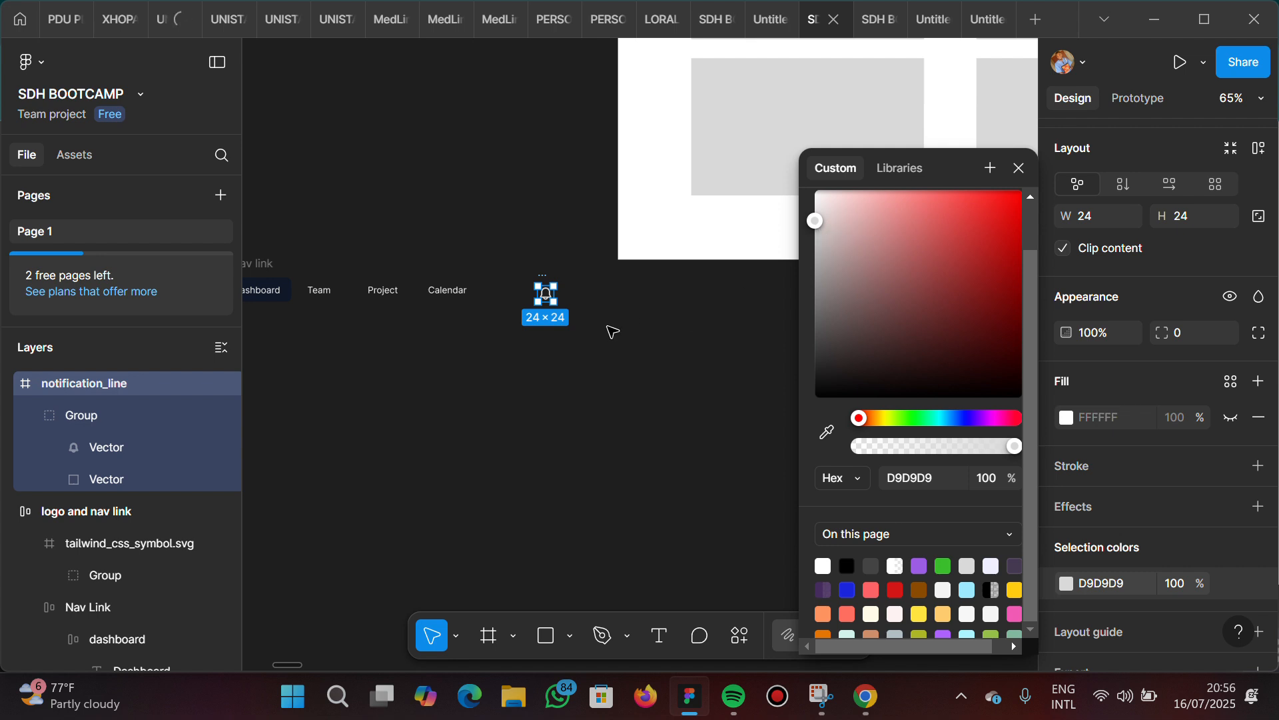
# Lighten the outlined bell's color to EAE3E3 in the color picker
pyautogui.scroll(3, 612, 331)
pyautogui.scroll(5, 612, 332)
pyautogui.hscroll(-4, 612, 331)
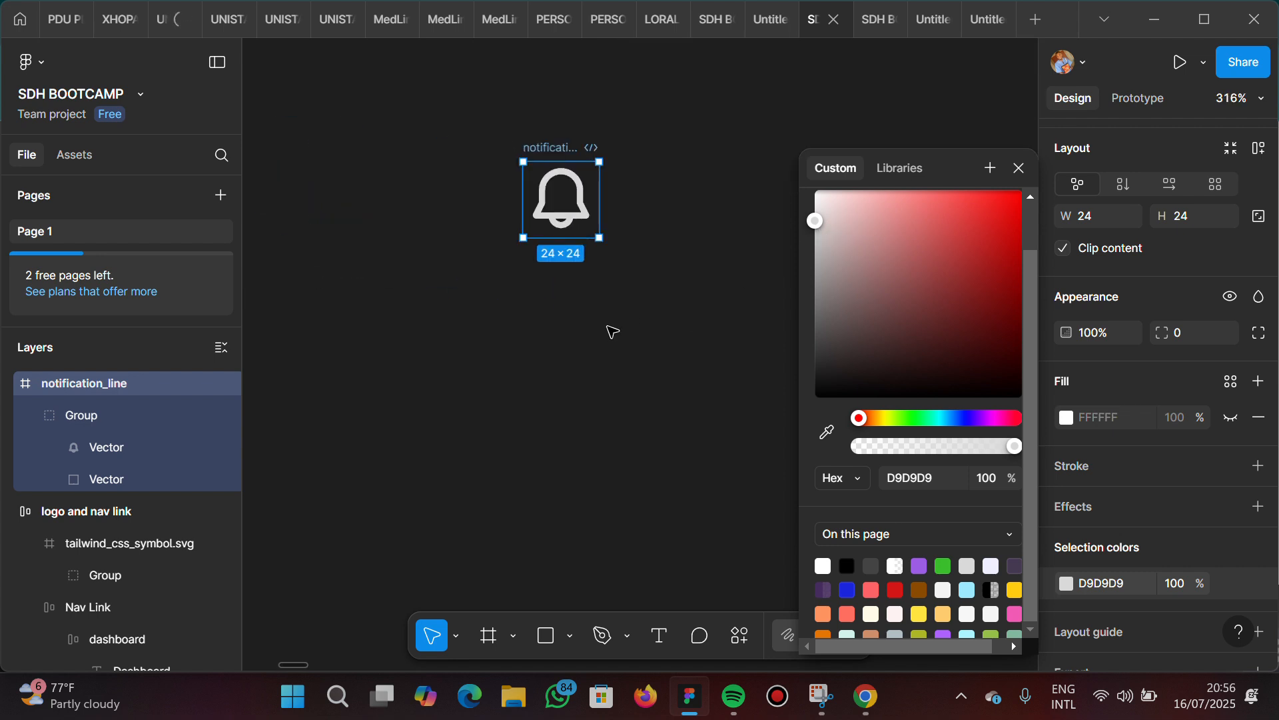
pyautogui.scroll(3, 612, 331)
pyautogui.scroll(3, 609, 331)
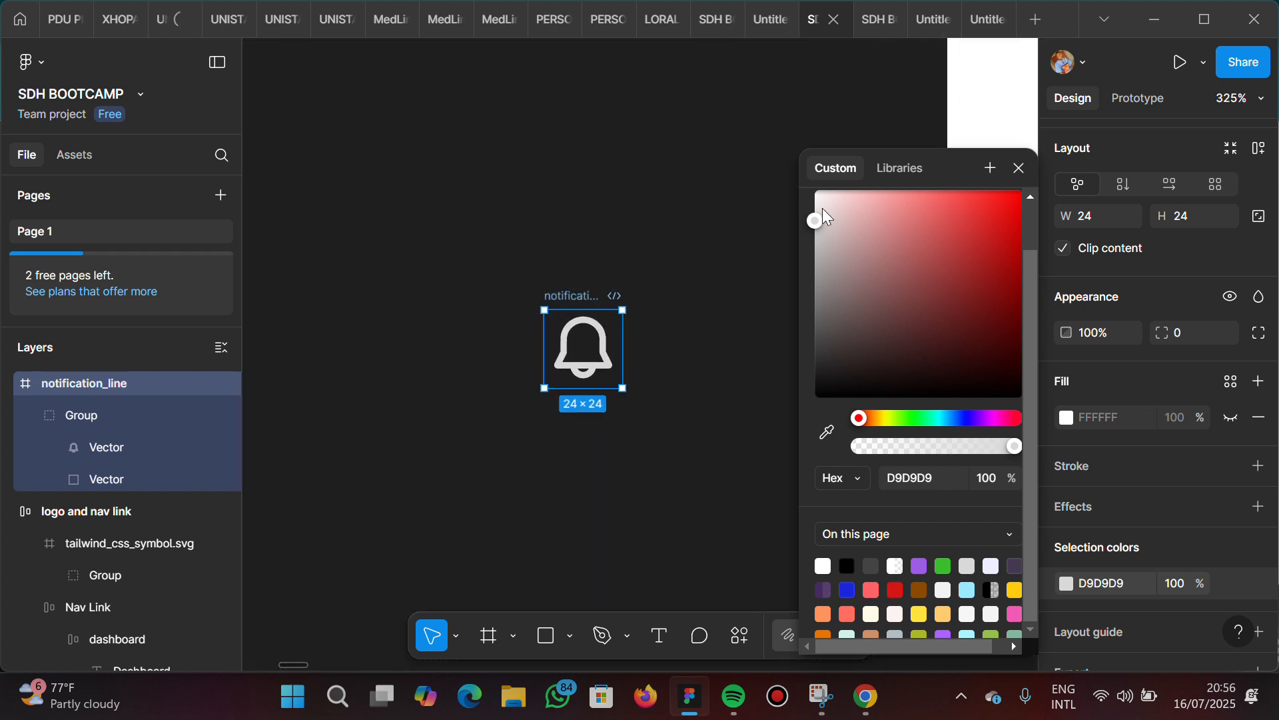
pyautogui.moveTo(811, 222)
pyautogui.mouseDown()
pyautogui.moveTo(816, 232)
pyautogui.moveTo(817, 206)
pyautogui.mouseUp()
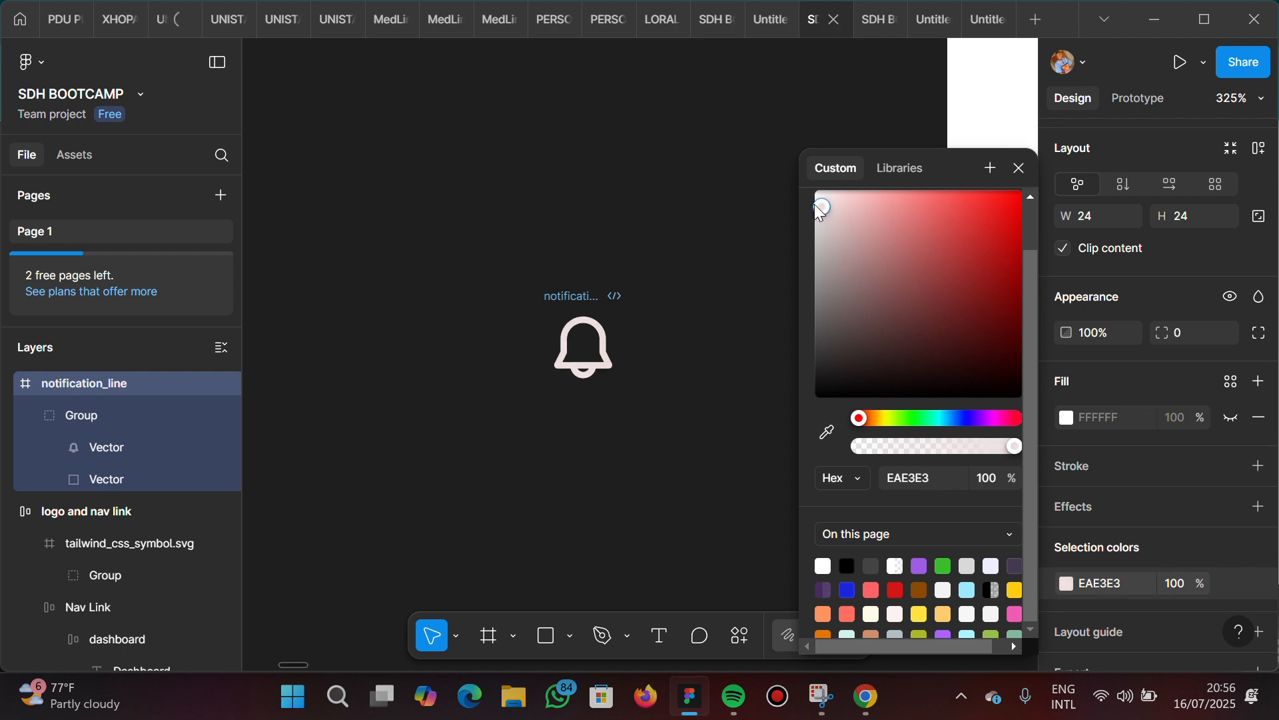
# Review the recolored bell alongside the logo and nav links
pyautogui.scroll(-5, 543, 318)
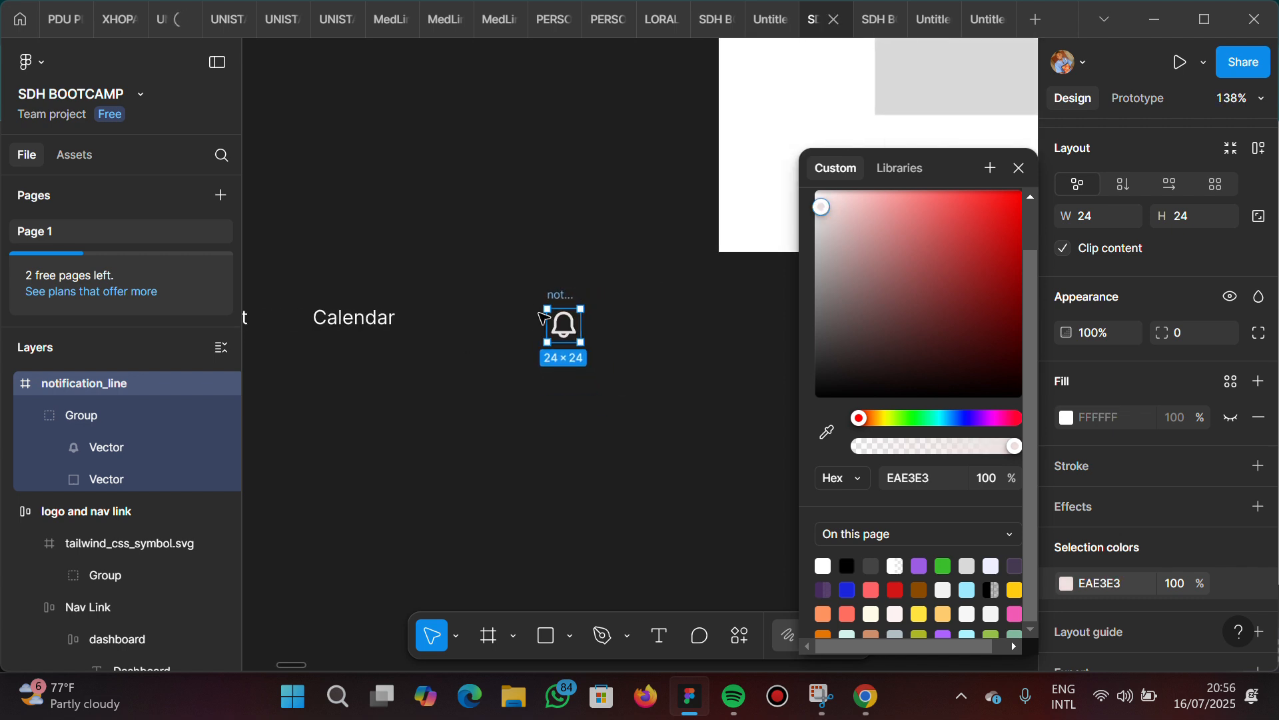
pyautogui.scroll(-2, 543, 318)
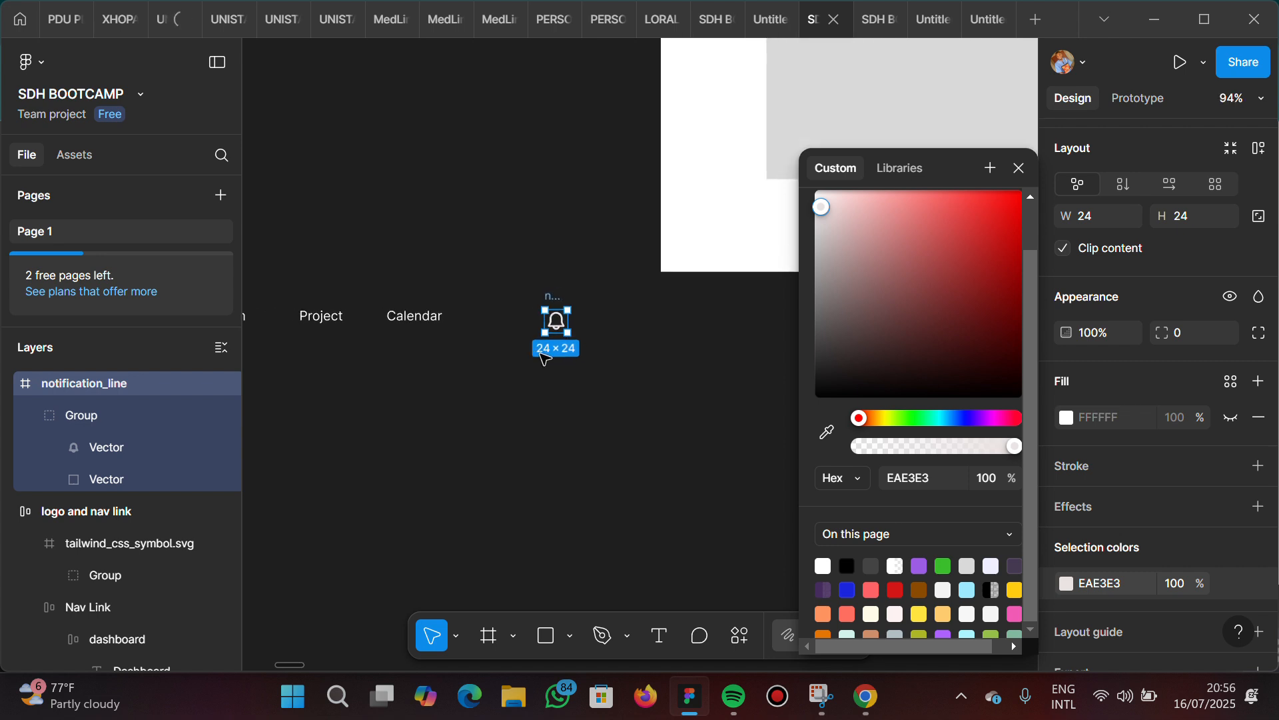
pyautogui.hscroll(-1, 545, 359)
pyautogui.hscroll(-2, 545, 359)
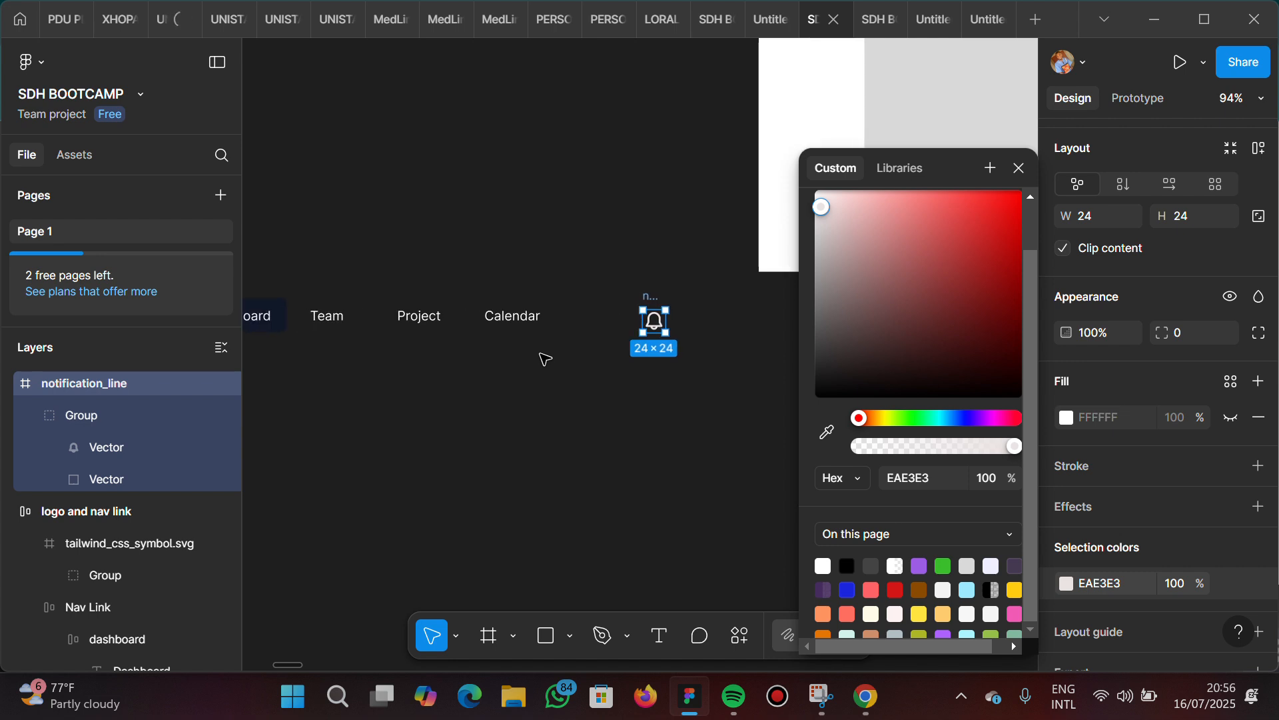
pyautogui.scroll(-1, 545, 359)
pyautogui.scroll(-1, 545, 358)
pyautogui.hscroll(-10, 545, 359)
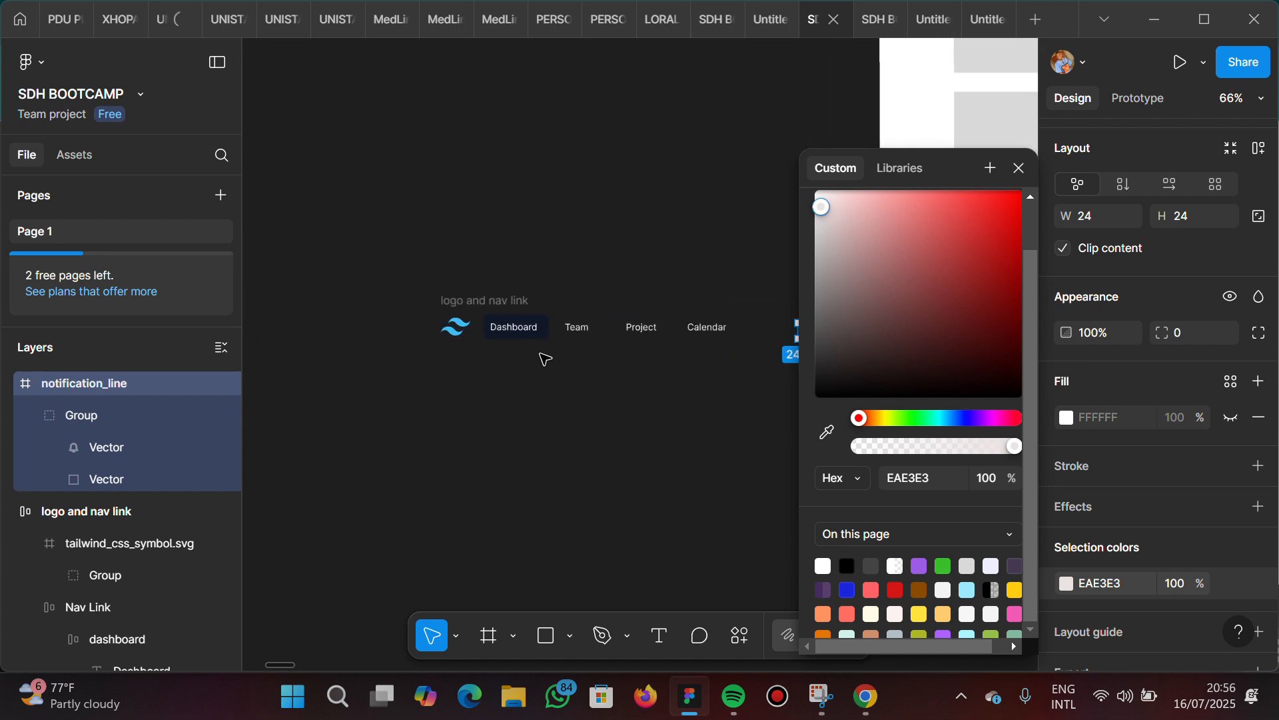
# Examine the bell and profile picture in the reference navbar and compare them with the rebuilt logo, nav links and bell
pyautogui.hscroll(-6, 545, 359)
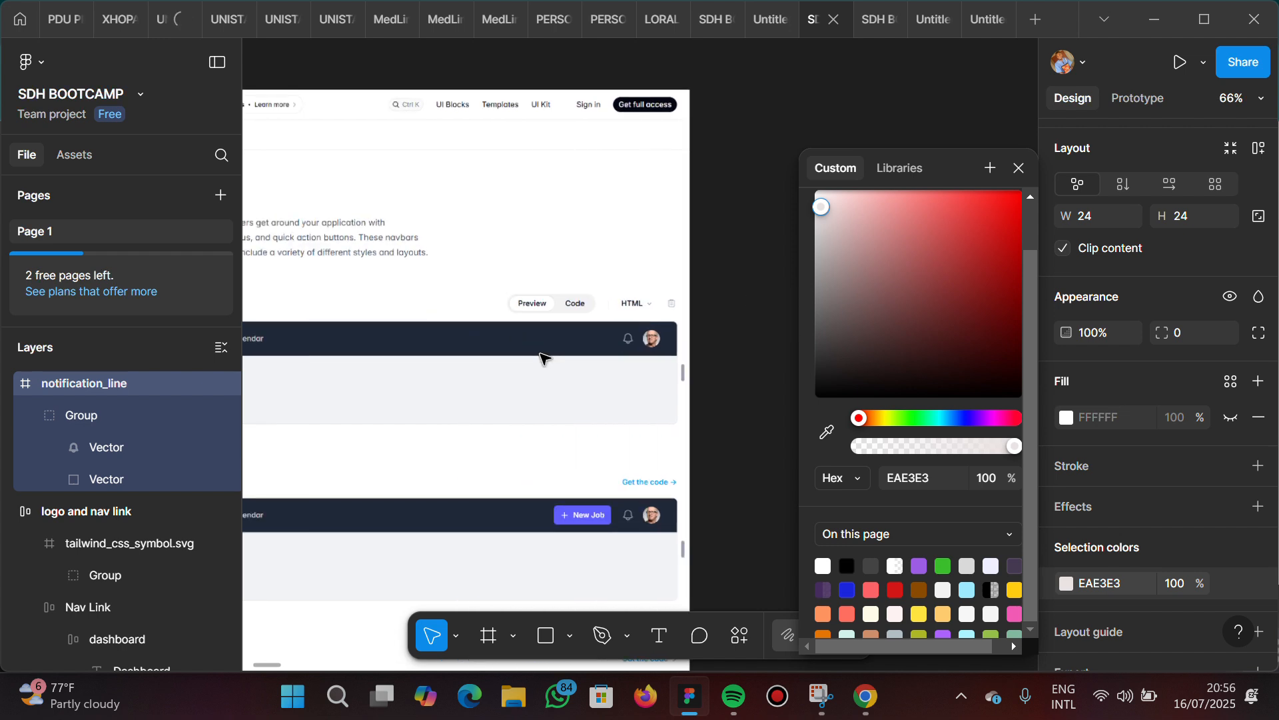
pyautogui.hscroll(6, 545, 359)
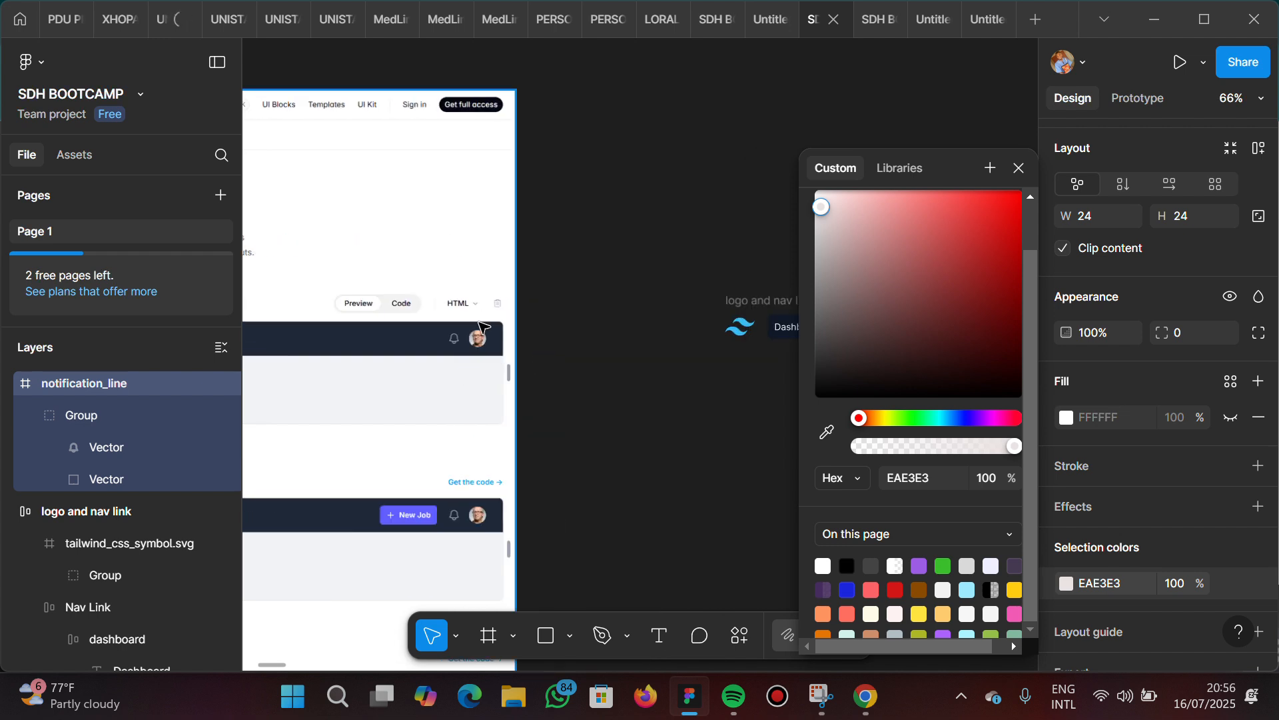
pyautogui.scroll(5, 484, 326)
pyautogui.scroll(2, 483, 327)
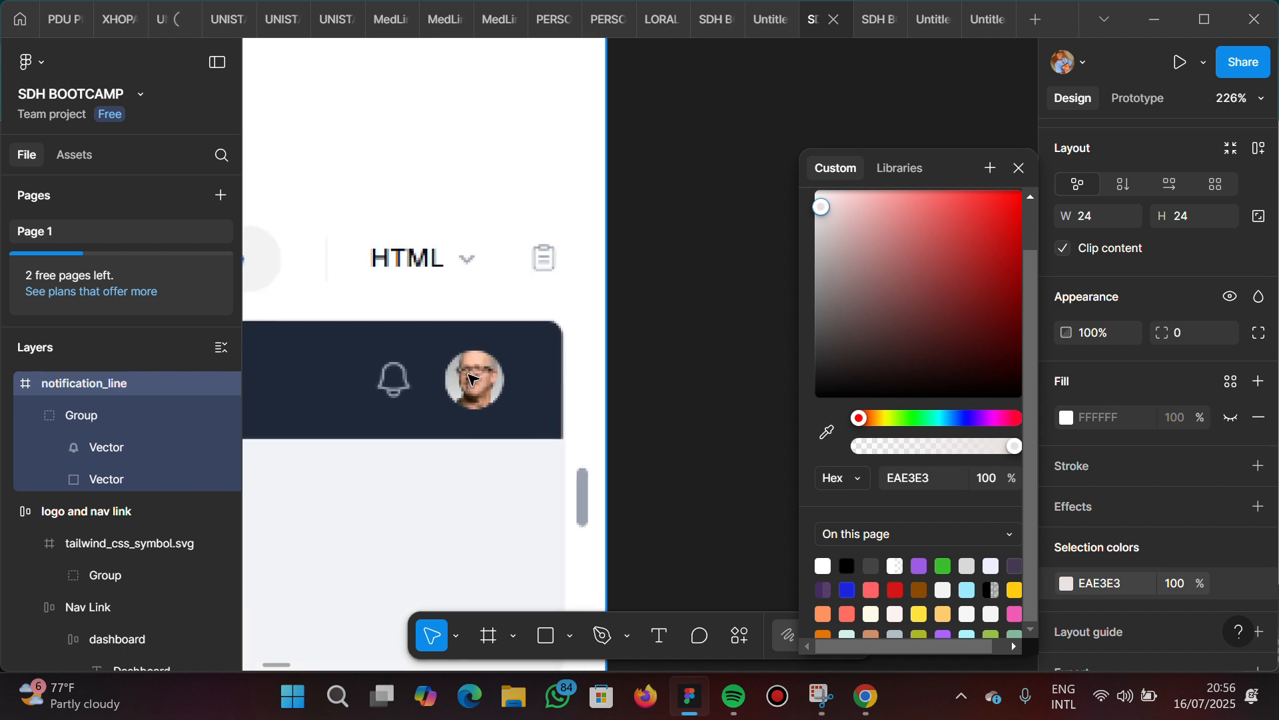
pyautogui.scroll(-5, 459, 385)
pyautogui.hscroll(8, 461, 385)
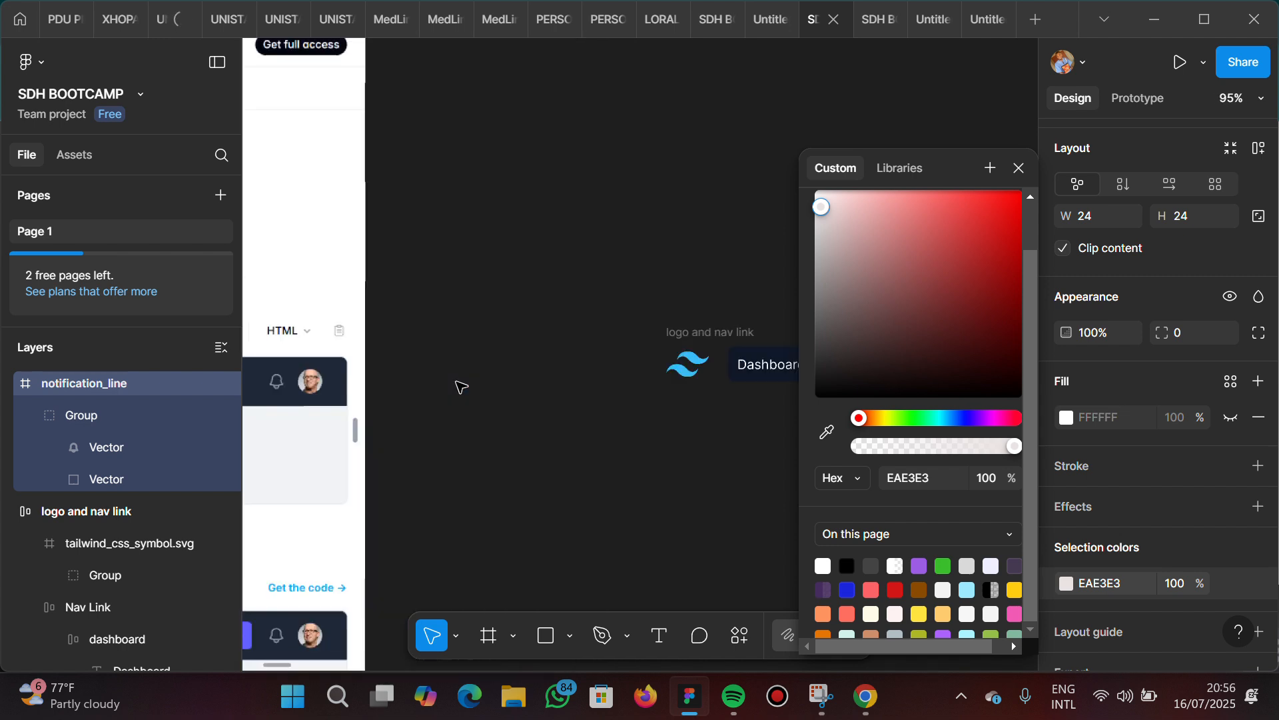
pyautogui.hscroll(5, 461, 386)
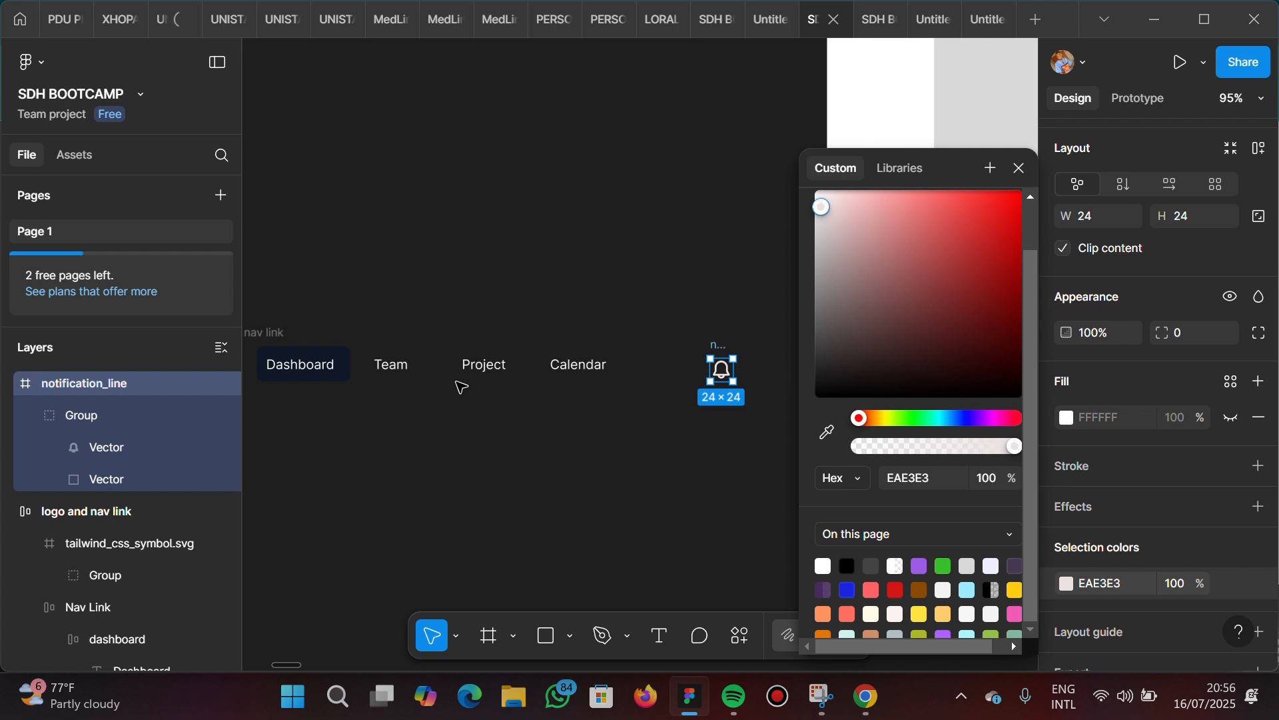
pyautogui.hscroll(1, 546, 379)
pyautogui.hscroll(4, 666, 367)
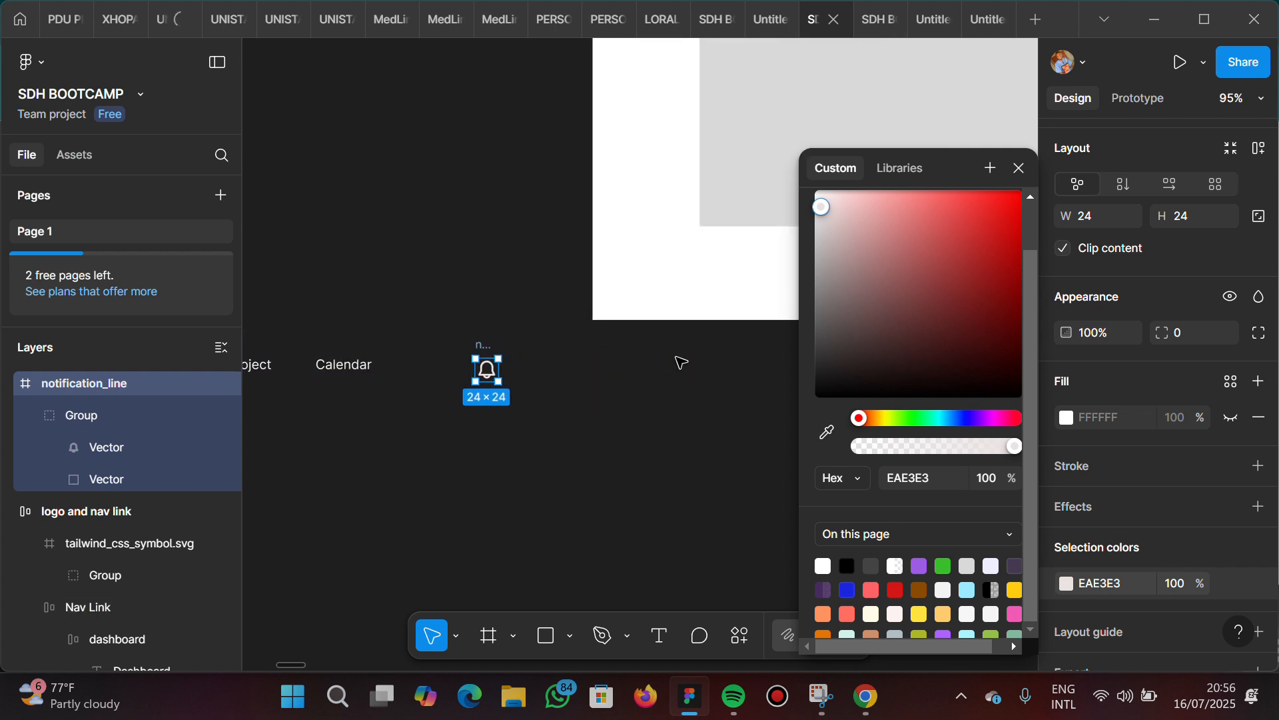
# Draw a new frame about 26 × 20 on the empty canvas to the right of the notification bell
pyautogui.click(602, 409)
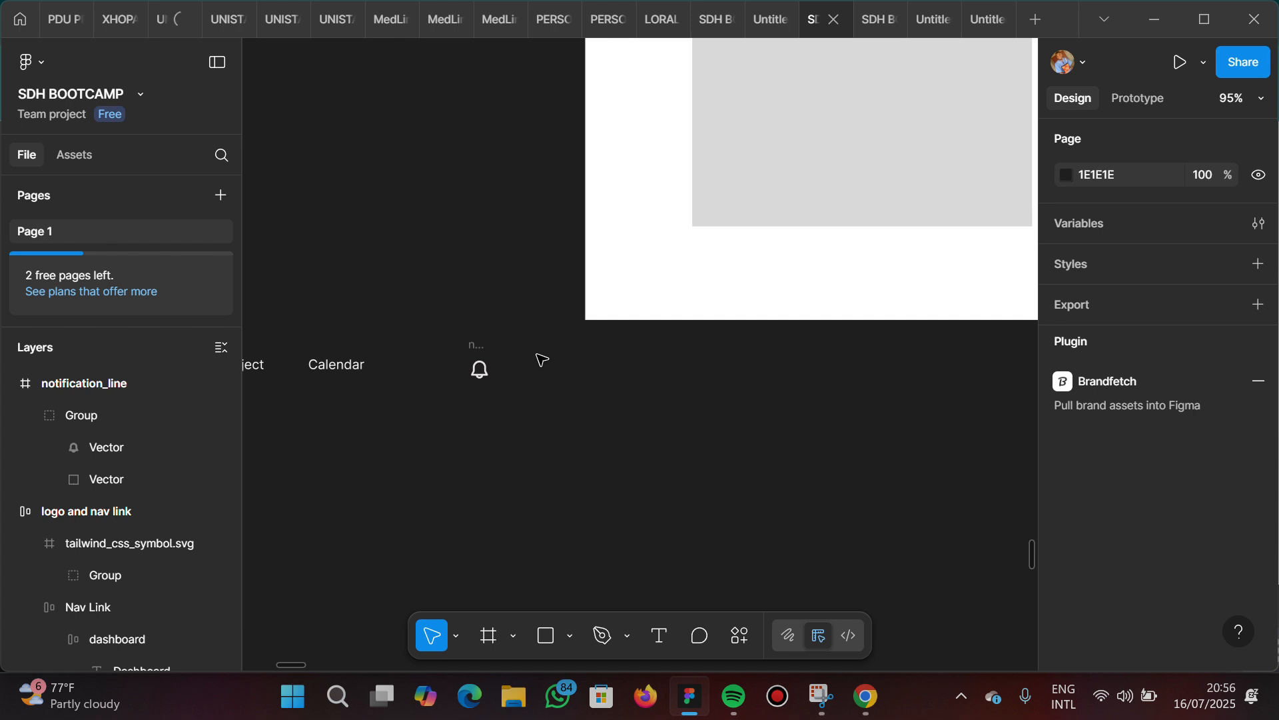
pyautogui.scroll(5, 576, 463)
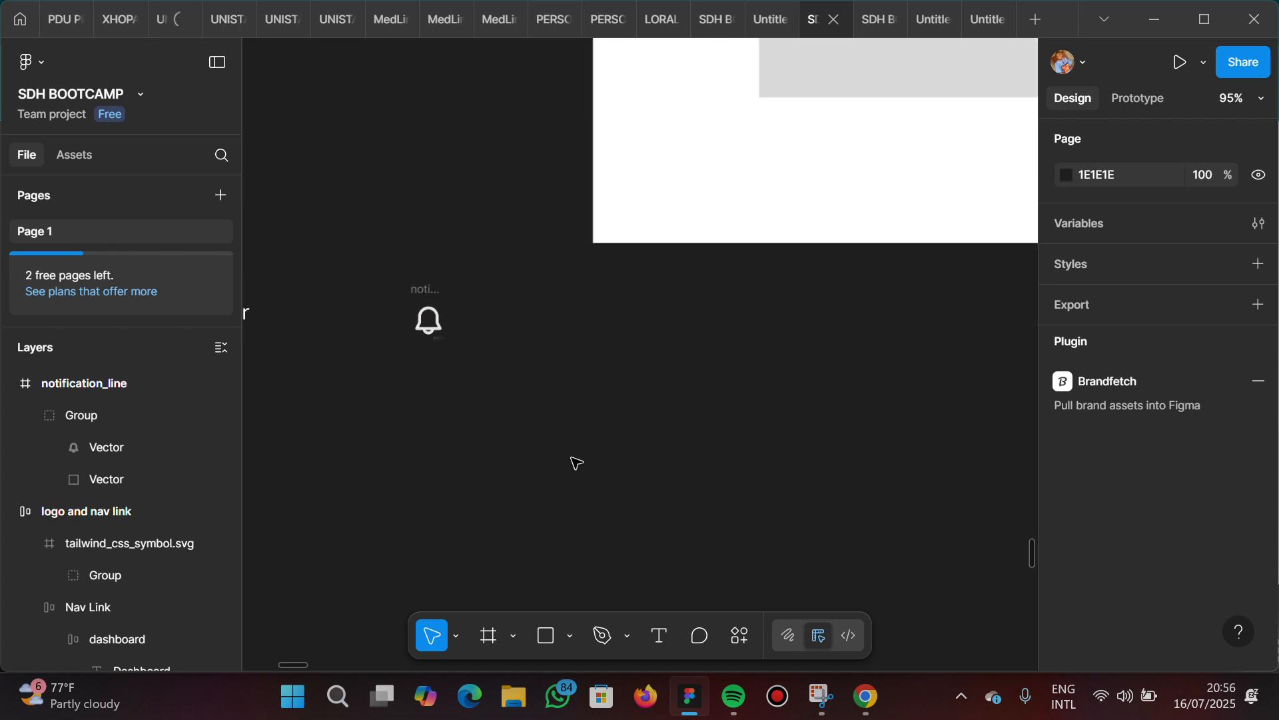
pyautogui.press('f')
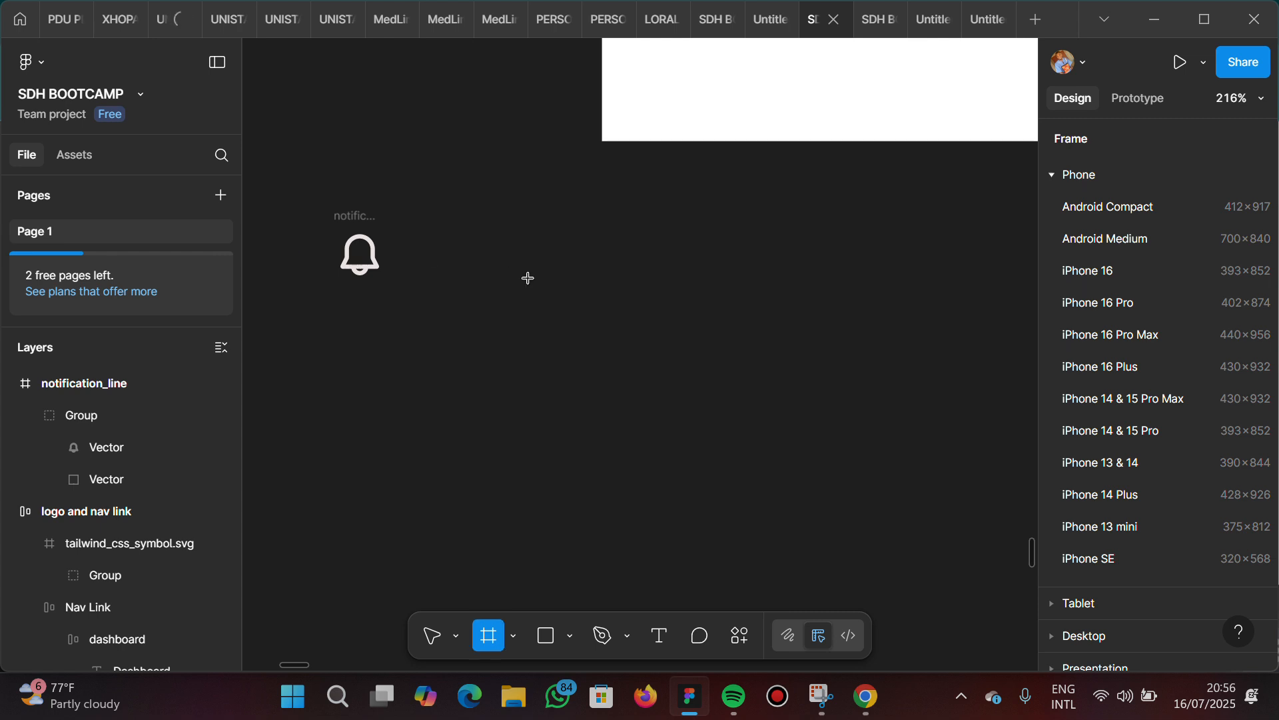
pyautogui.moveTo(477, 245); pyautogui.dragTo(534, 289)
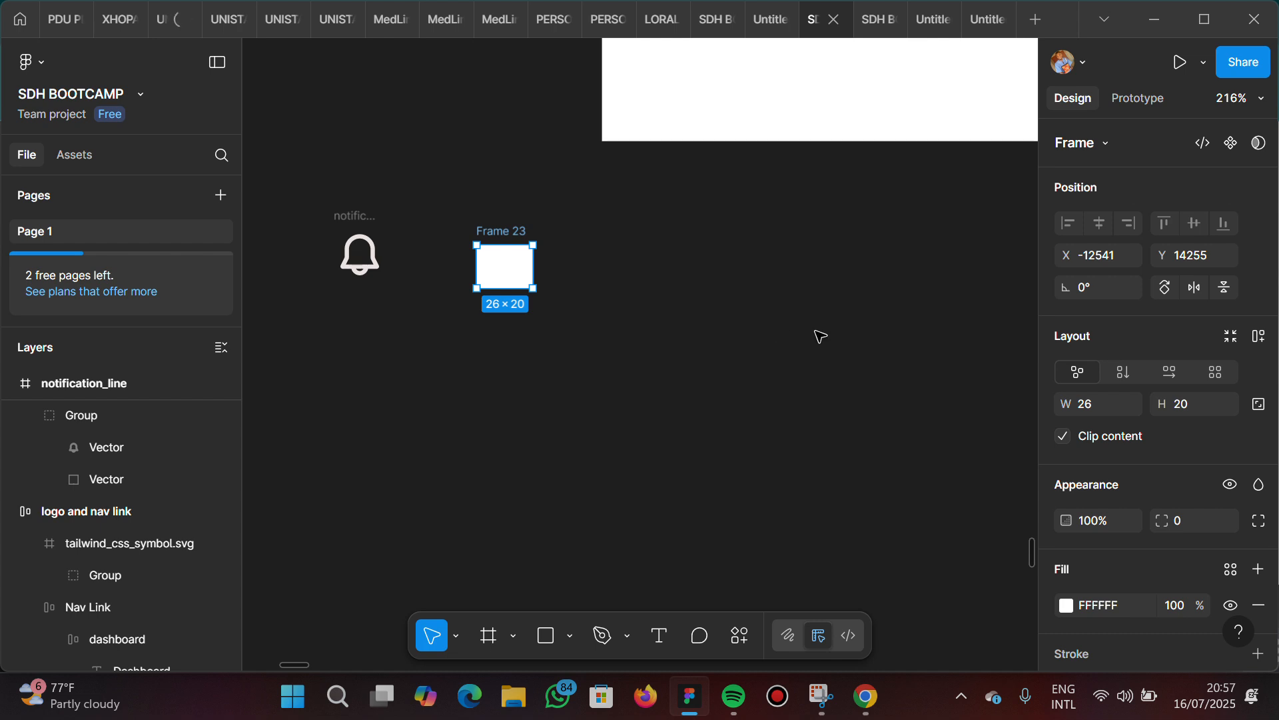
# Set the new frame's width and height to 24 each
pyautogui.click(1089, 403)
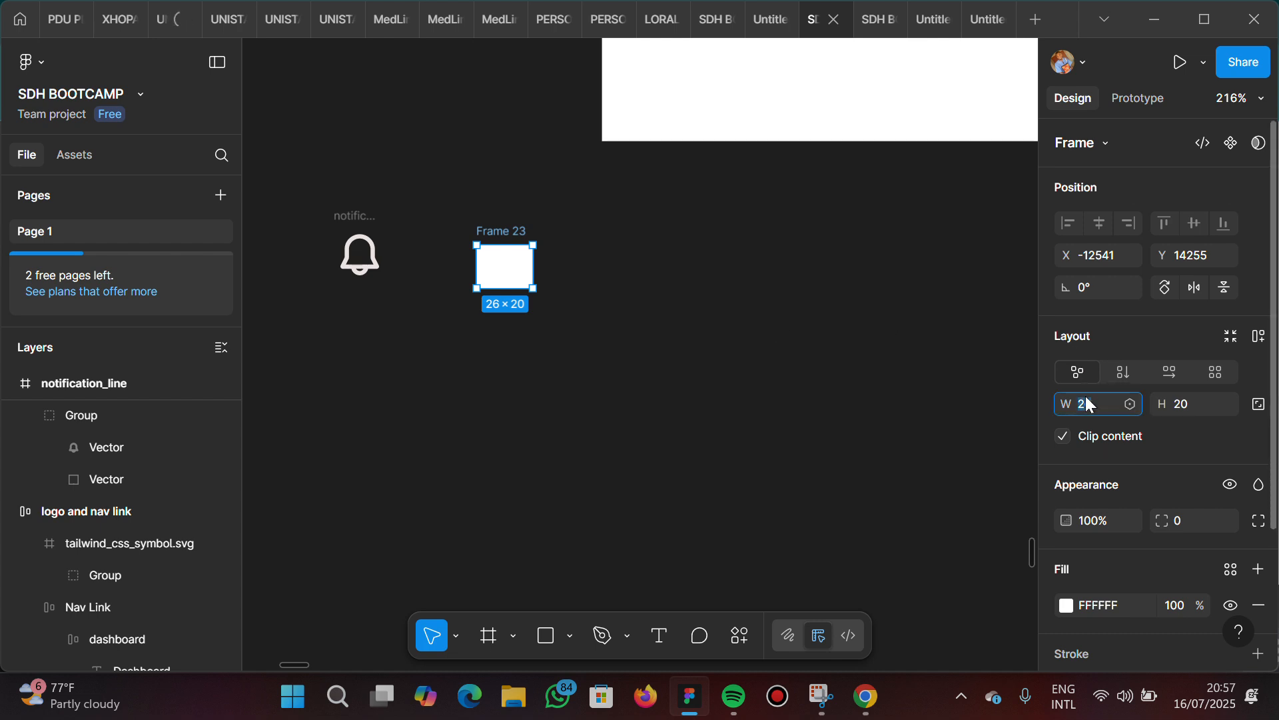
pyautogui.write('24')
pyautogui.press('Return')
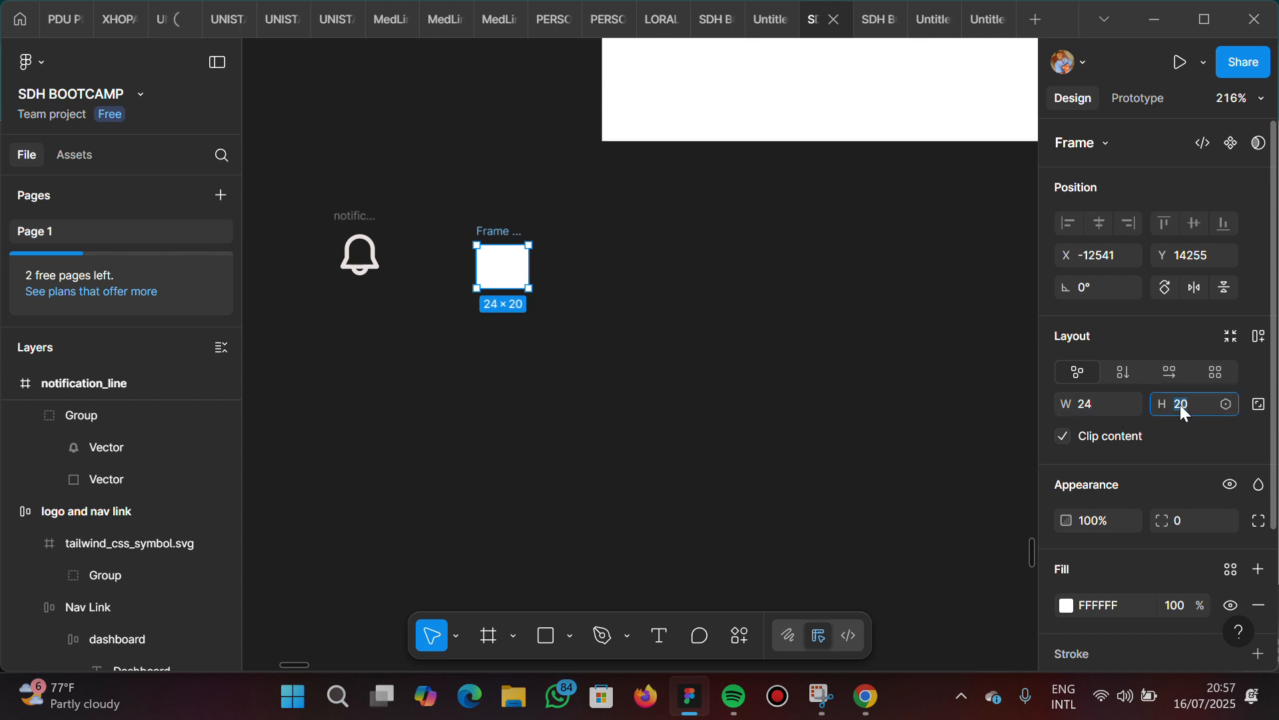
pyautogui.write('24')
pyautogui.press('Return')
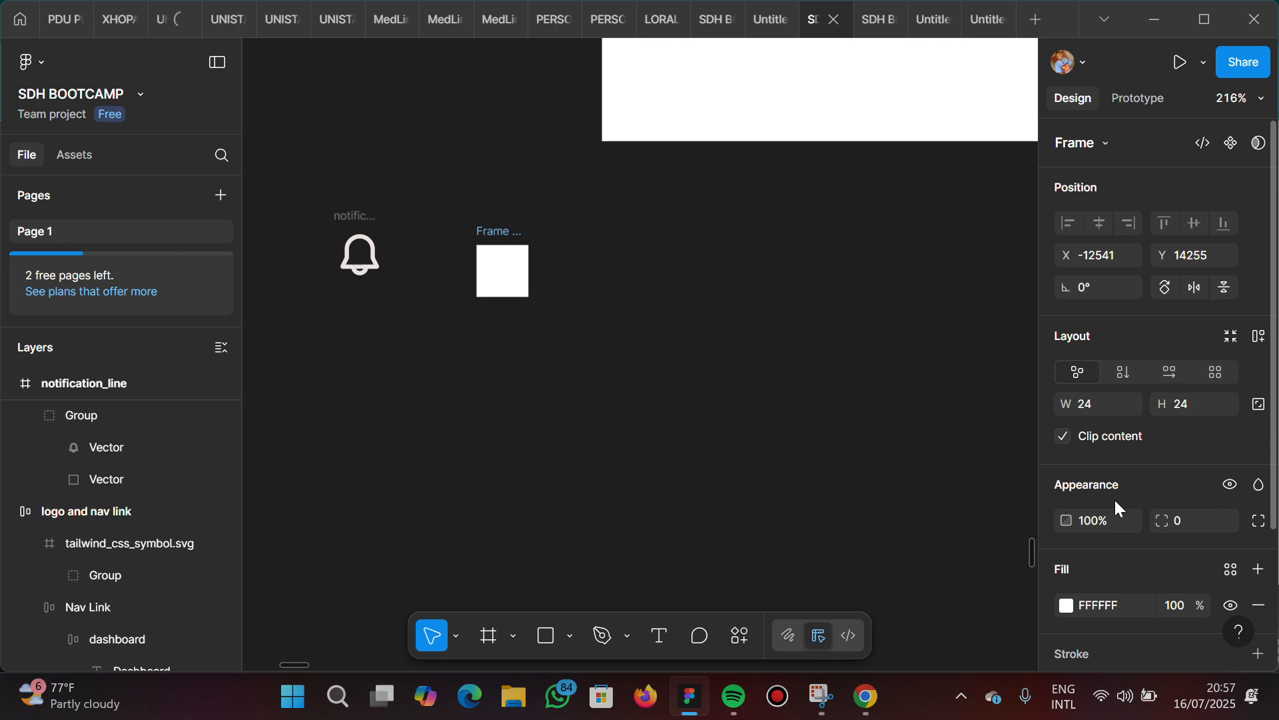
# Round the 24 × 24 frame into a circle with a corner radius of 100
pyautogui.click(1193, 517)
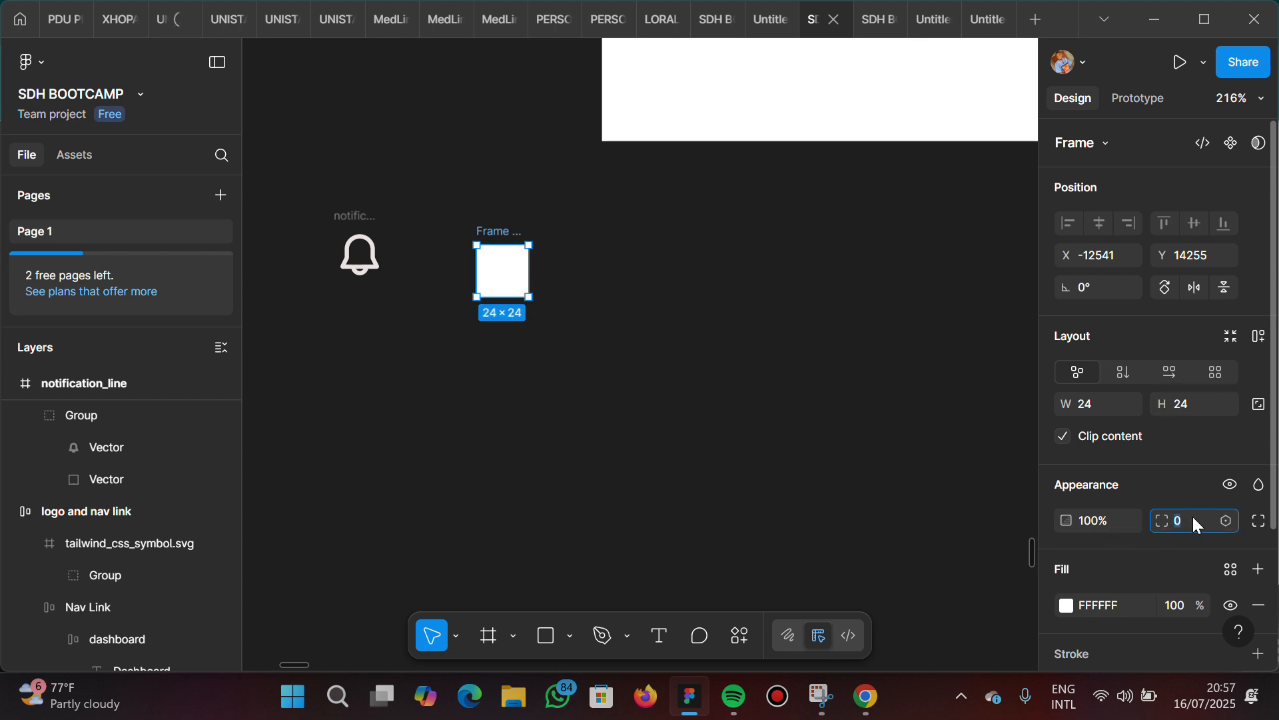
pyautogui.write('100')
pyautogui.press('Return')
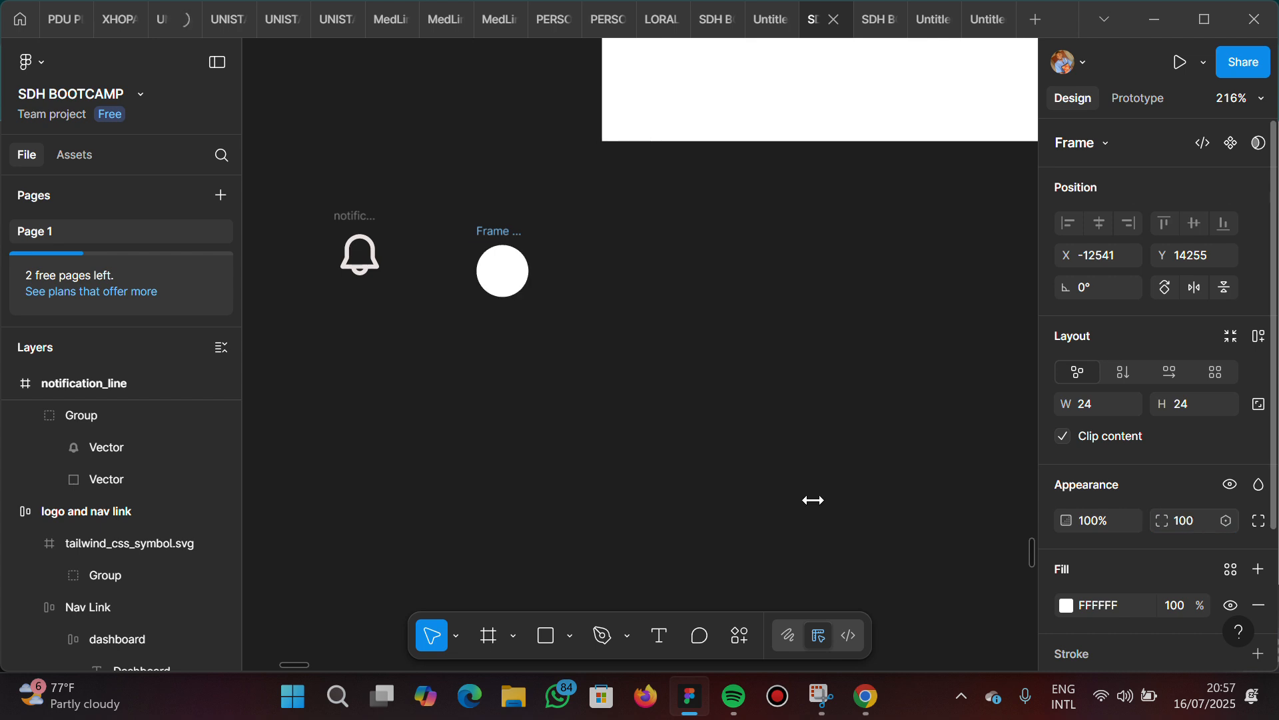
# Rename the circular frame to profile and move it level with the bell, to X -12542, Y 14248
pyautogui.doubleClick(500, 233)
pyautogui.write('profile')
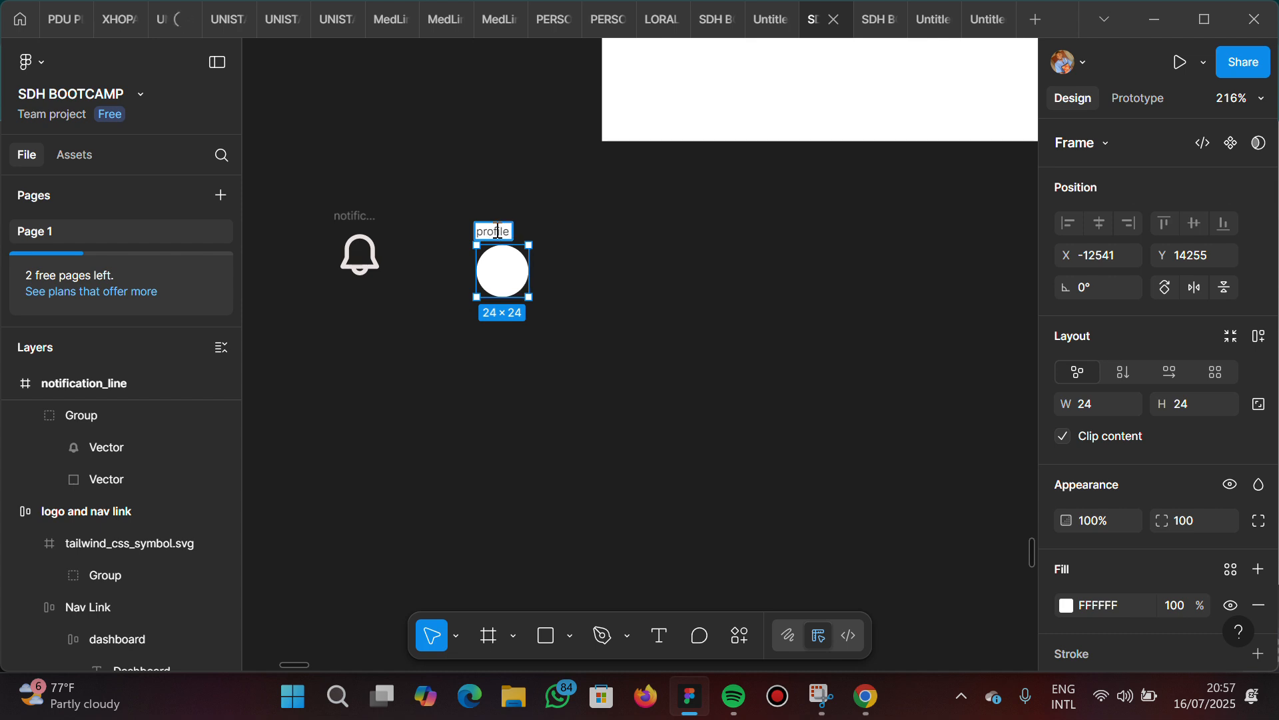
pyautogui.press('Return')
pyautogui.moveTo(500, 233)
pyautogui.mouseDown()
pyautogui.moveTo(485, 194)
pyautogui.moveTo(499, 216)
pyautogui.mouseUp()
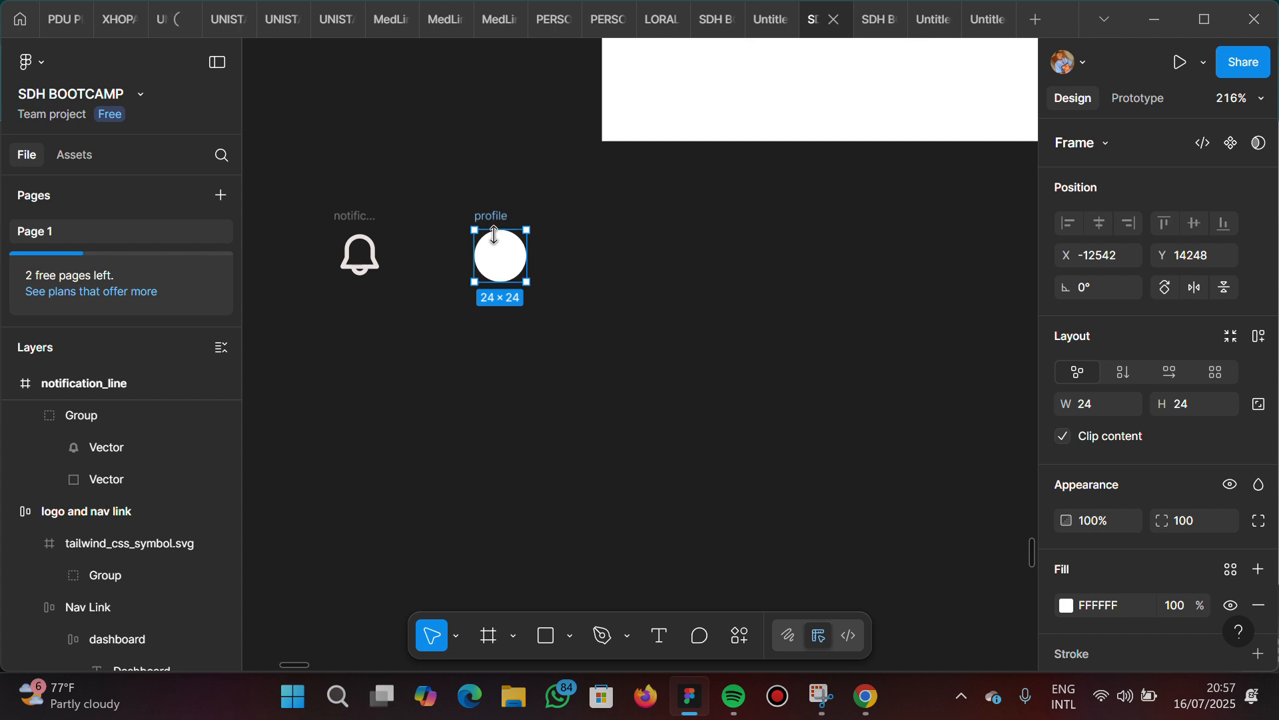
# Open the plugin manager from the profile frame and search the plugins for "unsplash"
pyautogui.rightClick(494, 235)
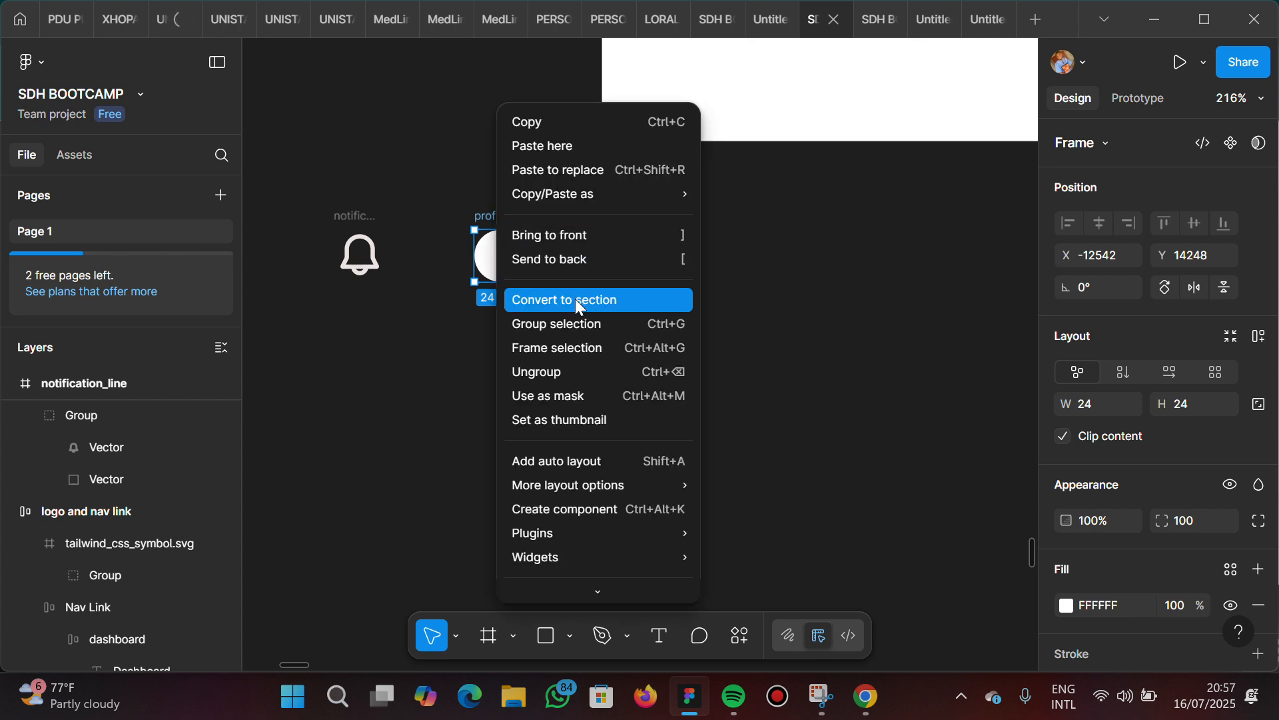
pyautogui.moveTo(608, 532)
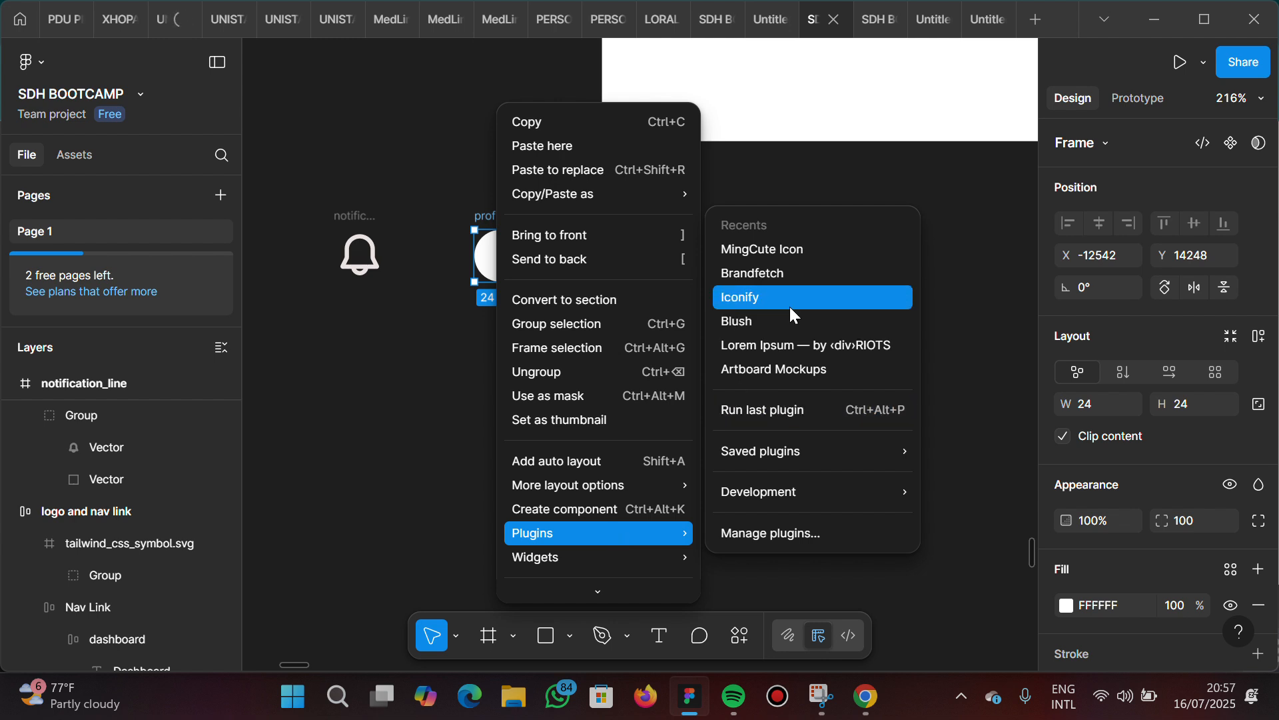
pyautogui.moveTo(792, 445)
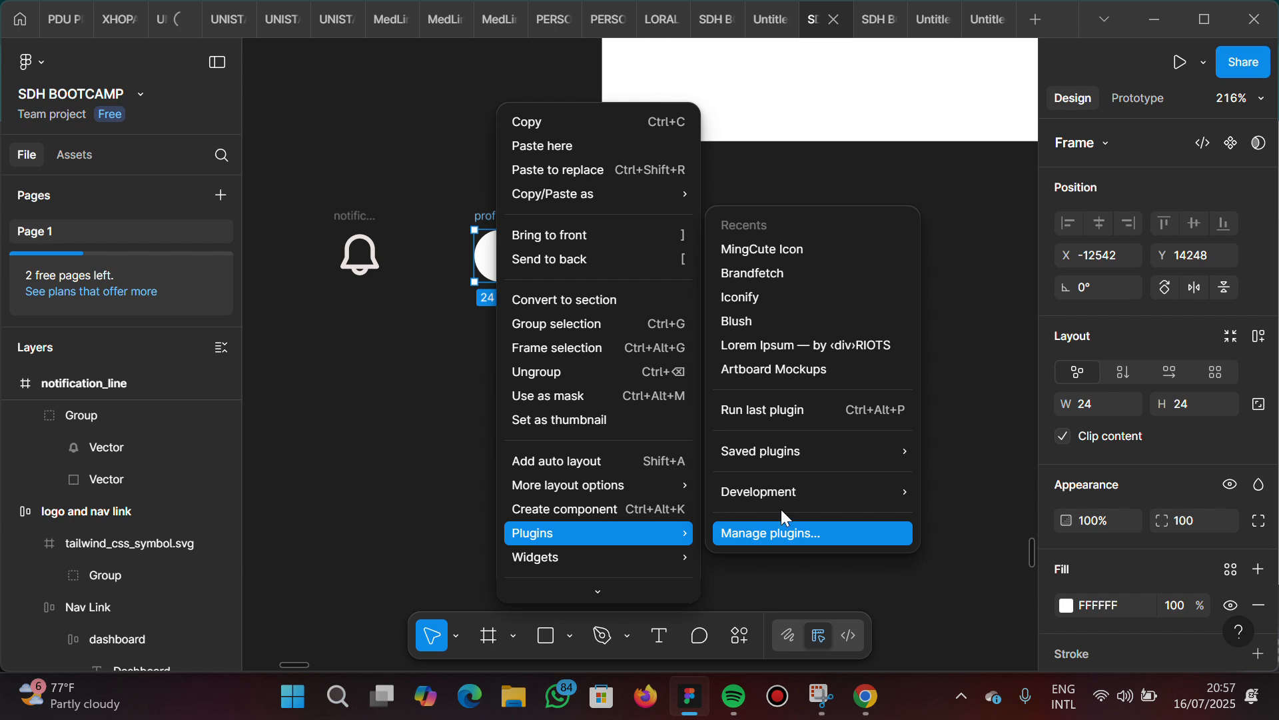
pyautogui.click(759, 535)
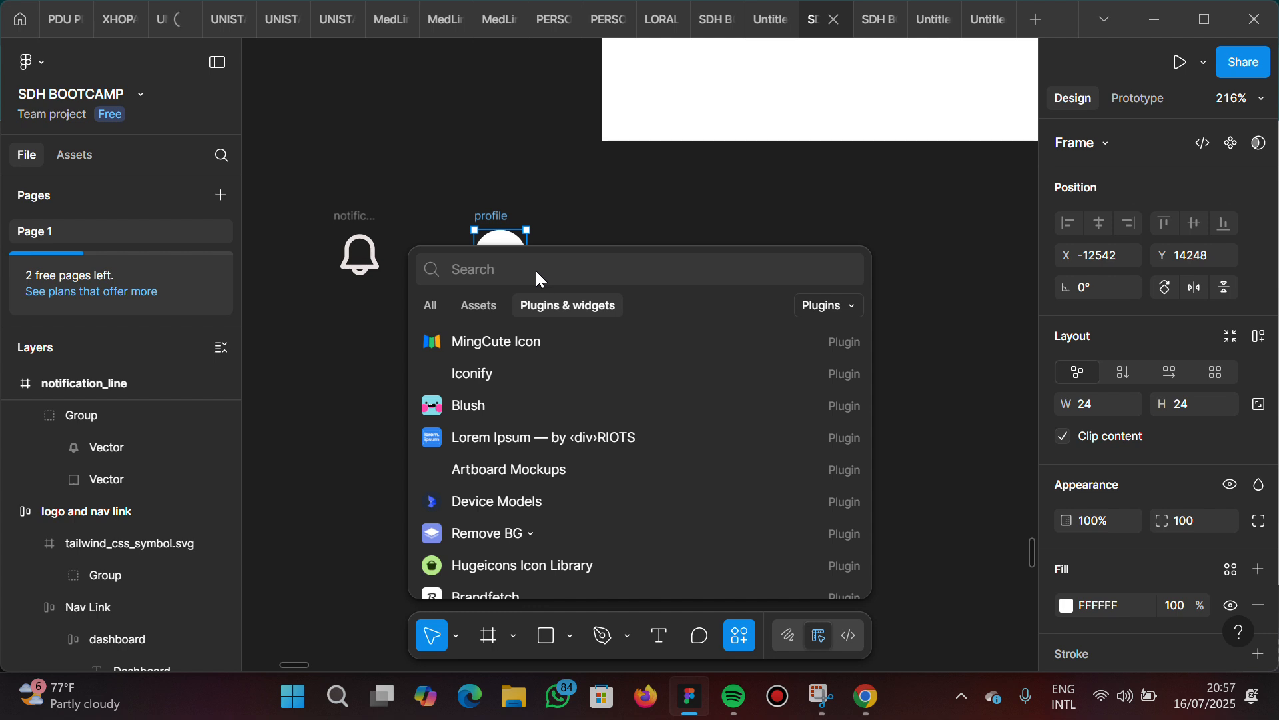
pyautogui.write('unspla')
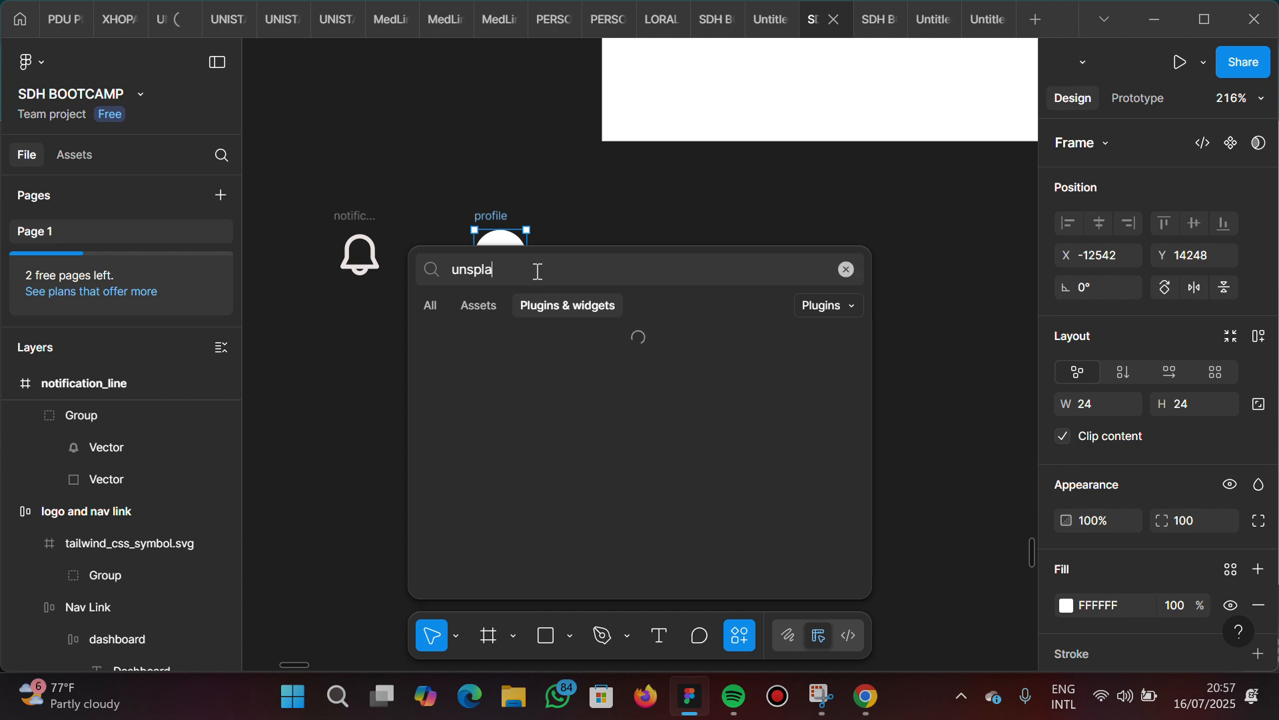
pyautogui.write('sh')
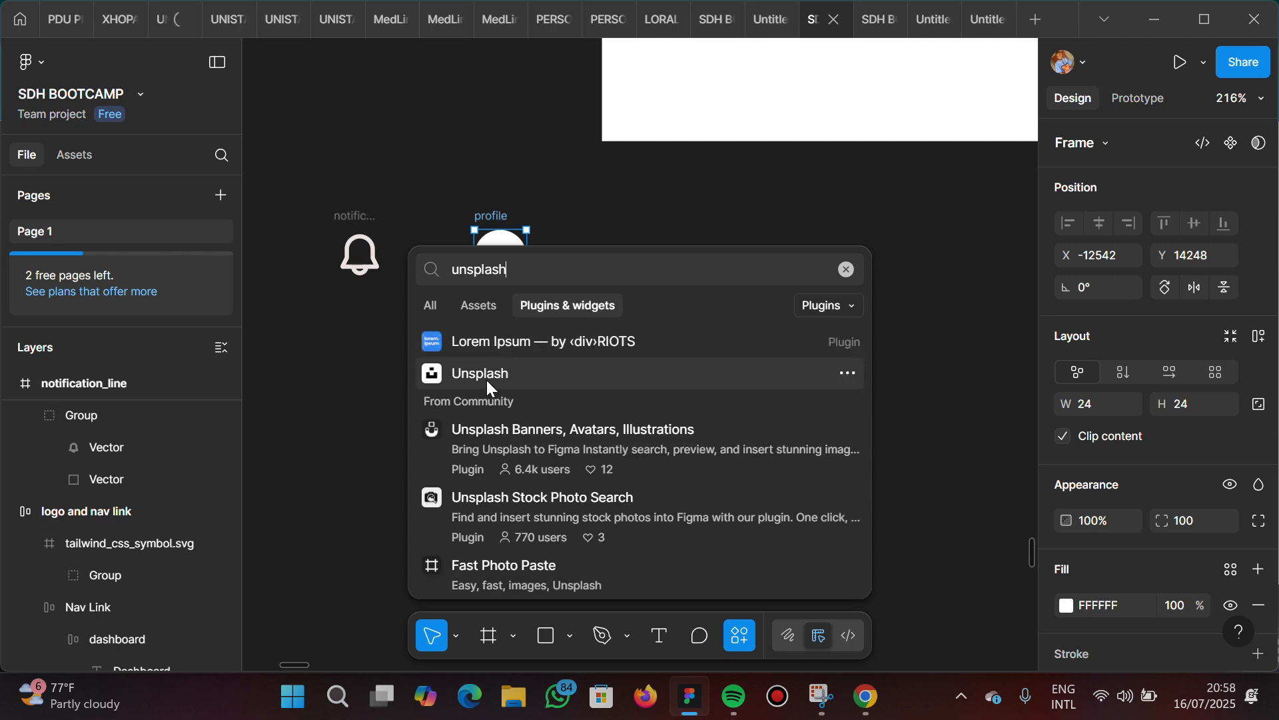
# Replace the plugin search with "pexel" and run the Pexels plugin
pyautogui.doubleClick(478, 282)
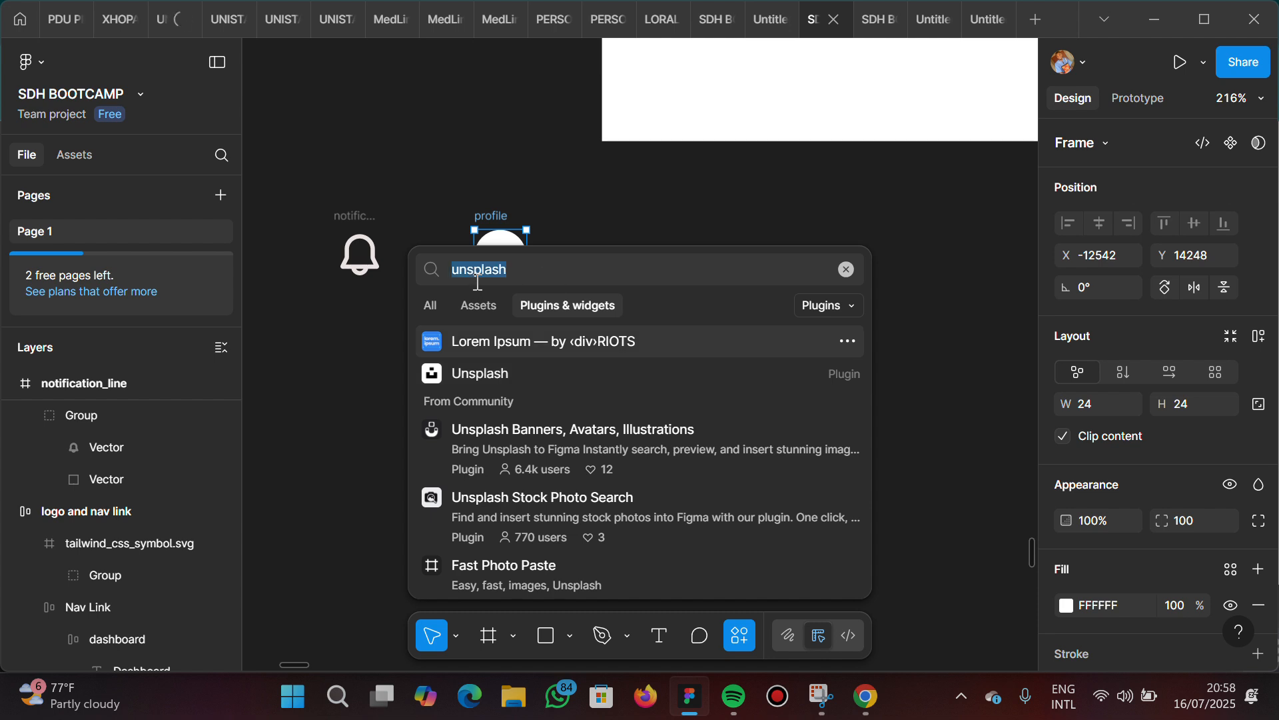
pyautogui.write('peexe')
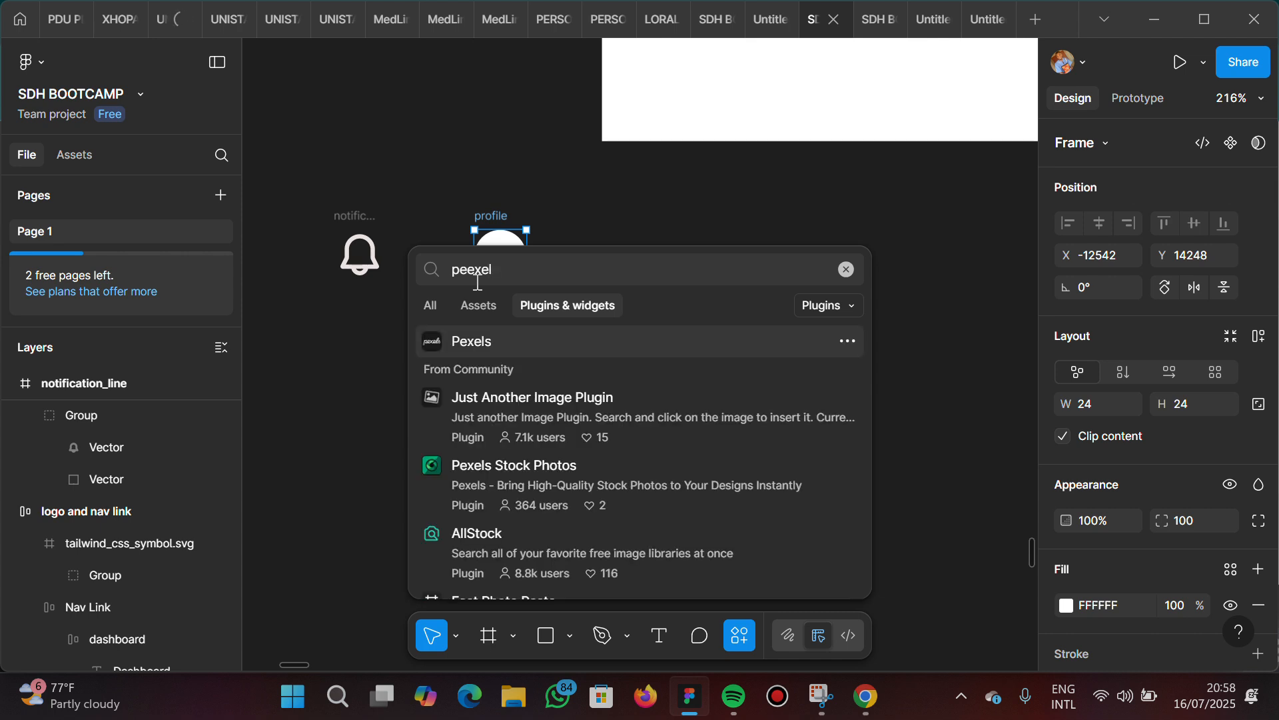
pyautogui.press('BackSpace')
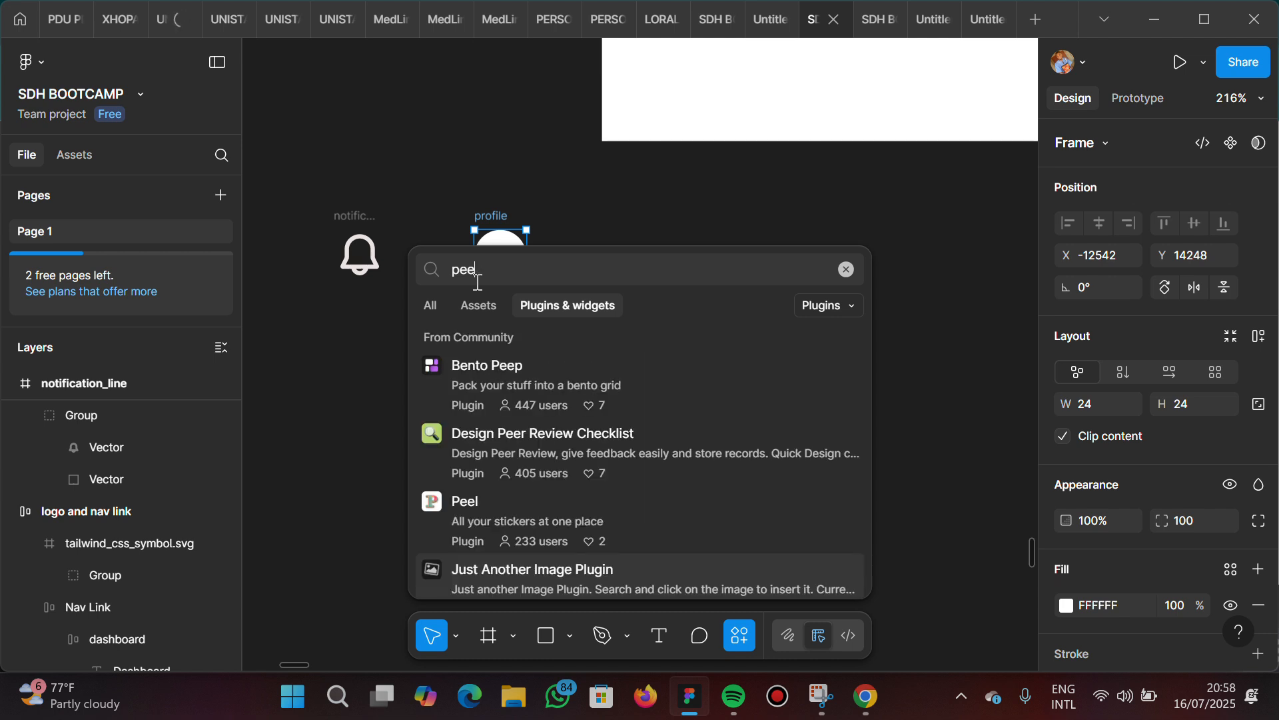
pyautogui.press('BackSpace')
pyautogui.write('xel')
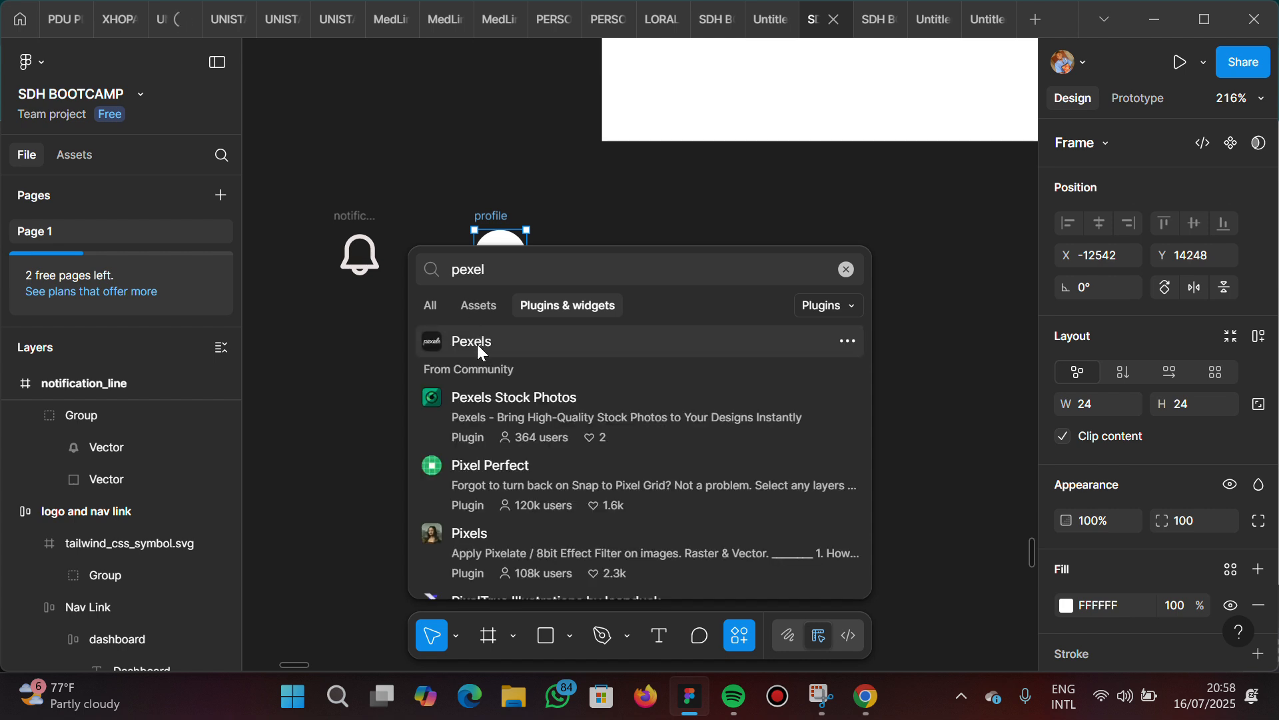
pyautogui.click(480, 347)
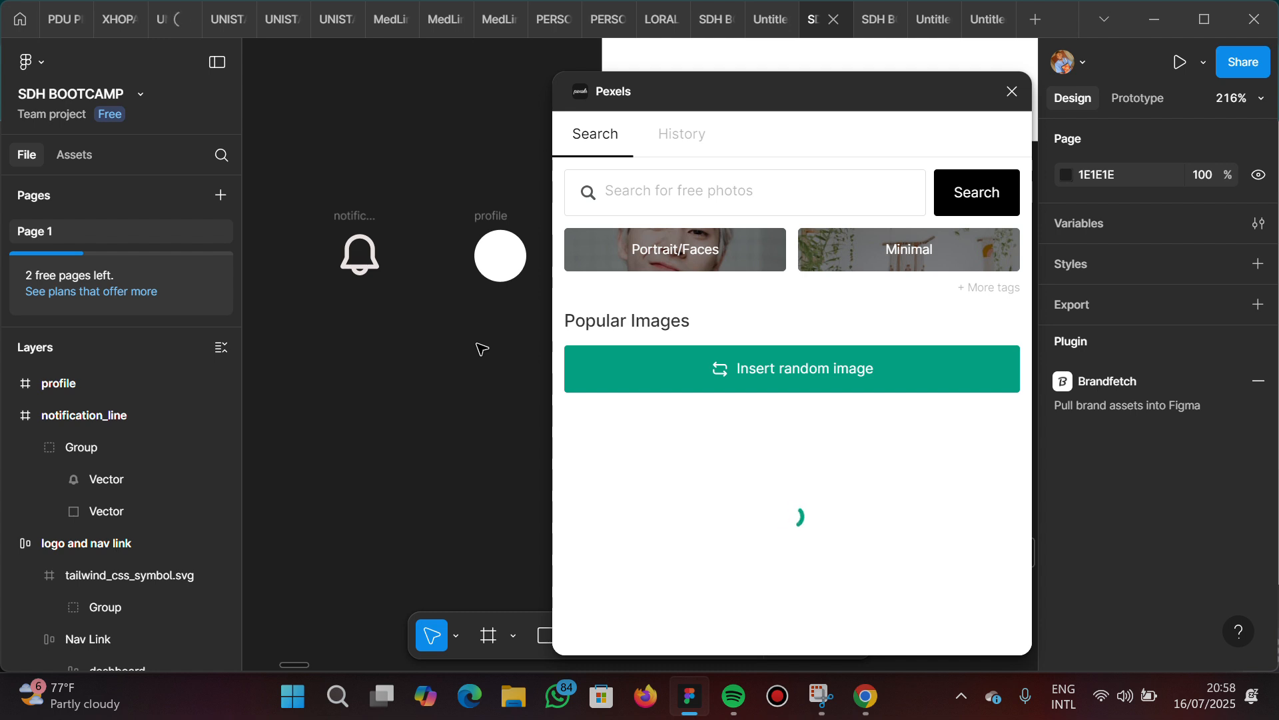
# Search the Pexels photo library for "male"
pyautogui.click(663, 201)
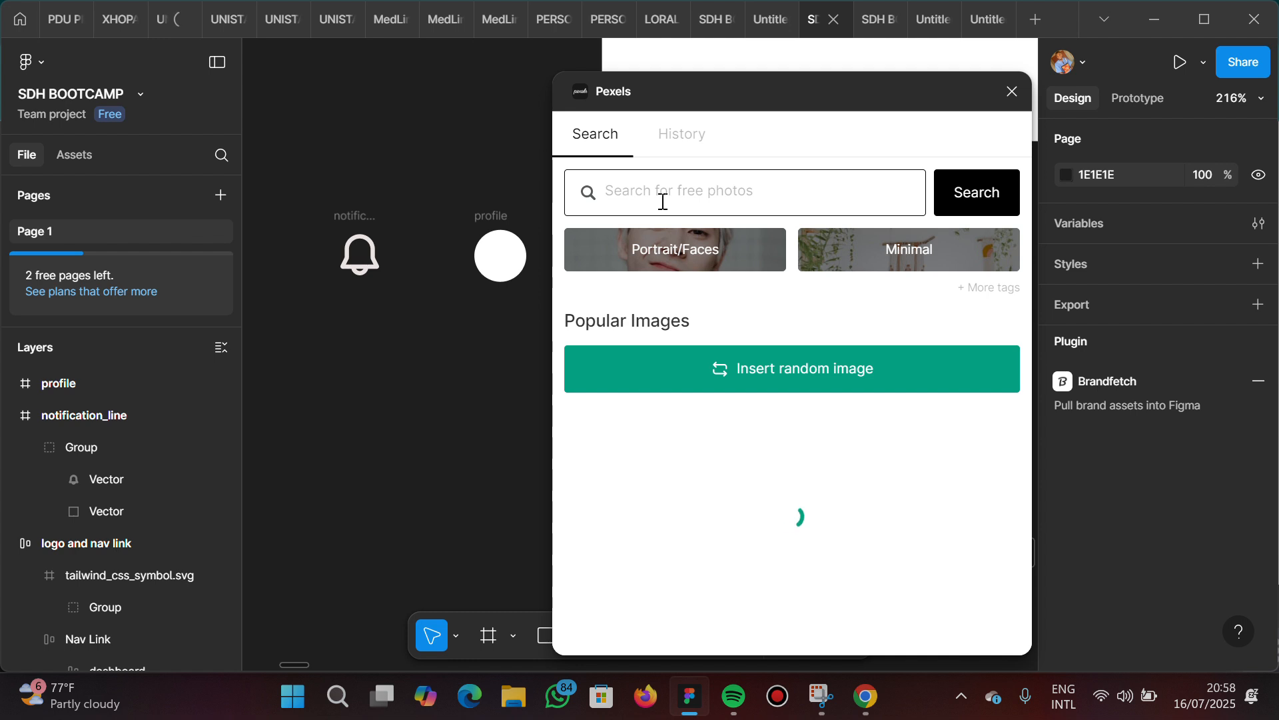
pyautogui.write('male')
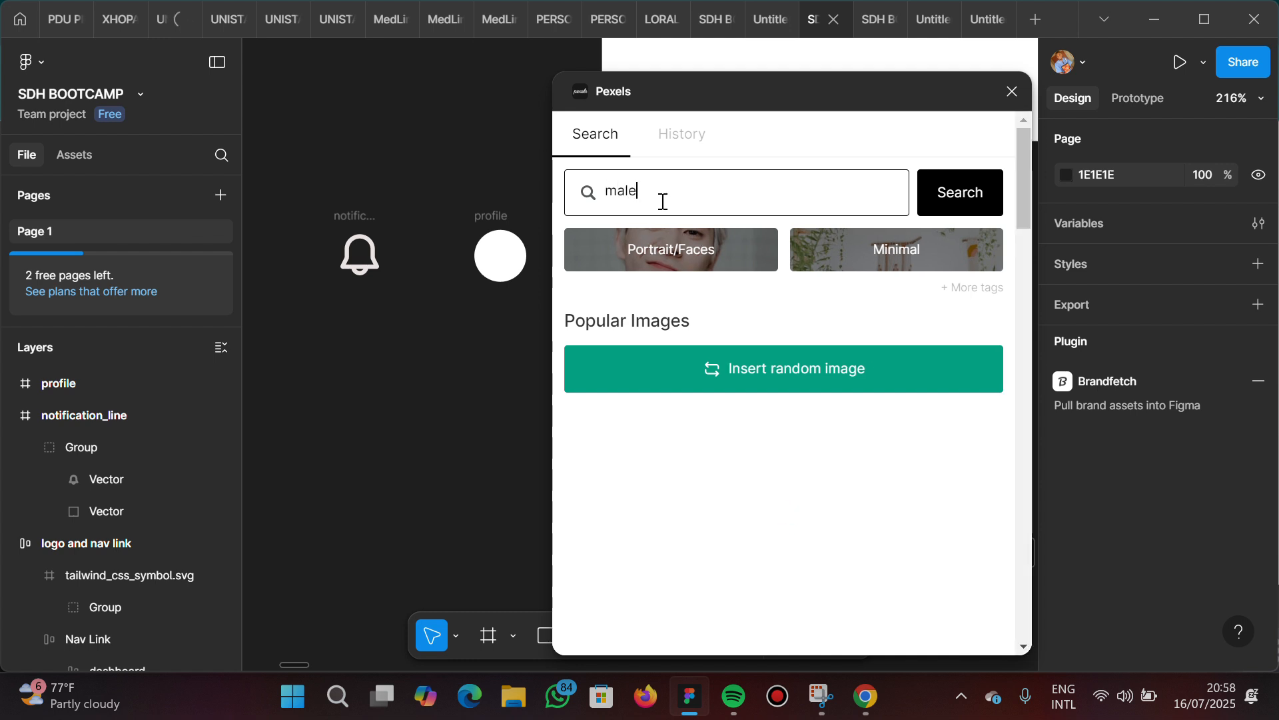
pyautogui.press('Return')
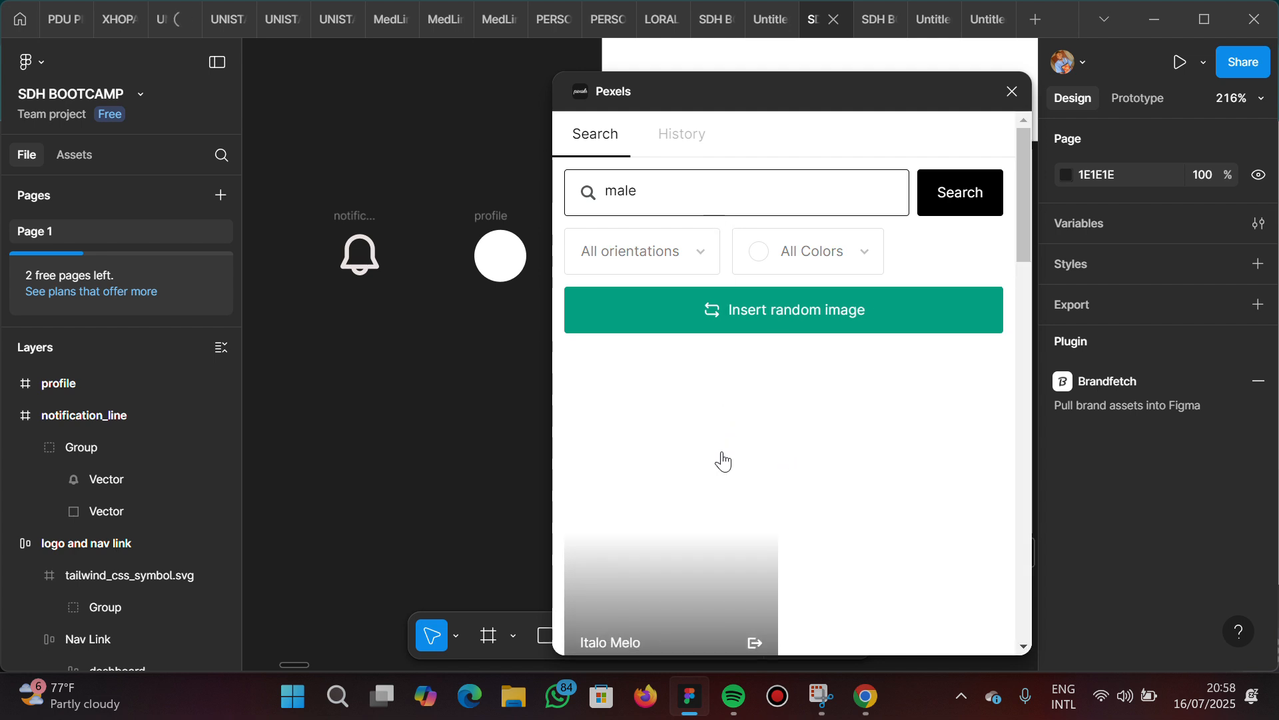
# Browse the male photo results for a portrait suitable as the profile picture
pyautogui.scroll(-2, 723, 461)
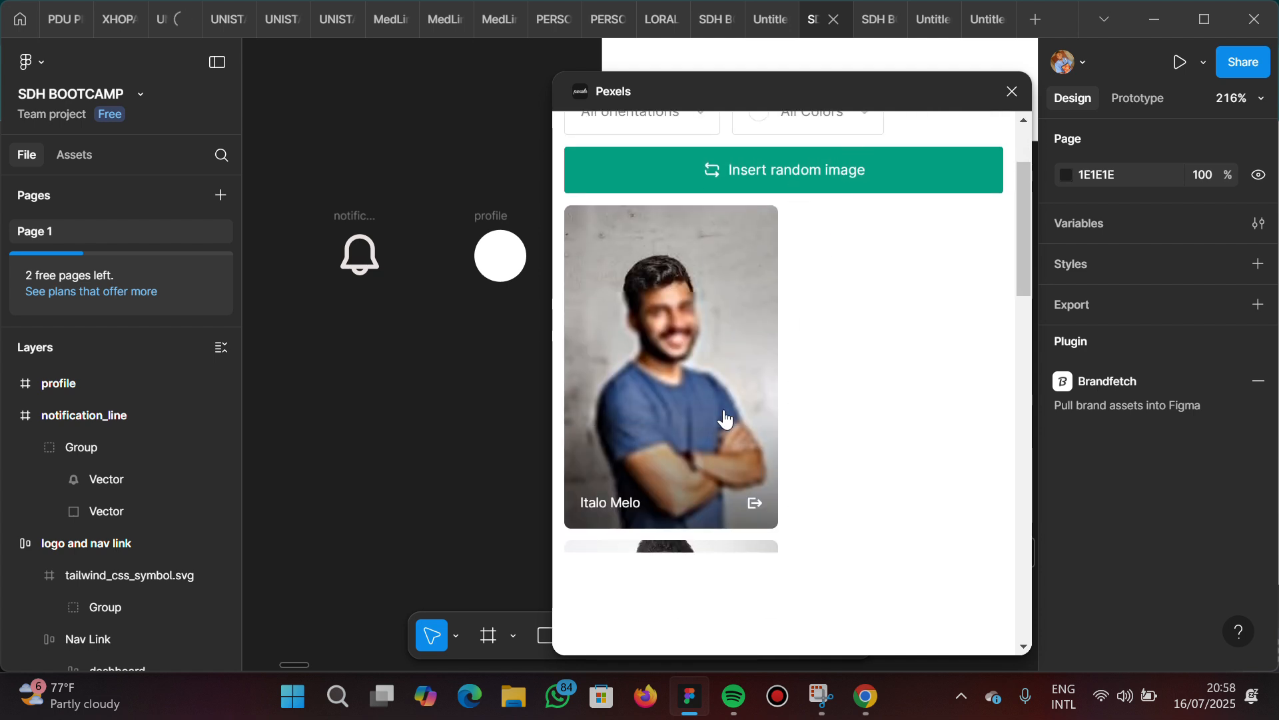
pyautogui.scroll(-2, 722, 420)
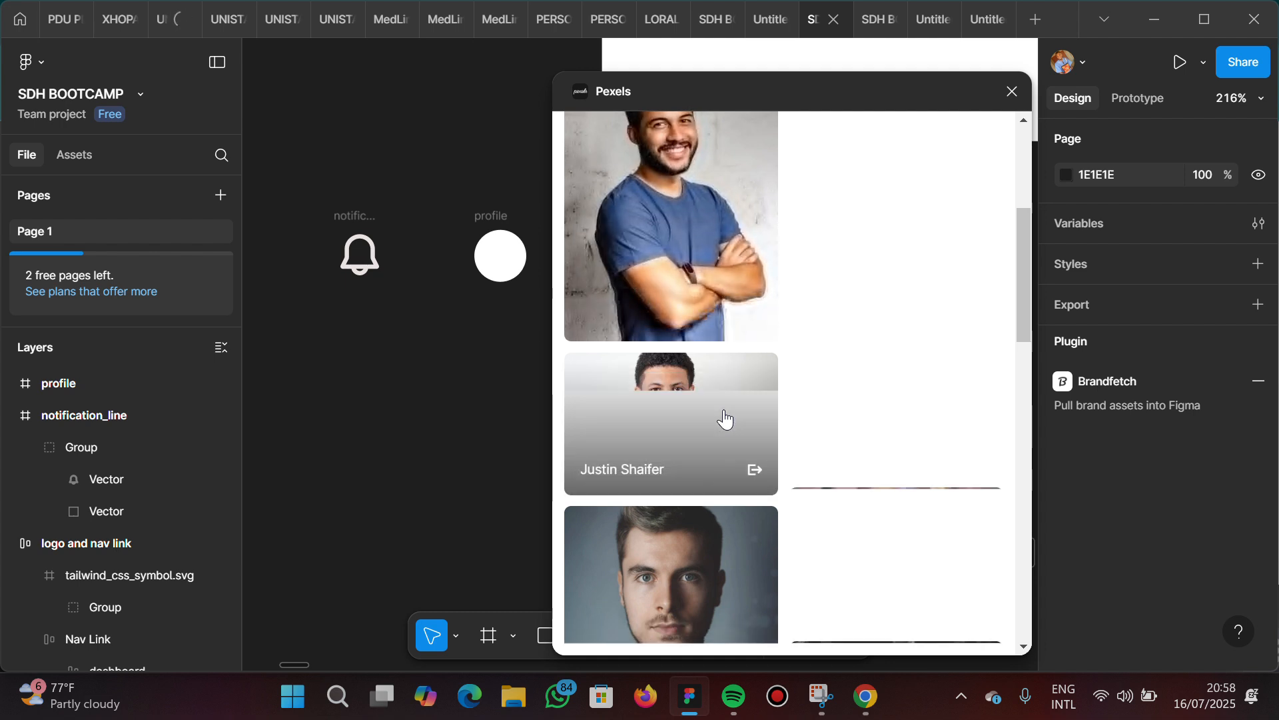
pyautogui.scroll(-3, 725, 418)
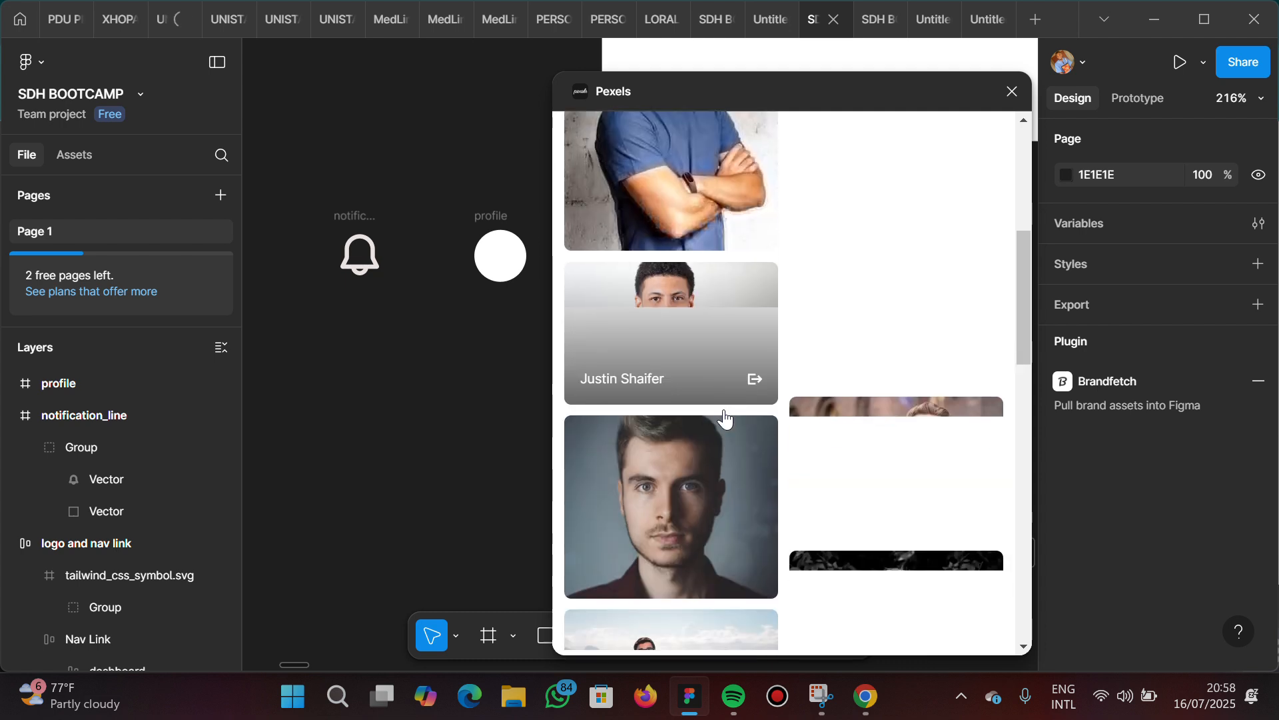
pyautogui.scroll(-2, 725, 419)
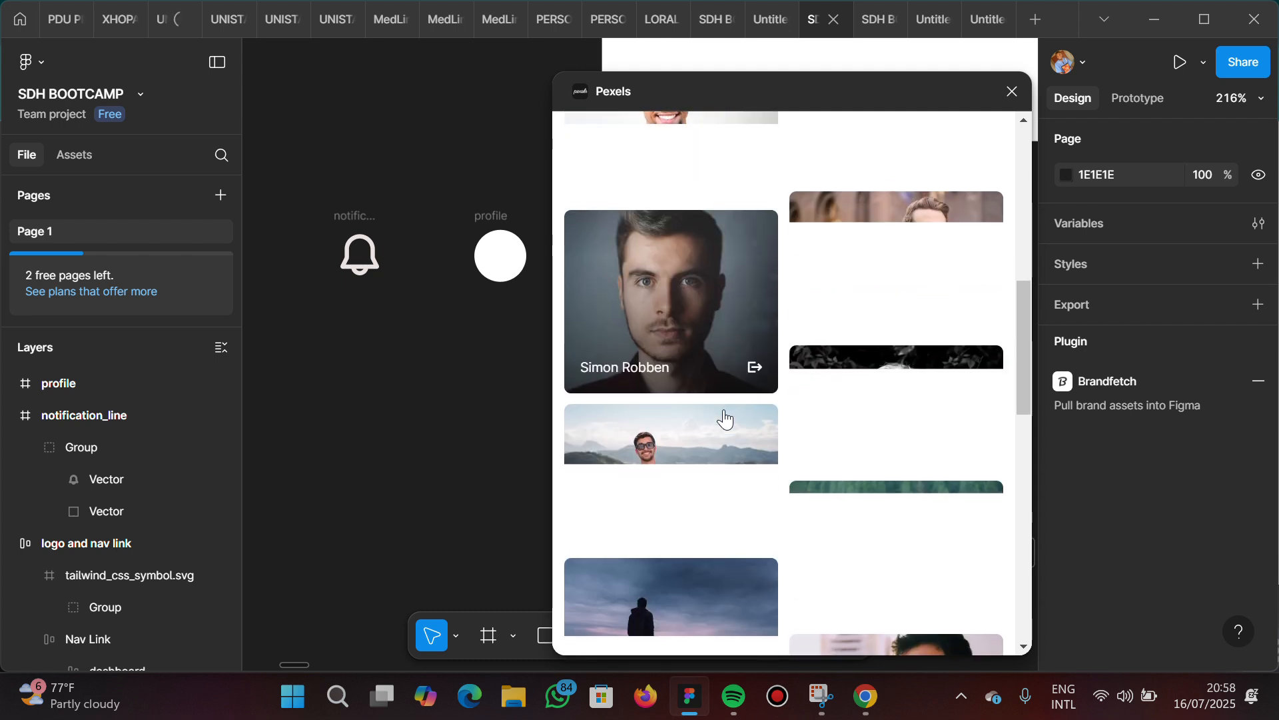
pyautogui.scroll(3, 725, 419)
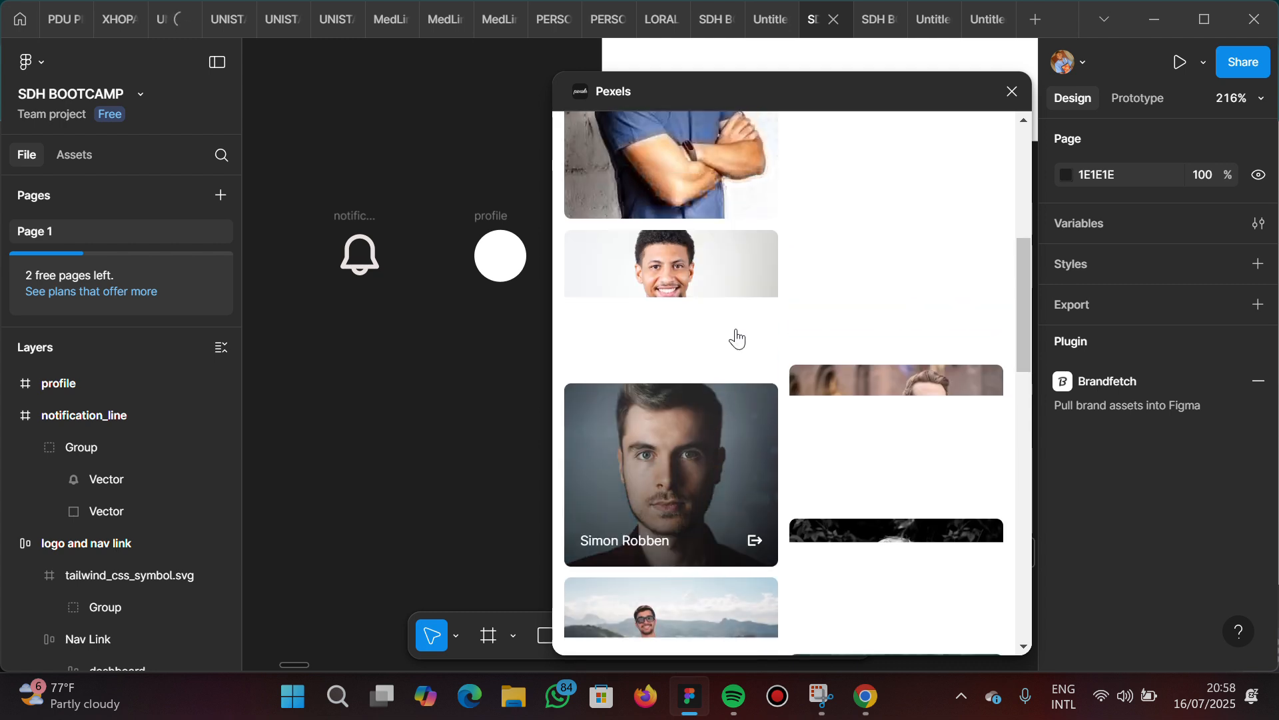
pyautogui.scroll(-3, 765, 379)
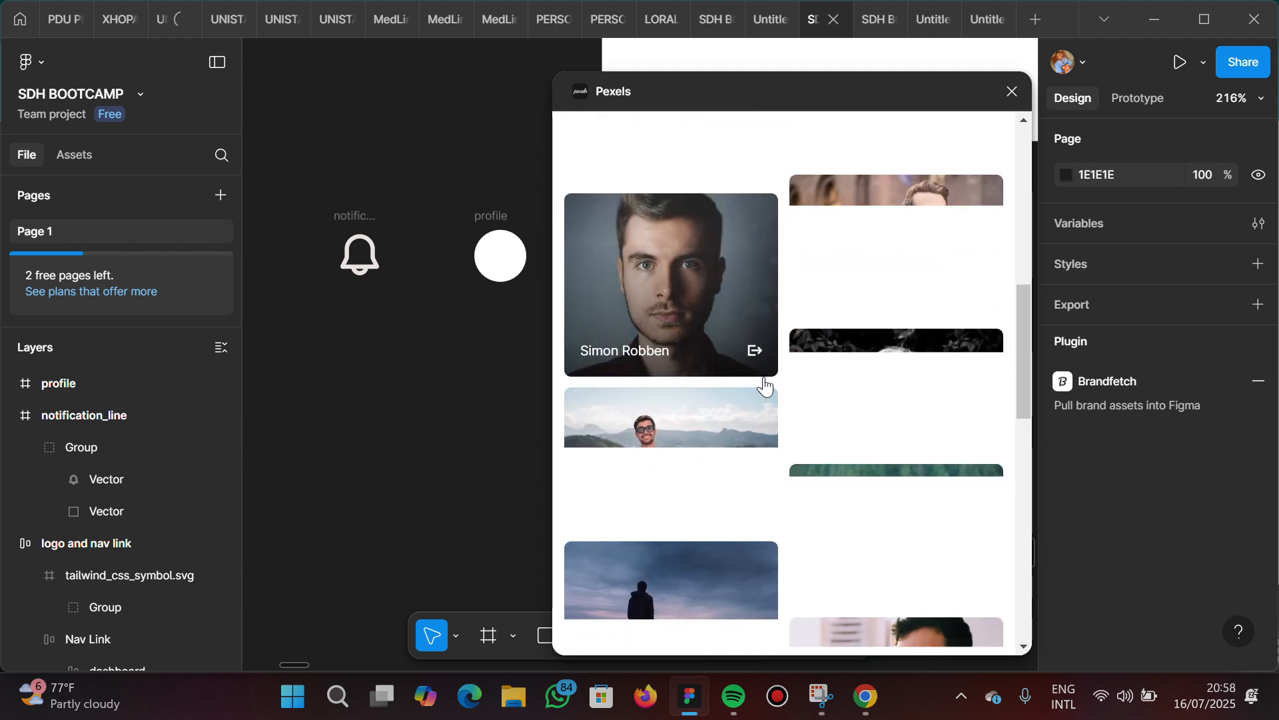
pyautogui.scroll(-7, 765, 385)
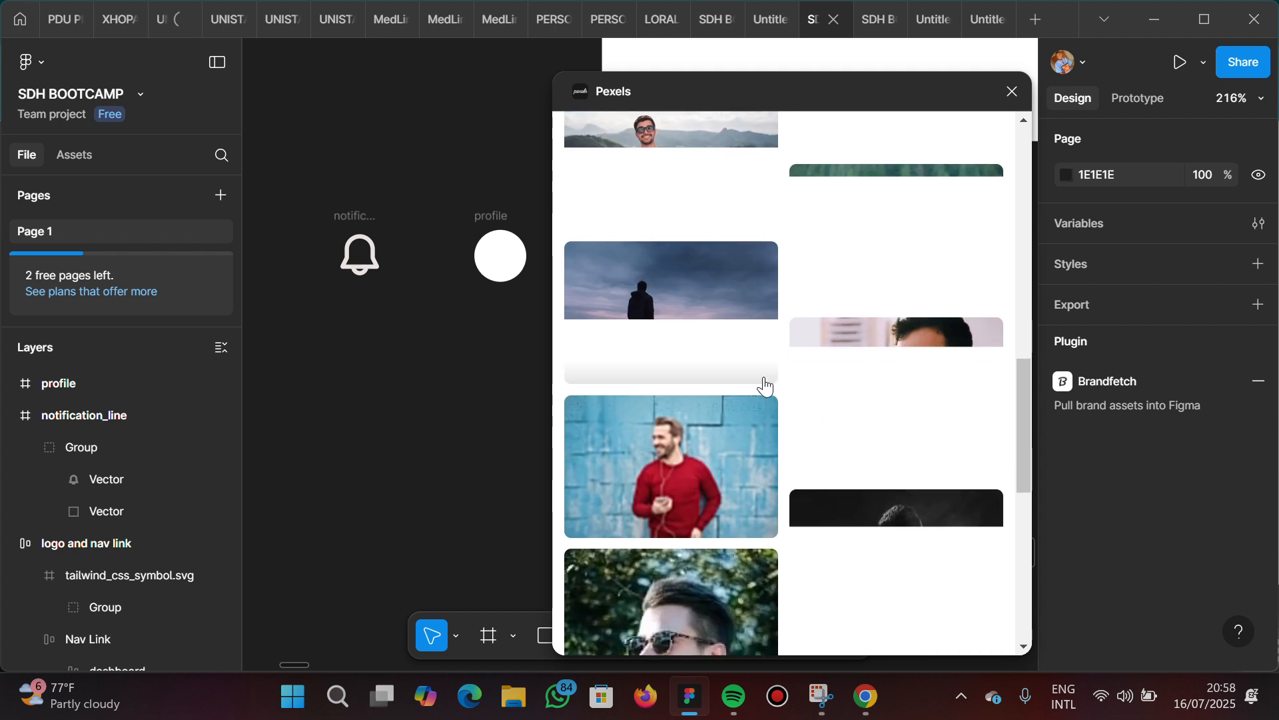
pyautogui.scroll(-2, 765, 385)
pyautogui.scroll(12, 765, 386)
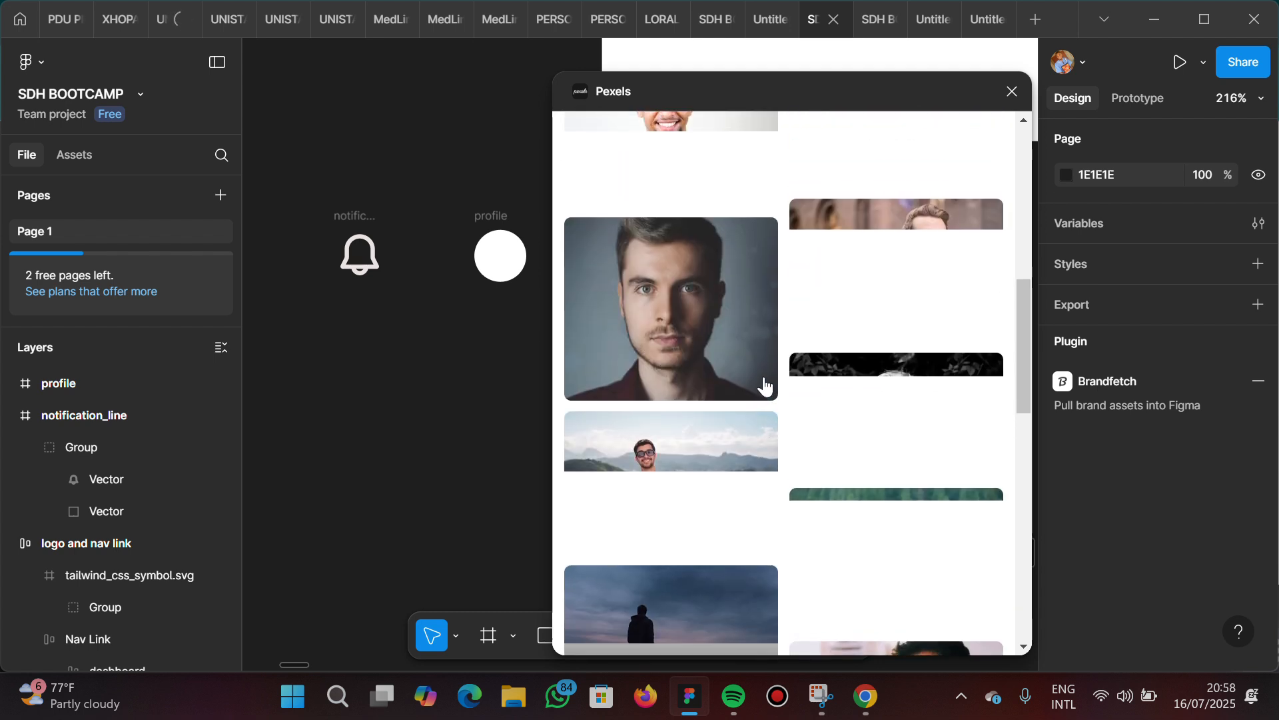
pyautogui.scroll(1, 765, 385)
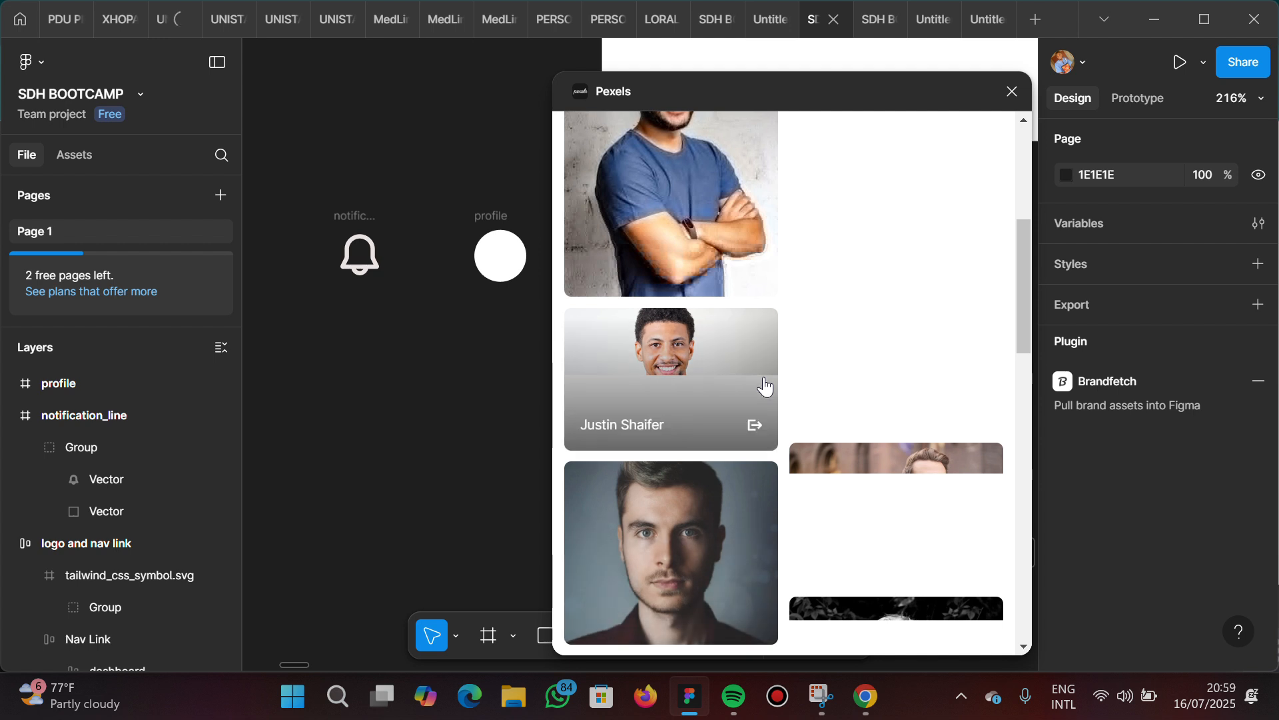
pyautogui.scroll(5, 765, 385)
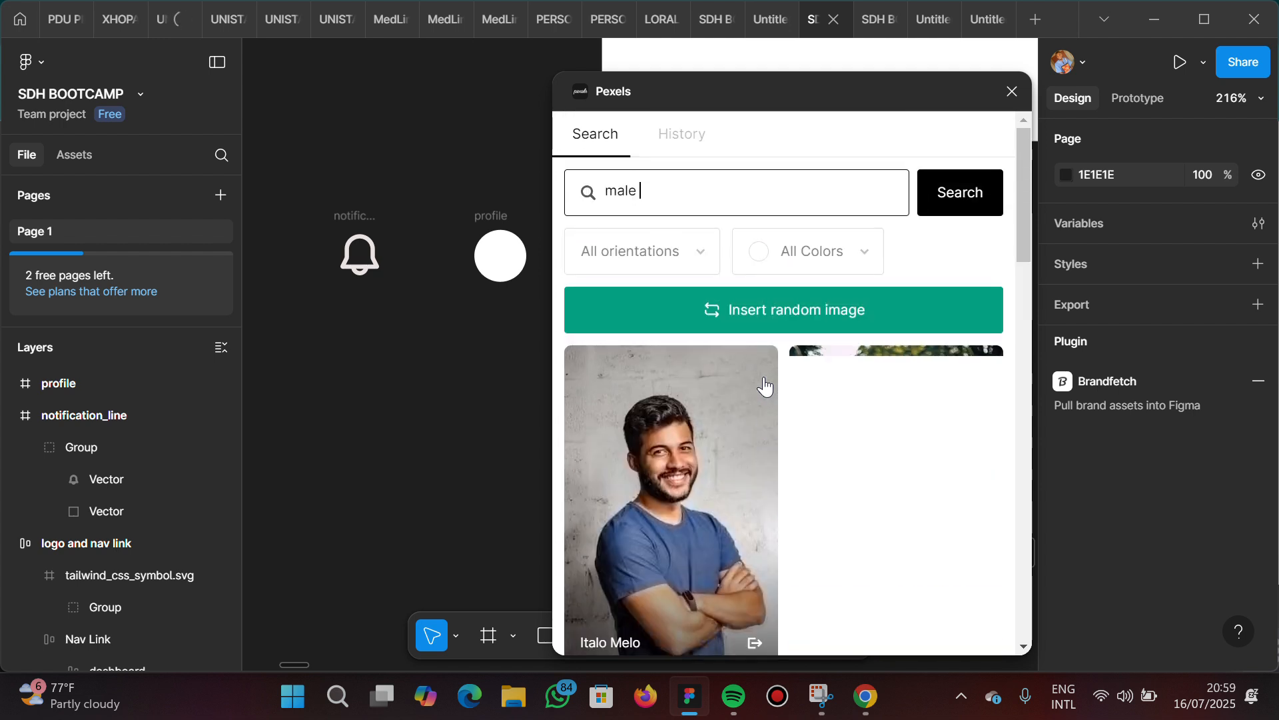
pyautogui.click(672, 180)
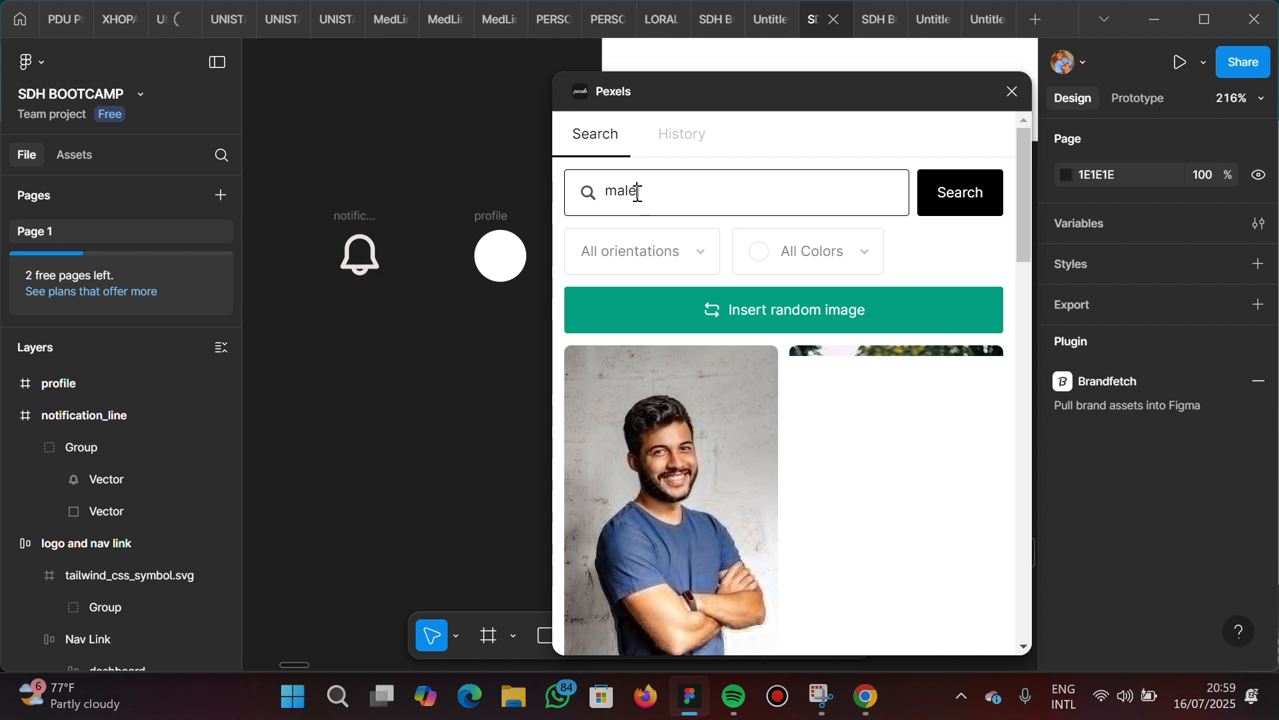
pyautogui.scroll(-7, 726, 466)
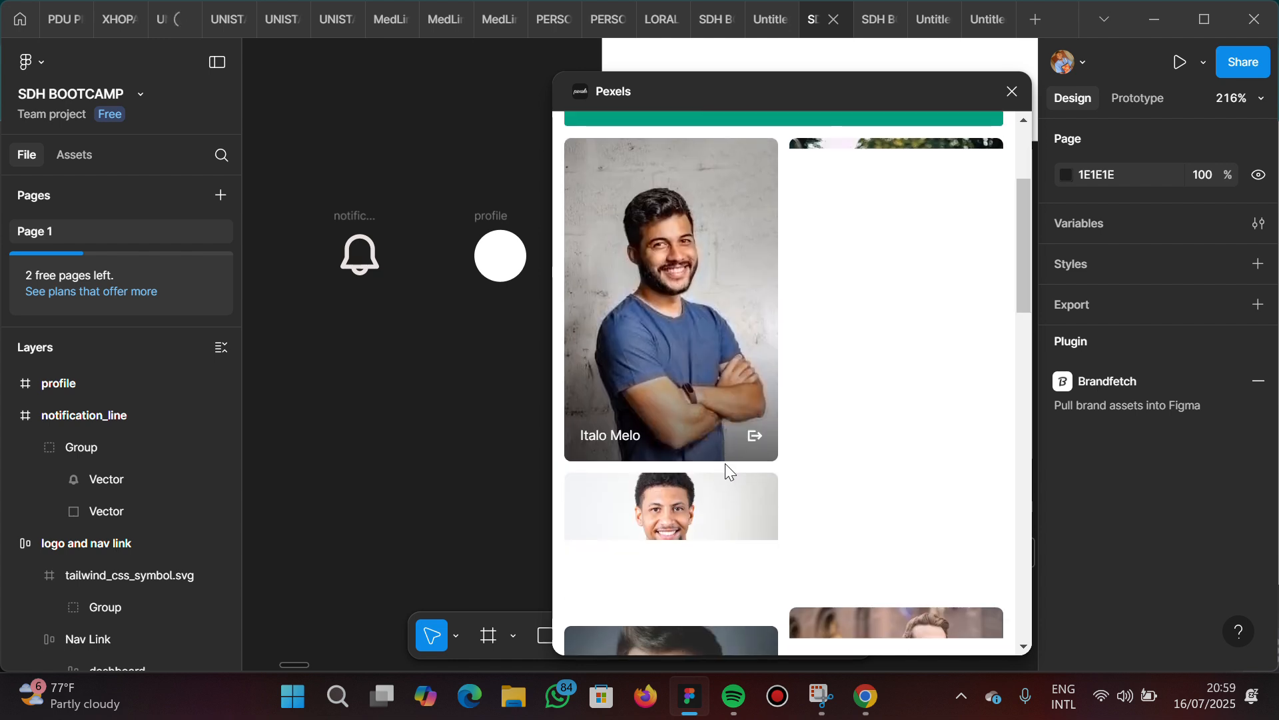
pyautogui.scroll(-5, 727, 473)
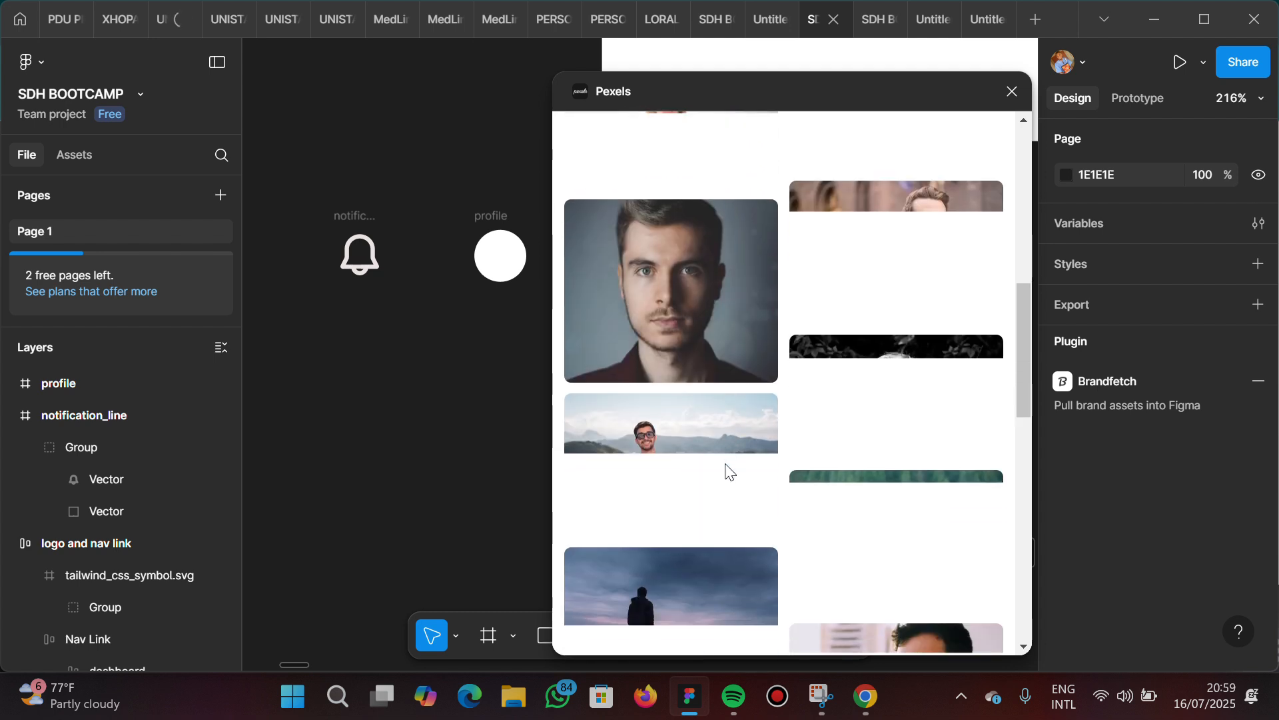
pyautogui.scroll(15, 728, 474)
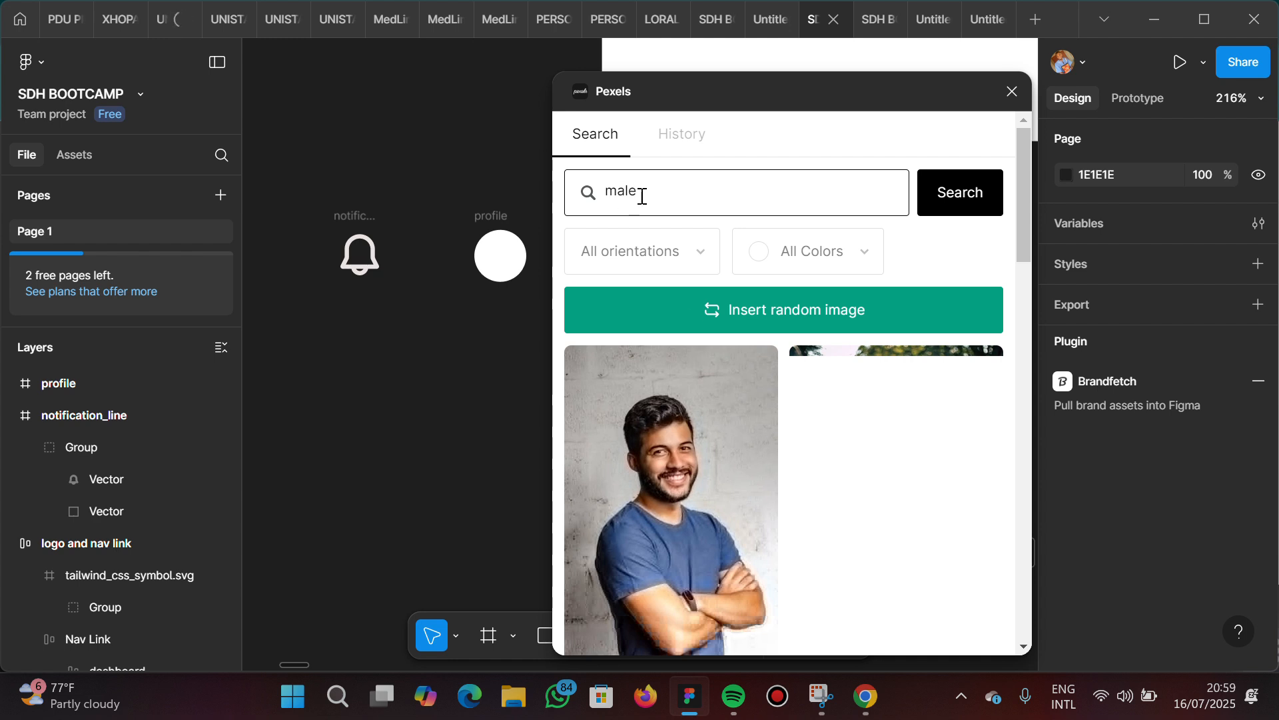
pyautogui.scroll(-5, 694, 491)
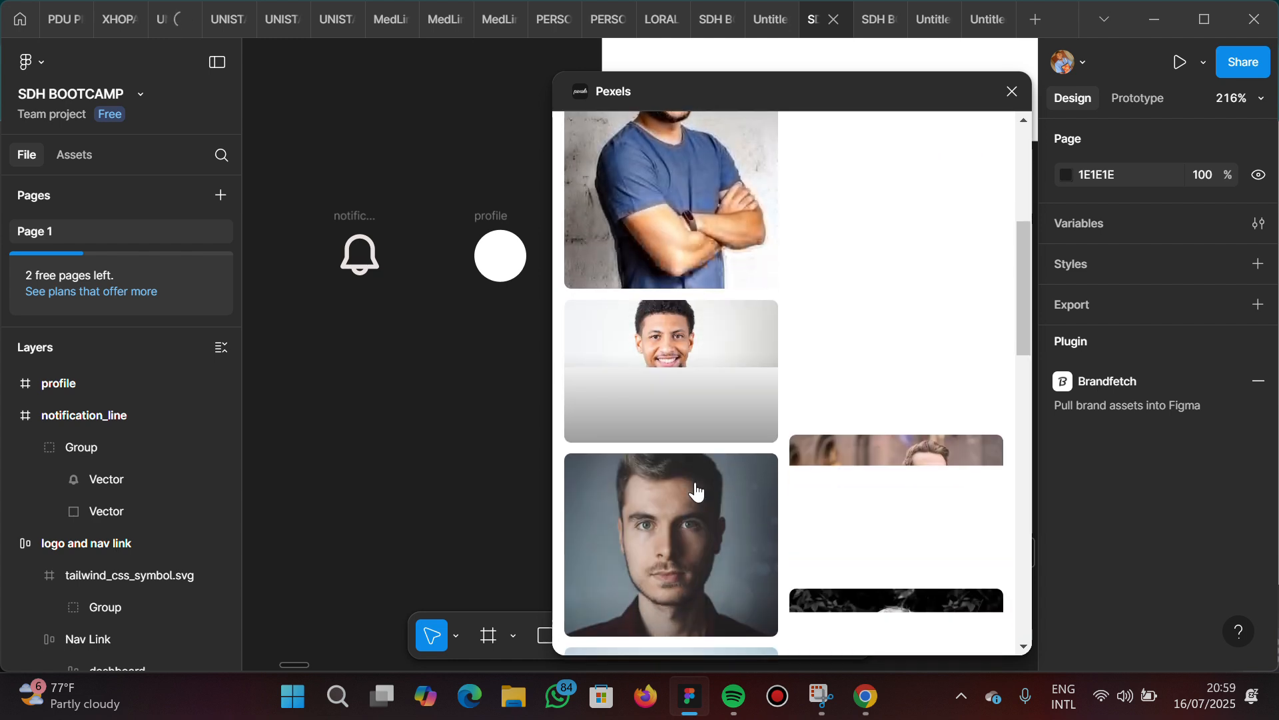
pyautogui.scroll(-5, 697, 492)
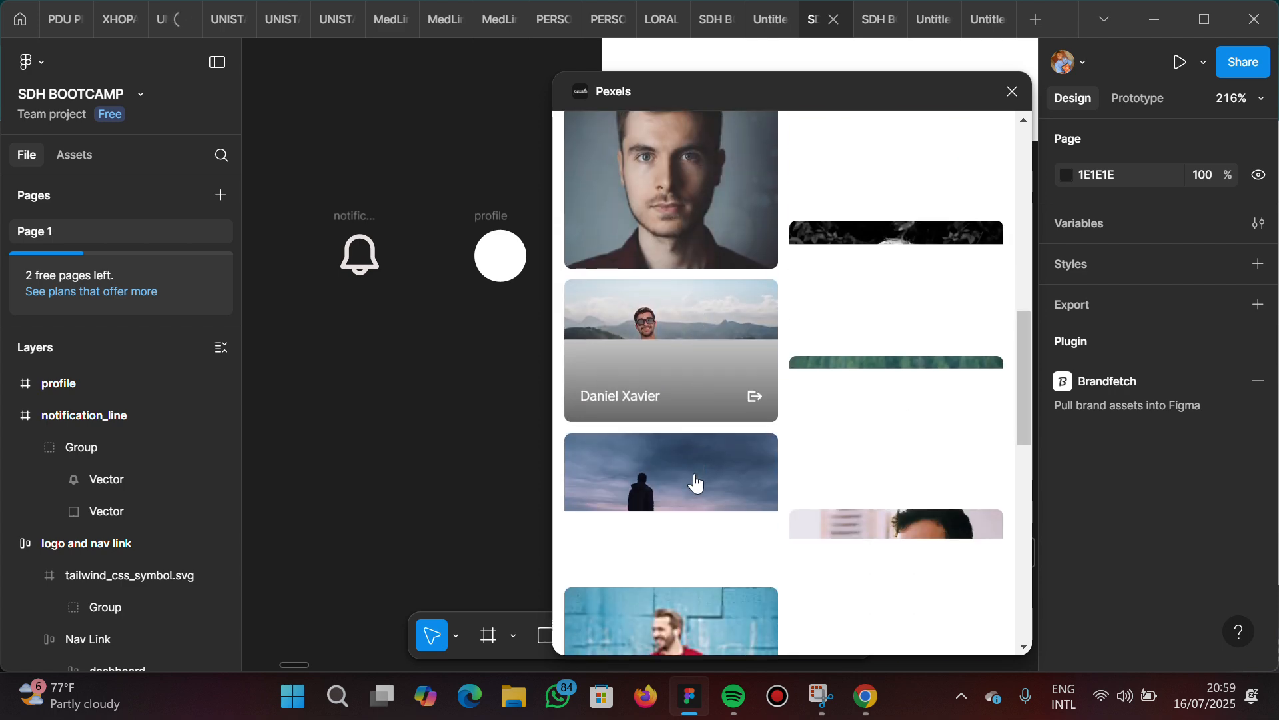
pyautogui.scroll(-10, 695, 483)
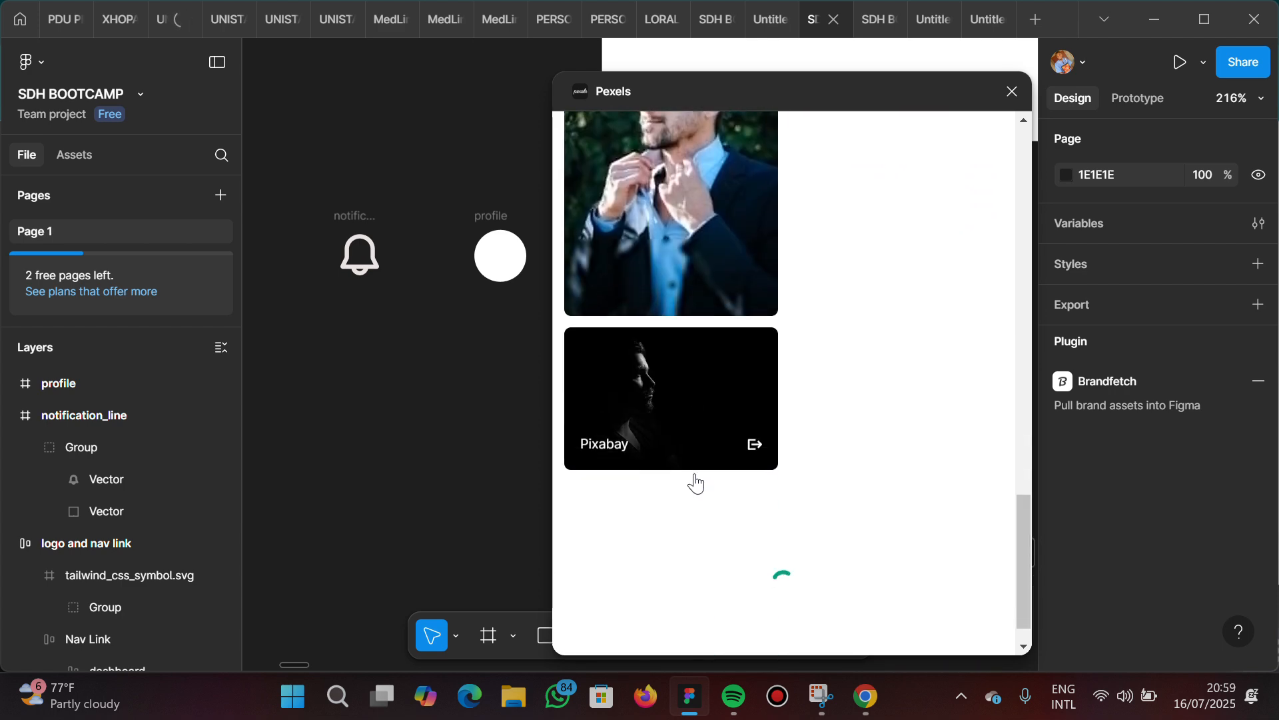
pyautogui.scroll(20, 696, 483)
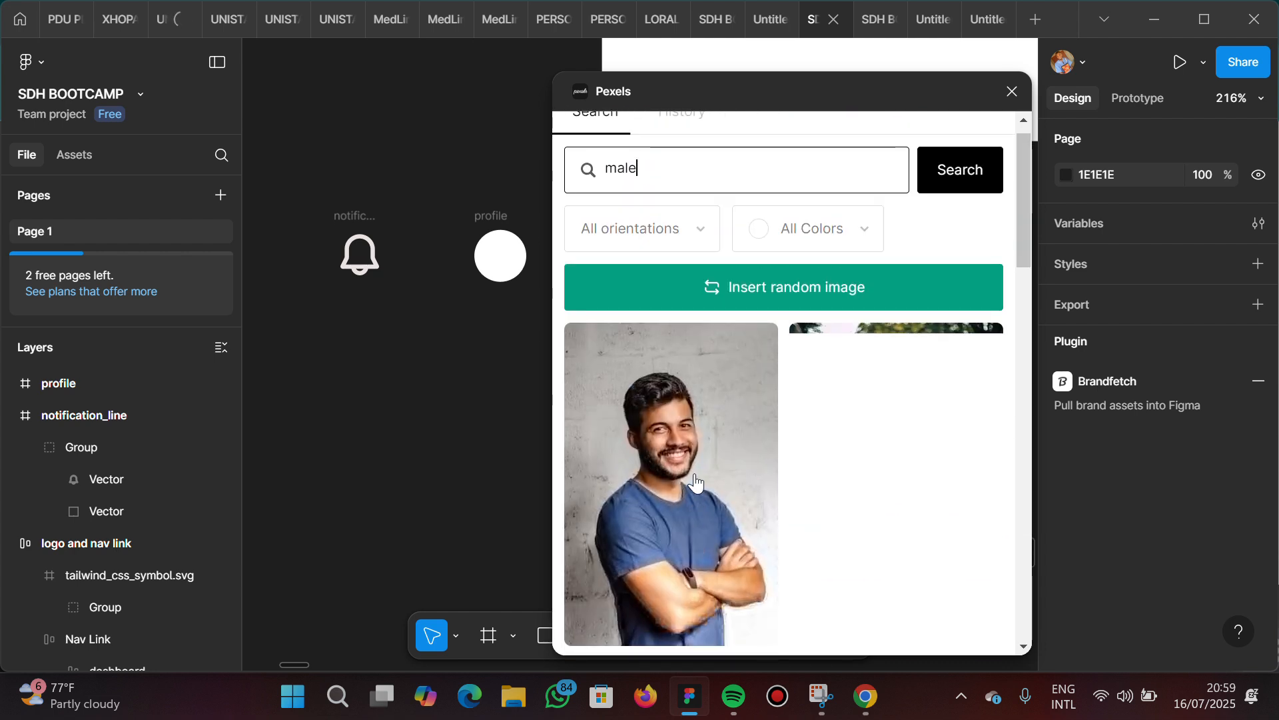
pyautogui.scroll(-5, 696, 483)
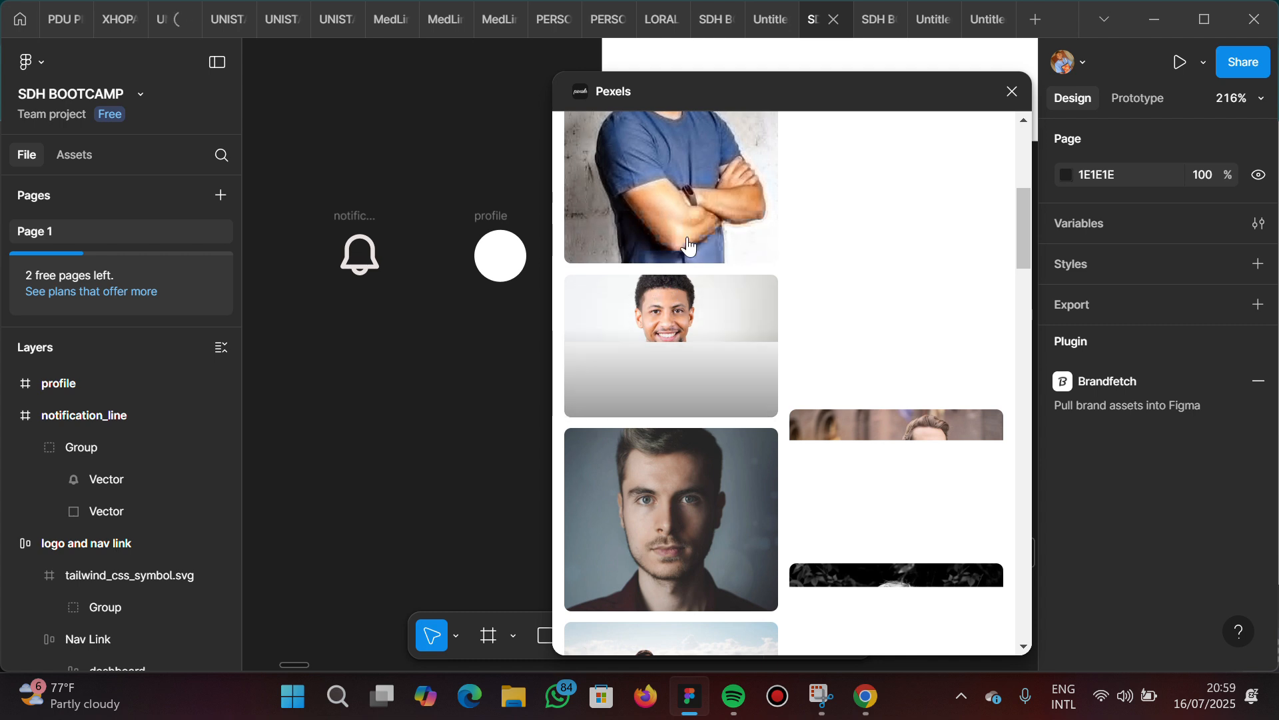
pyautogui.scroll(3, 699, 214)
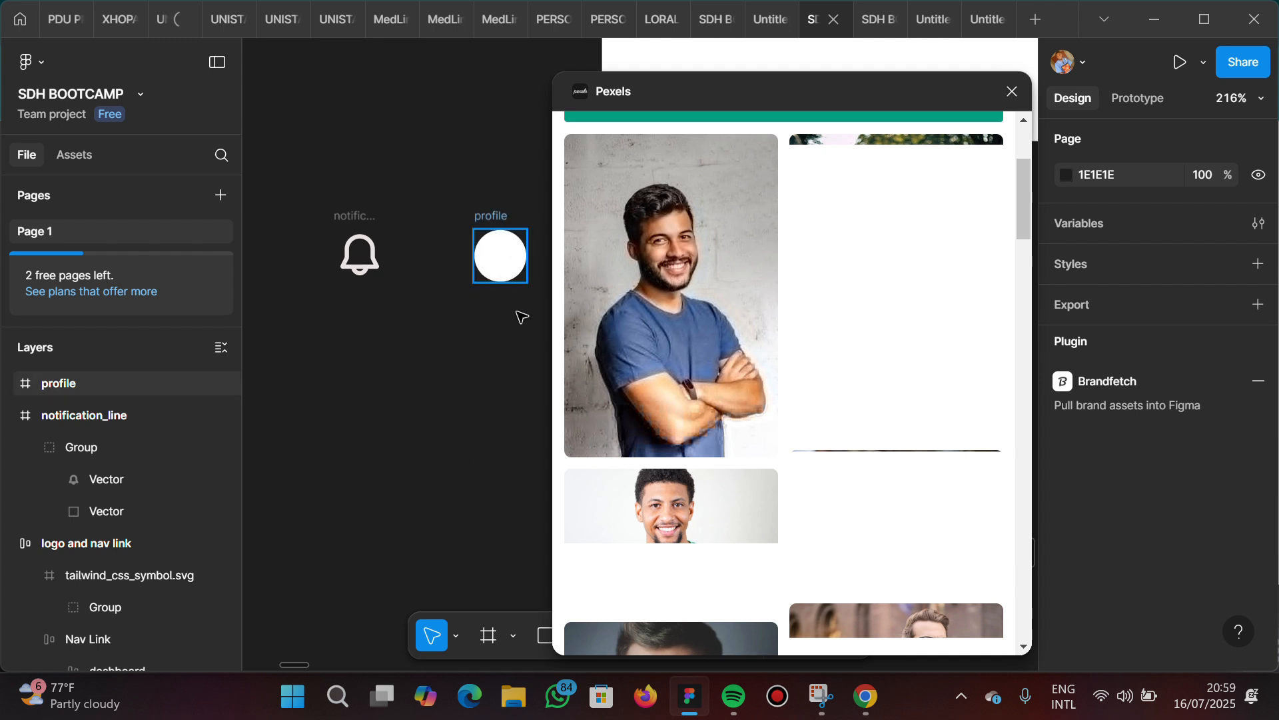
# Fill the circular profile frame with the Pexels photo of the smiling man against a light background
pyautogui.click(497, 222)
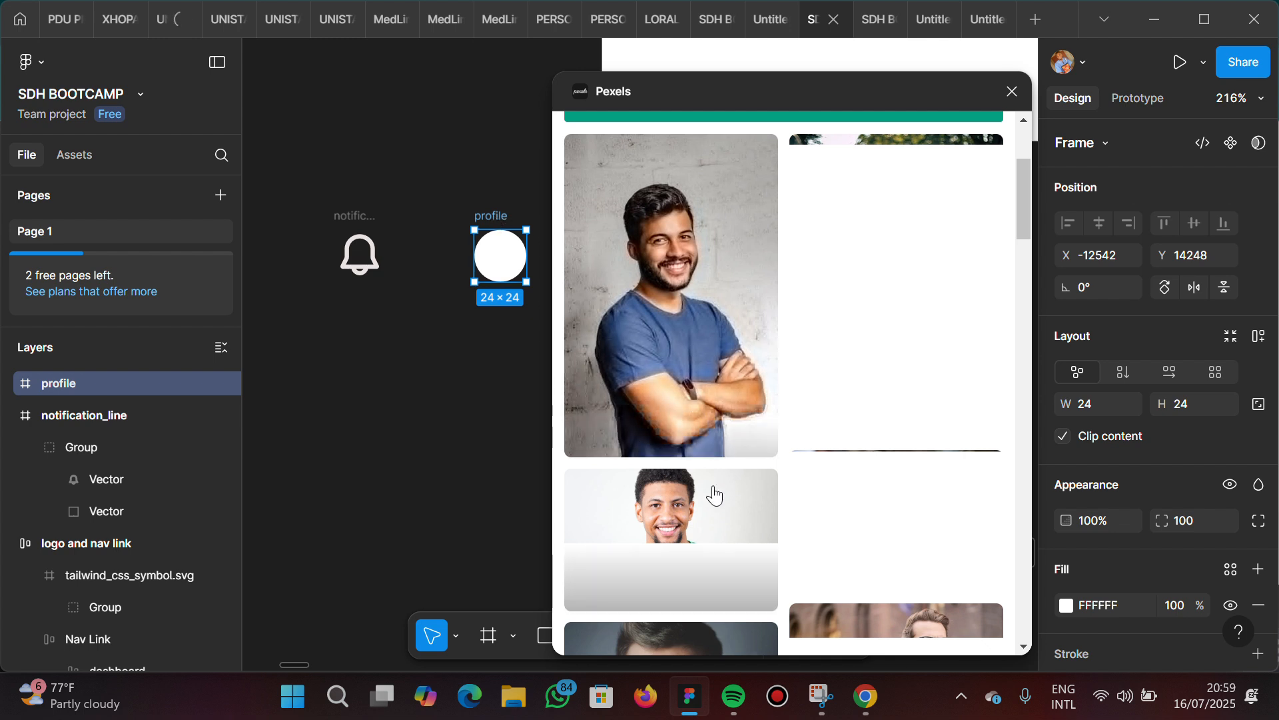
pyautogui.scroll(-3, 706, 513)
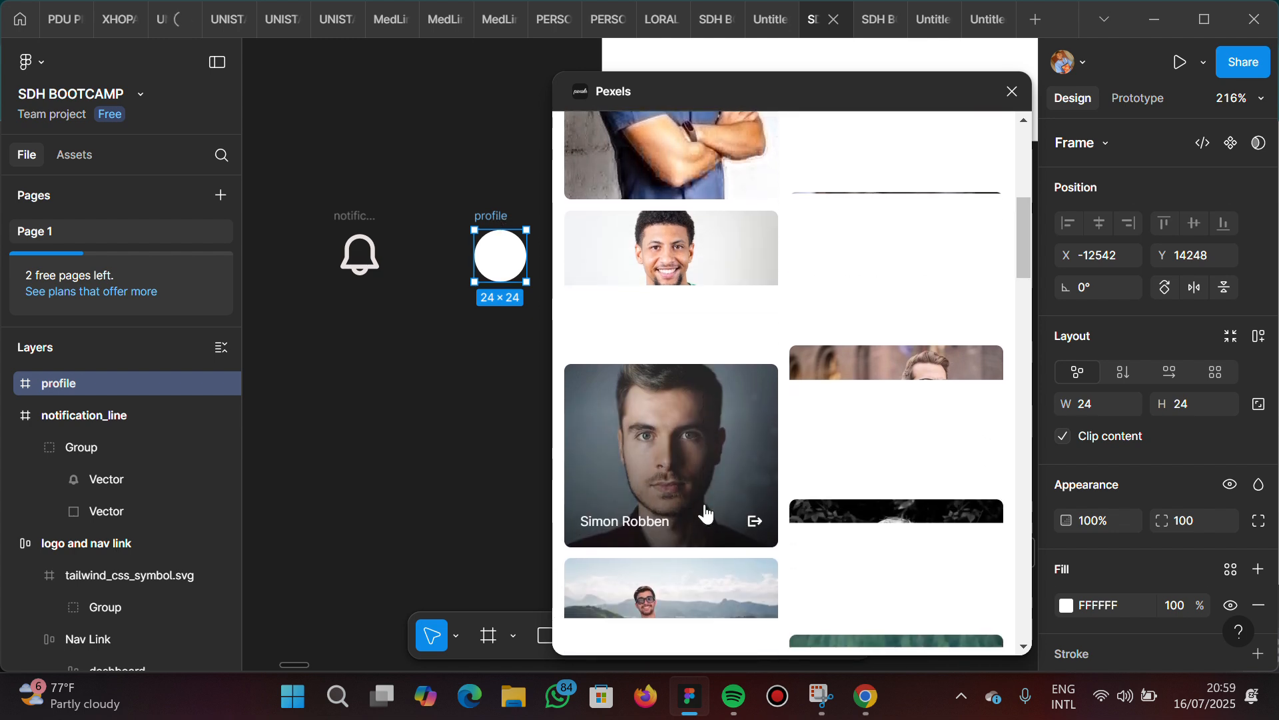
pyautogui.click(705, 248)
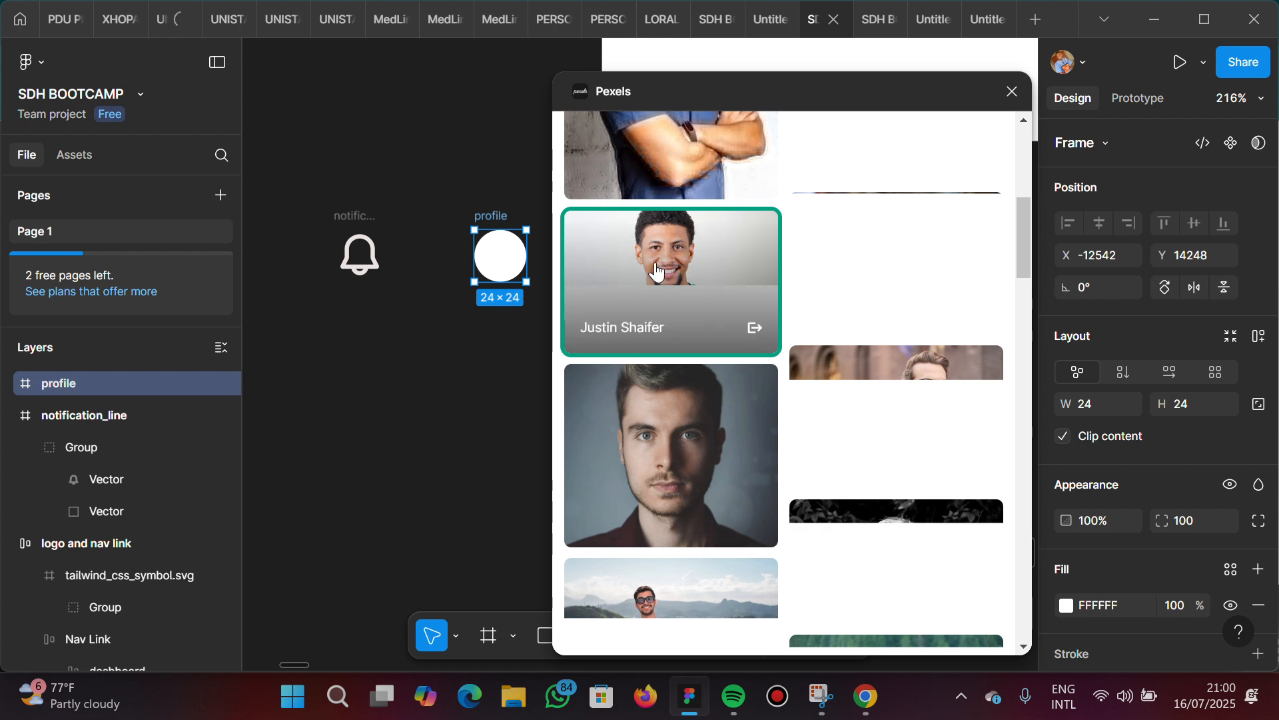
pyautogui.click(679, 253)
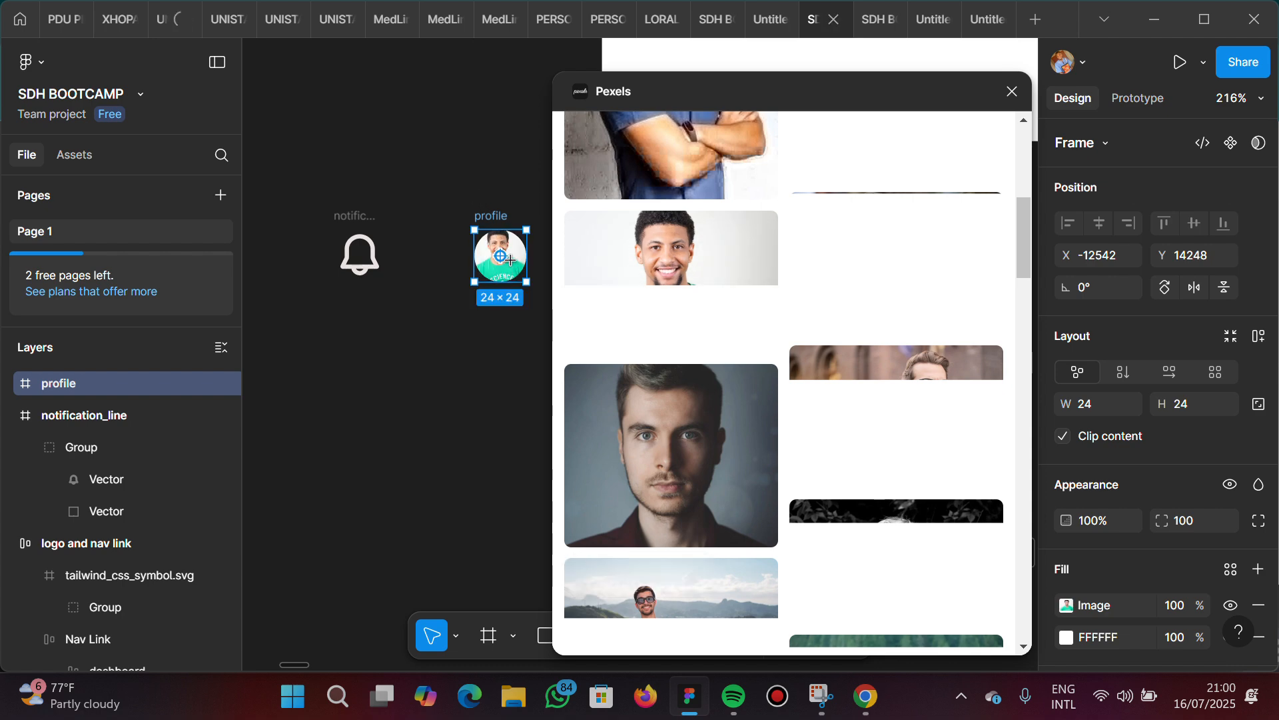
pyautogui.scroll(3, 514, 274)
pyautogui.scroll(3, 514, 265)
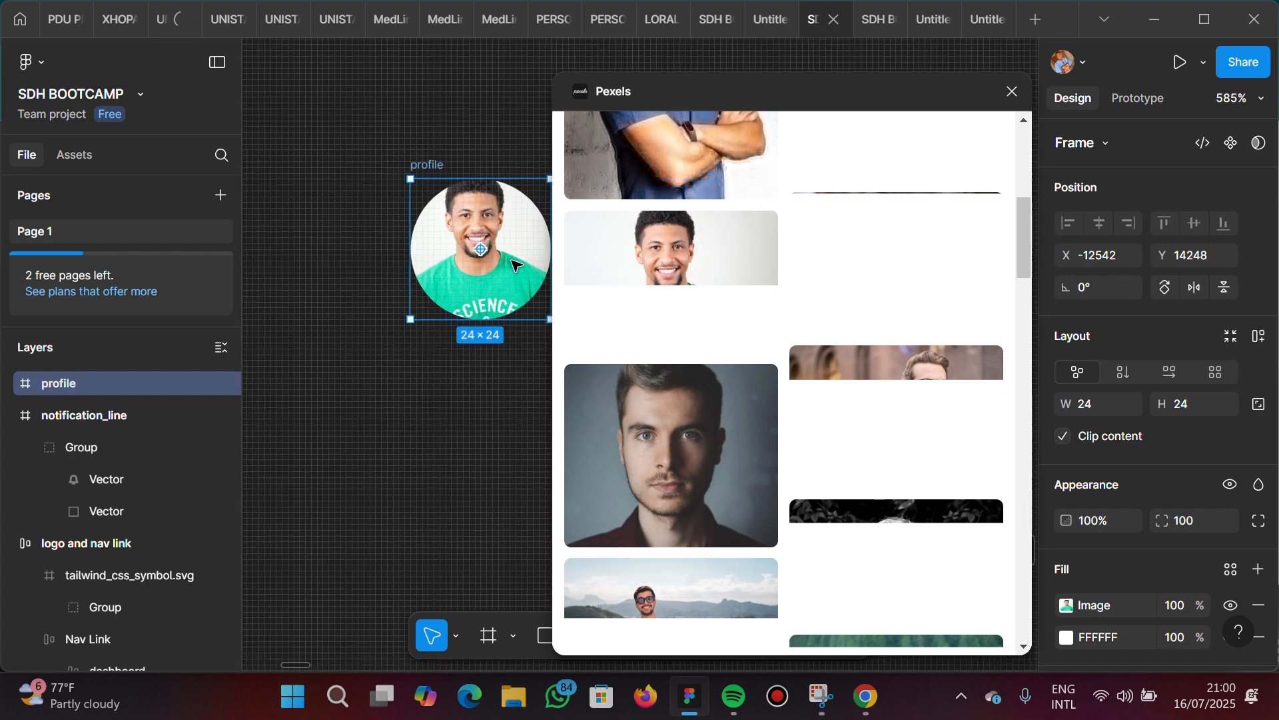
pyautogui.hscroll(2, 517, 265)
pyautogui.scroll(-2, 516, 266)
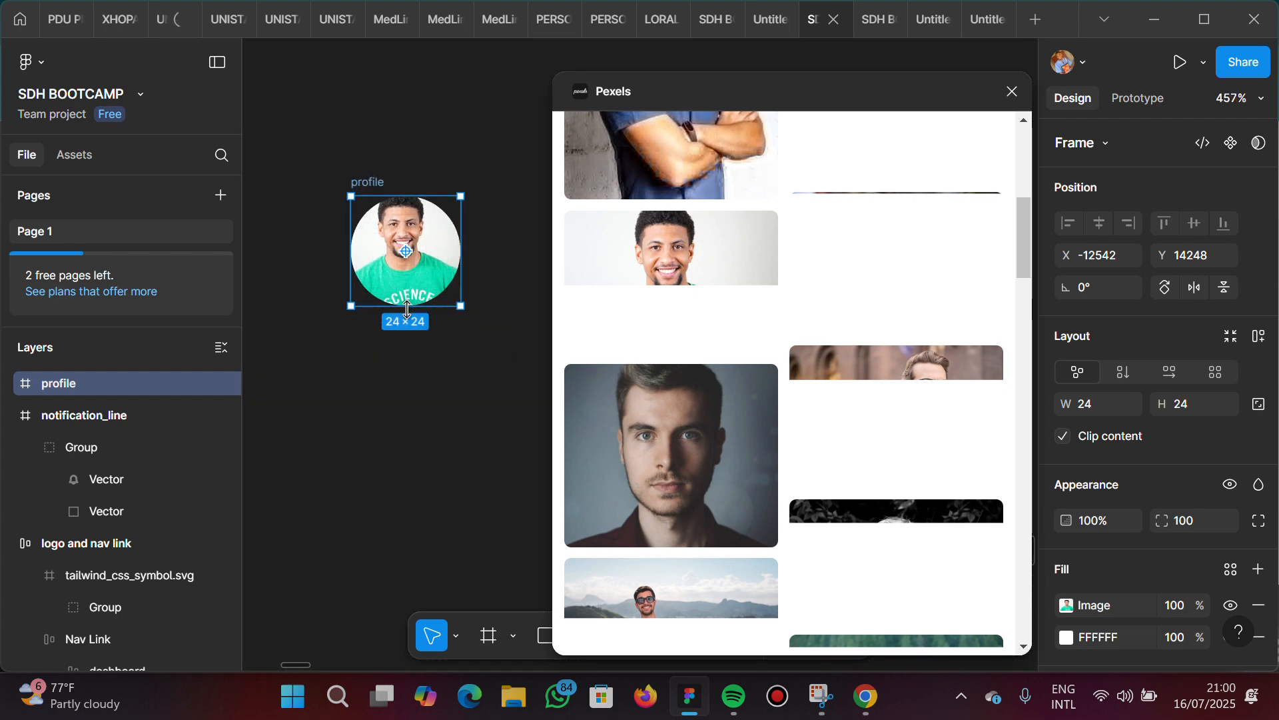
# Undo the photo fill on the profile frame and deselect it
pyautogui.click(378, 397)
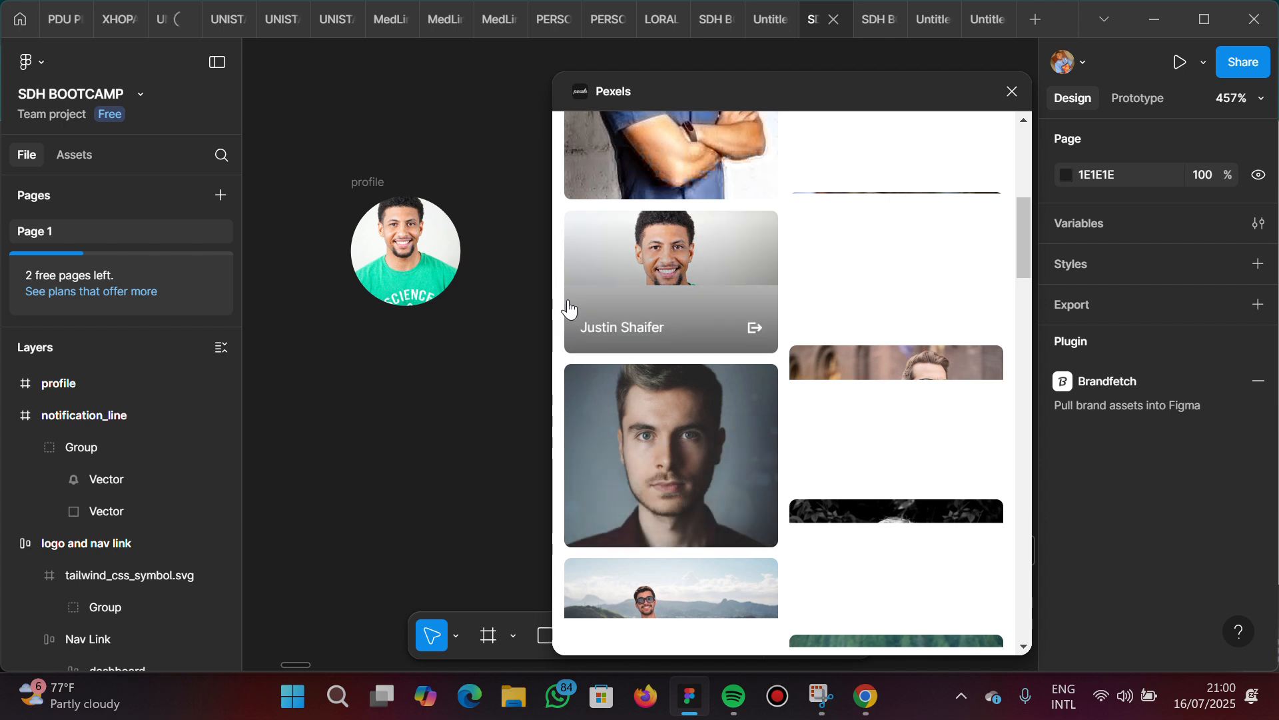
pyautogui.click(420, 267)
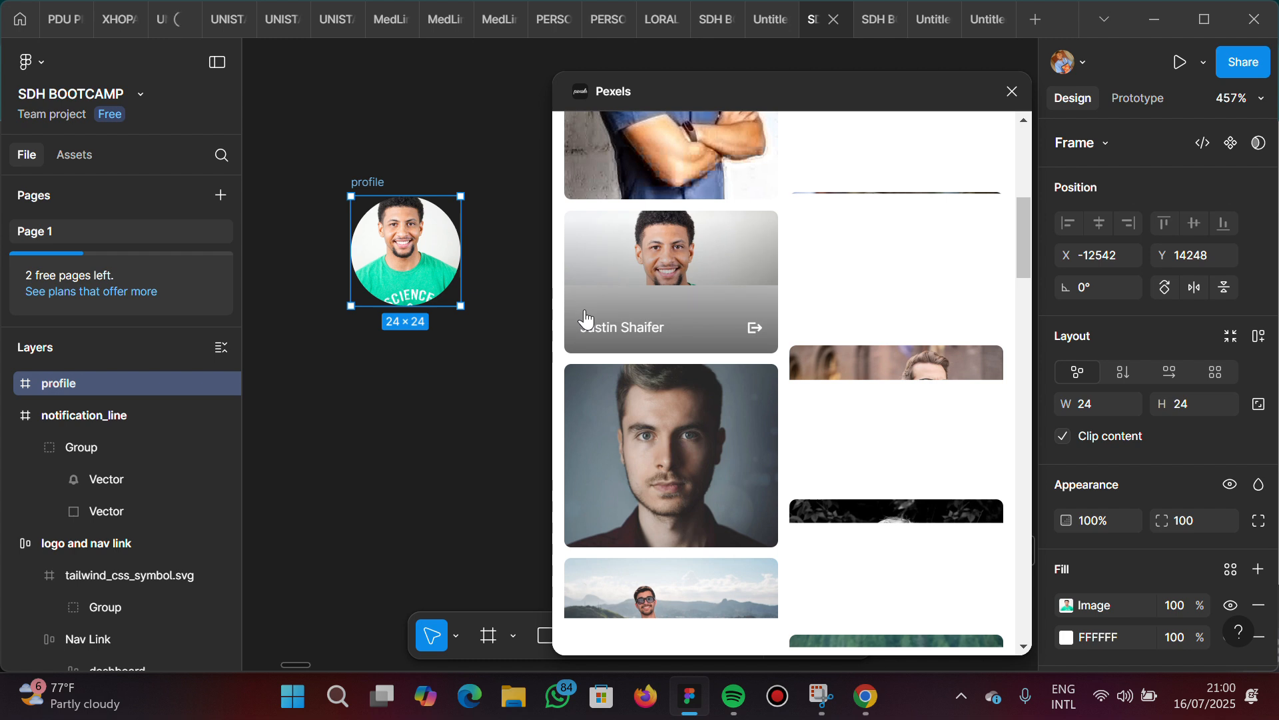
pyautogui.click(484, 292)
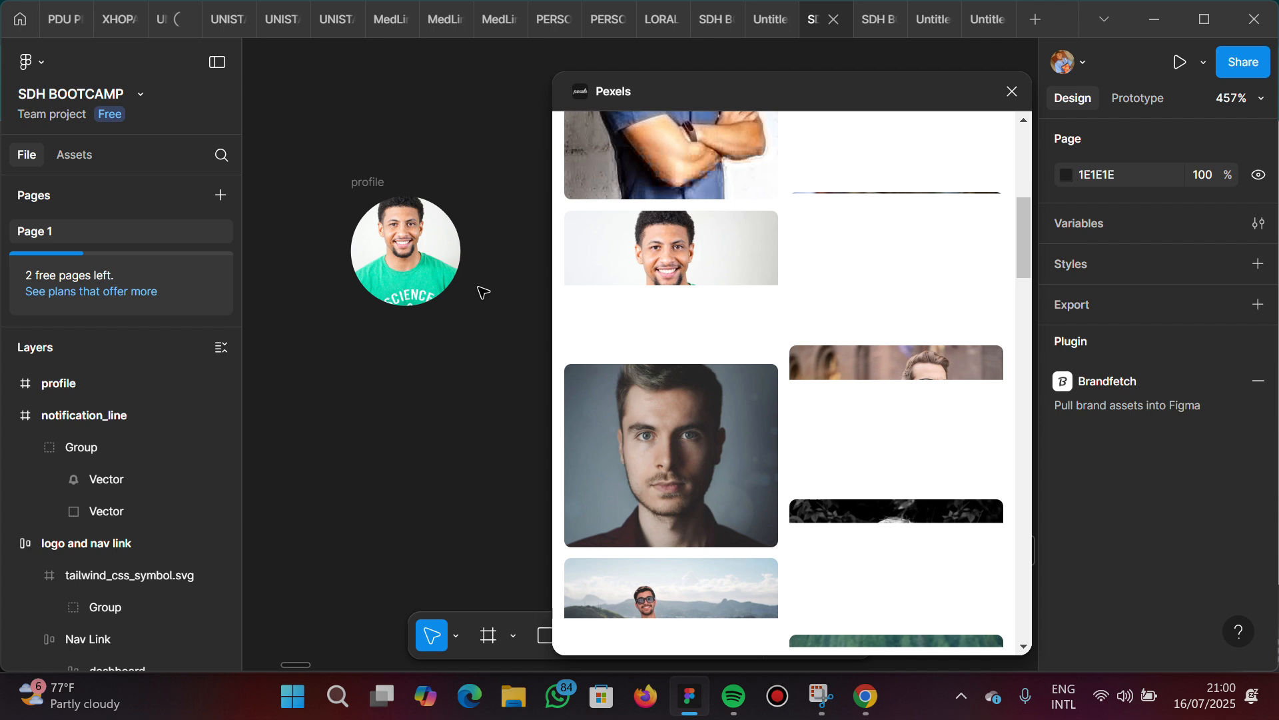
pyautogui.hotkey('ctrl', 'z')
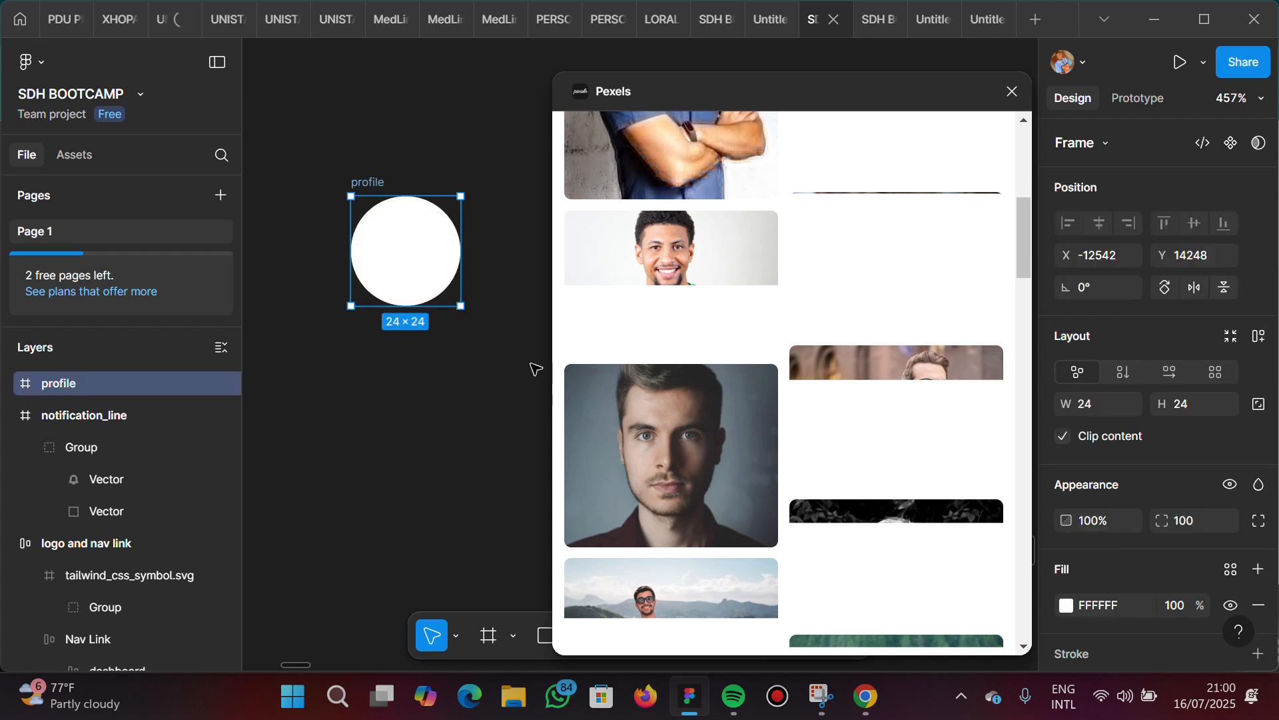
pyautogui.click(479, 392)
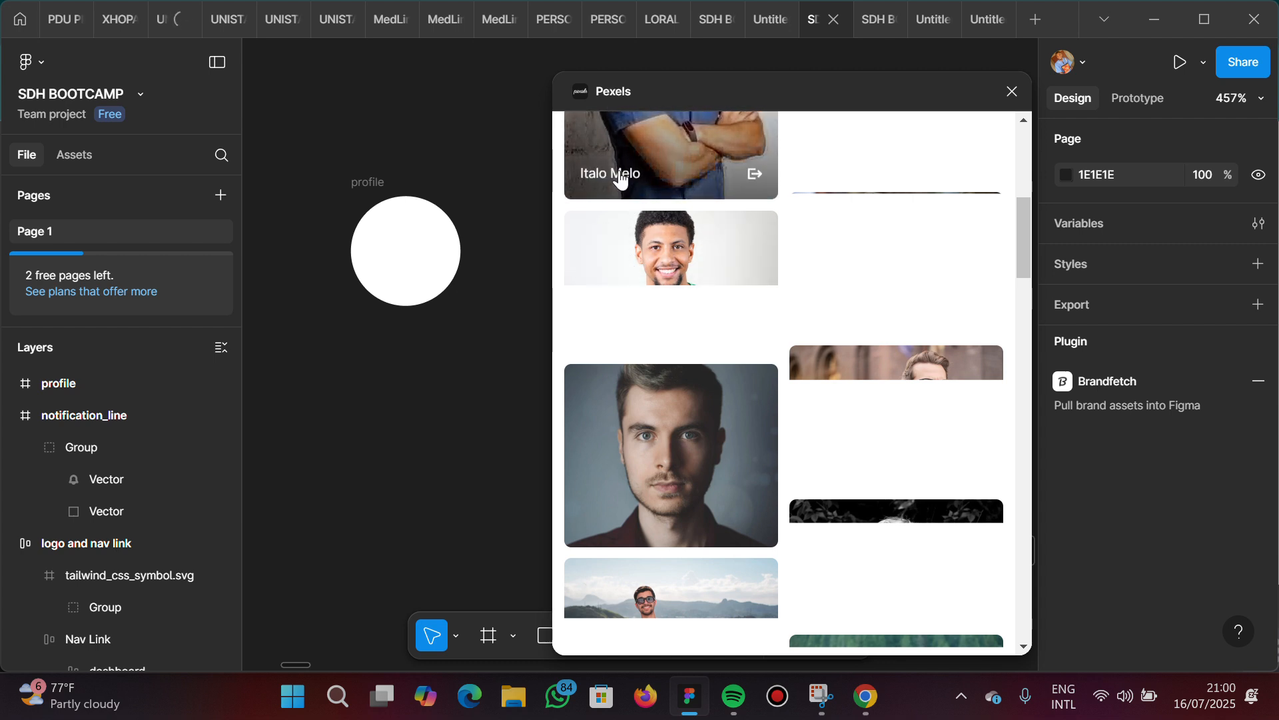
# Replace the Pexels photo search with "black male" and run it
pyautogui.scroll(6, 620, 178)
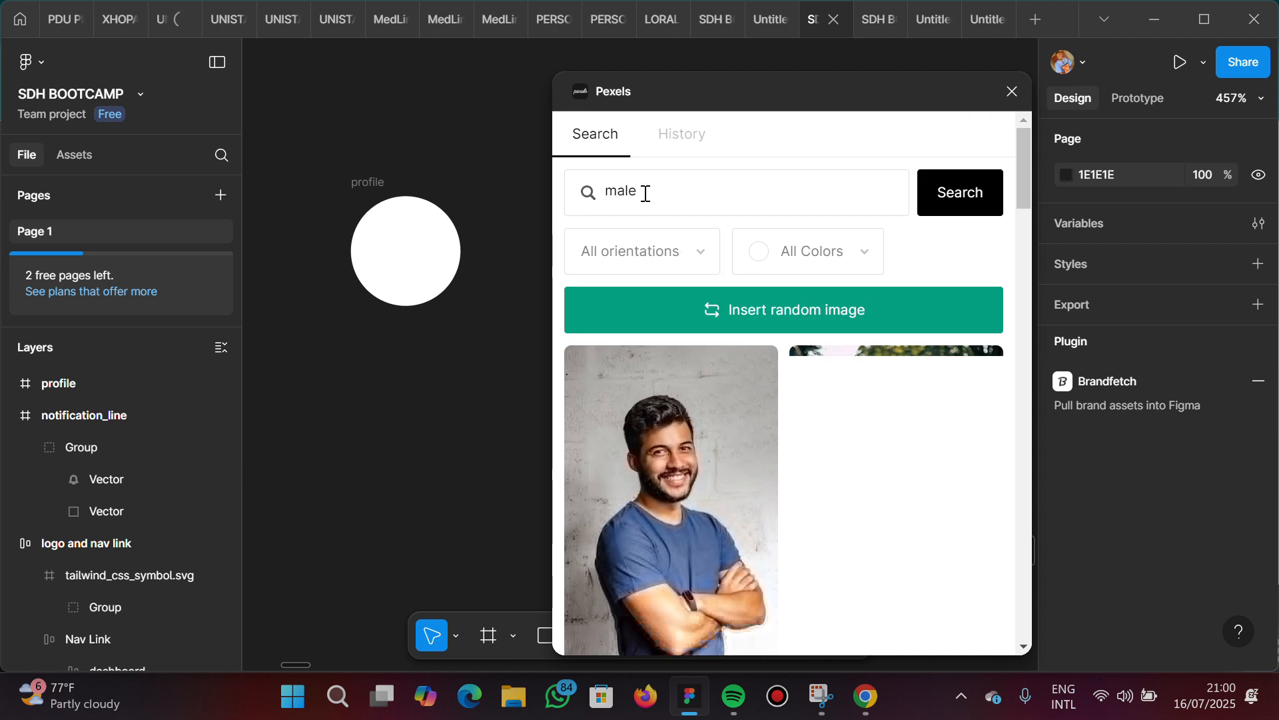
pyautogui.click(646, 193)
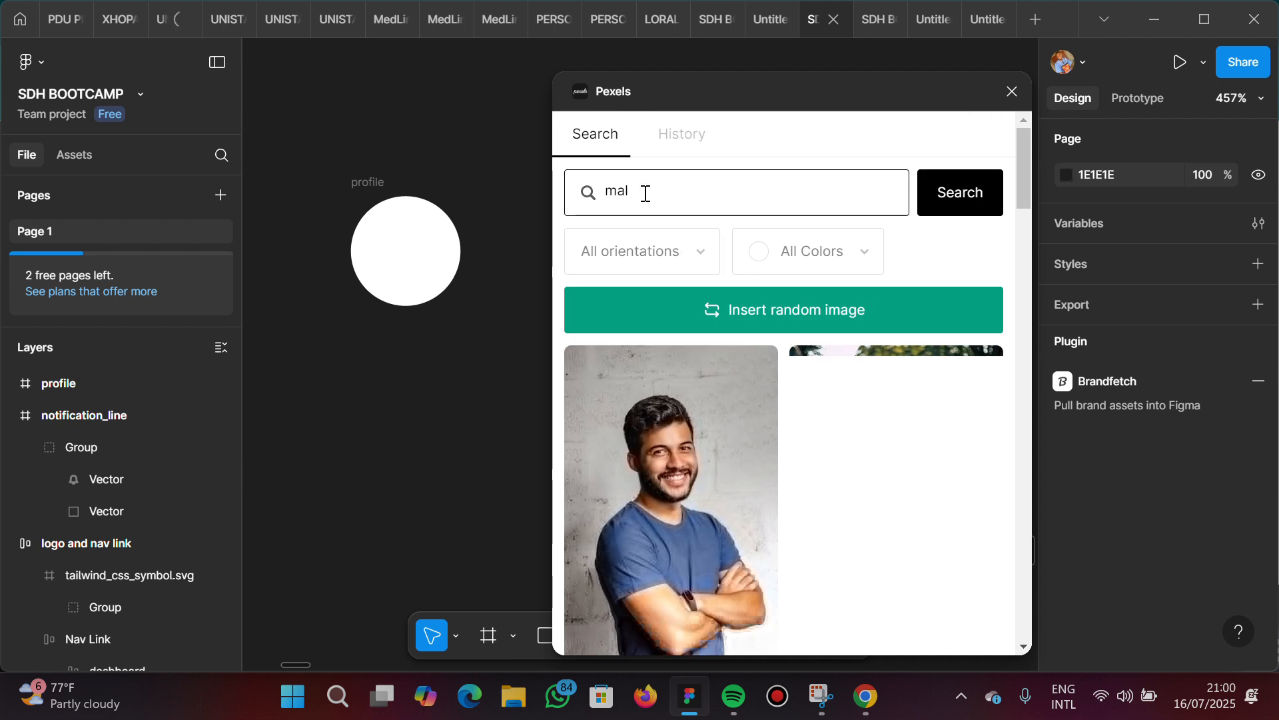
pyautogui.press('BackSpace')
pyautogui.press('BackSpace')
pyautogui.press('BackSpace')
pyautogui.write('black male')
pyautogui.press('Return')
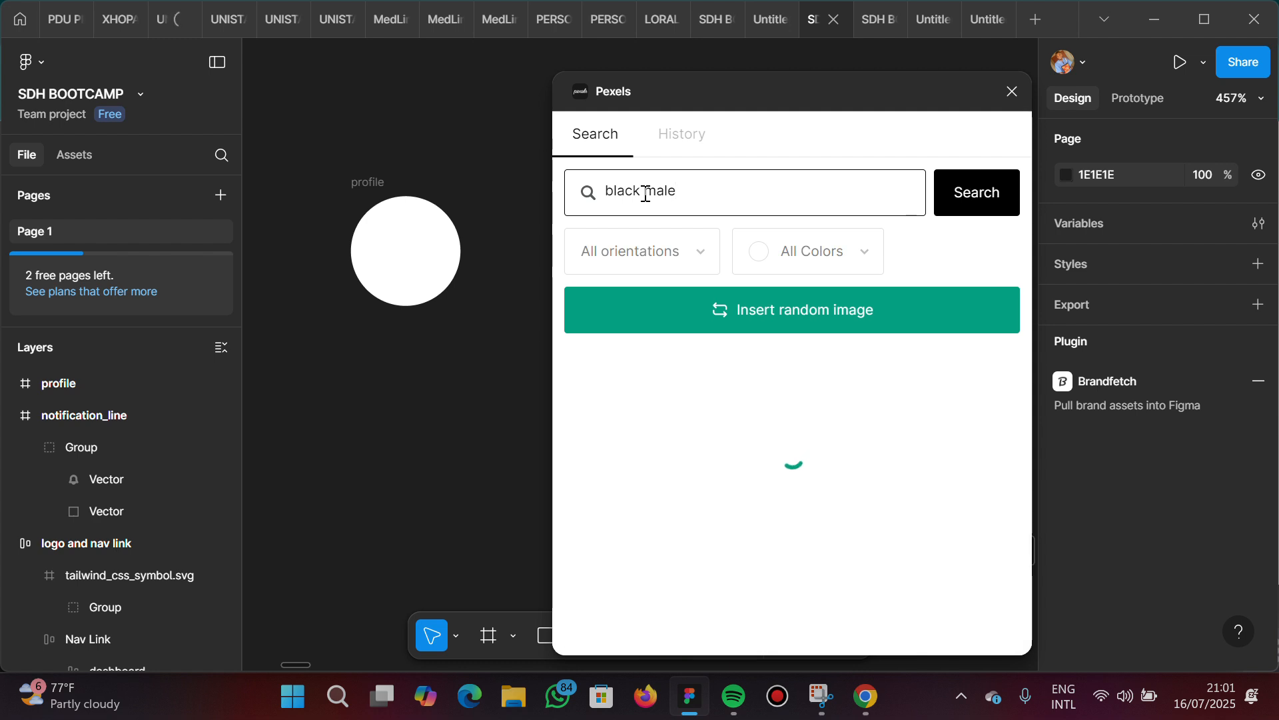
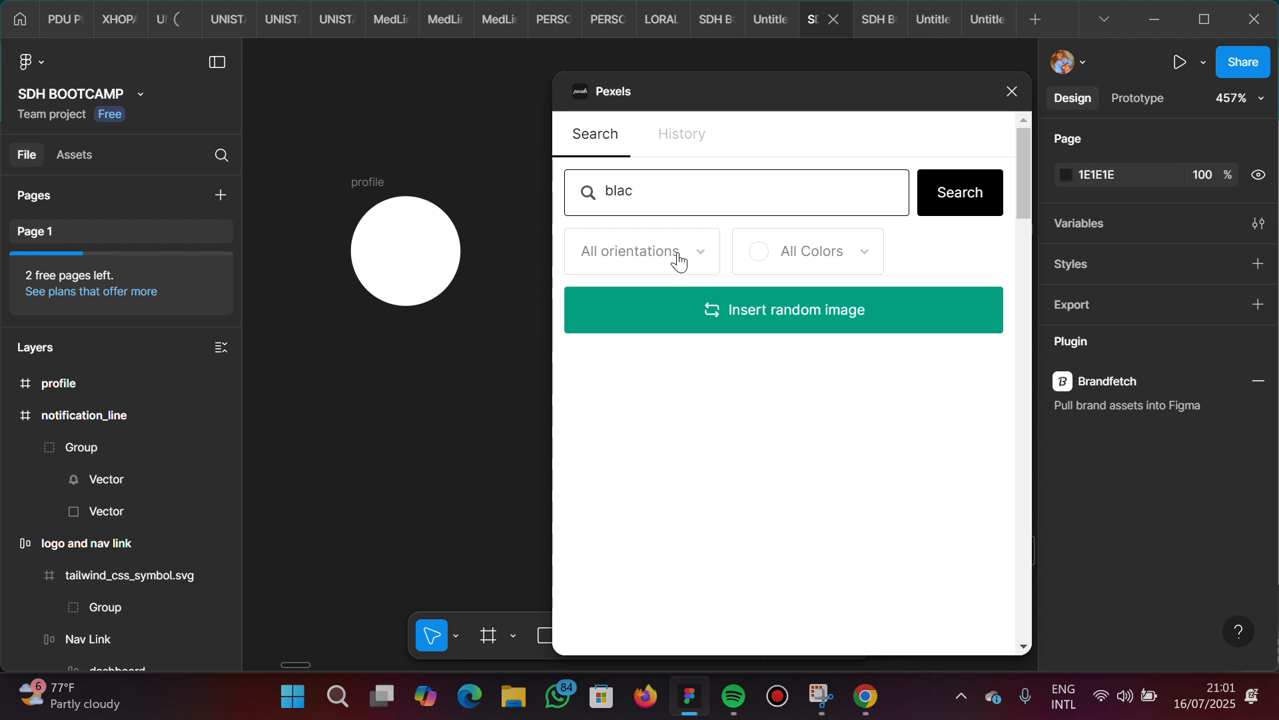
# Replace the Pexels photo search with "male" and browse the results for a portrait suitable as the profile picture
pyautogui.press('BackSpace')
pyautogui.write('male')
pyautogui.press('Return')
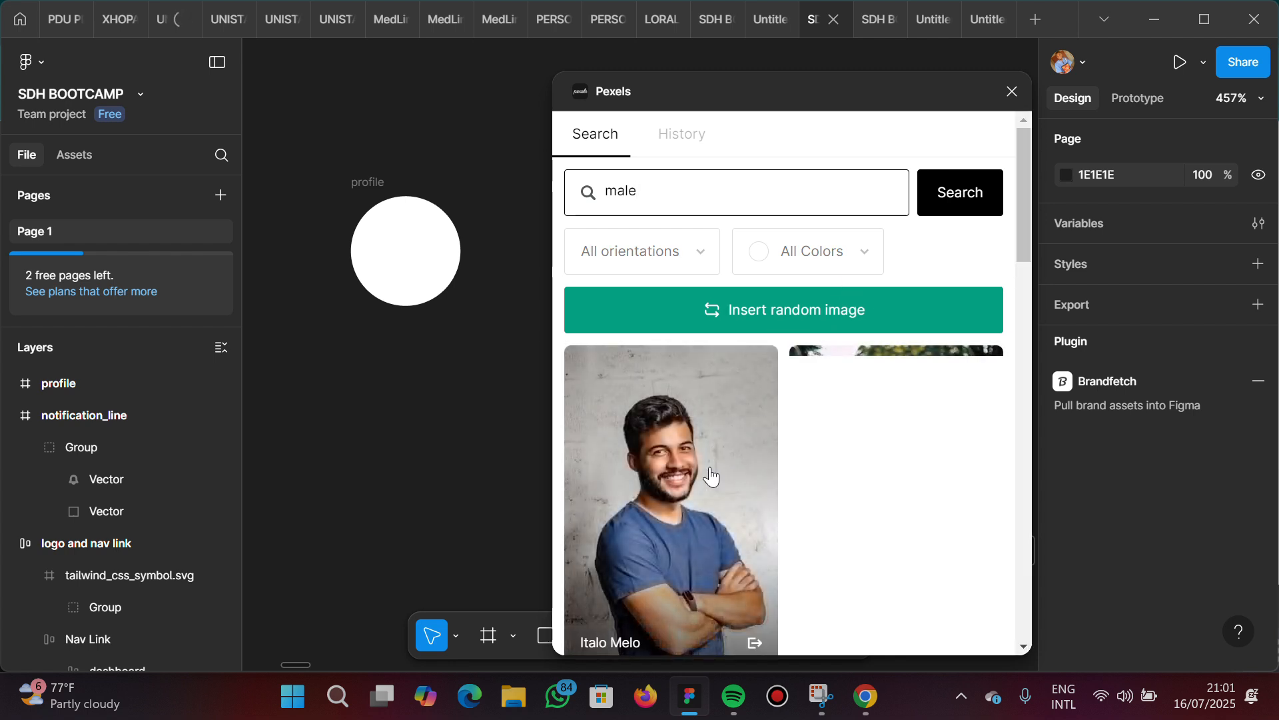
pyautogui.scroll(-3, 711, 477)
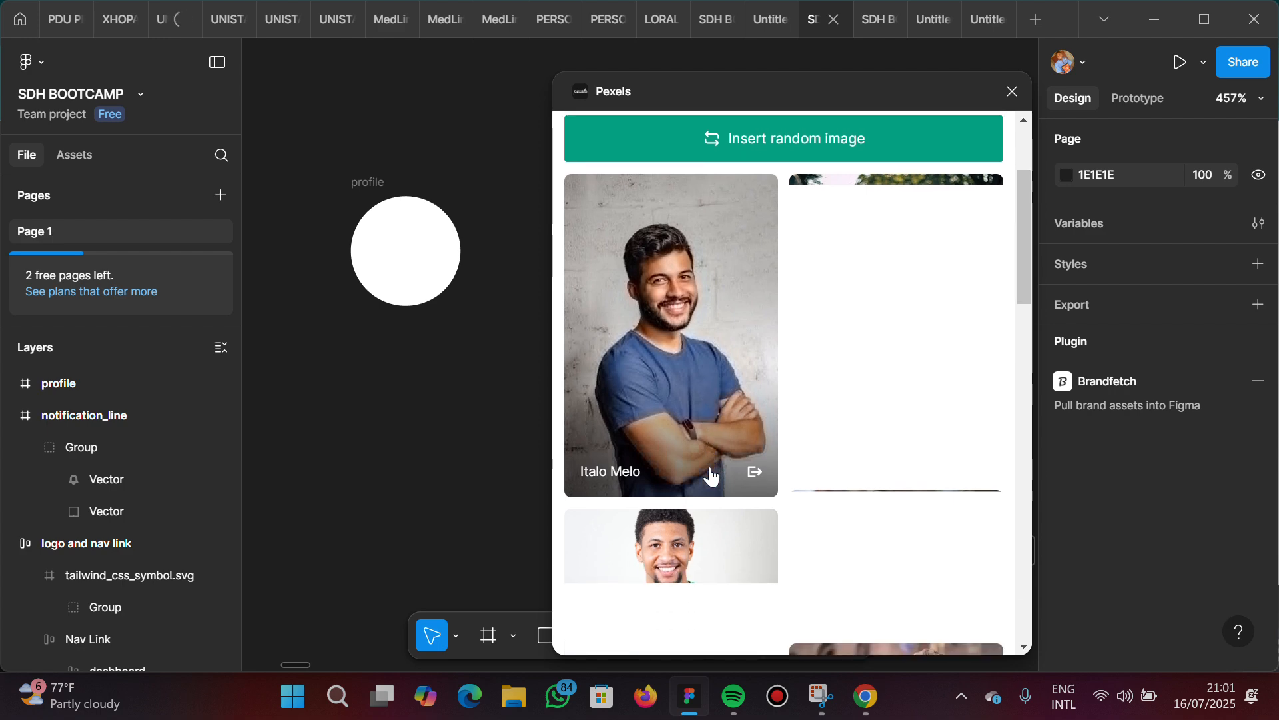
pyautogui.scroll(-15, 711, 476)
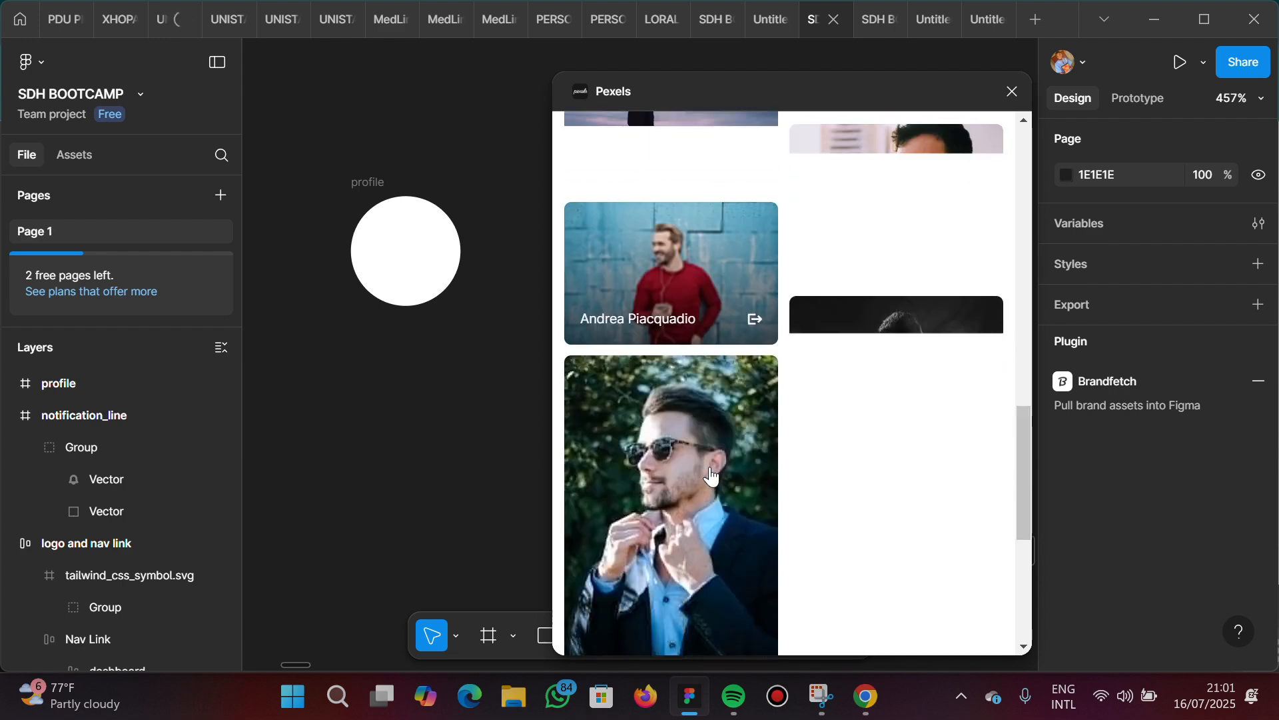
pyautogui.scroll(-7, 711, 476)
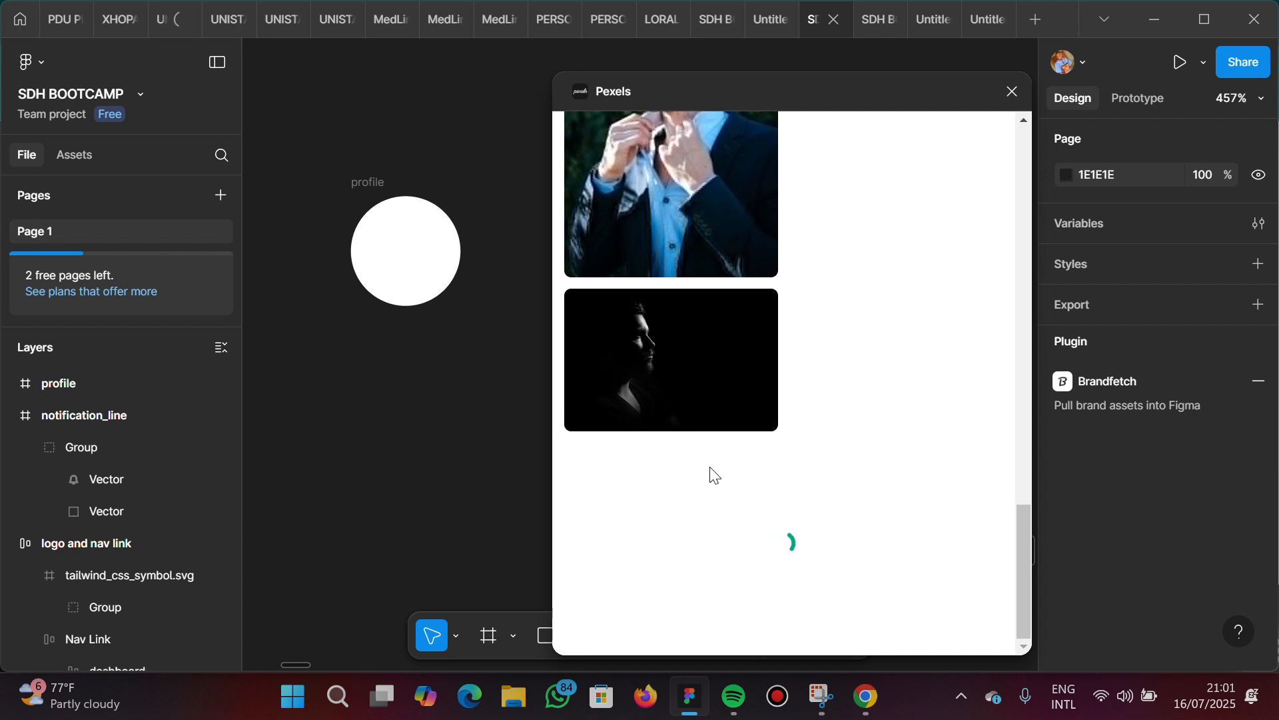
pyautogui.scroll(-2, 708, 474)
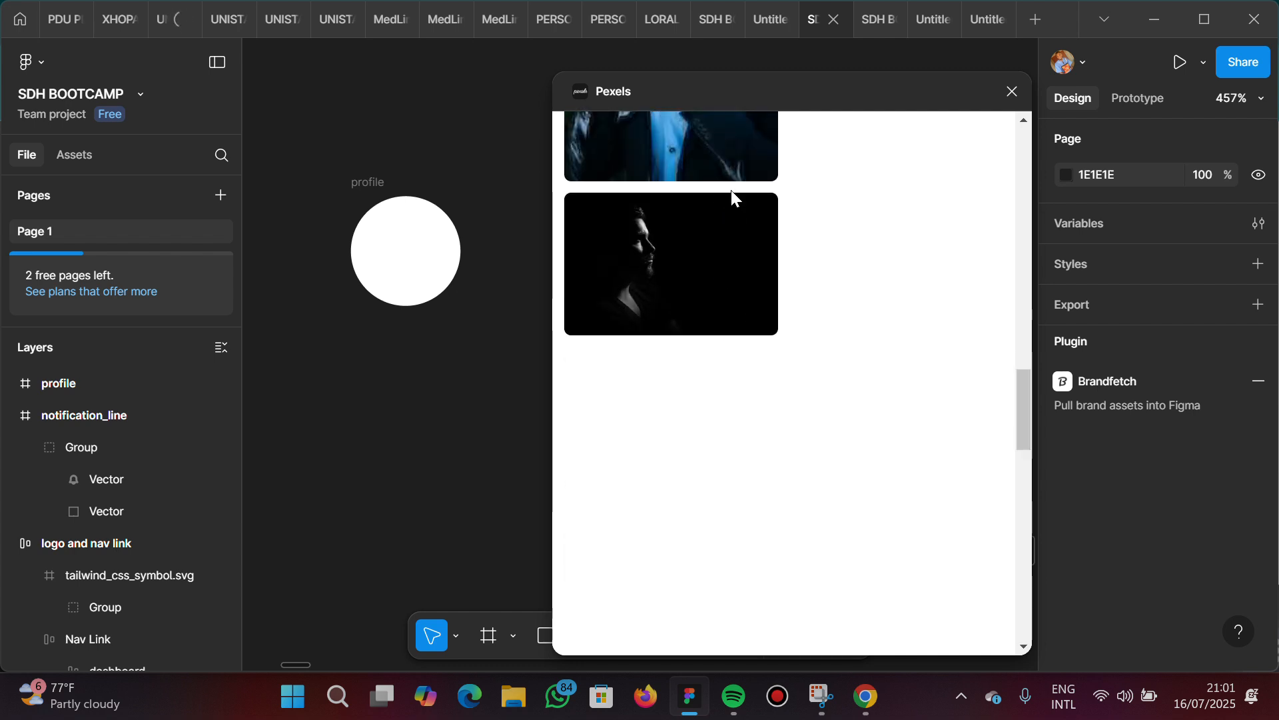
pyautogui.scroll(10, 731, 190)
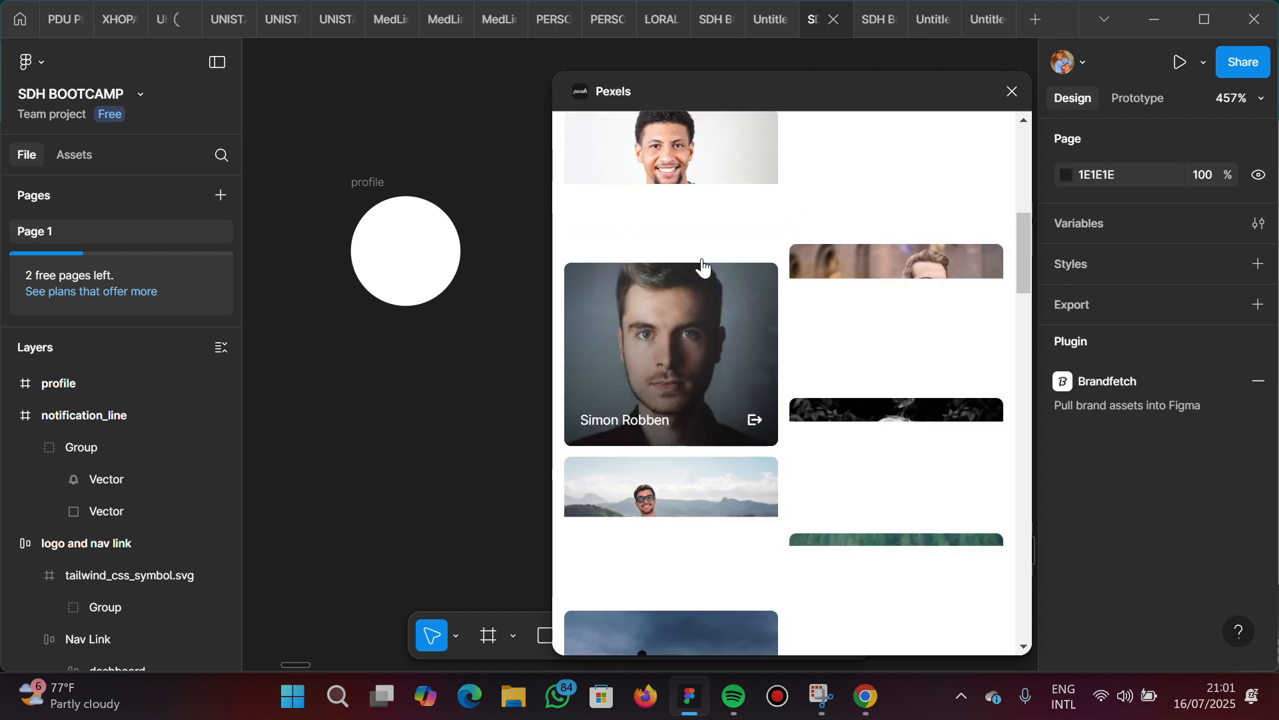
pyautogui.scroll(5, 702, 266)
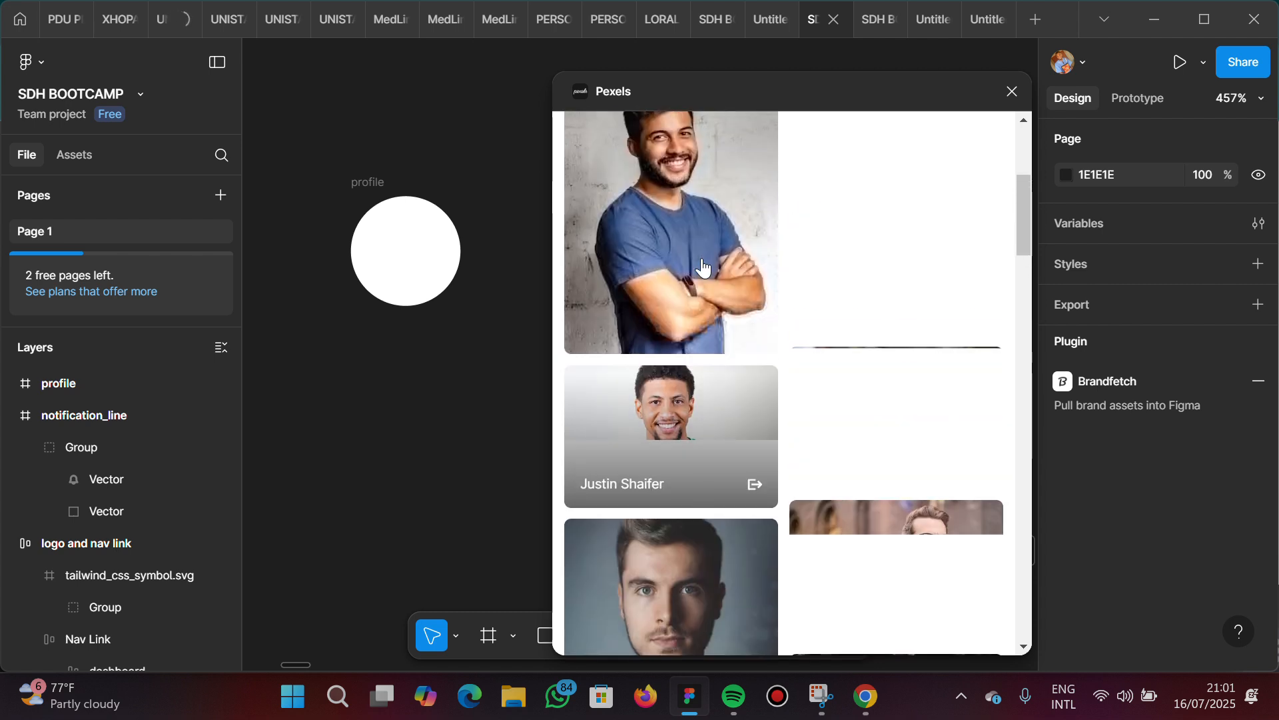
# Try to insert the Pexels photo of the smiling man in the green shirt with nothing selected, and delete the placed image
pyautogui.click(690, 406)
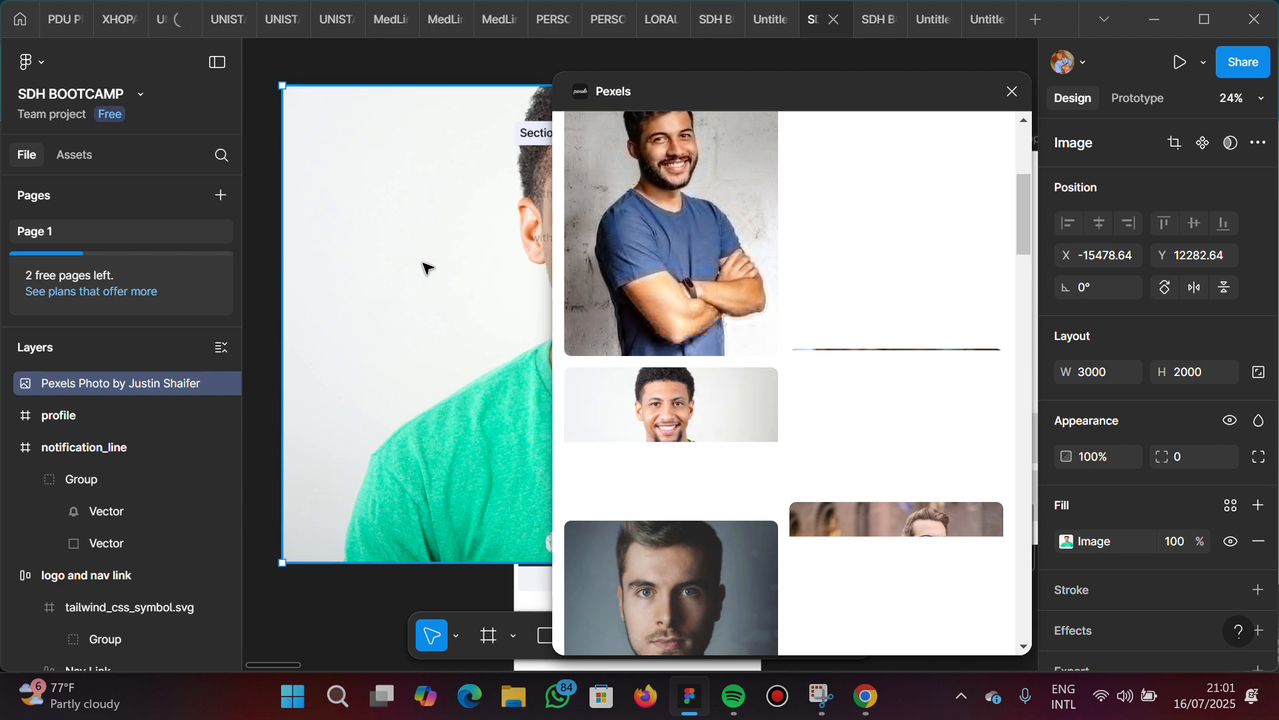
pyautogui.scroll(-5, 499, 279)
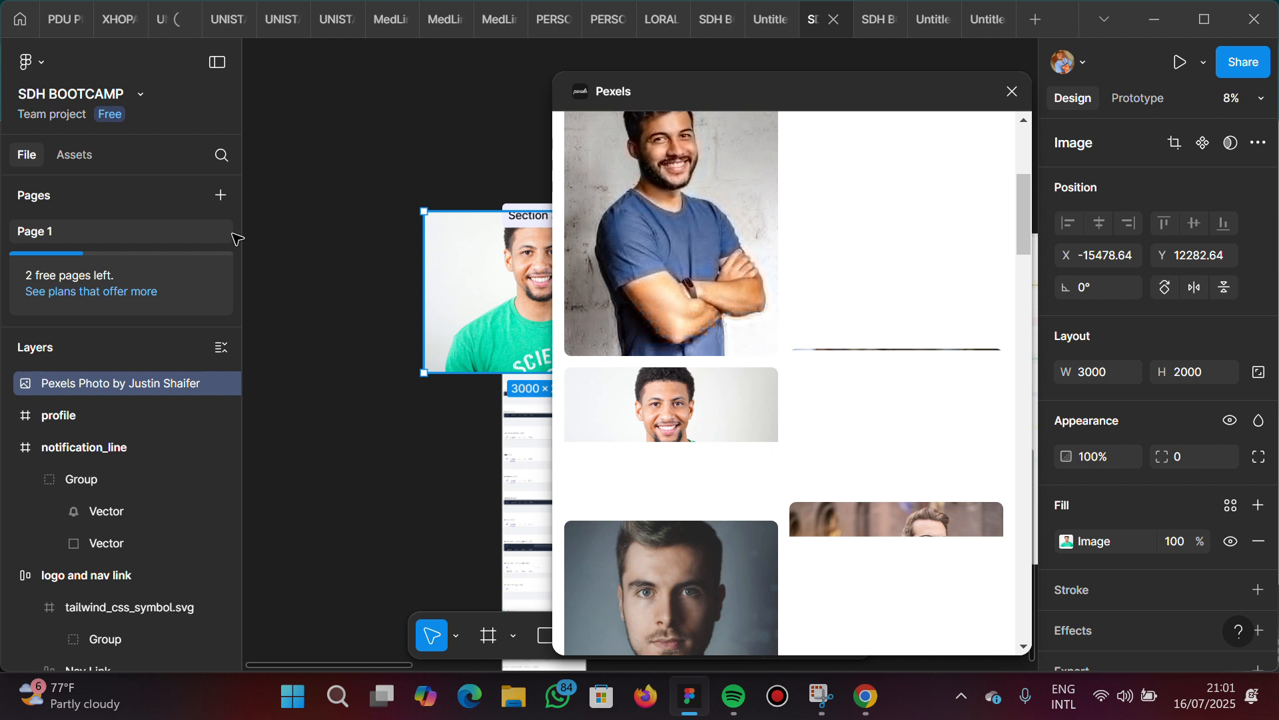
pyautogui.moveTo(232, 233); pyautogui.dragTo(233, 235)
pyautogui.moveTo(487, 254); pyautogui.dragTo(350, 220)
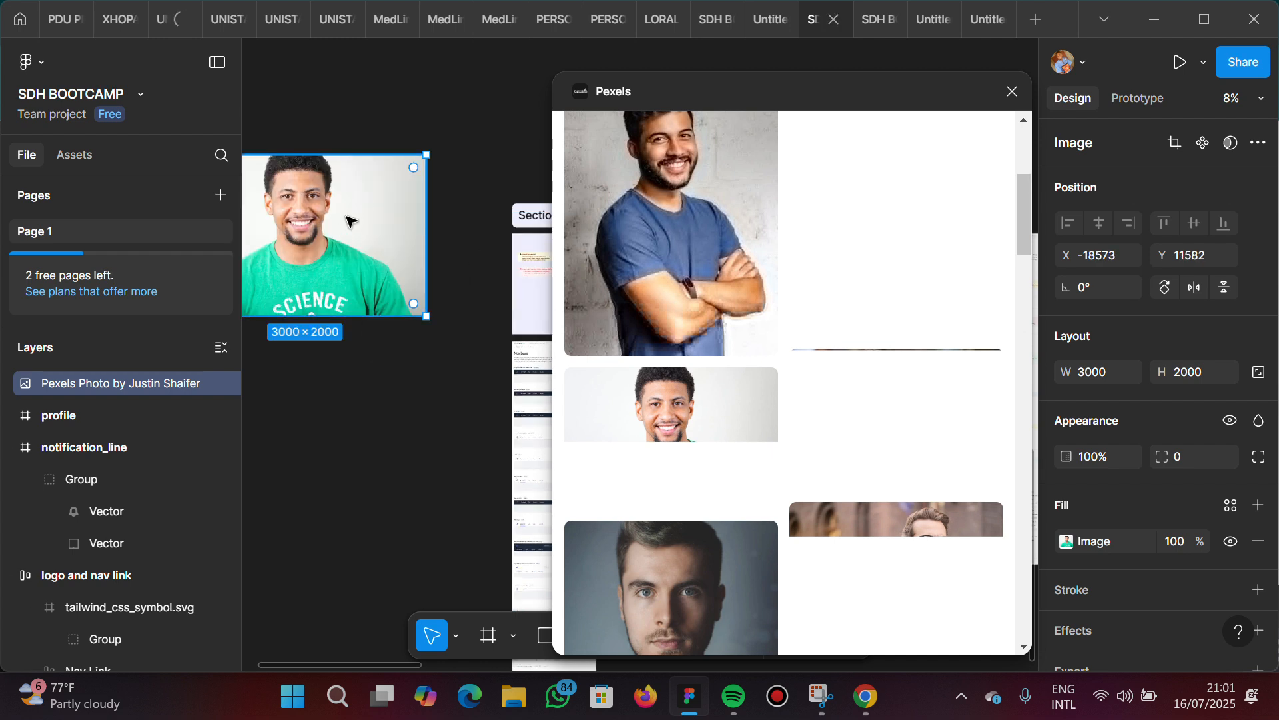
pyautogui.press('Delete')
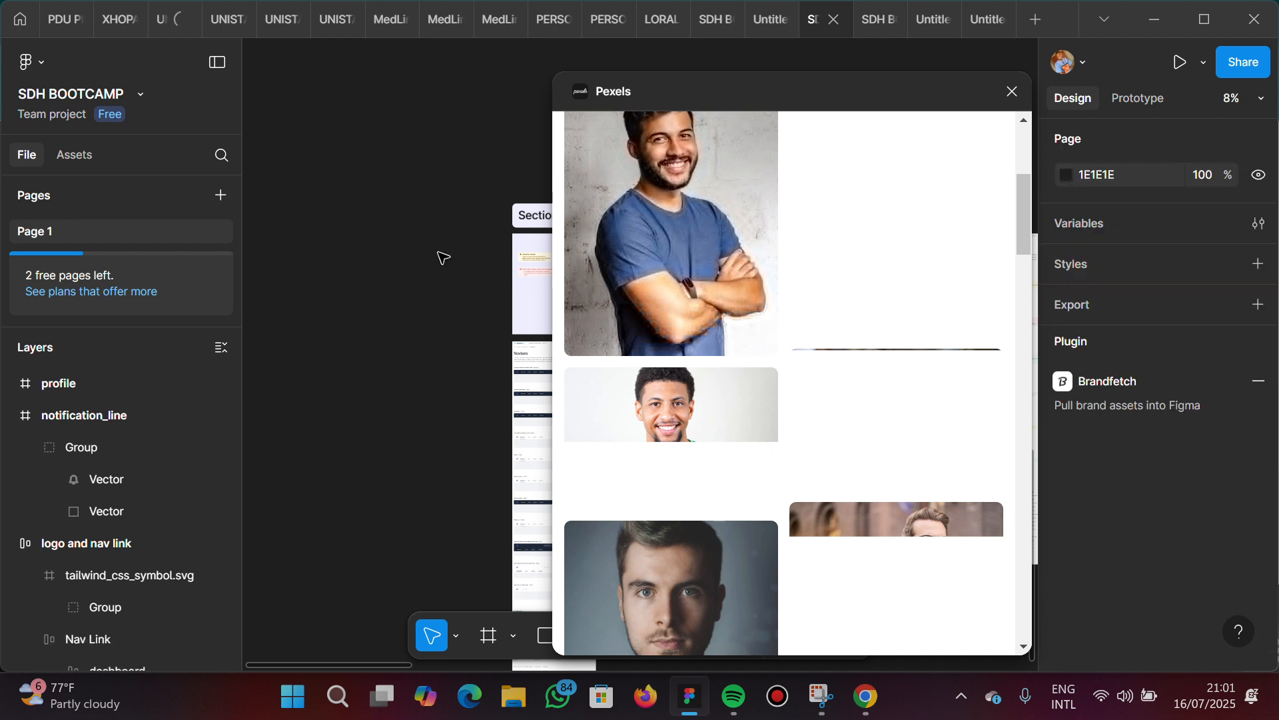
# Locate the white circular profile frame beside the notification bell and select it
pyautogui.hscroll(2, 443, 258)
pyautogui.hscroll(-1, 443, 258)
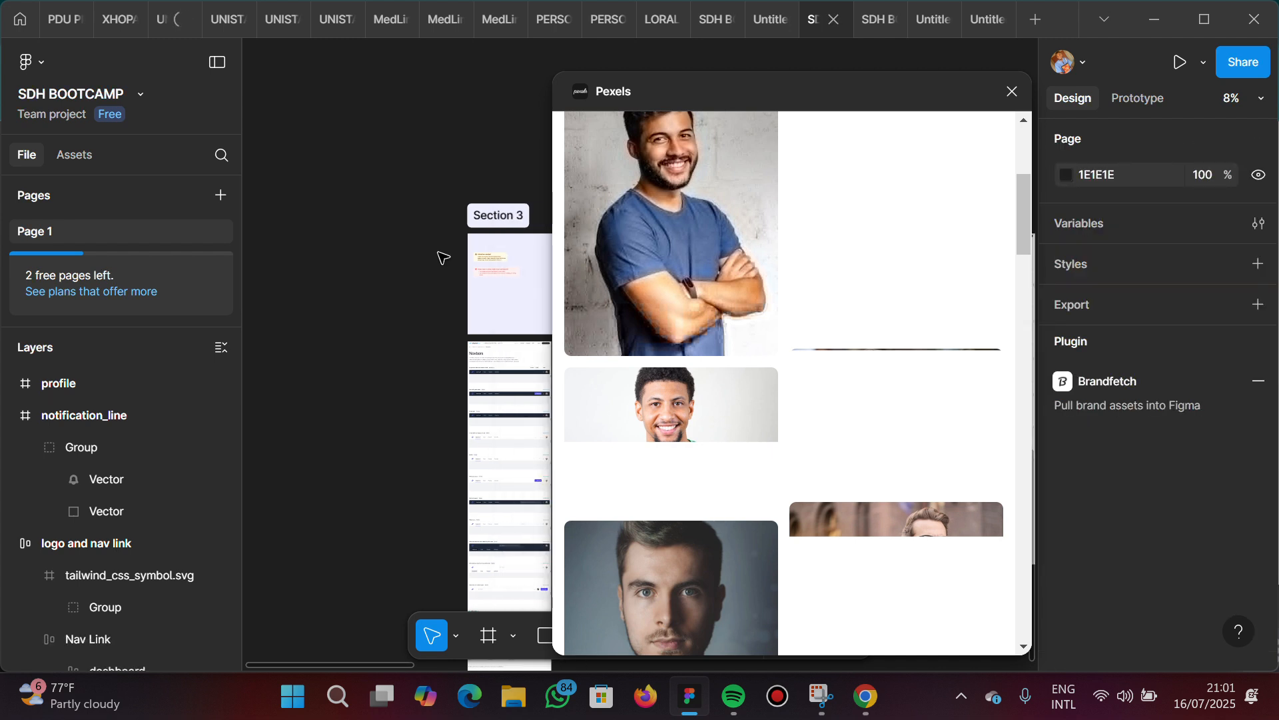
pyautogui.hscroll(-3, 443, 258)
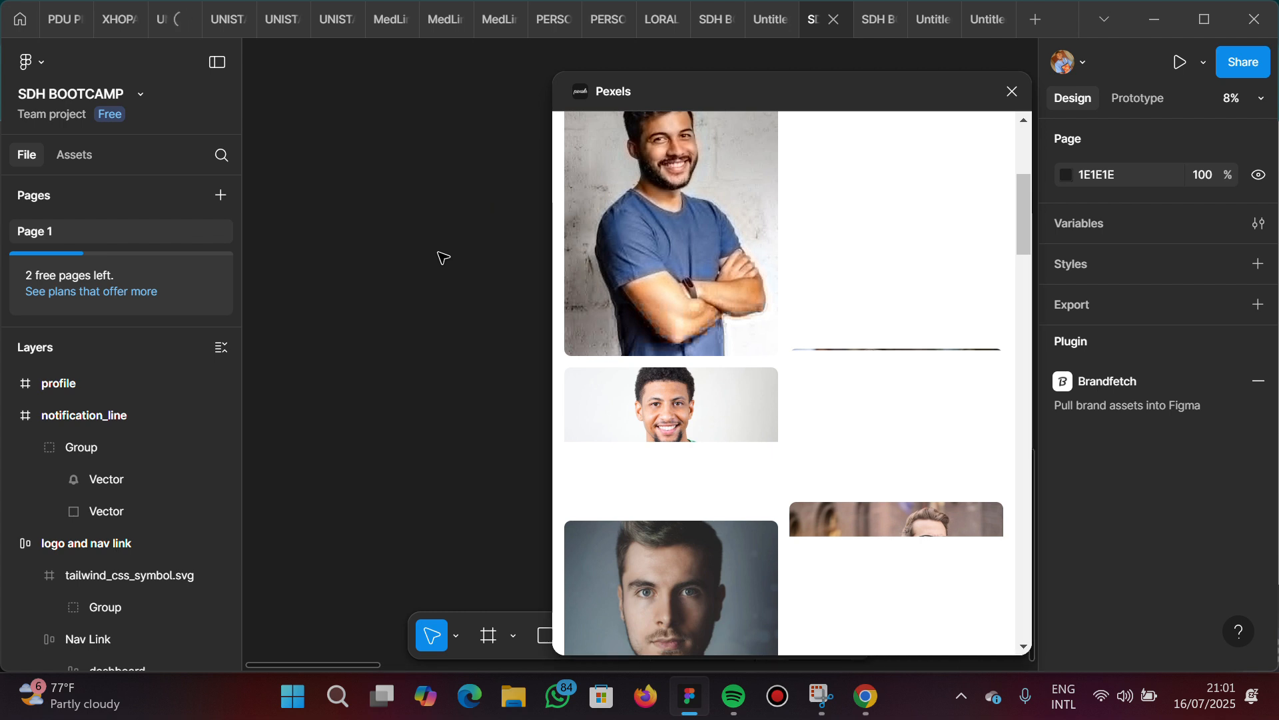
pyautogui.scroll(-5, 443, 258)
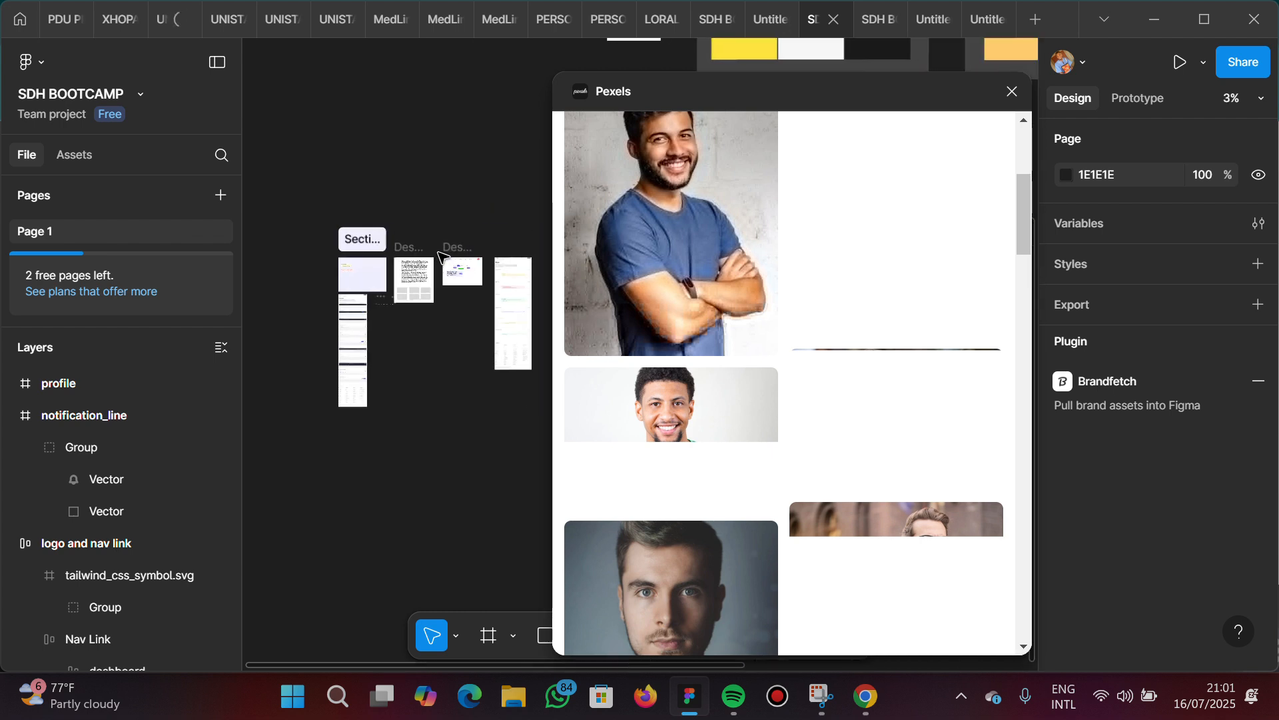
pyautogui.hscroll(3, 441, 257)
pyautogui.hscroll(-4, 441, 256)
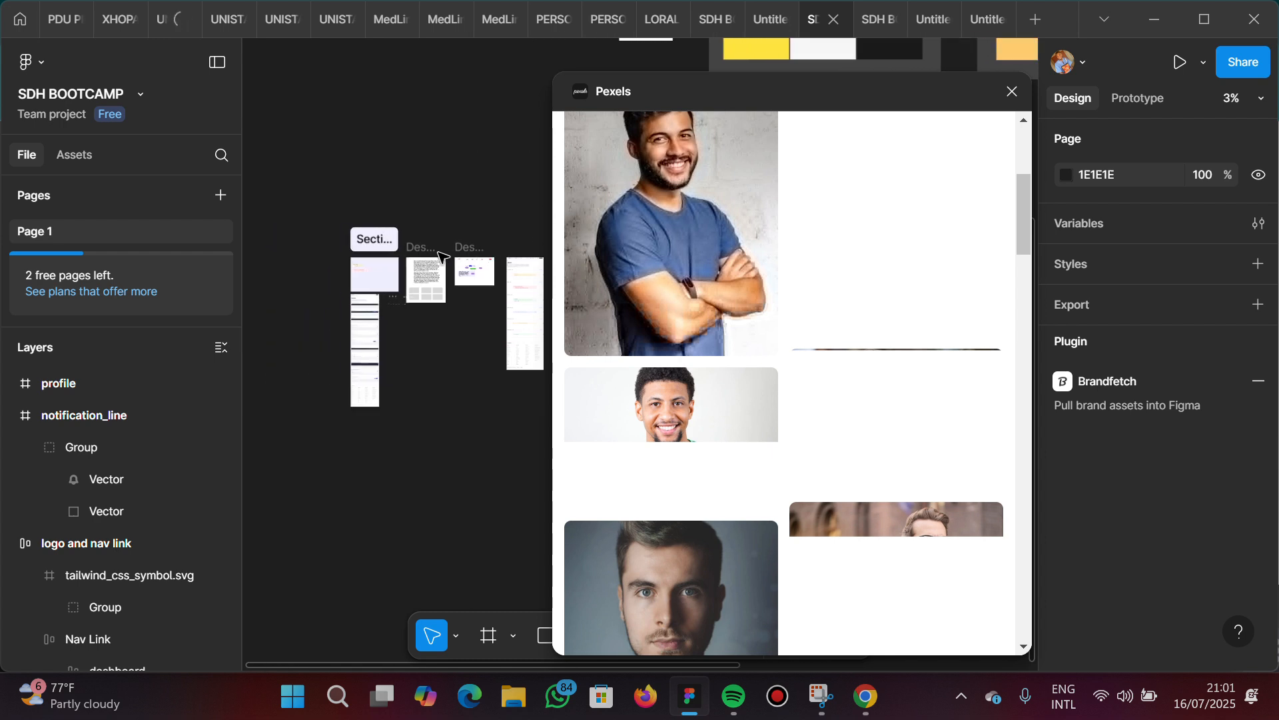
pyautogui.hscroll(1, 440, 257)
pyautogui.scroll(-3, 440, 258)
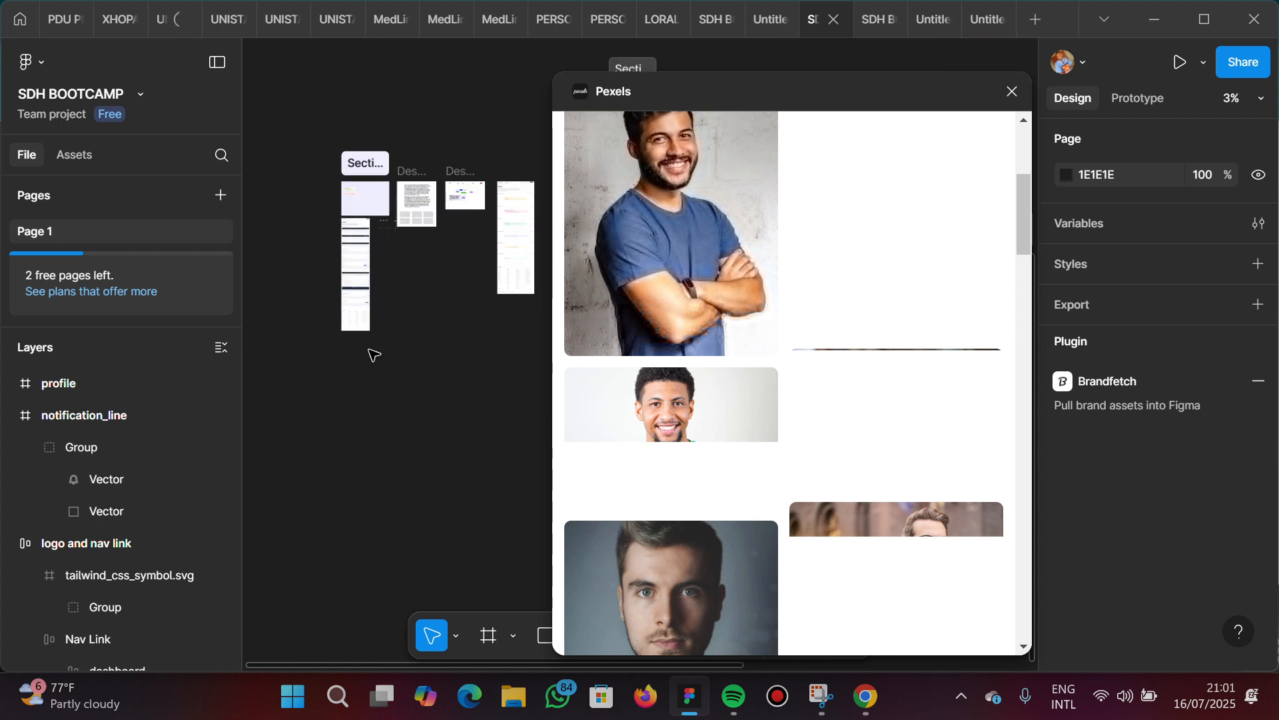
pyautogui.scroll(8, 427, 244)
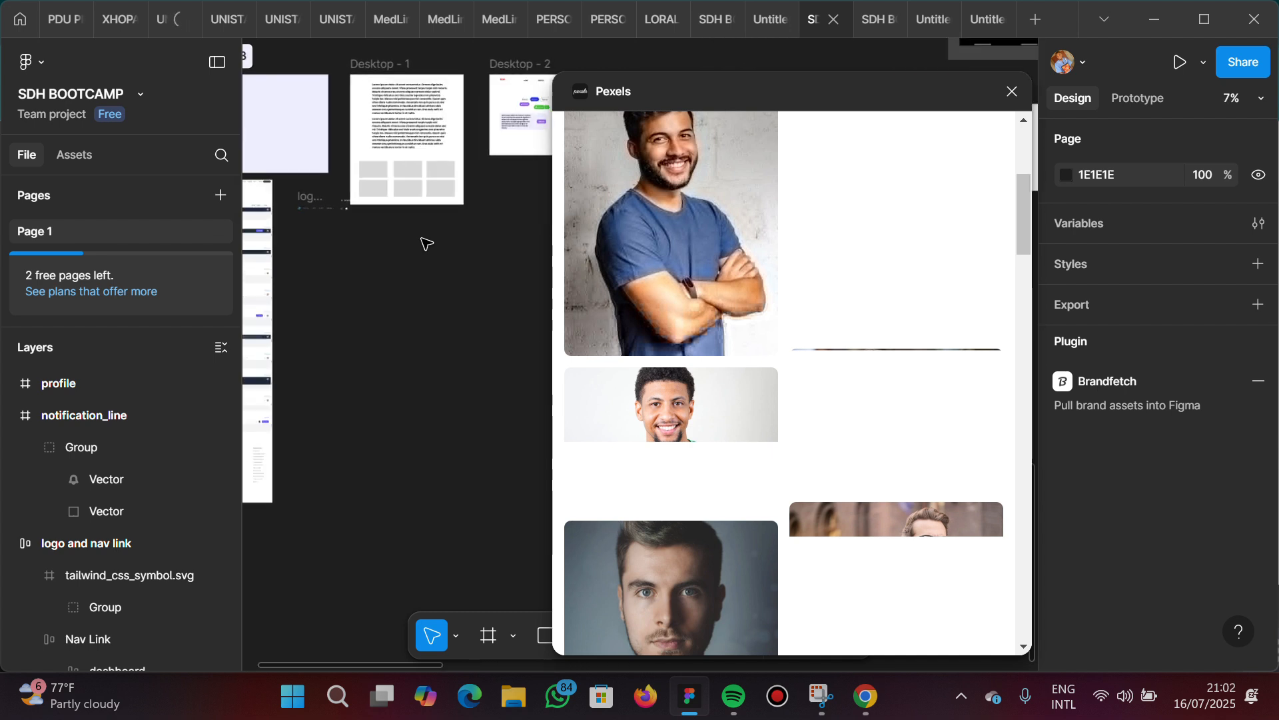
pyautogui.scroll(5, 427, 244)
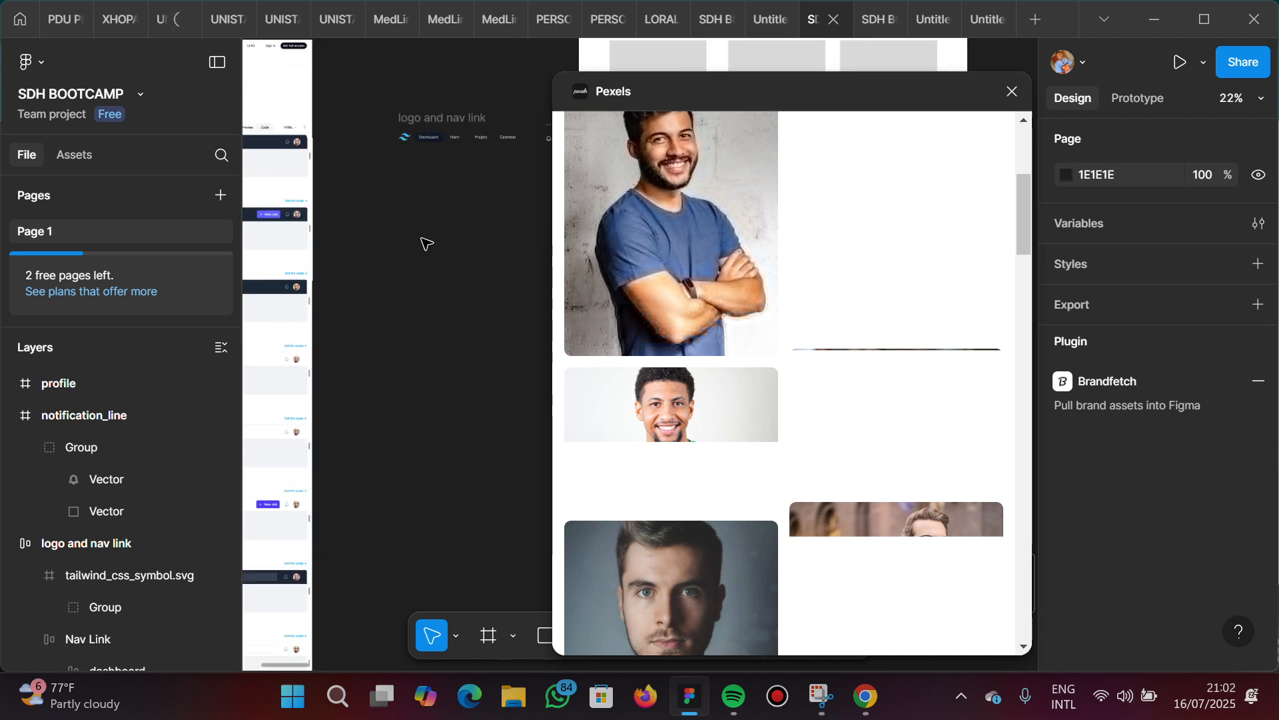
pyautogui.scroll(3, 427, 244)
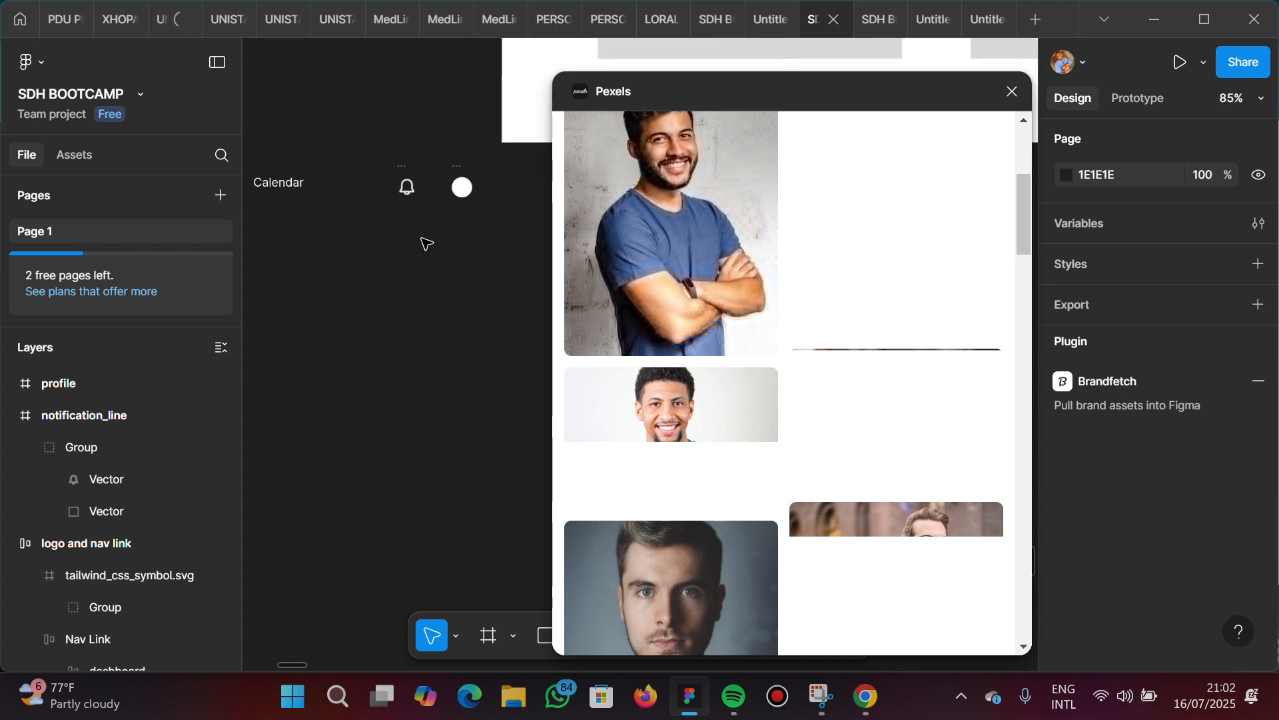
pyautogui.scroll(5, 425, 243)
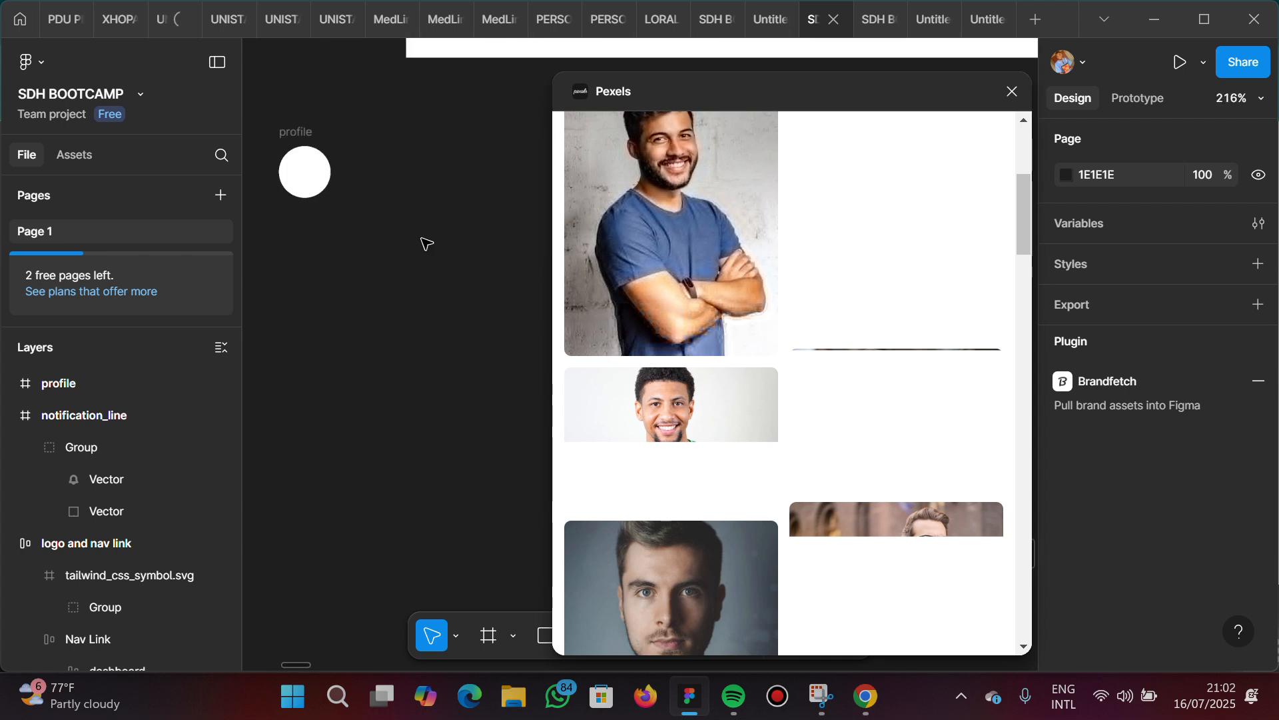
pyautogui.scroll(2, 421, 238)
pyautogui.hscroll(-6, 421, 238)
pyautogui.scroll(2, 421, 238)
pyautogui.hscroll(2, 422, 238)
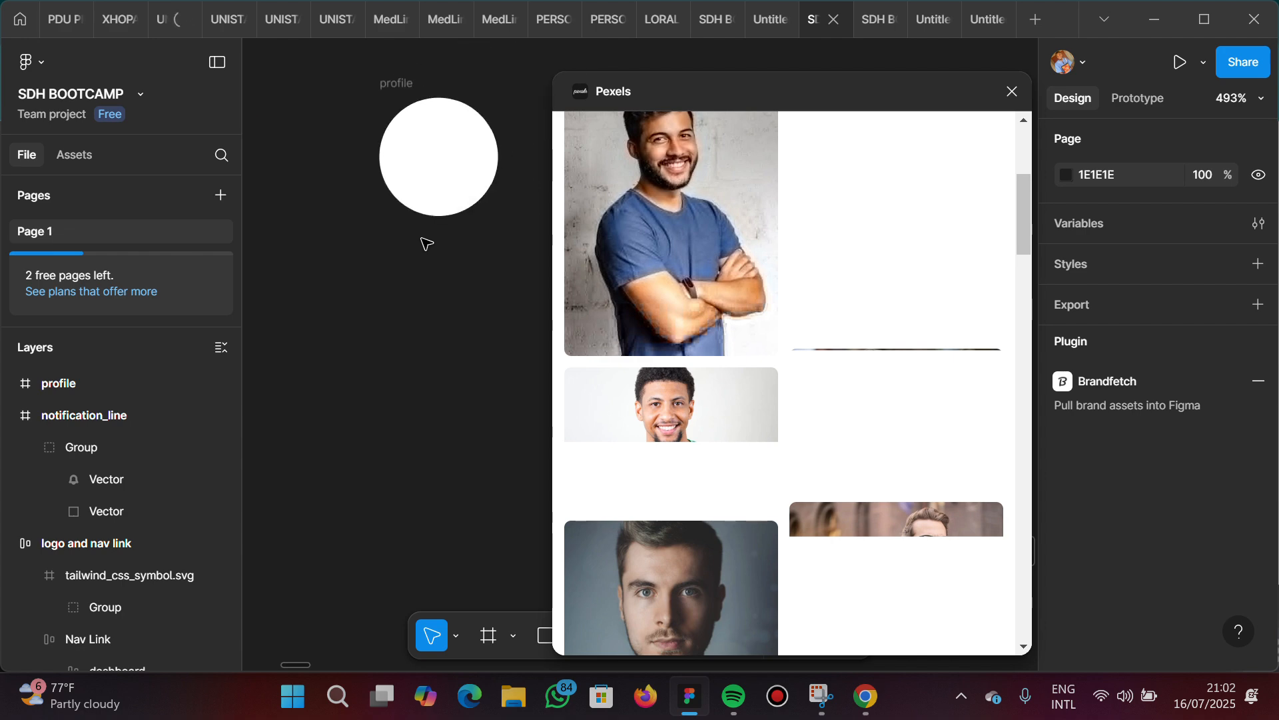
pyautogui.scroll(3, 426, 243)
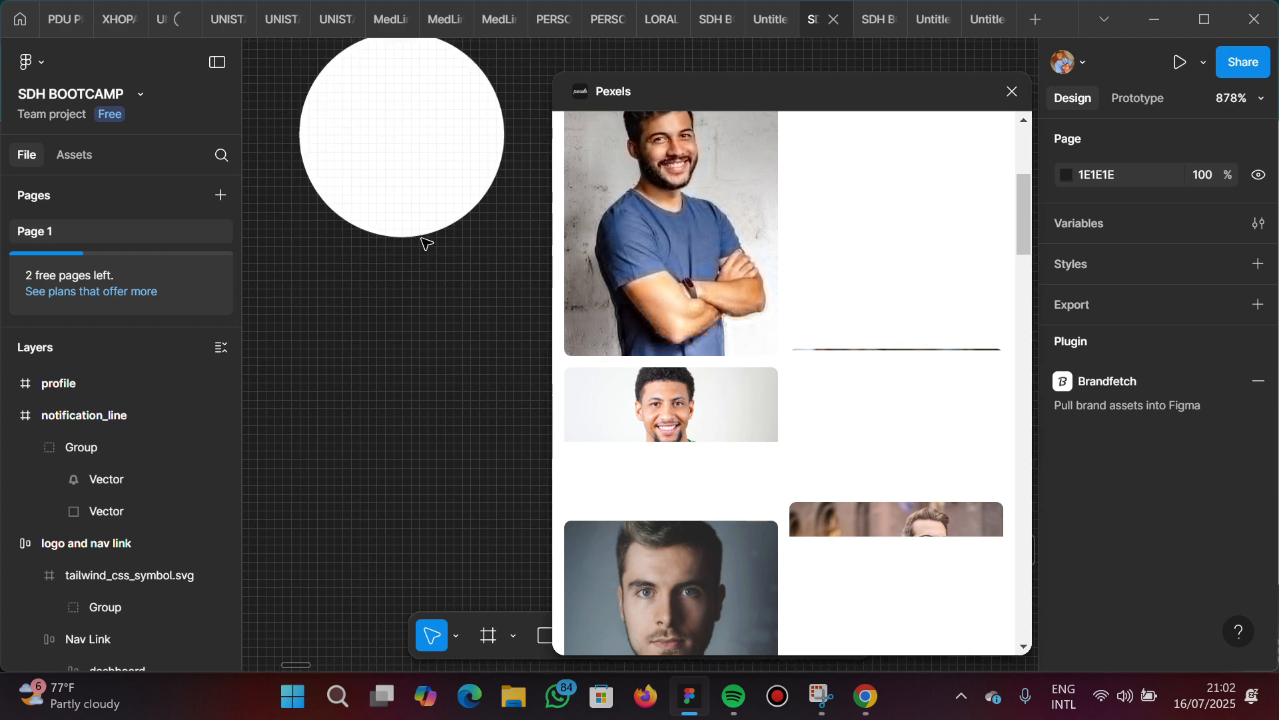
pyautogui.scroll(-3, 426, 244)
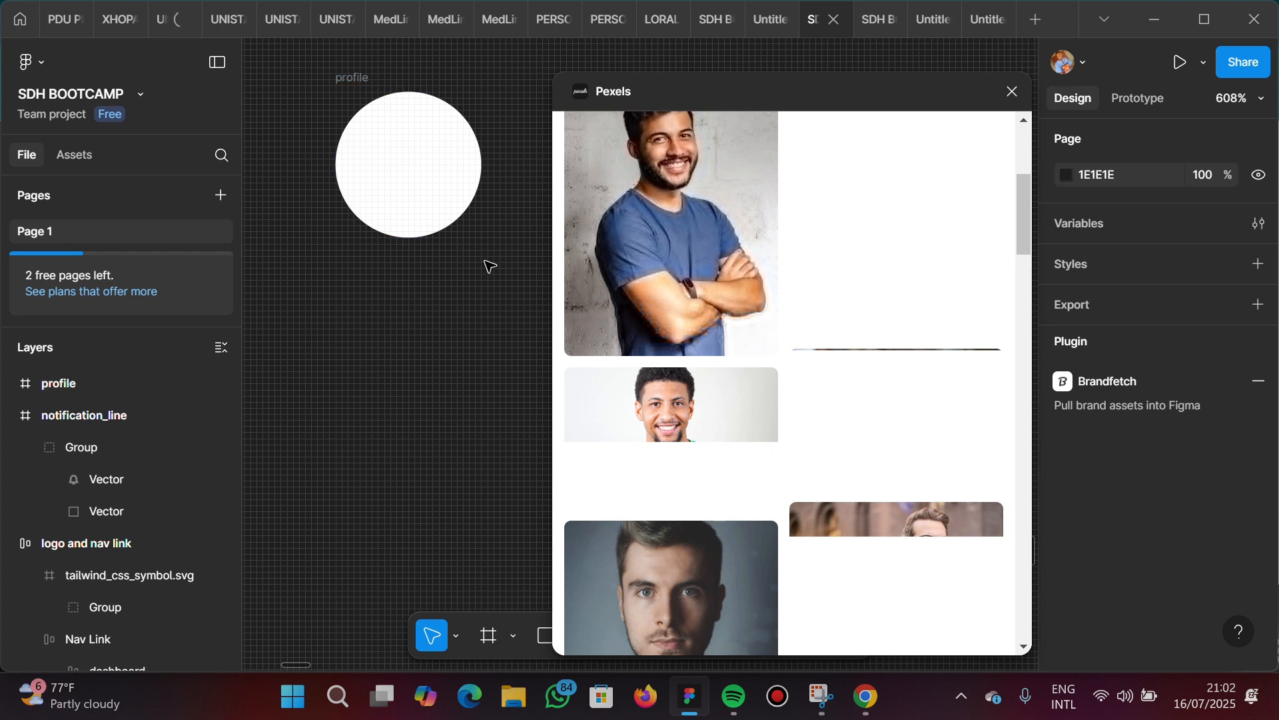
pyautogui.click(425, 185)
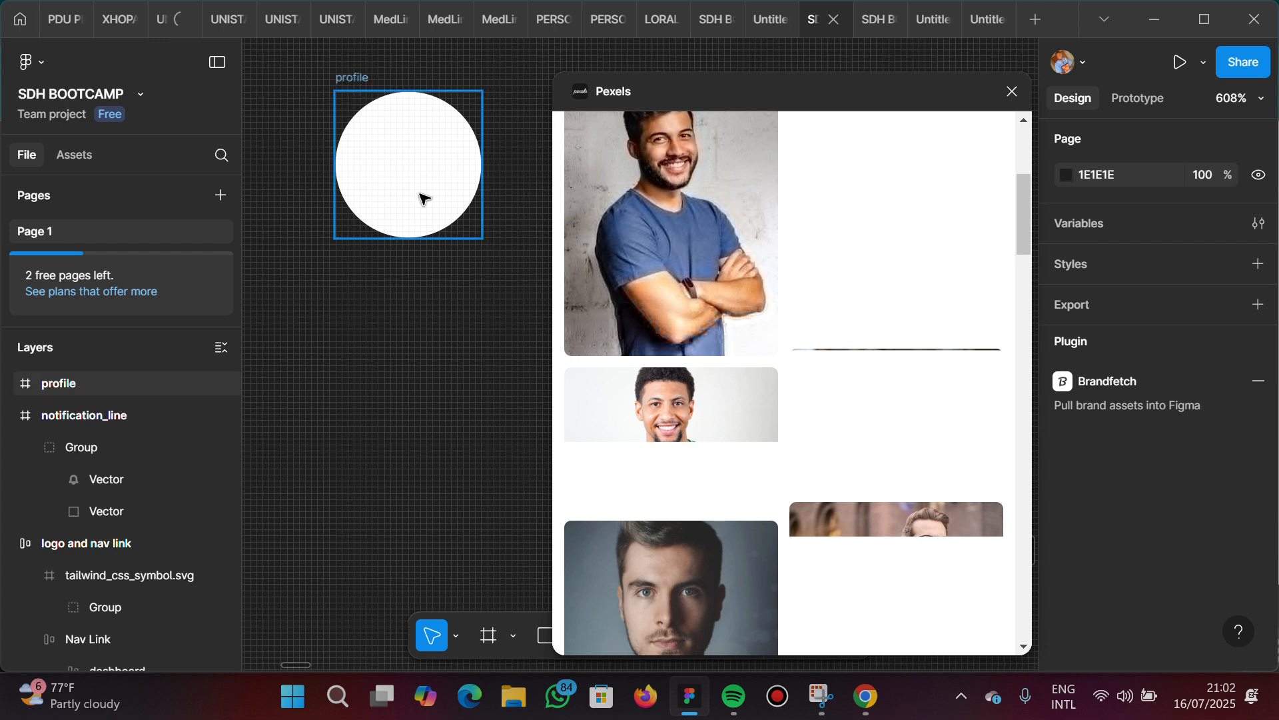
pyautogui.scroll(-4, 422, 197)
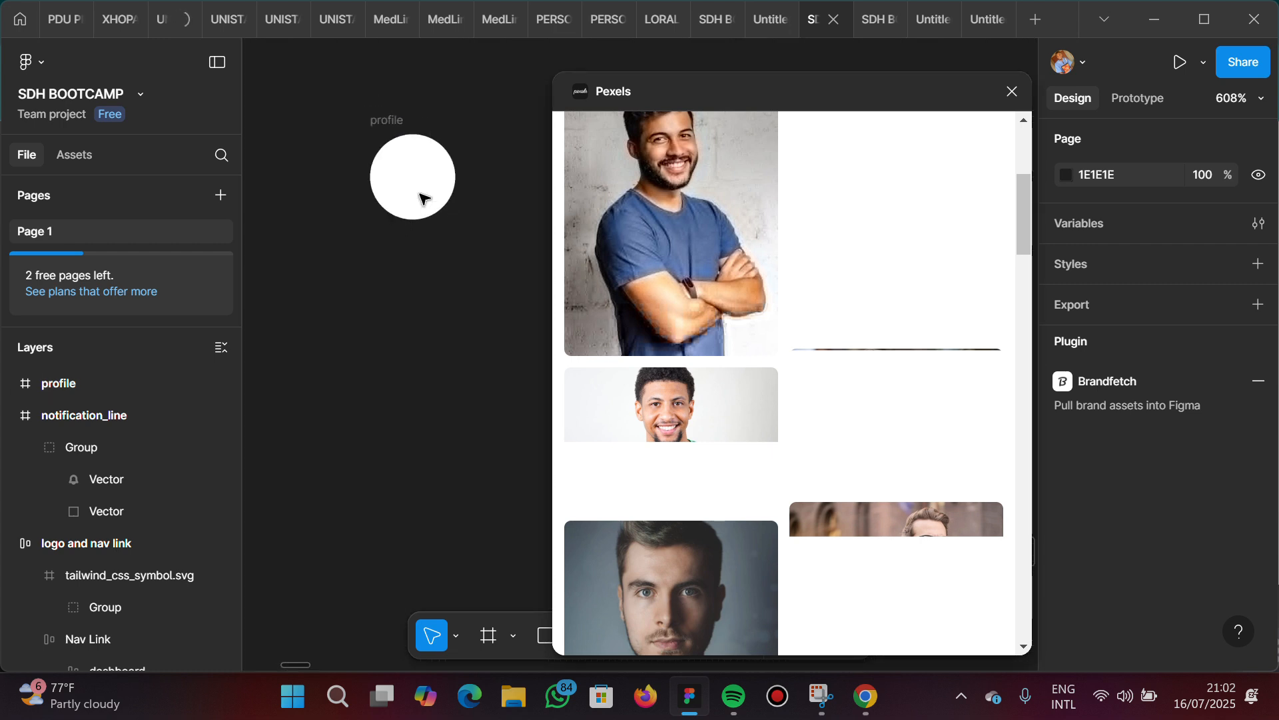
pyautogui.click(396, 123)
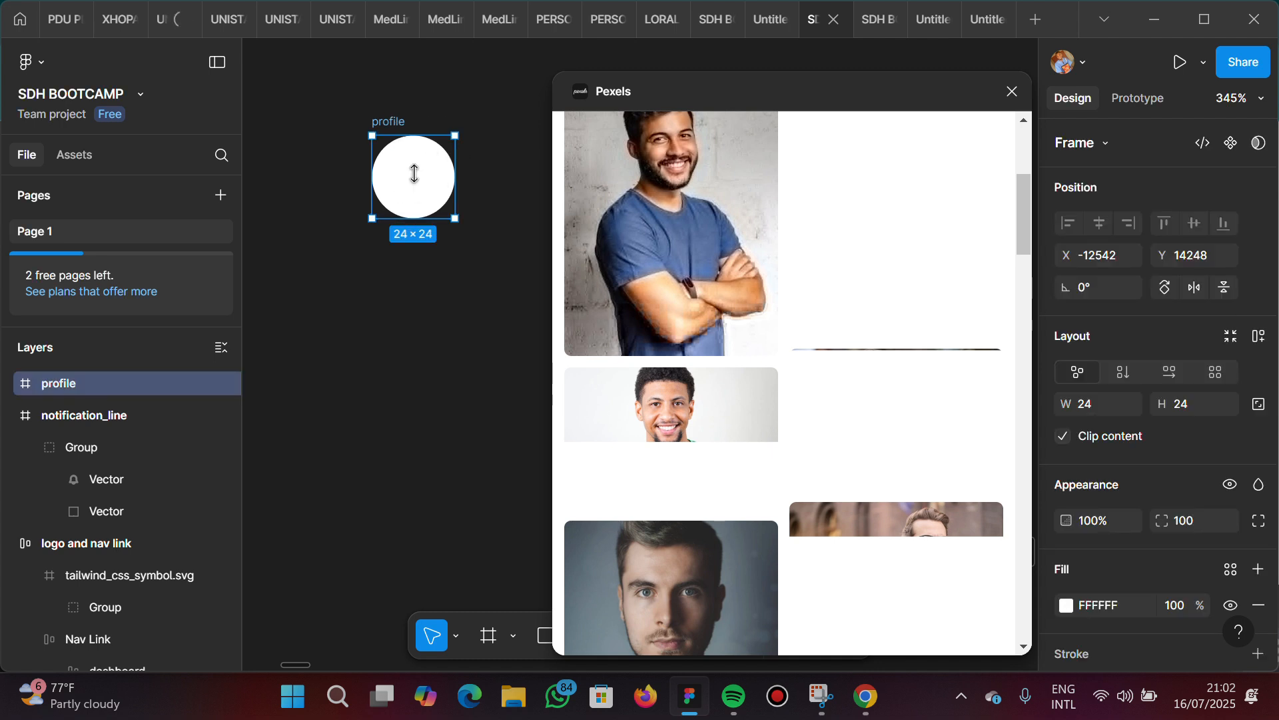
# Fill the profile frame with the Pexels photo of the smiling man in the green shirt and close the Pexels plugin
pyautogui.moveTo(853, 442)
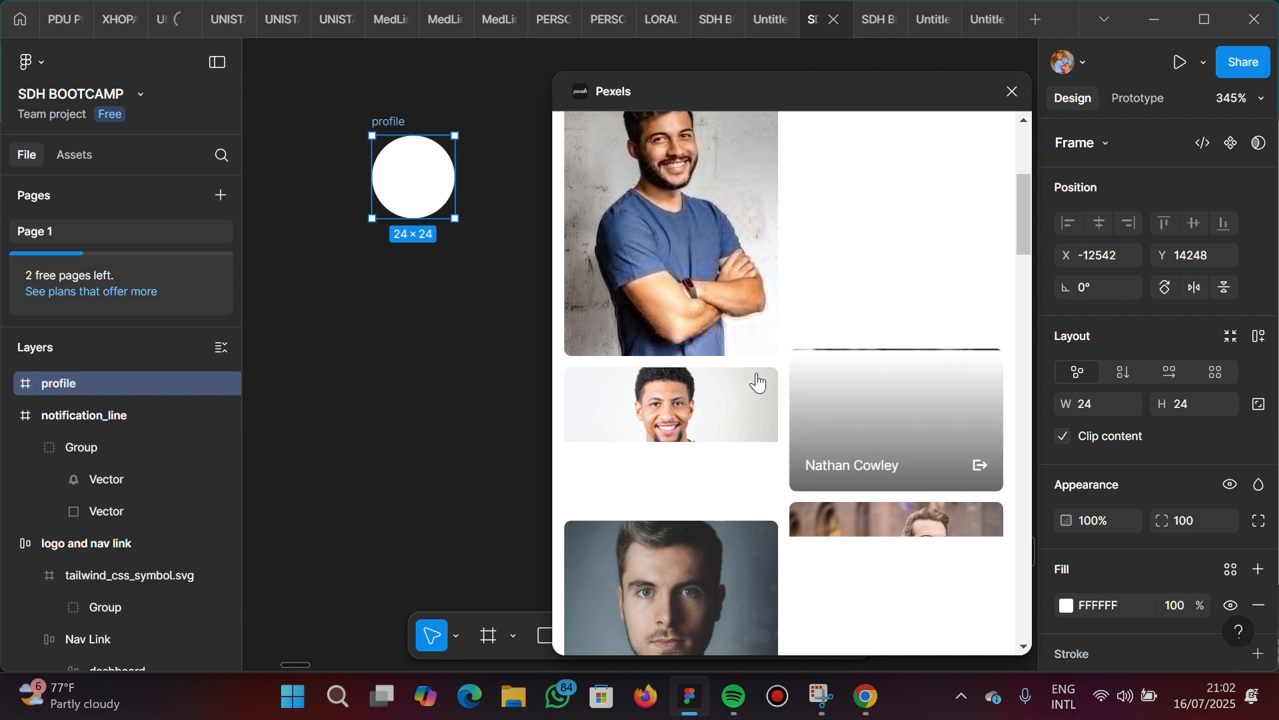
pyautogui.moveTo(663, 420)
pyautogui.scroll(-1, 659, 418)
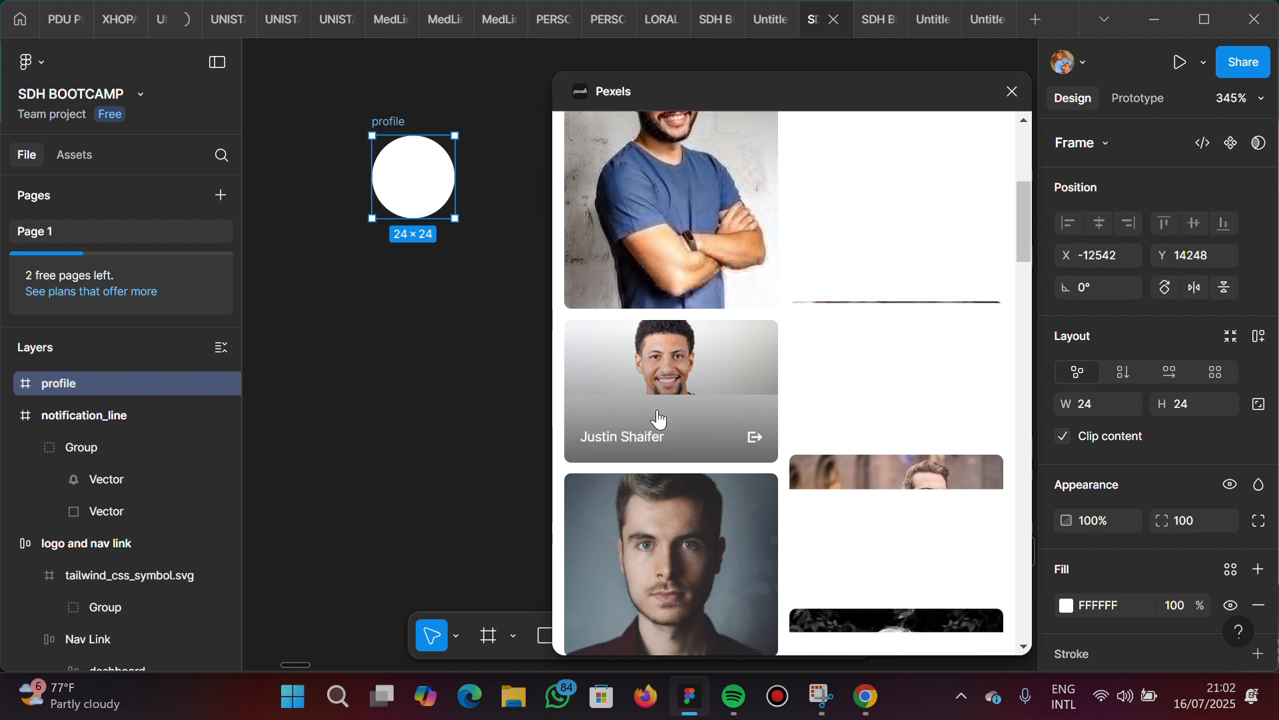
pyautogui.click(677, 378)
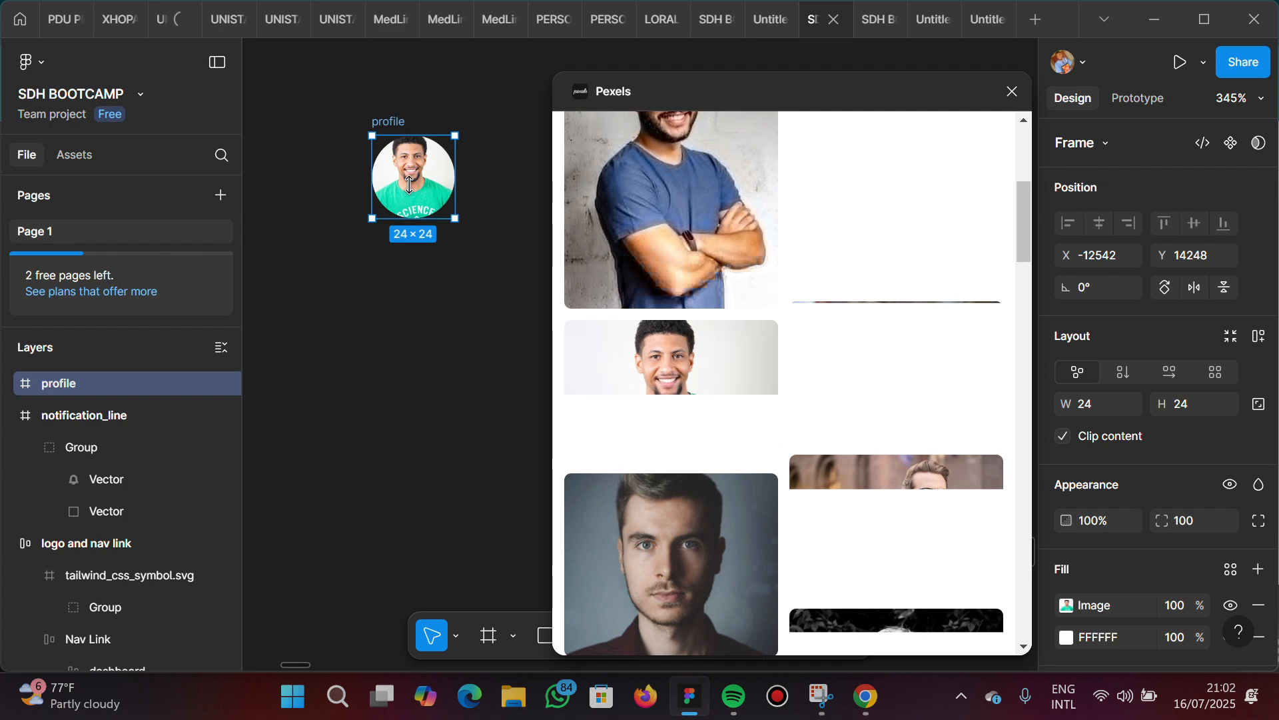
pyautogui.scroll(5, 417, 174)
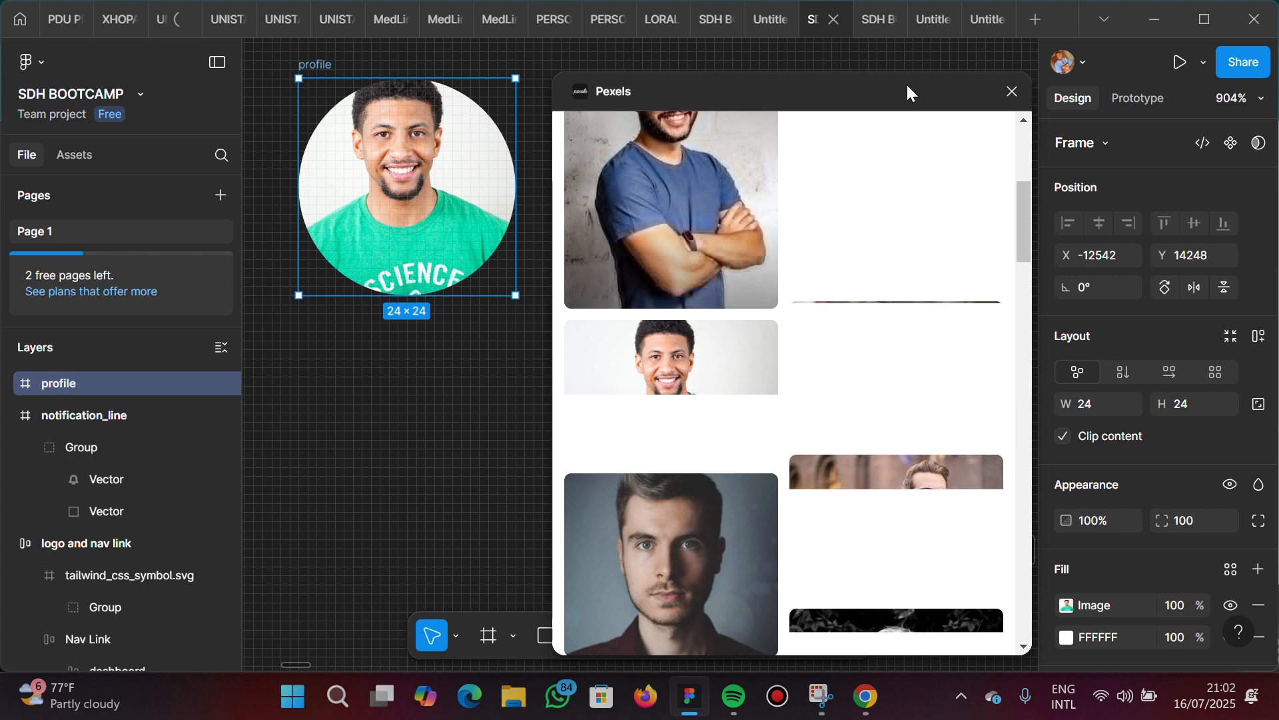
pyautogui.click(1012, 92)
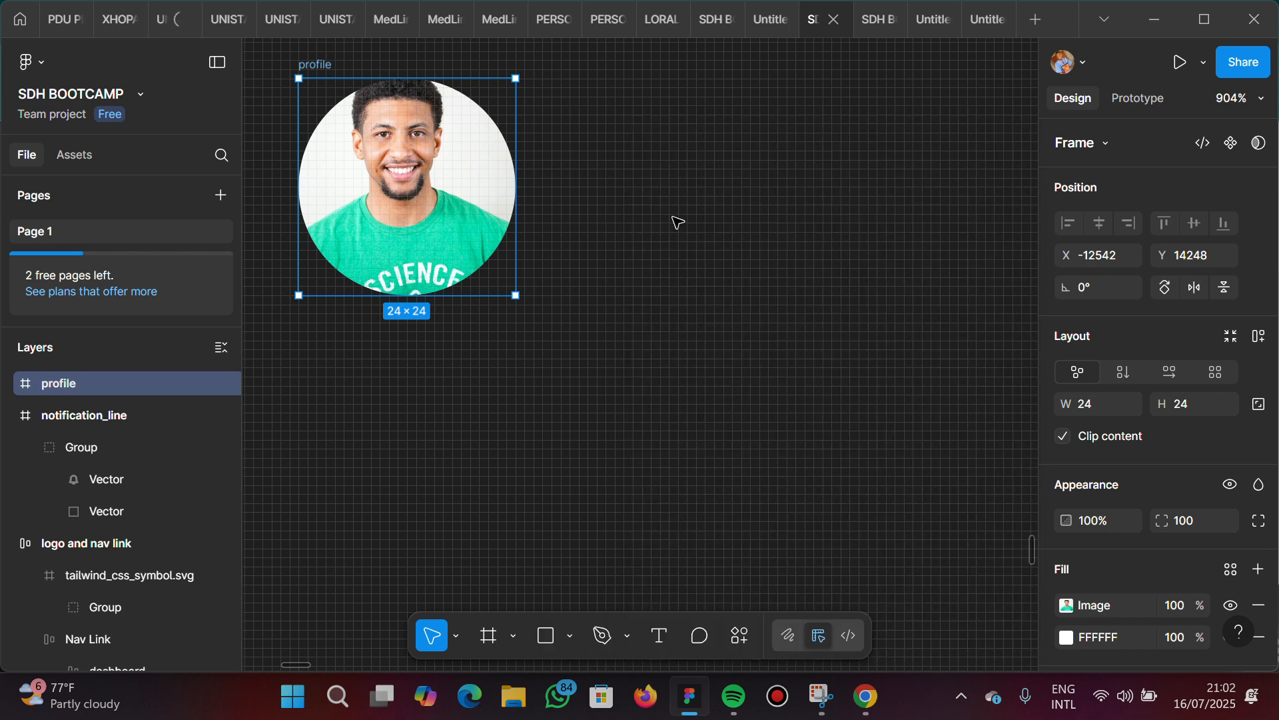
# Draw a new frame about 101 × 58 on the empty canvas just below the profile picture
pyautogui.scroll(-4, 608, 239)
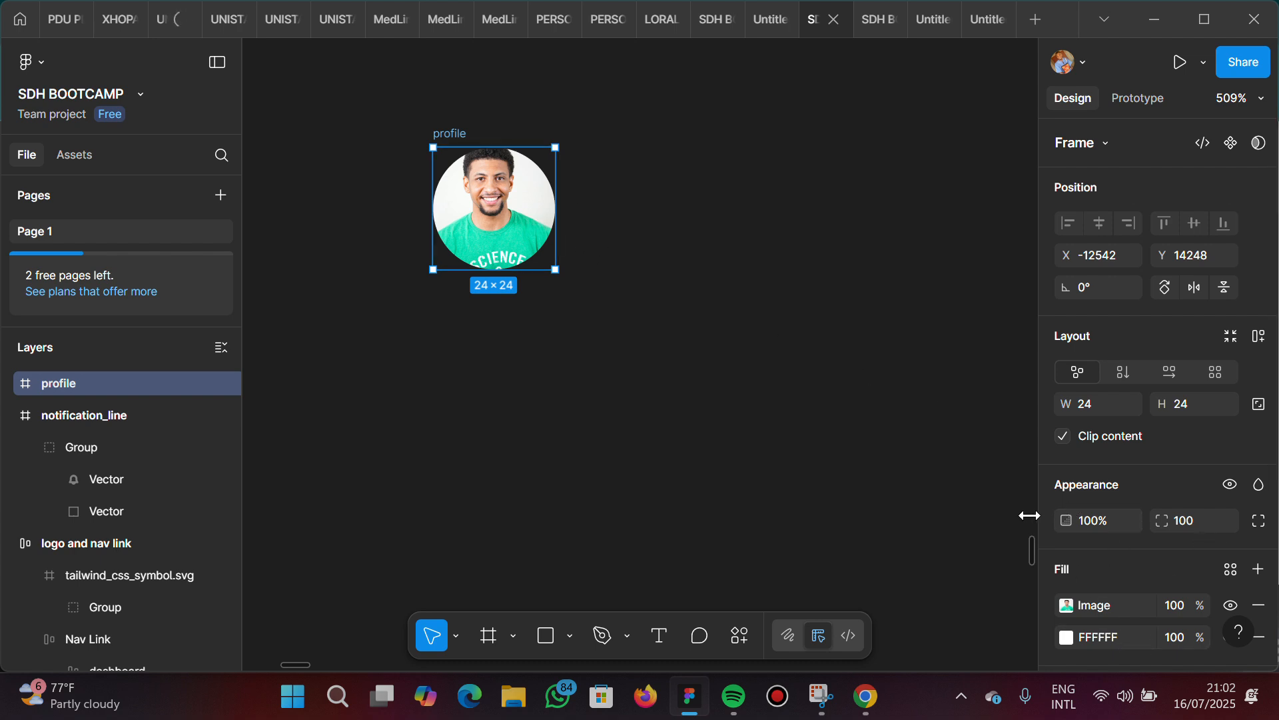
pyautogui.scroll(-3, 497, 250)
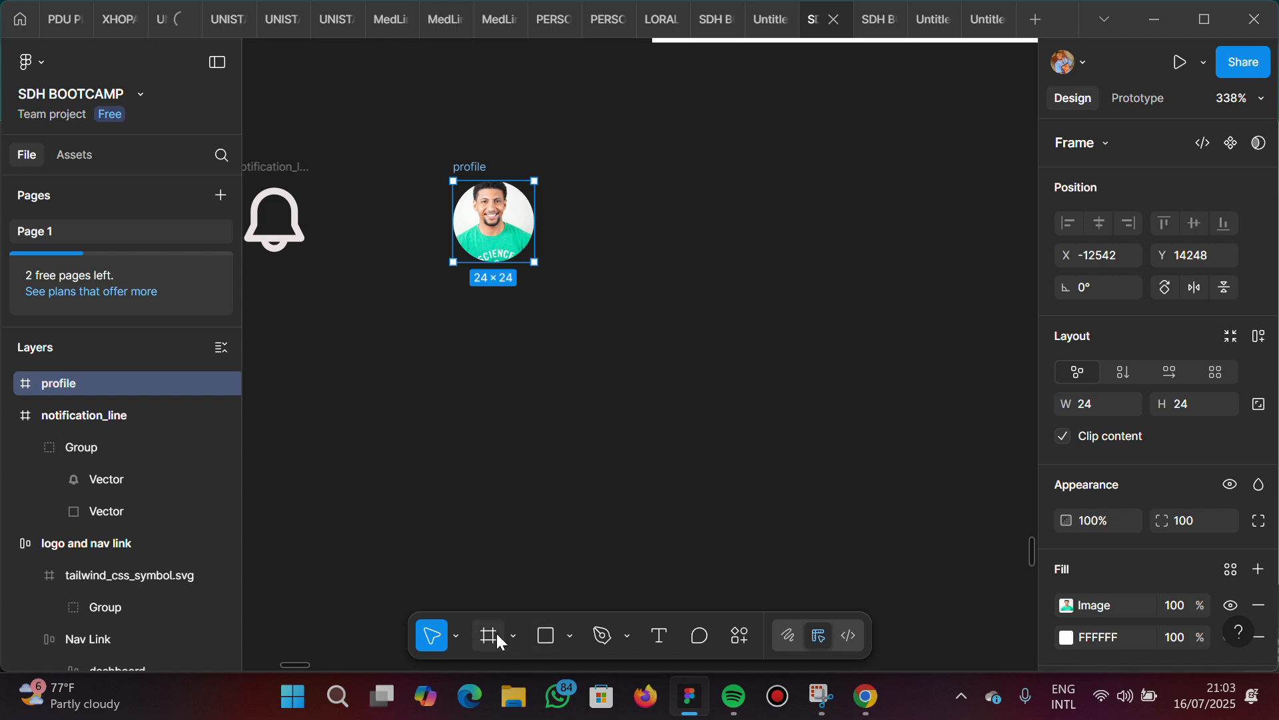
pyautogui.press('f')
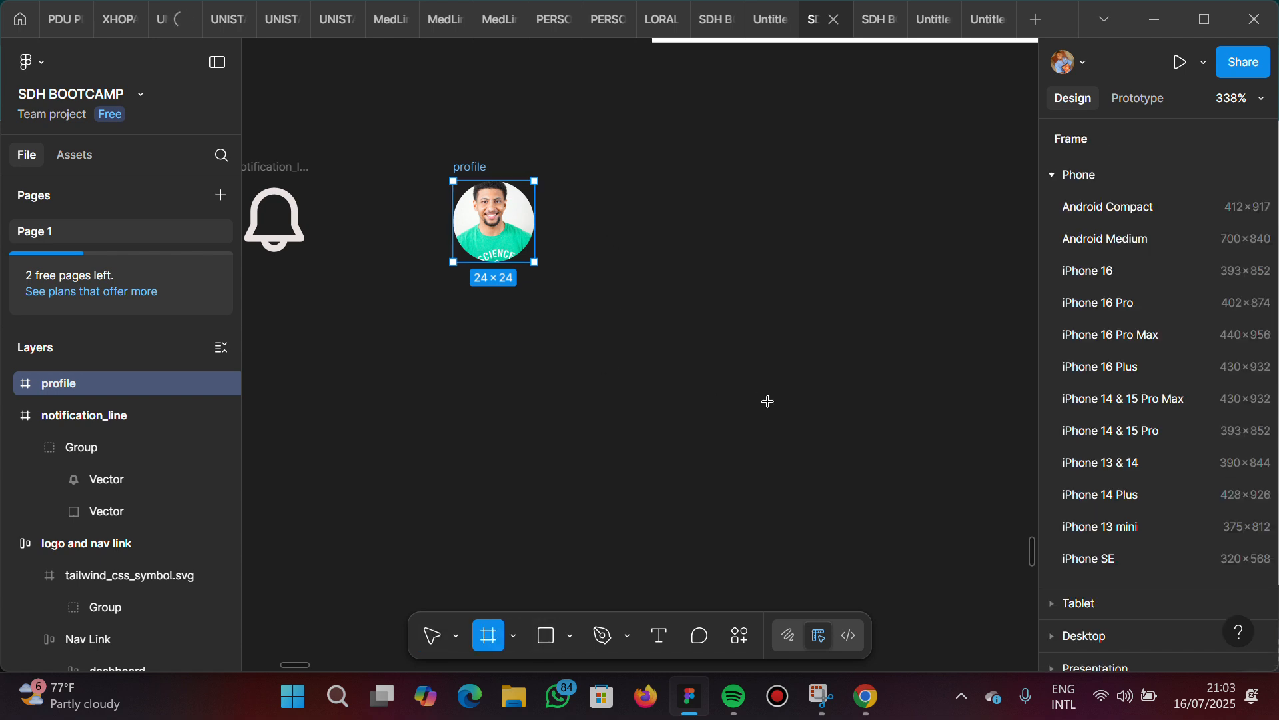
pyautogui.moveTo(554, 323); pyautogui.dragTo(791, 431)
pyautogui.moveTo(926, 509); pyautogui.dragTo(895, 518)
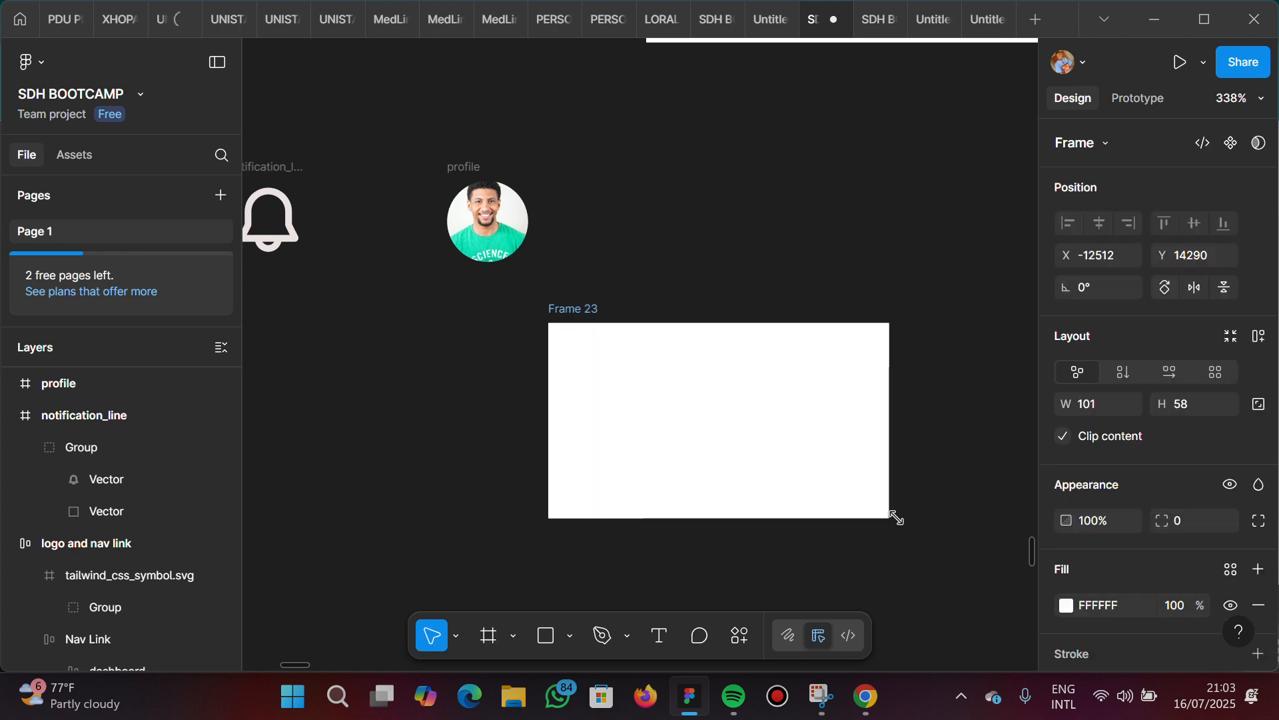
# Fill the blank frame below the profile picture with the smiling man's photo from the Pexels plugin's history
pyautogui.hscroll(3, 763, 477)
pyautogui.scroll(-1, 763, 474)
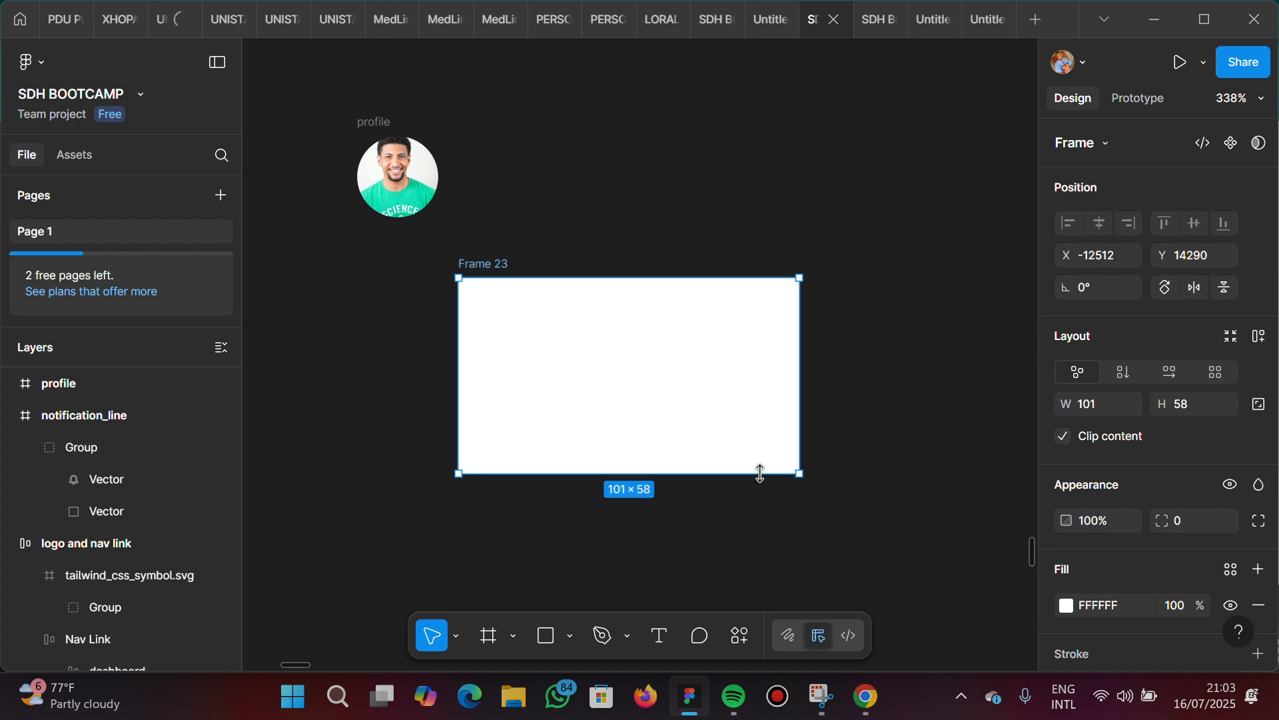
pyautogui.hotkey('ctrl', 'alt', 'p')
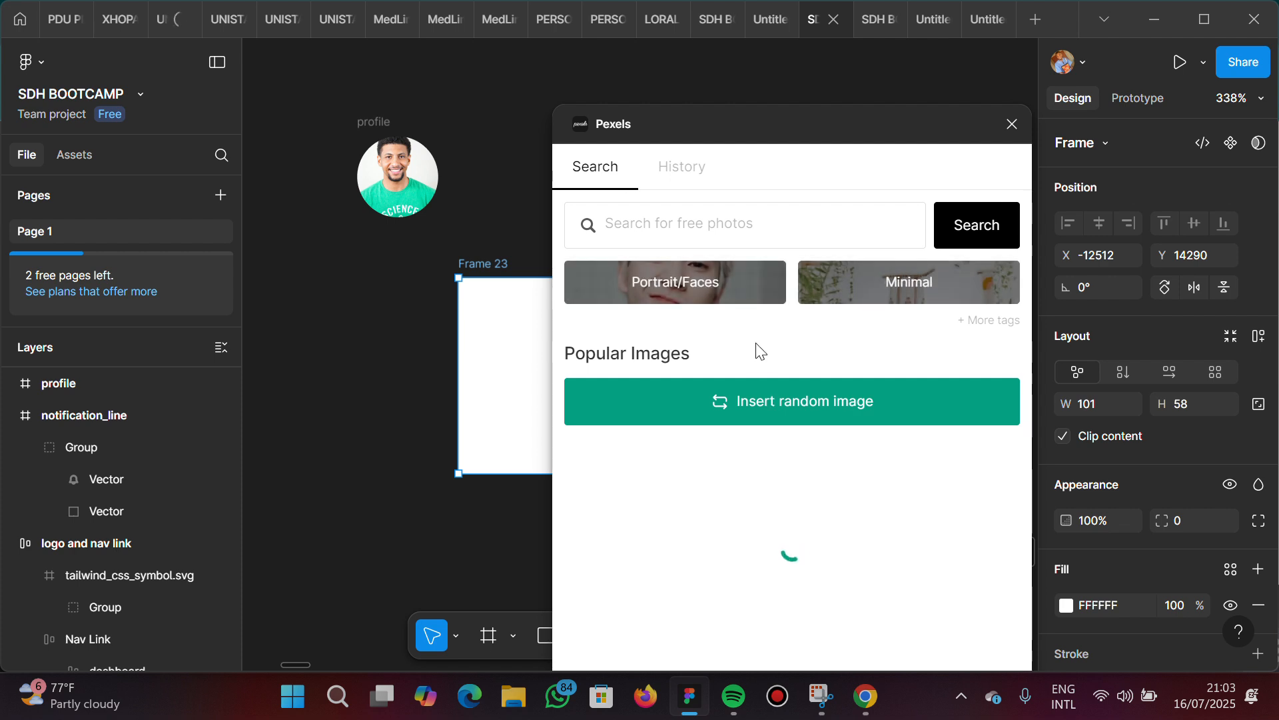
pyautogui.click(684, 172)
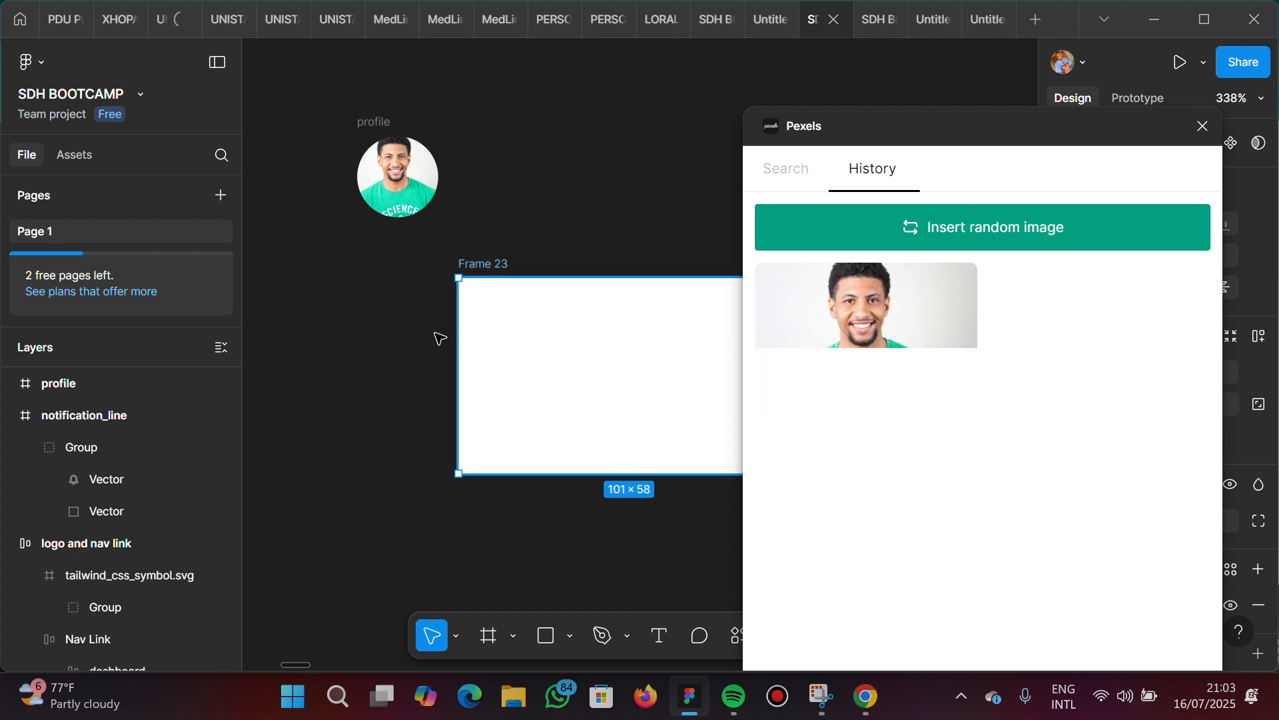
pyautogui.moveTo(564, 330); pyautogui.dragTo(398, 324)
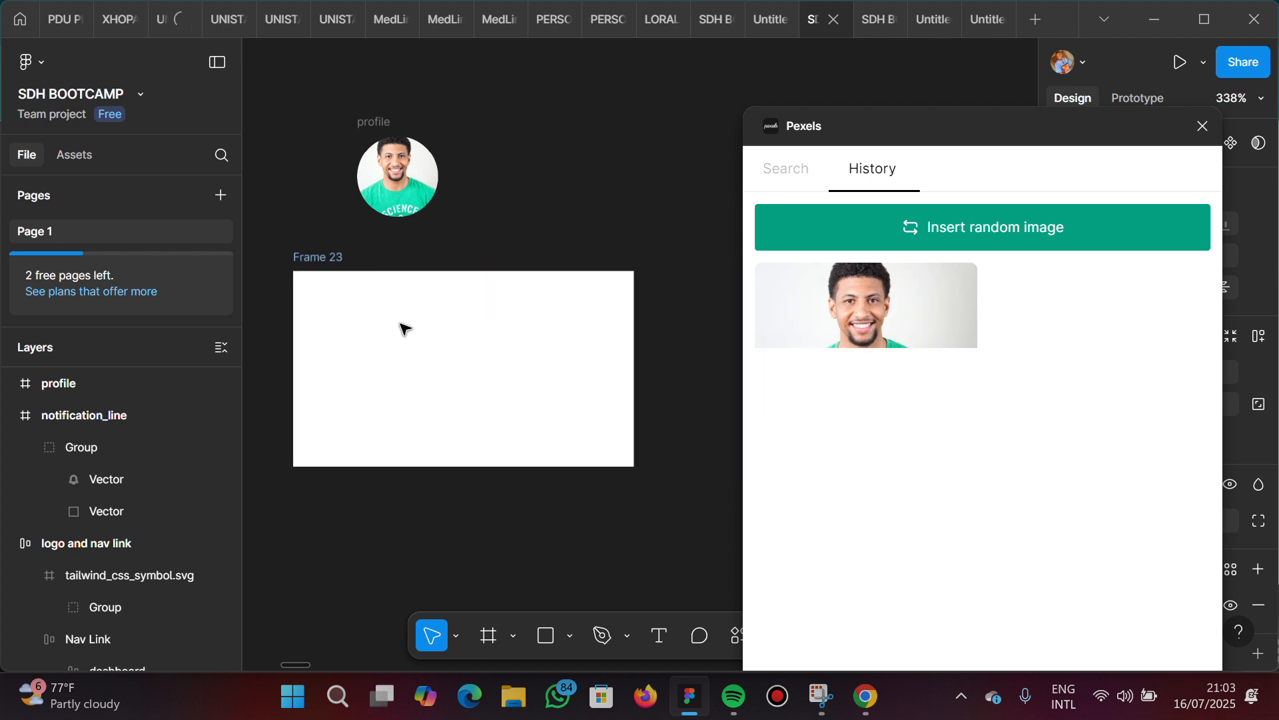
pyautogui.click(322, 265)
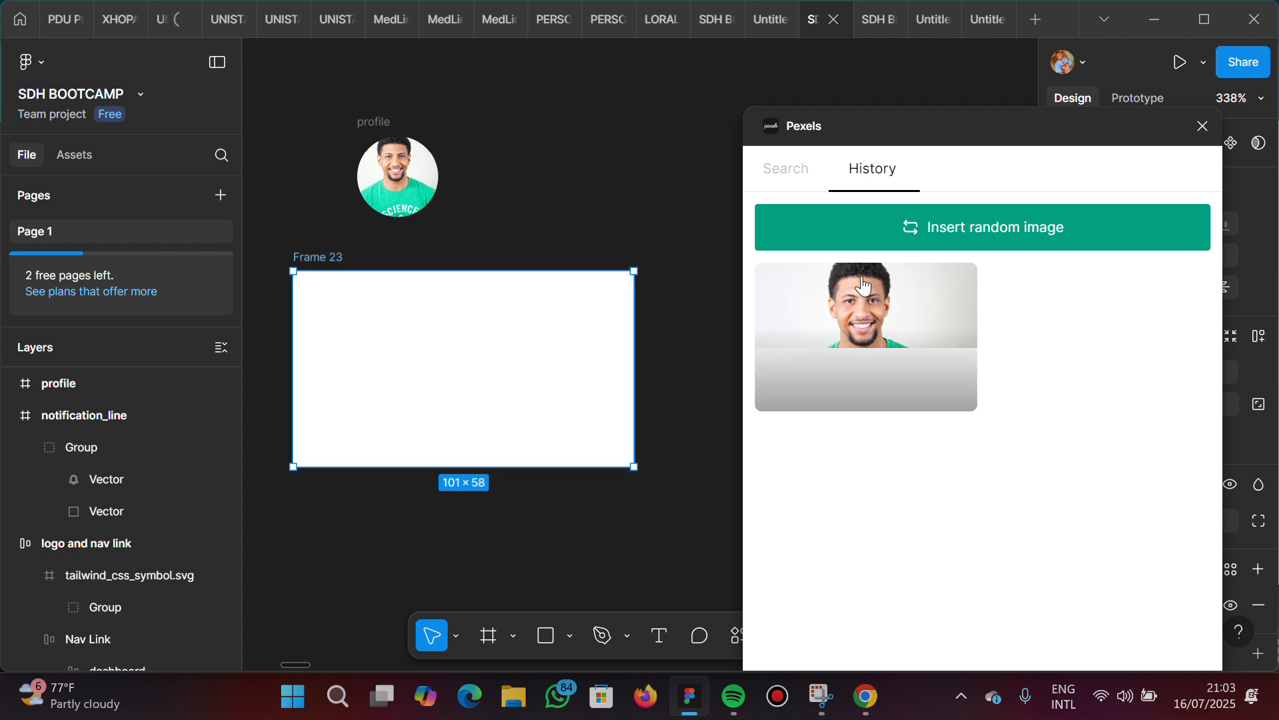
pyautogui.click(890, 300)
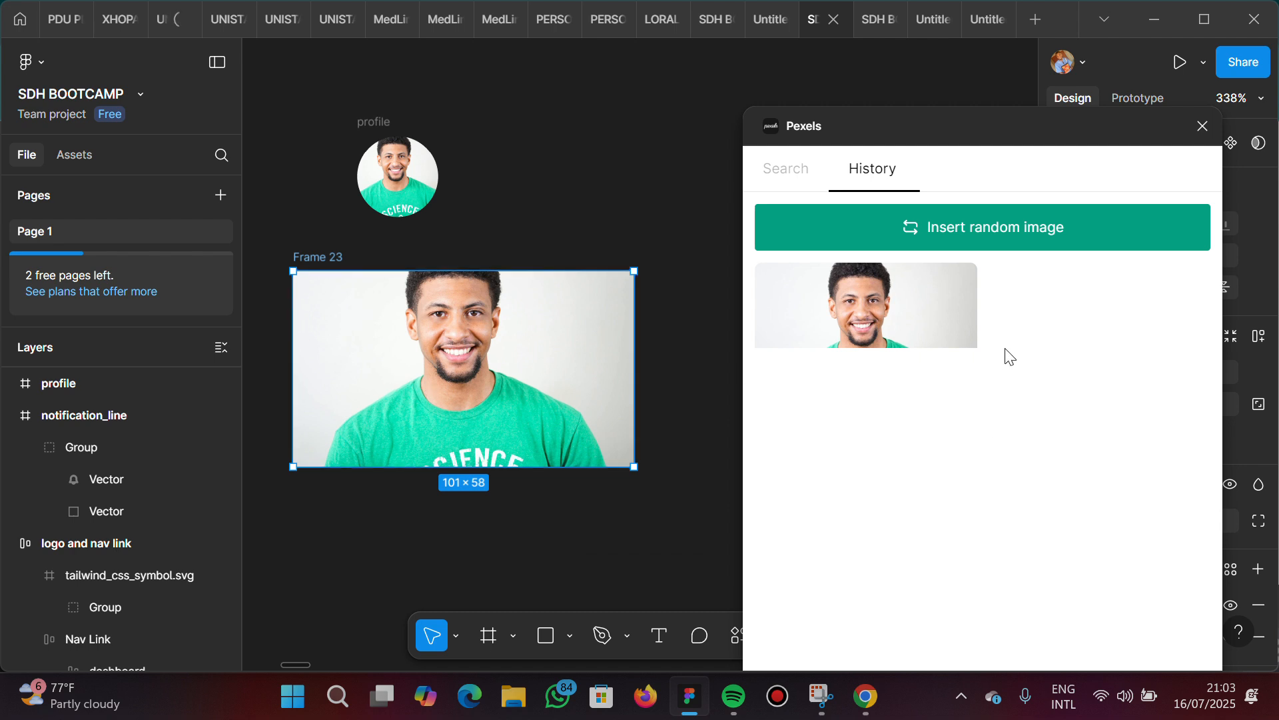
# Browse the popular images in the Pexels plugin down to the photo of the woman holding a bouquet
pyautogui.click(795, 171)
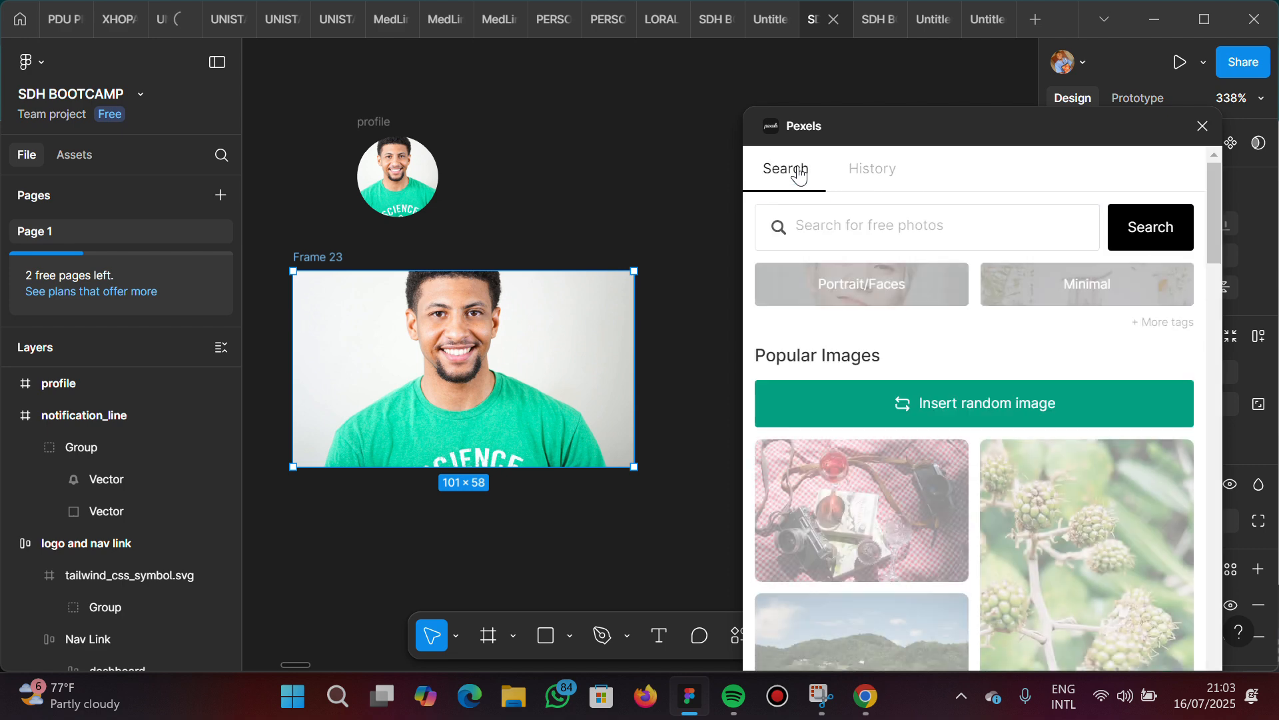
pyautogui.scroll(-5, 873, 486)
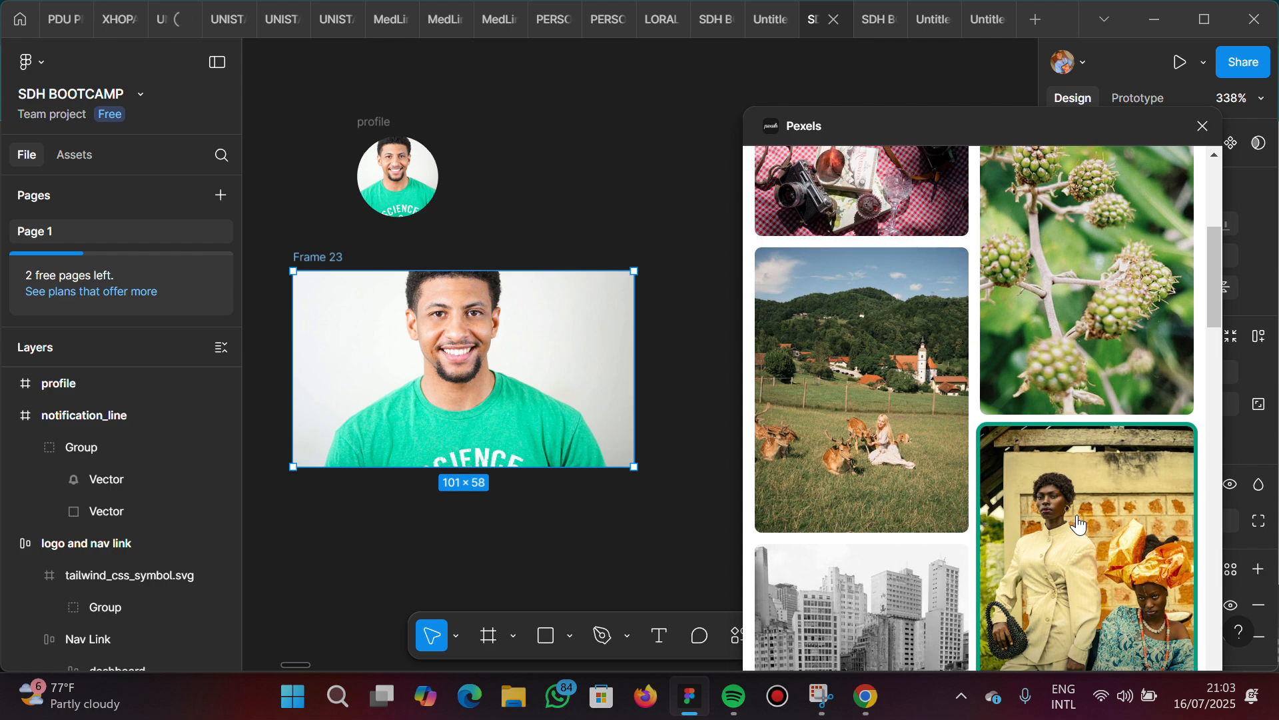
pyautogui.scroll(-7, 1080, 525)
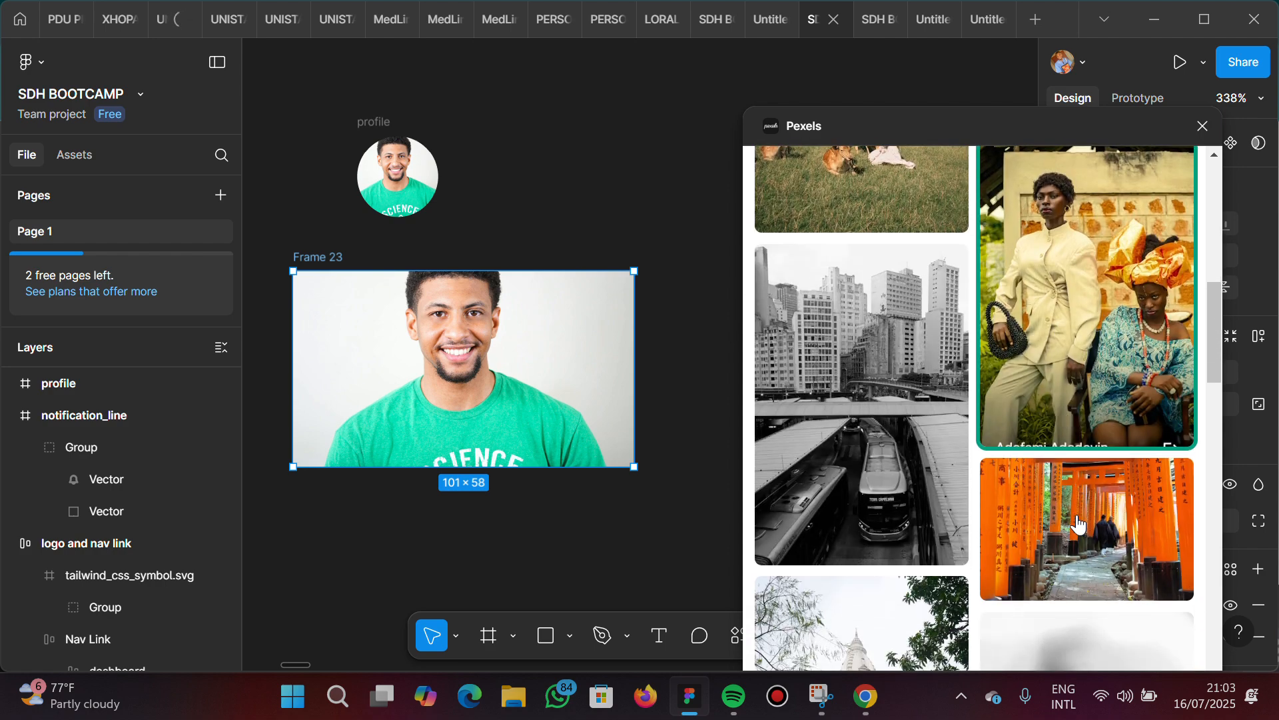
pyautogui.scroll(-9, 1080, 525)
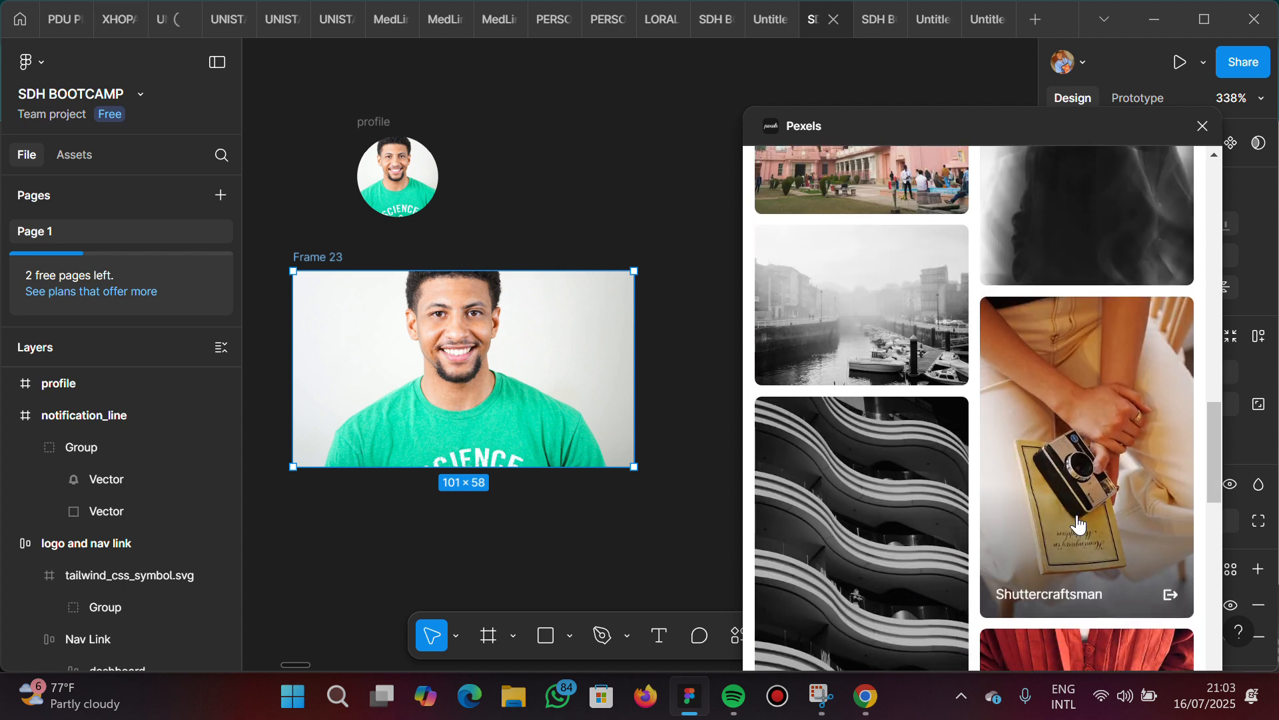
pyautogui.scroll(-2, 1077, 434)
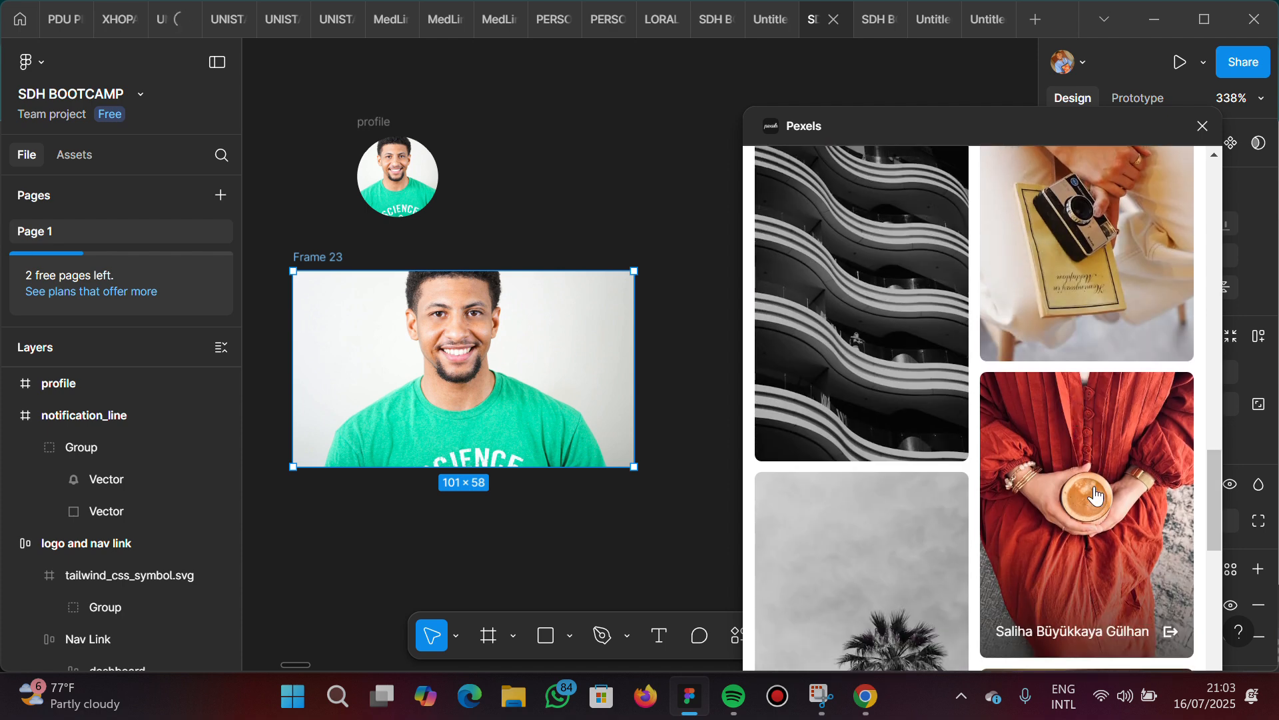
pyautogui.scroll(-5, 1093, 493)
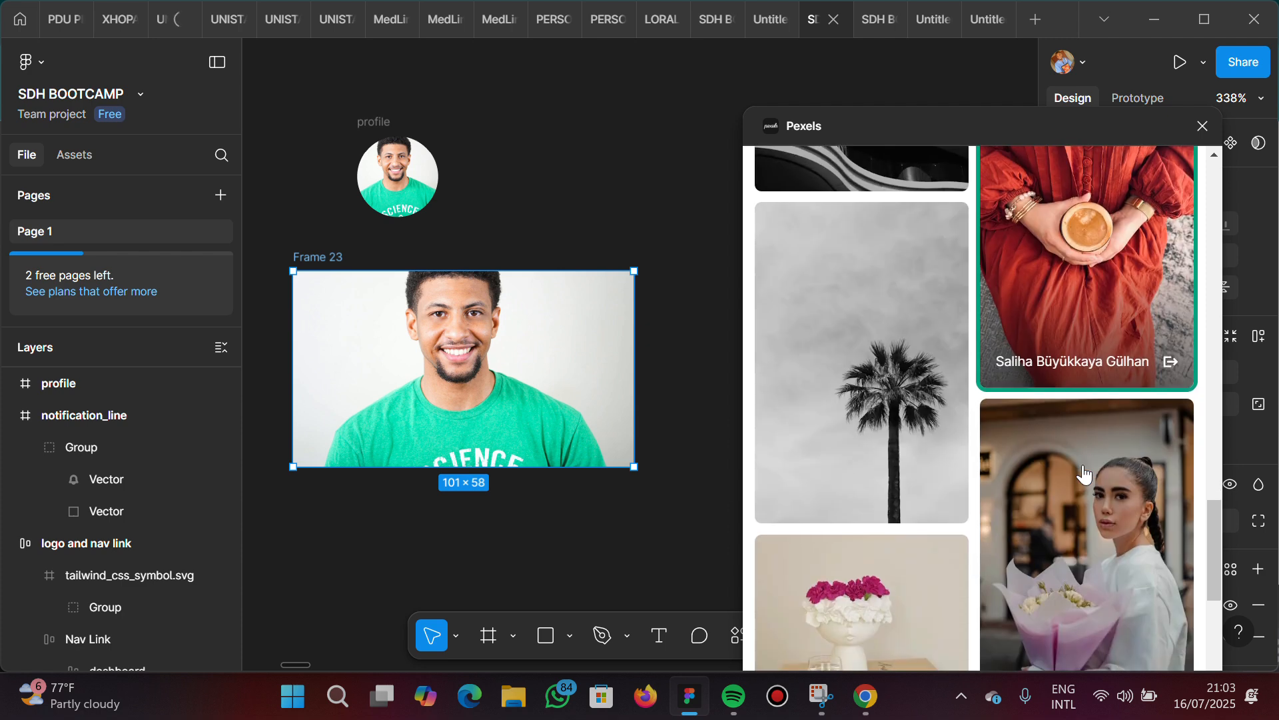
pyautogui.scroll(-1, 1085, 474)
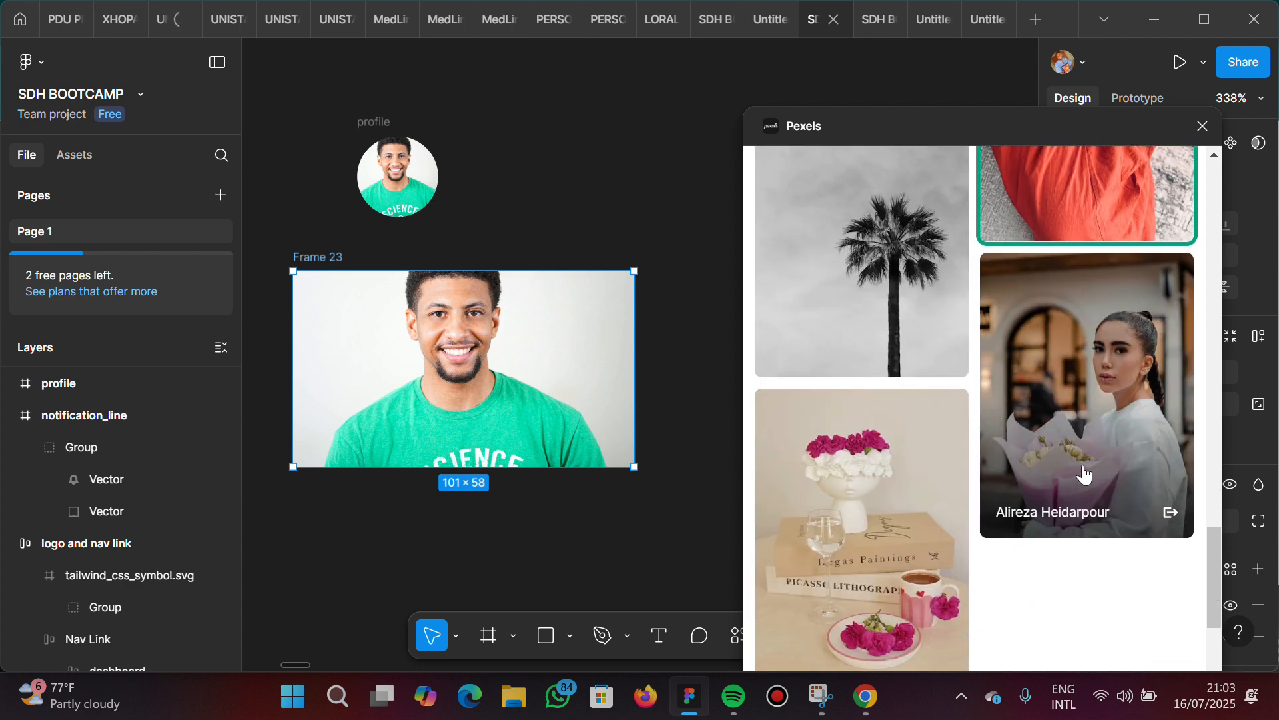
pyautogui.click(1079, 353)
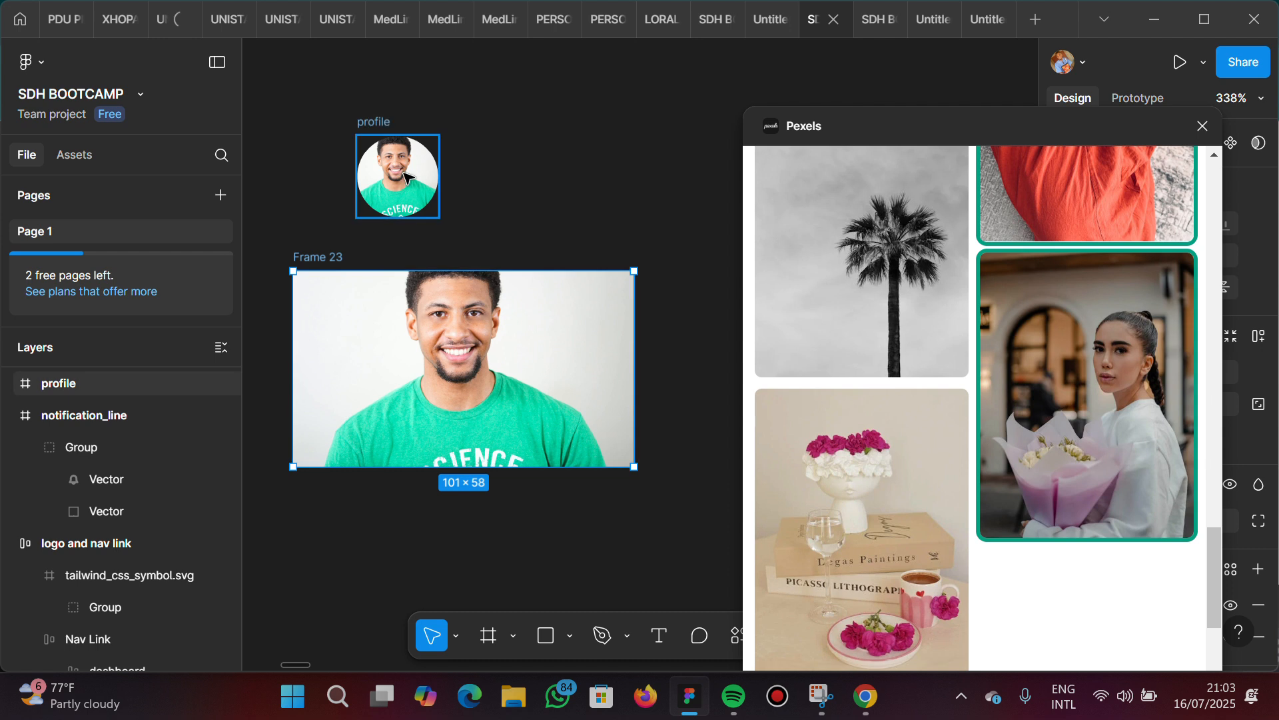
# Close the Pexels plugin and delete the large photo-filled frame below the profile picture
pyautogui.scroll(3, 481, 273)
pyautogui.hscroll(-2, 481, 273)
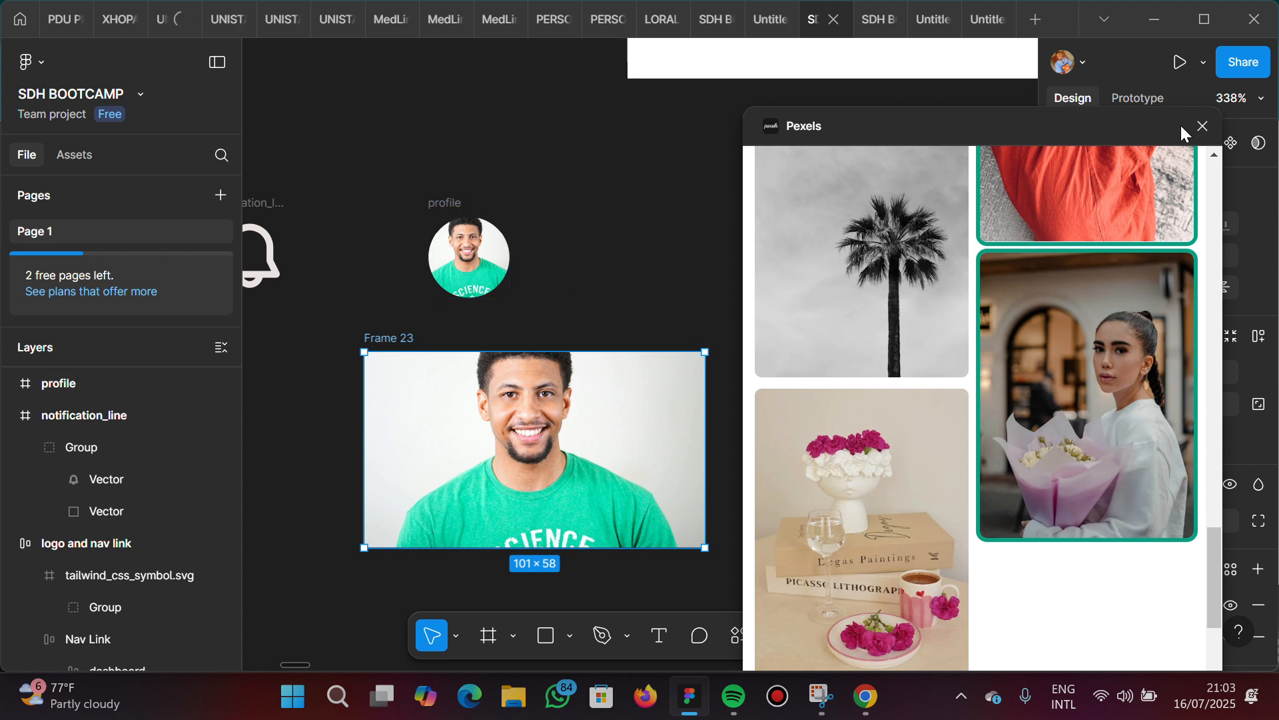
pyautogui.click(1203, 126)
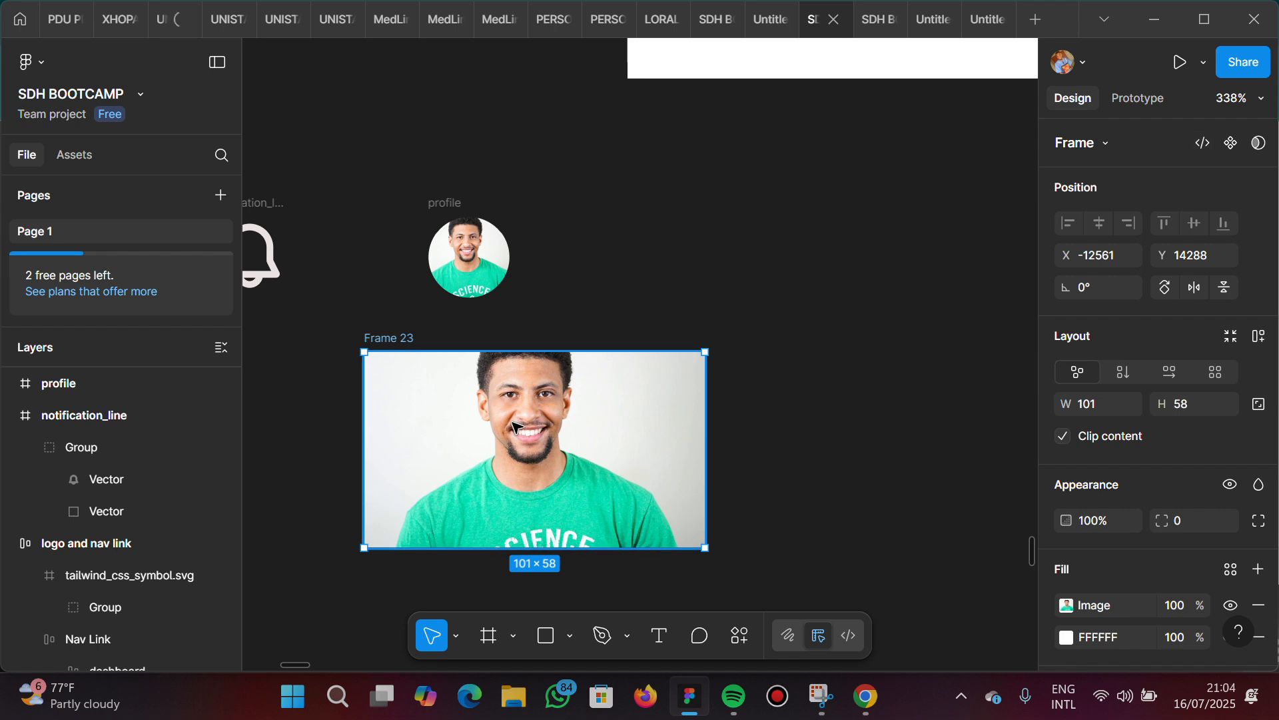
pyautogui.press('Delete')
# Move the profile picture closer to the notification bell, level with it and about 29 px away
pyautogui.hscroll(-1, 459, 220)
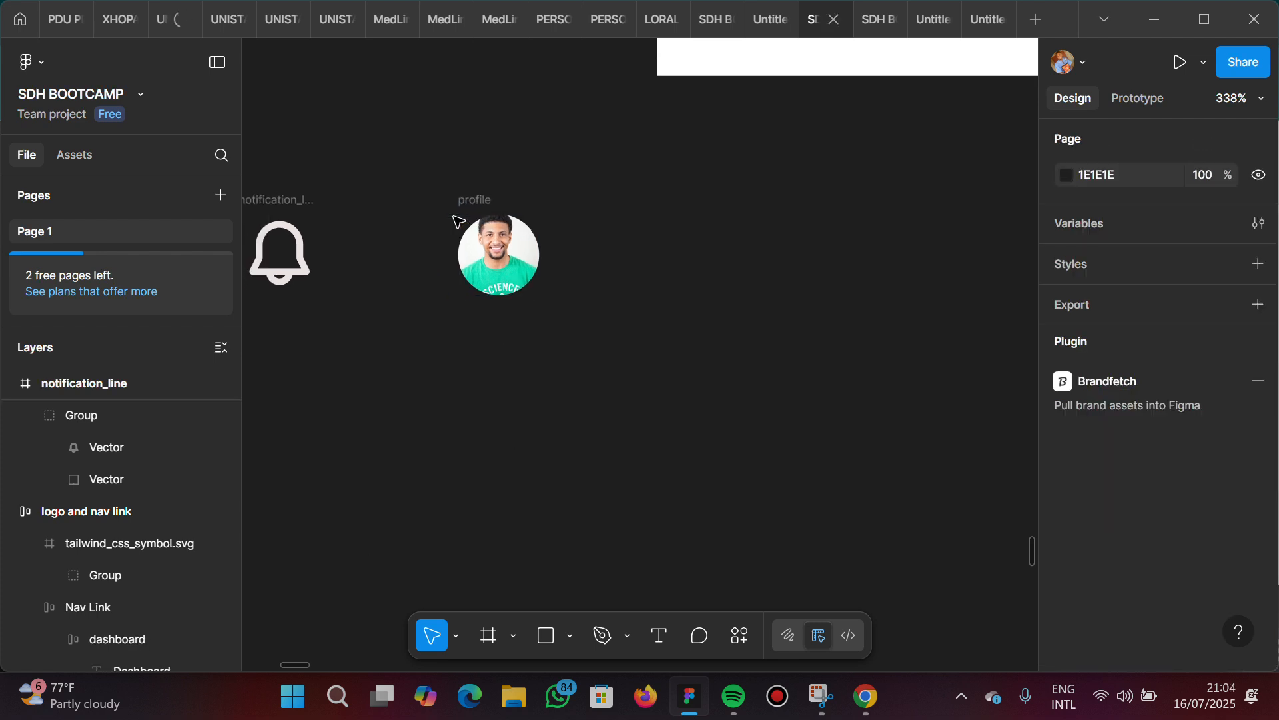
pyautogui.scroll(-5, 459, 220)
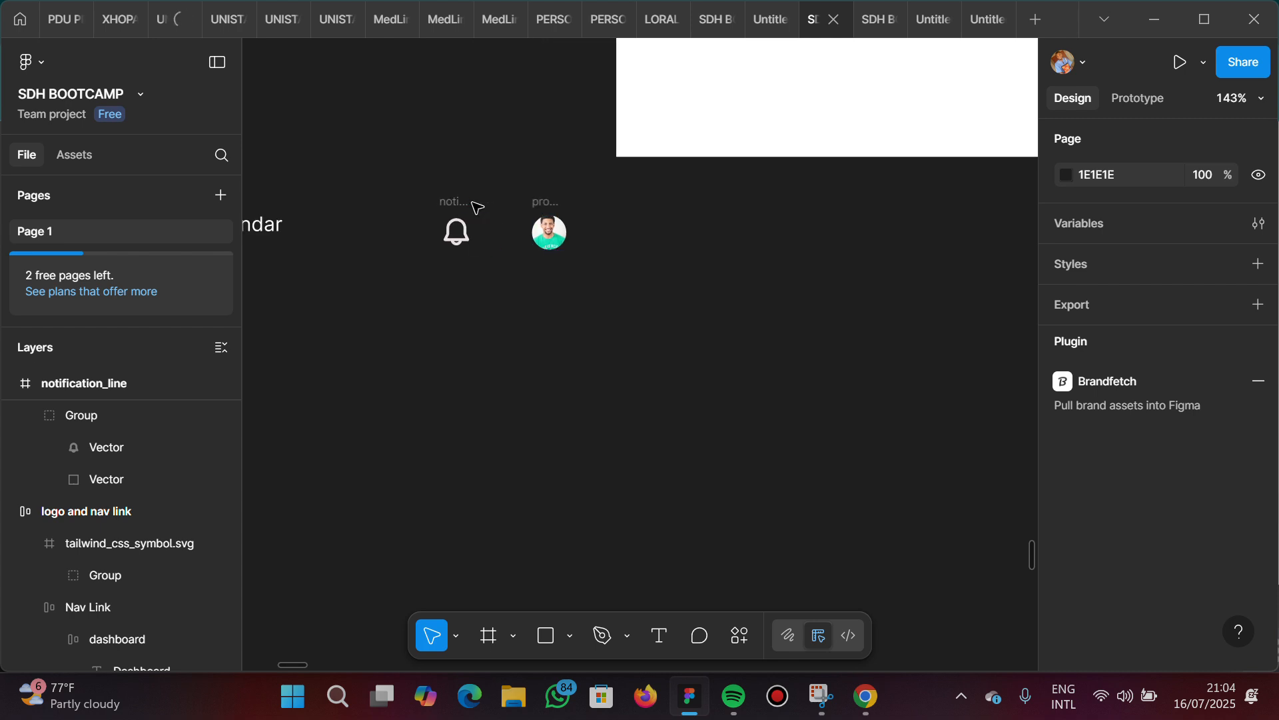
pyautogui.click(465, 207)
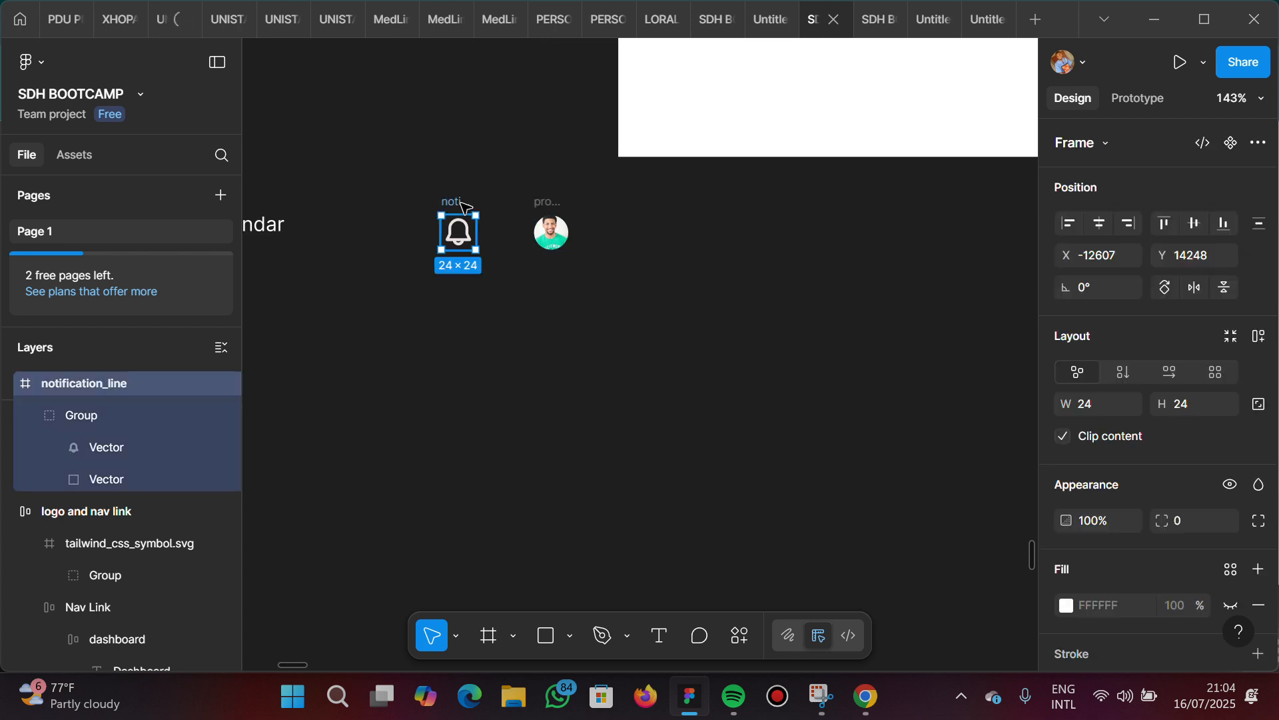
pyautogui.click(545, 206)
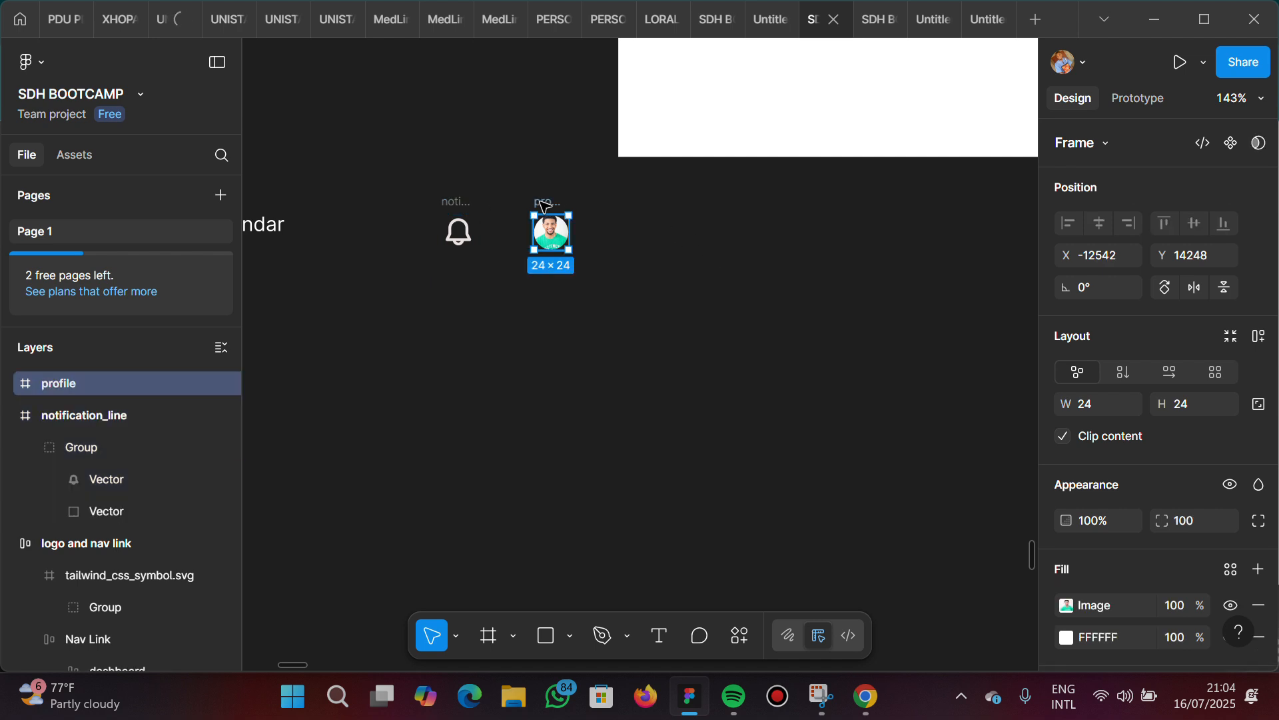
pyautogui.moveTo(531, 197); pyautogui.dragTo(520, 209)
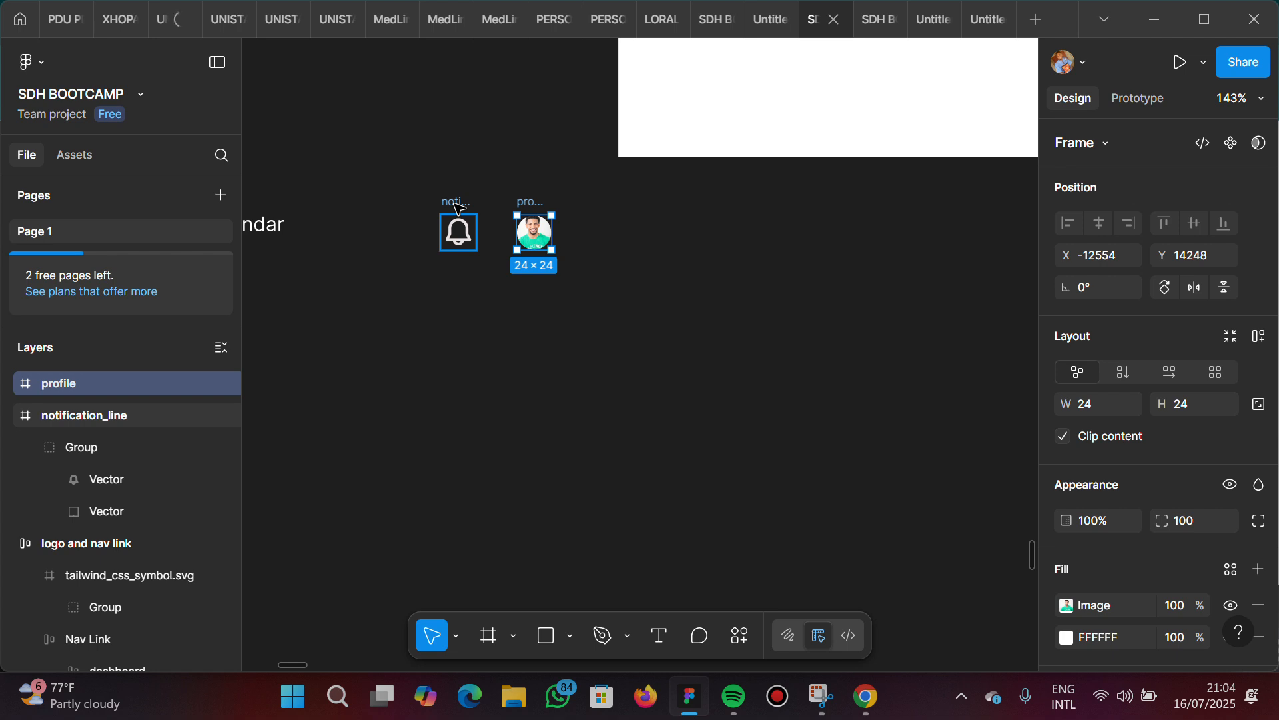
# Wrap the bell and profile picture in an auto layout frame and rename it "notification and profile"
pyautogui.keyDown('shift'); pyautogui.click(458, 208); pyautogui.keyUp('shift')
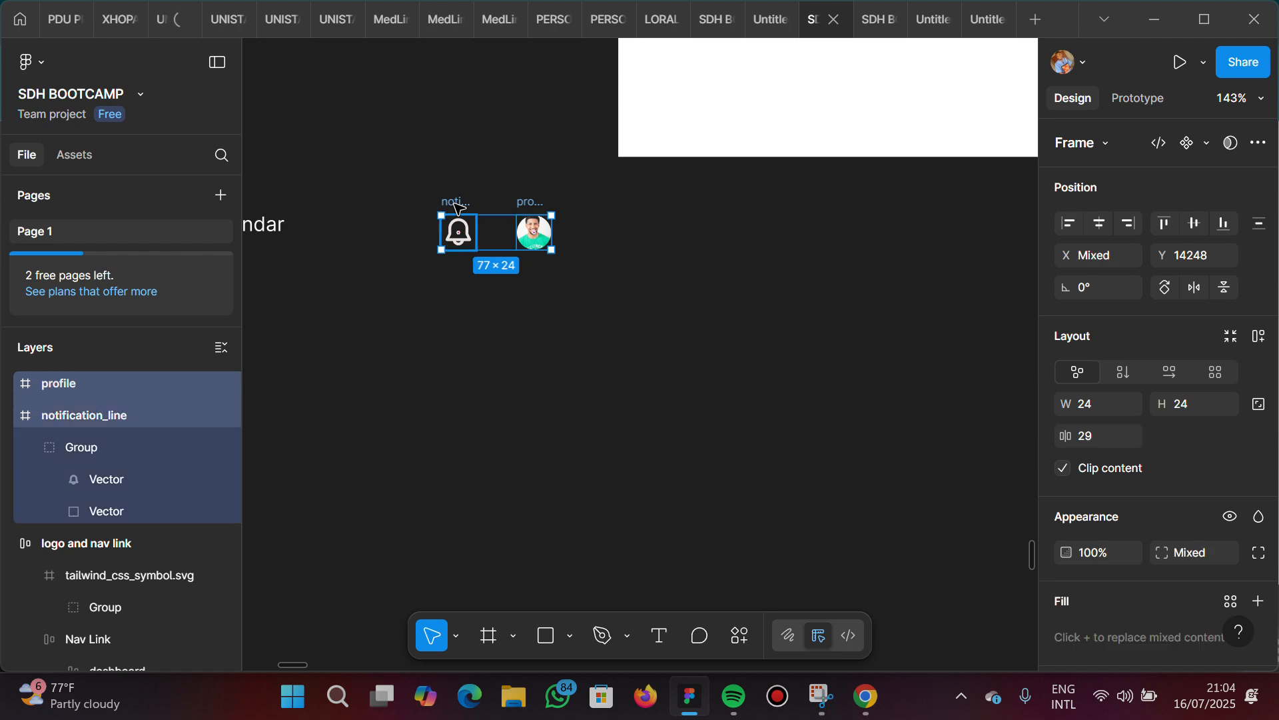
pyautogui.hotkey('shift', 'a')
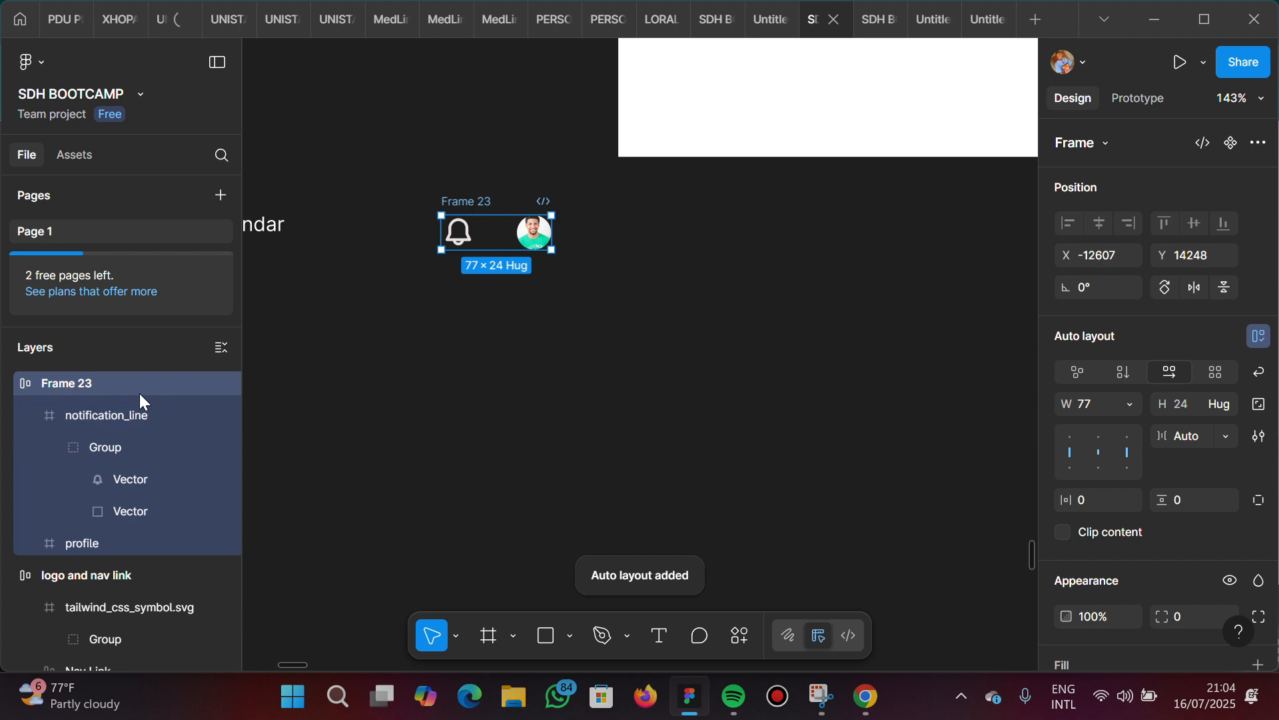
pyautogui.doubleClick(67, 384)
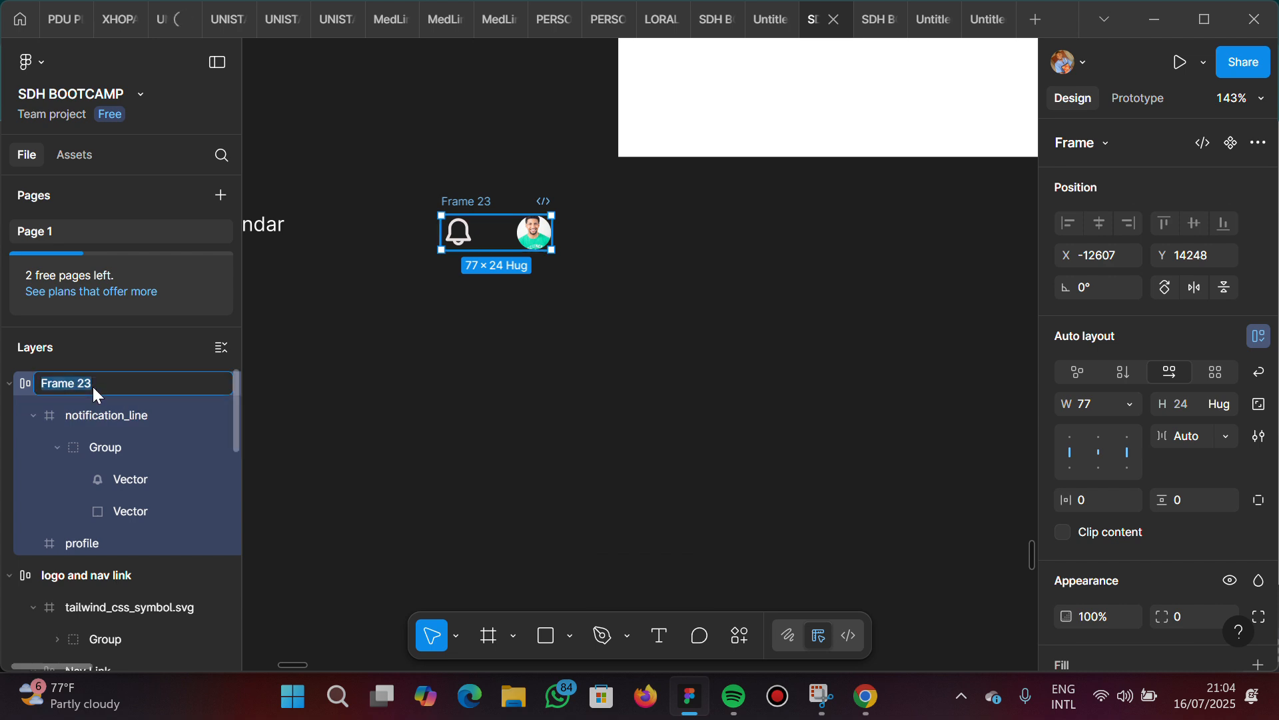
pyautogui.write('notification and profile')
pyautogui.press('Return')
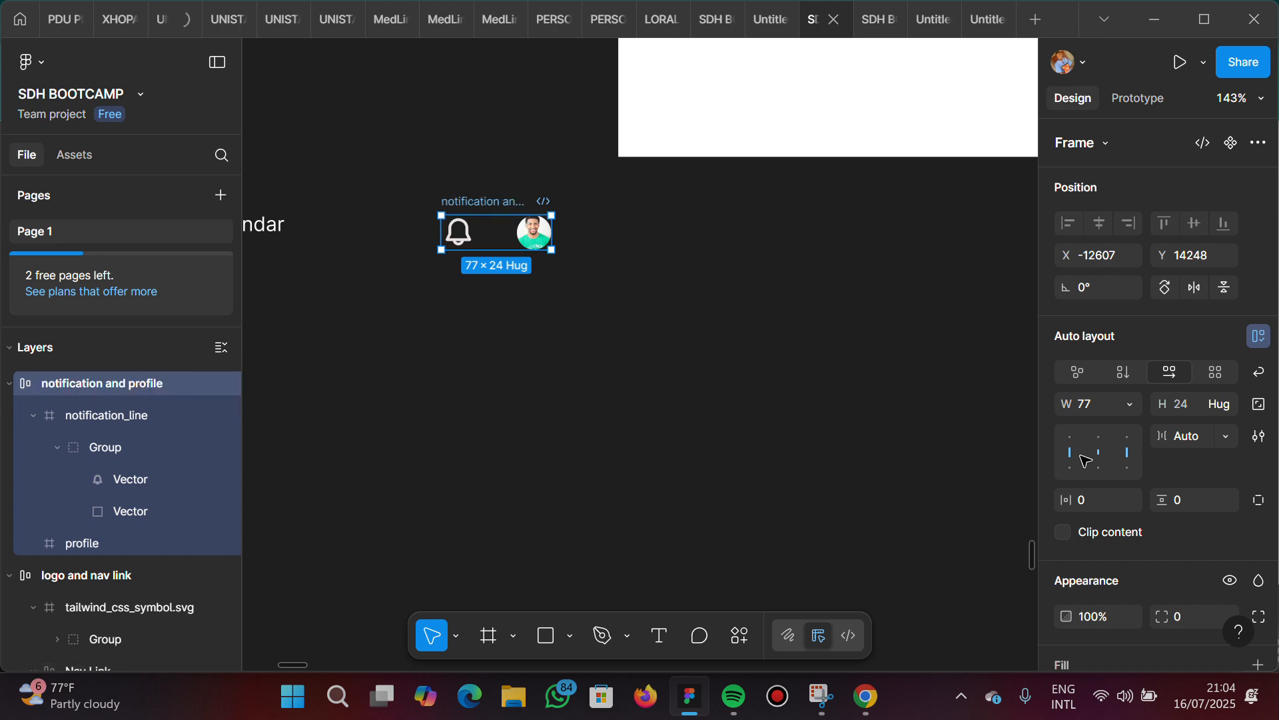
# Set the notification and profile frame's item gap to 10 and align its contents to the centre
pyautogui.click(1194, 434)
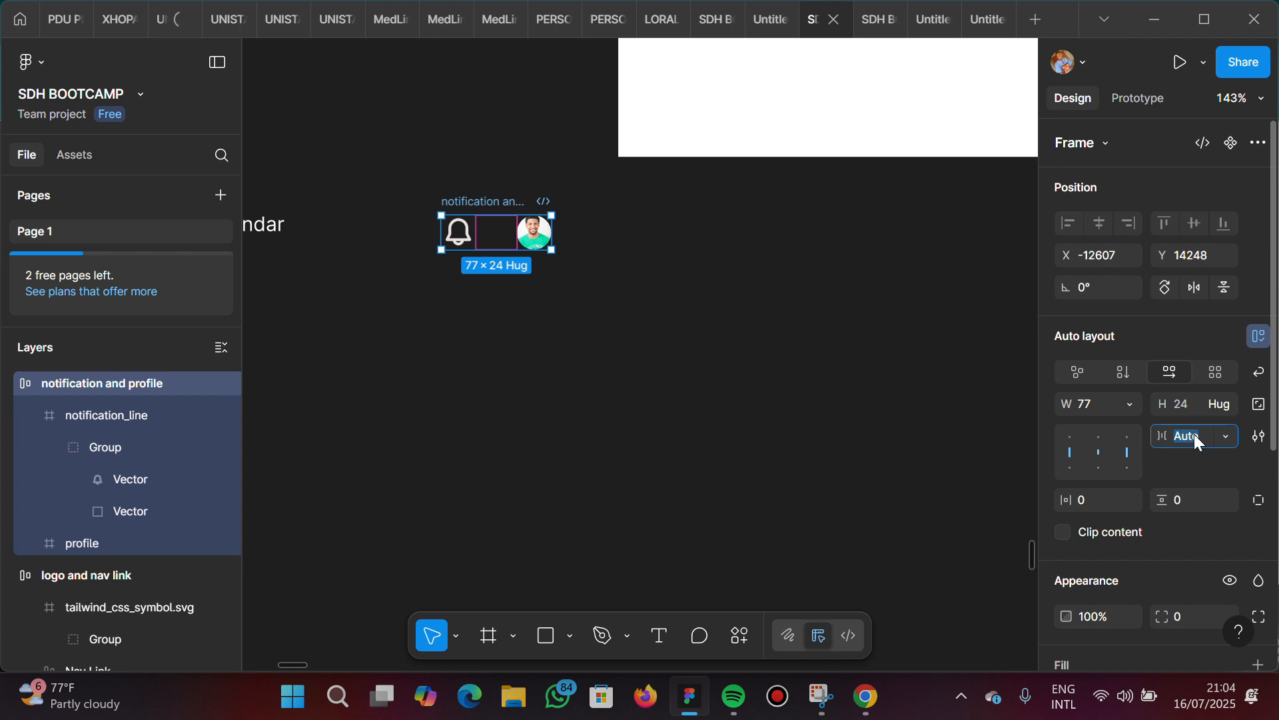
pyautogui.press('Return')
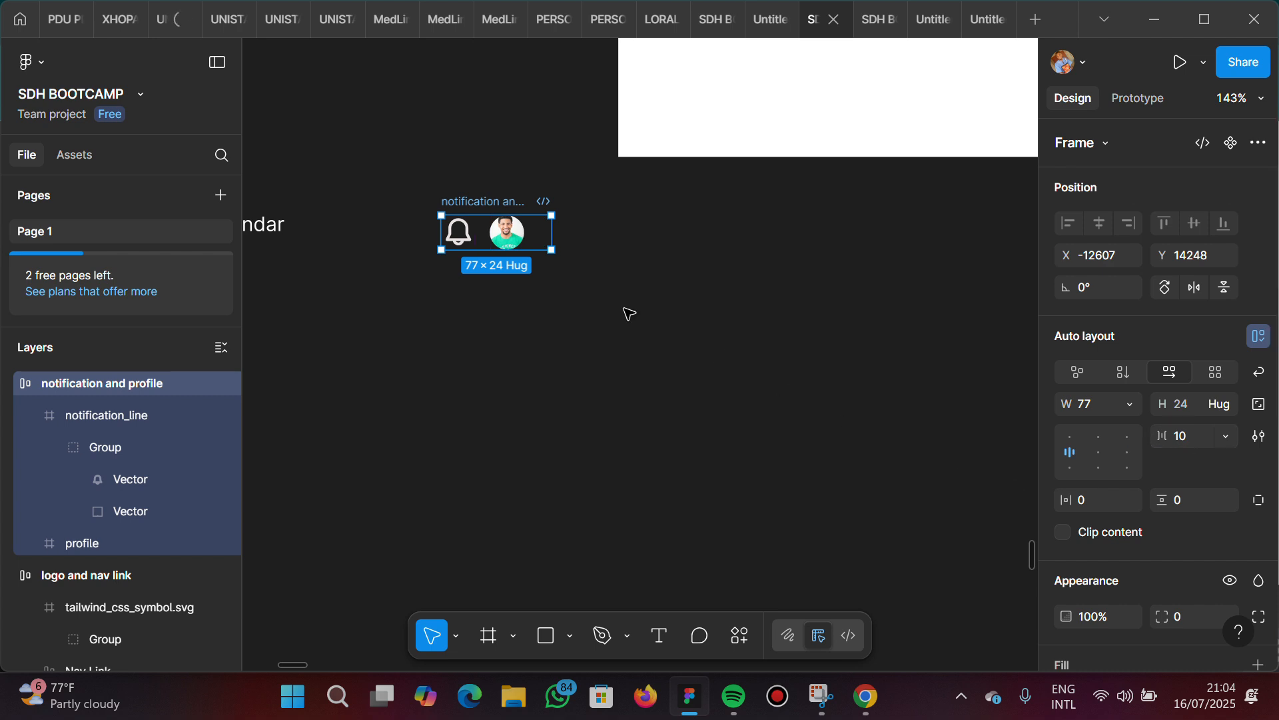
pyautogui.click(1098, 451)
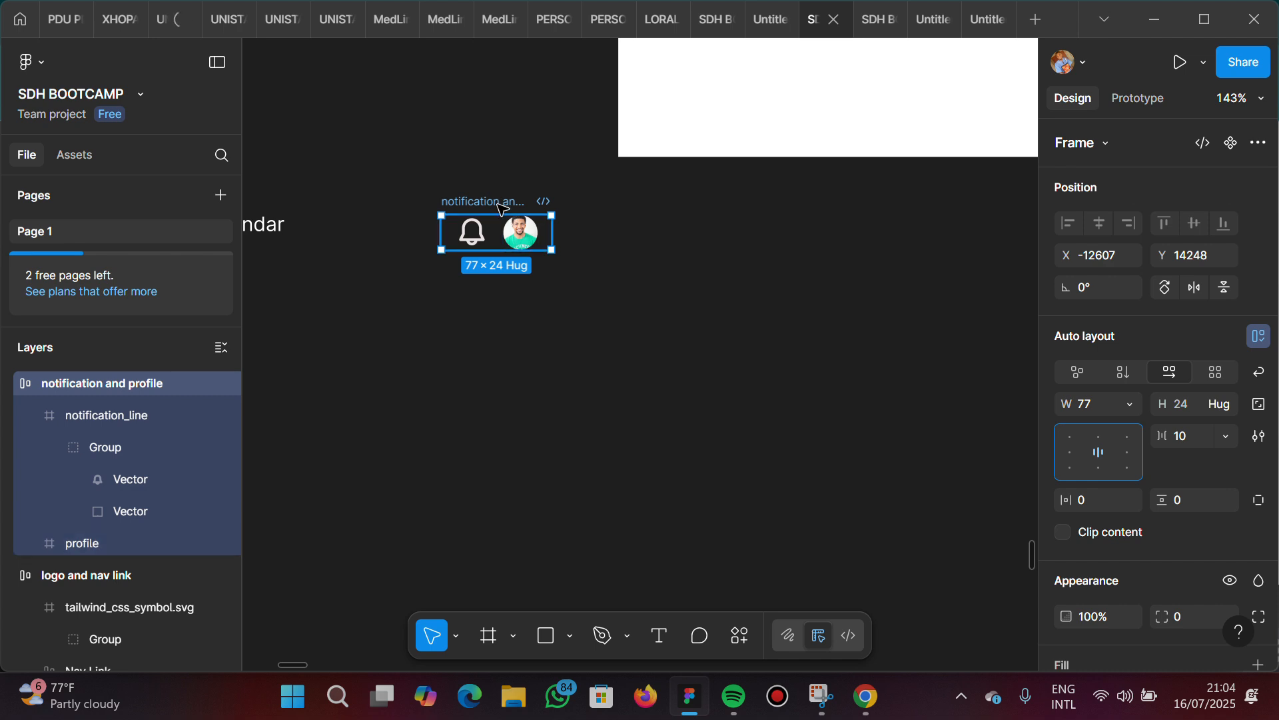
pyautogui.click(541, 360)
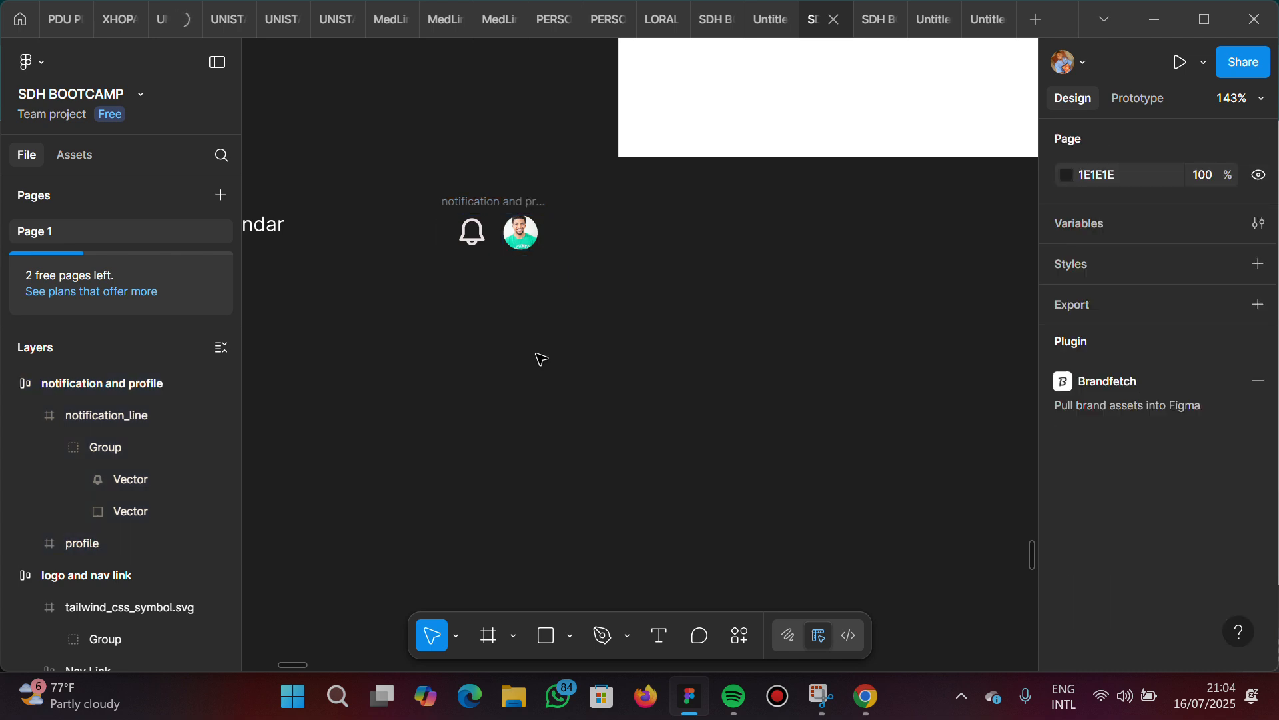
# Move the notification and profile frame to the right of the Calendar link, level with the nav links, at about X -12584, Y 14242
pyautogui.click(490, 204)
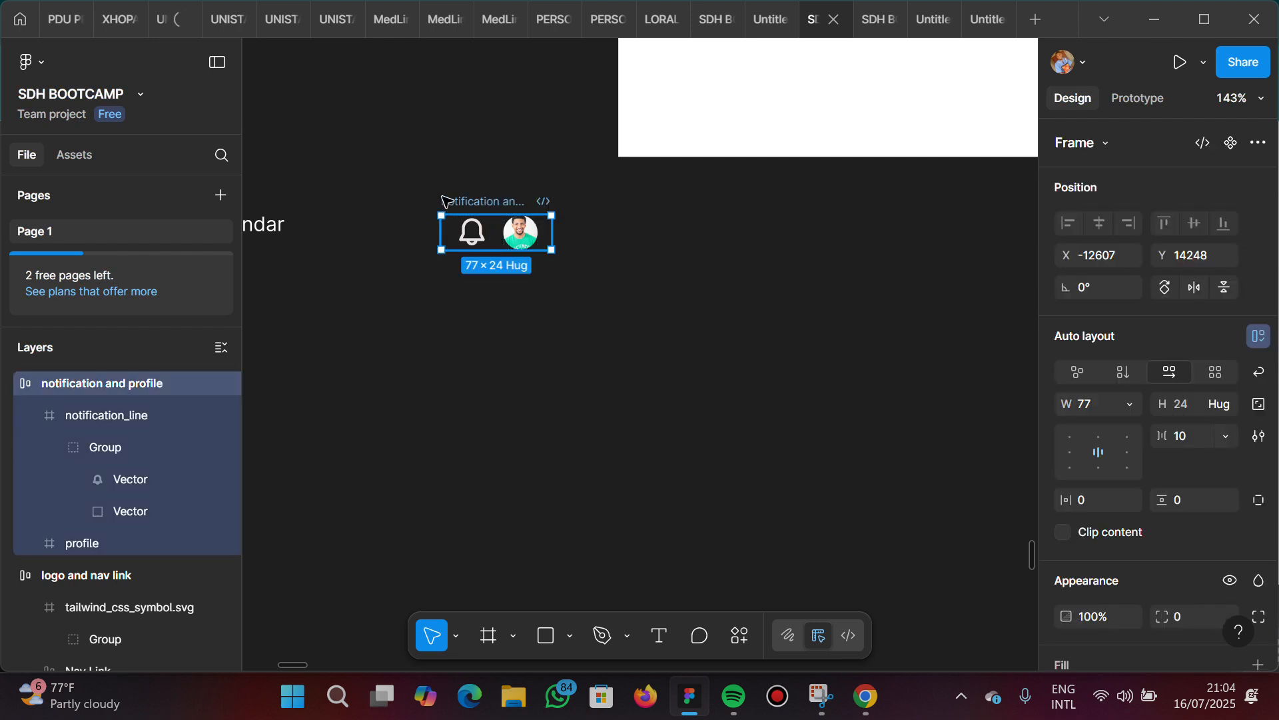
pyautogui.moveTo(441, 193); pyautogui.dragTo(432, 197)
pyautogui.hscroll(-6, 432, 197)
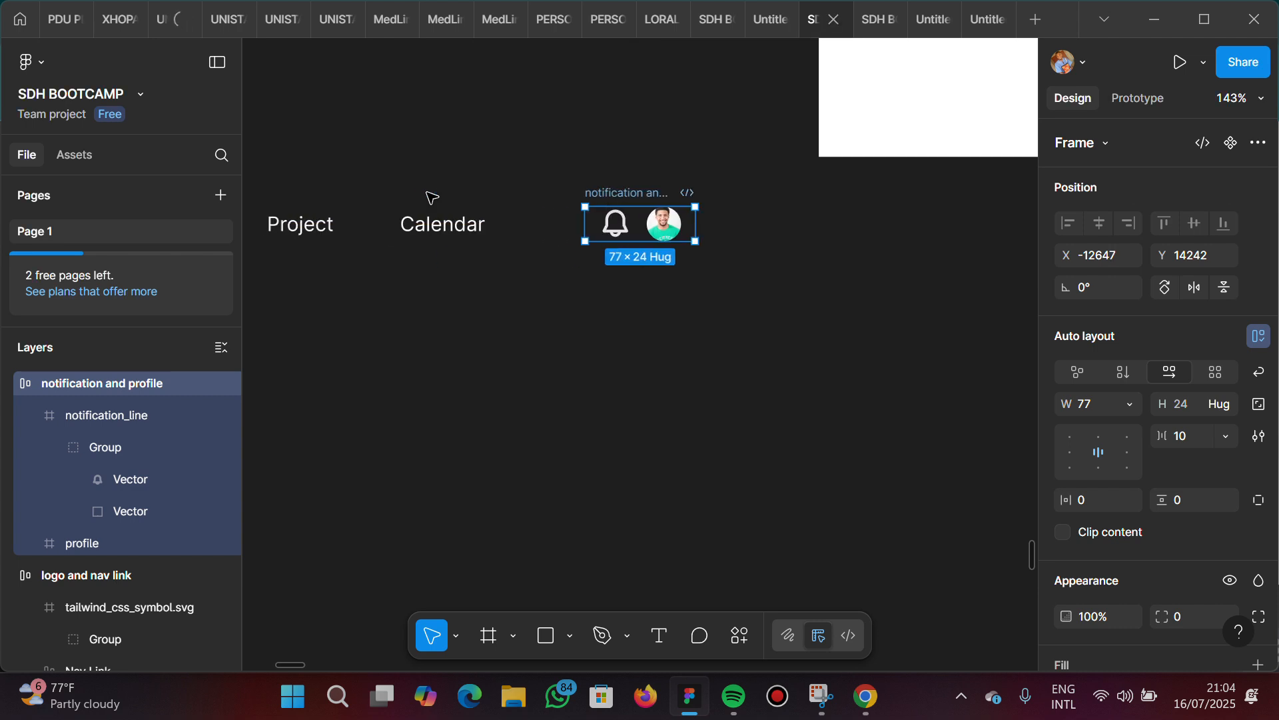
pyautogui.scroll(-5, 432, 196)
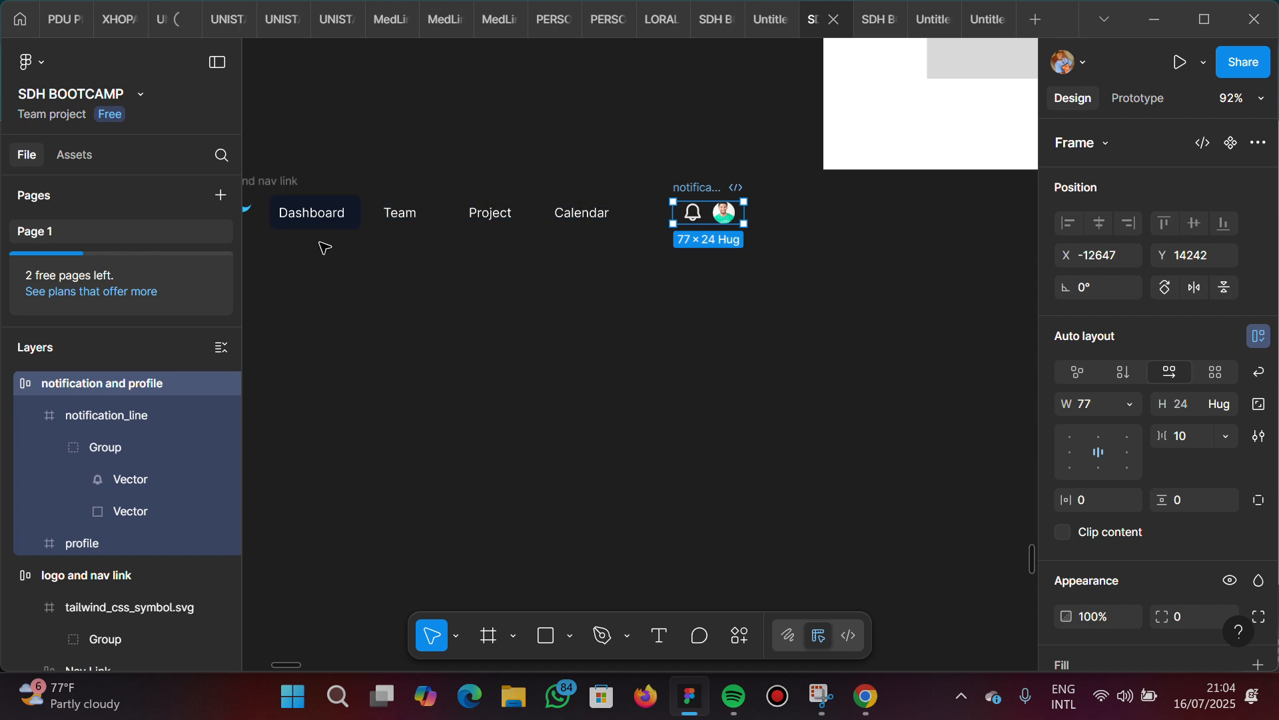
pyautogui.hscroll(-4, 322, 245)
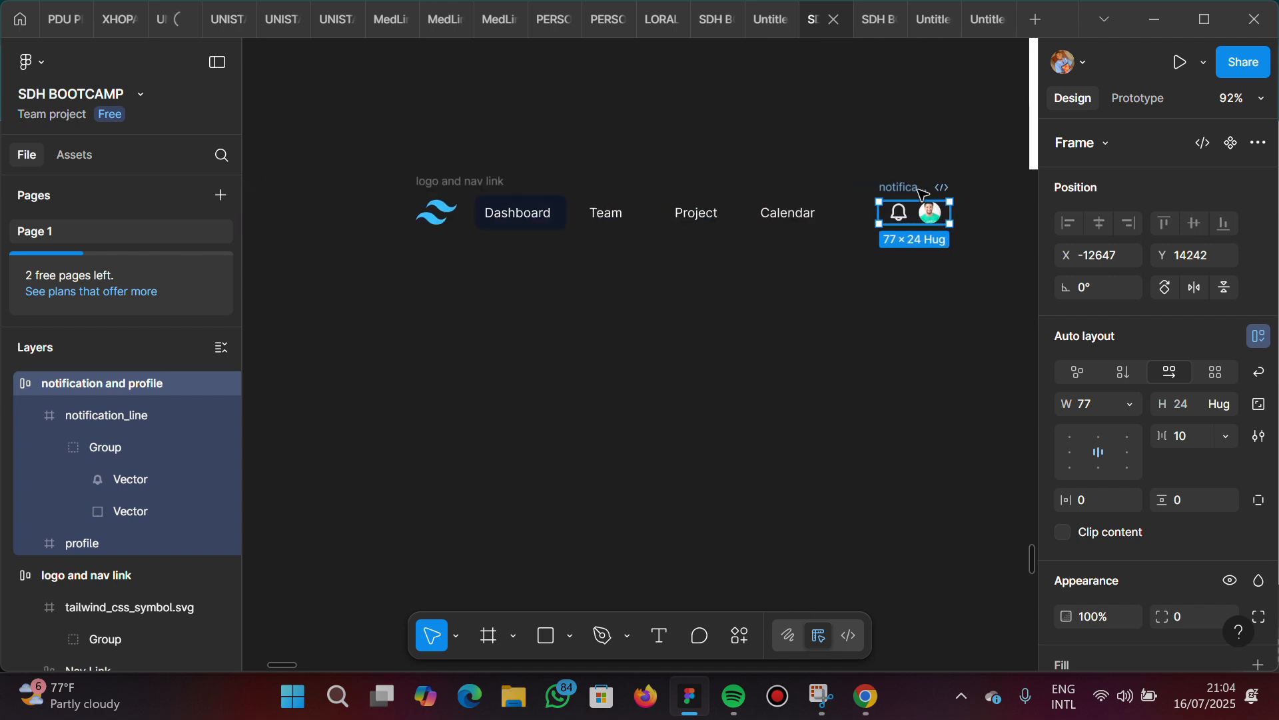
pyautogui.moveTo(917, 188); pyautogui.dragTo(975, 189)
# Wrap the logo and nav link frame and the notification and profile frame together in a new auto layout frame
pyautogui.click(444, 188)
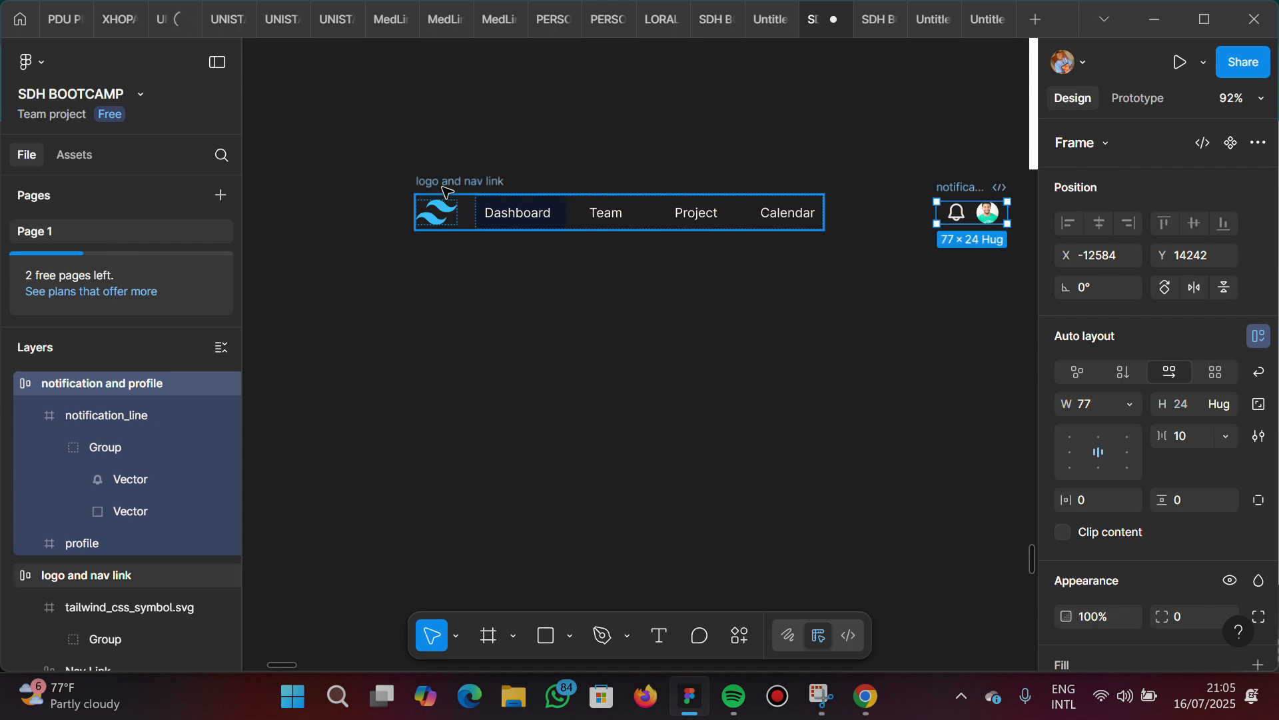
pyautogui.click(968, 190)
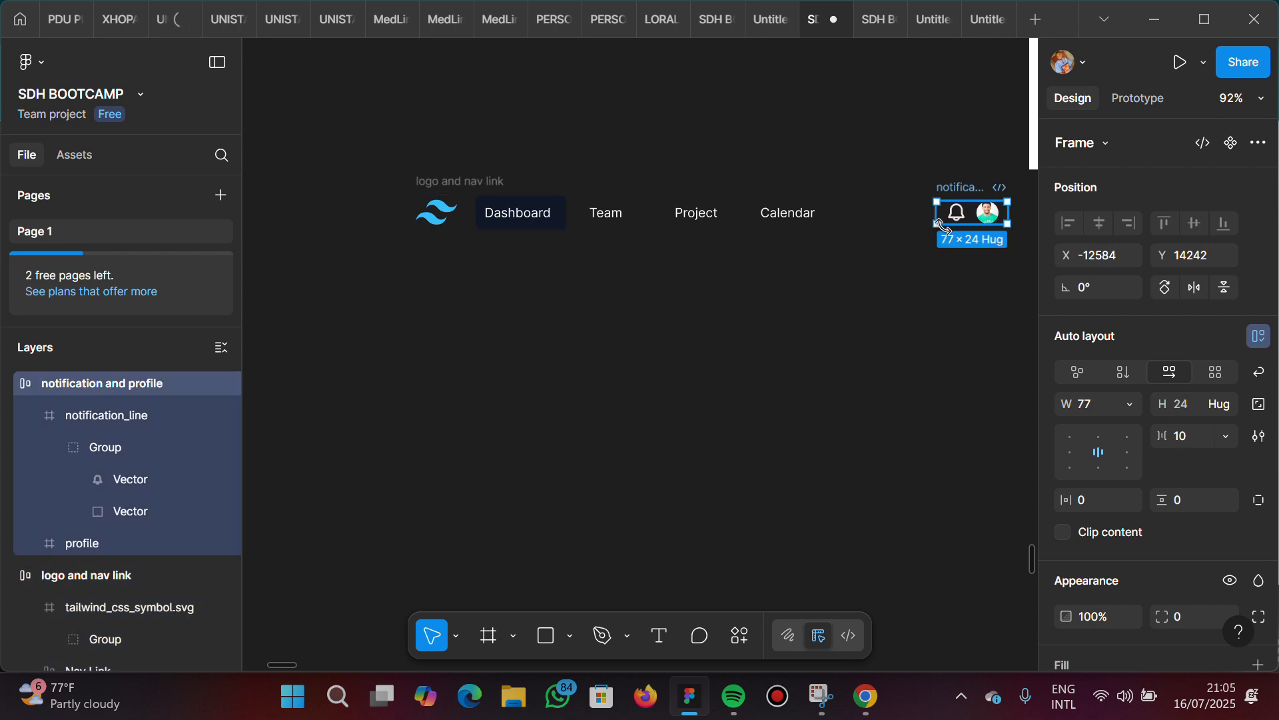
pyautogui.click(443, 177)
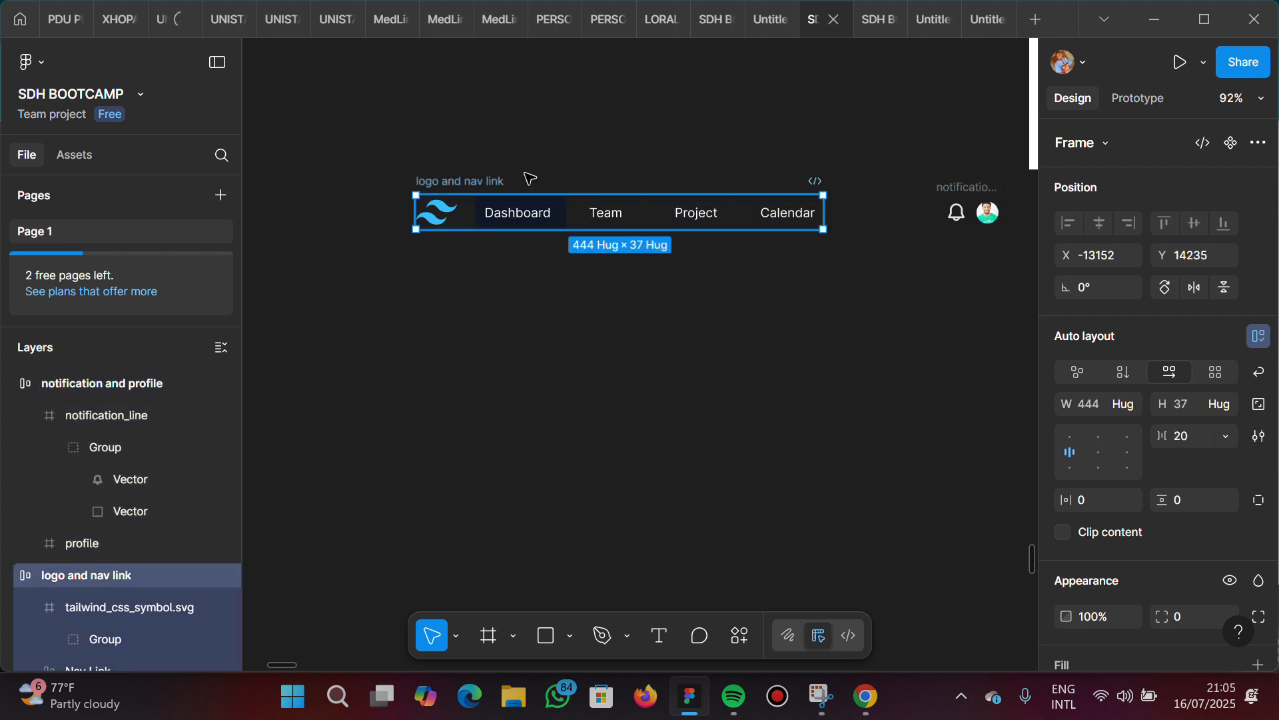
pyautogui.keyDown('shift'); pyautogui.click(974, 190); pyautogui.keyUp('shift')
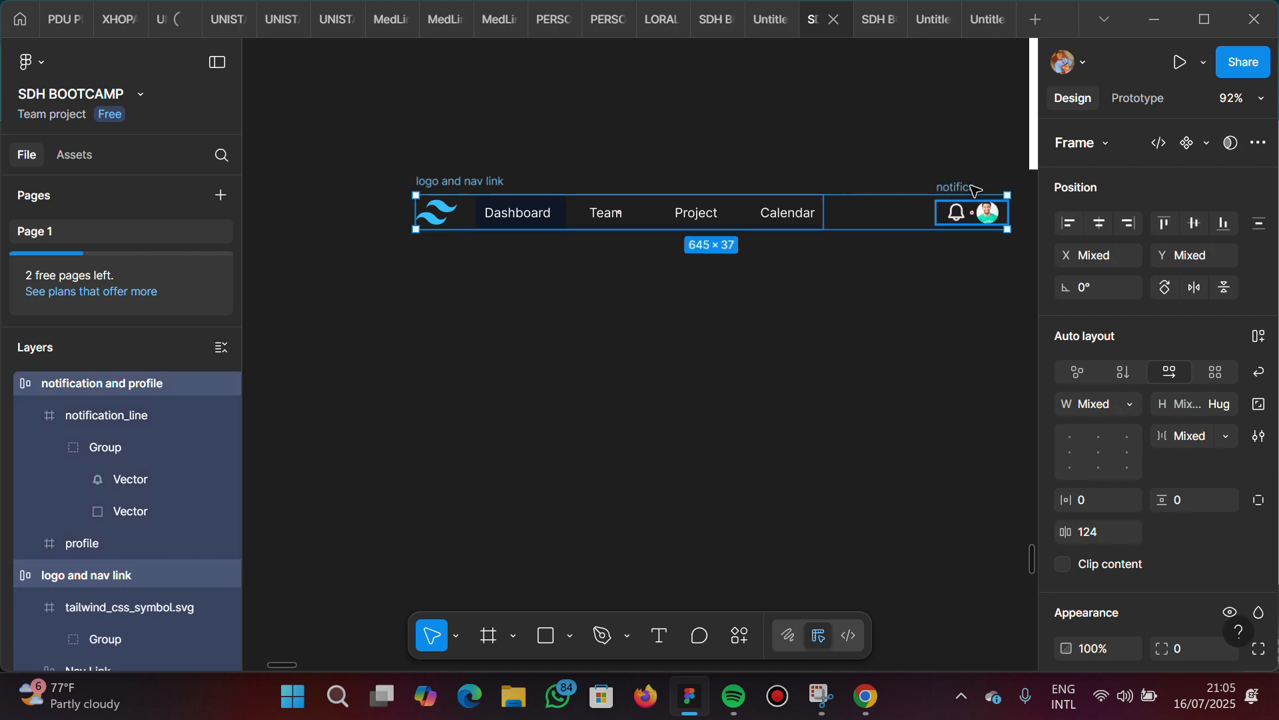
pyautogui.hotkey('shift', 'a')
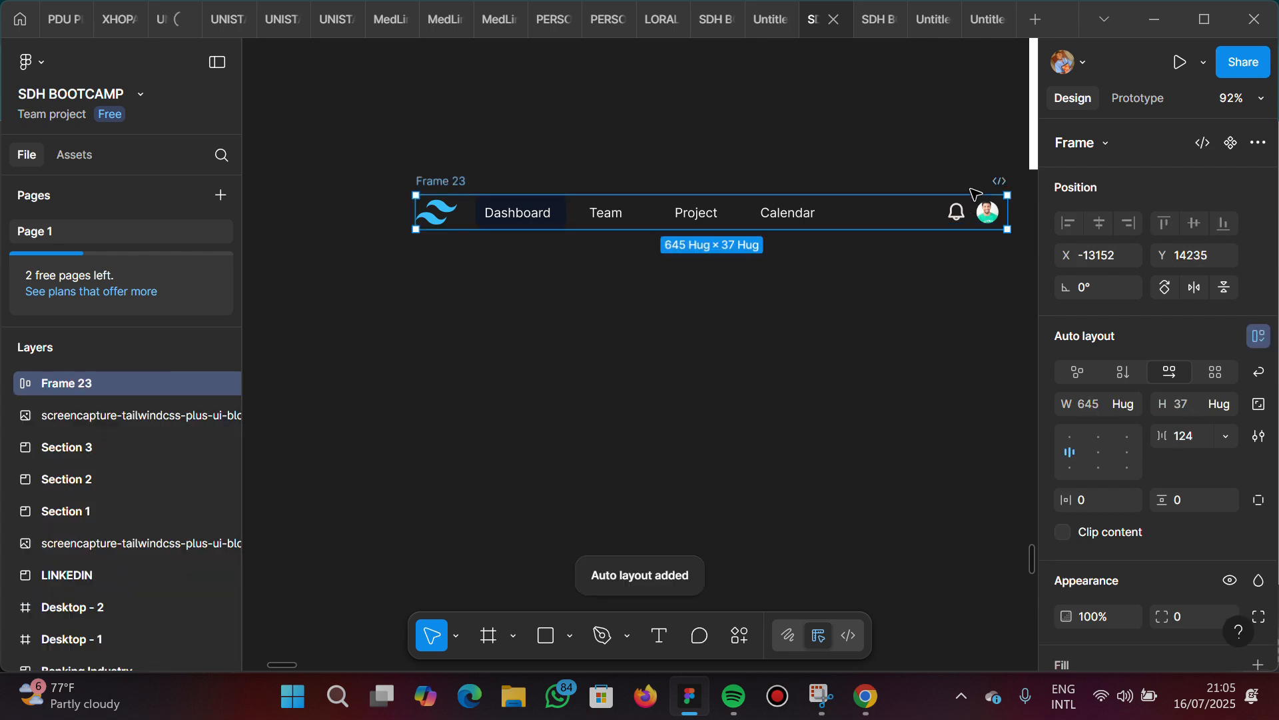
# Rename the new combined auto layout frame "Nav Bar"
pyautogui.hscroll(1, 793, 310)
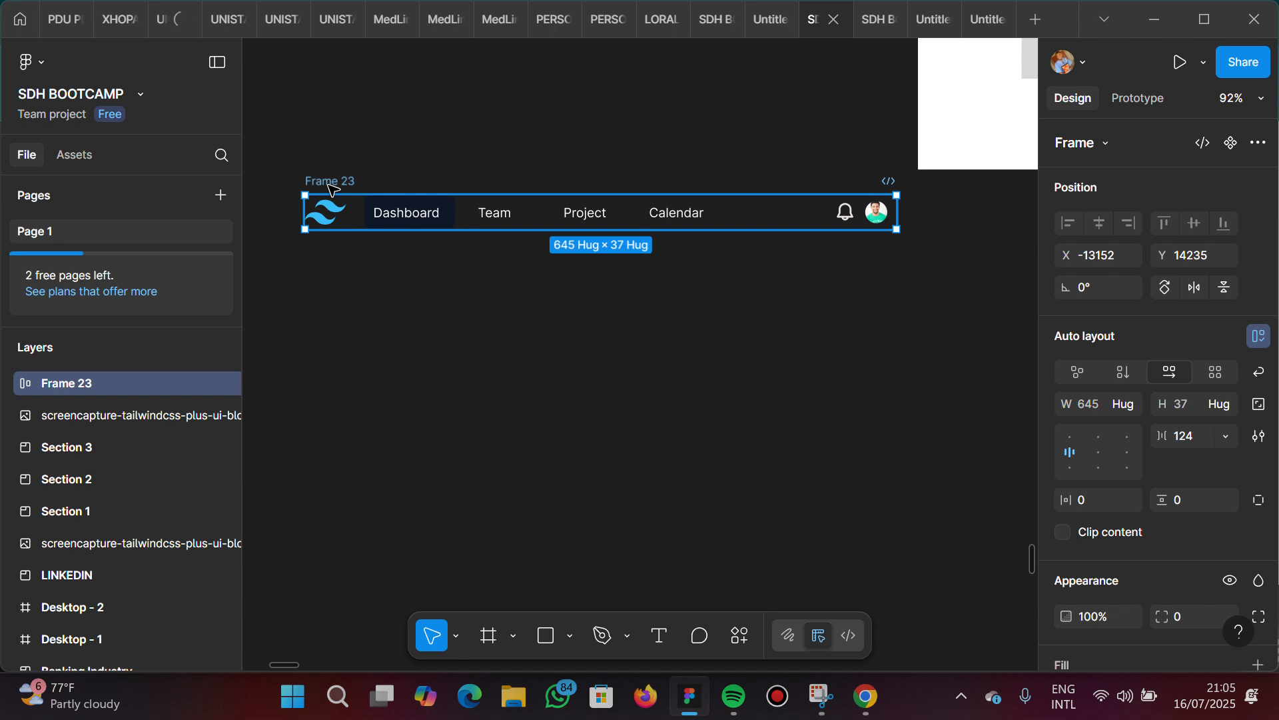
pyautogui.scroll(3, 330, 189)
pyautogui.hscroll(2, 332, 190)
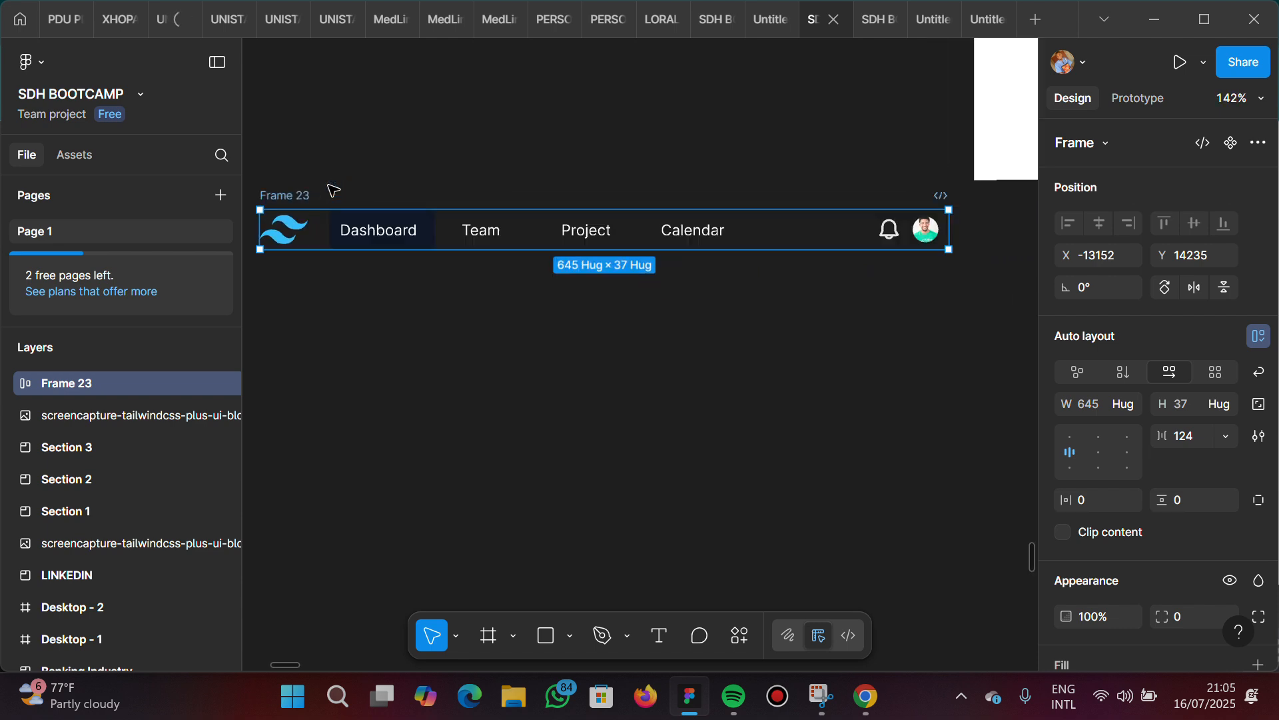
pyautogui.scroll(-2, 333, 191)
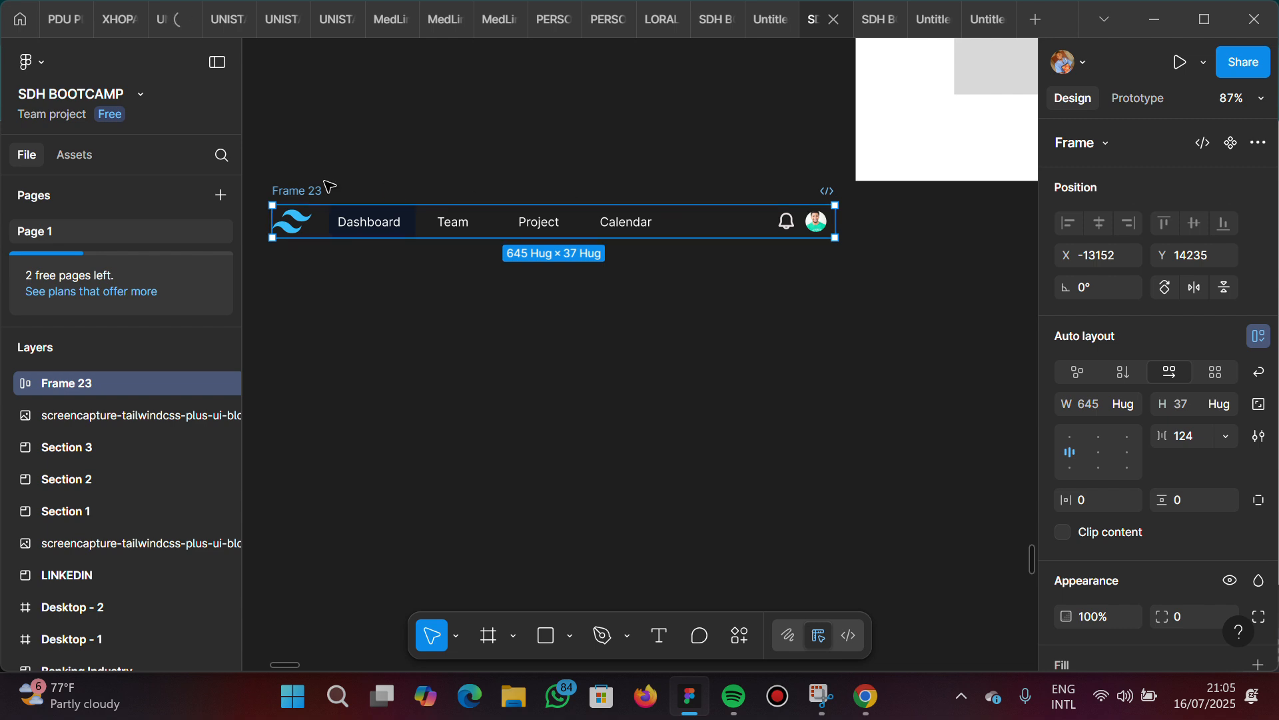
pyautogui.doubleClick(292, 193)
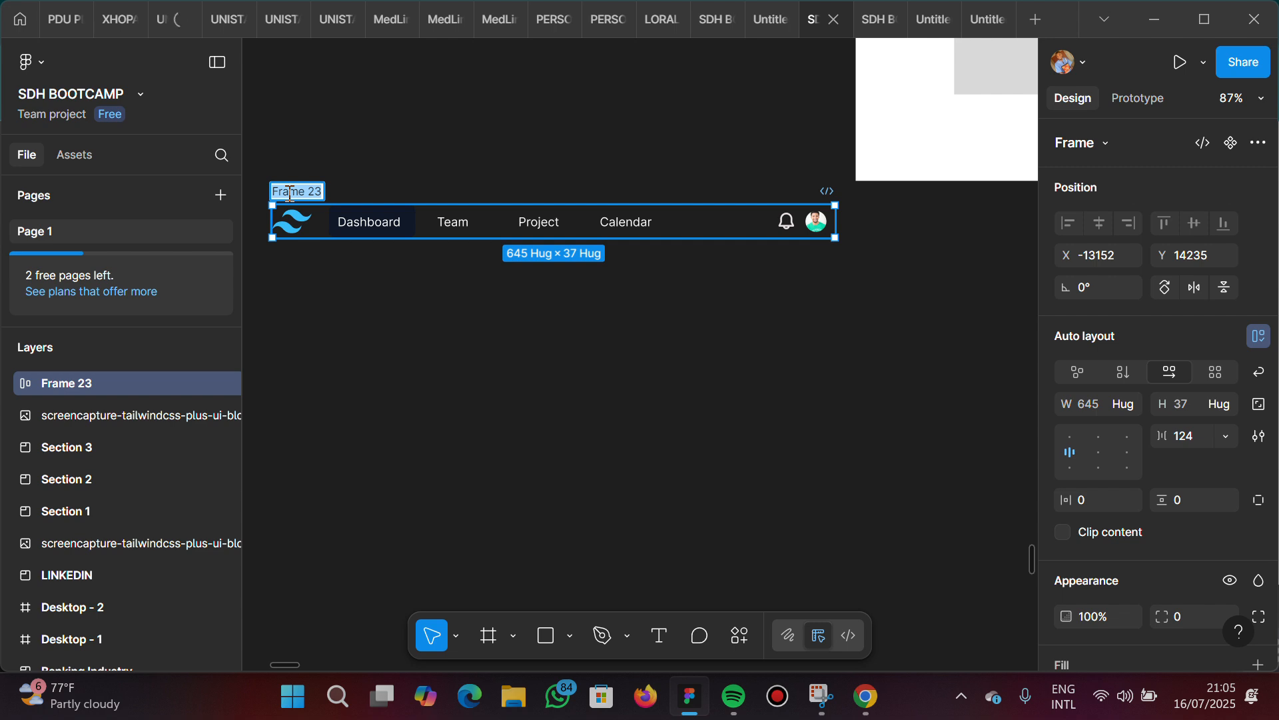
pyautogui.write('Nav Ba')
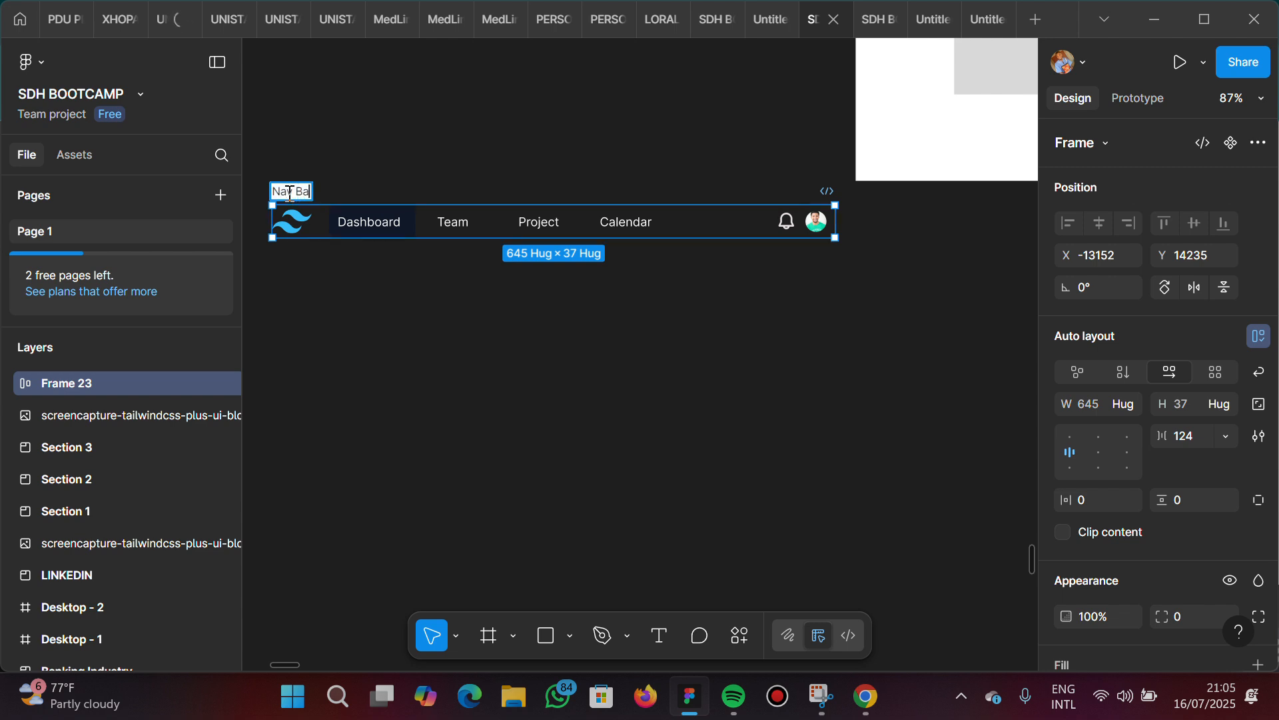
pyautogui.write('r')
pyautogui.press('Return')
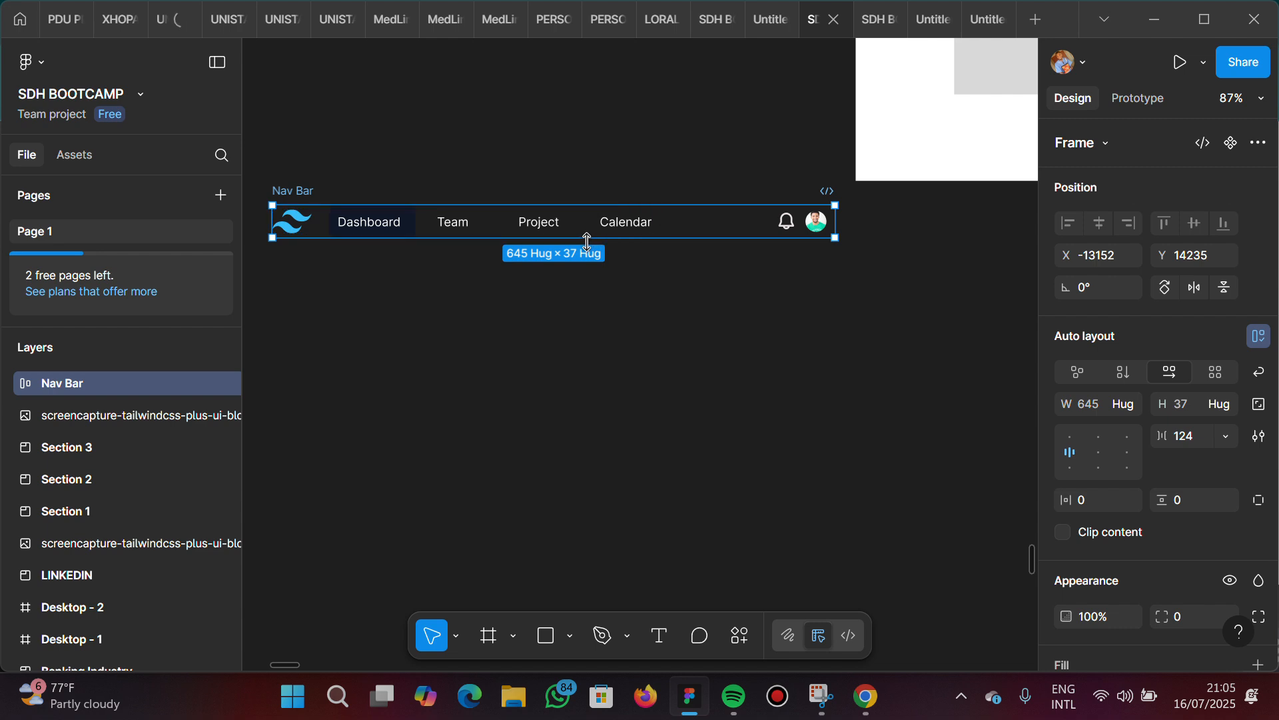
# Add a fill to the Nav Bar frame, sampling the colour 1E2939 from the dark bar in the reference screenshot
pyautogui.hscroll(-10, 478, 238)
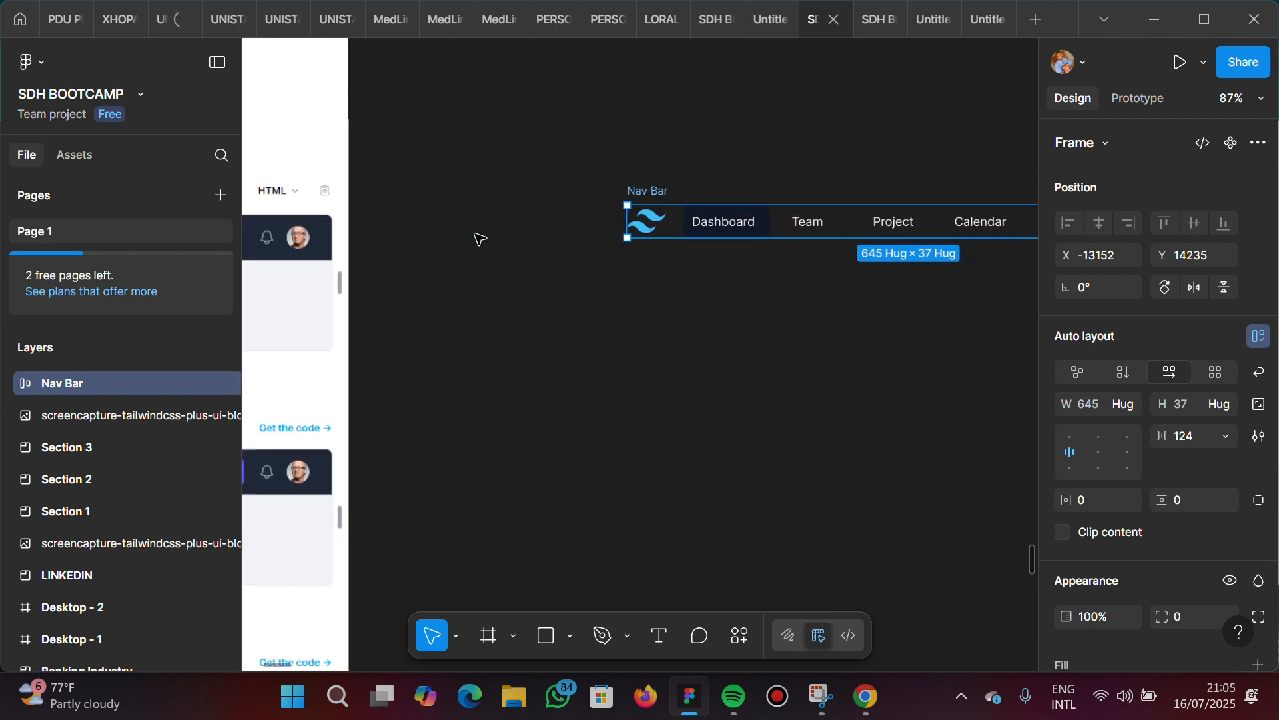
pyautogui.hscroll(-8, 477, 238)
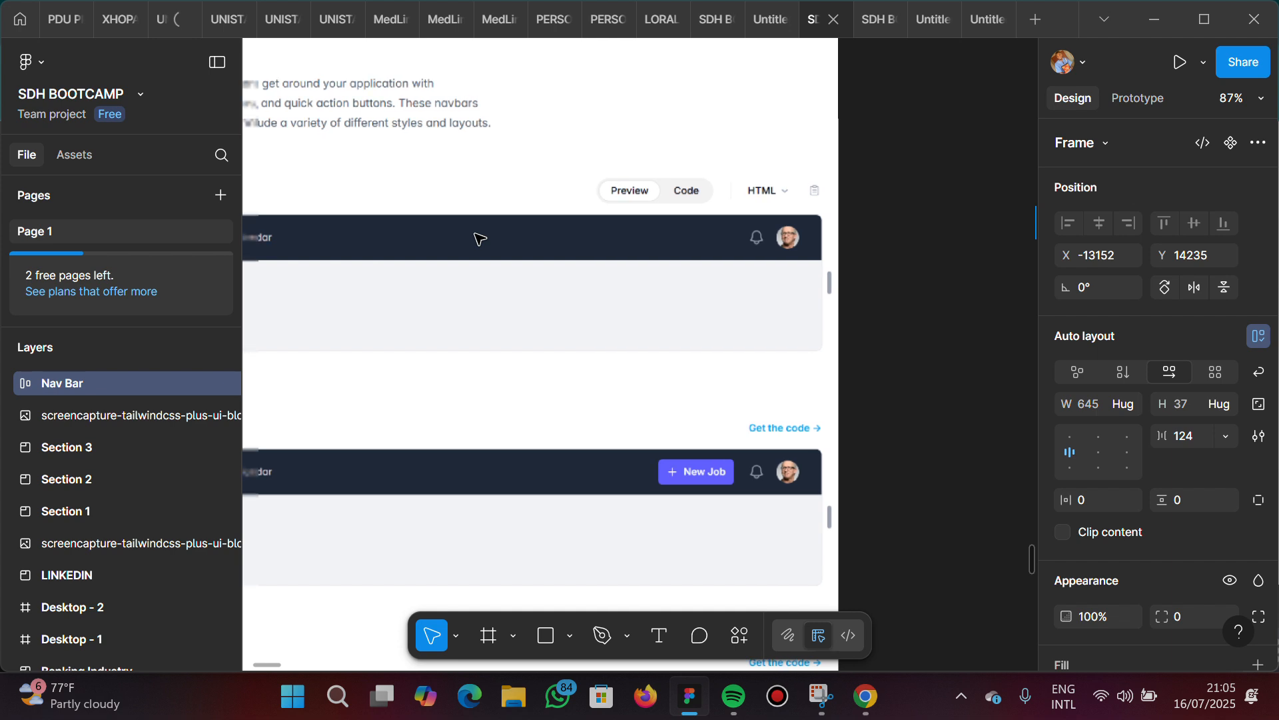
pyautogui.hscroll(-3, 477, 238)
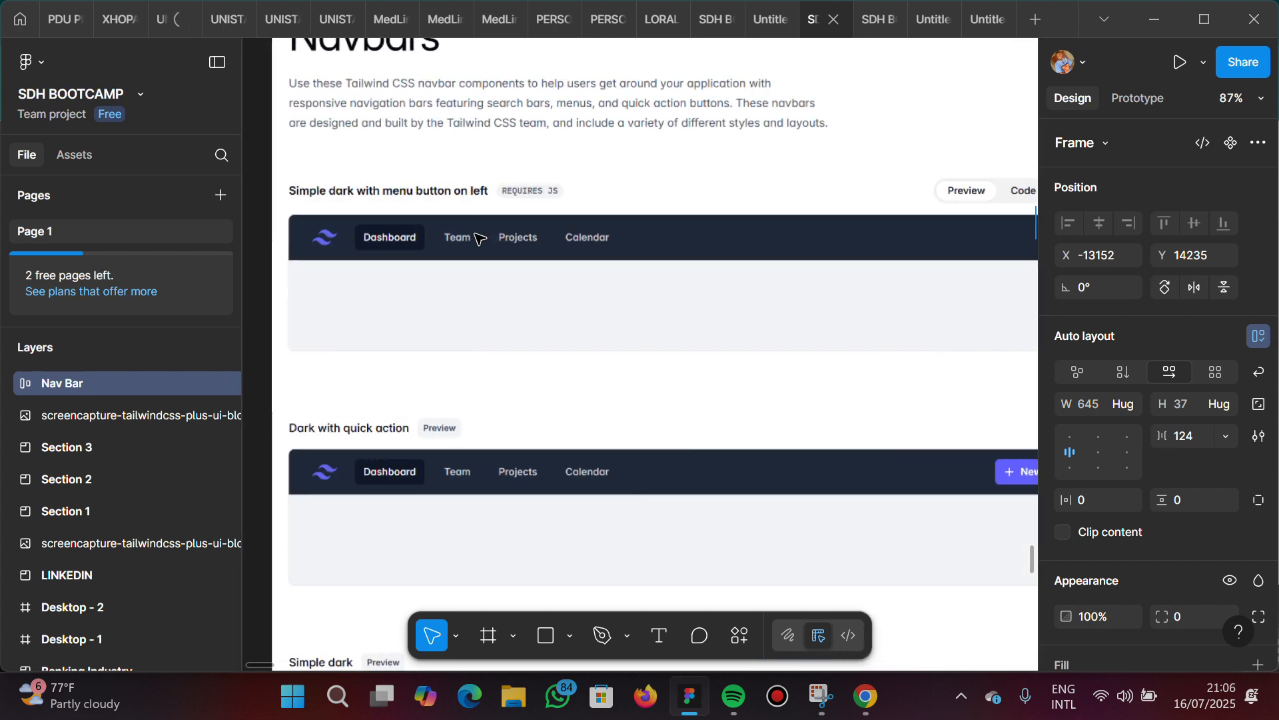
pyautogui.hscroll(10, 477, 238)
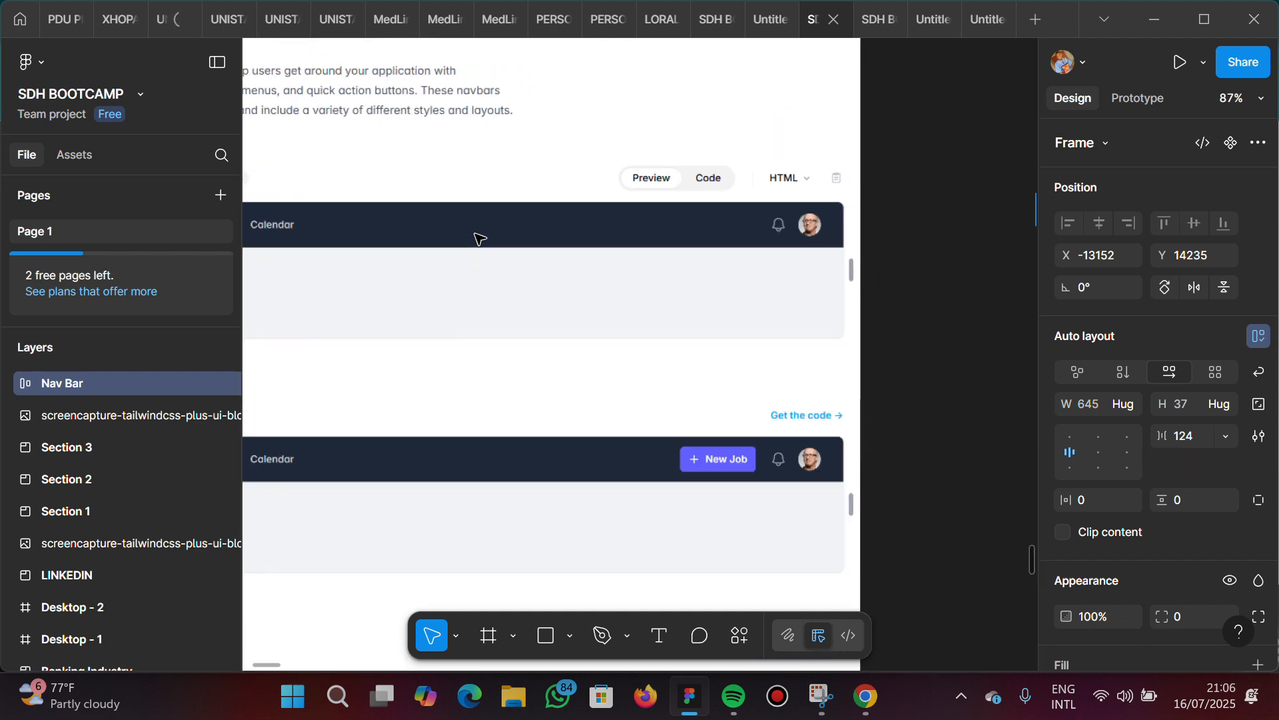
pyautogui.hscroll(7, 477, 238)
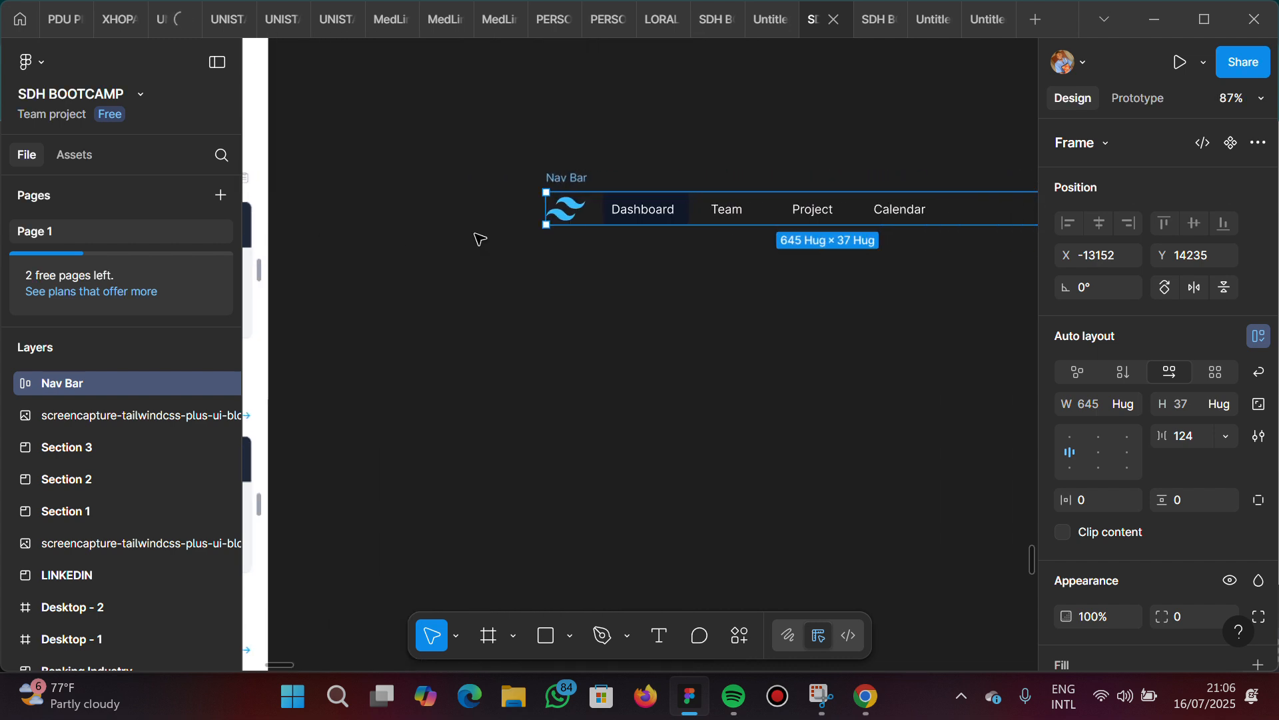
pyautogui.scroll(-3, 1106, 571)
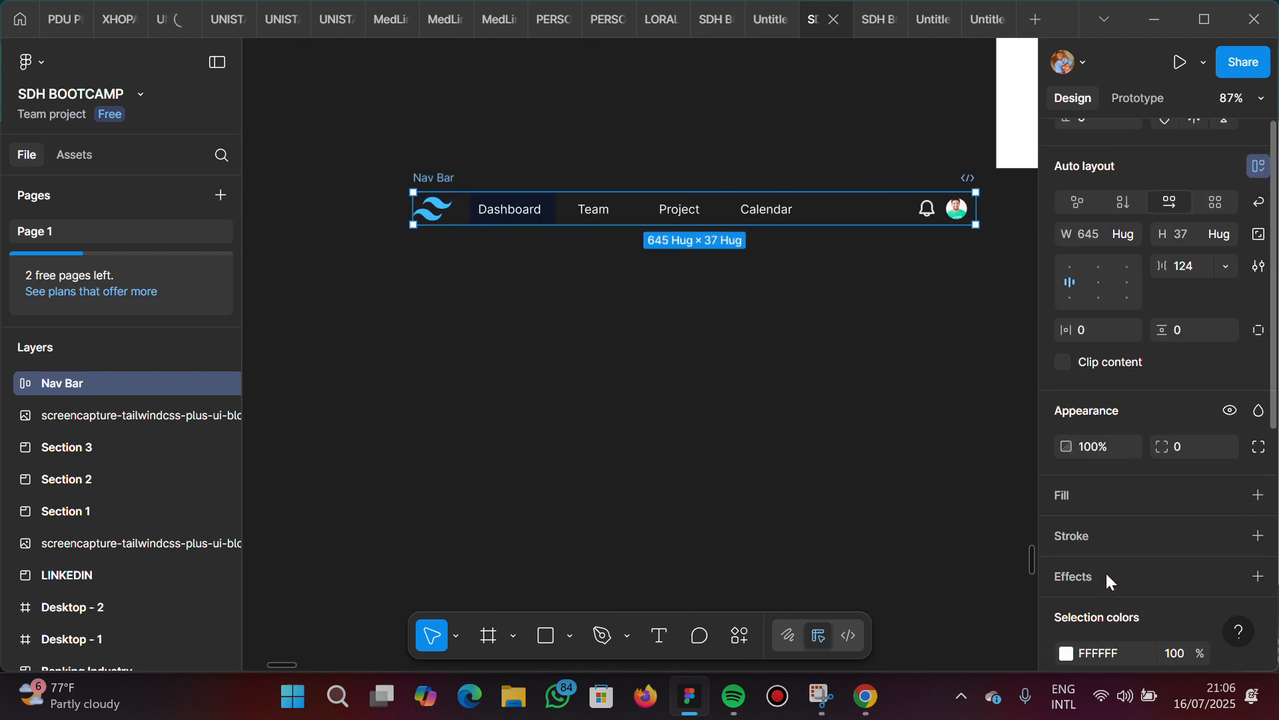
pyautogui.click(1104, 487)
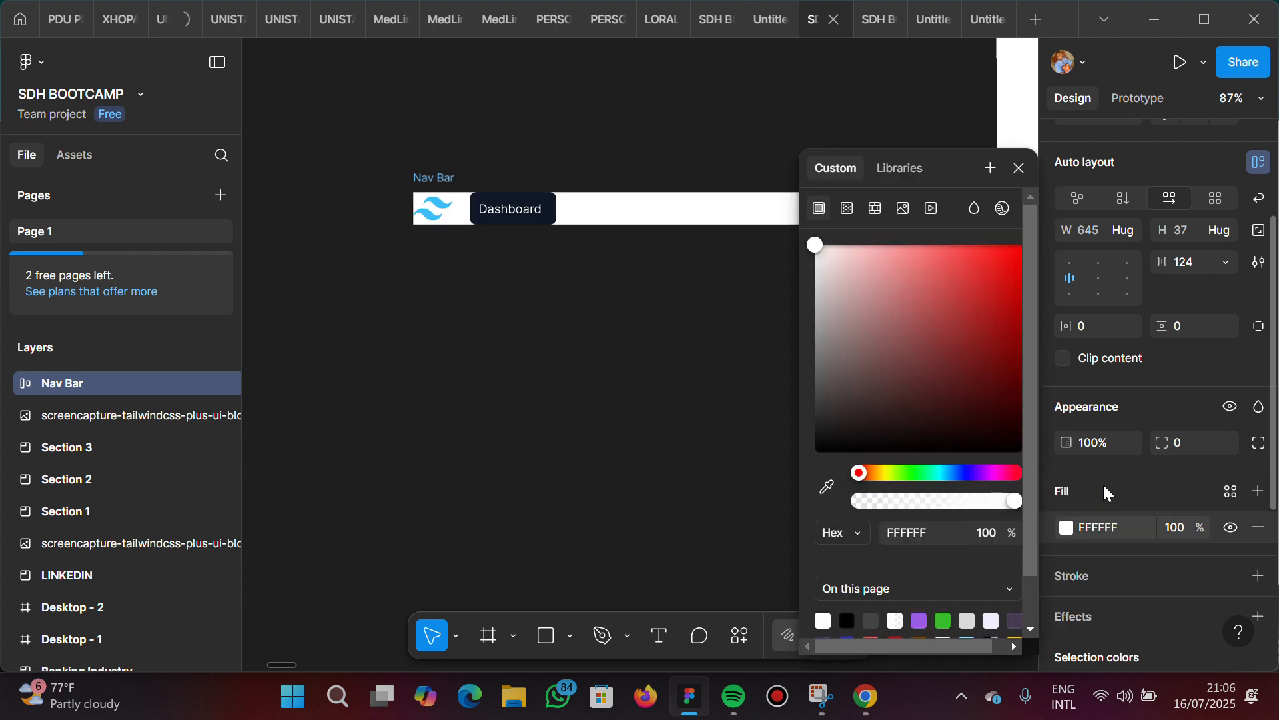
pyautogui.click(826, 489)
pyautogui.hscroll(-1, 422, 391)
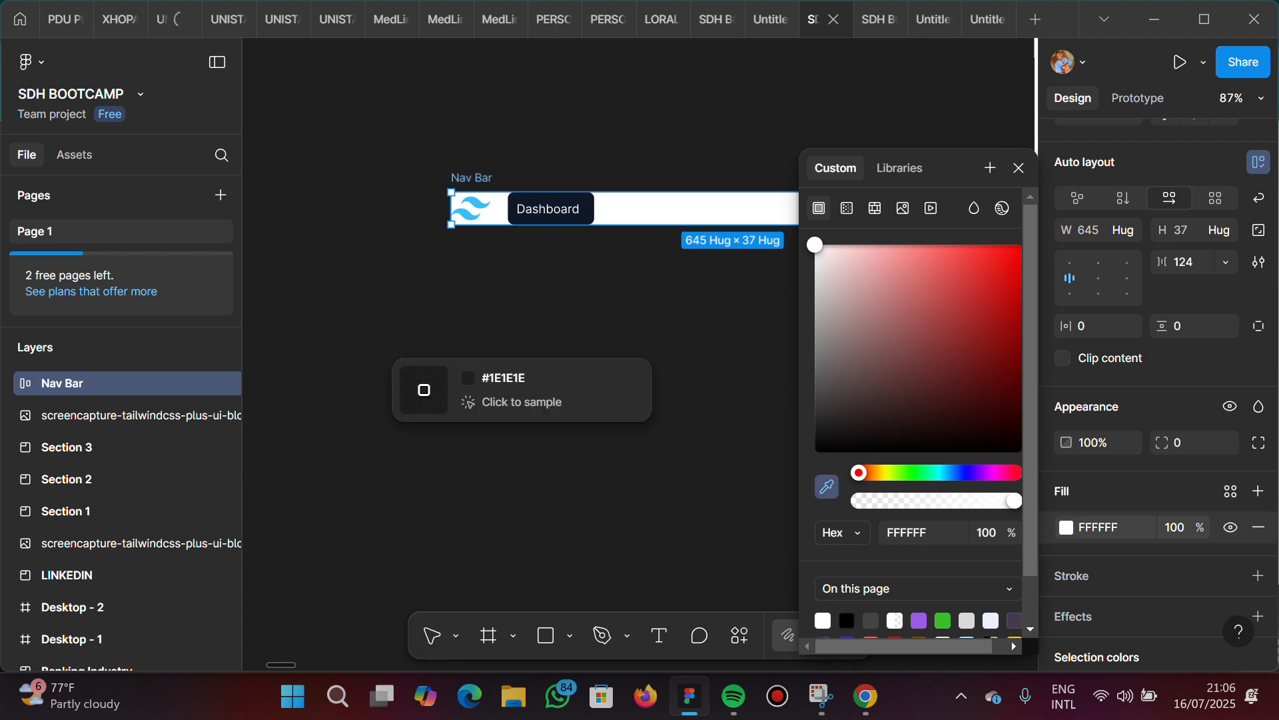
pyautogui.hscroll(-5, 387, 339)
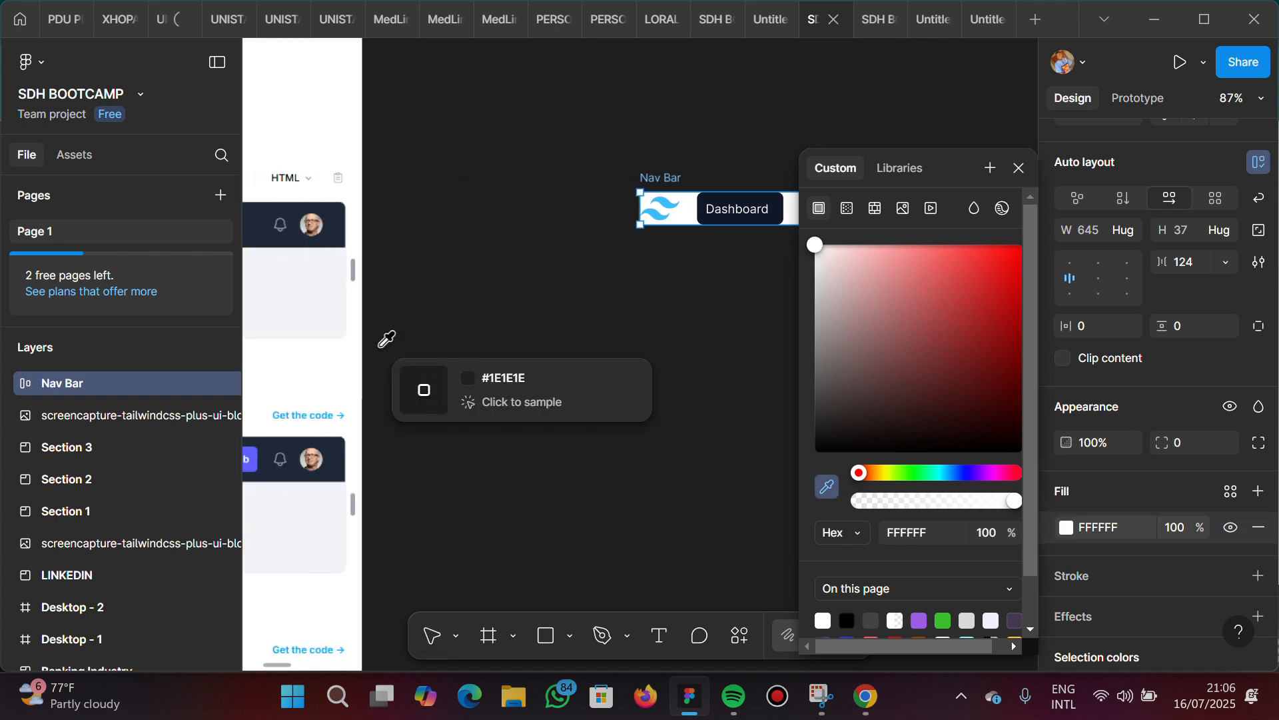
pyautogui.hscroll(-2, 387, 339)
pyautogui.hscroll(-3, 291, 268)
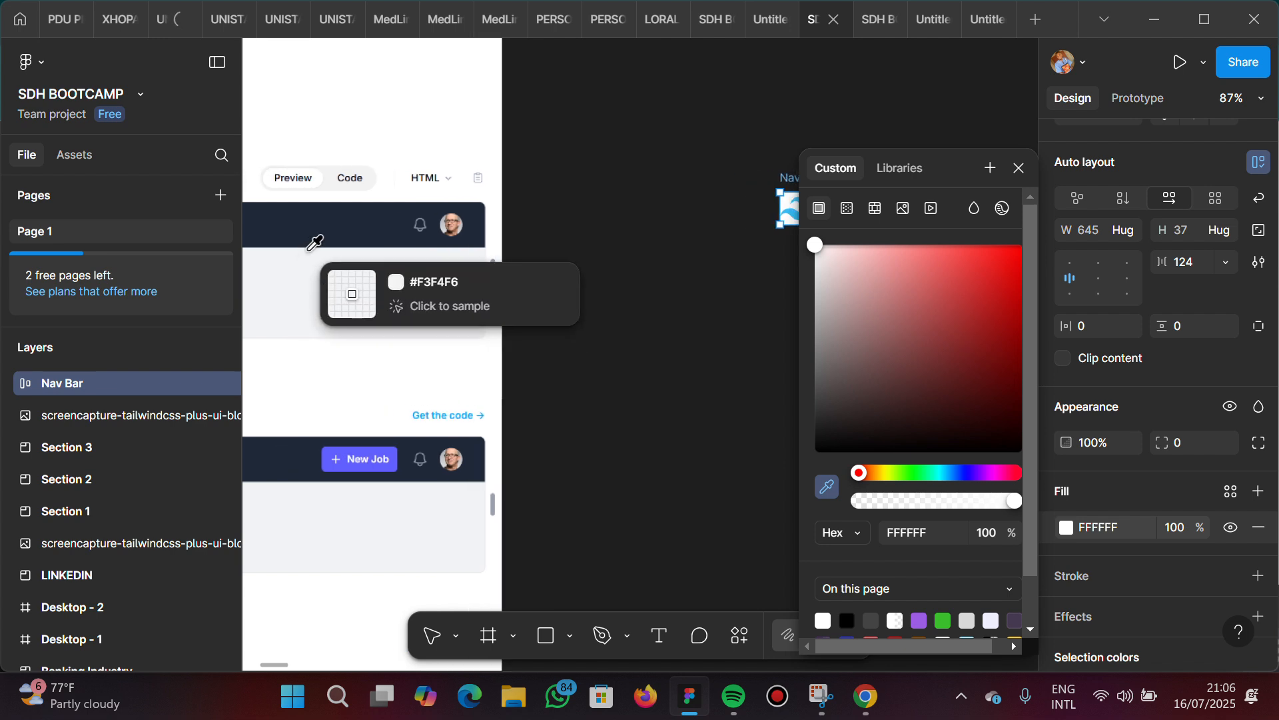
pyautogui.click(349, 229)
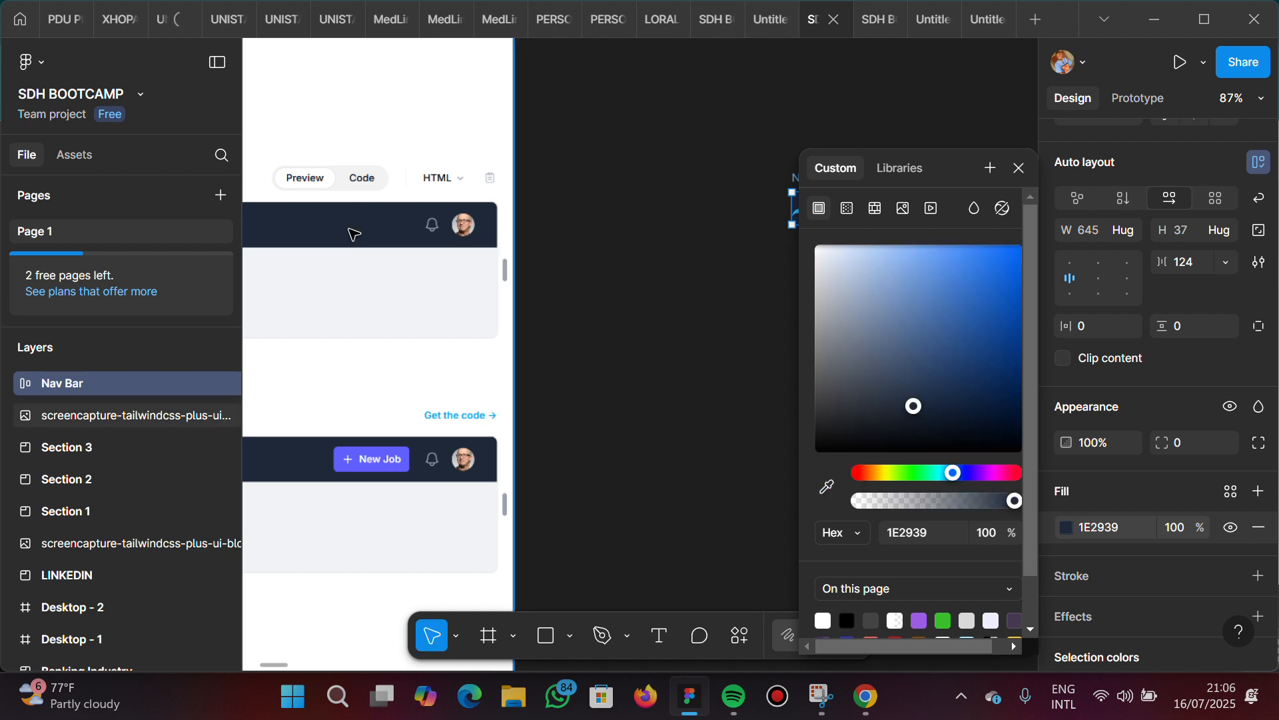
# Compare the filled Nav Bar with the reference navbar, examining the spacing around the logo and the profile picture
pyautogui.hscroll(2, 687, 243)
pyautogui.hscroll(10, 687, 244)
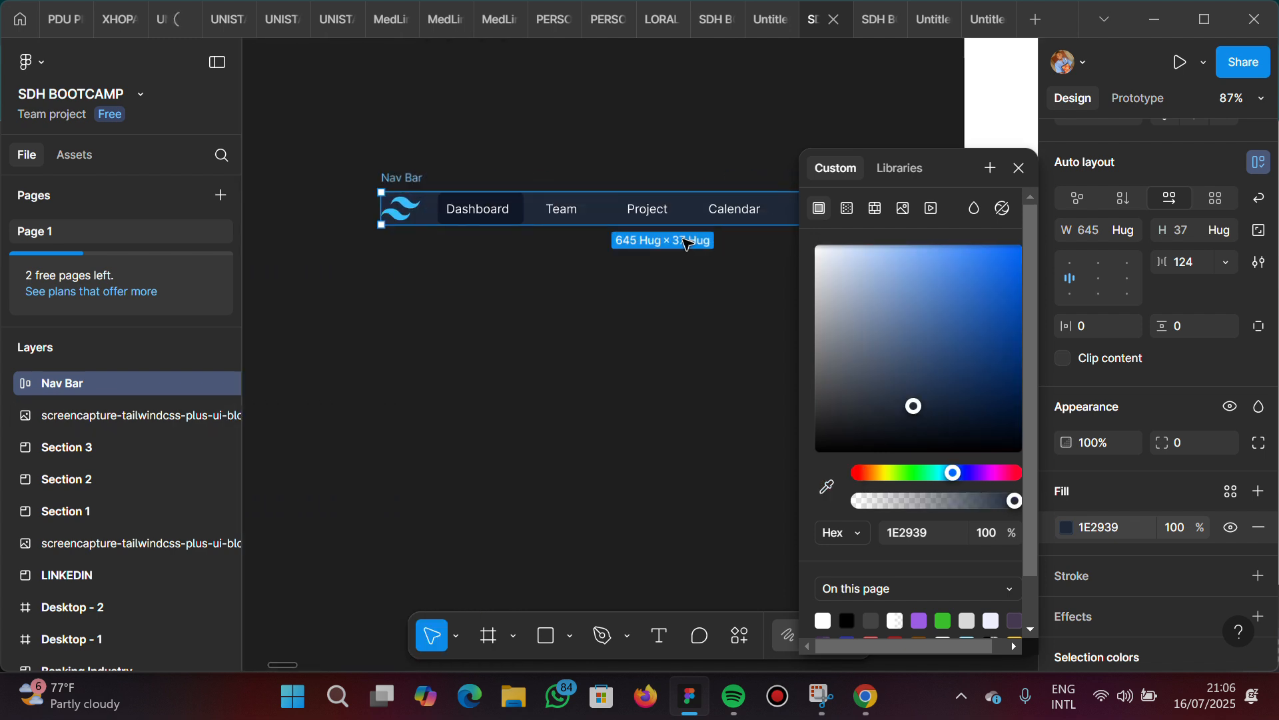
pyautogui.hscroll(3, 687, 244)
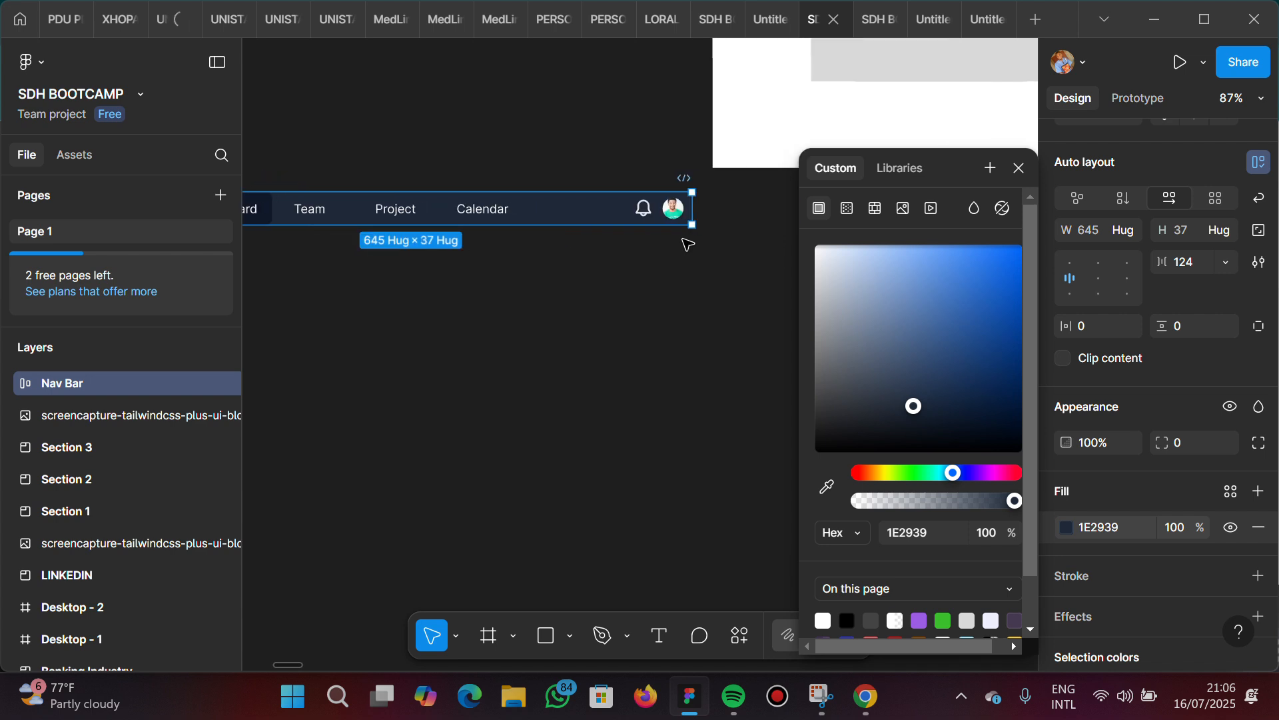
pyautogui.hscroll(-10, 687, 244)
pyautogui.hscroll(-4, 687, 244)
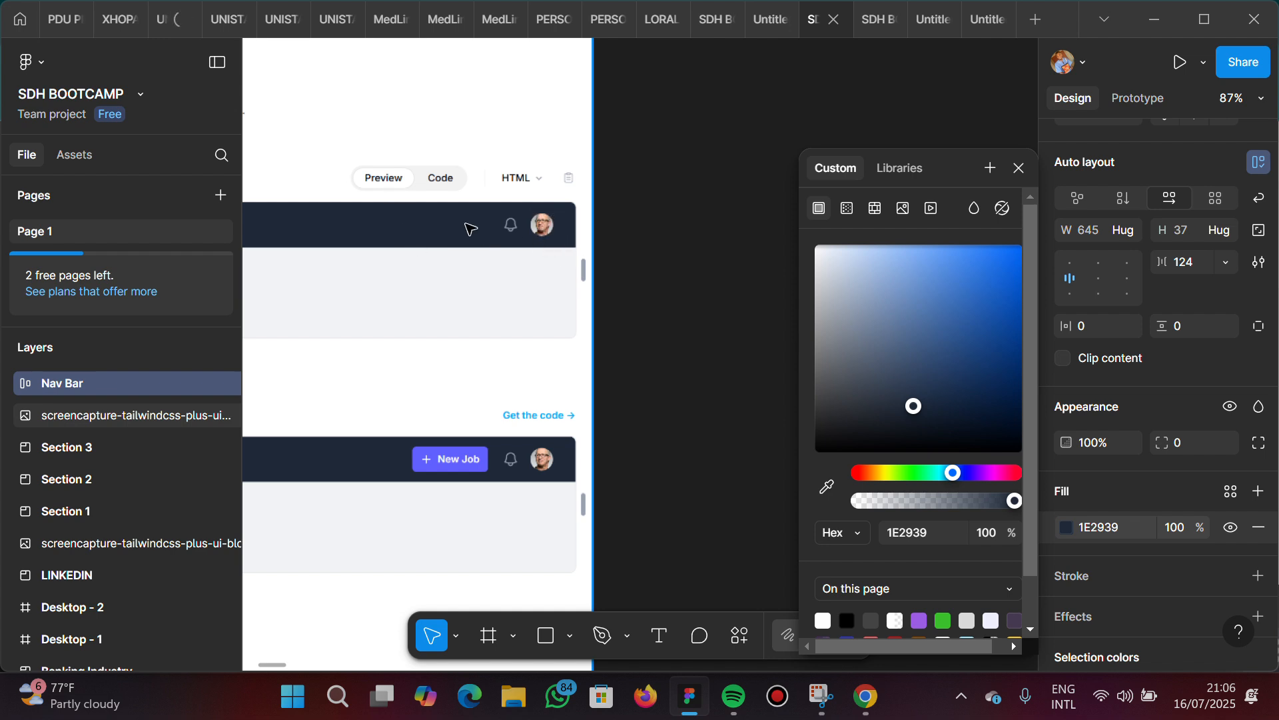
pyautogui.hscroll(-8, 470, 229)
pyautogui.hscroll(-7, 470, 228)
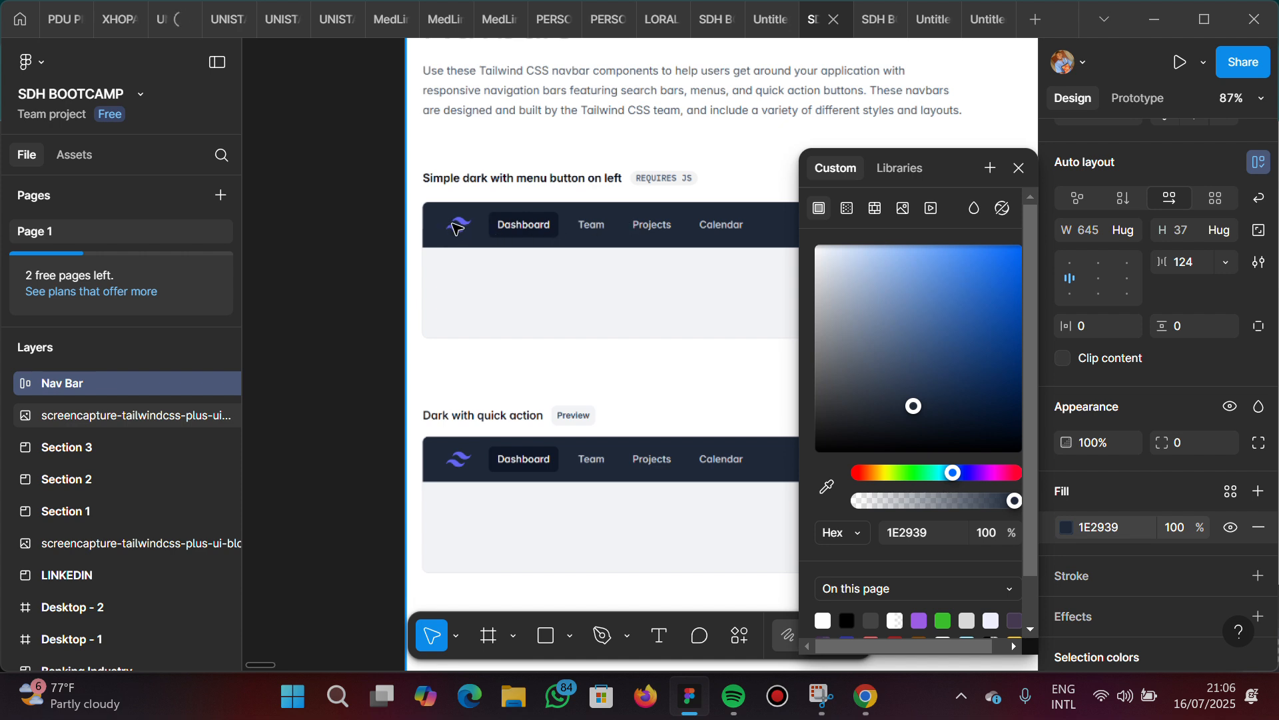
pyautogui.scroll(-4, 623, 212)
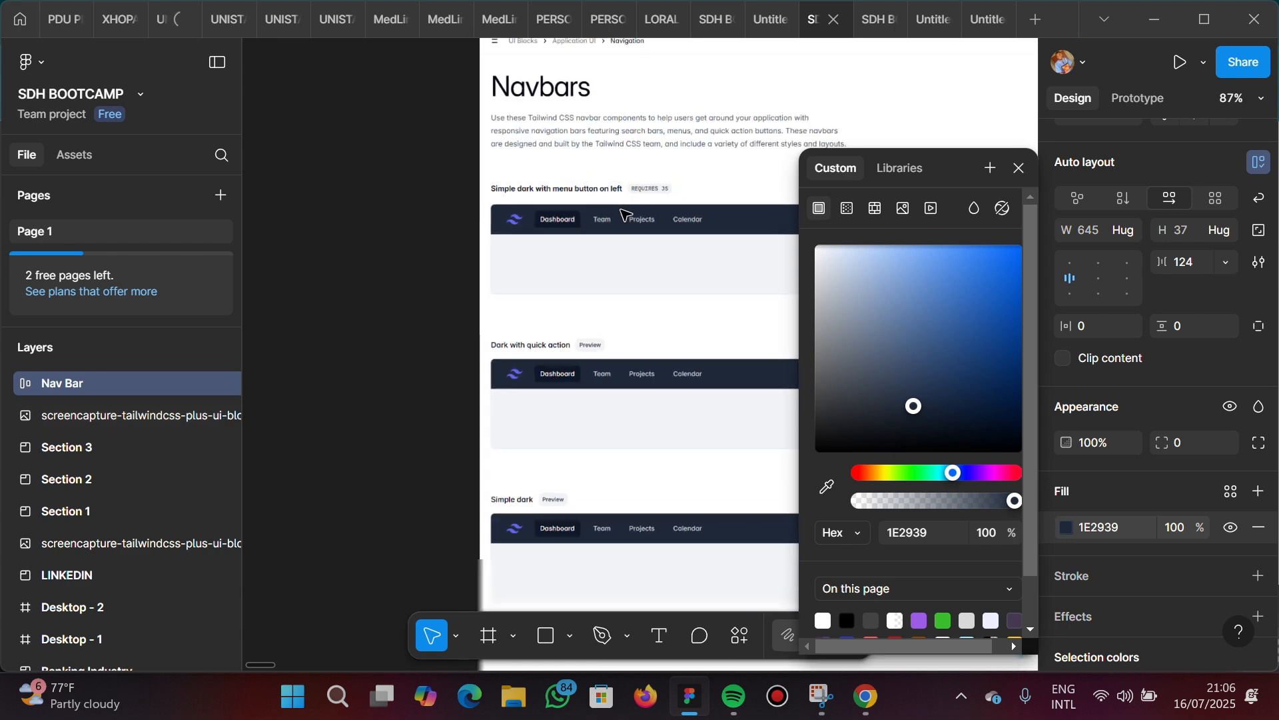
pyautogui.hscroll(3, 623, 214)
pyautogui.hscroll(2, 623, 212)
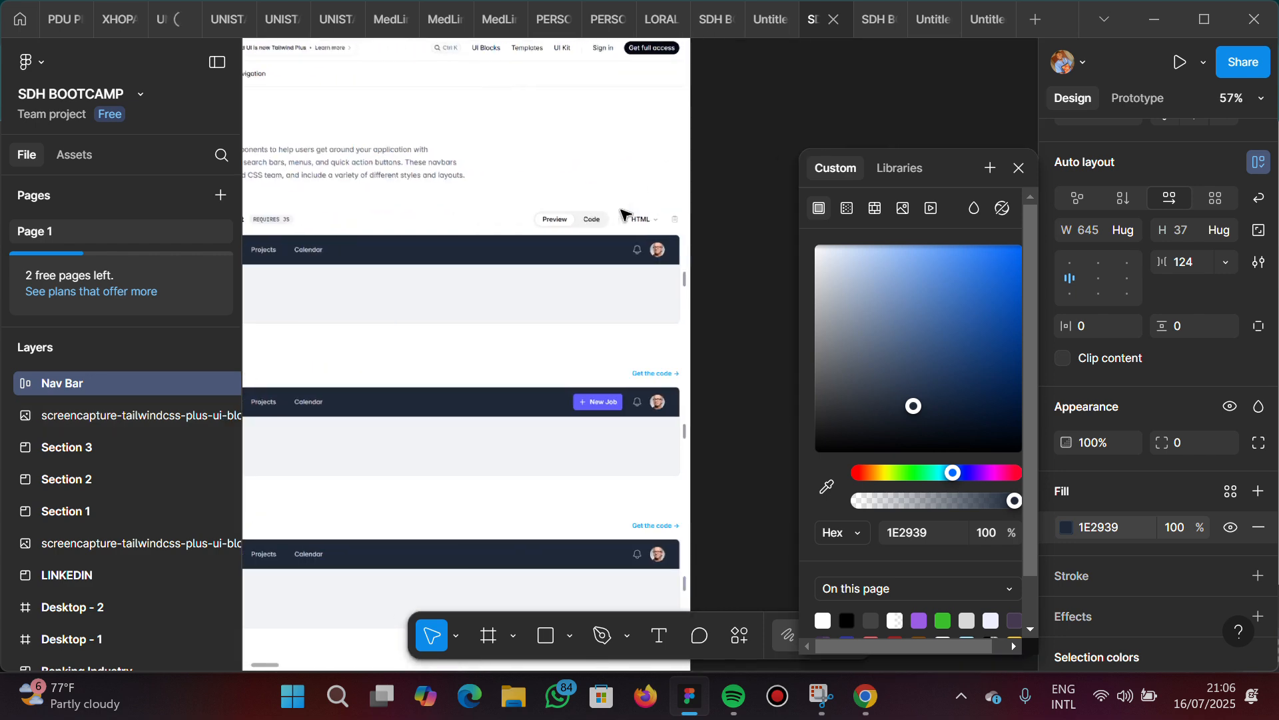
pyautogui.hscroll(8, 623, 212)
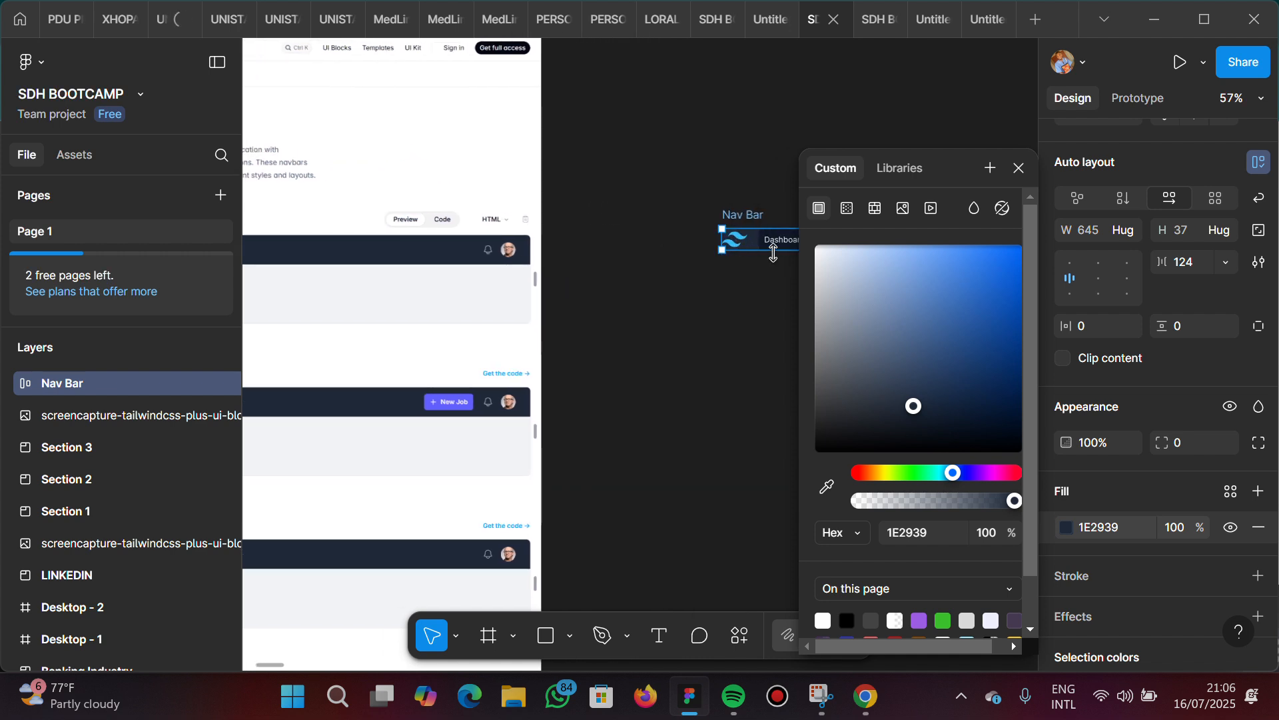
pyautogui.hscroll(15, 773, 252)
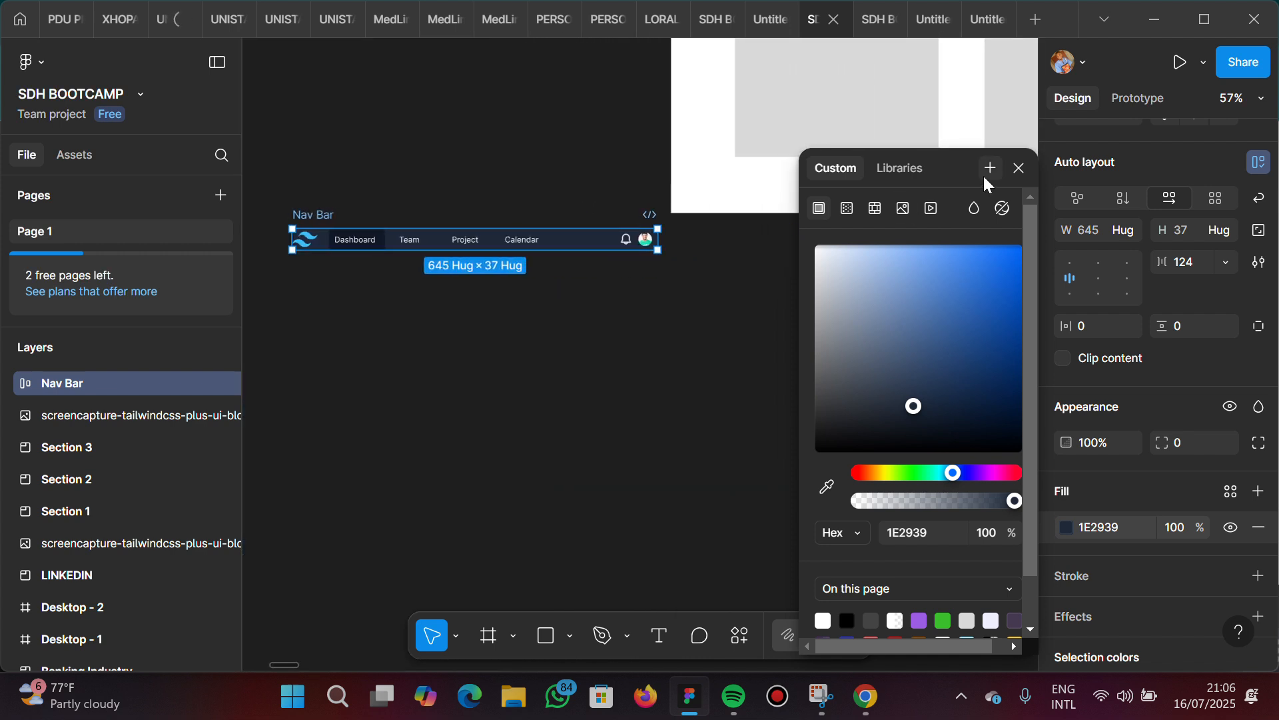
# Set the Nav Bar frame's vertical padding to 10 and its horizontal padding to 20
pyautogui.click(1021, 168)
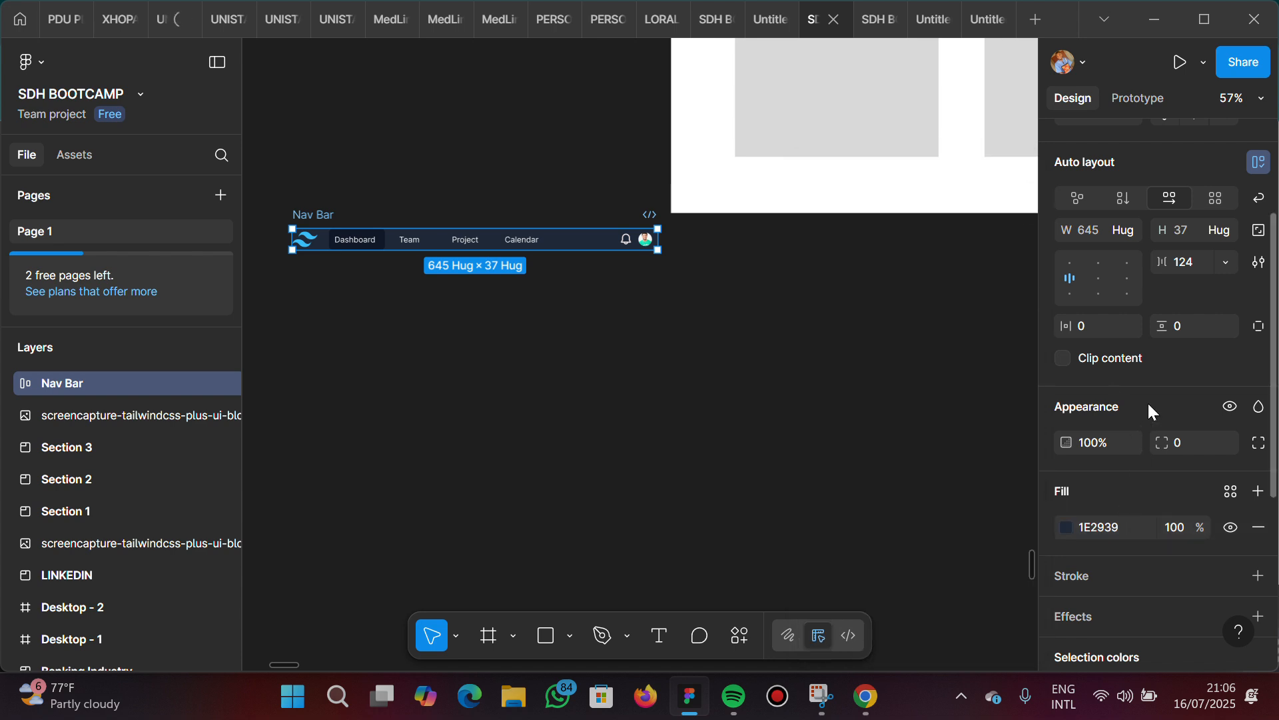
pyautogui.click(1104, 329)
pyautogui.click(1176, 327)
pyautogui.press('Return')
pyautogui.click(1087, 326)
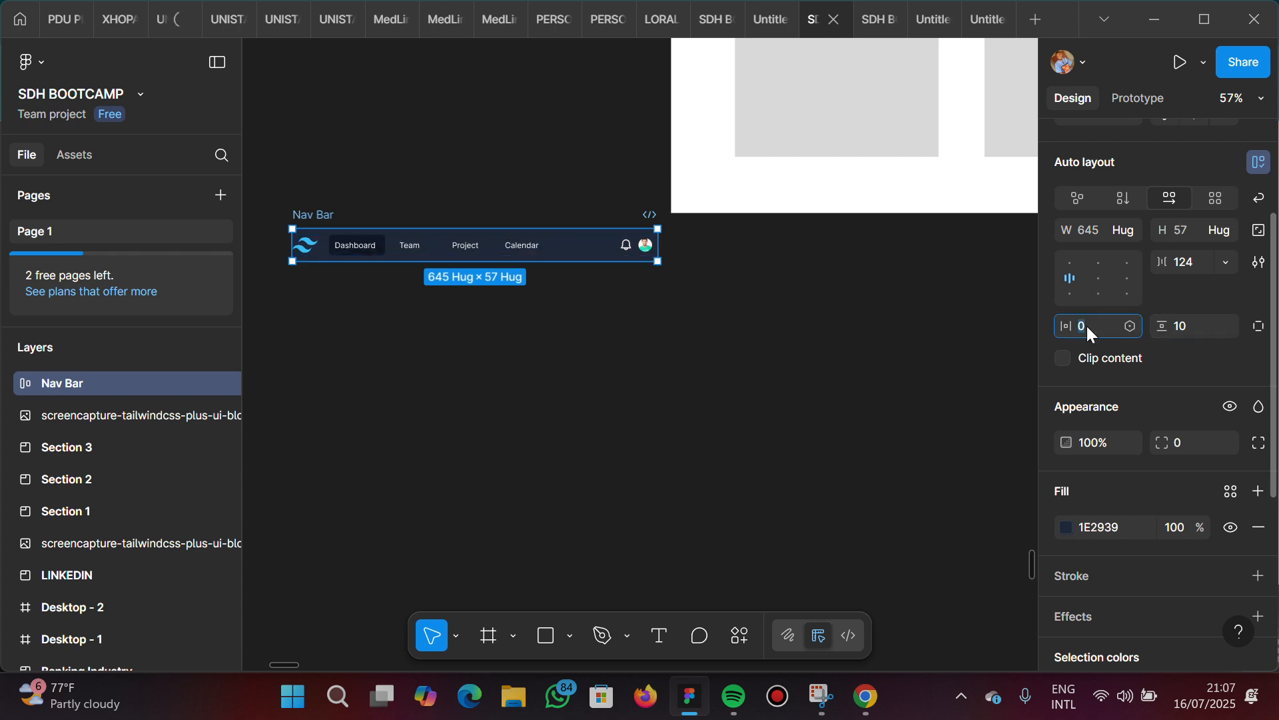
pyautogui.press('Return')
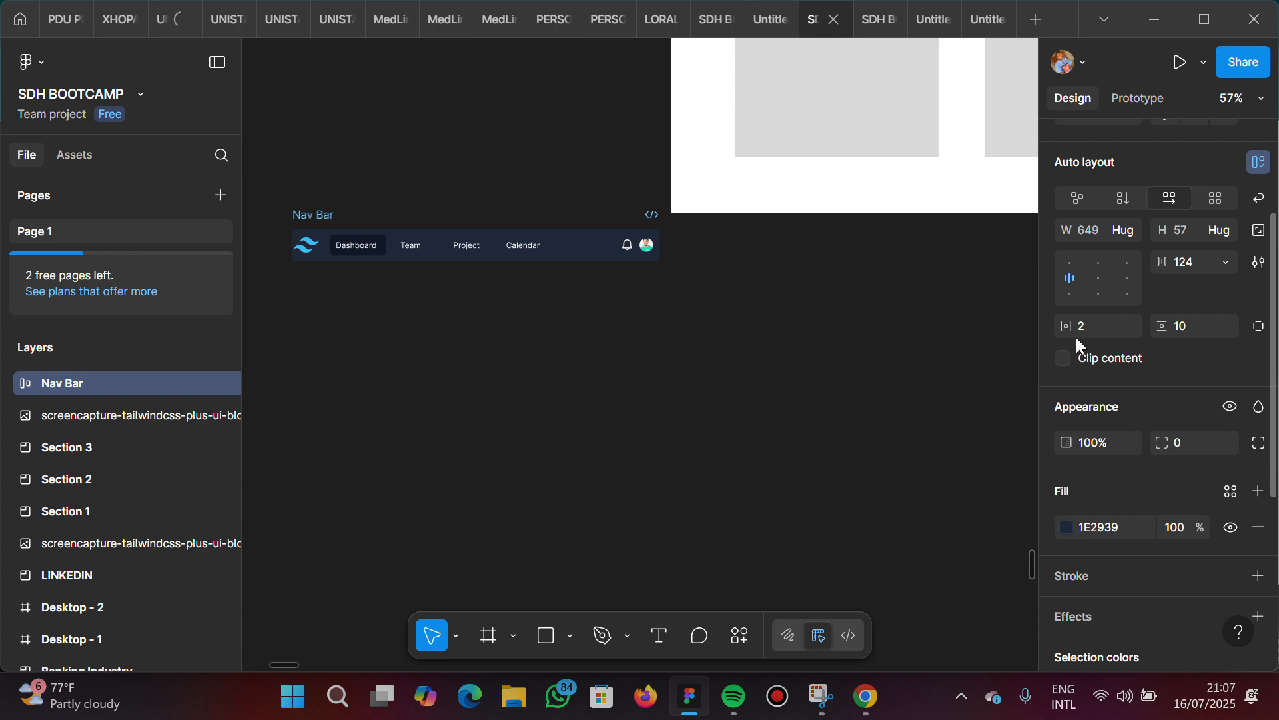
pyautogui.click(1111, 325)
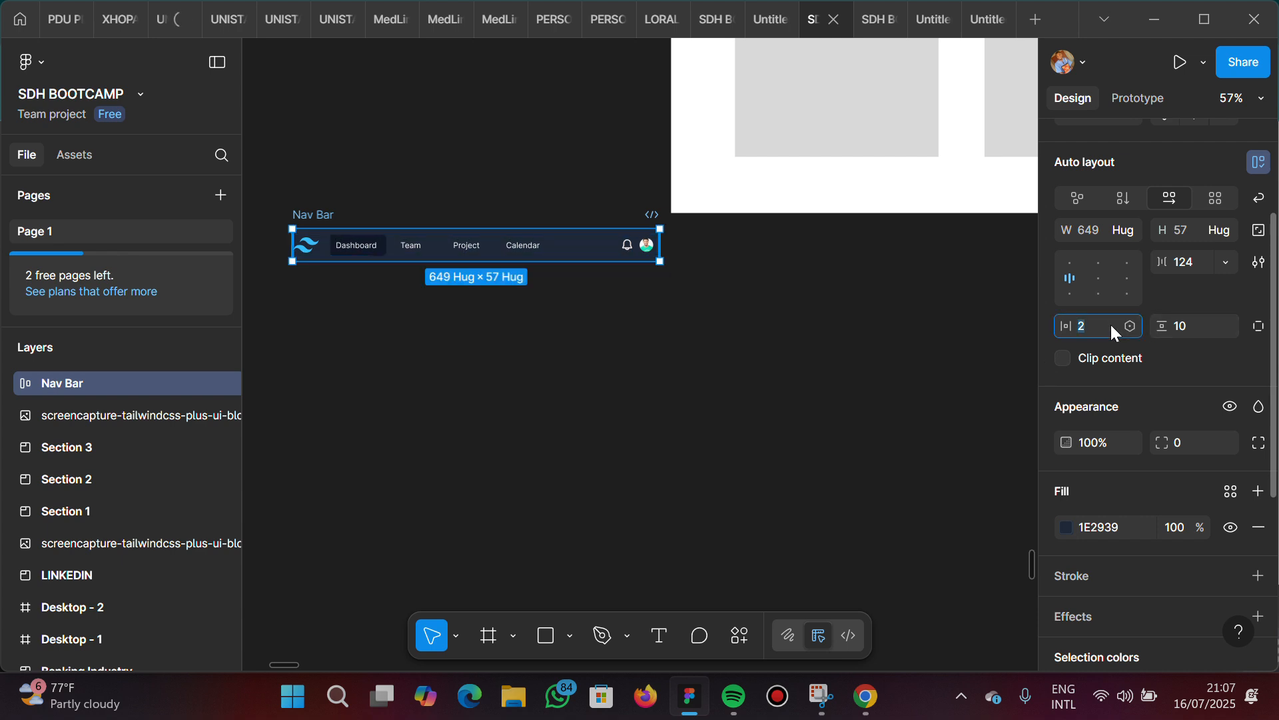
pyautogui.write('20')
pyautogui.press('Return')
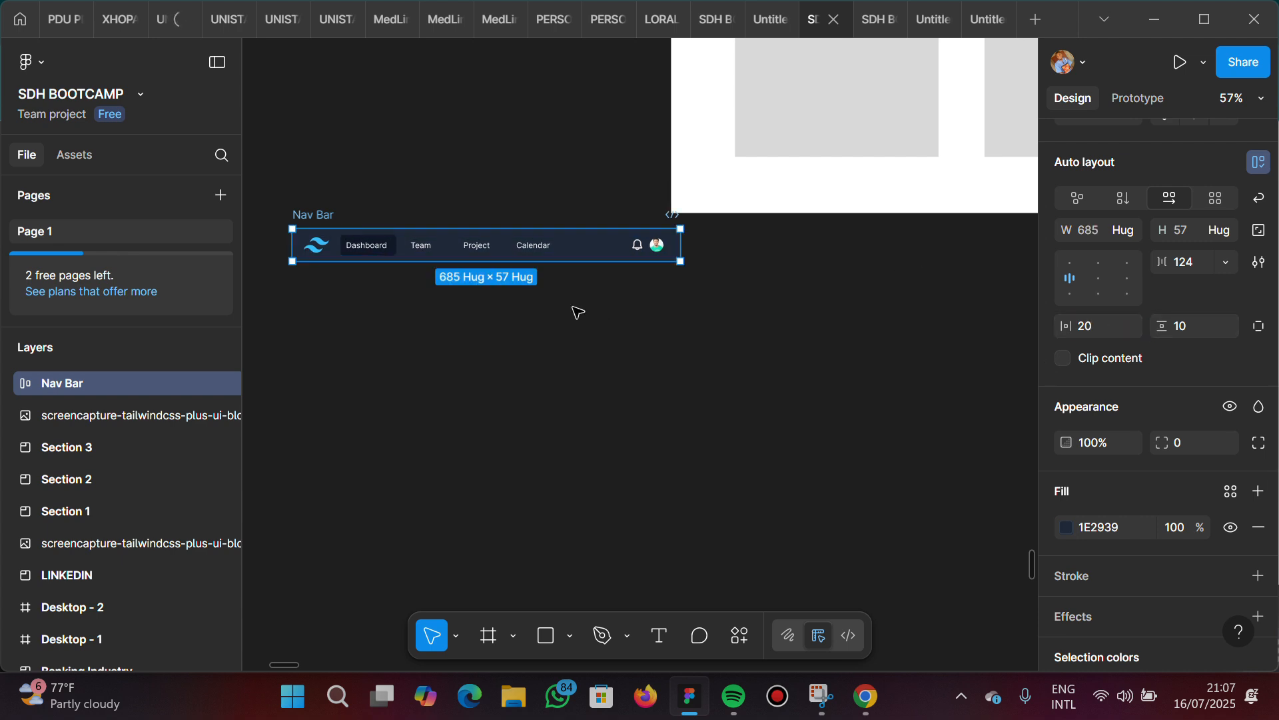
# Set the Nav Bar frame's vertical padding to 20 and its horizontal padding to 40
pyautogui.scroll(1, 574, 308)
pyautogui.scroll(4, 572, 306)
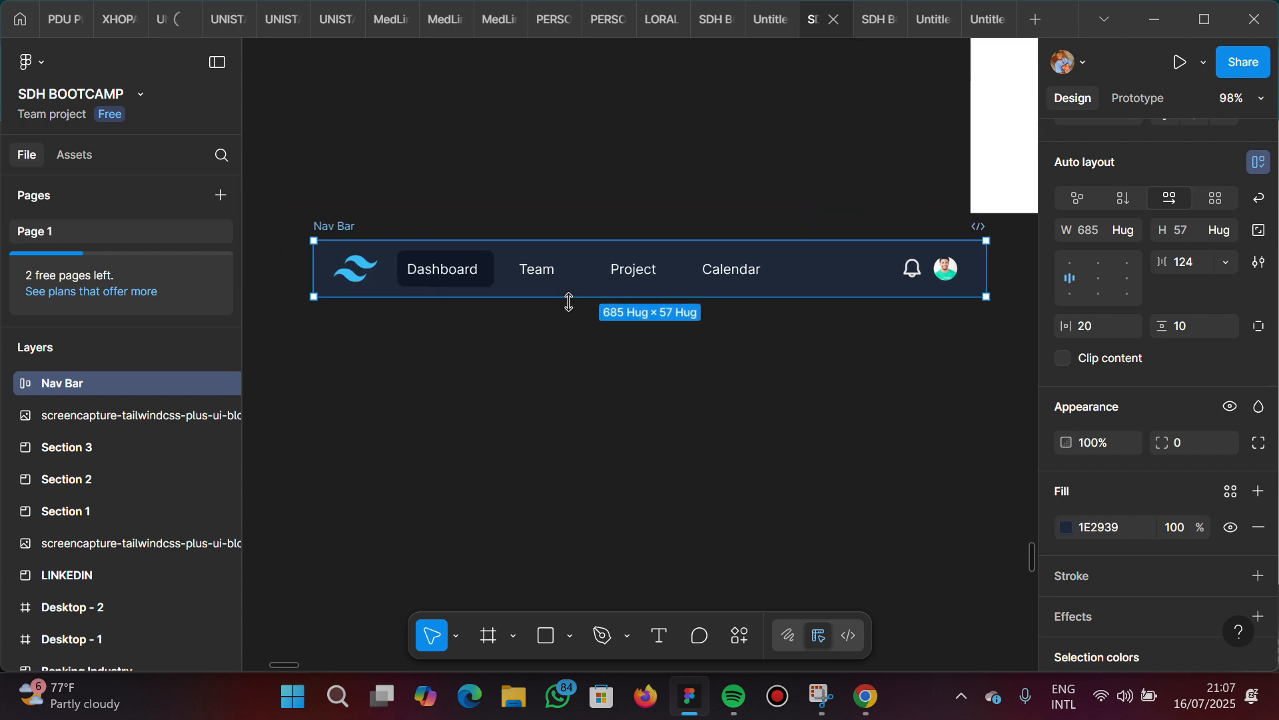
pyautogui.scroll(1, 569, 303)
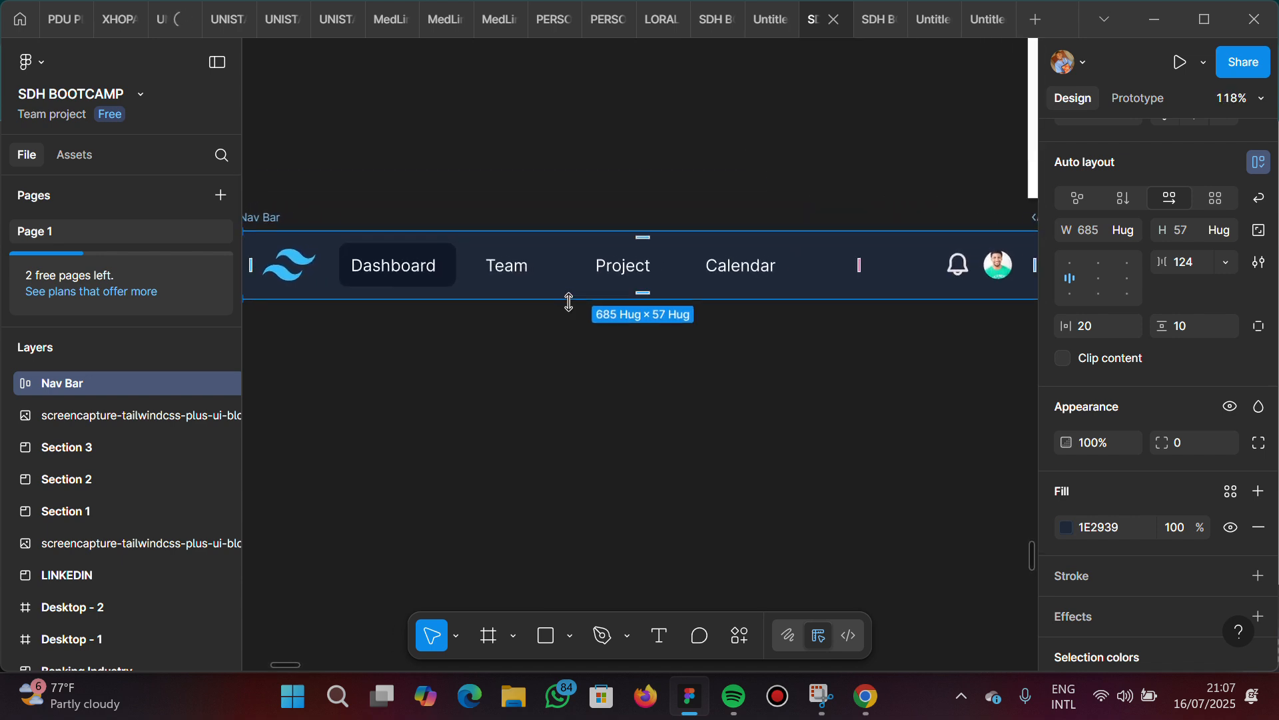
pyautogui.click(540, 364)
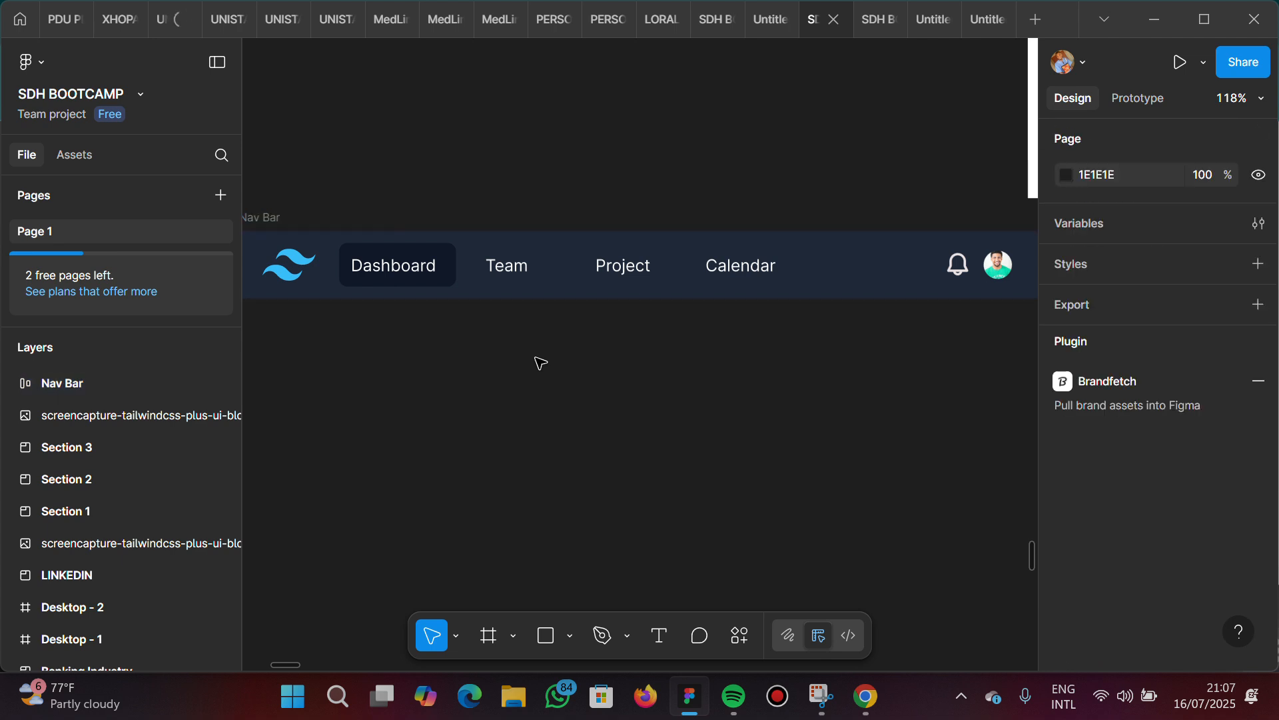
pyautogui.click(871, 269)
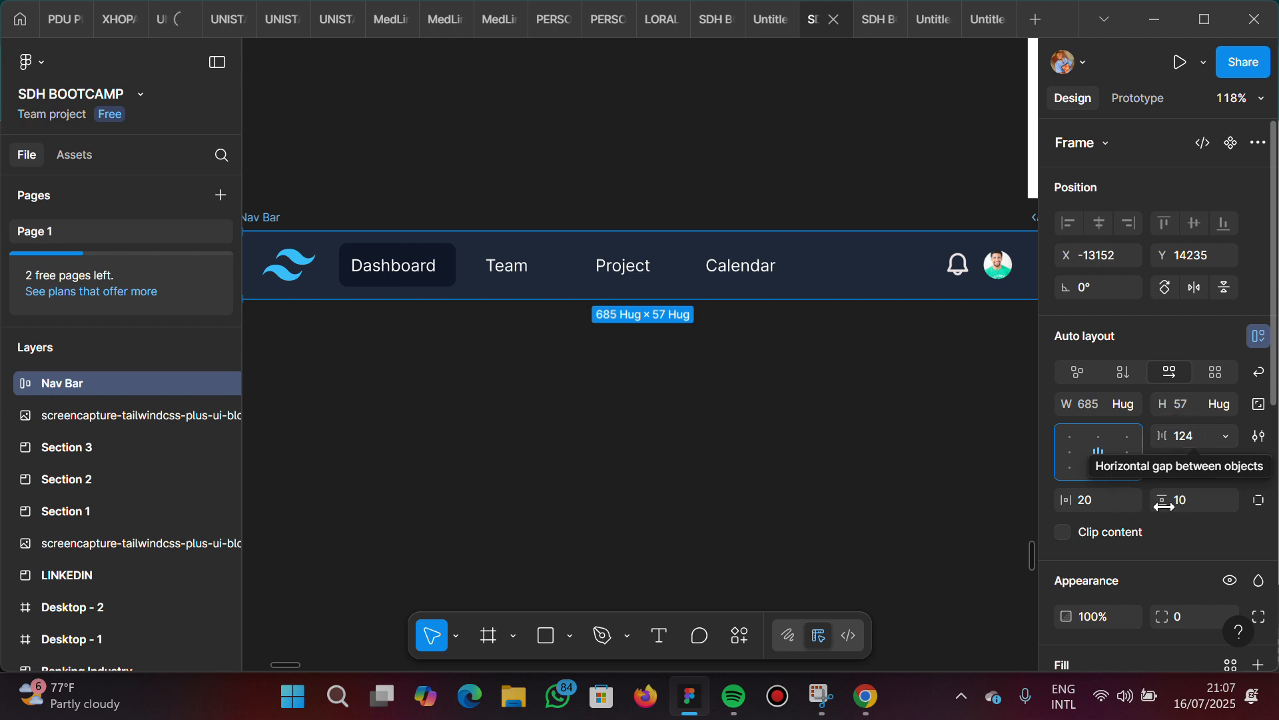
pyautogui.click(1187, 506)
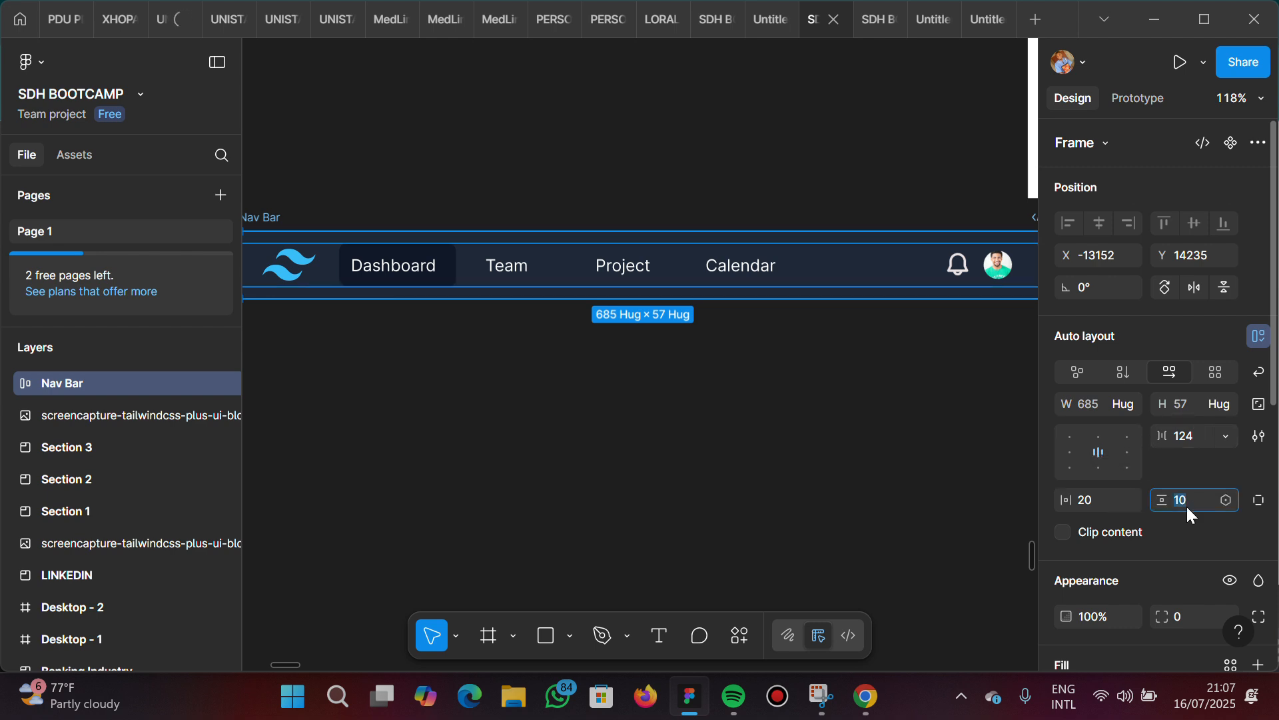
pyautogui.write('20')
pyautogui.press('Return')
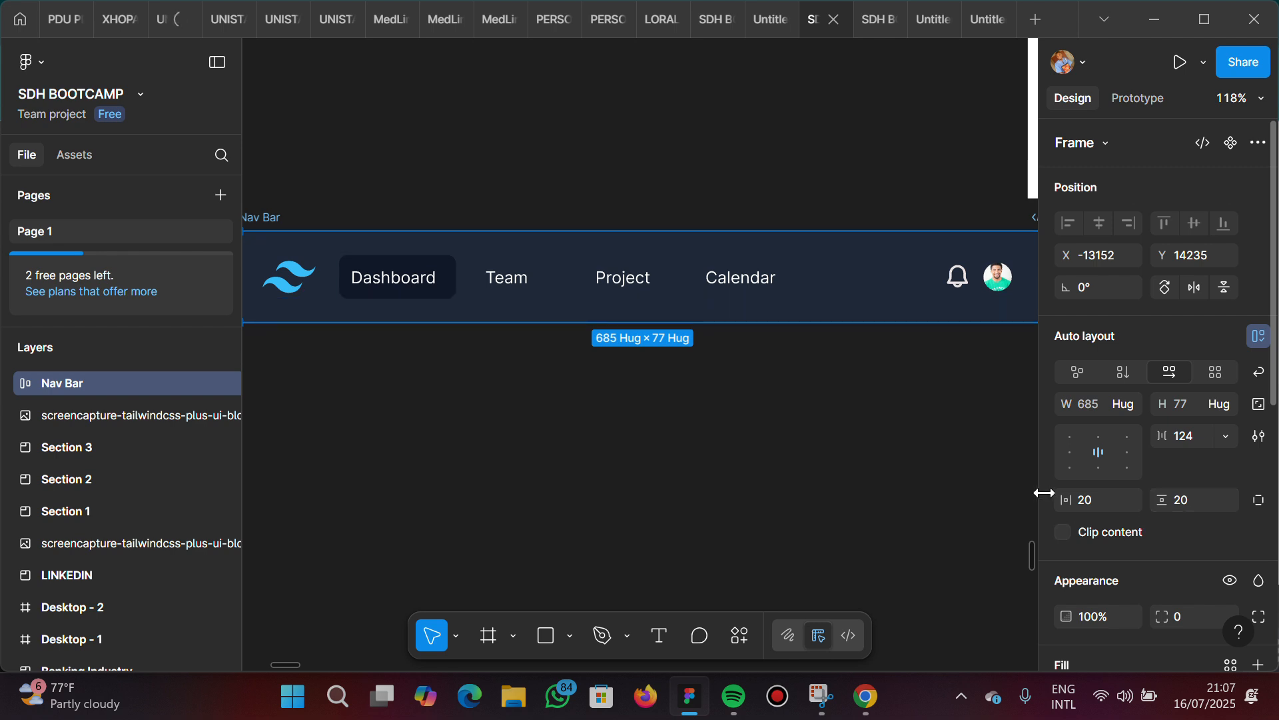
pyautogui.click(1090, 503)
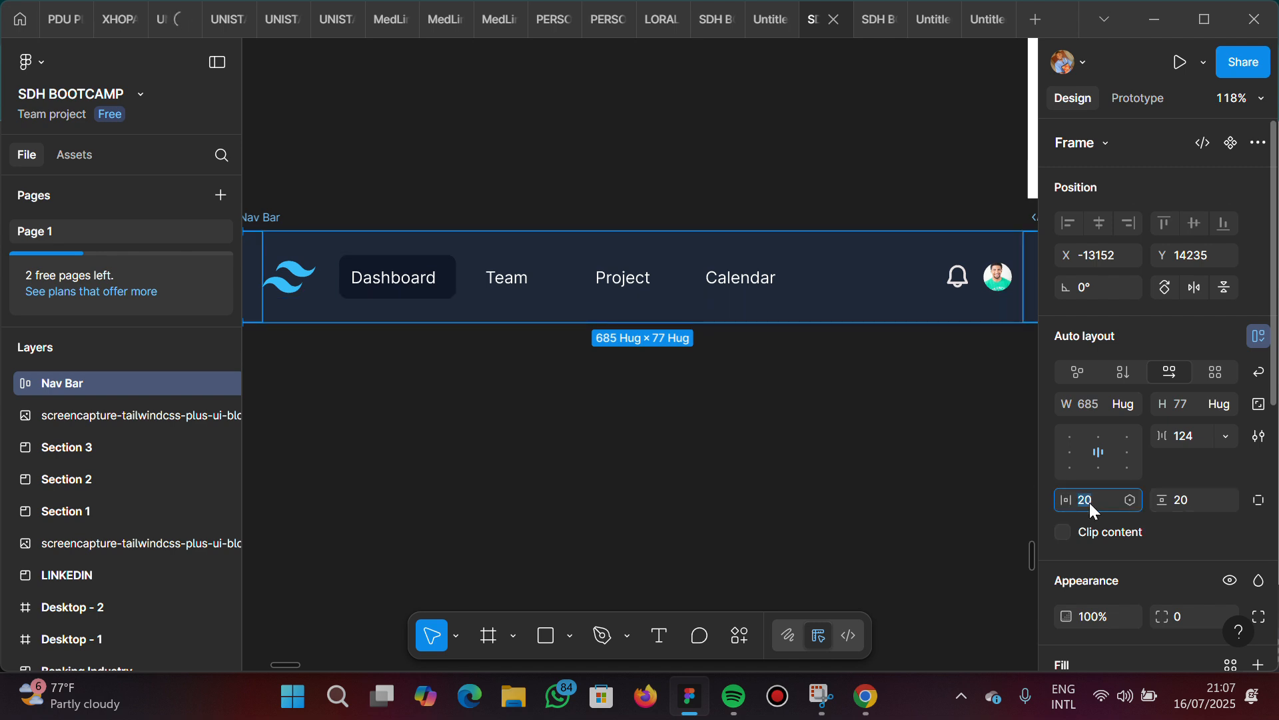
pyautogui.press('Return')
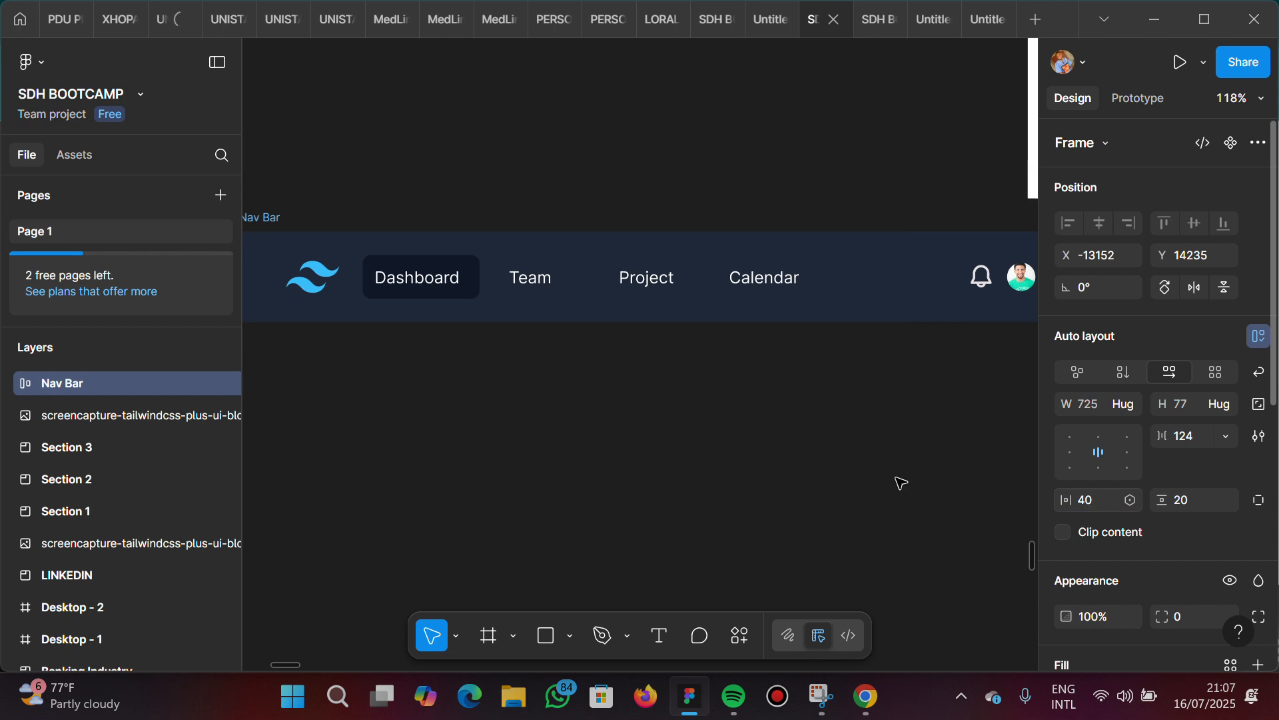
# Compare the Nav Bar's height and side spacing with the dark navbar in the reference screenshot
pyautogui.scroll(-2, 885, 478)
pyautogui.scroll(-1, 859, 477)
pyautogui.hscroll(5, 827, 474)
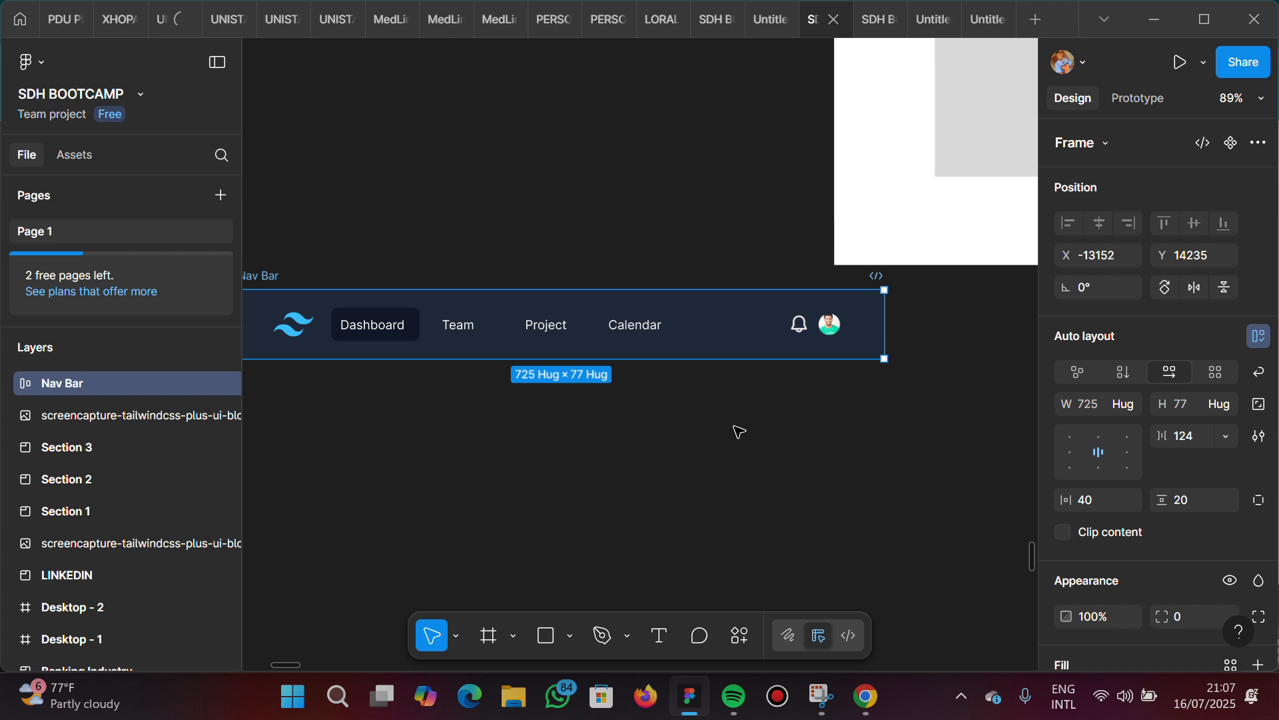
pyautogui.hscroll(-2, 739, 432)
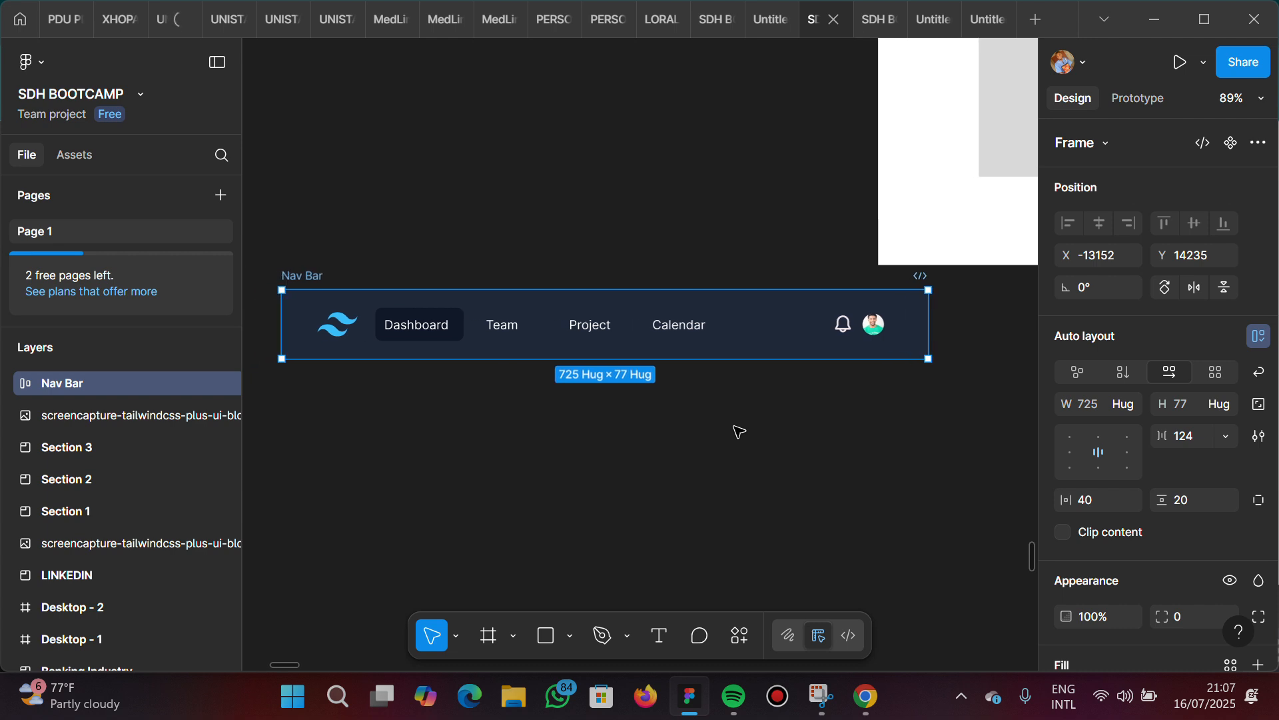
pyautogui.hscroll(-20, 739, 432)
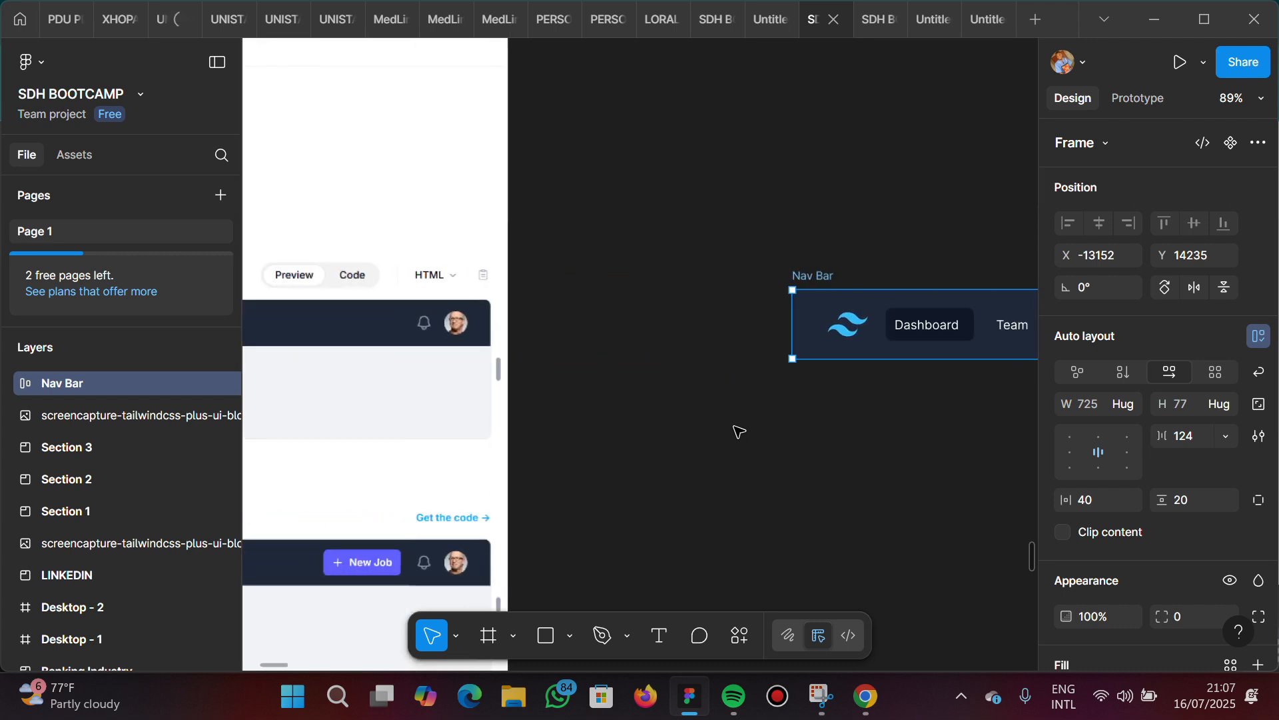
pyautogui.hscroll(-3, 739, 432)
pyautogui.hscroll(20, 739, 432)
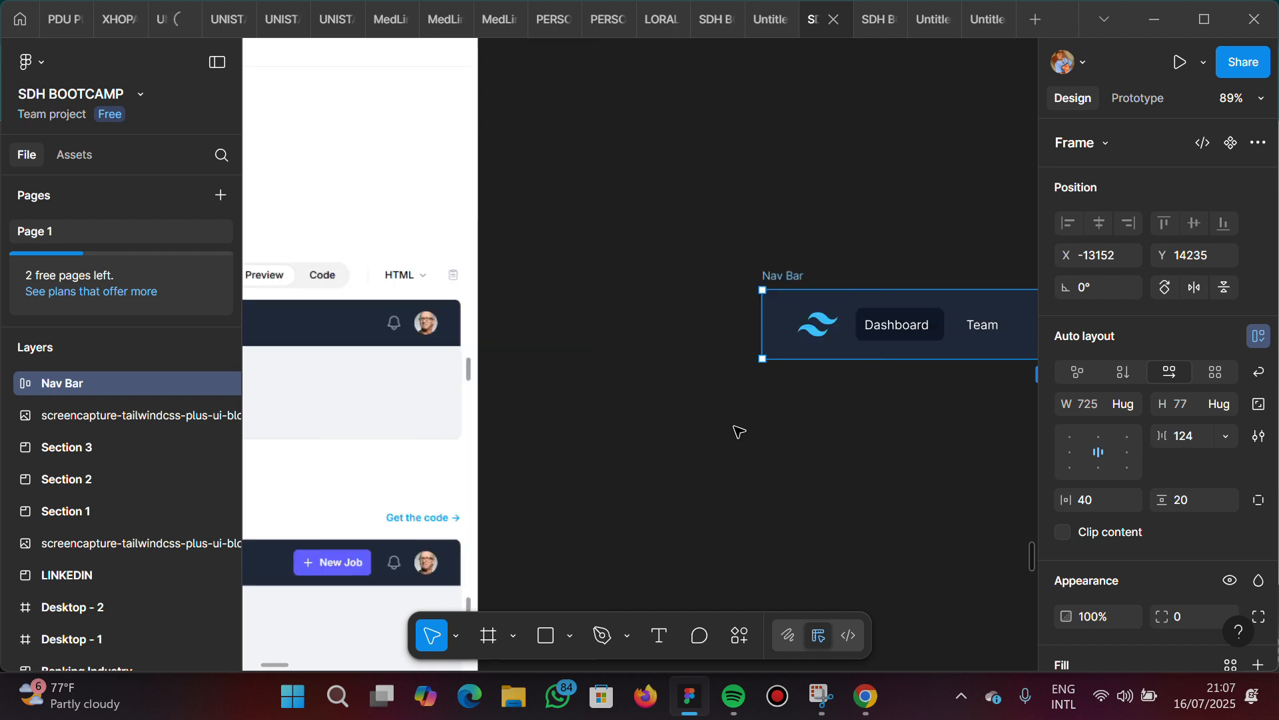
pyautogui.hscroll(-1, 739, 432)
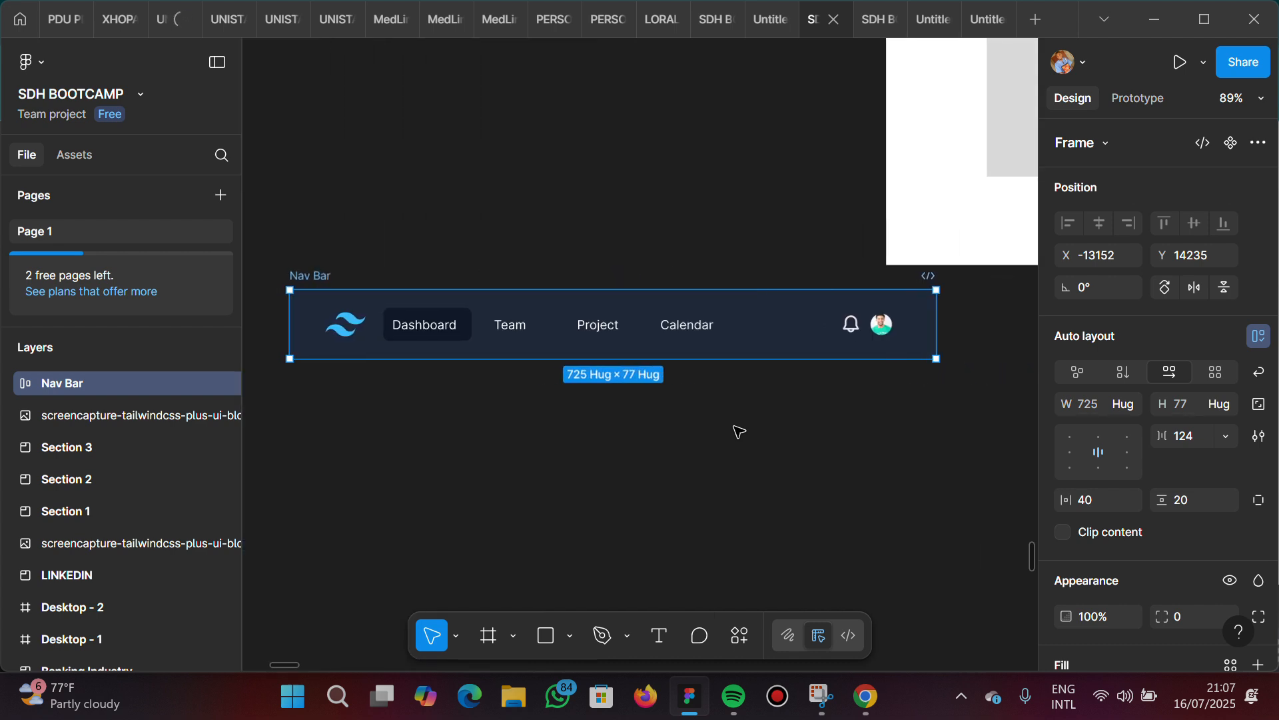
# Set the Nav Bar frame's vertical padding to 15 and its horizontal padding to 30
pyautogui.click(1189, 504)
pyautogui.write('15')
pyautogui.press('Return')
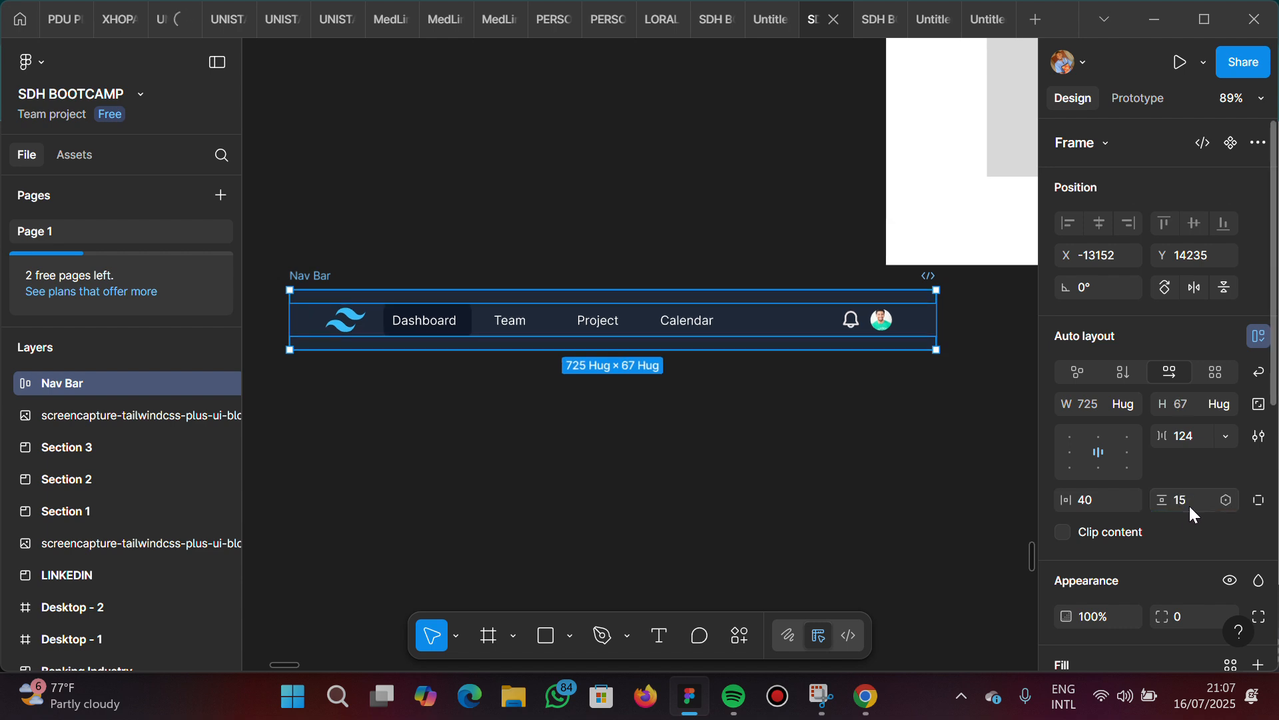
pyautogui.click(1098, 508)
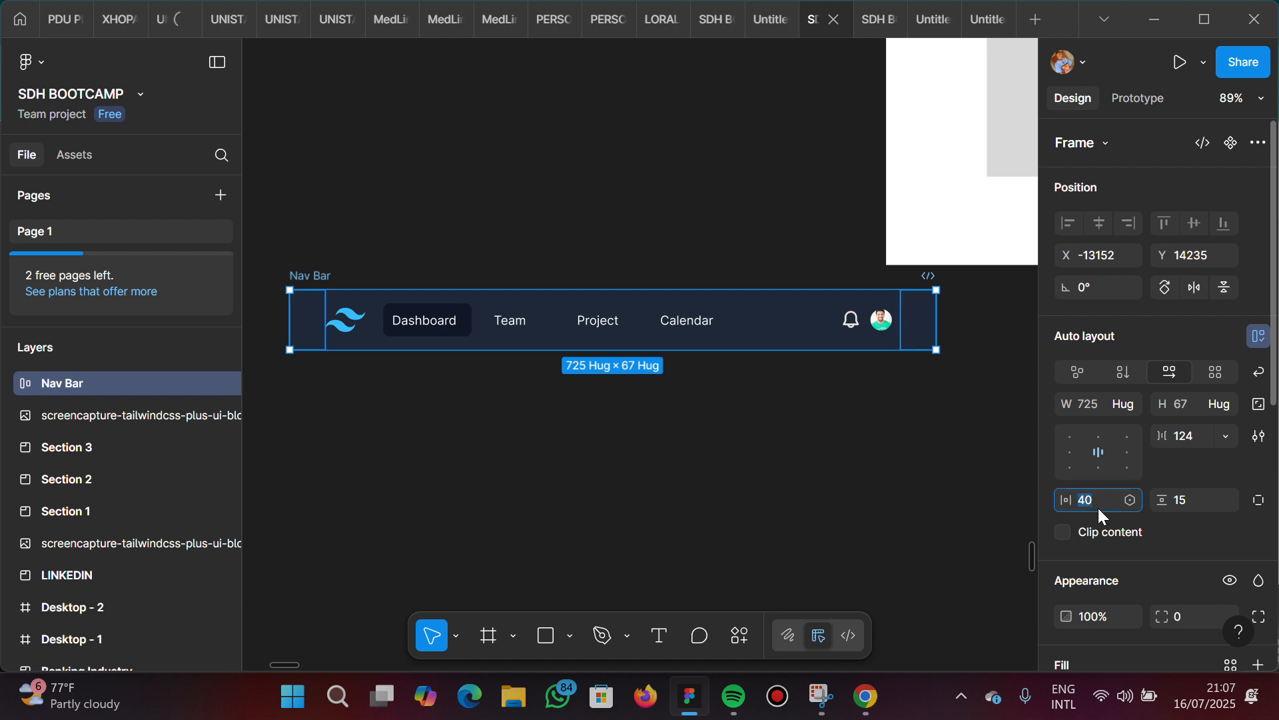
pyautogui.press('Return')
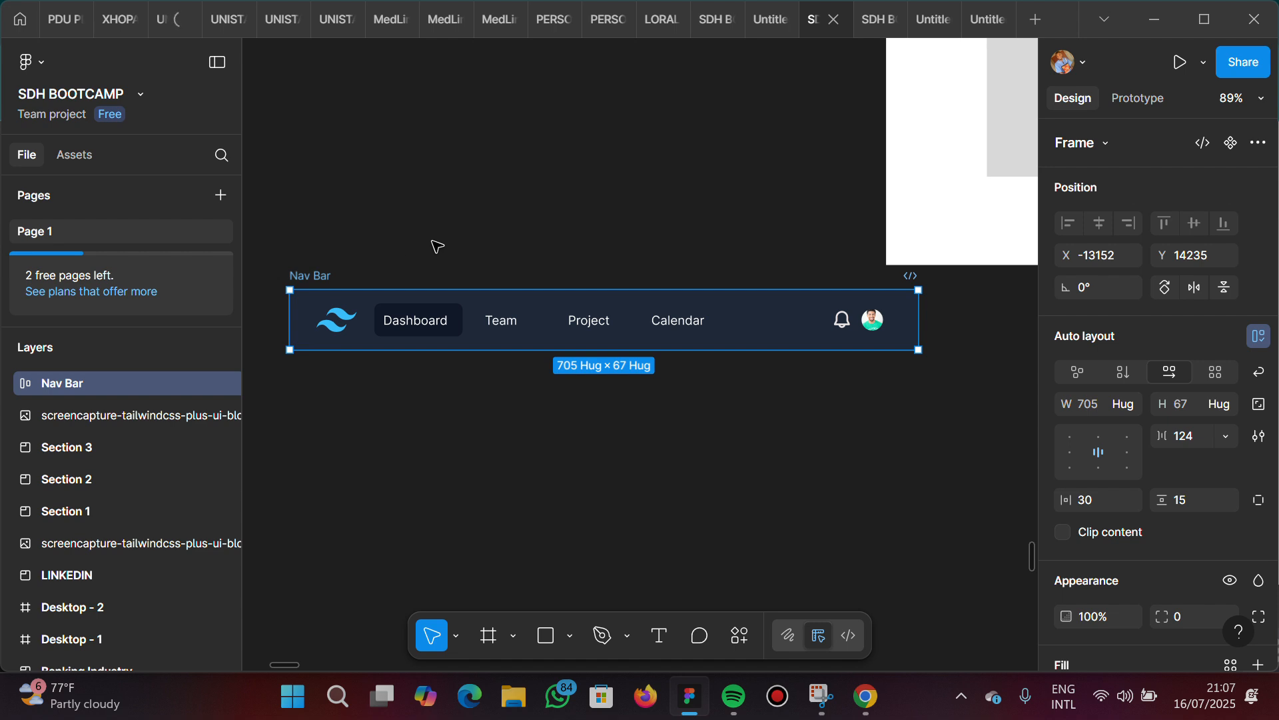
# Move the Nav Bar frame slightly down and to the right on the canvas, to about X -13128, Y 14298
pyautogui.click(460, 423)
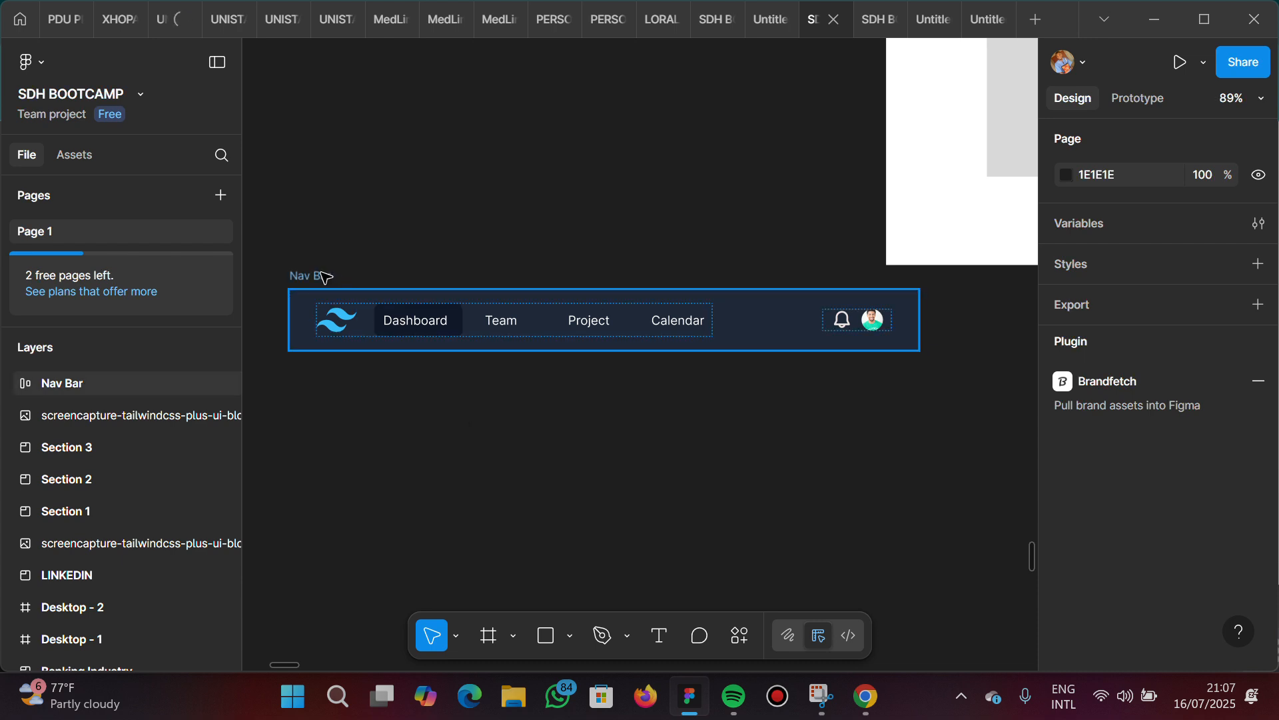
pyautogui.moveTo(324, 277); pyautogui.dragTo(344, 333)
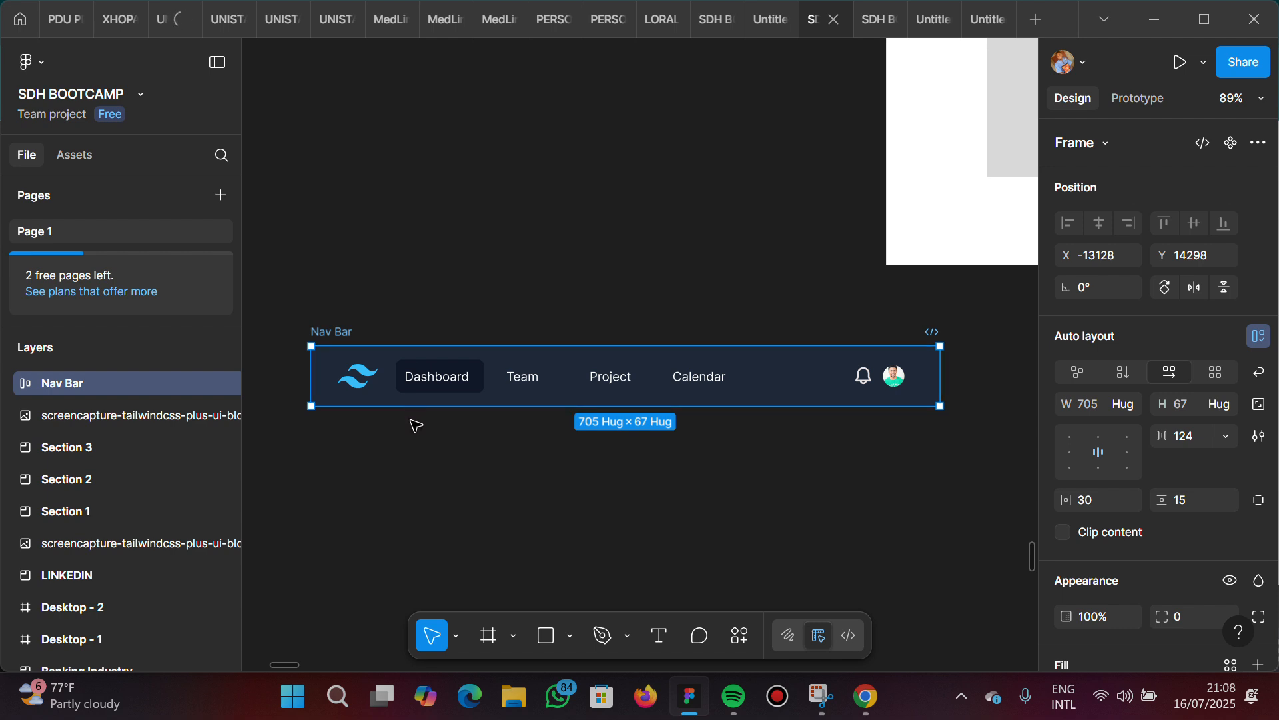
pyautogui.scroll(3, 413, 460)
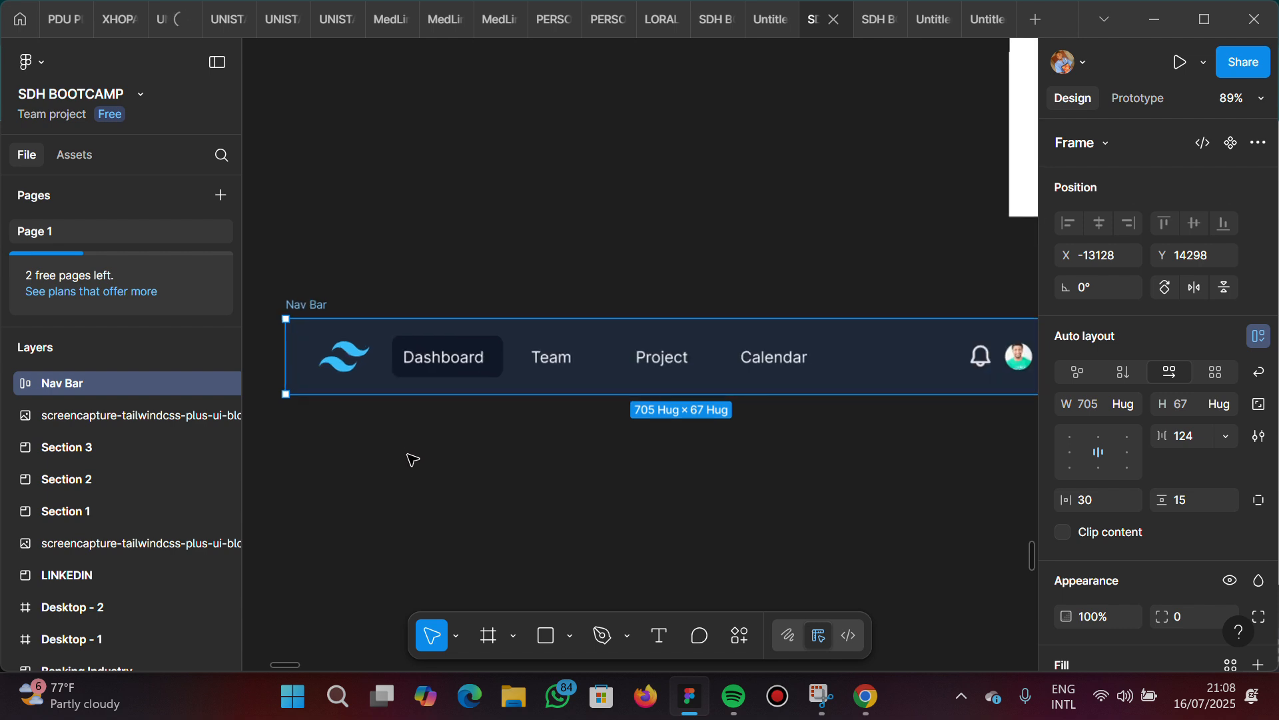
pyautogui.scroll(-3, 413, 460)
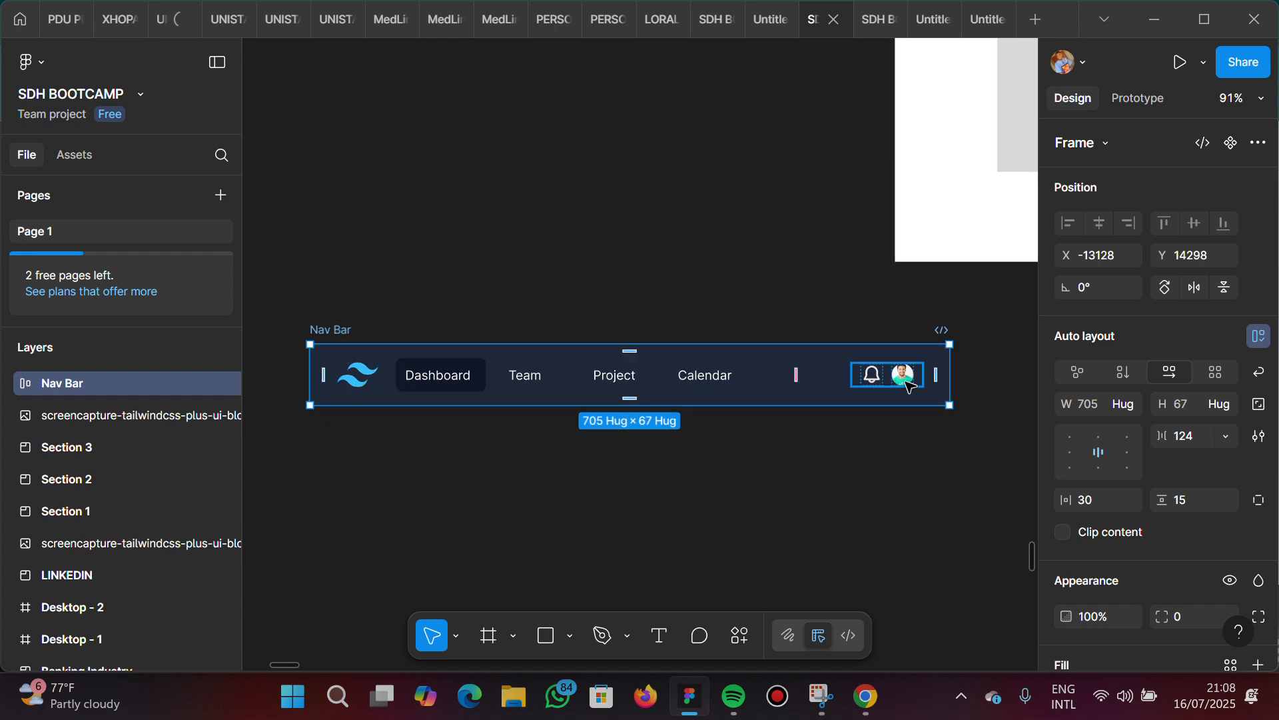
# Examine the bell icon and the profile frame in close-up, along with the gap between them and the Calendar link
pyautogui.scroll(3, 908, 386)
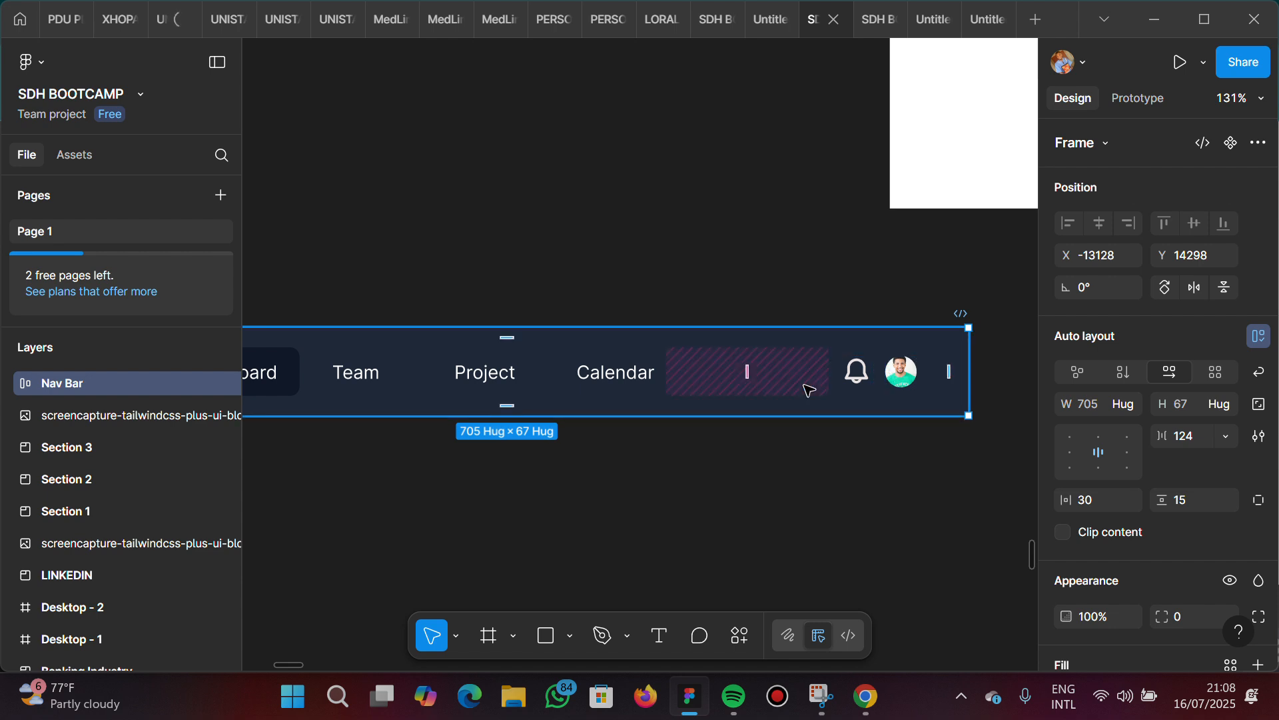
pyautogui.scroll(-3, 809, 390)
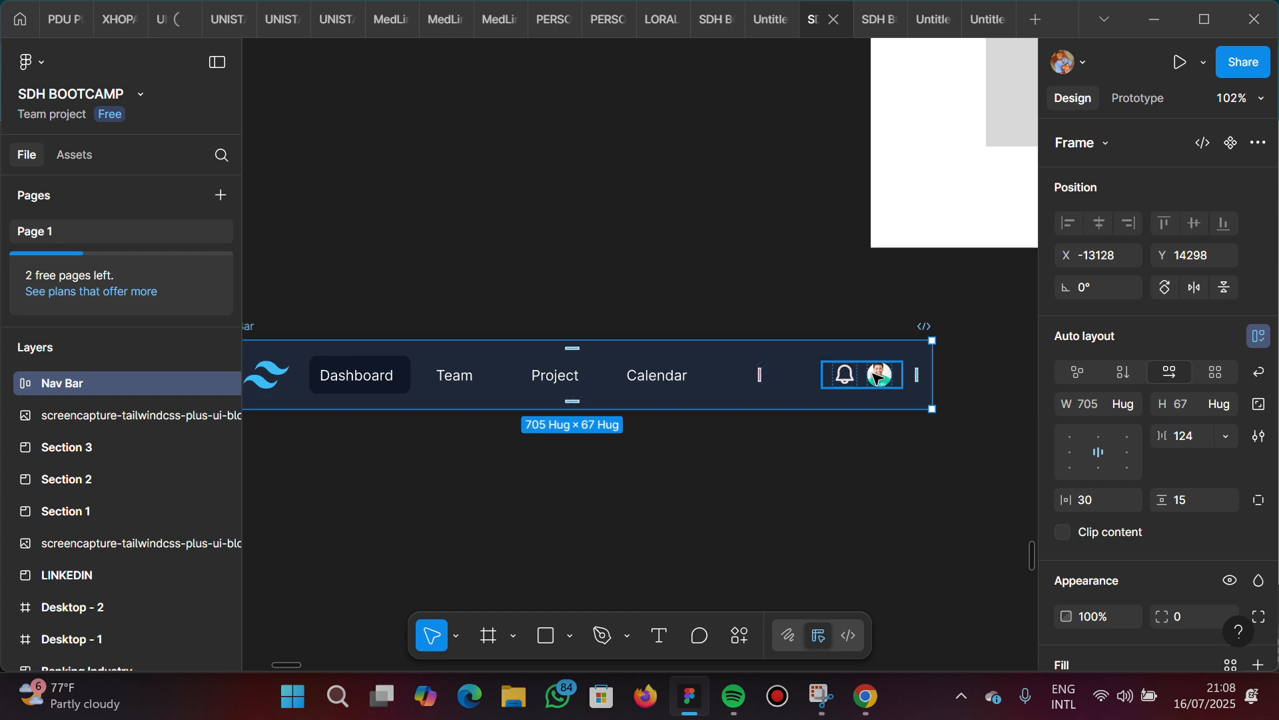
pyautogui.scroll(5, 883, 376)
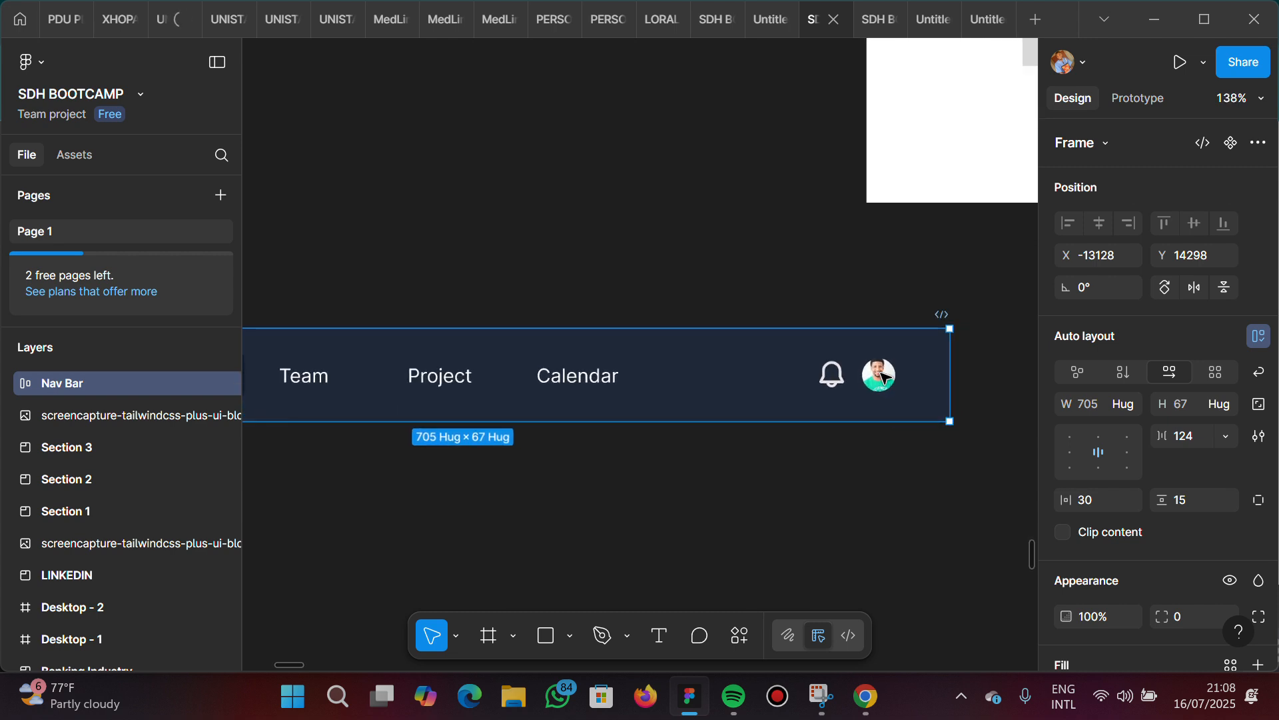
pyautogui.scroll(2, 883, 377)
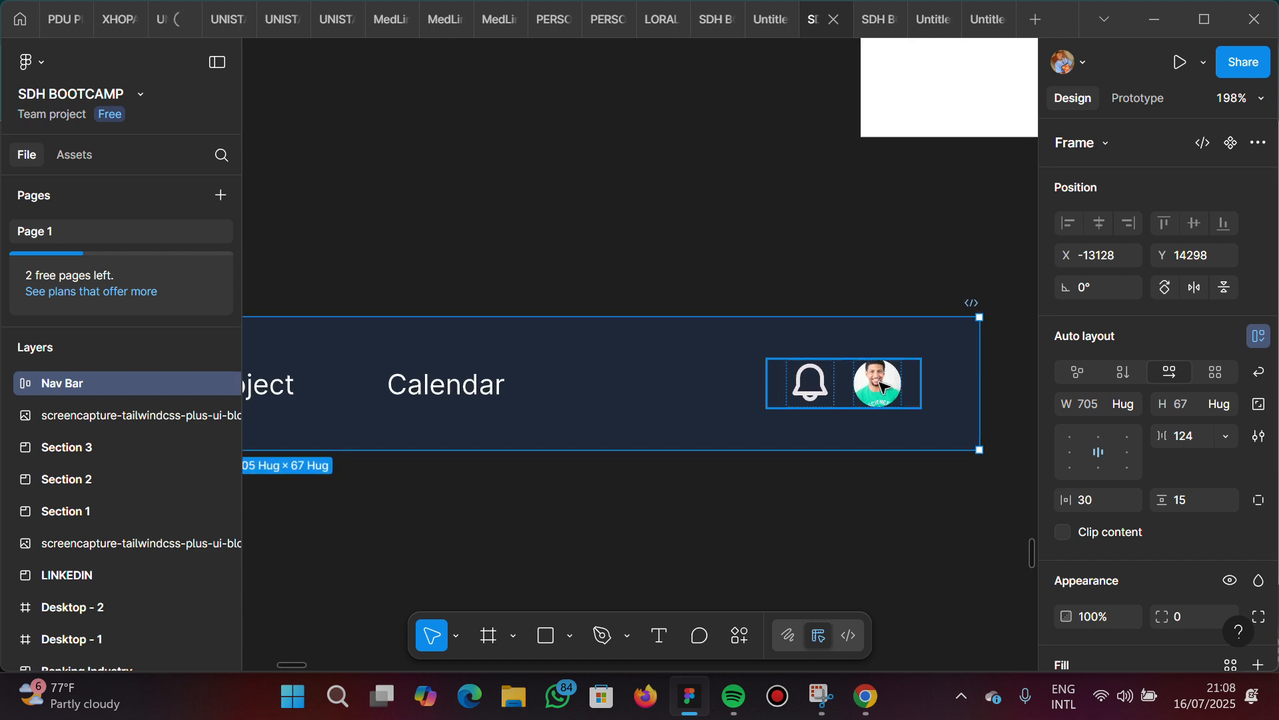
pyautogui.click(883, 384)
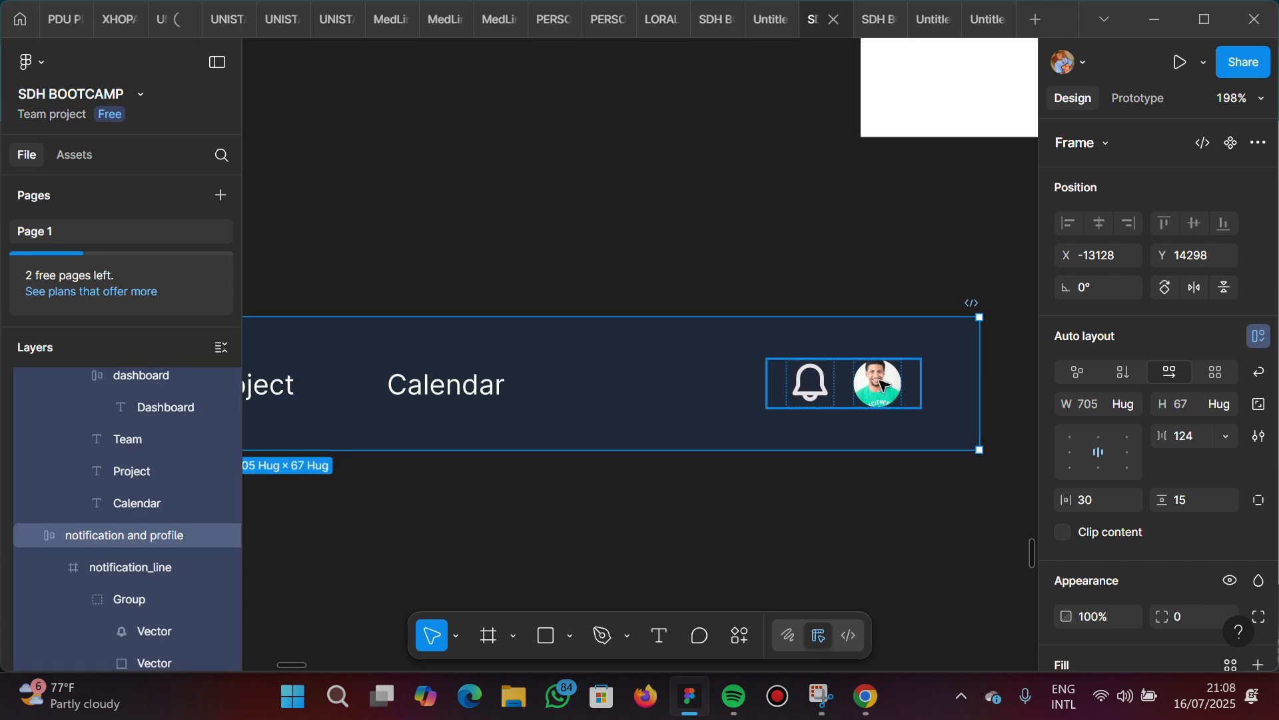
pyautogui.click(882, 384)
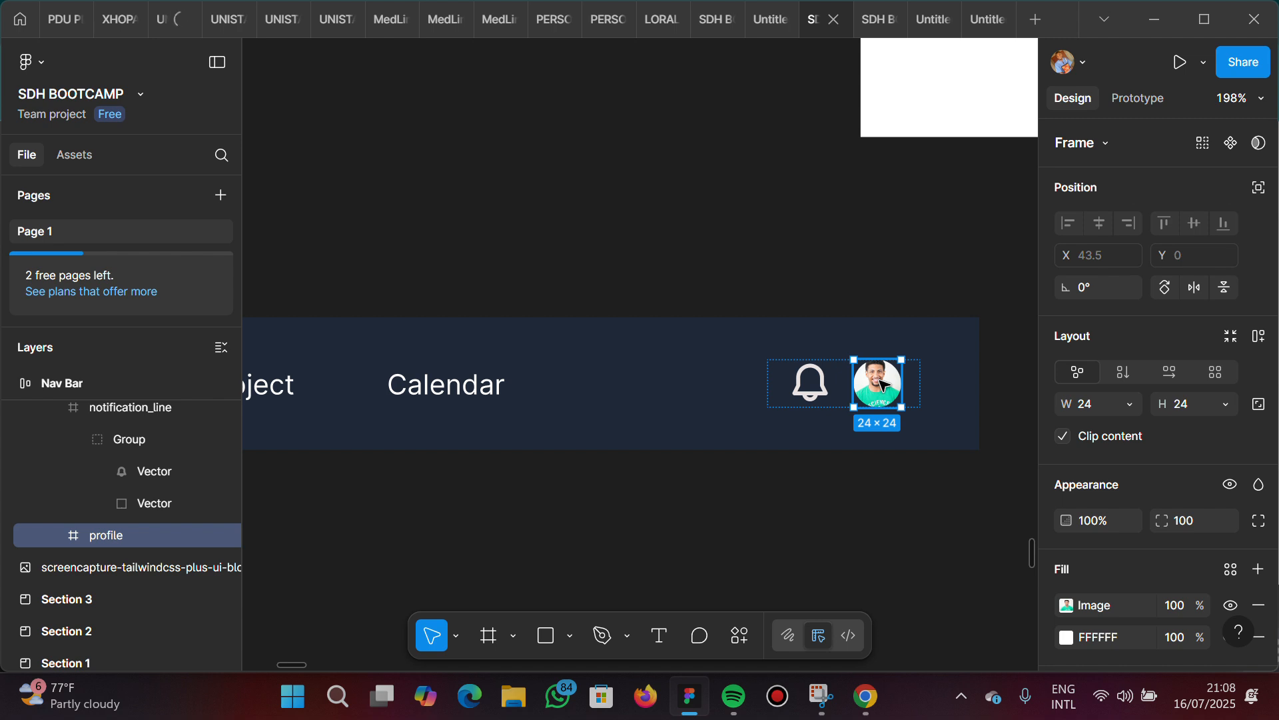
pyautogui.click(669, 365)
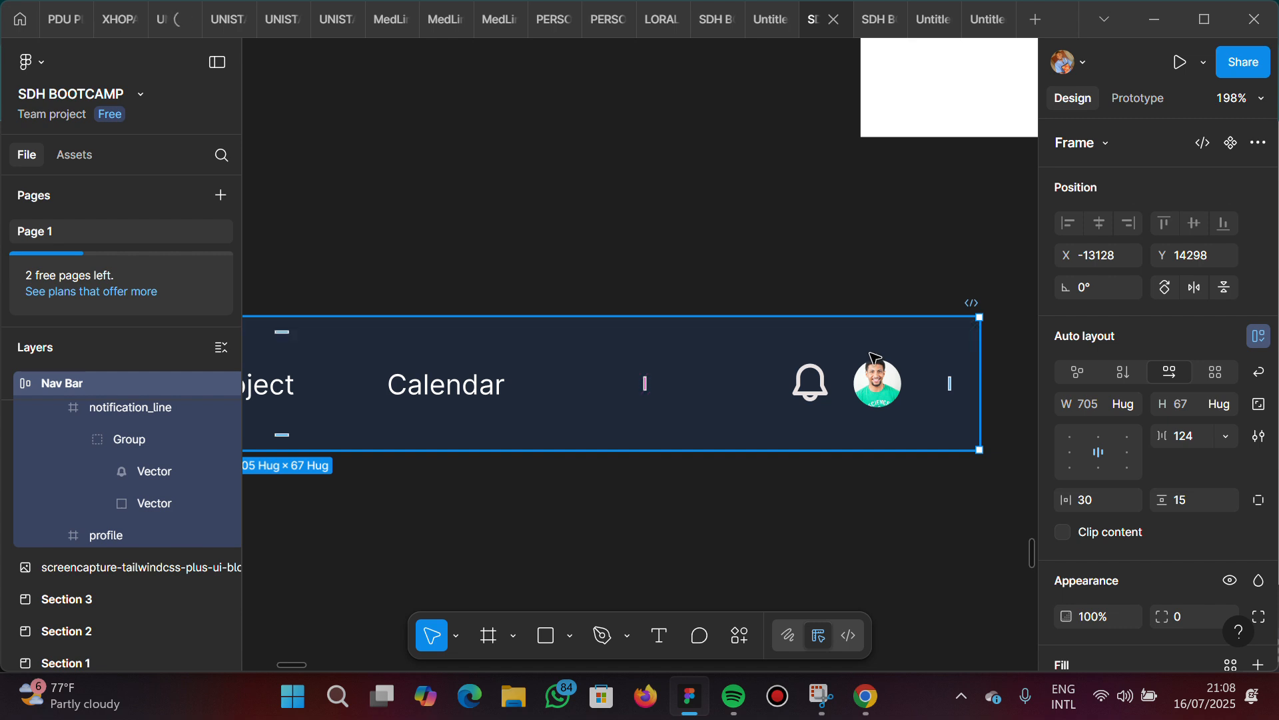
pyautogui.keyDown('ctrl'); pyautogui.scroll(5, 880, 381); pyautogui.keyUp('ctrl')
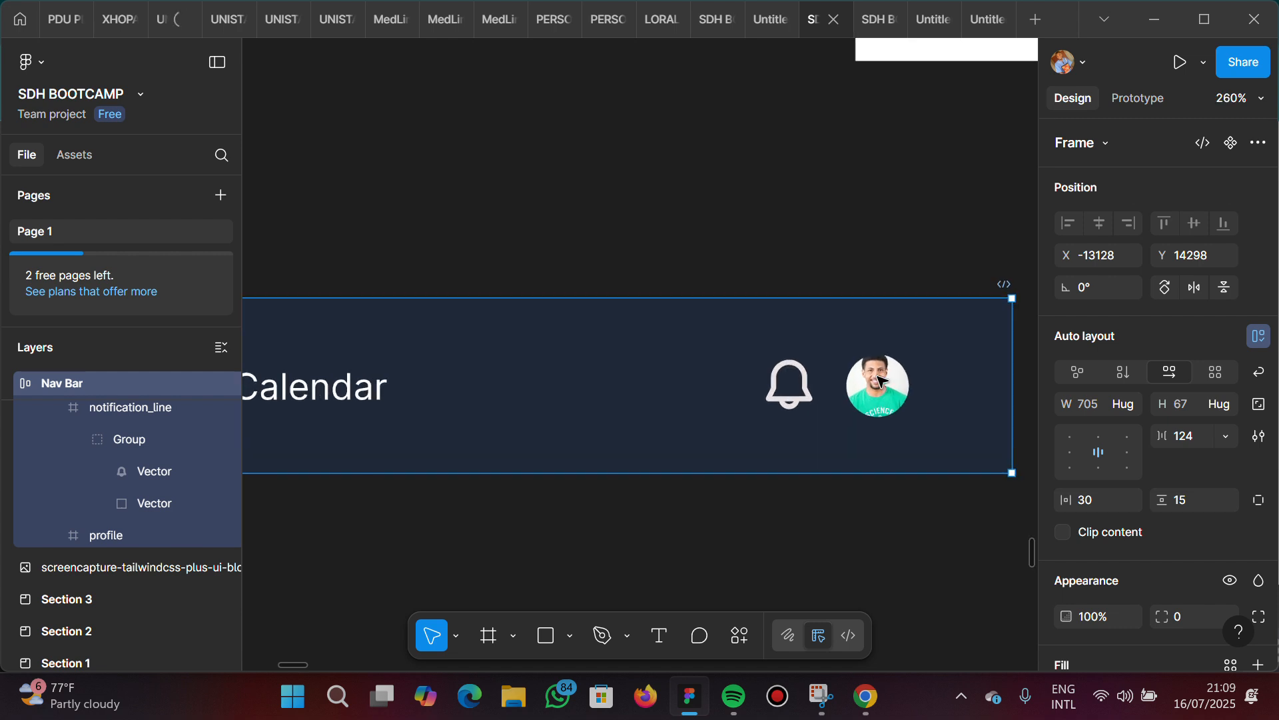
pyautogui.keyDown('ctrl'); pyautogui.scroll(5, 880, 381); pyautogui.keyUp('ctrl')
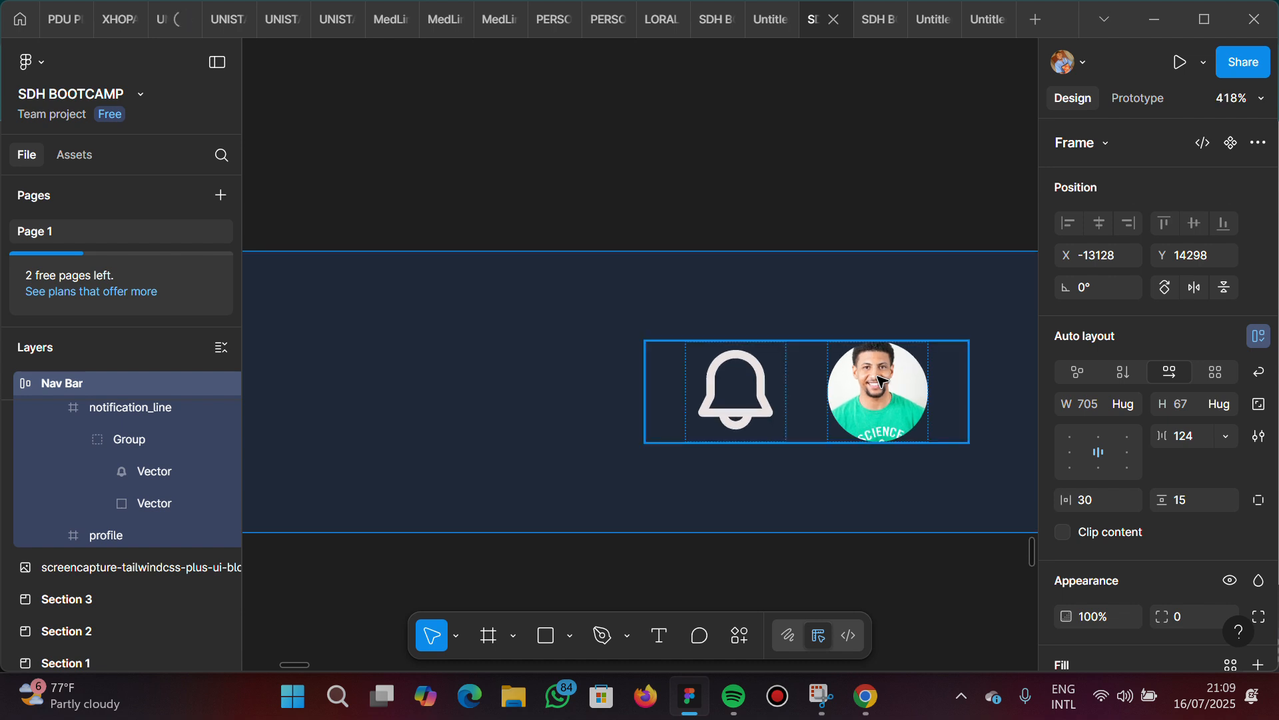
pyautogui.click(881, 380)
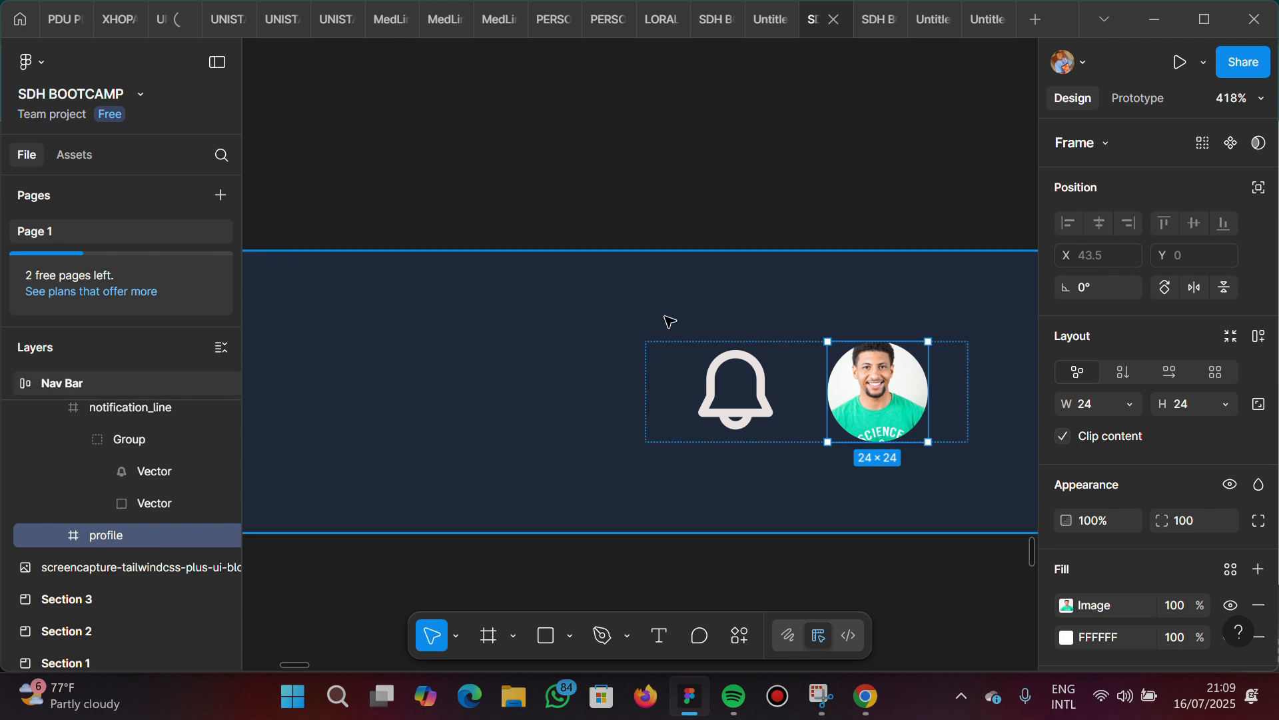
pyautogui.click(614, 346)
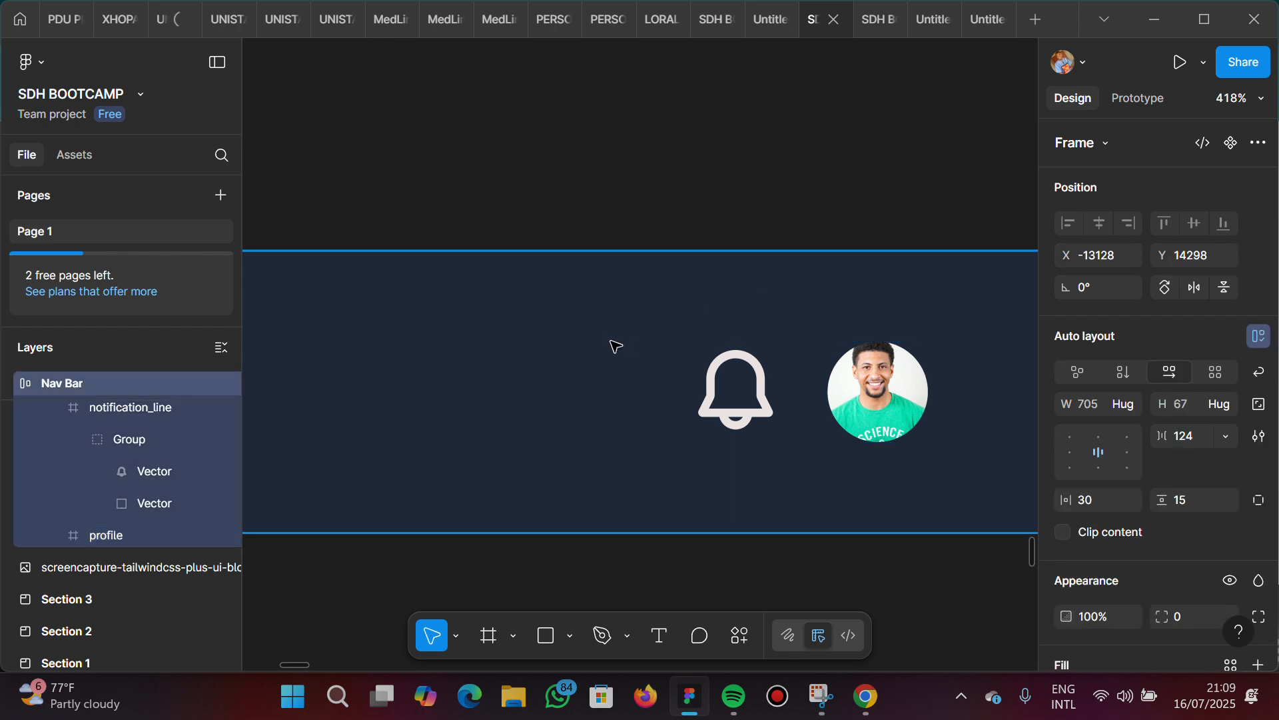
pyautogui.scroll(-5, 614, 346)
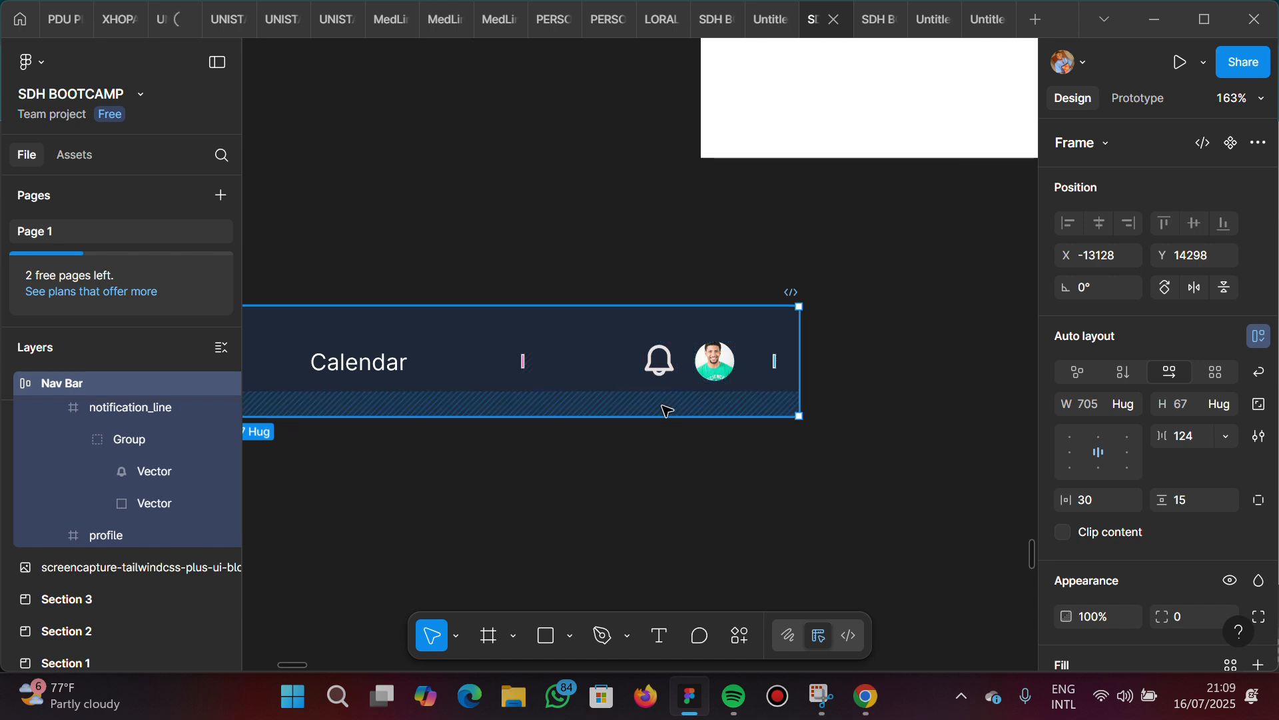
pyautogui.hscroll(-3, 525, 377)
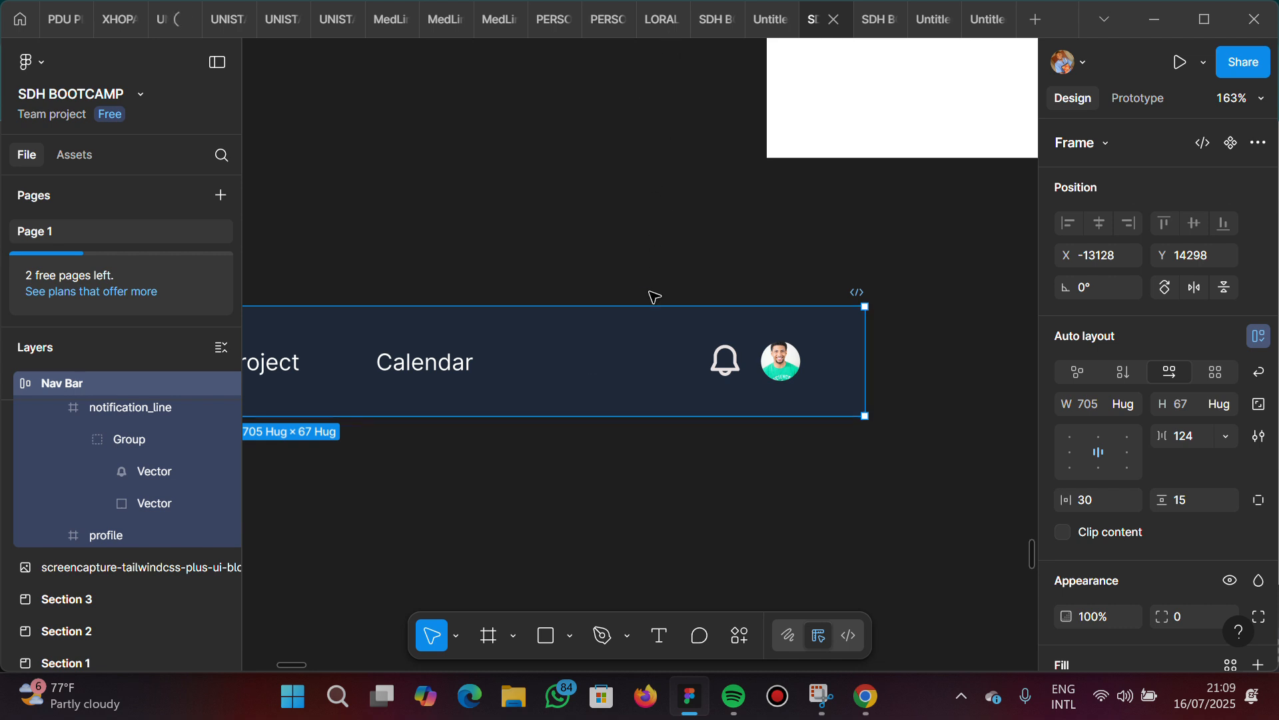
pyautogui.hscroll(-1, 547, 353)
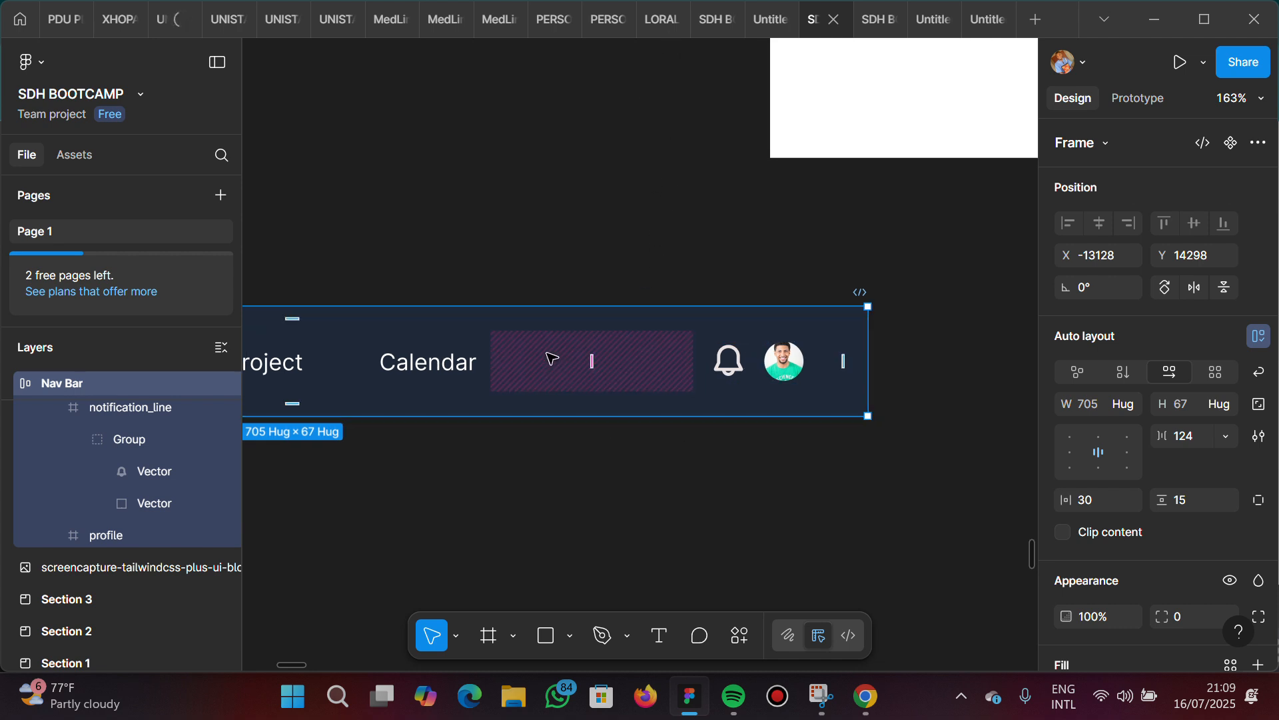
pyautogui.hscroll(-3, 550, 359)
pyautogui.scroll(-2, 550, 358)
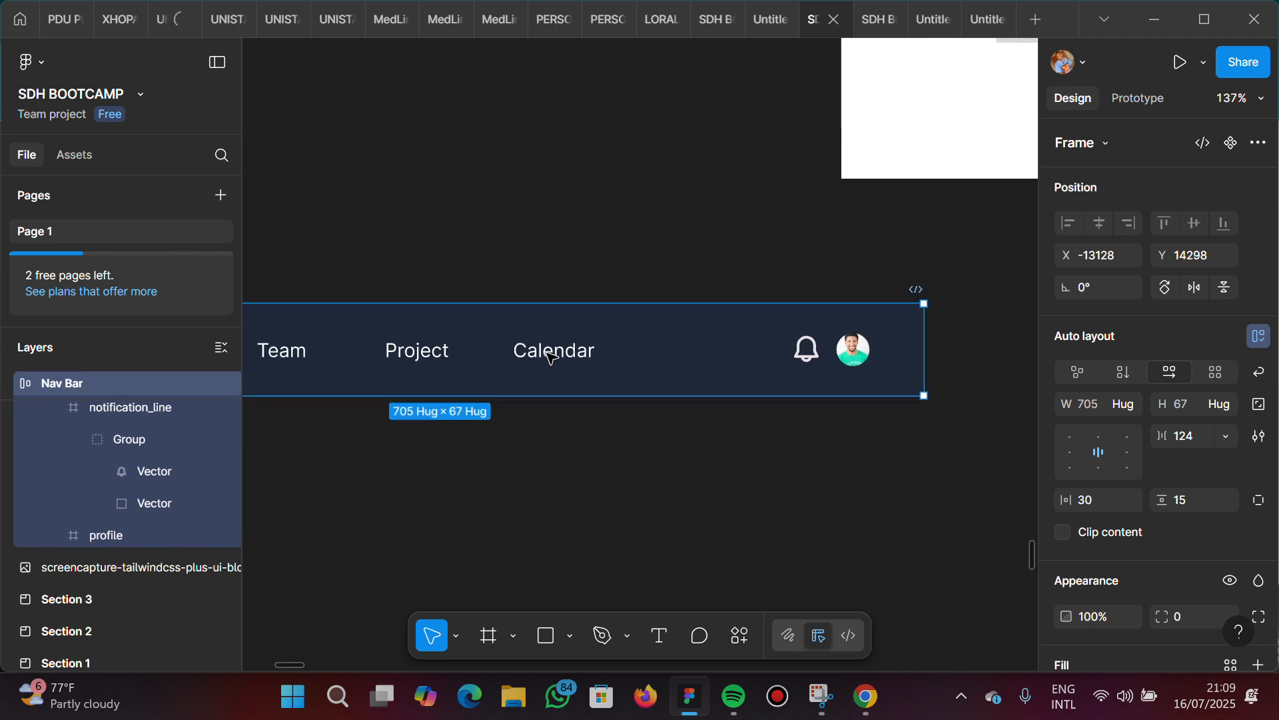
# Draw a new frame about 35 by 34 on the empty canvas below the Nav Bar's bell icon
pyautogui.hscroll(-2, 550, 359)
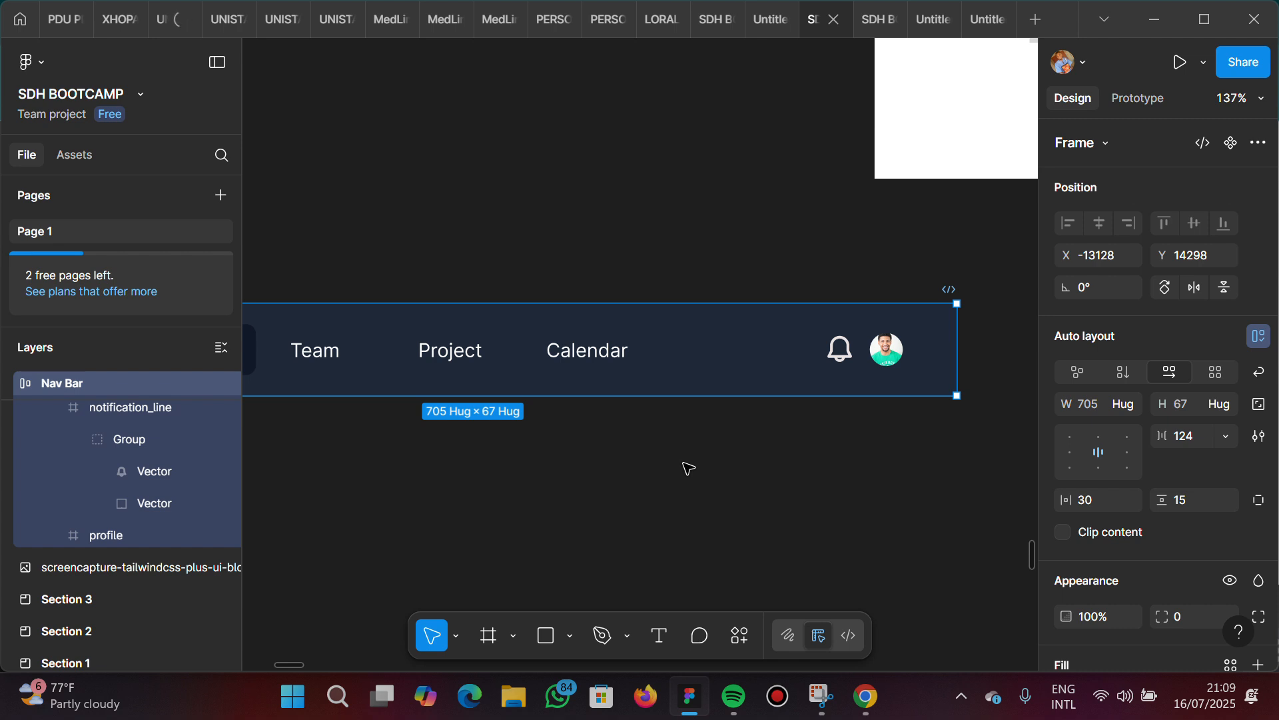
pyautogui.scroll(-1, 689, 468)
pyautogui.hscroll(3, 689, 468)
pyautogui.scroll(1, 689, 469)
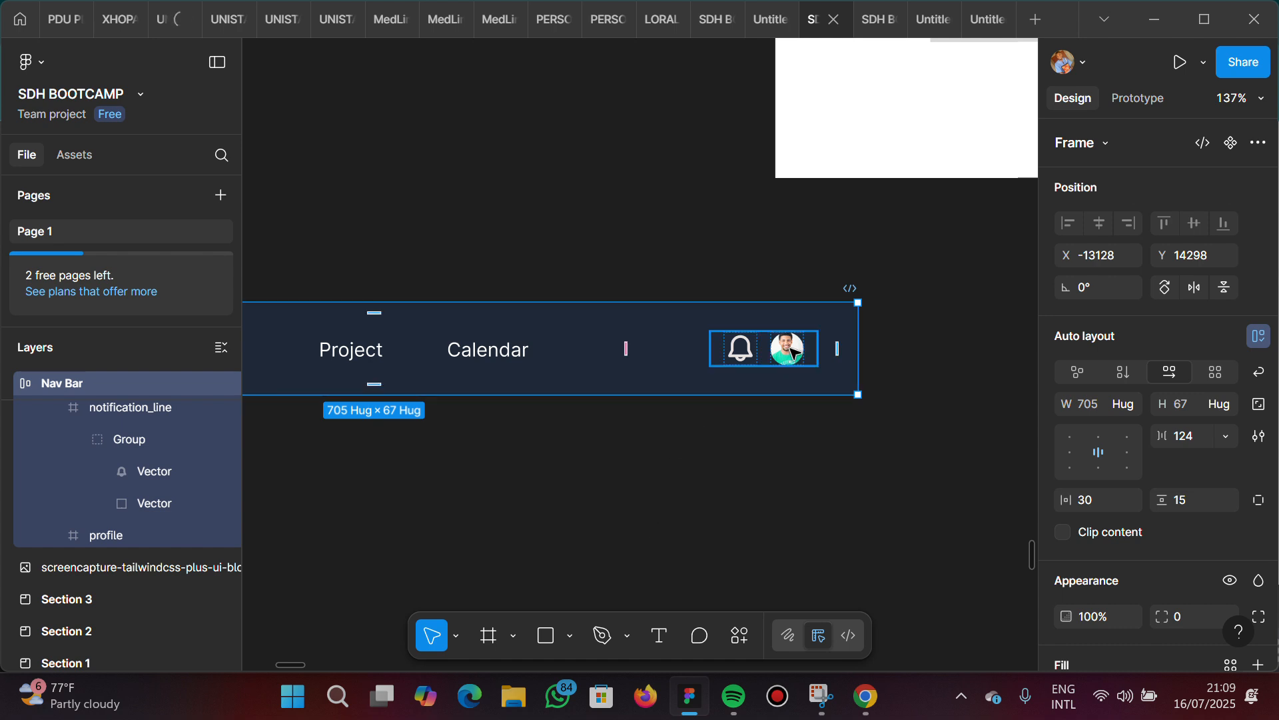
pyautogui.scroll(3, 792, 352)
pyautogui.scroll(-1, 675, 501)
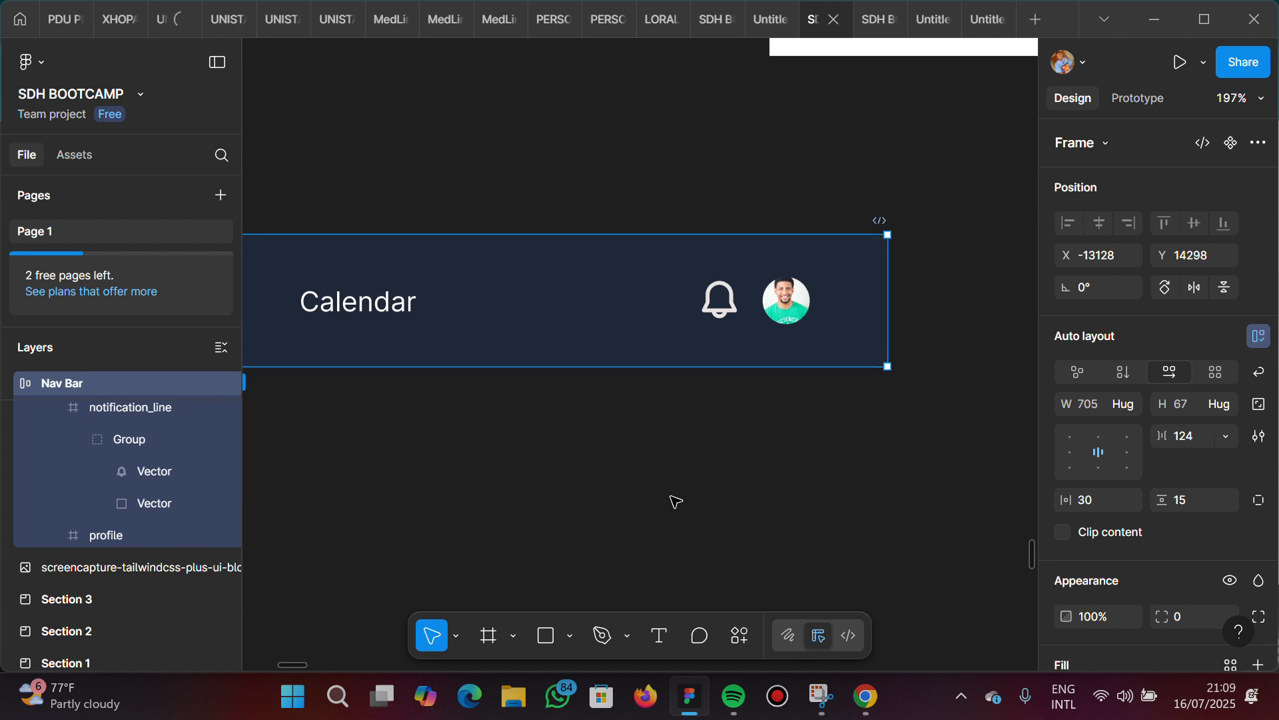
pyautogui.scroll(-1, 676, 501)
pyautogui.press('f')
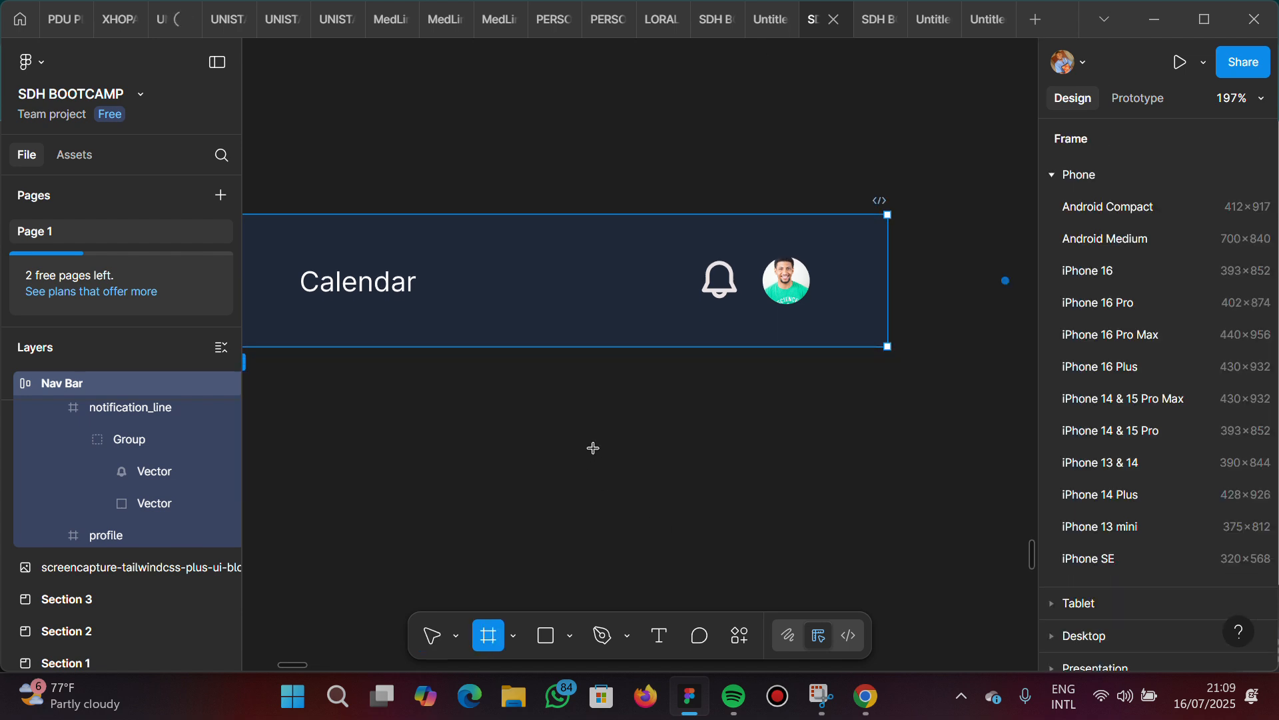
pyautogui.moveTo(663, 514); pyautogui.dragTo(664, 516)
pyautogui.scroll(-2, 882, 442)
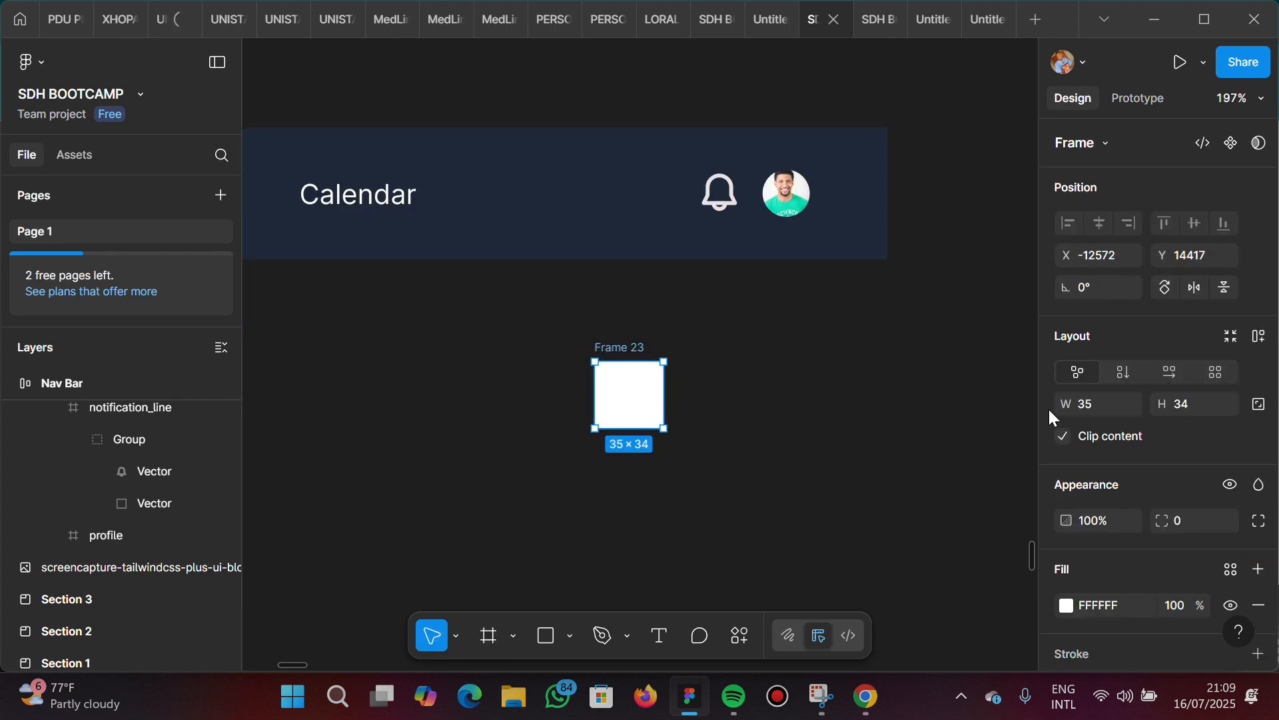
# Set the new frame's width and height to 24 and lock its aspect ratio
pyautogui.click(1096, 404)
pyautogui.write('2')
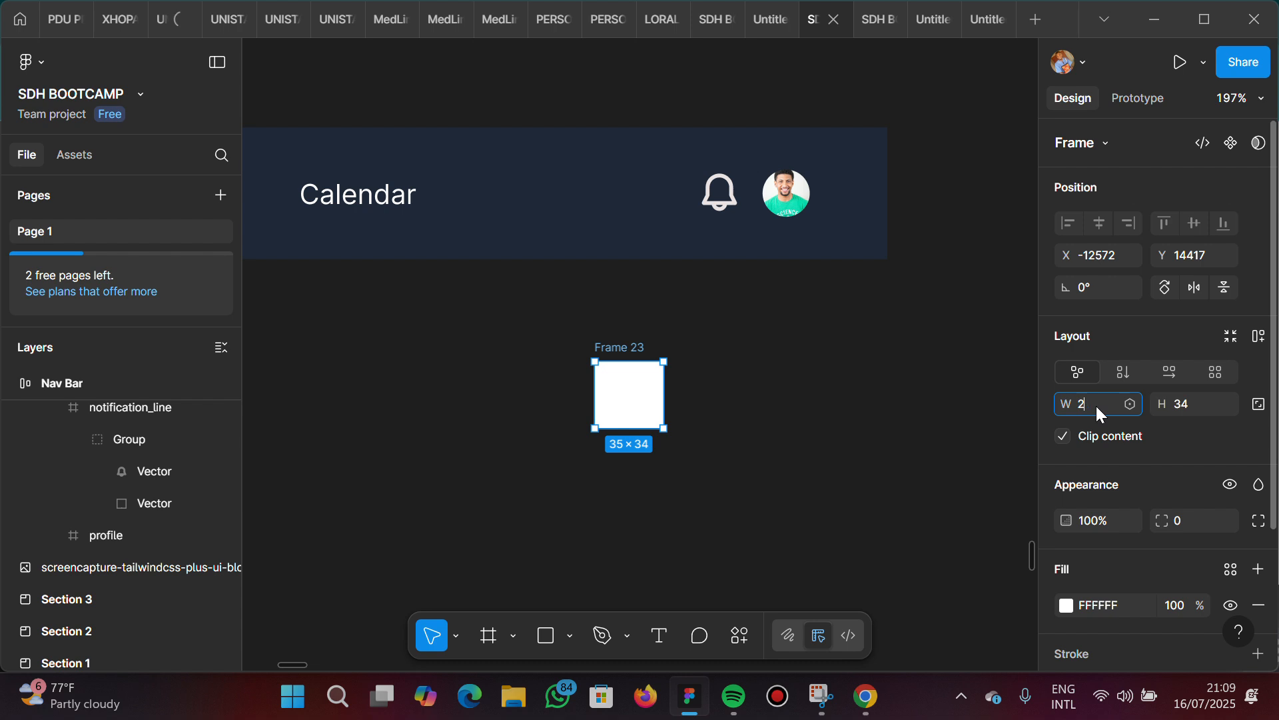
pyautogui.write('4')
pyautogui.press('Return')
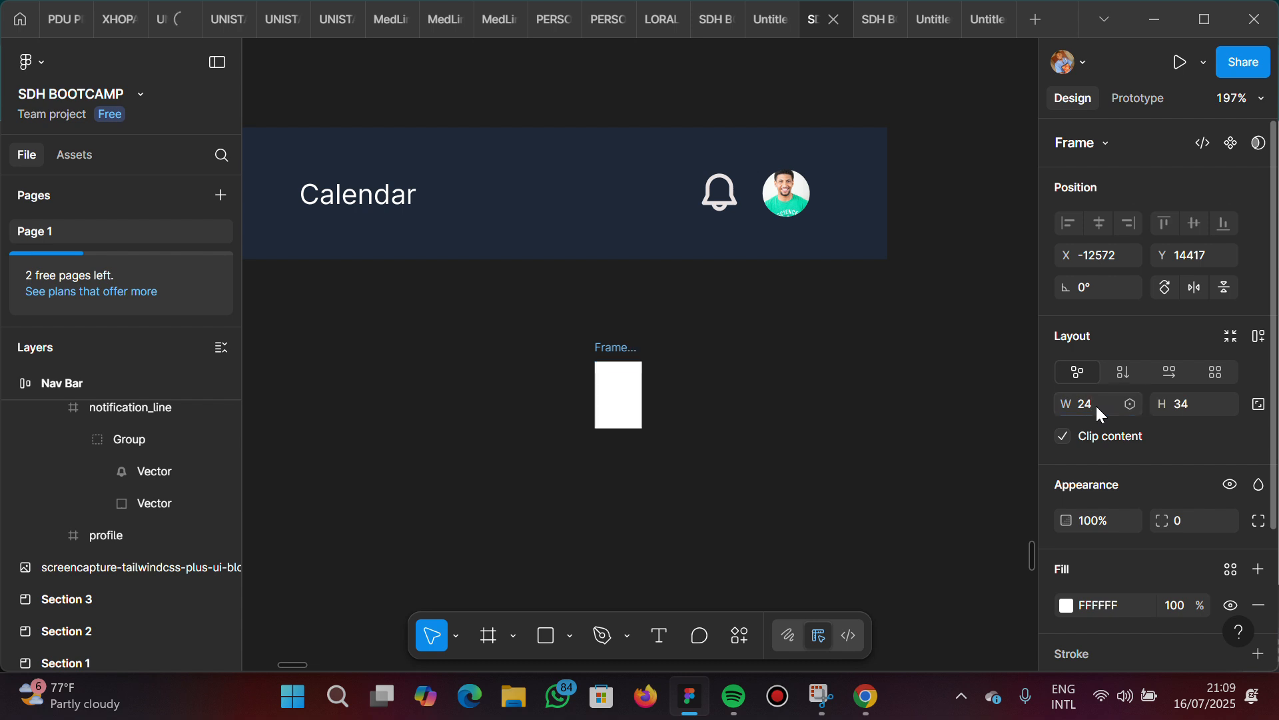
pyautogui.click(1204, 403)
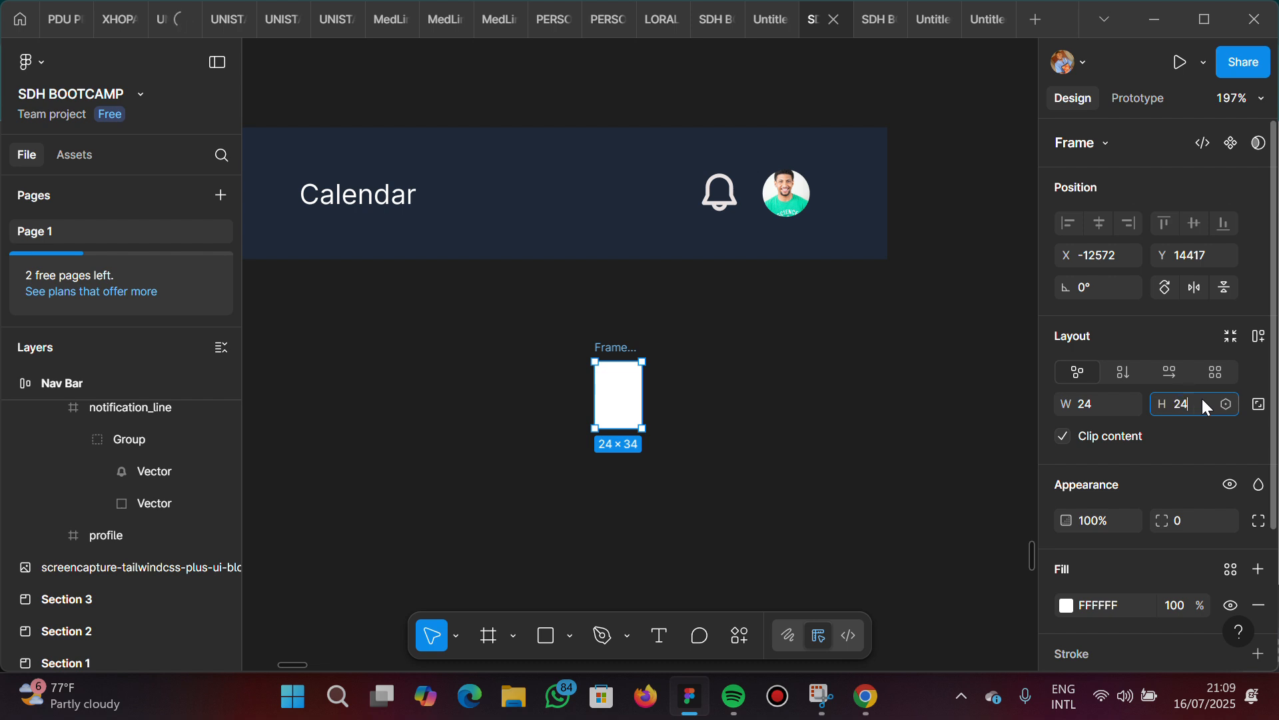
pyautogui.press('Return')
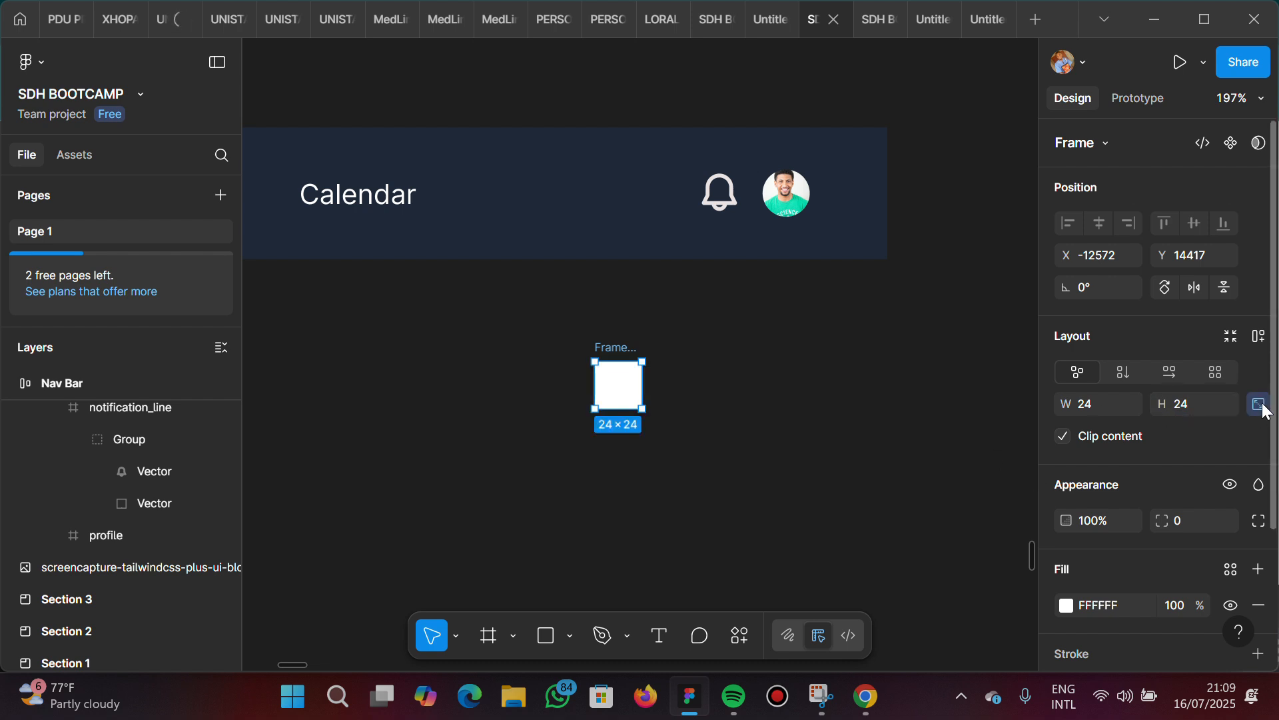
# Round the 24 × 24 frame into a circle with a corner radius of 100
pyautogui.scroll(5, 634, 396)
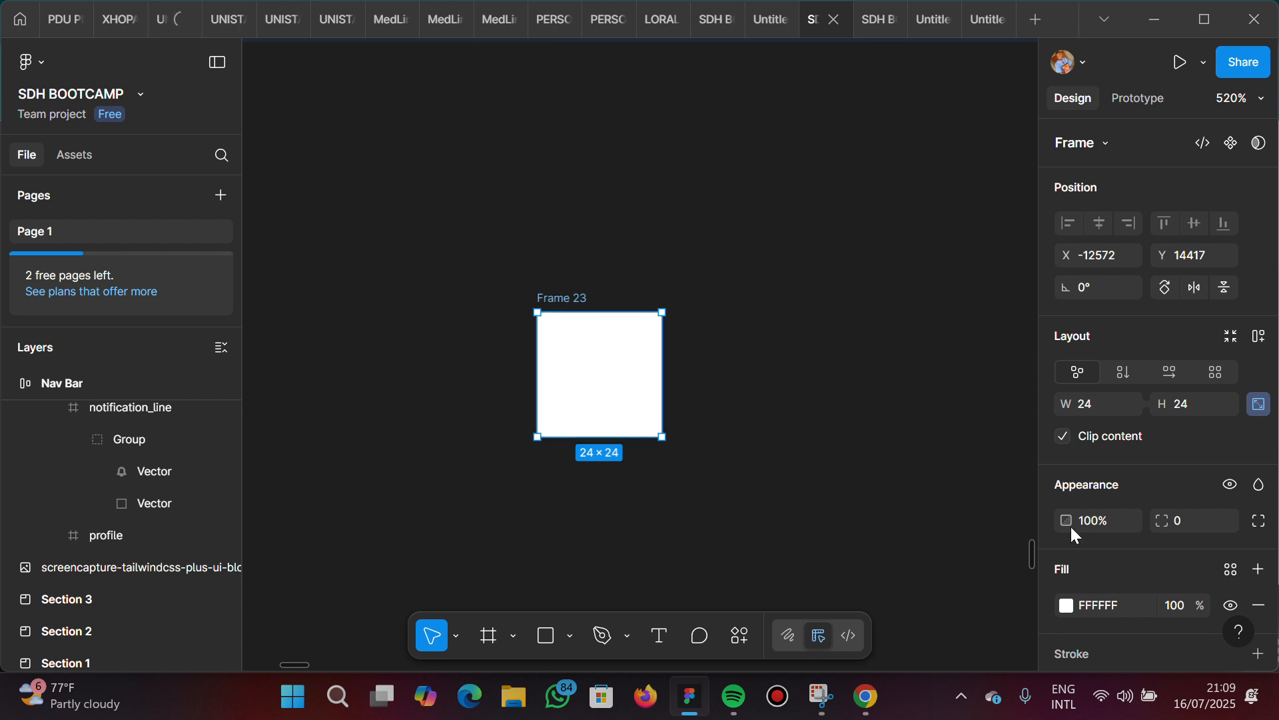
pyautogui.click(1185, 524)
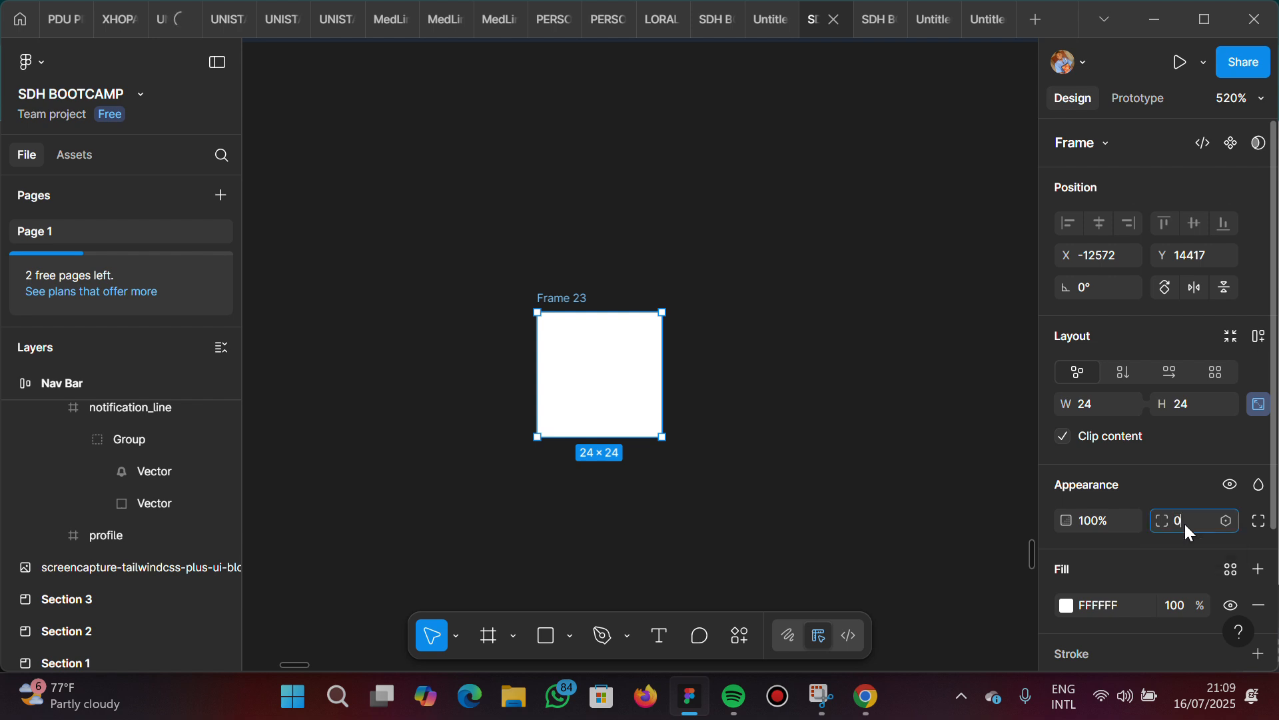
pyautogui.write('100')
pyautogui.press('Return')
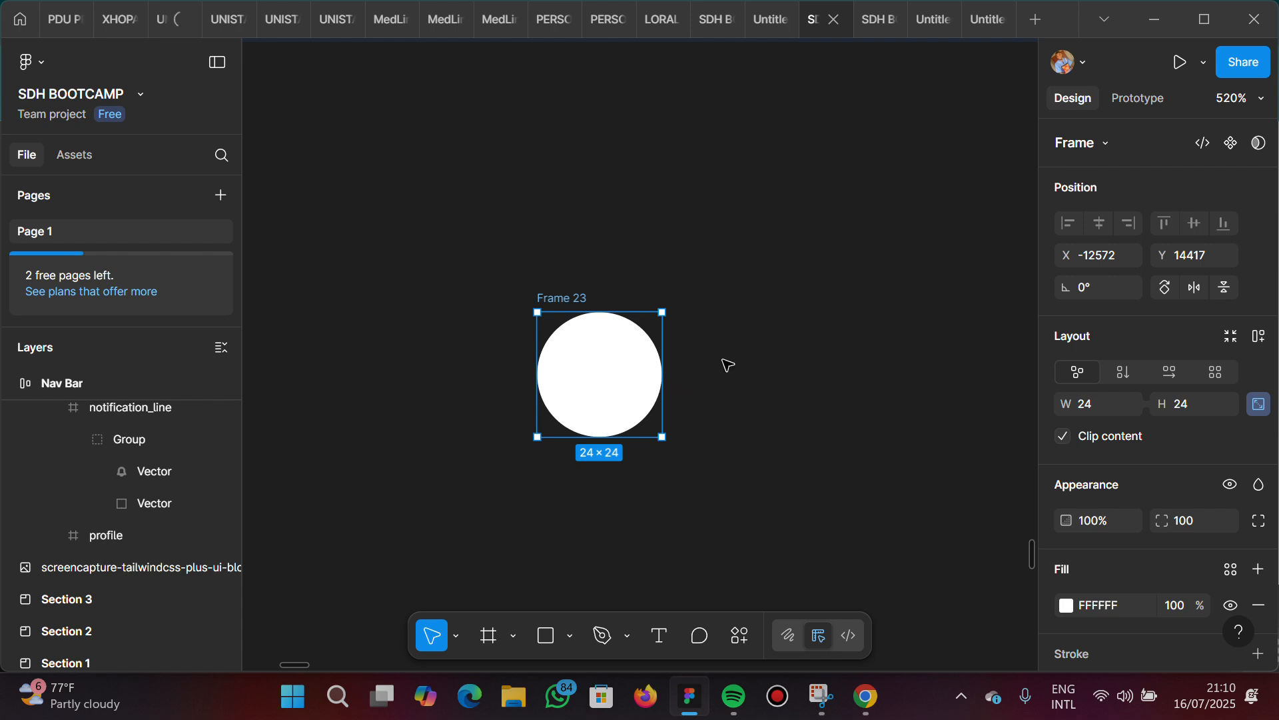
# Run the Pexels plugin and try to fill the circular frame with the black-and-white portrait from the popular images
pyautogui.hotkey('ctrl', 'alt', 'p')
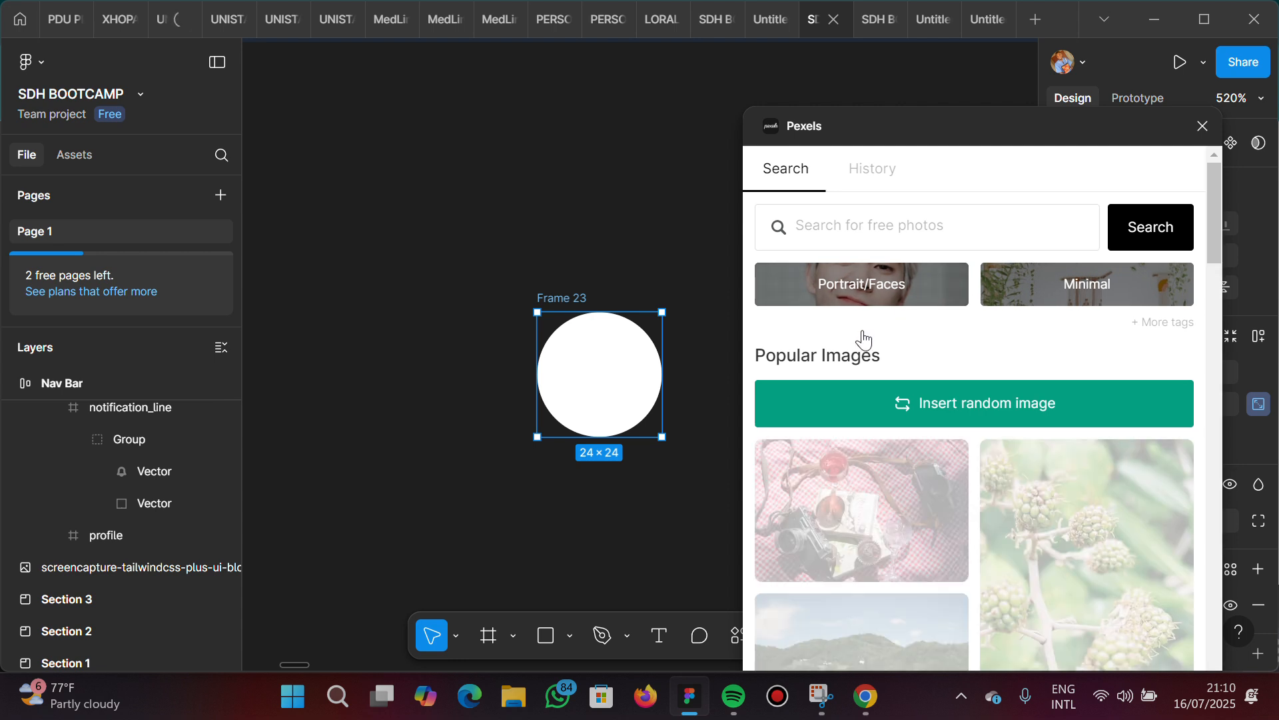
pyautogui.click(873, 168)
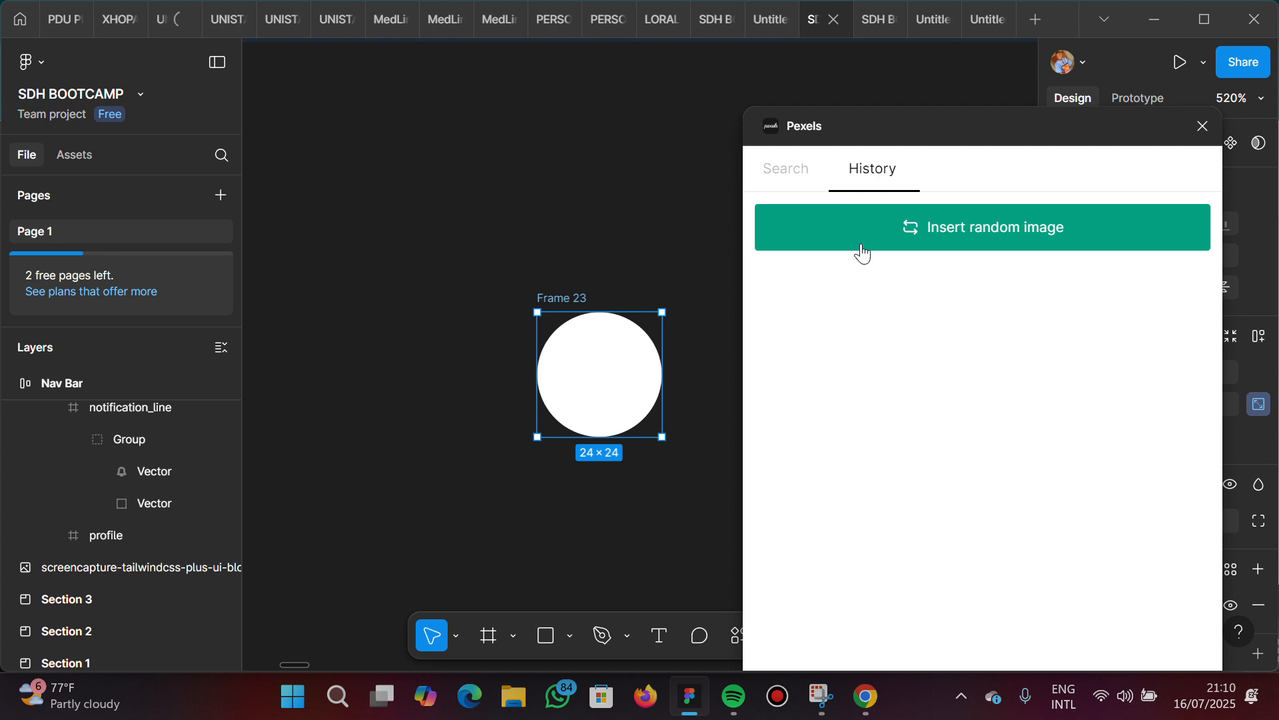
pyautogui.click(785, 173)
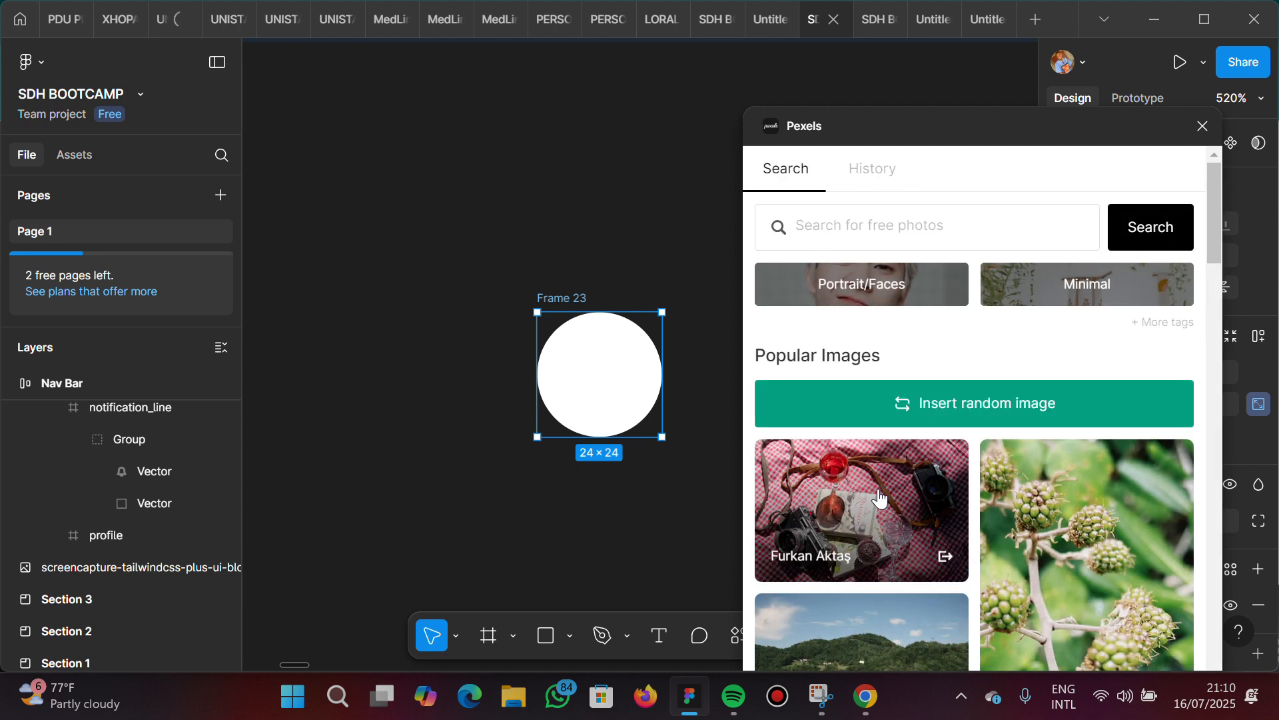
pyautogui.scroll(-12, 879, 498)
pyautogui.scroll(-5, 879, 499)
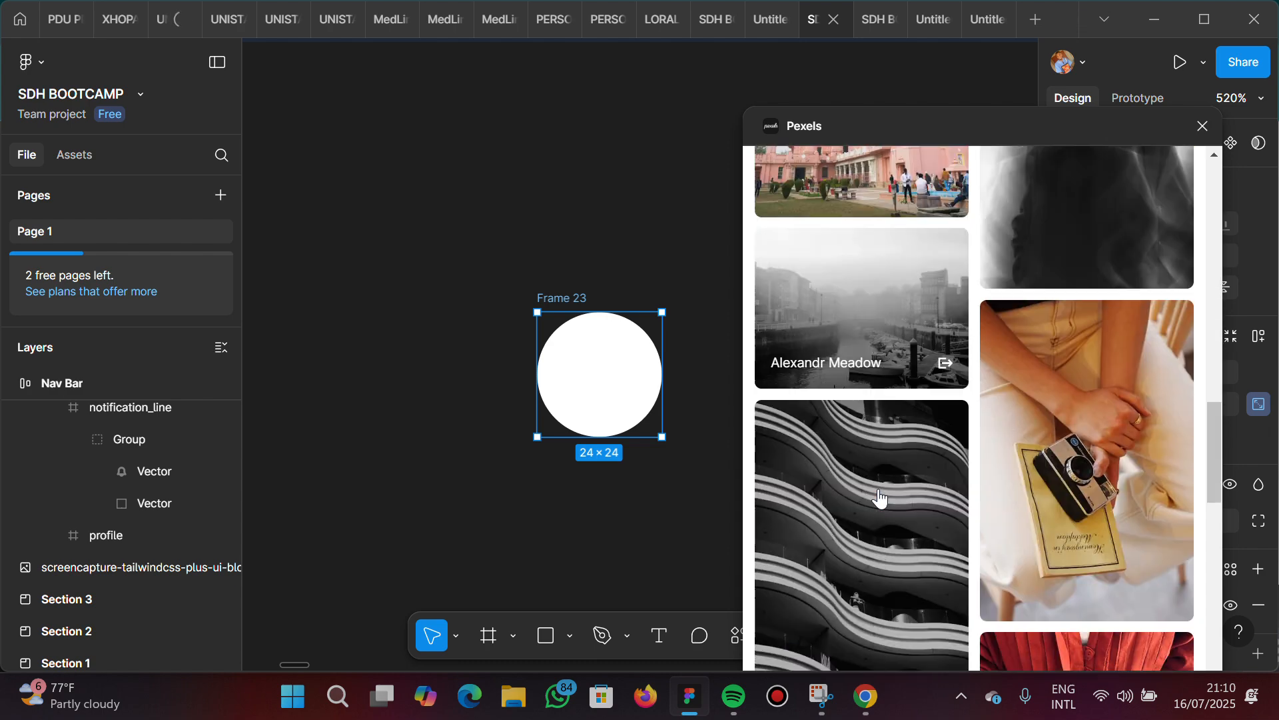
pyautogui.scroll(3, 879, 498)
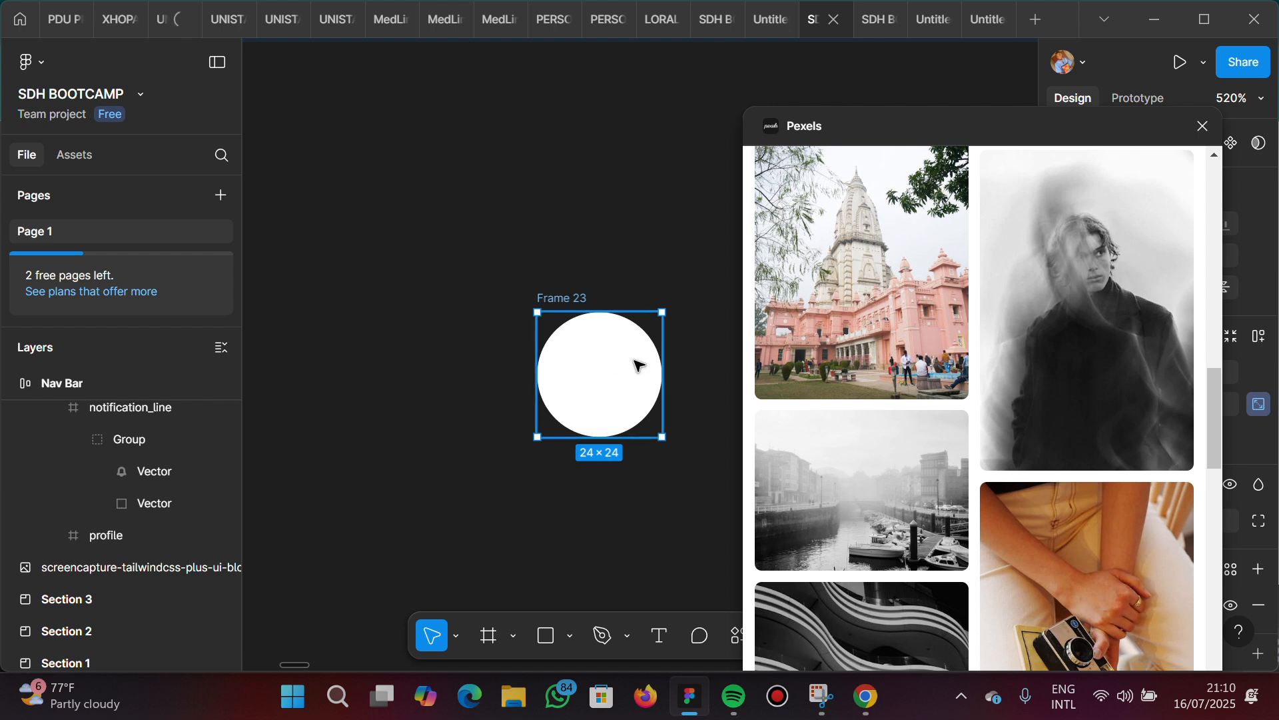
pyautogui.moveTo(960, 367)
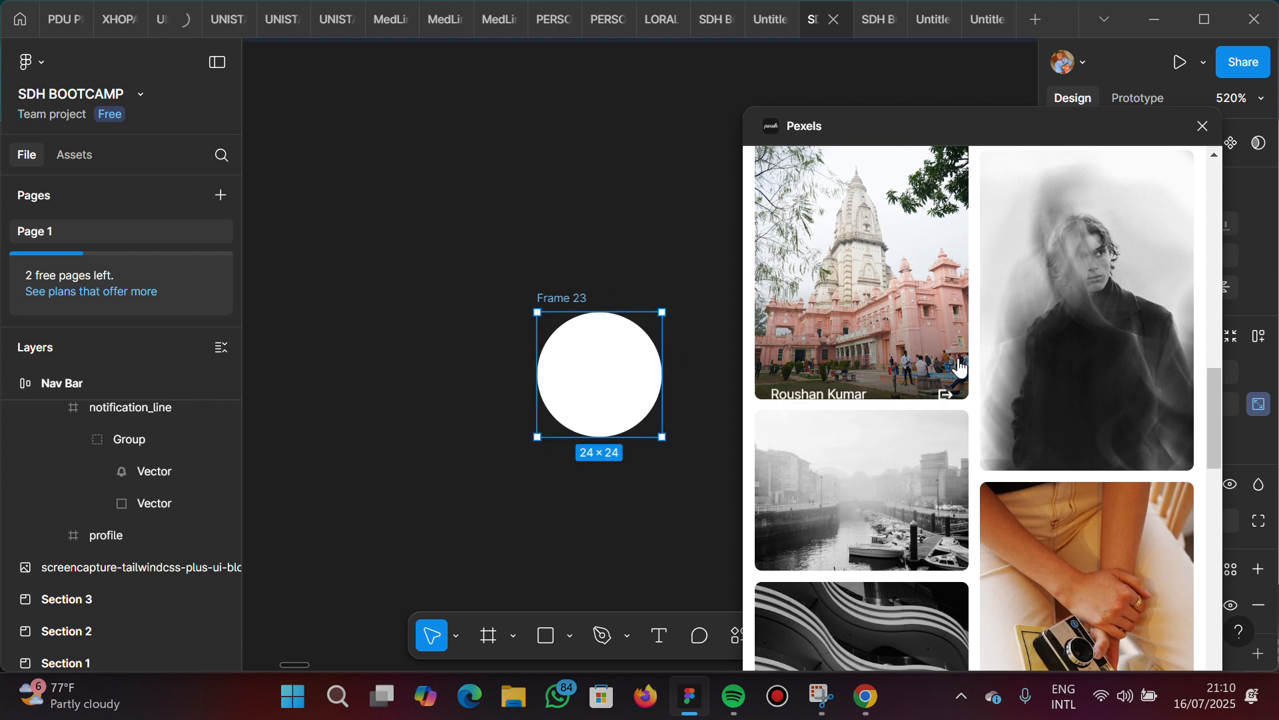
pyautogui.click(1117, 341)
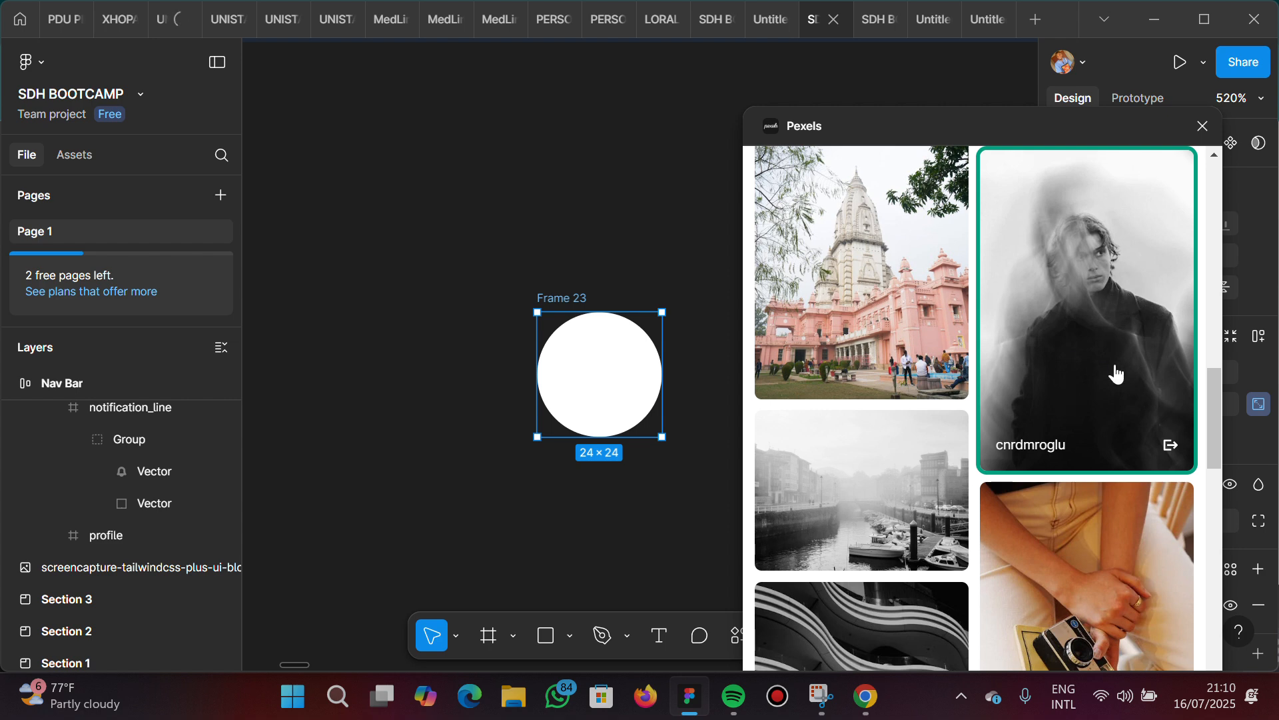
# Try to fill the circular frame with the popular photo of the woman holding a bouquet
pyautogui.scroll(-8, 1117, 373)
pyautogui.scroll(-5, 1117, 374)
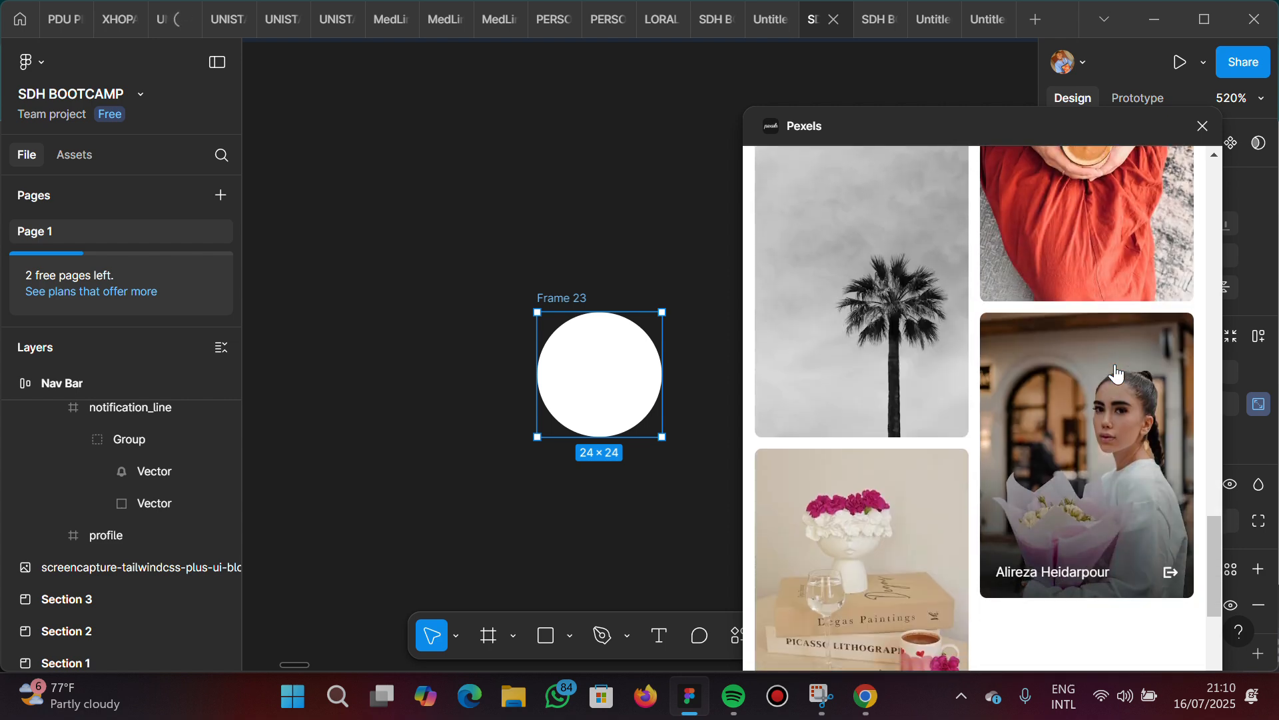
pyautogui.click(1117, 373)
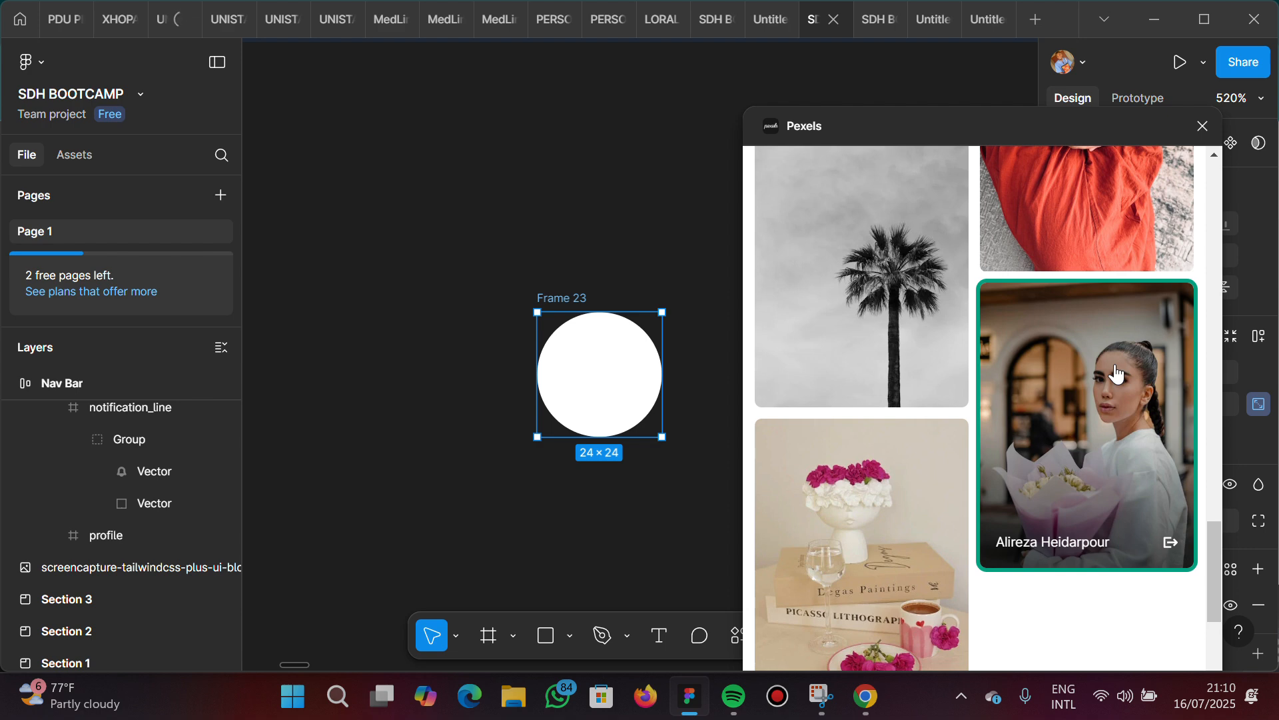
pyautogui.scroll(-5, 1117, 374)
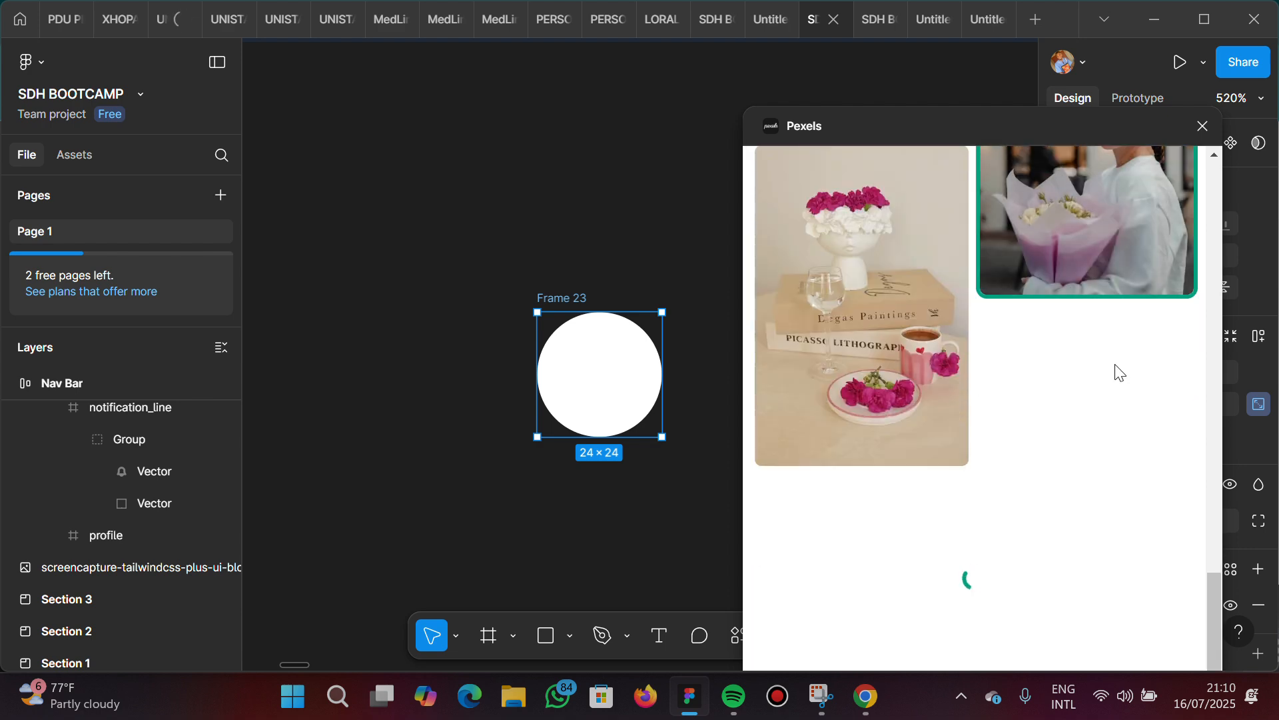
pyautogui.scroll(20, 1114, 364)
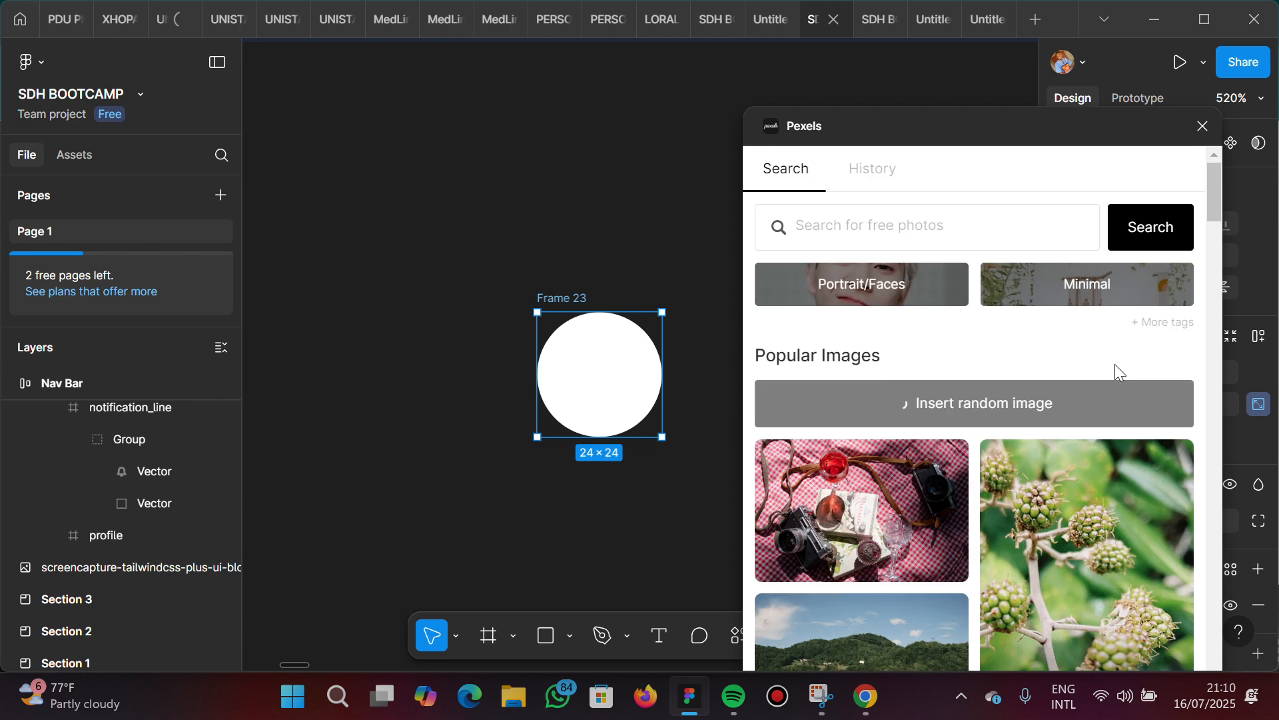
# Enter "male" as the Pexels search term, then fill the circle with the green T-shirt portrait from the plugin's history
pyautogui.click(954, 233)
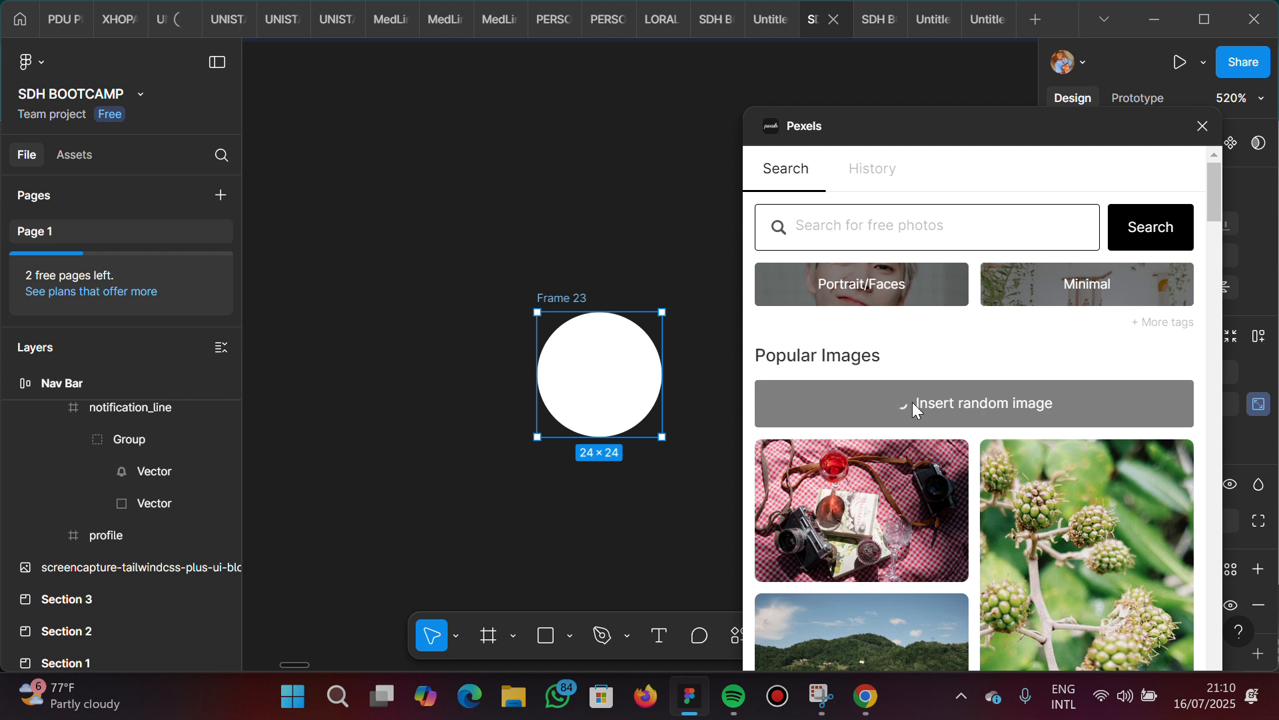
pyautogui.write('male')
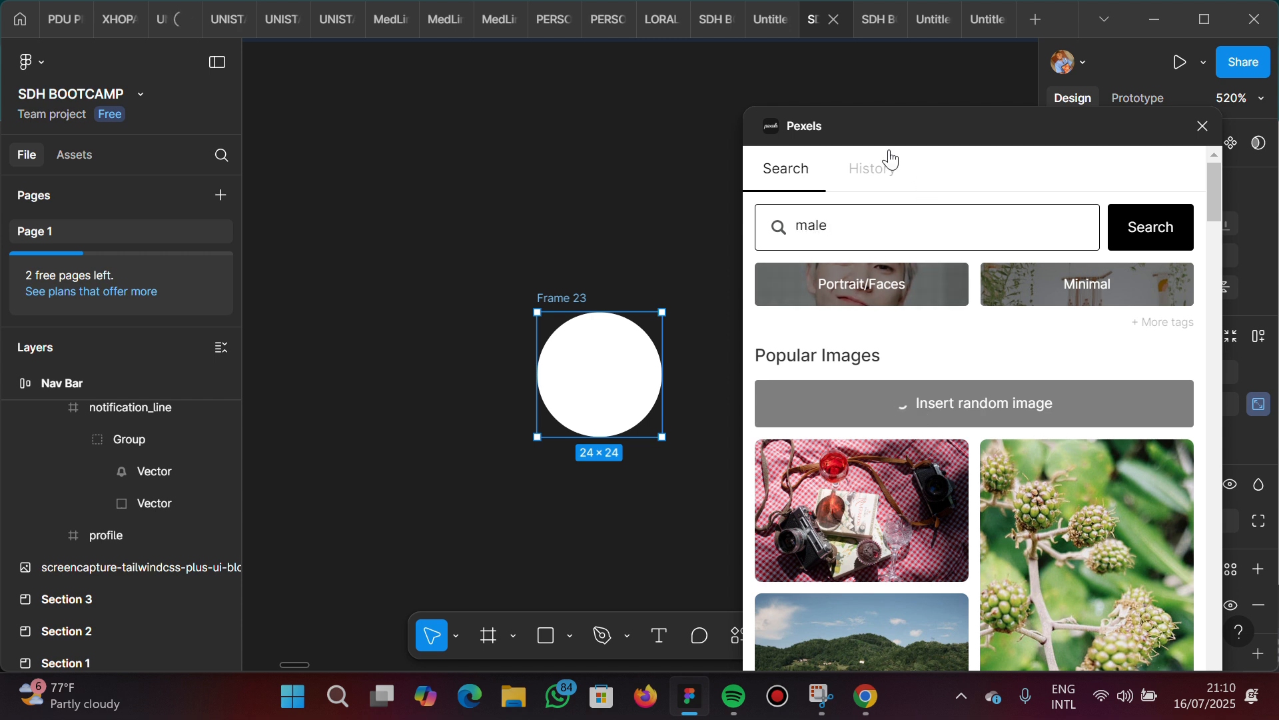
pyautogui.click(881, 177)
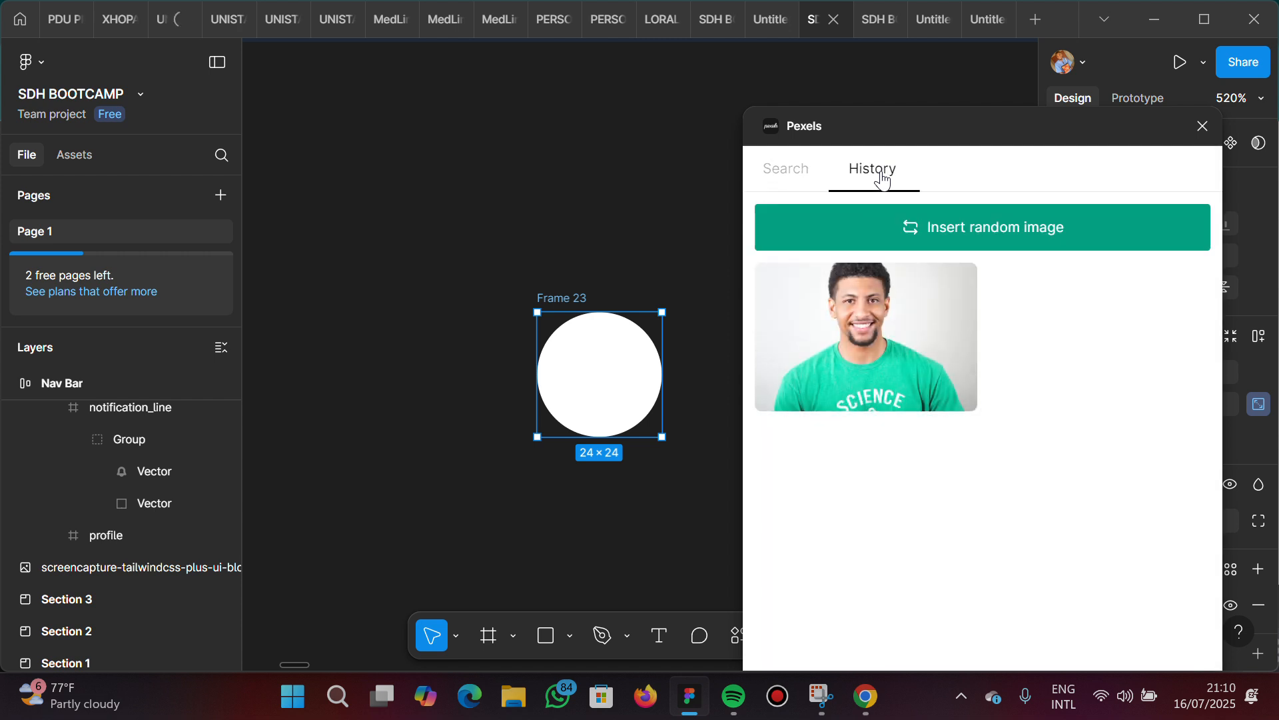
pyautogui.click(869, 319)
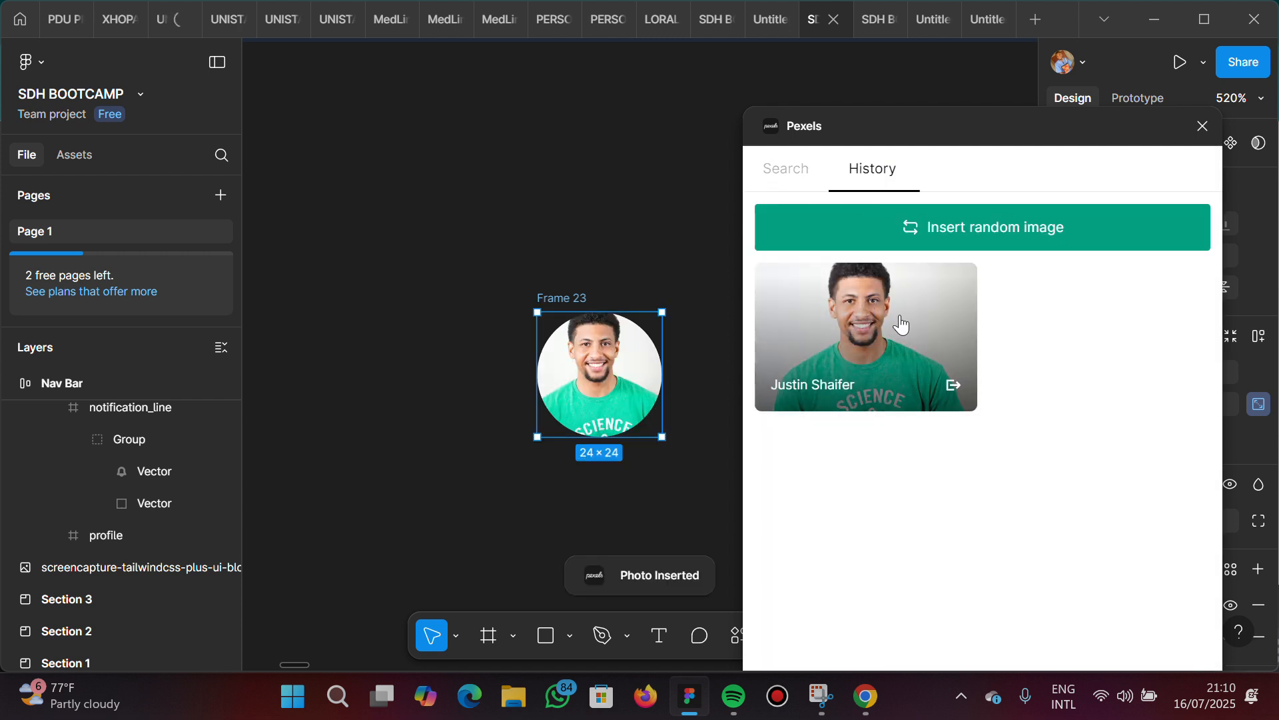
# Rename the circular photo frame to "profile" and close the Pexels plugin
pyautogui.doubleClick(552, 298)
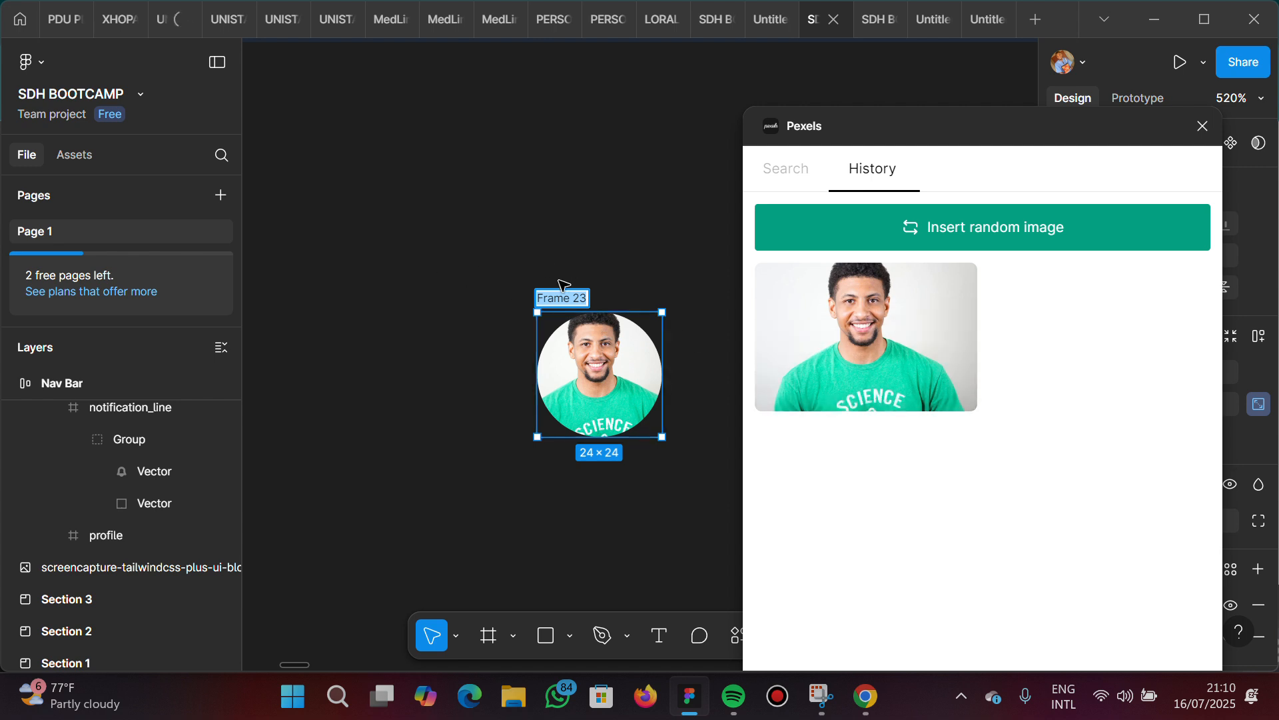
pyautogui.write('profile')
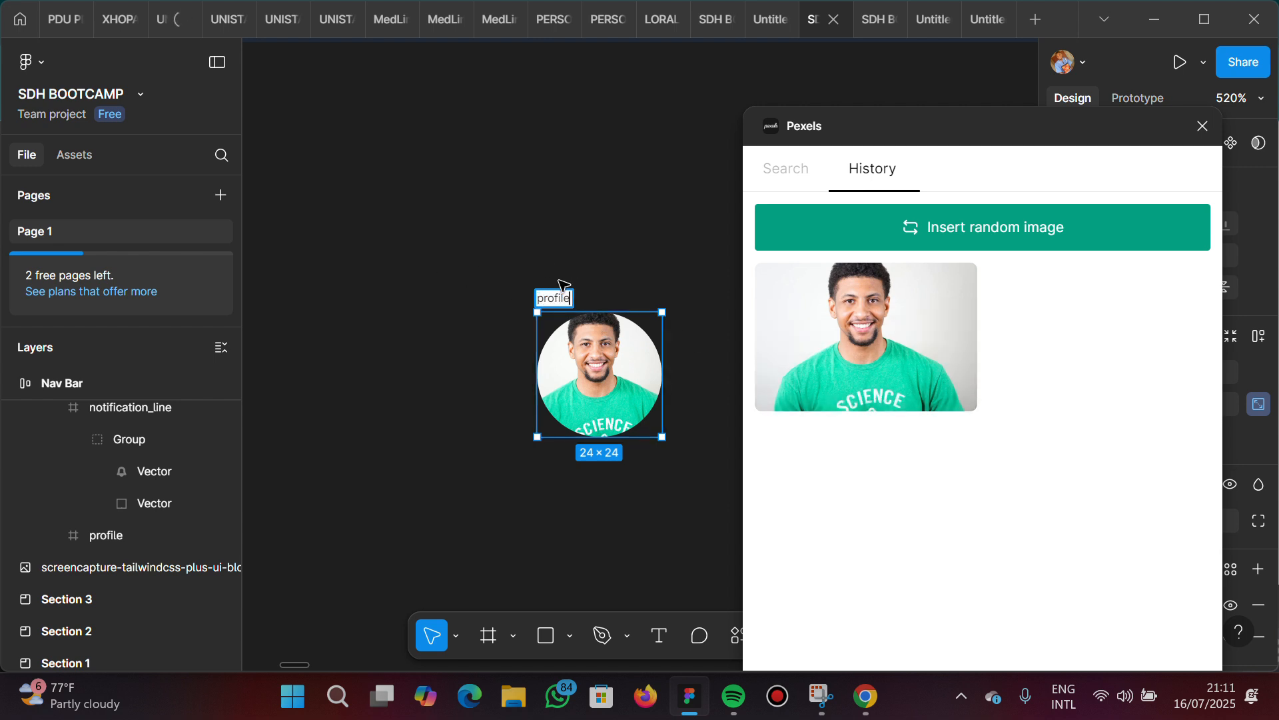
pyautogui.press('Return')
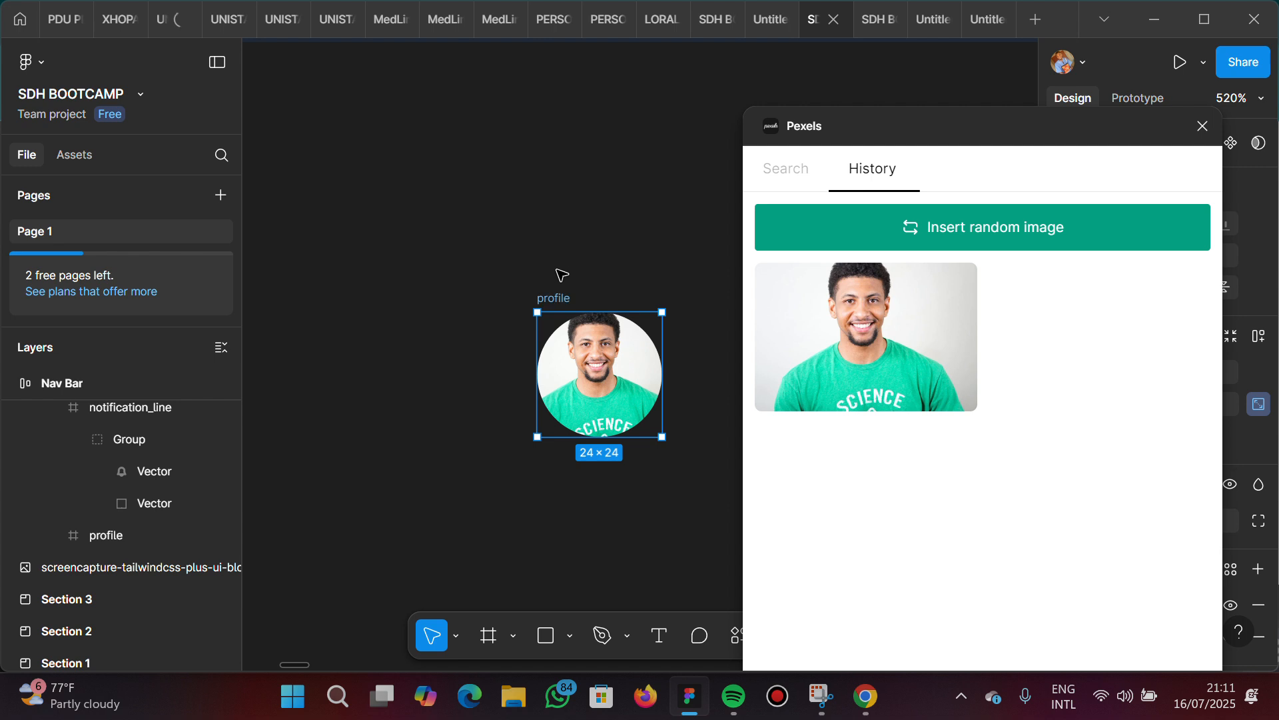
pyautogui.click(623, 235)
pyautogui.click(1202, 127)
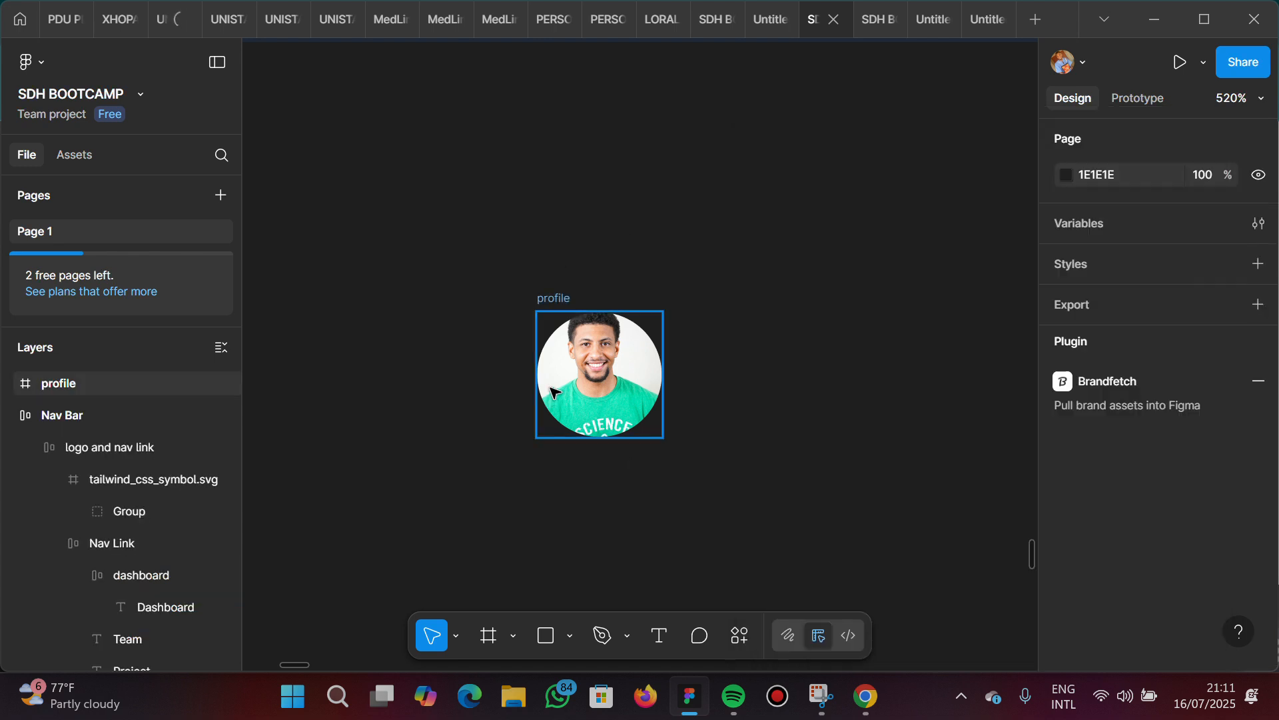
# Delete the standalone profile frame below the Nav Bar
pyautogui.click(563, 384)
pyautogui.scroll(-2, 563, 384)
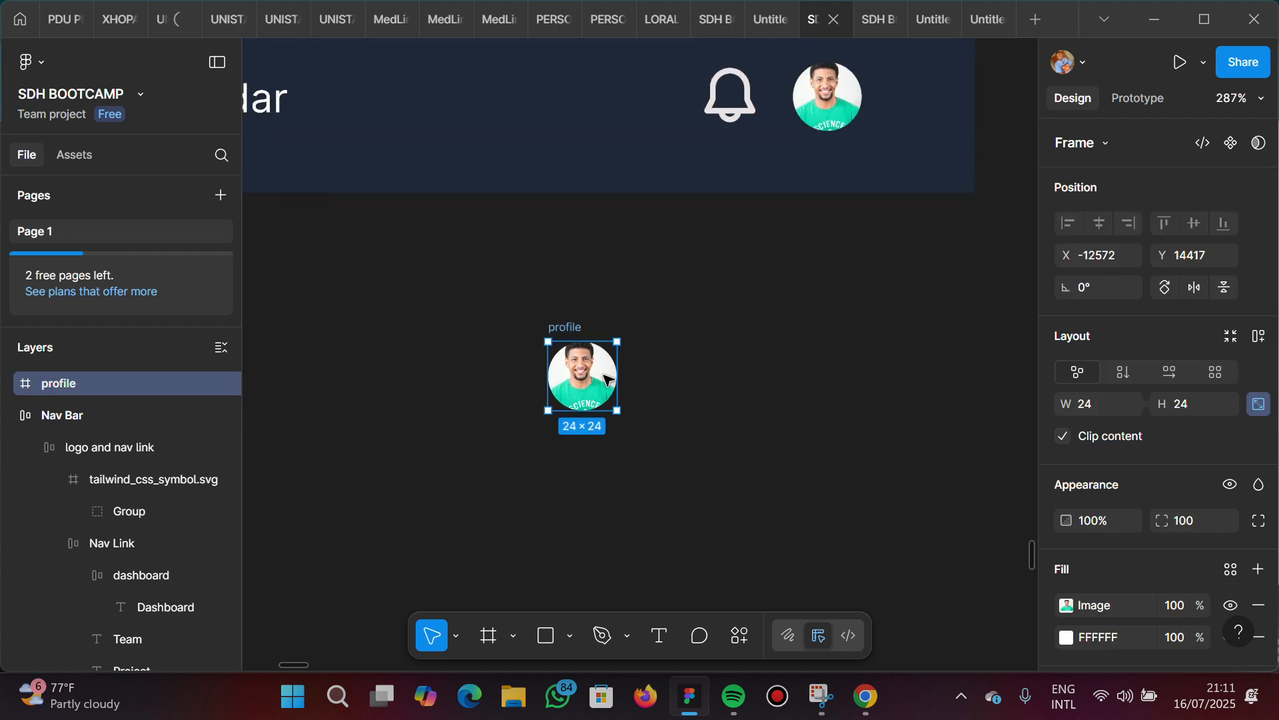
pyautogui.press('Delete')
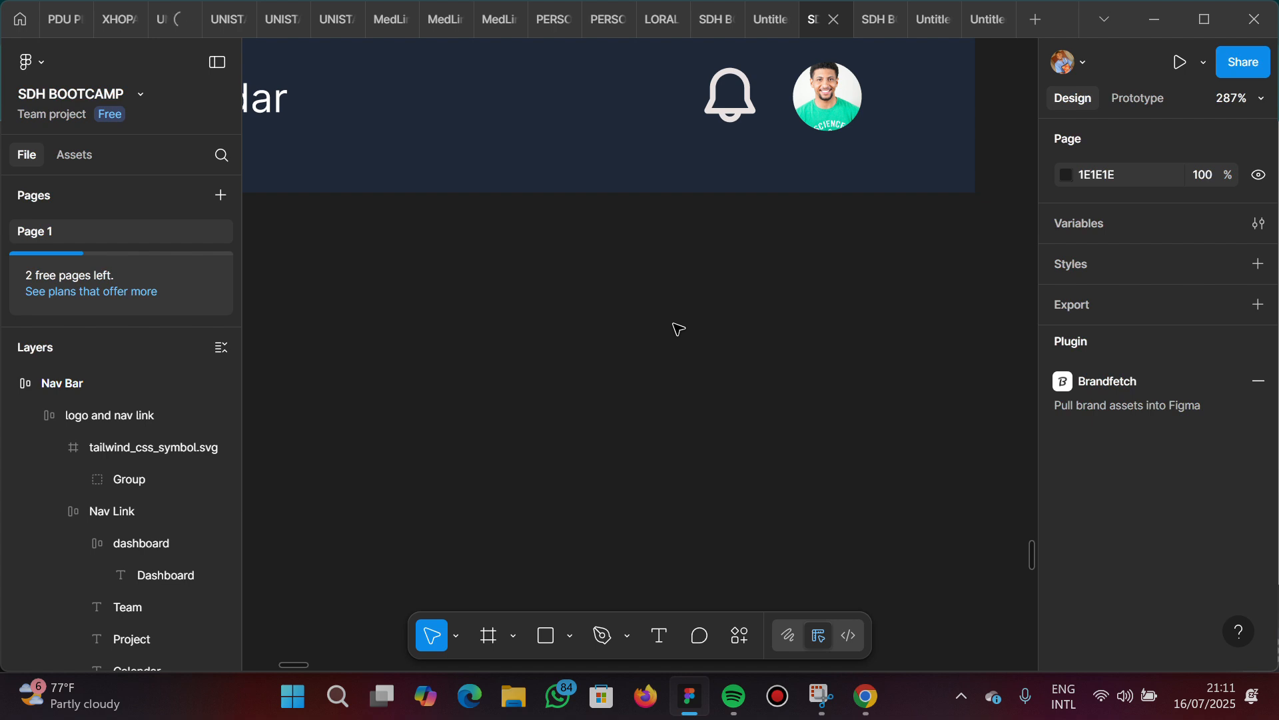
# Set the image fill of the profile frame inside the Nav Bar to Crop mode
pyautogui.click(832, 105)
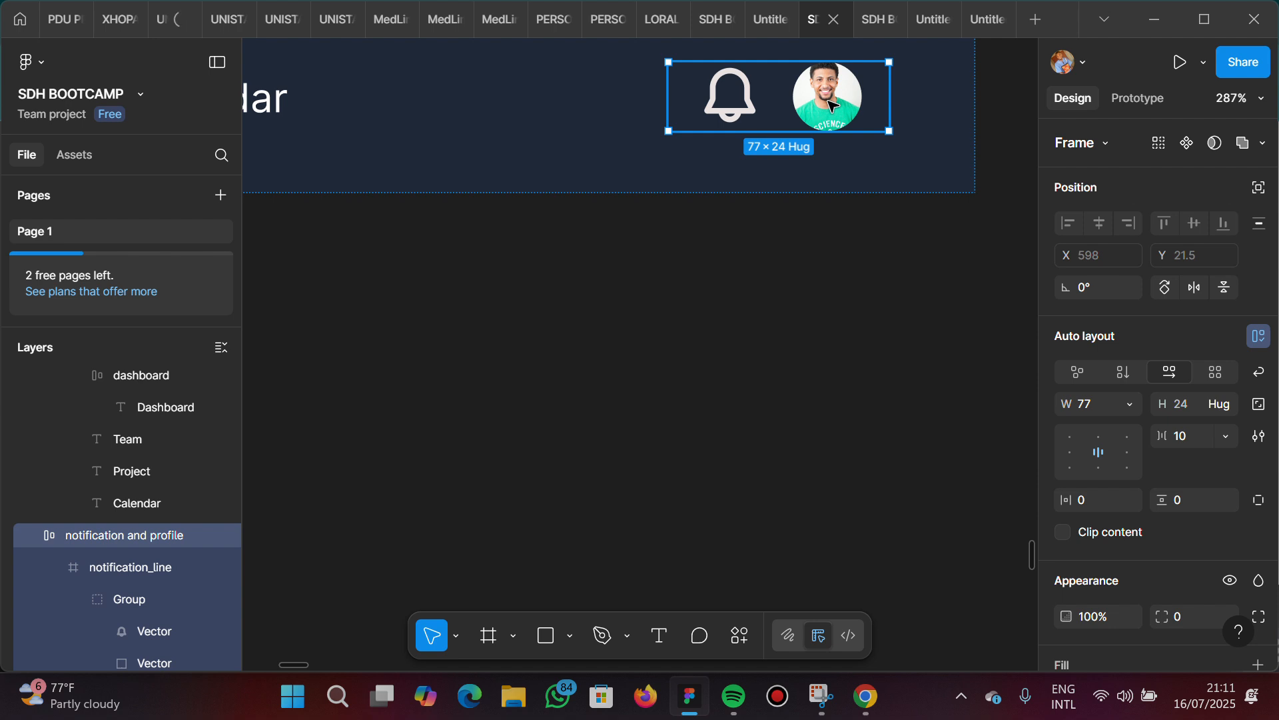
pyautogui.click(832, 105)
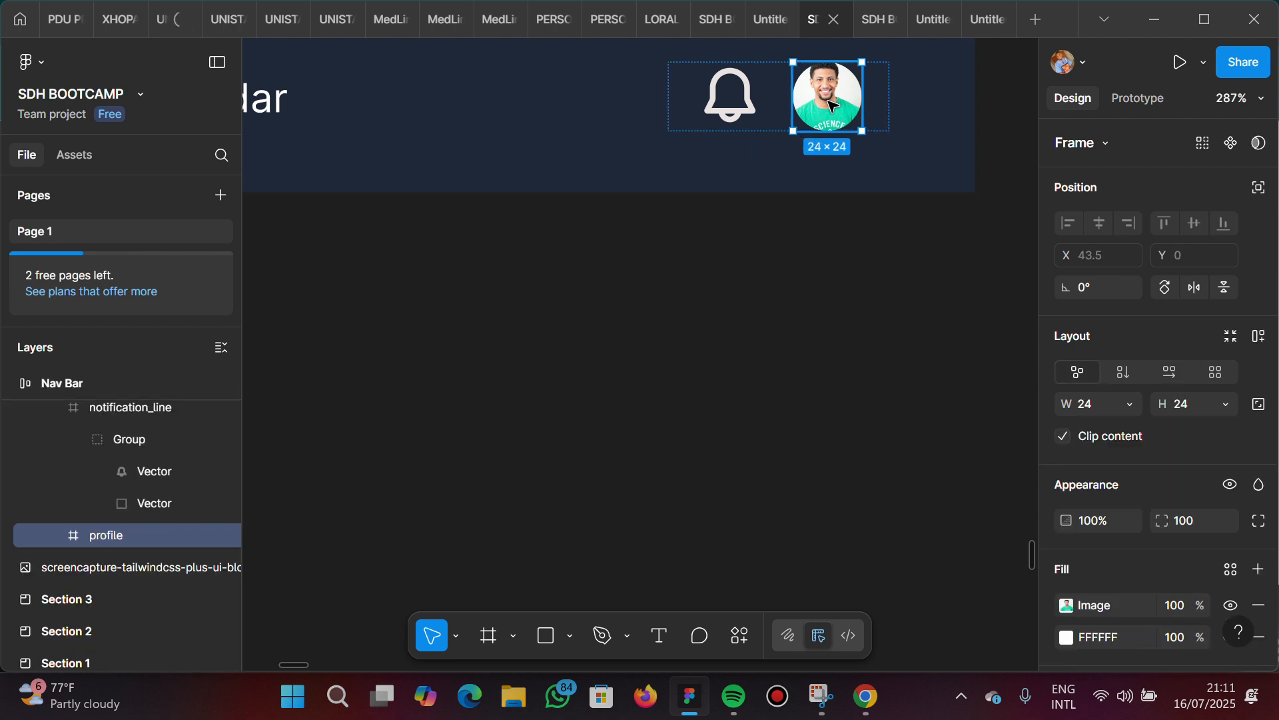
pyautogui.scroll(5, 832, 105)
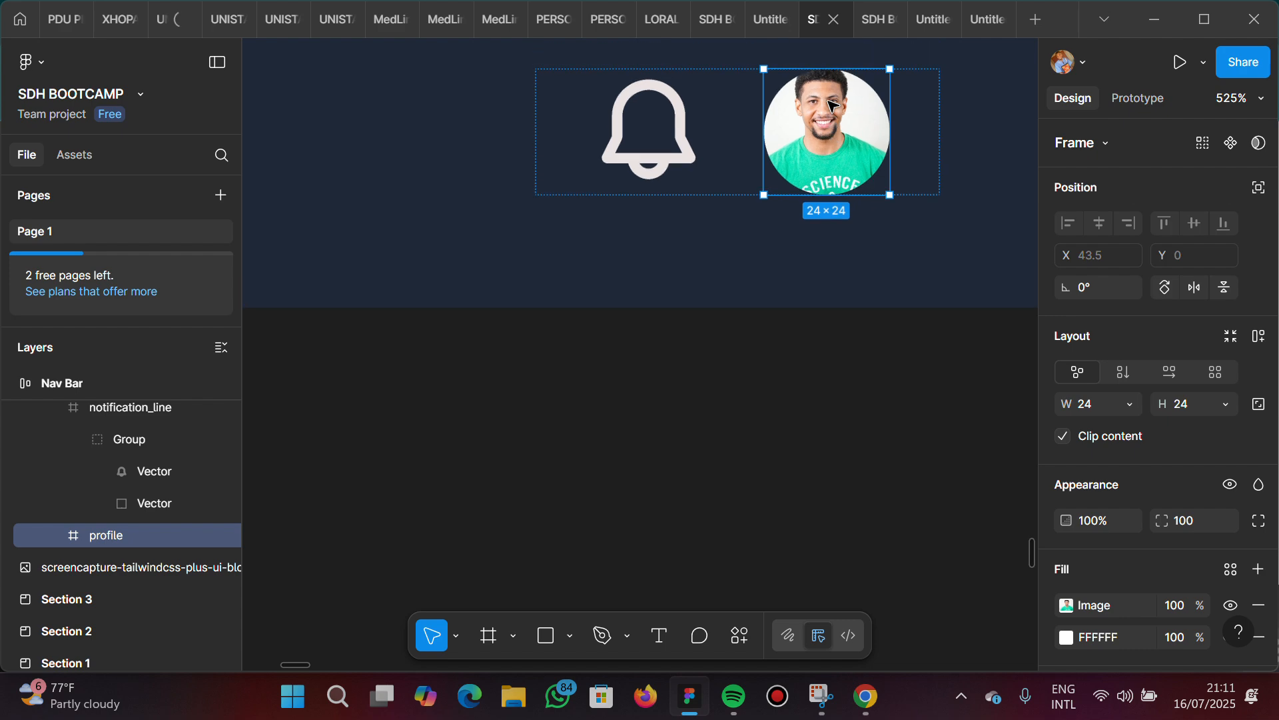
pyautogui.scroll(4, 838, 152)
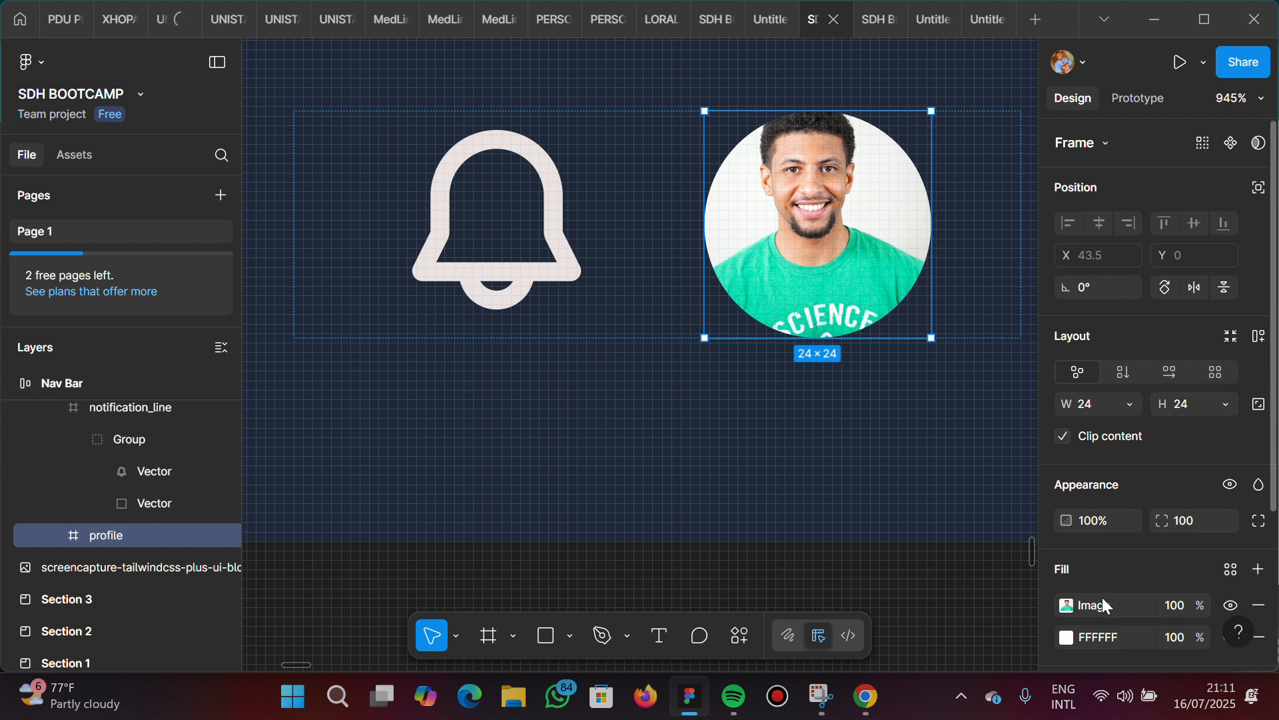
pyautogui.scroll(-3, 1100, 603)
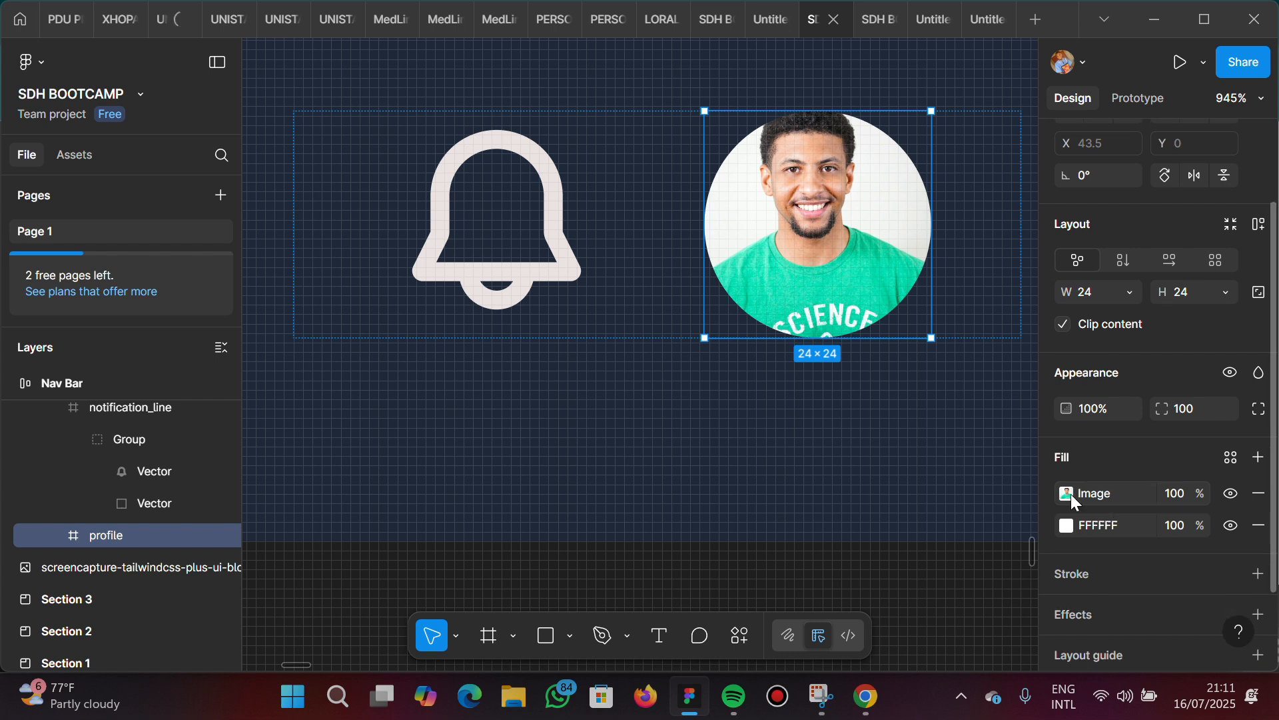
pyautogui.click(1070, 494)
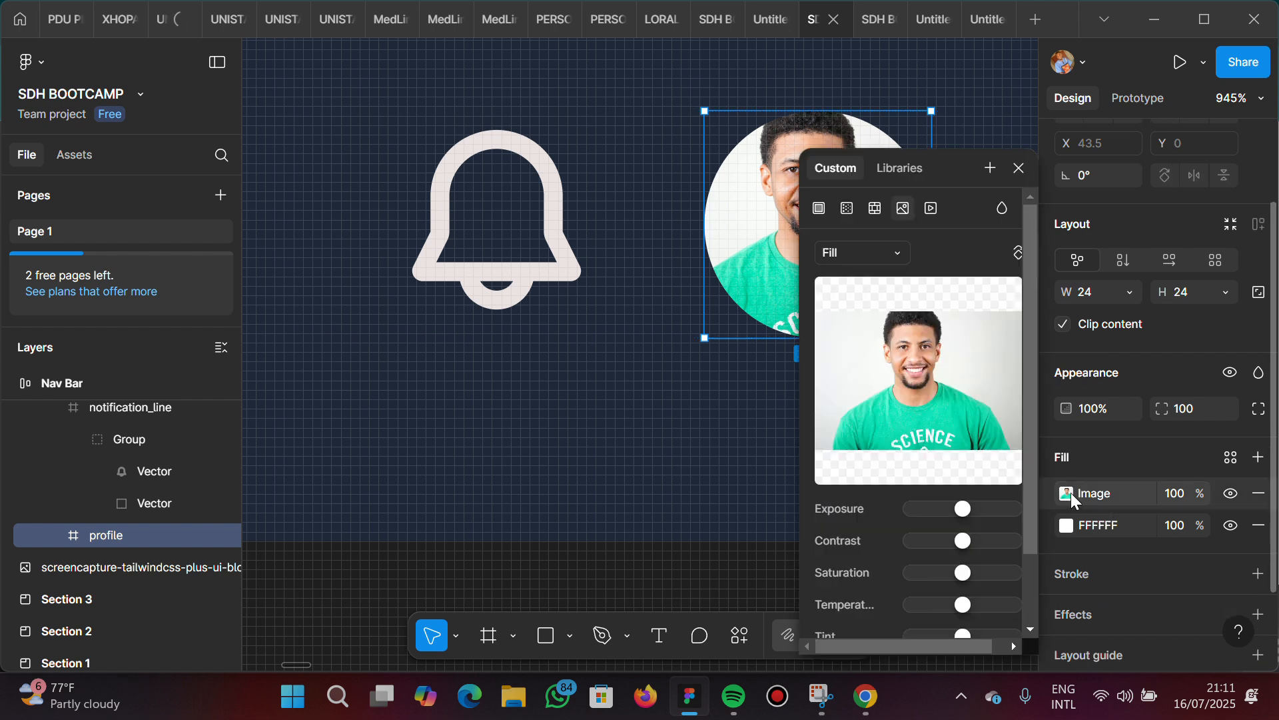
pyautogui.click(1019, 169)
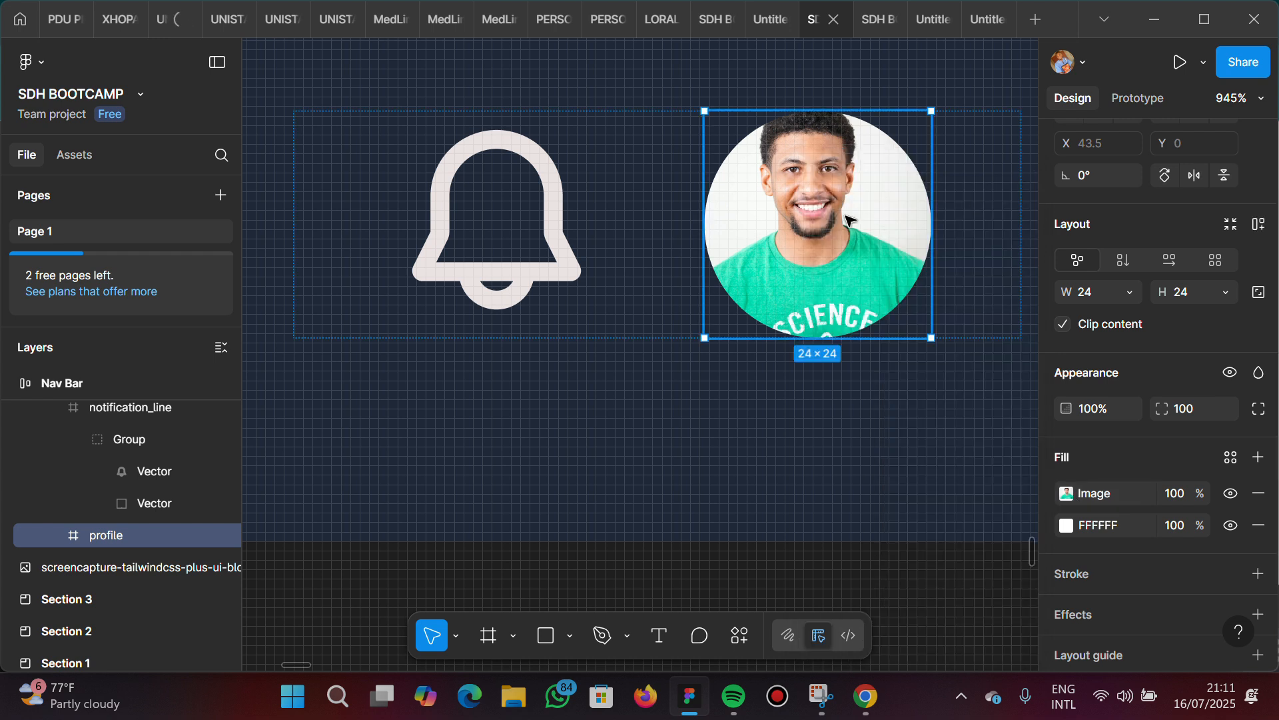
pyautogui.click(1068, 495)
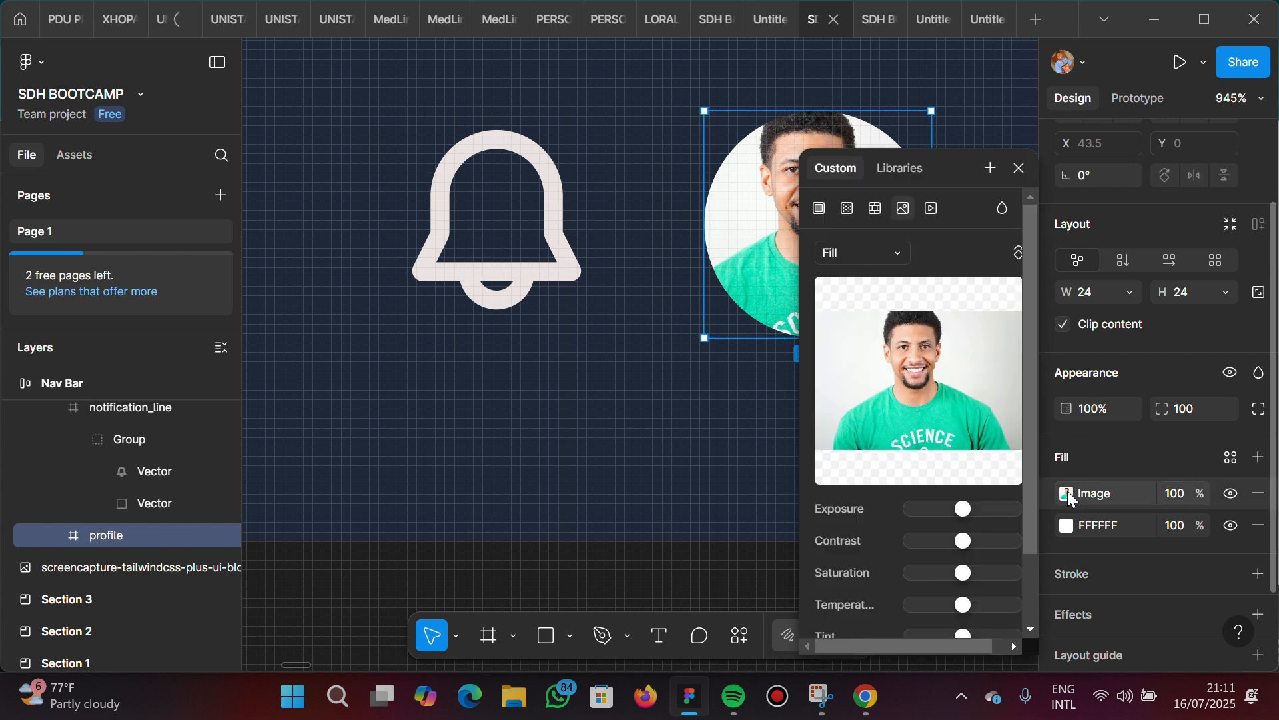
pyautogui.click(889, 257)
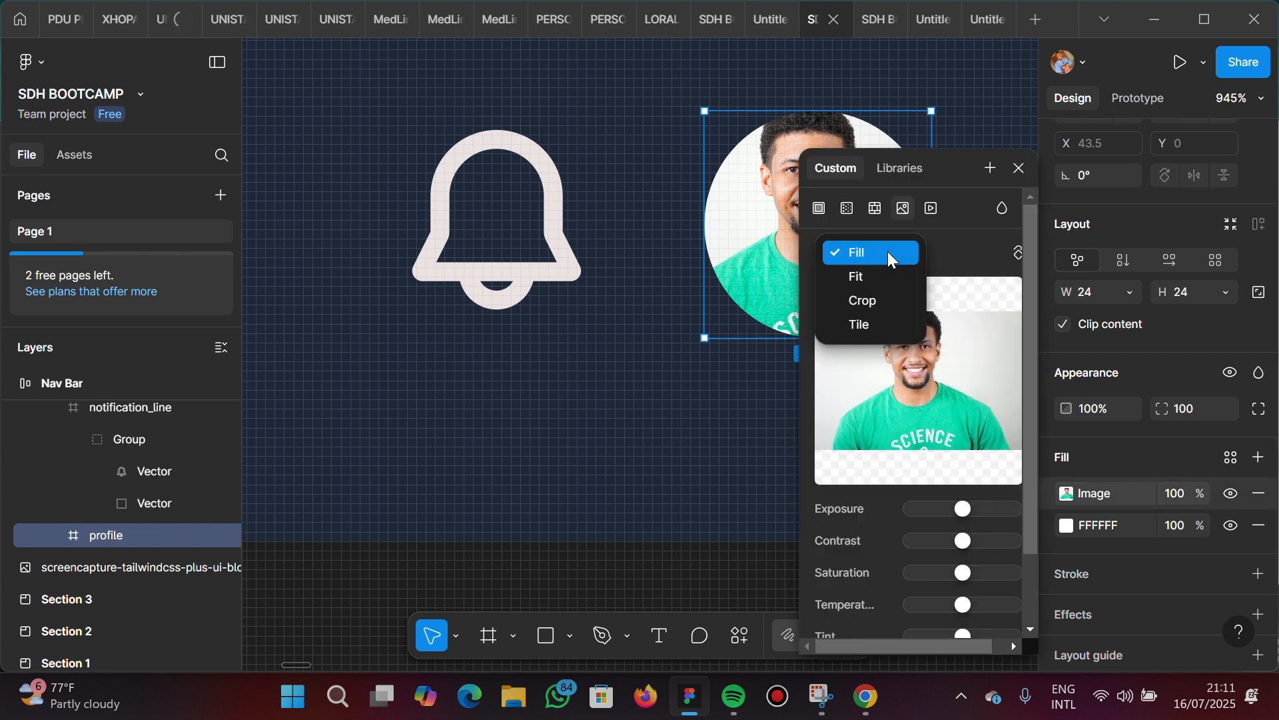
pyautogui.click(896, 303)
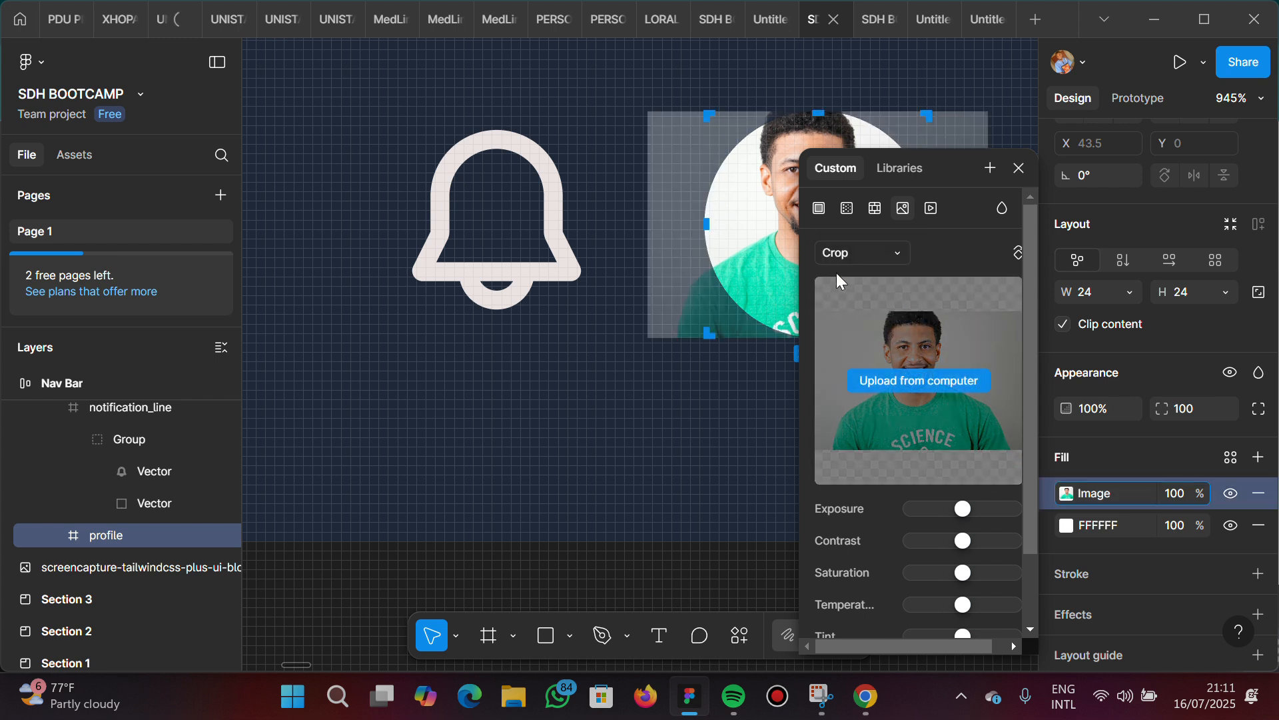
# Shift the cropped portrait slightly to the right and up inside the circular profile frame, and finish cropping
pyautogui.moveTo(765, 234)
pyautogui.mouseDown()
pyautogui.moveTo(771, 251)
pyautogui.moveTo(774, 232)
pyautogui.mouseUp()
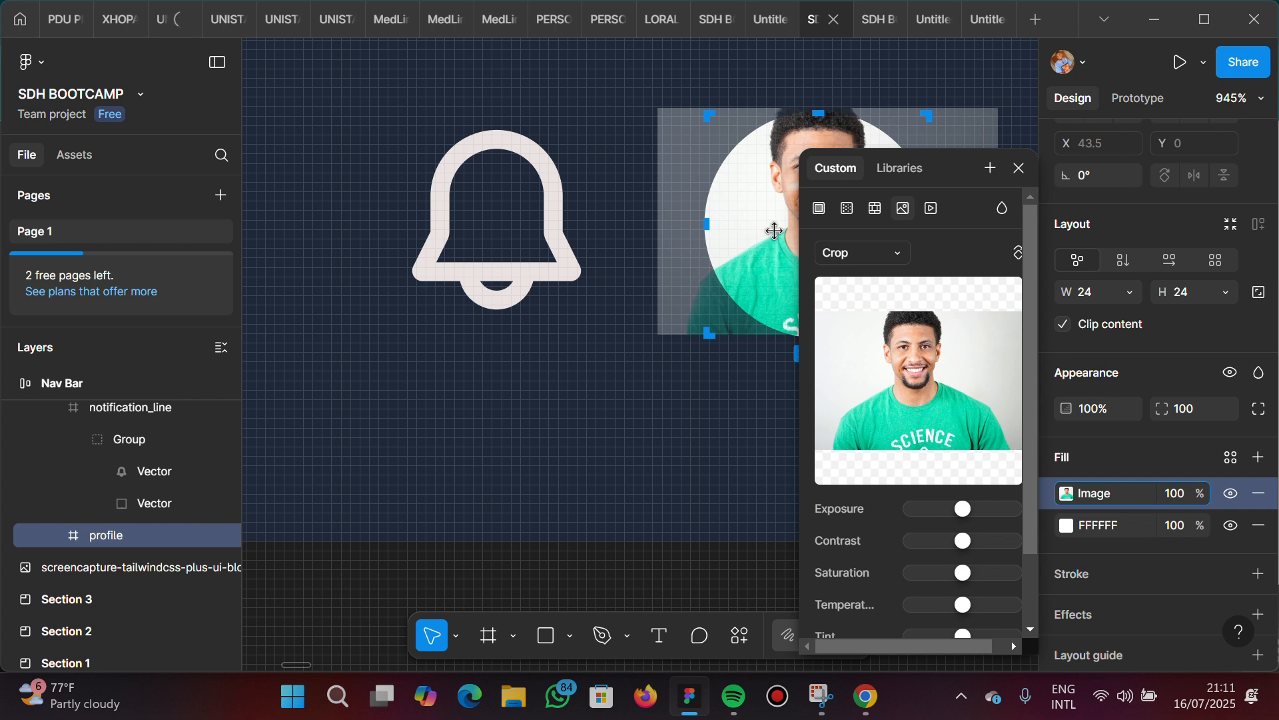
pyautogui.click(635, 192)
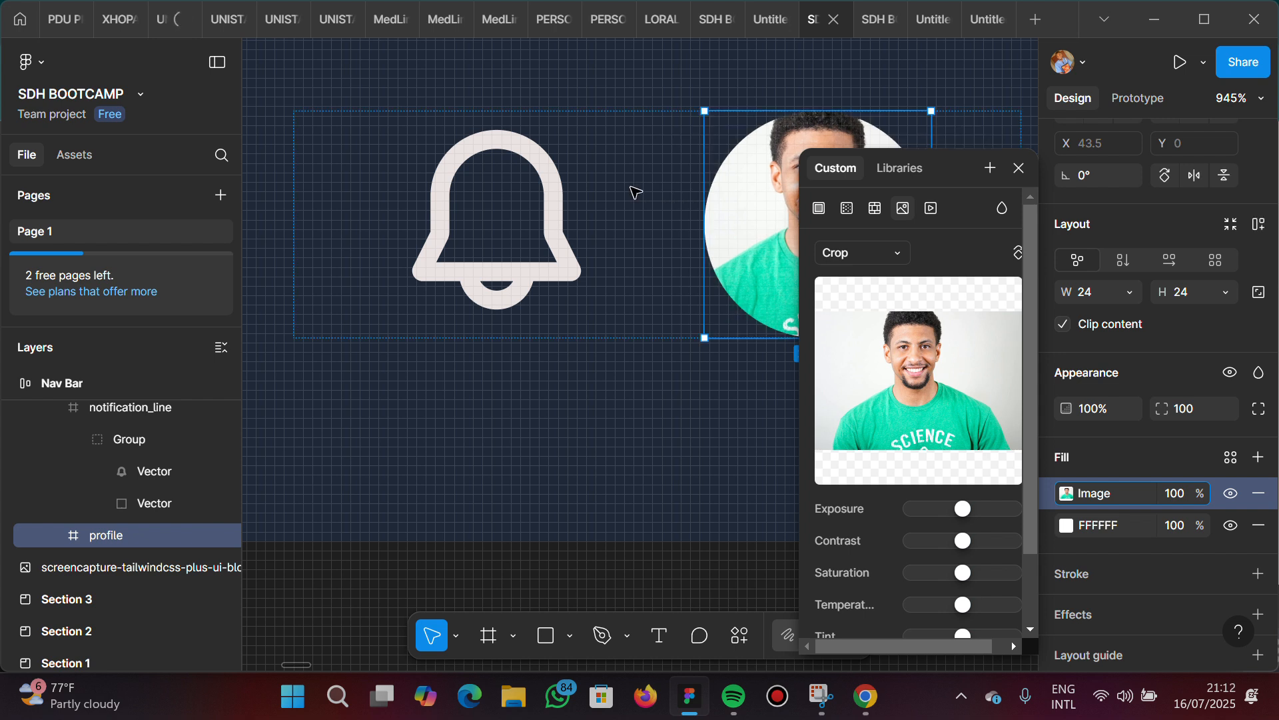
pyautogui.click(663, 332)
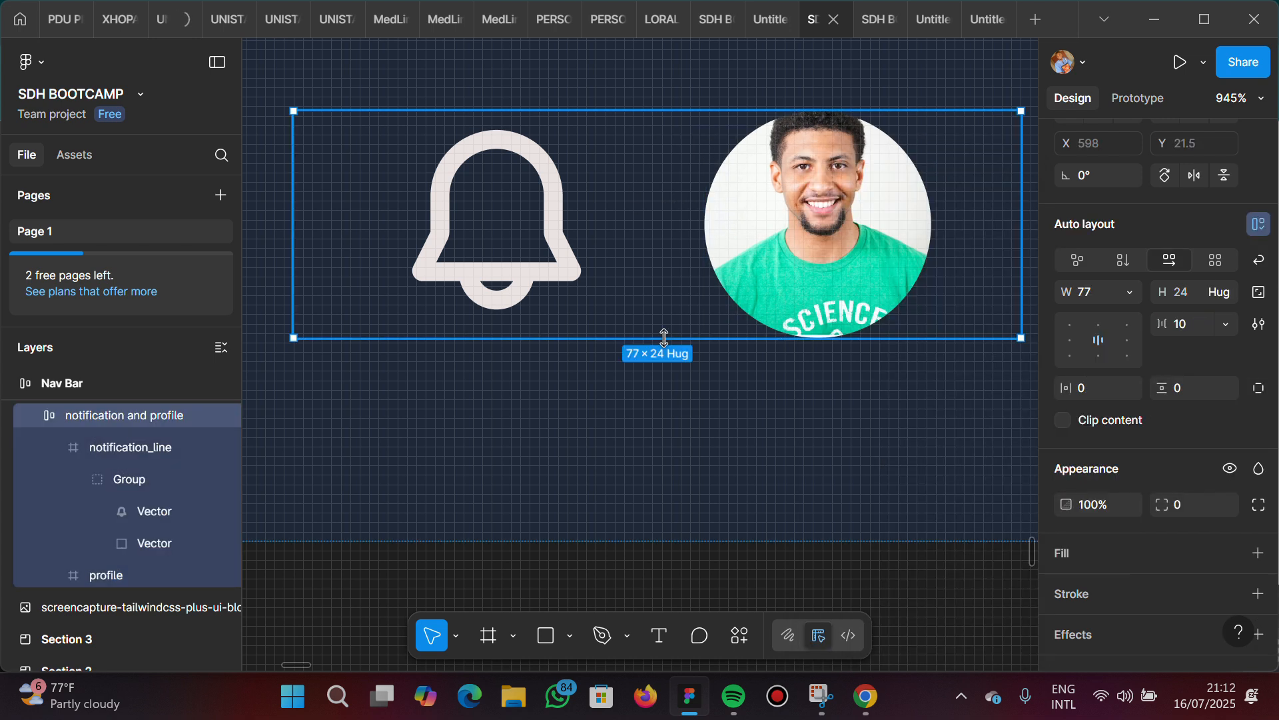
# Narrow the whole Nav Bar frame by its right edge to a fixed width of about 657
pyautogui.click(680, 431)
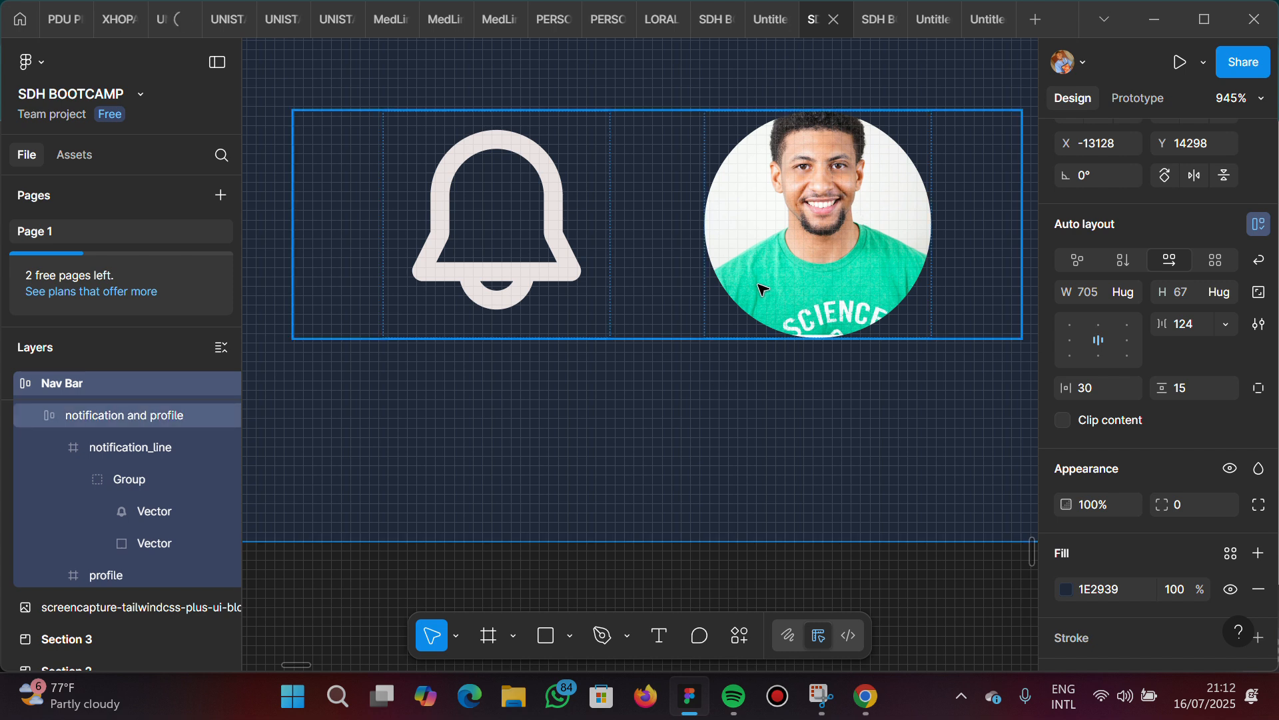
pyautogui.scroll(-3, 760, 288)
pyautogui.scroll(-5, 763, 289)
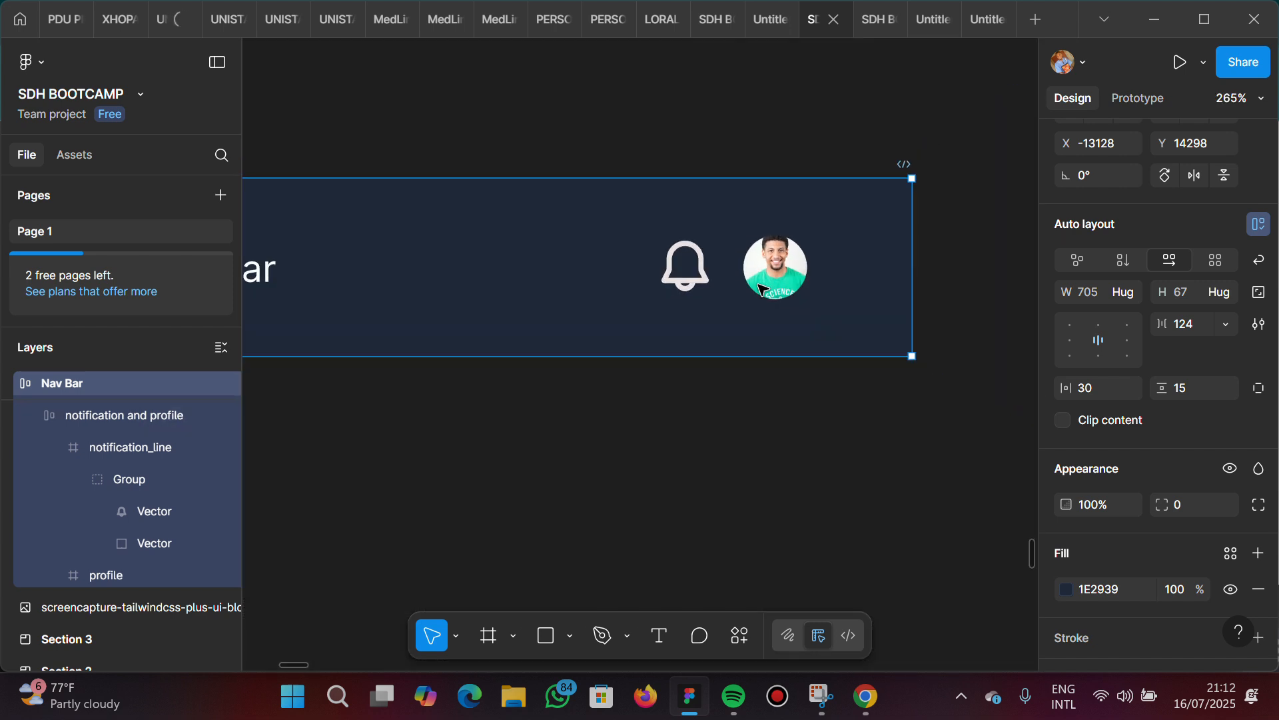
pyautogui.hscroll(-5, 763, 289)
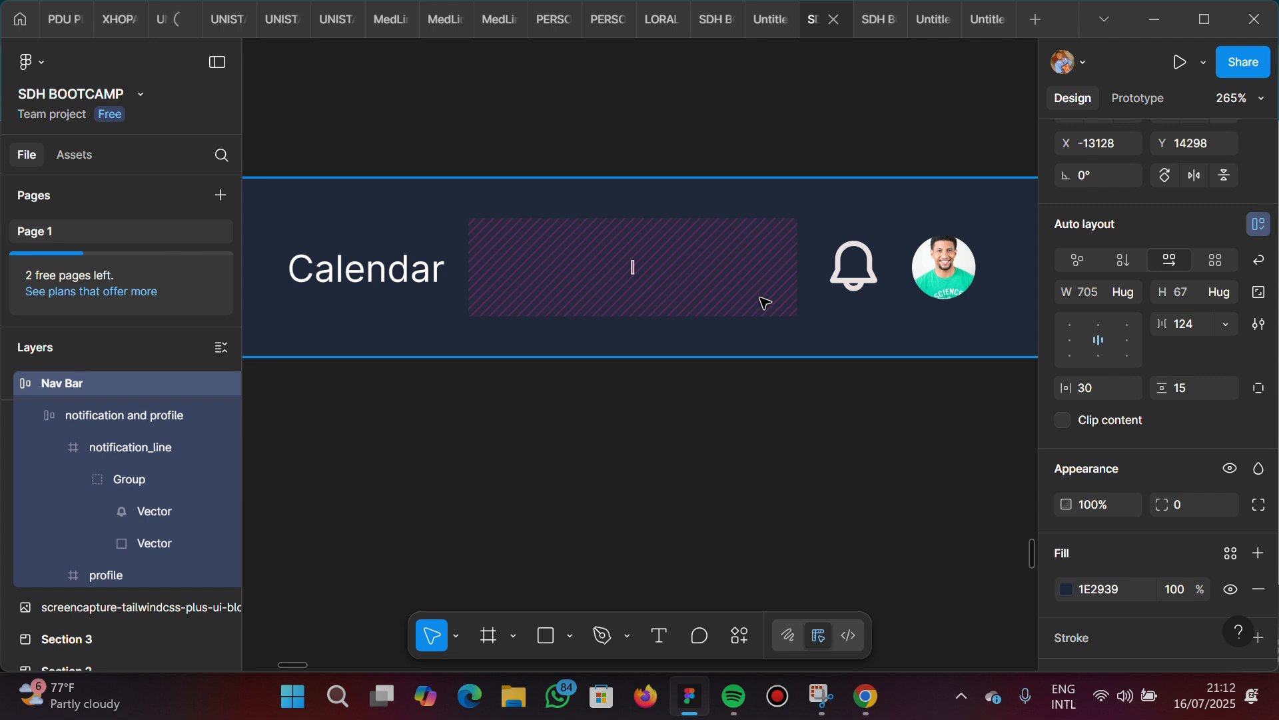
pyautogui.scroll(-2, 764, 304)
pyautogui.hscroll(-2, 594, 389)
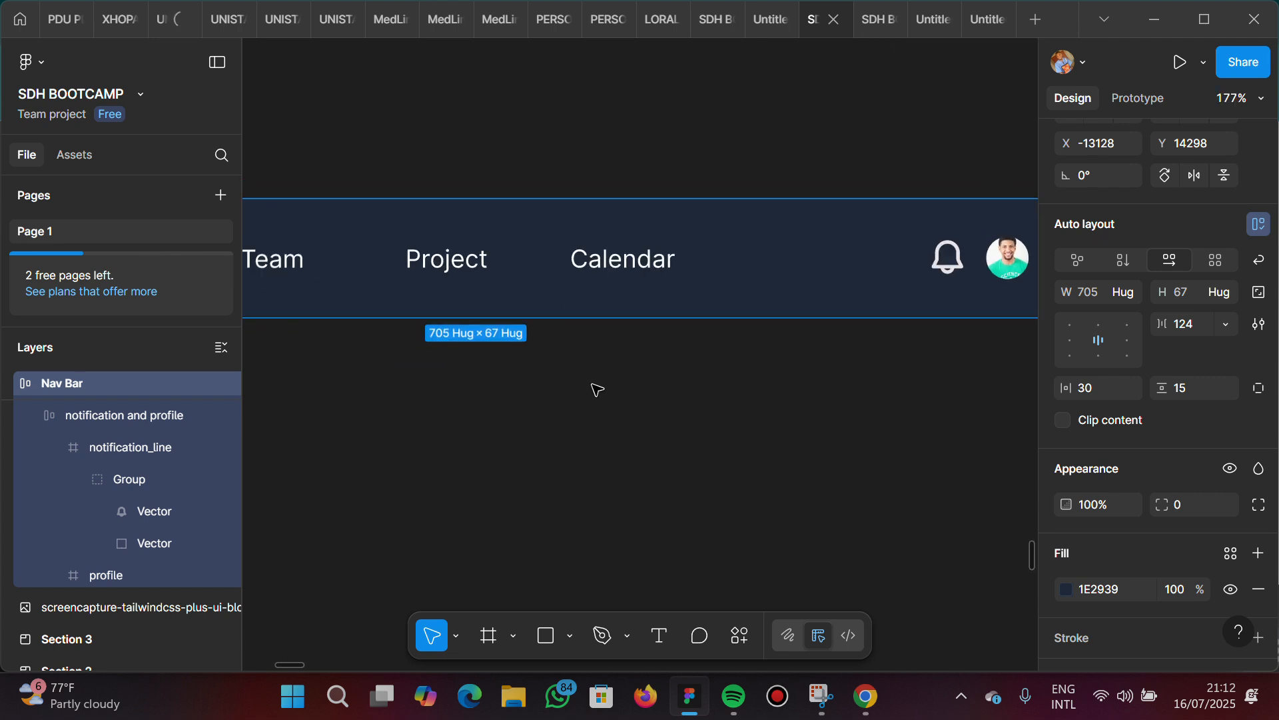
pyautogui.scroll(-5, 597, 389)
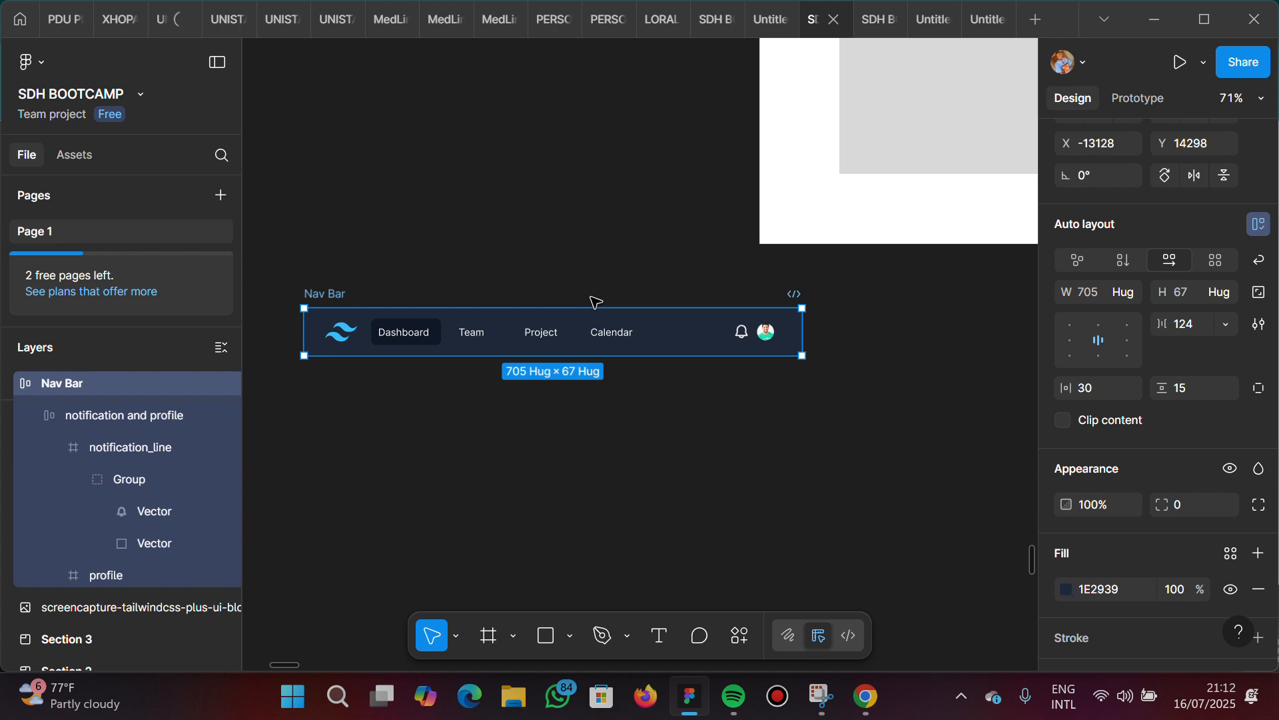
pyautogui.scroll(1, 595, 301)
pyautogui.hscroll(-1, 595, 301)
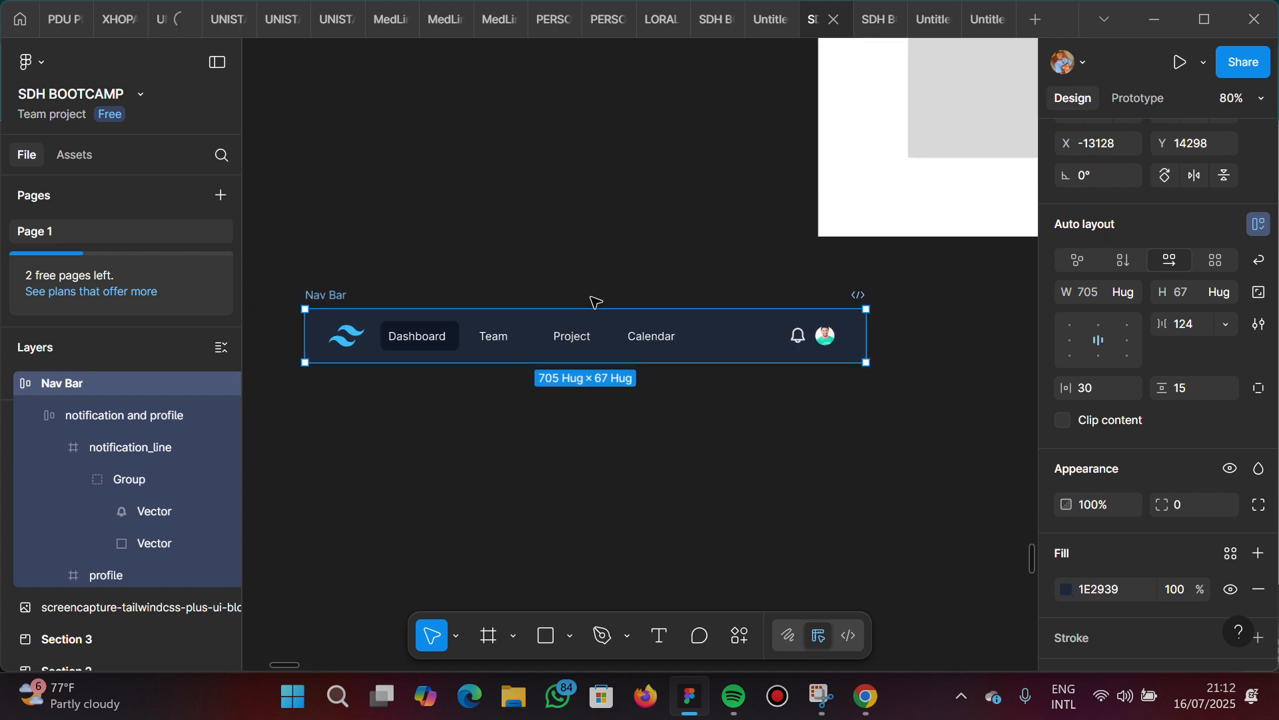
pyautogui.scroll(2, 595, 301)
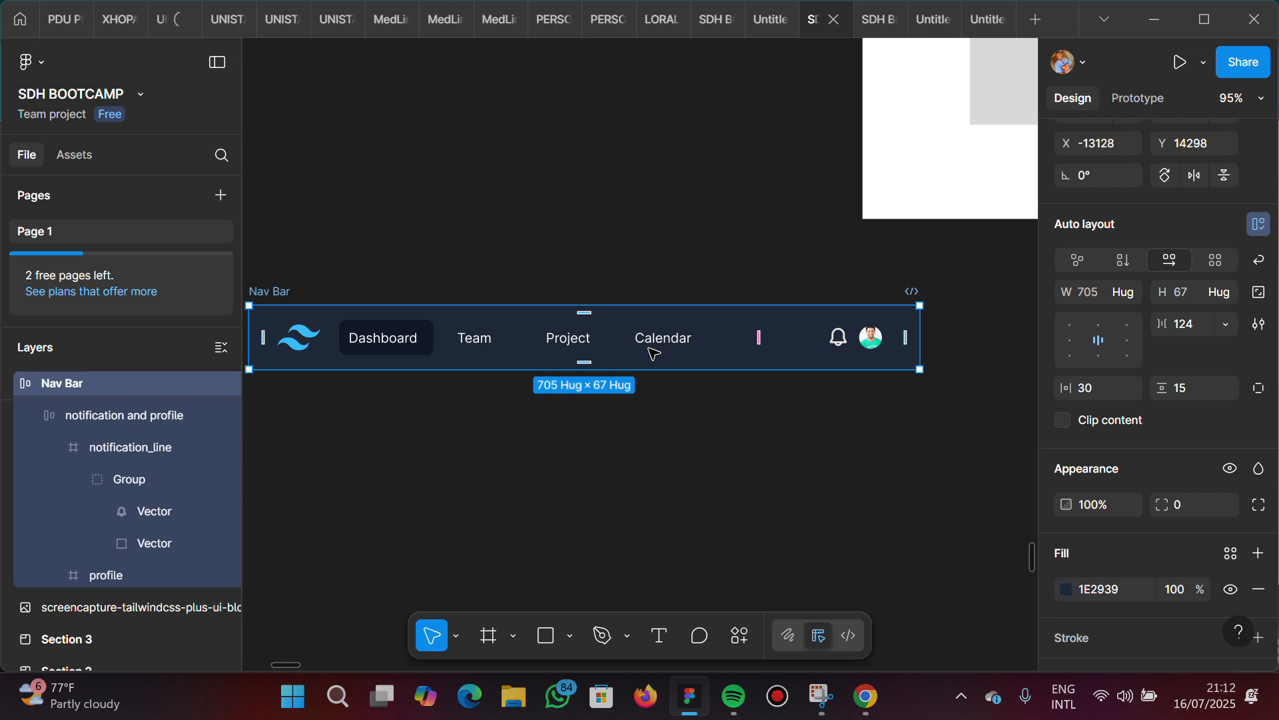
pyautogui.scroll(-1, 652, 351)
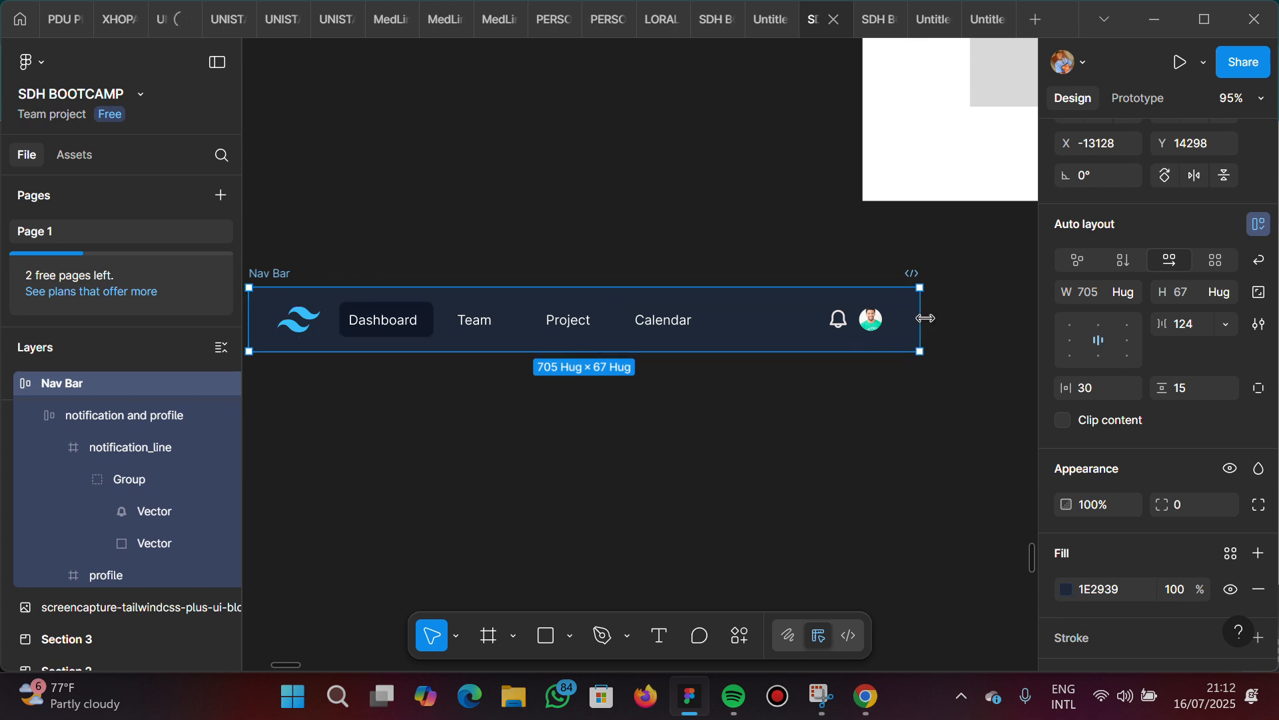
pyautogui.moveTo(779, 326); pyautogui.dragTo(875, 340)
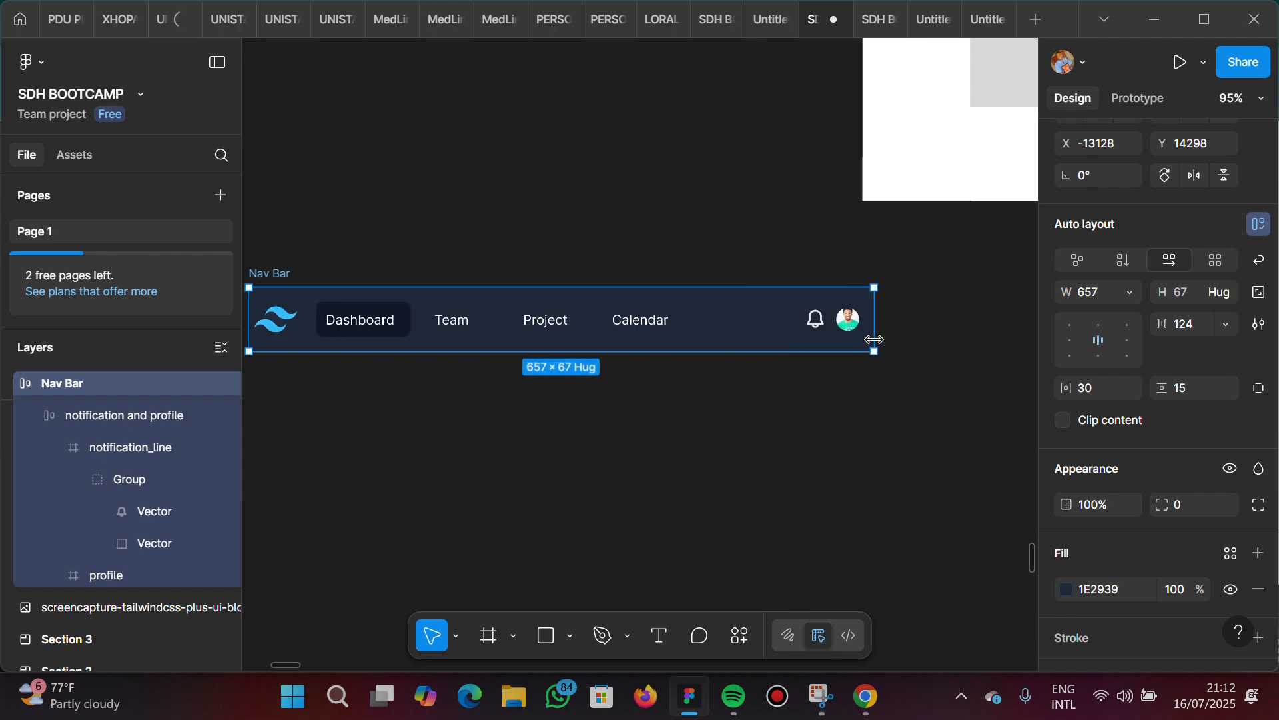
# Try widening the Nav Bar to about 680 and left-aligning its contents, reverting to the narrower width and centred alignment
pyautogui.hscroll(-2, 875, 340)
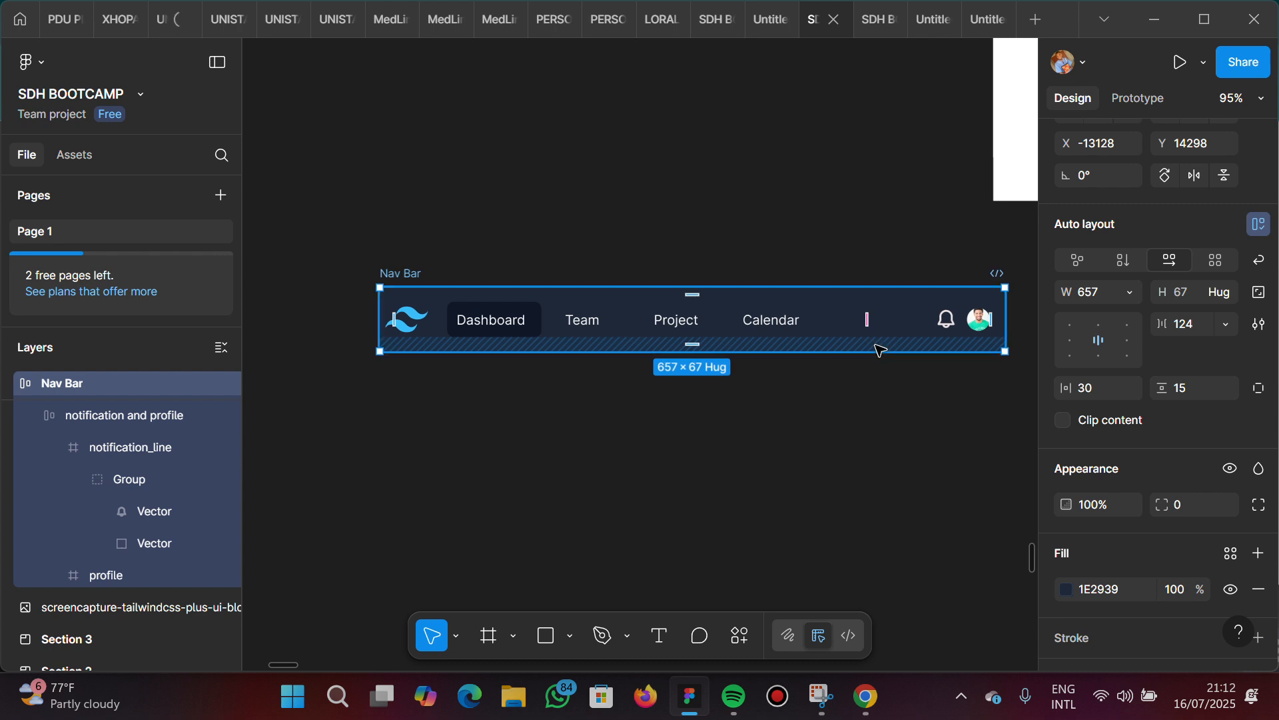
pyautogui.scroll(-1, 880, 361)
pyautogui.scroll(-2, 885, 367)
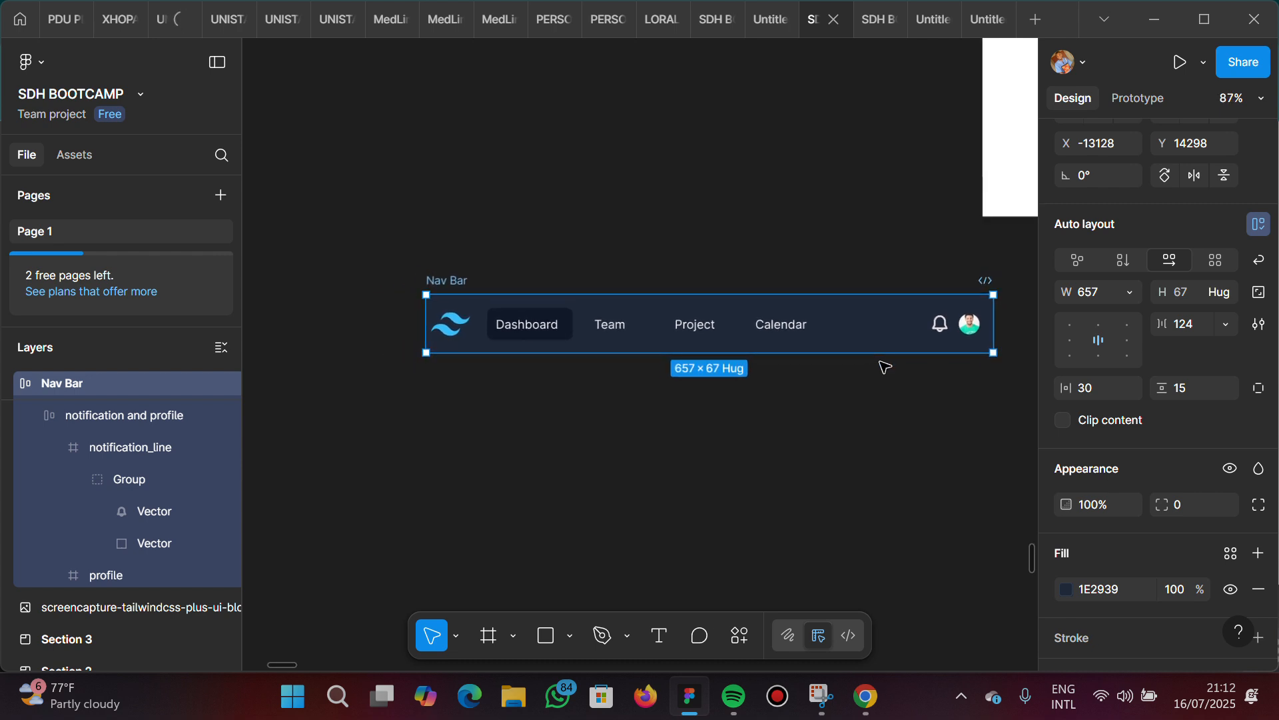
pyautogui.hscroll(2, 885, 367)
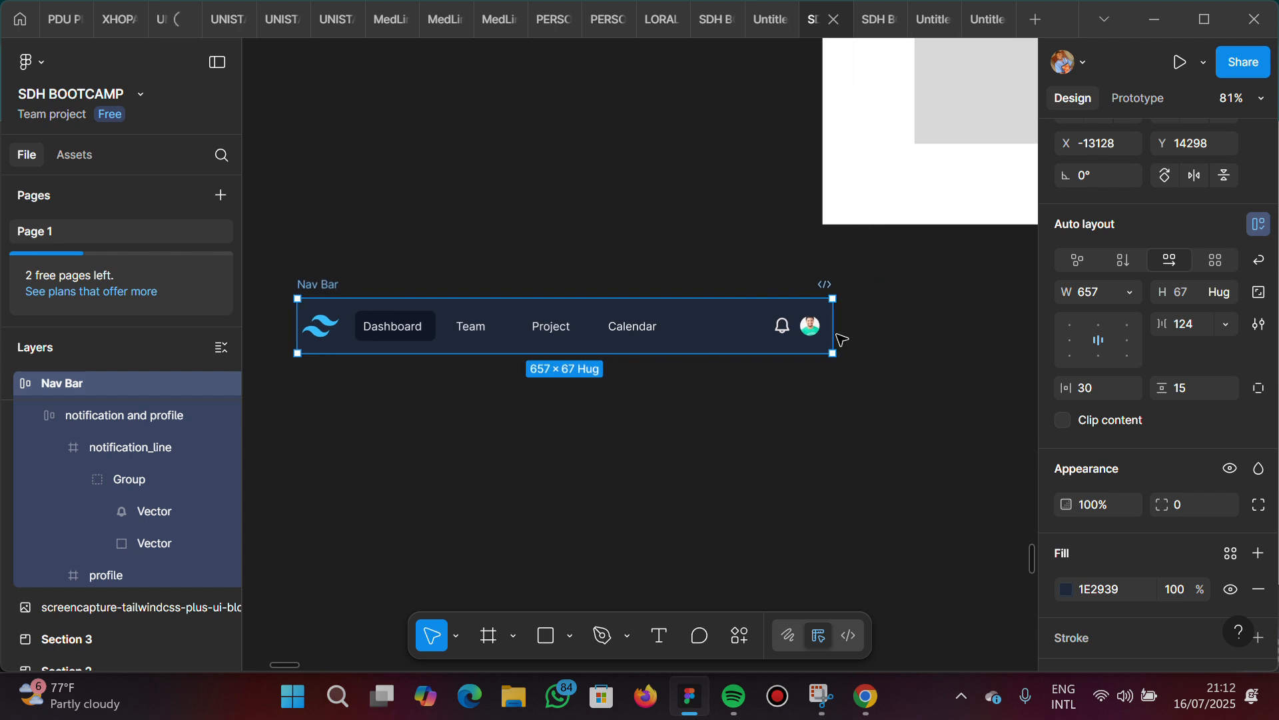
pyautogui.moveTo(833, 343); pyautogui.dragTo(761, 374)
pyautogui.moveTo(850, 371); pyautogui.dragTo(804, 372)
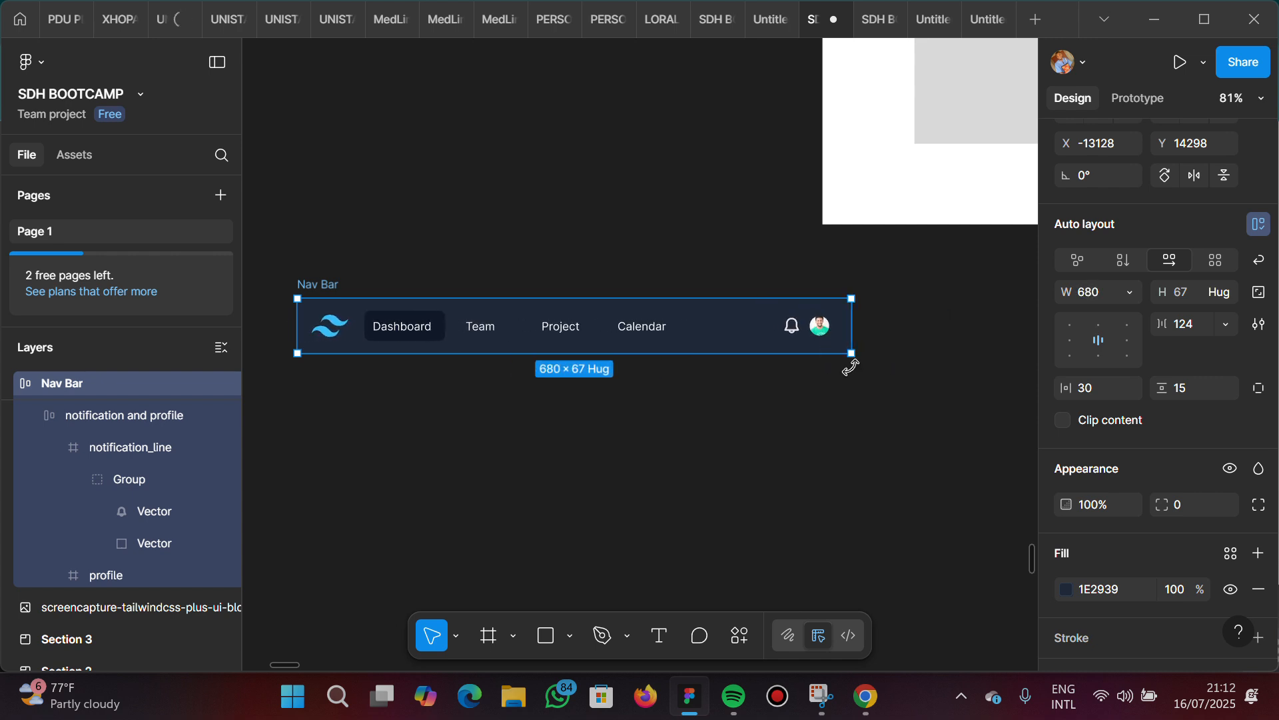
pyautogui.hotkey('ctrl', 'z')
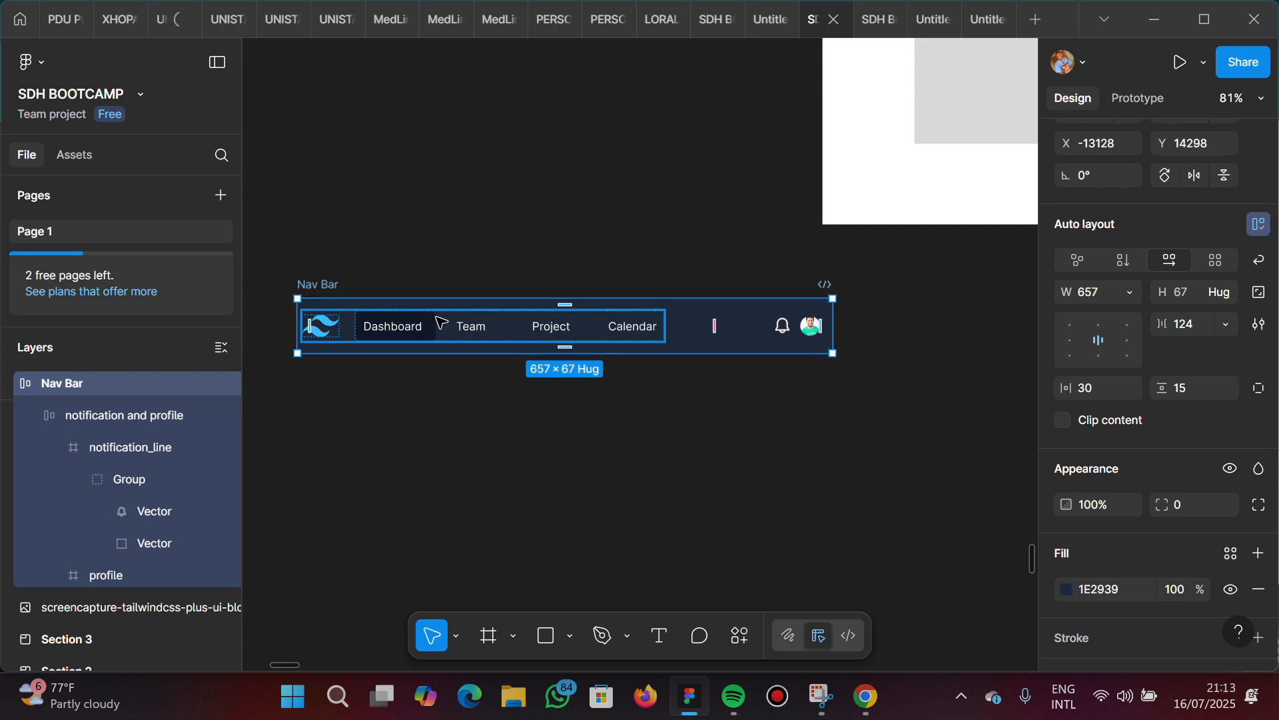
pyautogui.click(1070, 341)
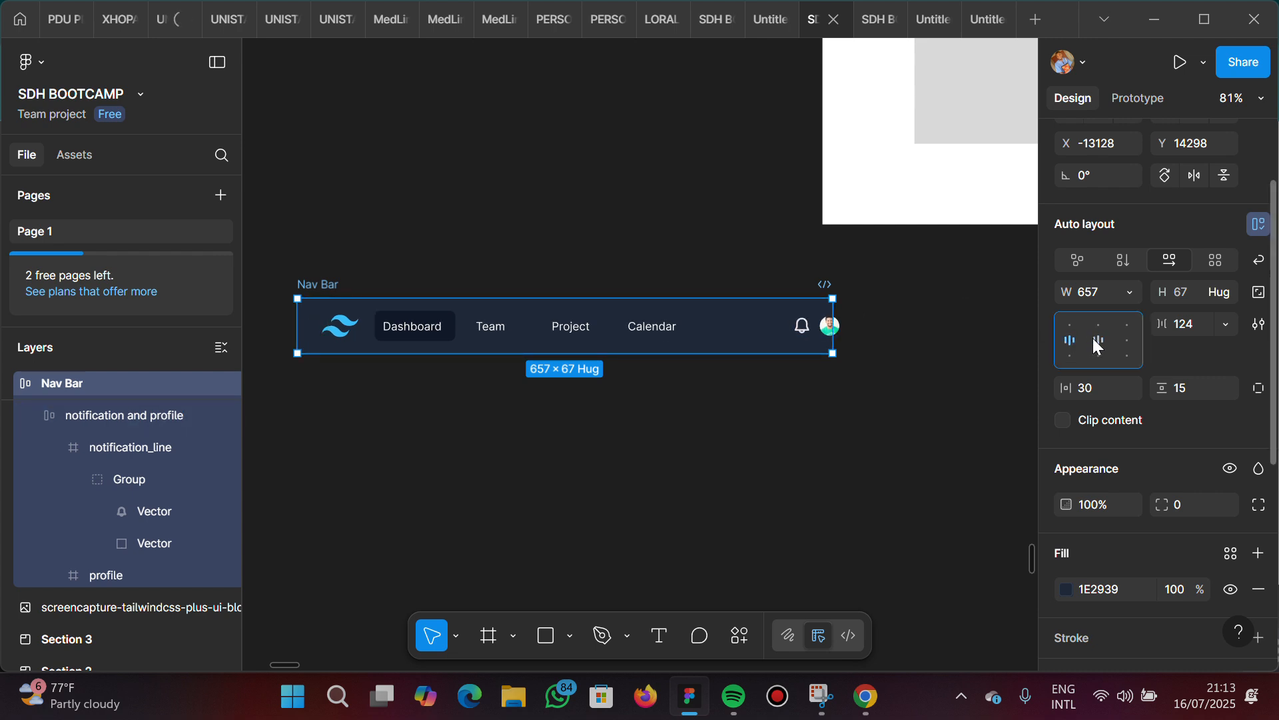
pyautogui.click(1098, 345)
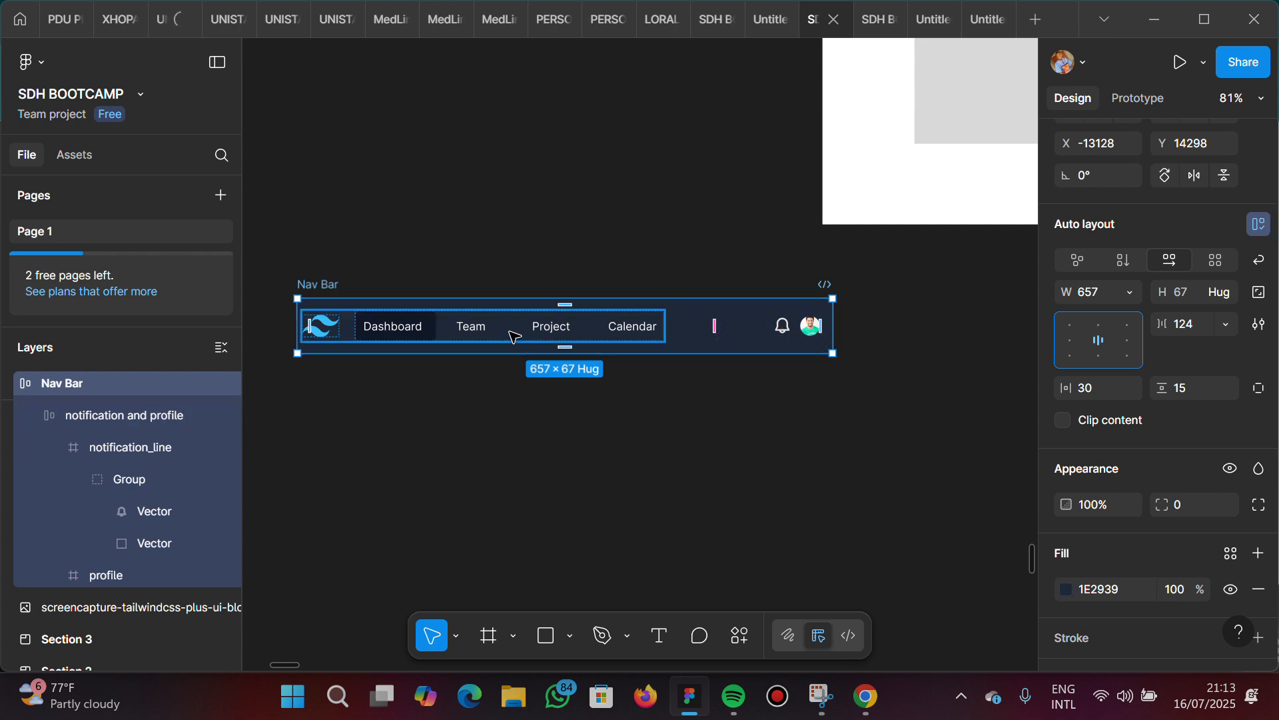
# Set the width of the "logo and nav link" frame to Fill container within the Nav Bar
pyautogui.click(515, 336)
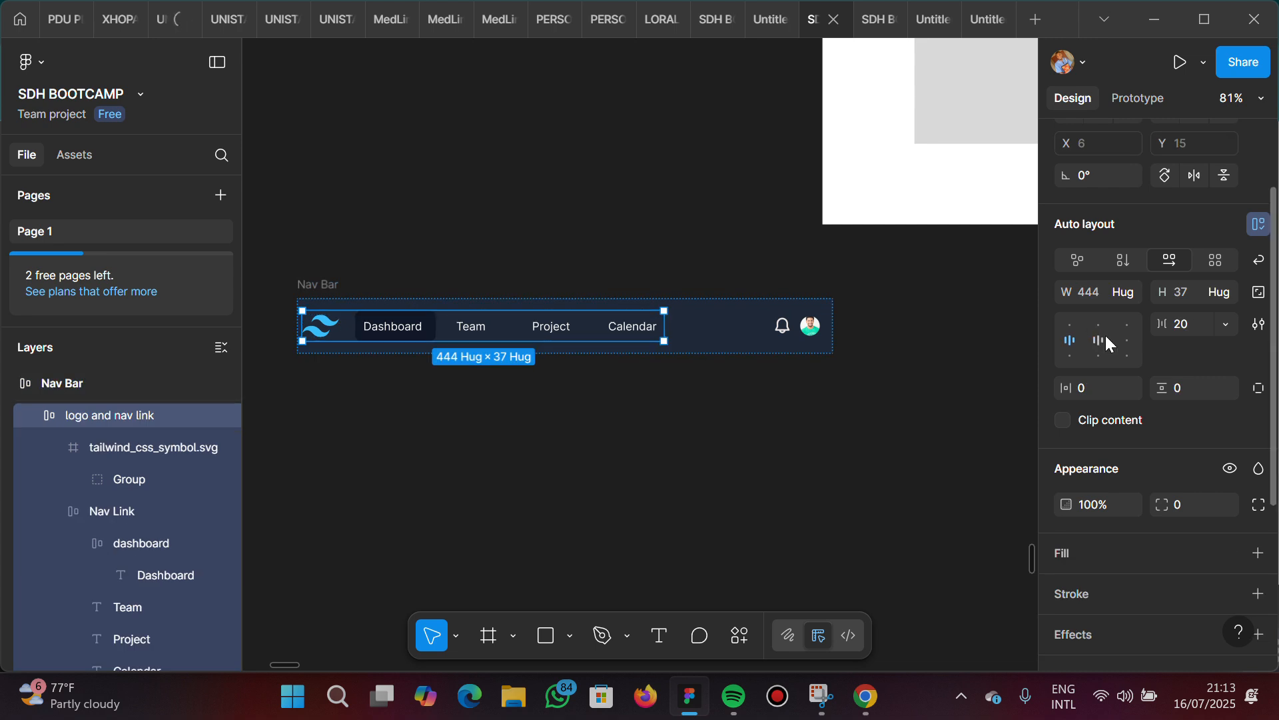
pyautogui.click(1122, 291)
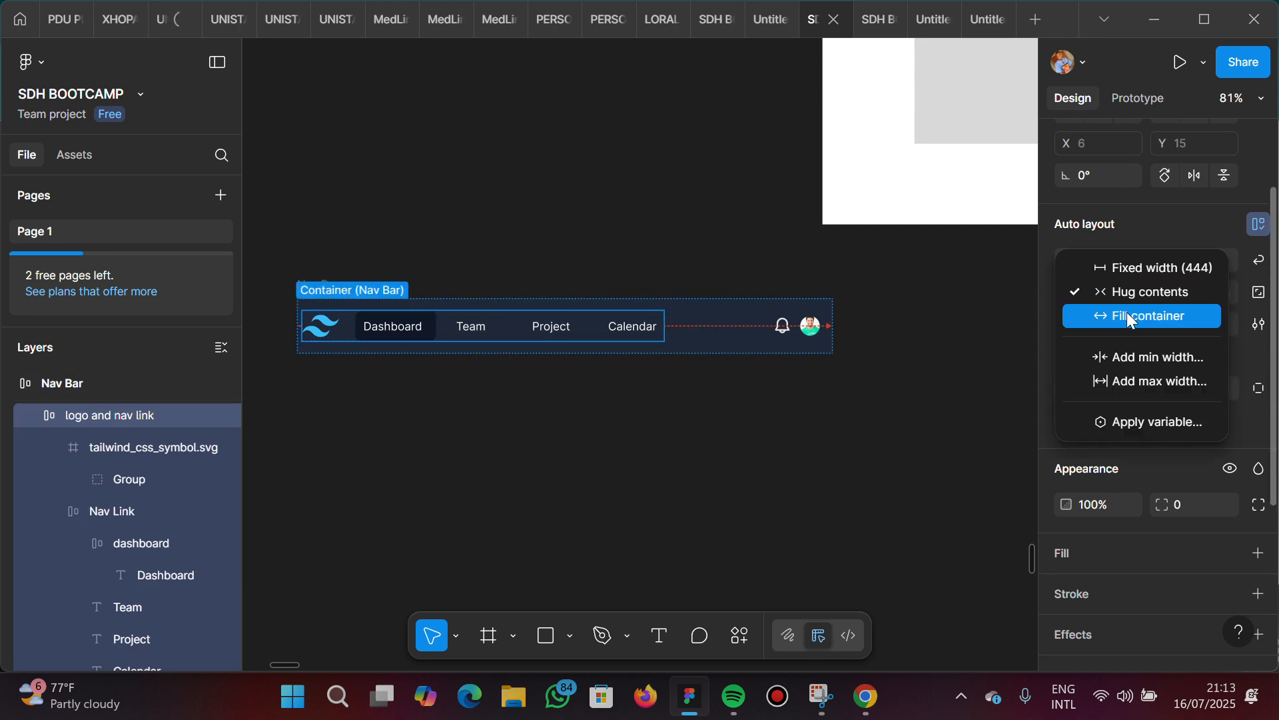
pyautogui.click(1126, 312)
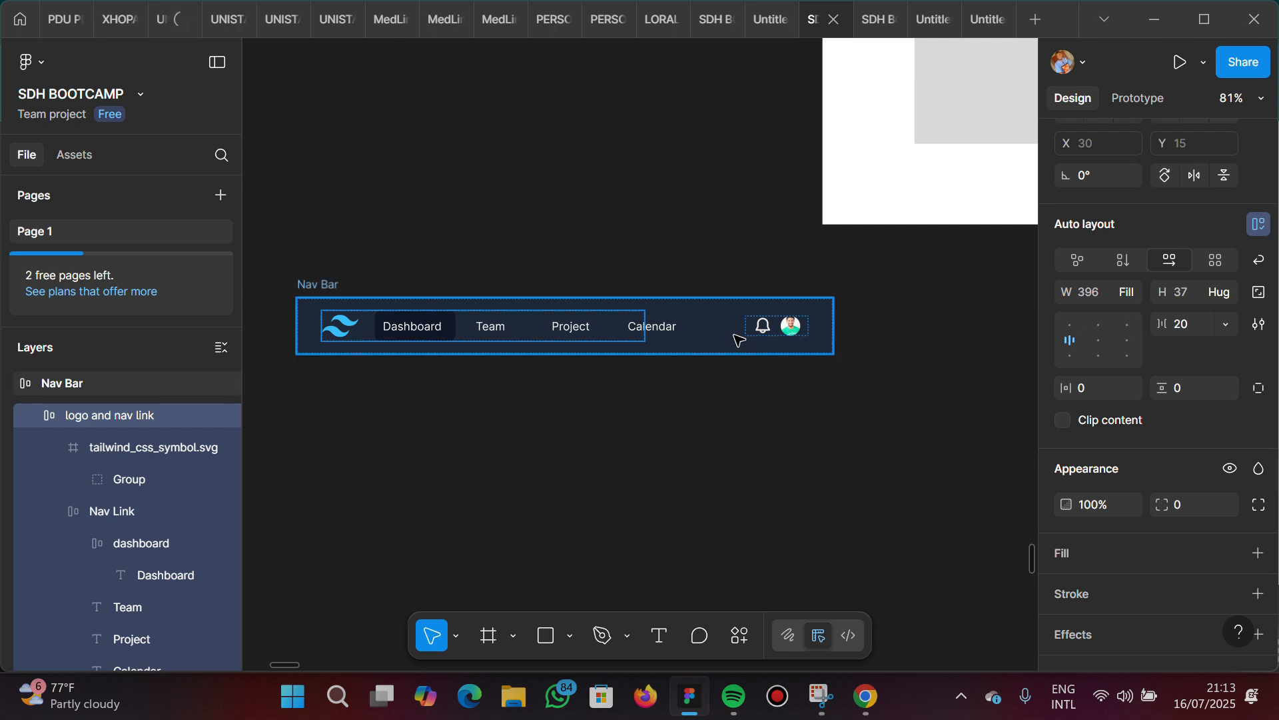
# Set the width of the Nav Link frame holding the four menu items to Hug contents
pyautogui.click(660, 329)
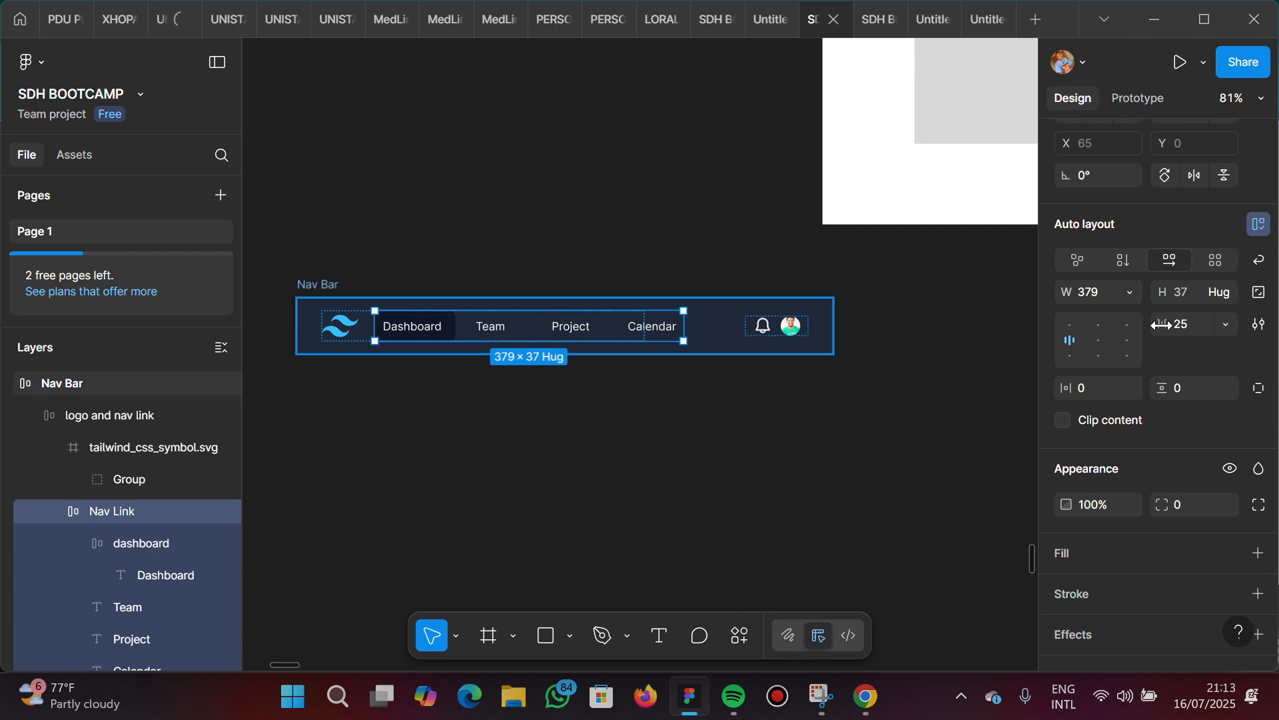
pyautogui.click(1131, 297)
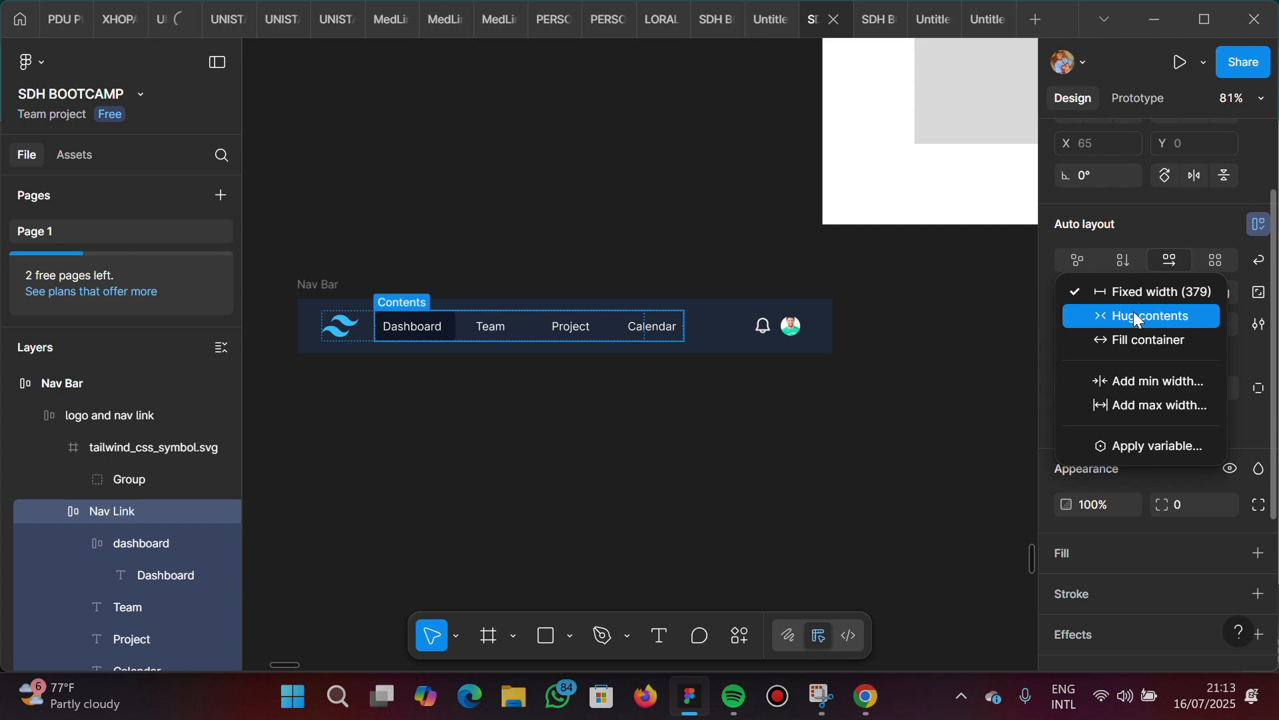
pyautogui.click(1133, 312)
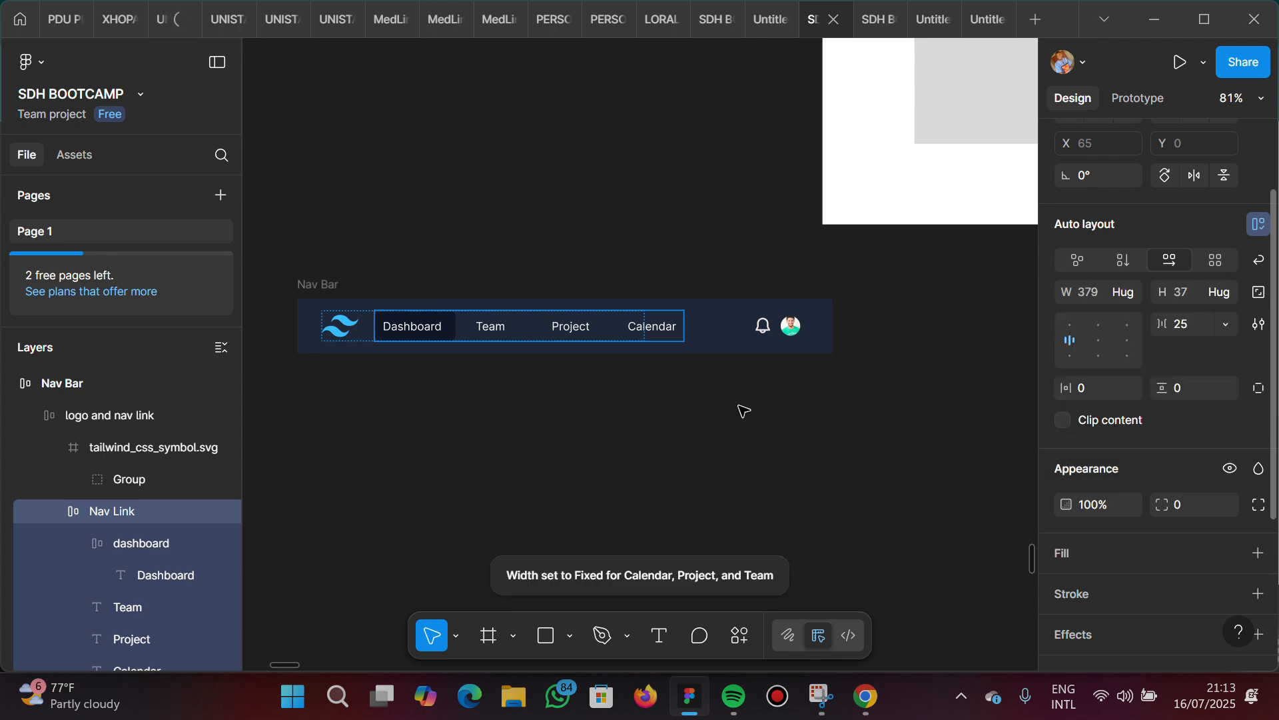
# Widen the whole Nav Bar frame by its right edge to a fixed width of about 724
pyautogui.click(331, 294)
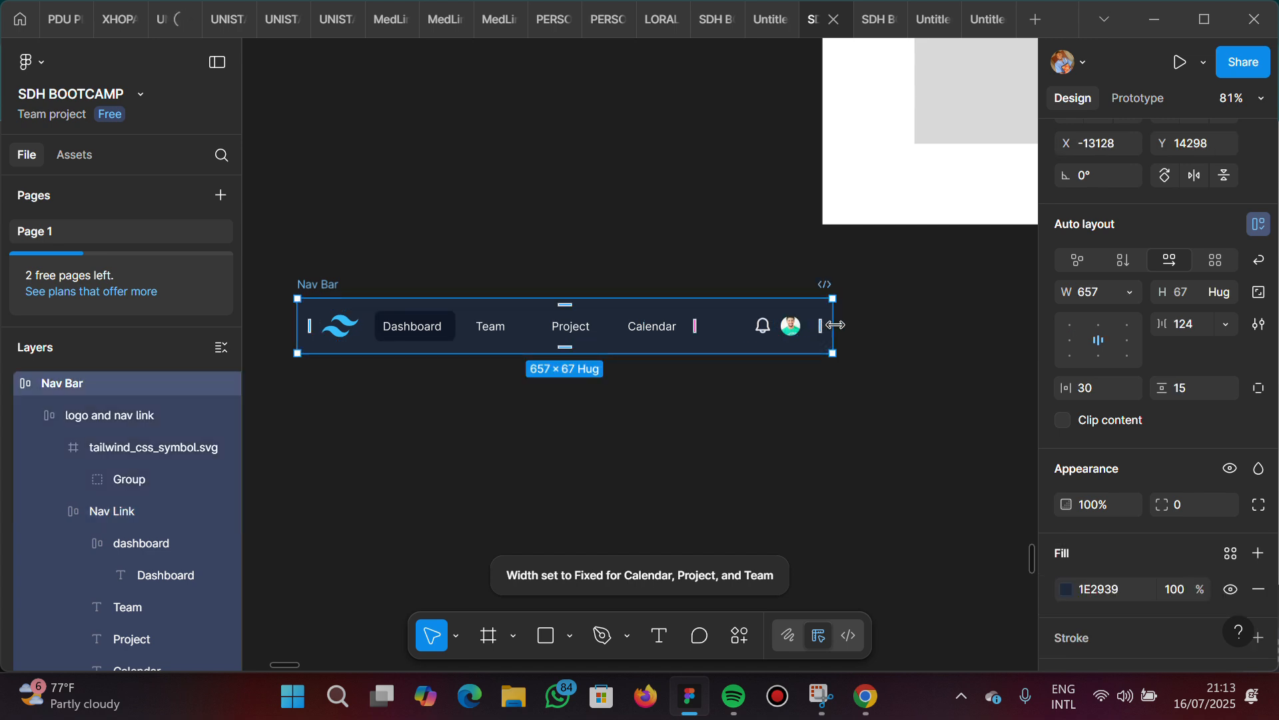
pyautogui.moveTo(783, 332); pyautogui.dragTo(932, 321)
pyautogui.moveTo(715, 367); pyautogui.dragTo(887, 378)
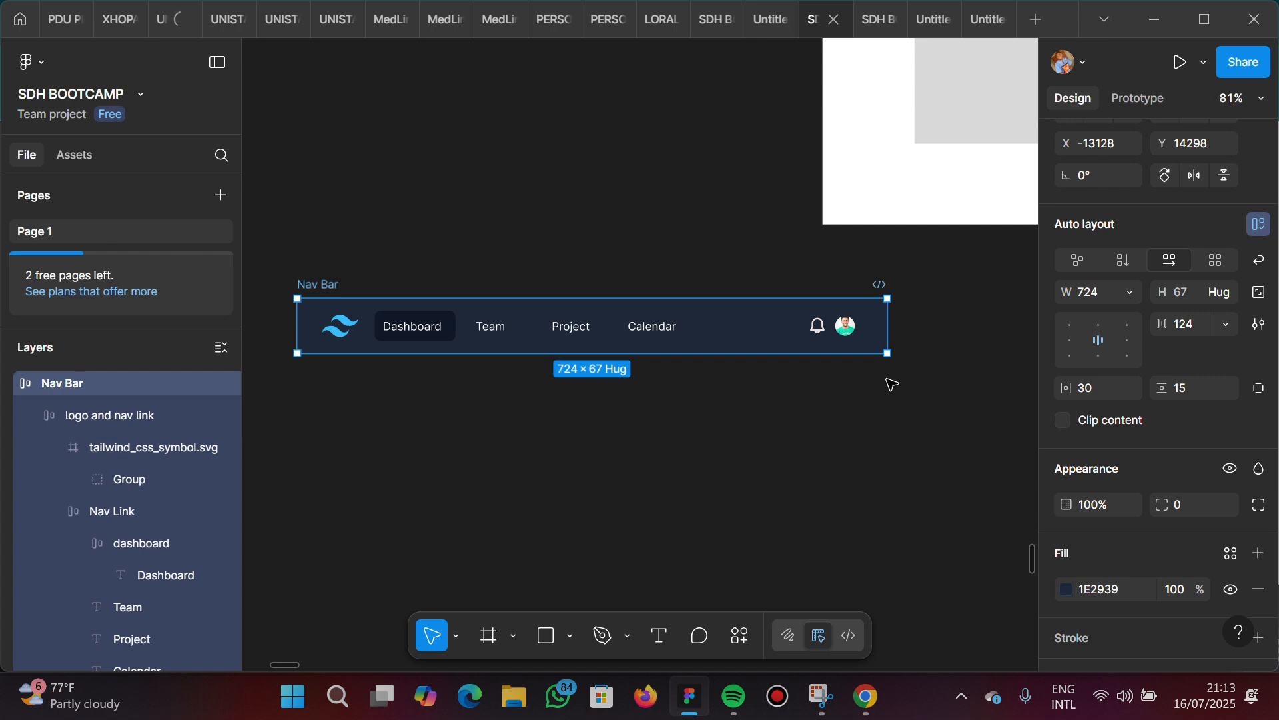
pyautogui.click(477, 331)
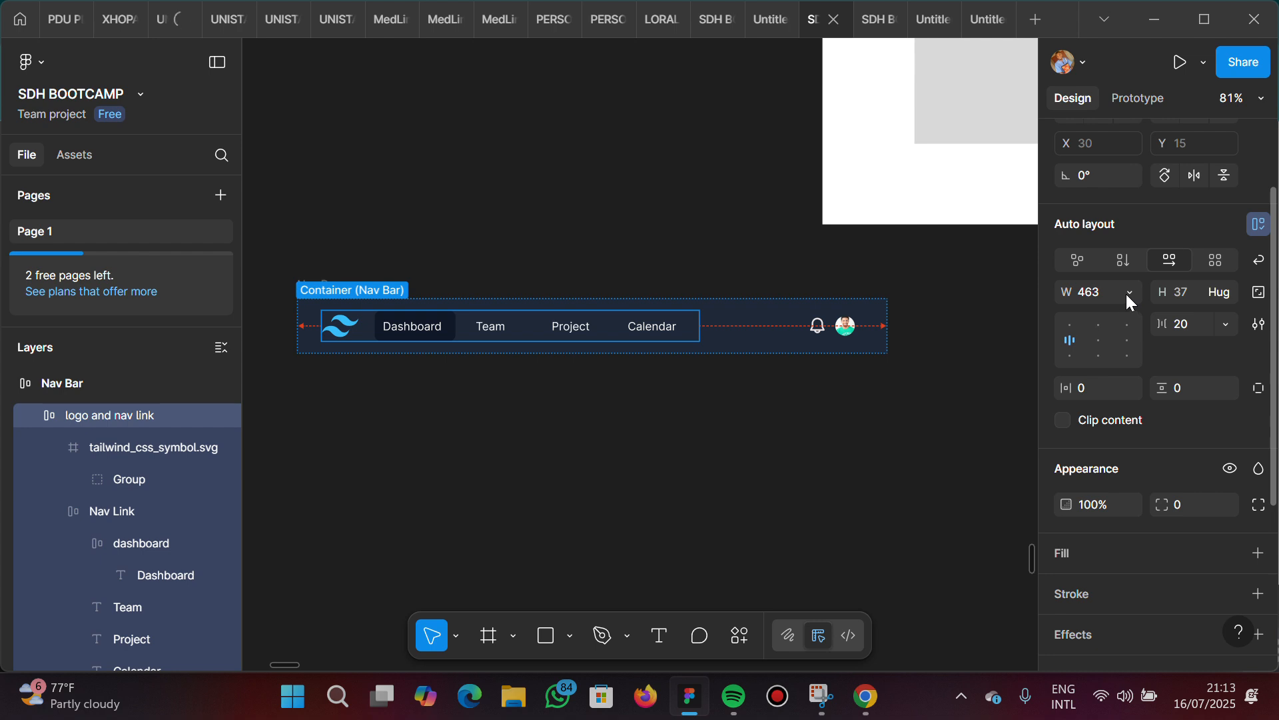
pyautogui.click(323, 291)
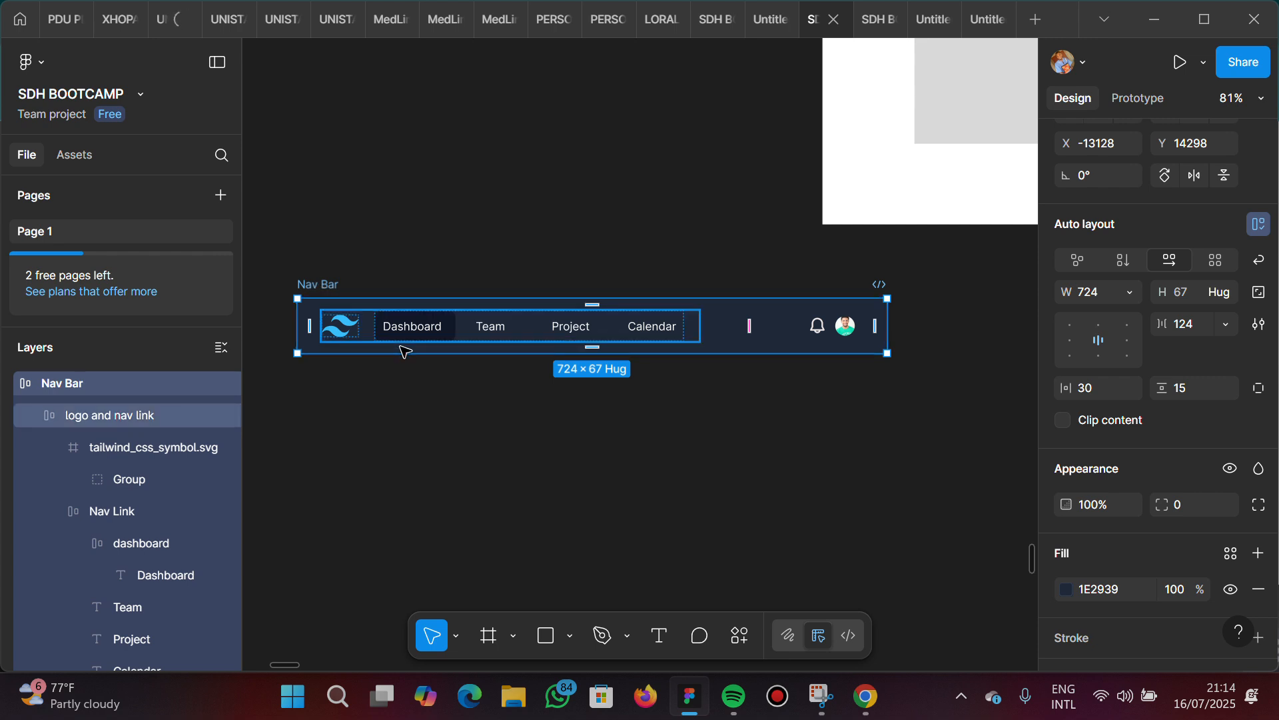
# Examine the shape and corners of the dark navbars in the Tailwind reference screenshot and compare them with the Nav Bar
pyautogui.hscroll(-10, 403, 351)
pyautogui.hscroll(-8, 403, 351)
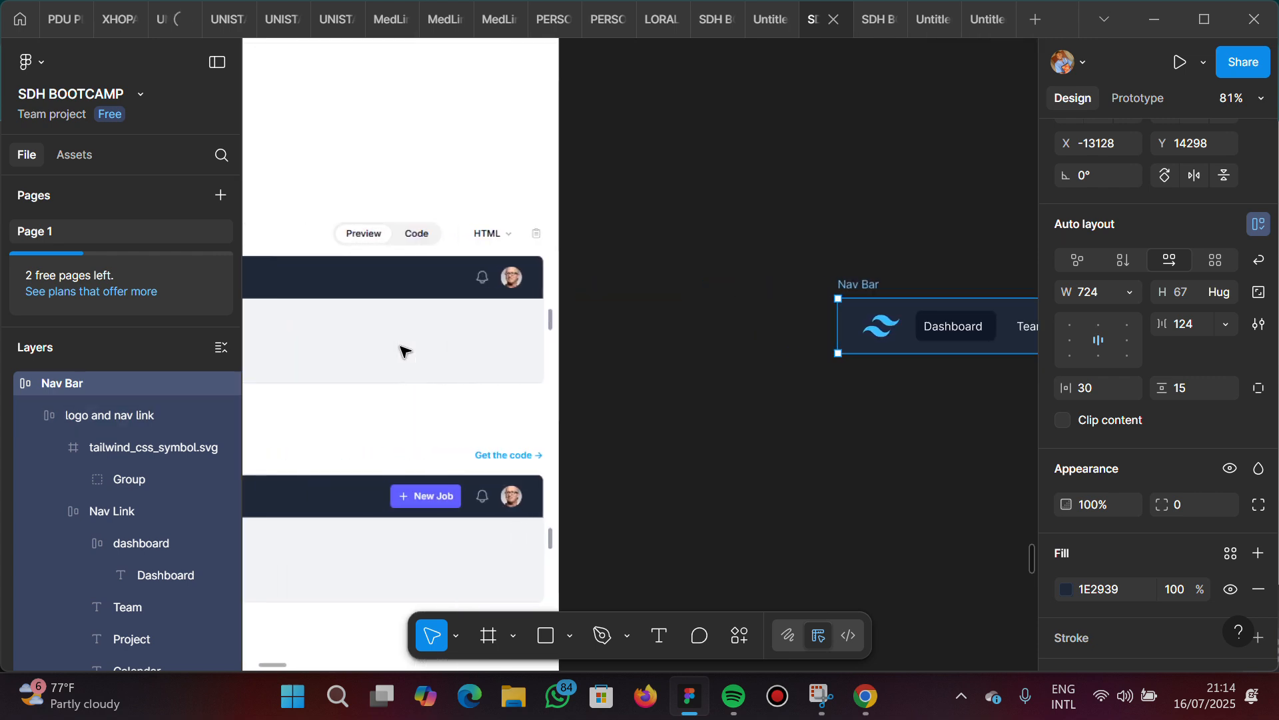
pyautogui.scroll(-3, 405, 351)
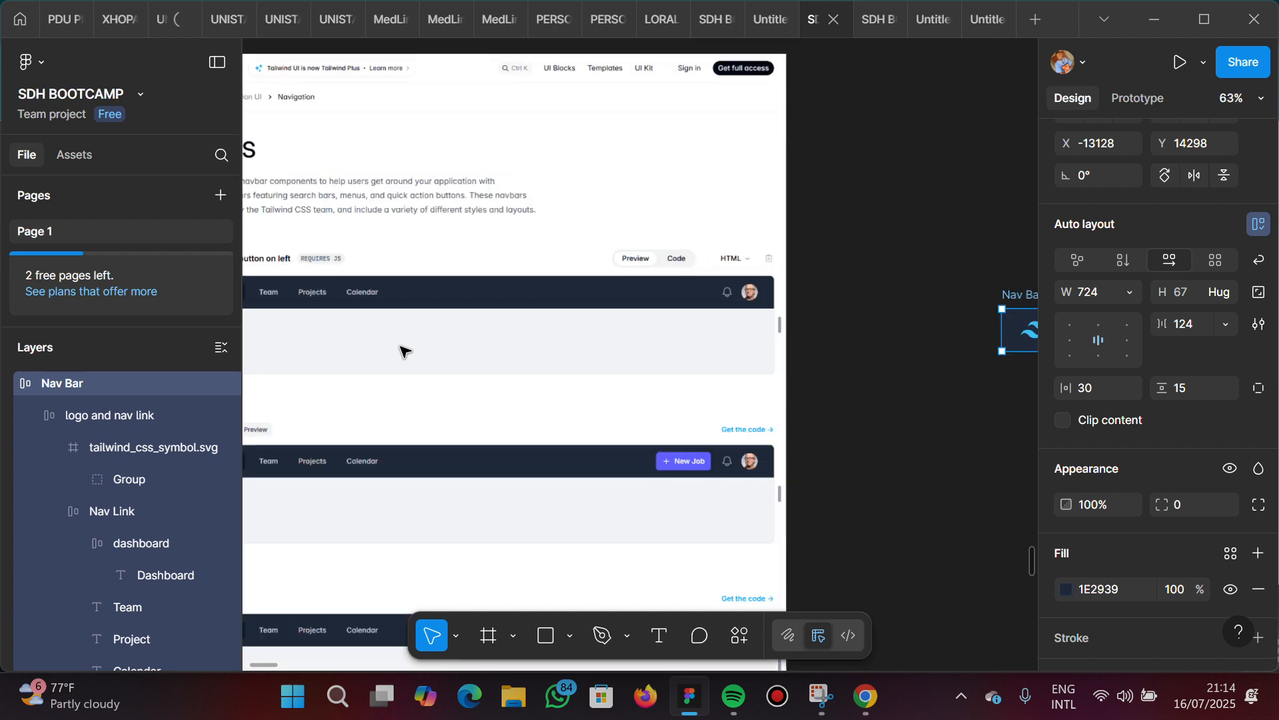
pyautogui.hscroll(-1, 405, 332)
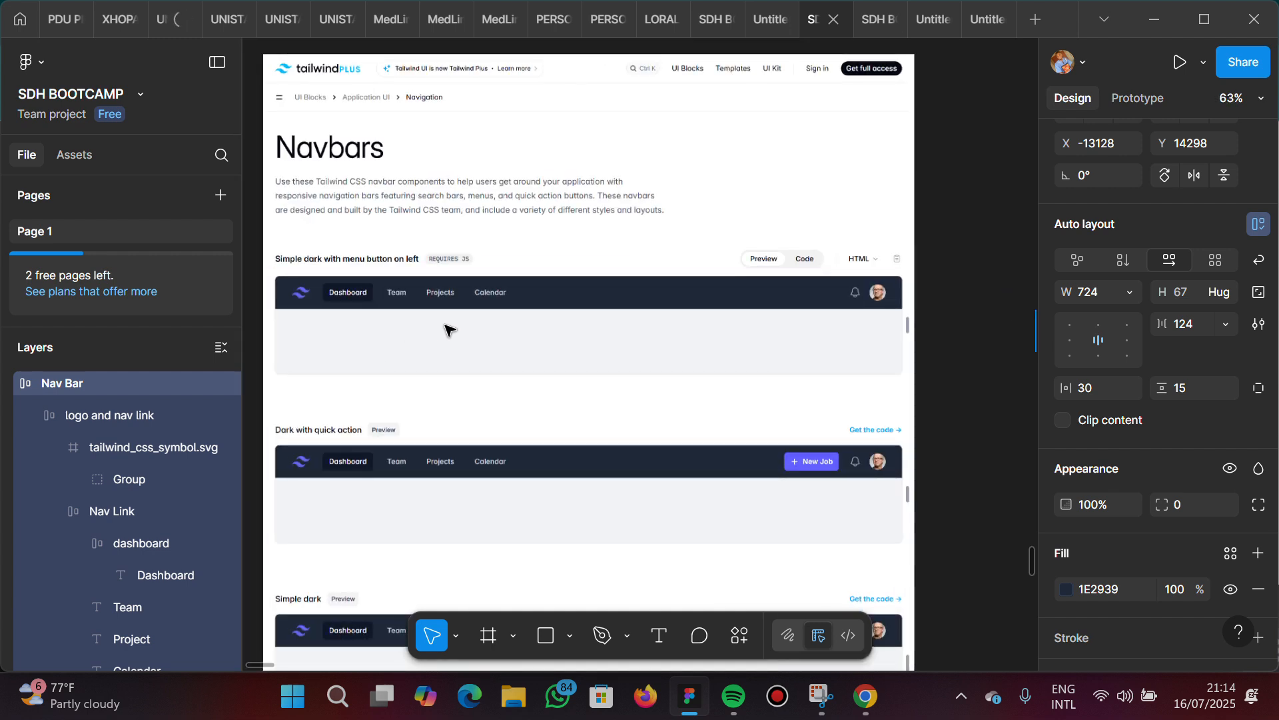
pyautogui.scroll(3, 298, 298)
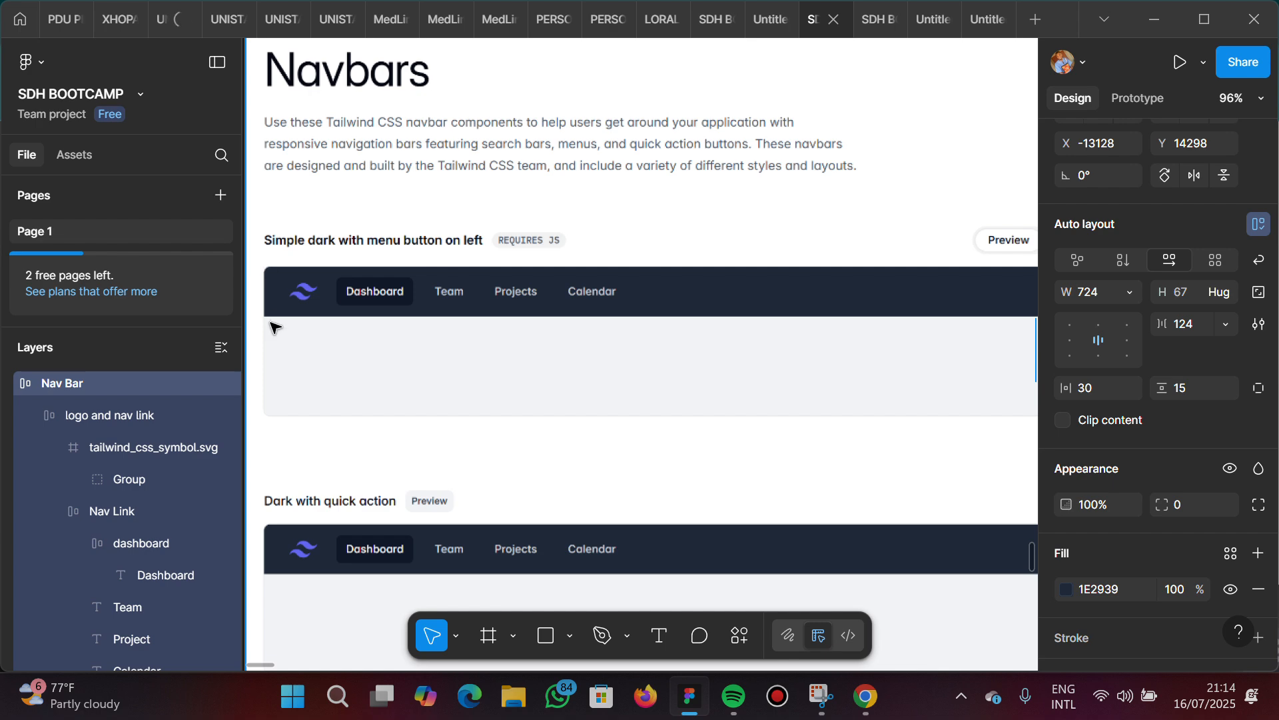
pyautogui.scroll(-5, 411, 325)
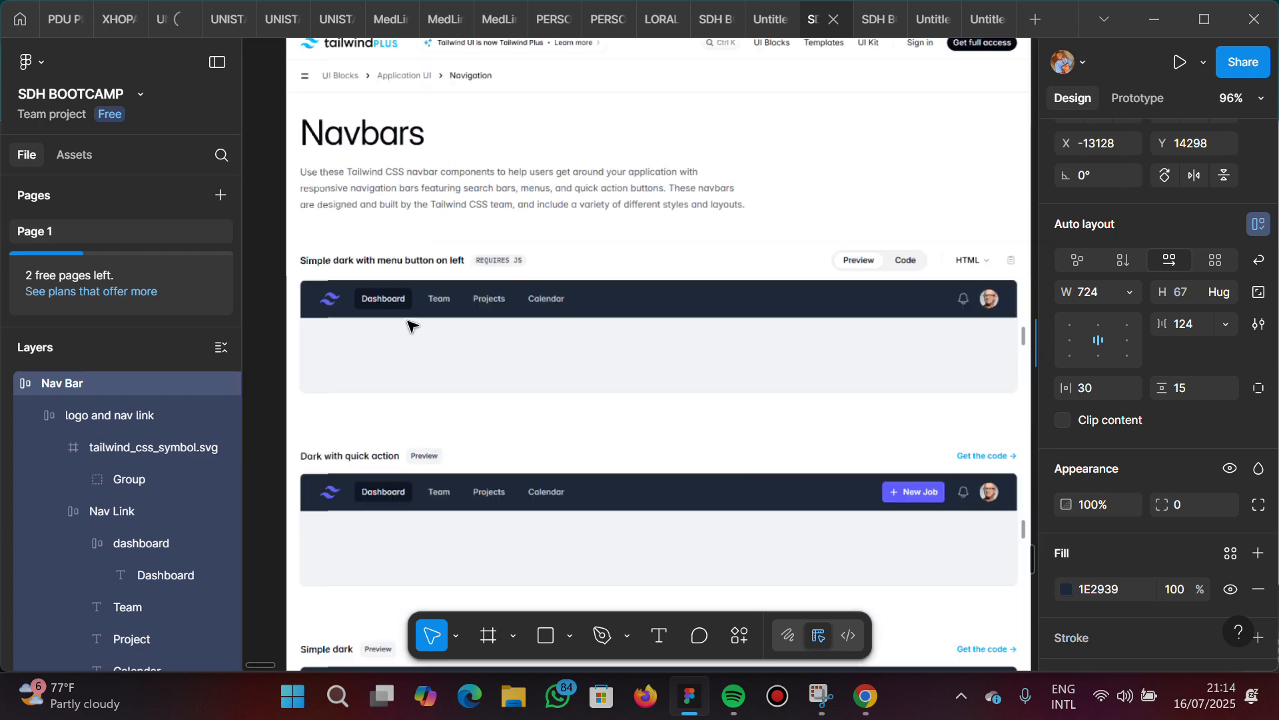
pyautogui.hscroll(10, 411, 325)
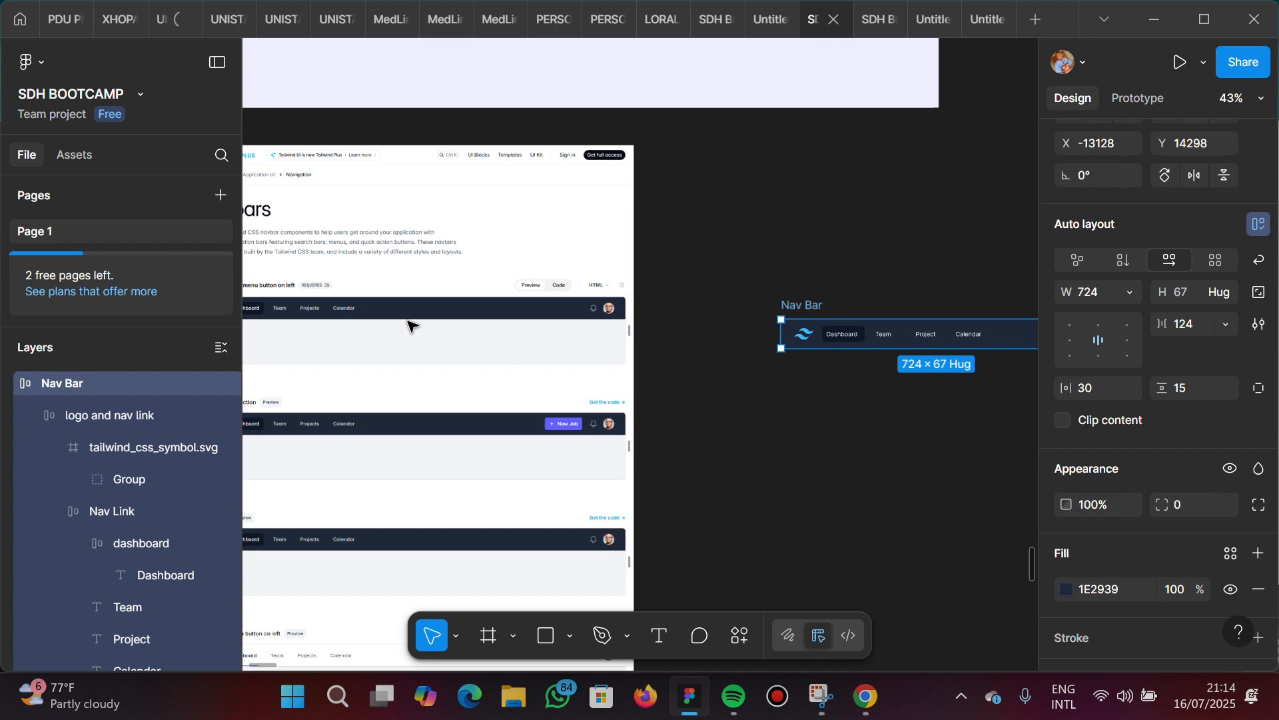
pyautogui.hscroll(1, 411, 325)
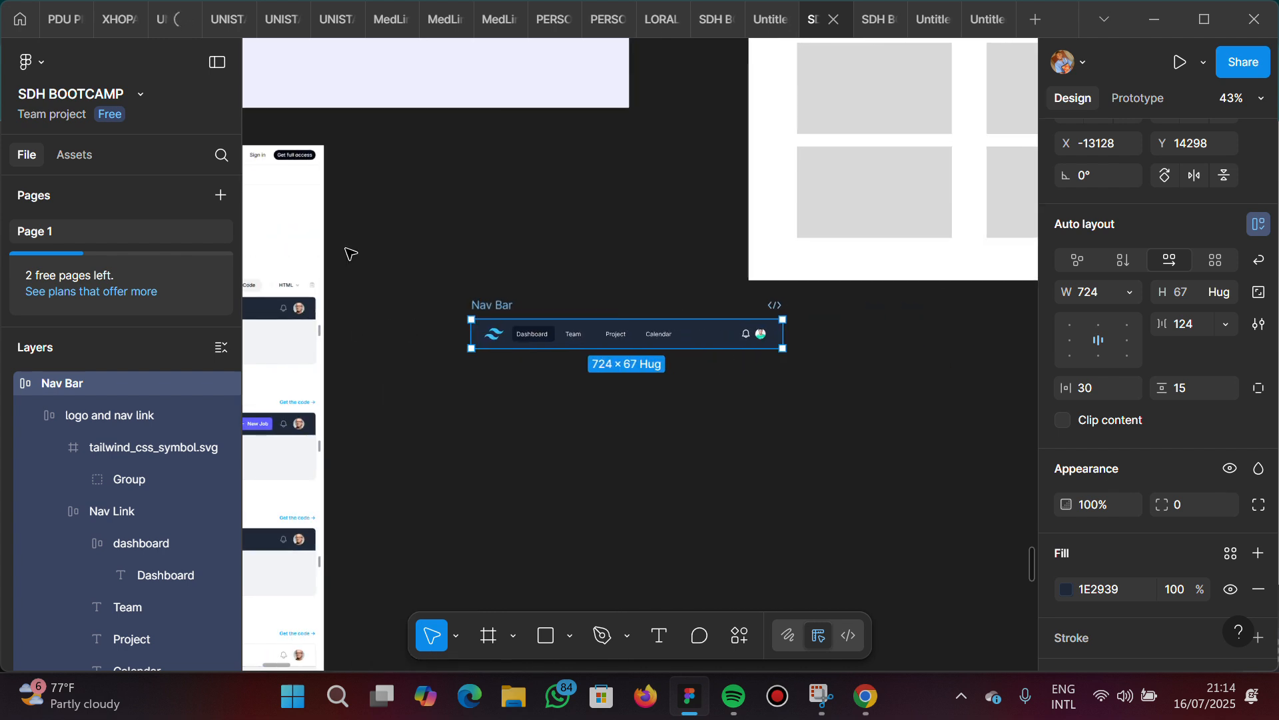
pyautogui.scroll(3, 497, 297)
pyautogui.scroll(2, 497, 297)
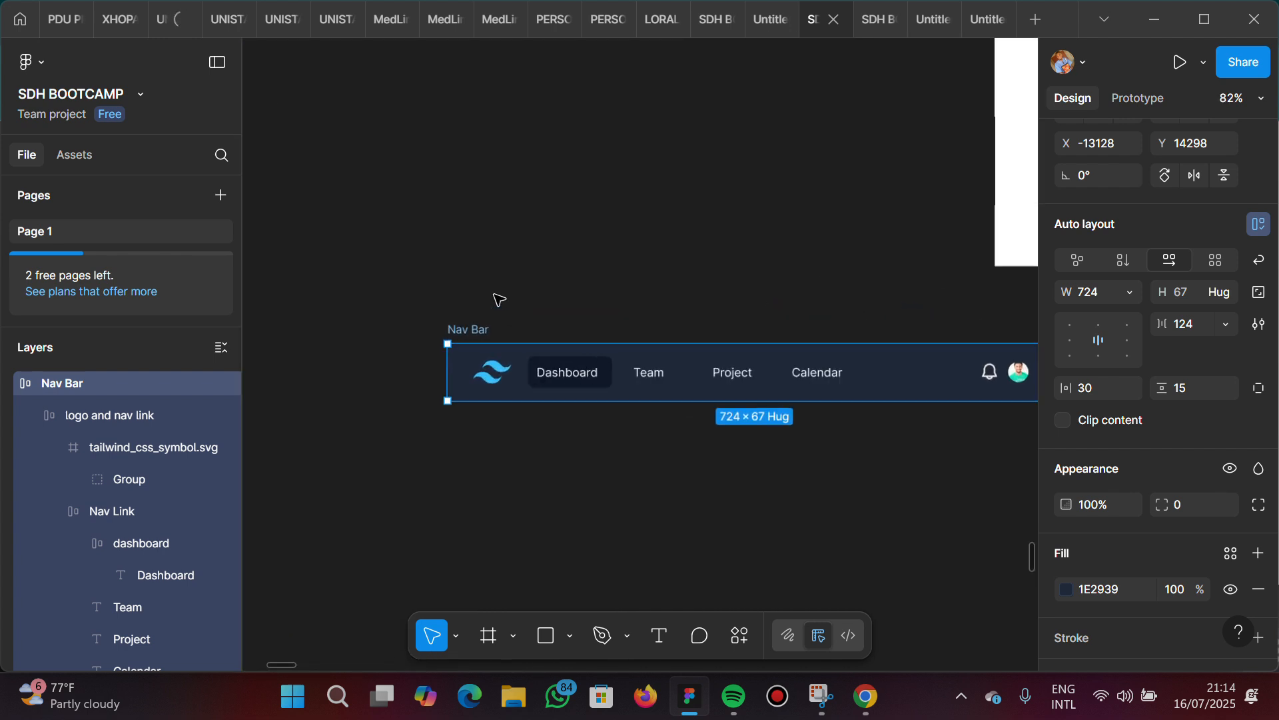
pyautogui.hscroll(3, 497, 297)
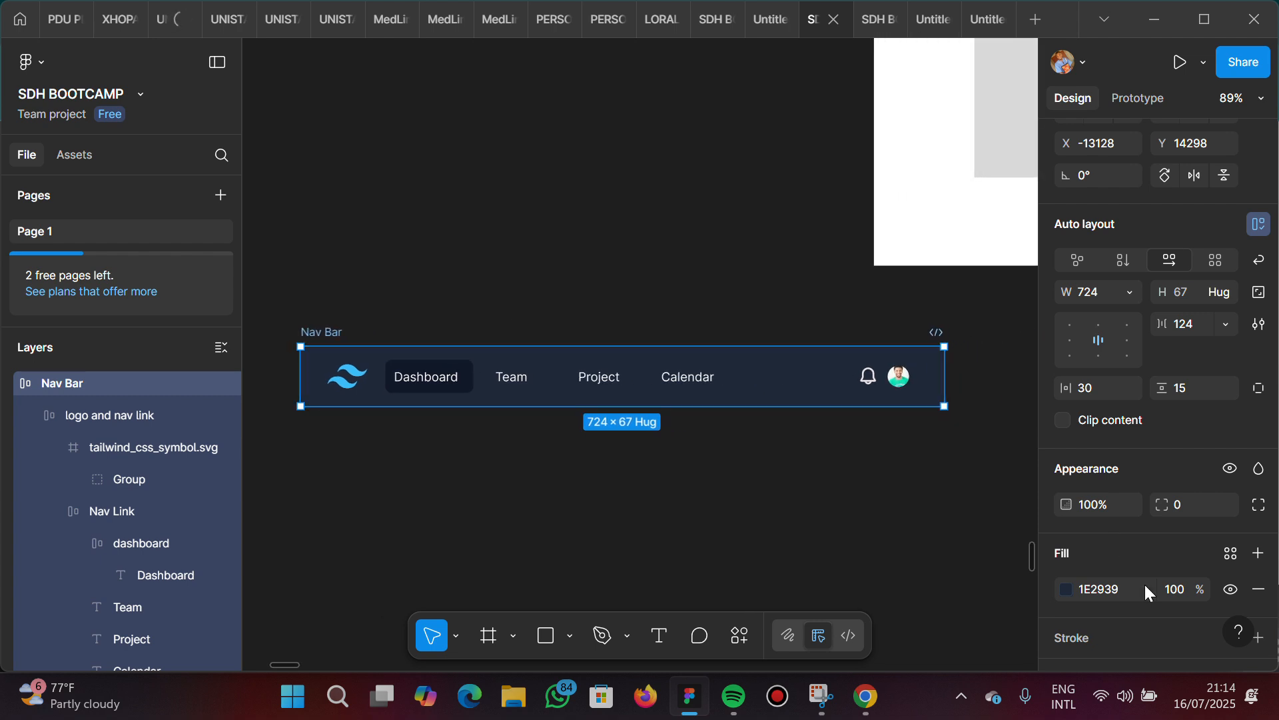
# Give the Nav Bar individual corner radii, with the top-left and top-right corners set to 8
pyautogui.scroll(-3, 1145, 588)
pyautogui.scroll(-2, 1145, 588)
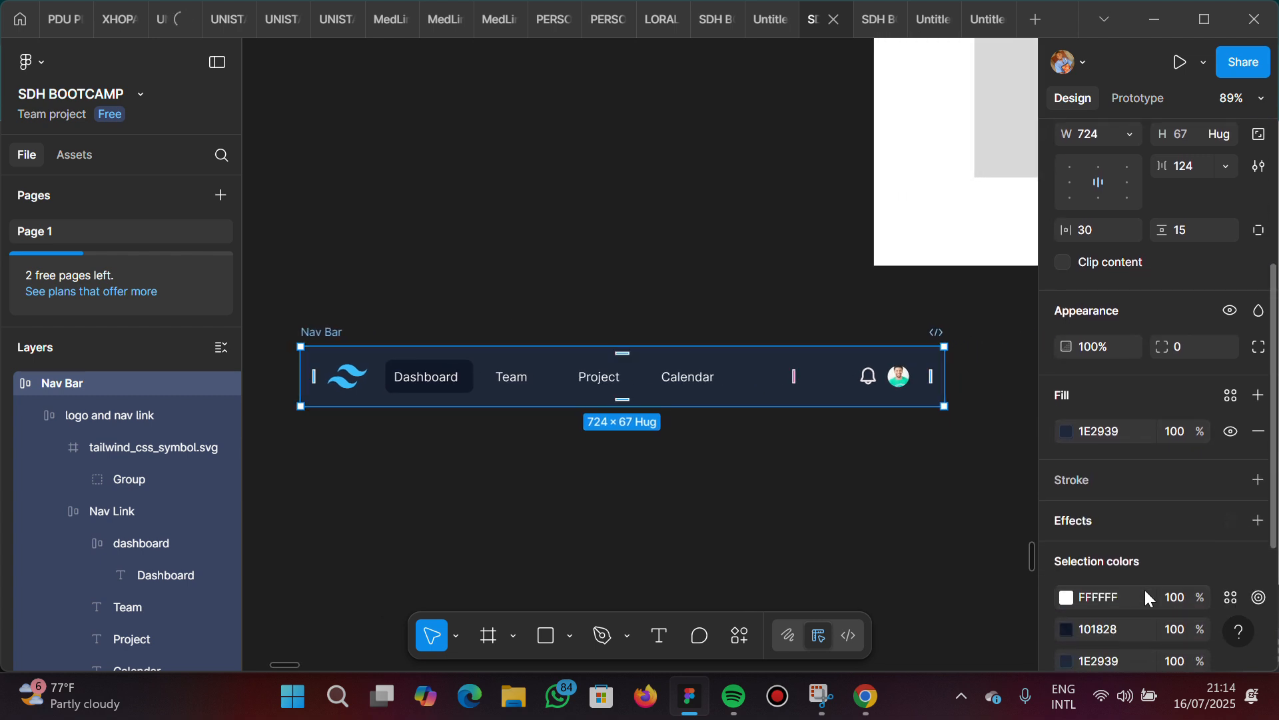
pyautogui.scroll(-3, 1145, 590)
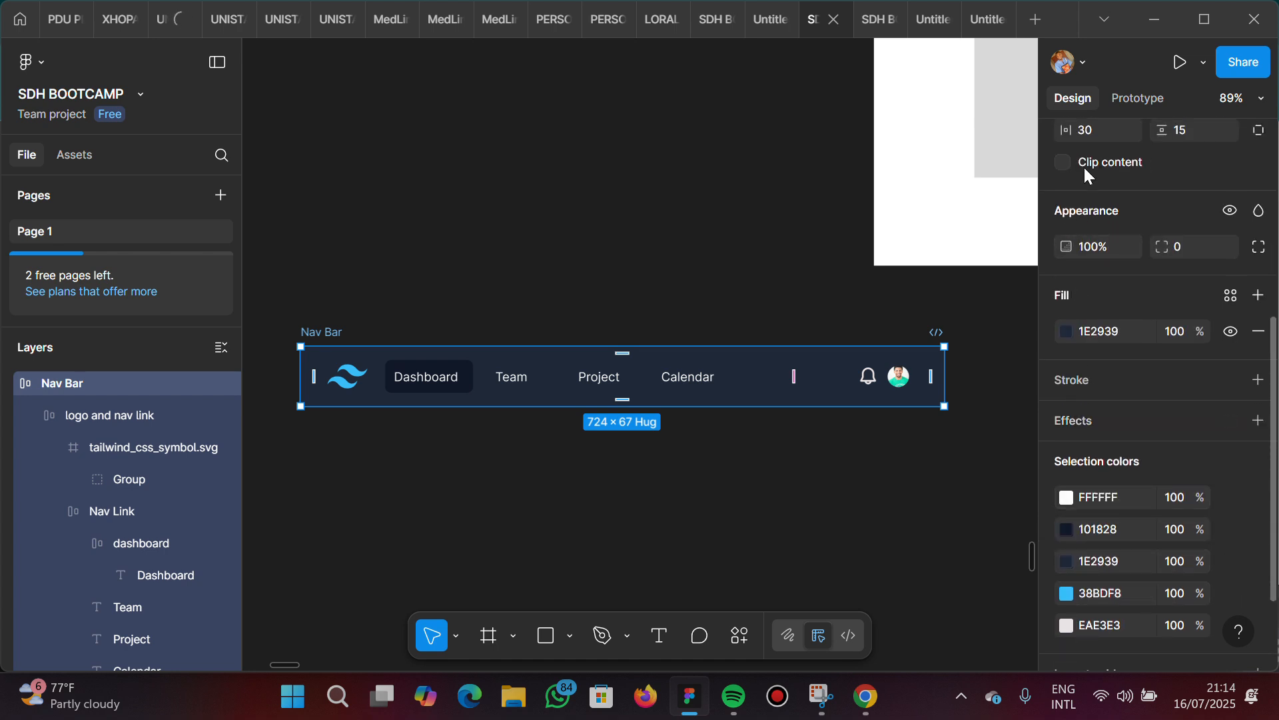
pyautogui.click(1262, 248)
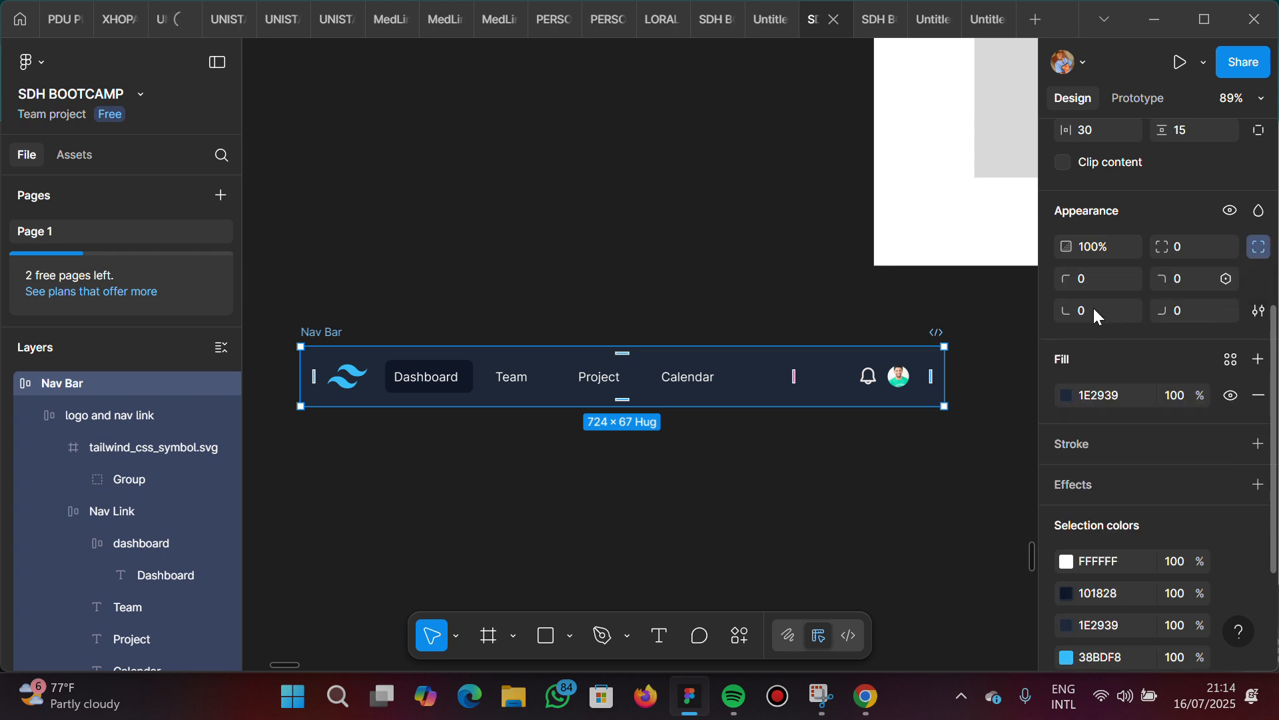
pyautogui.click(1097, 283)
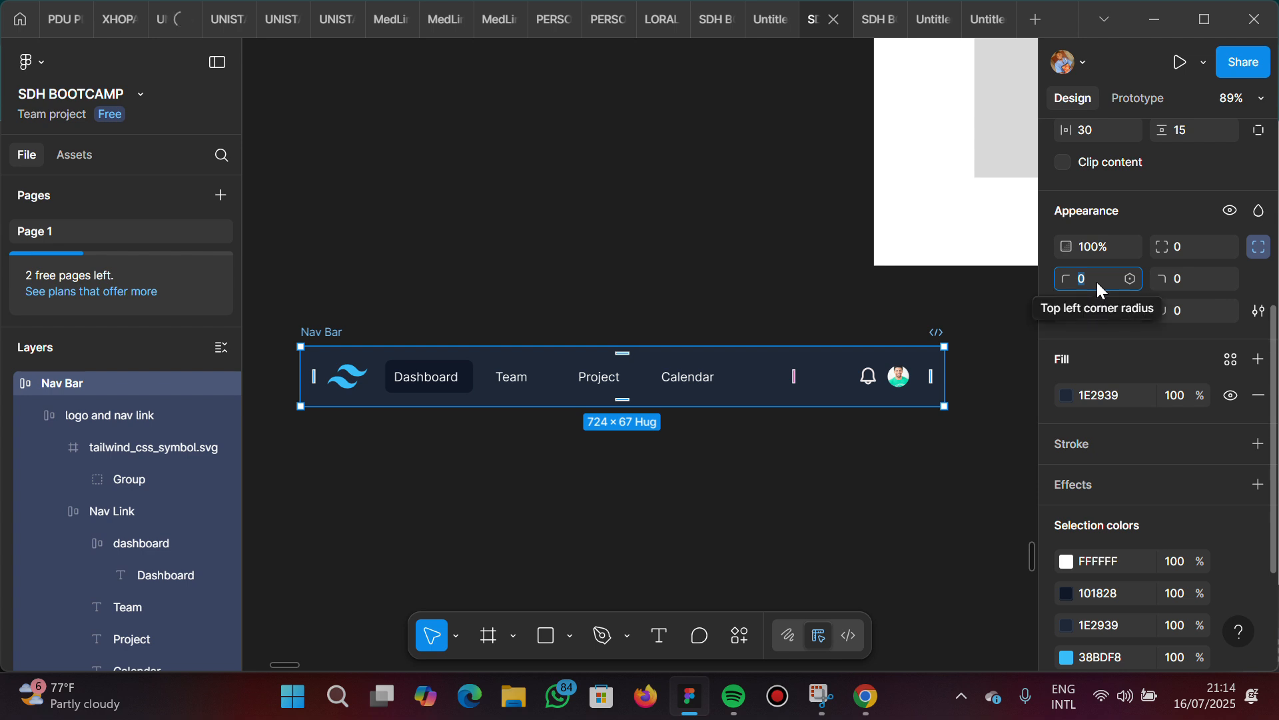
pyautogui.write('7')
pyautogui.press('Return')
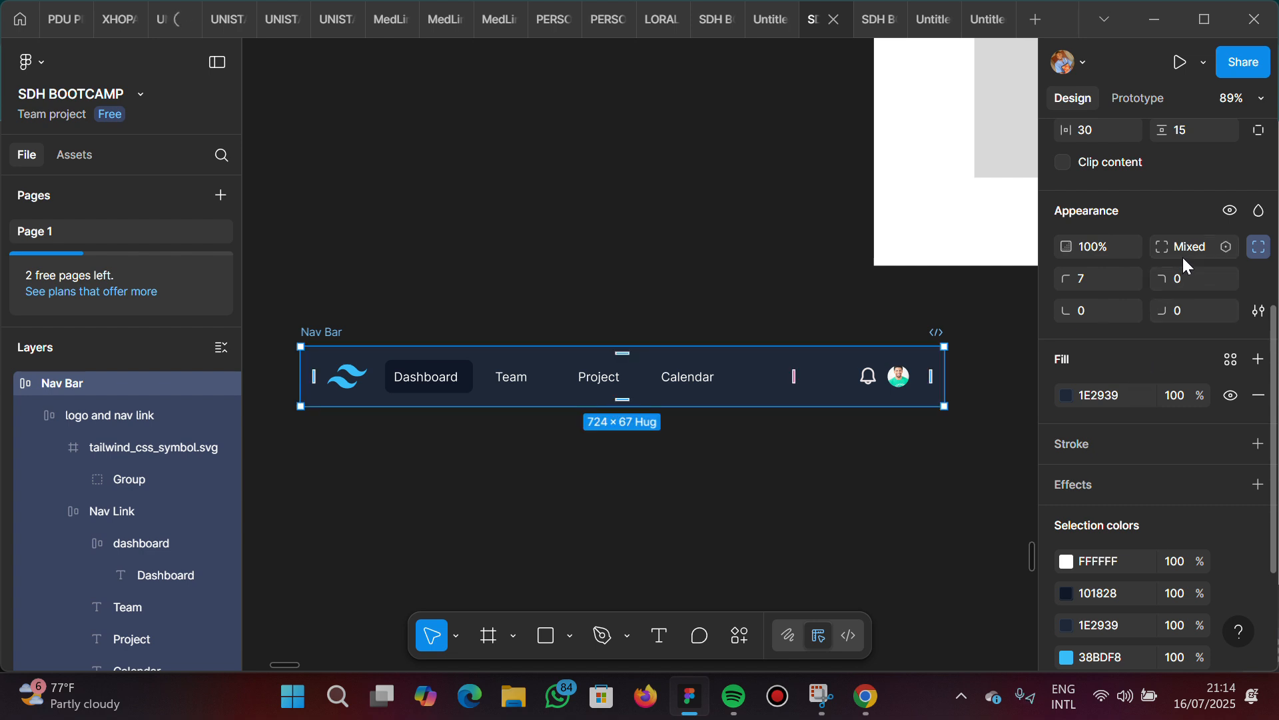
pyautogui.click(1086, 285)
pyautogui.write('8')
pyautogui.click(1194, 276)
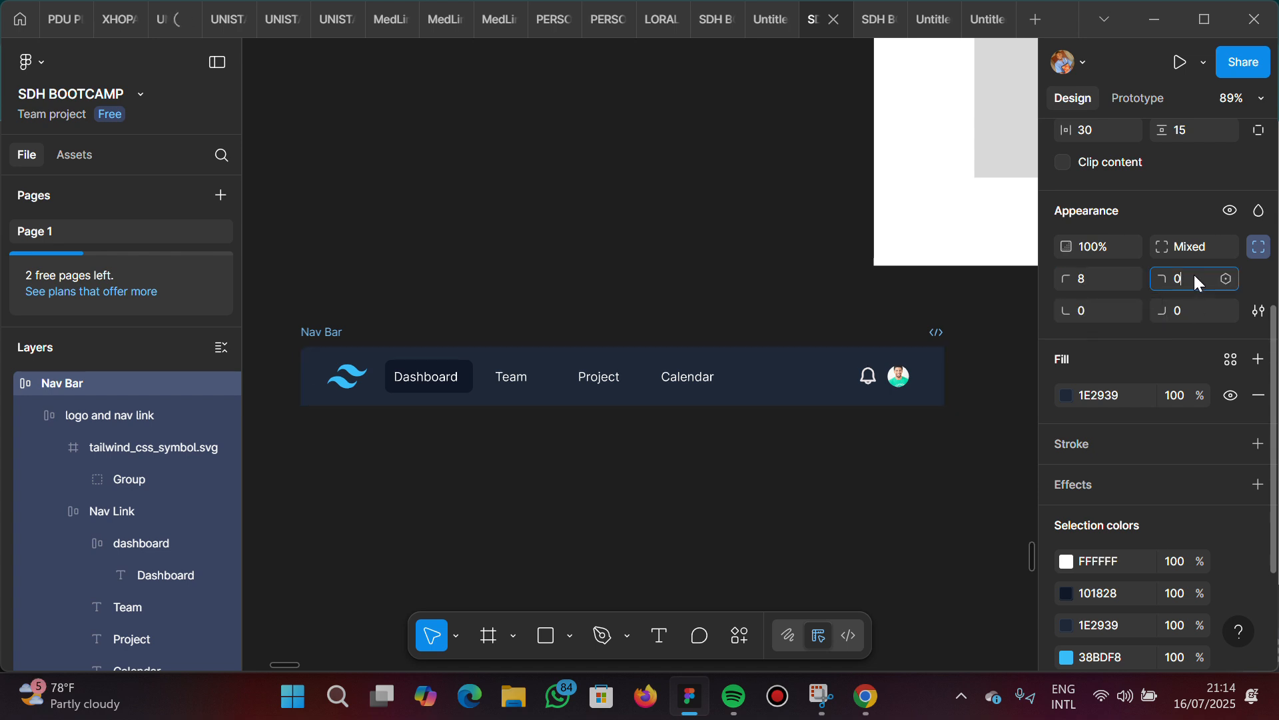
pyautogui.write('8')
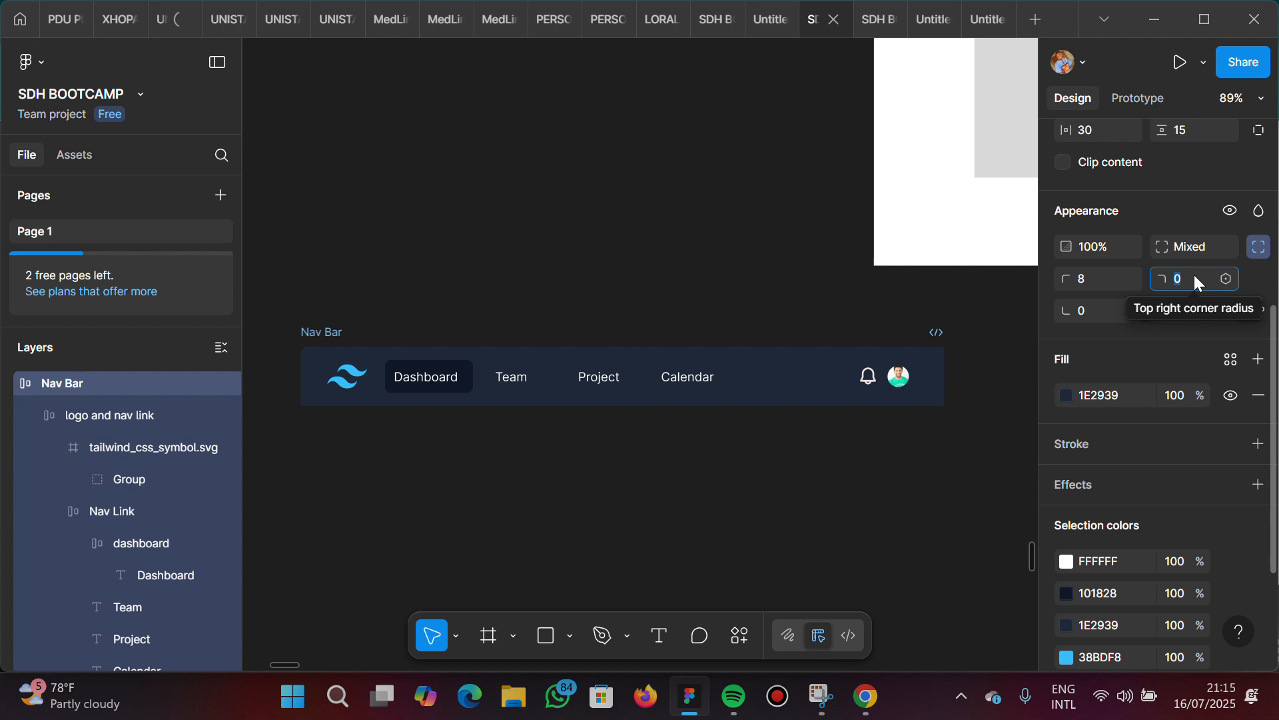
pyautogui.press('Return')
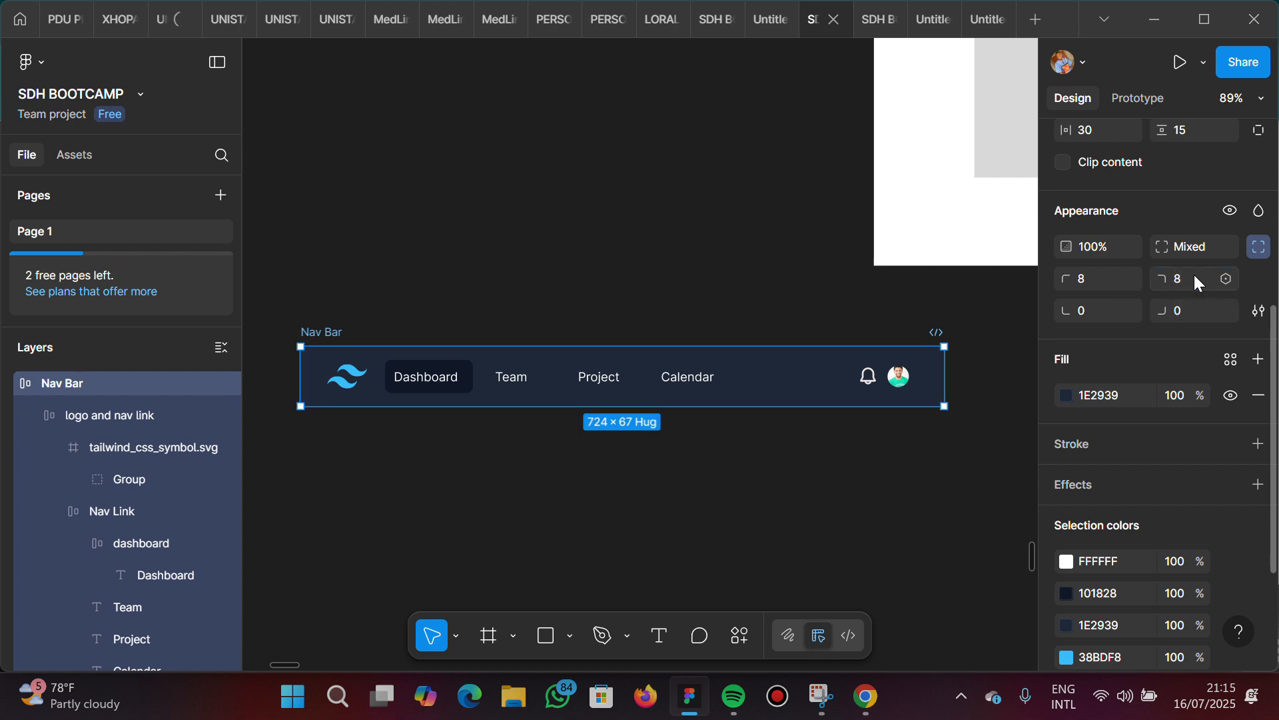
pyautogui.click(764, 313)
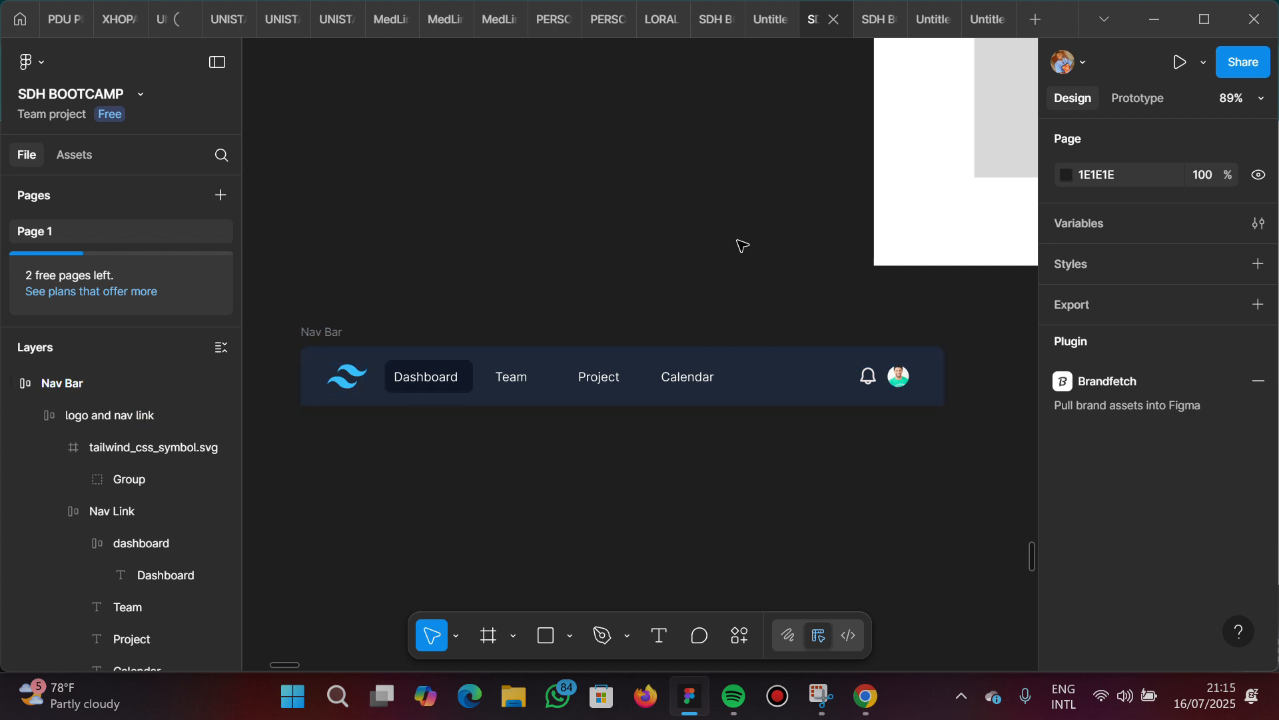
# Change the page background colour to white, FFFFFF
pyautogui.click(1105, 174)
pyautogui.press('Return')
pyautogui.scroll(-3, 750, 303)
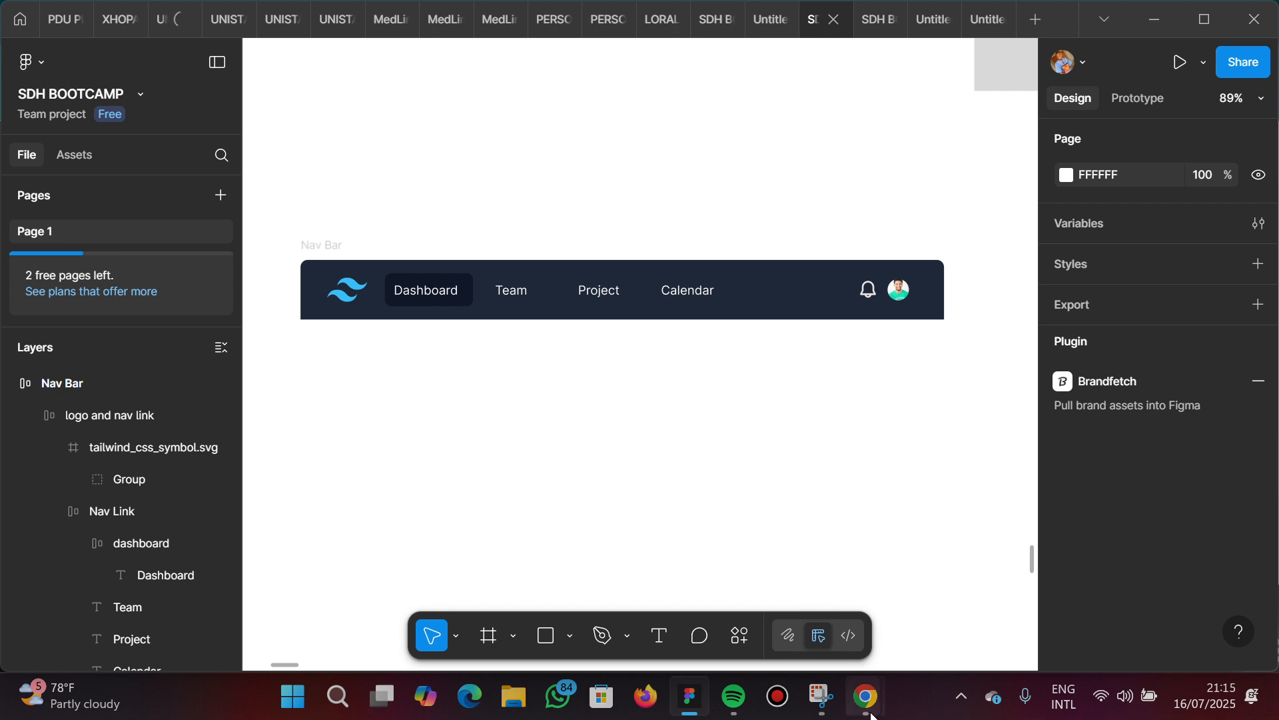
# Switch to the Google Meet call, look through its participant list, and return to the Figma file
pyautogui.moveTo(871, 714)
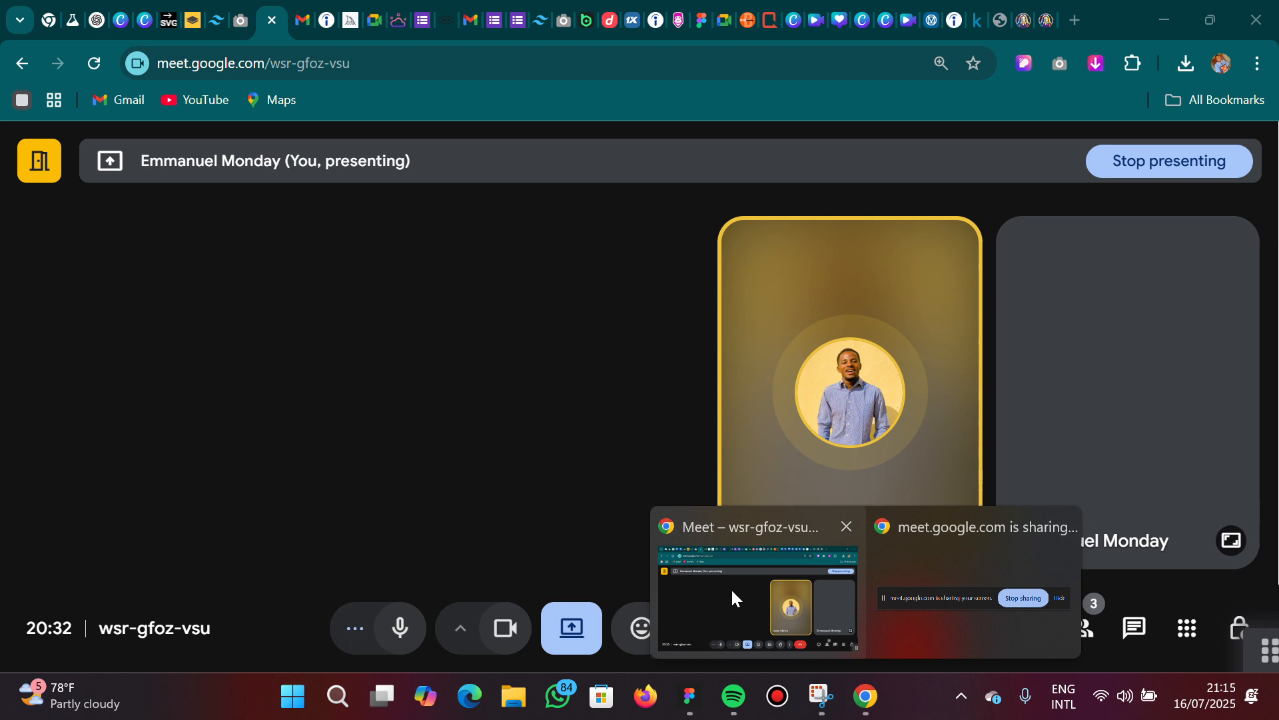
pyautogui.click(730, 588)
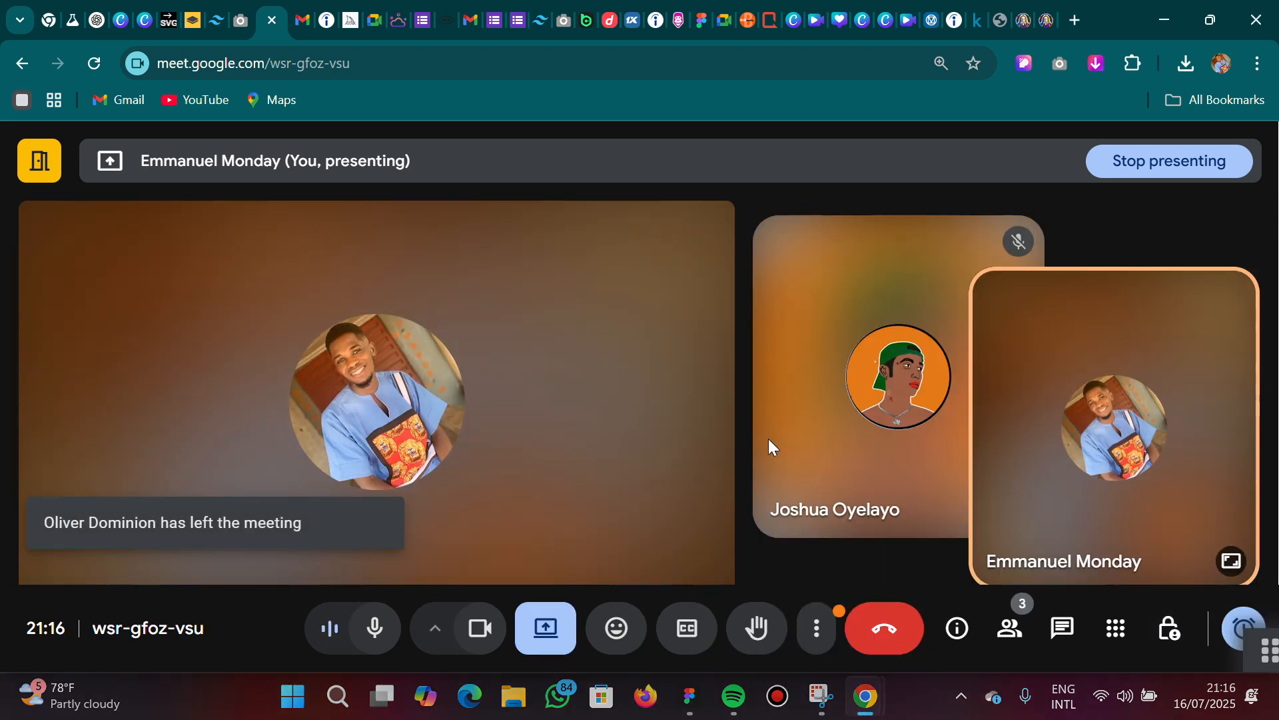
pyautogui.moveTo(803, 390)
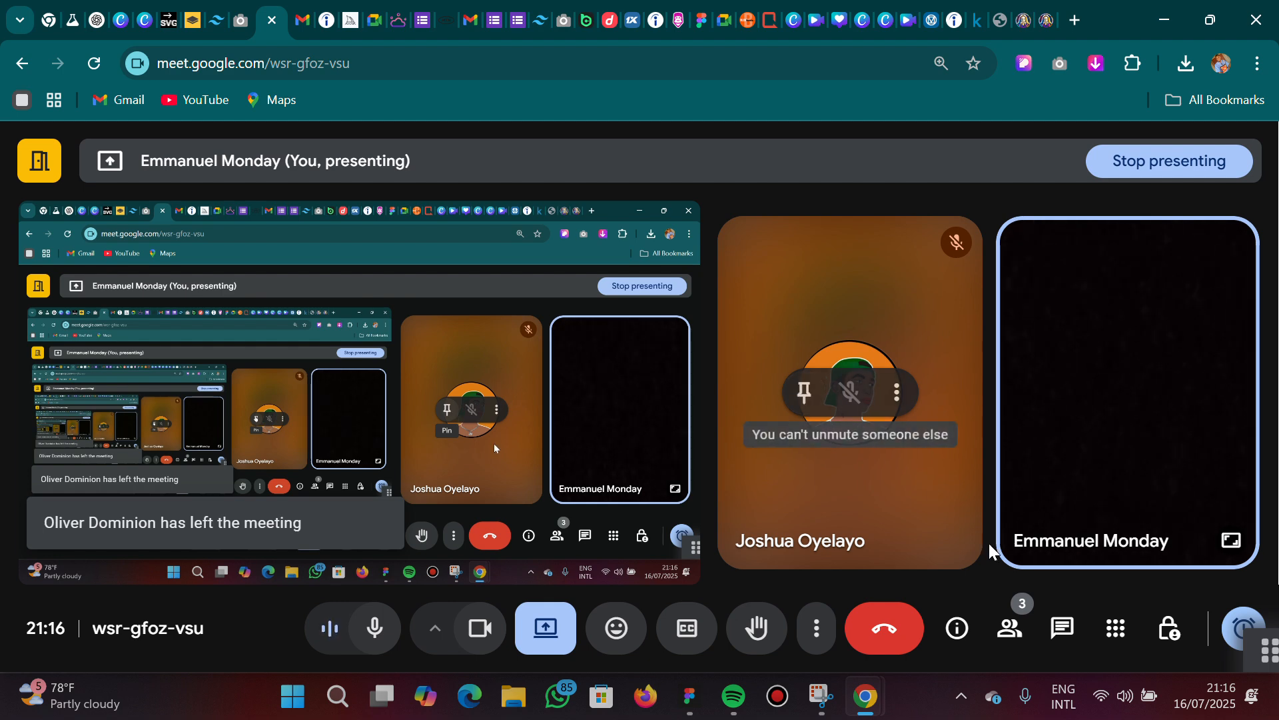
pyautogui.click(1008, 632)
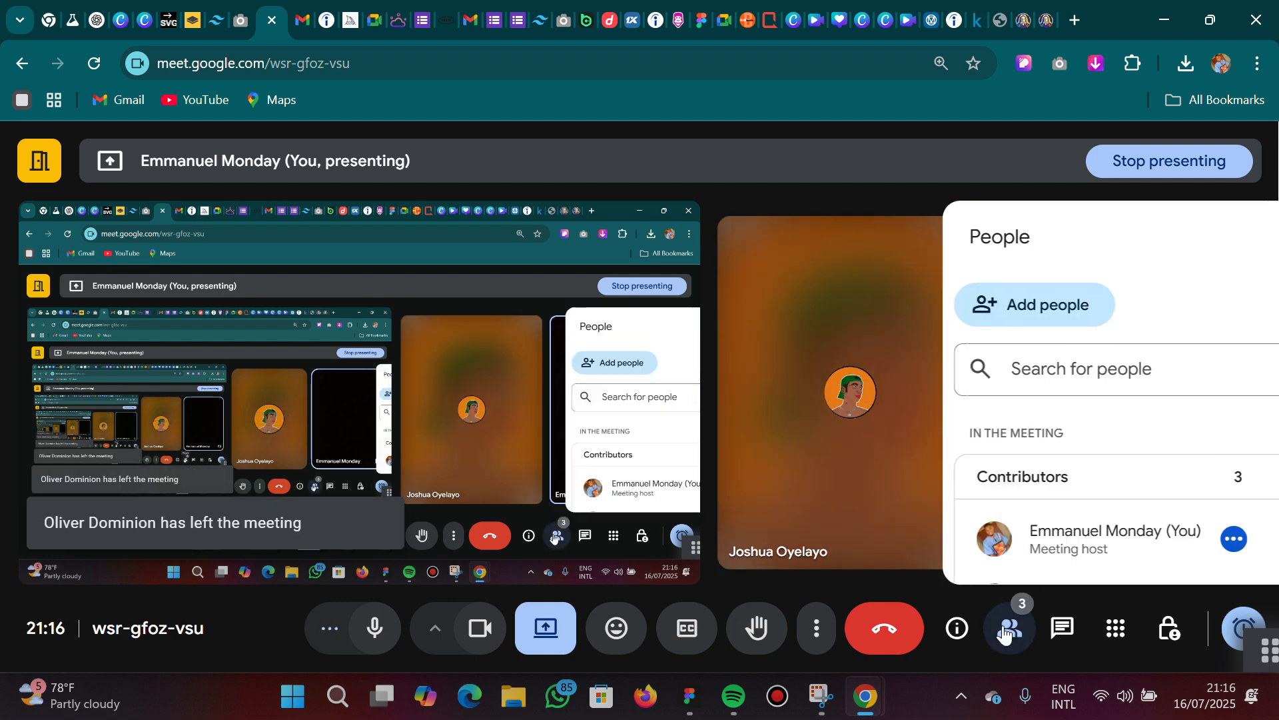
pyautogui.scroll(-2, 1017, 523)
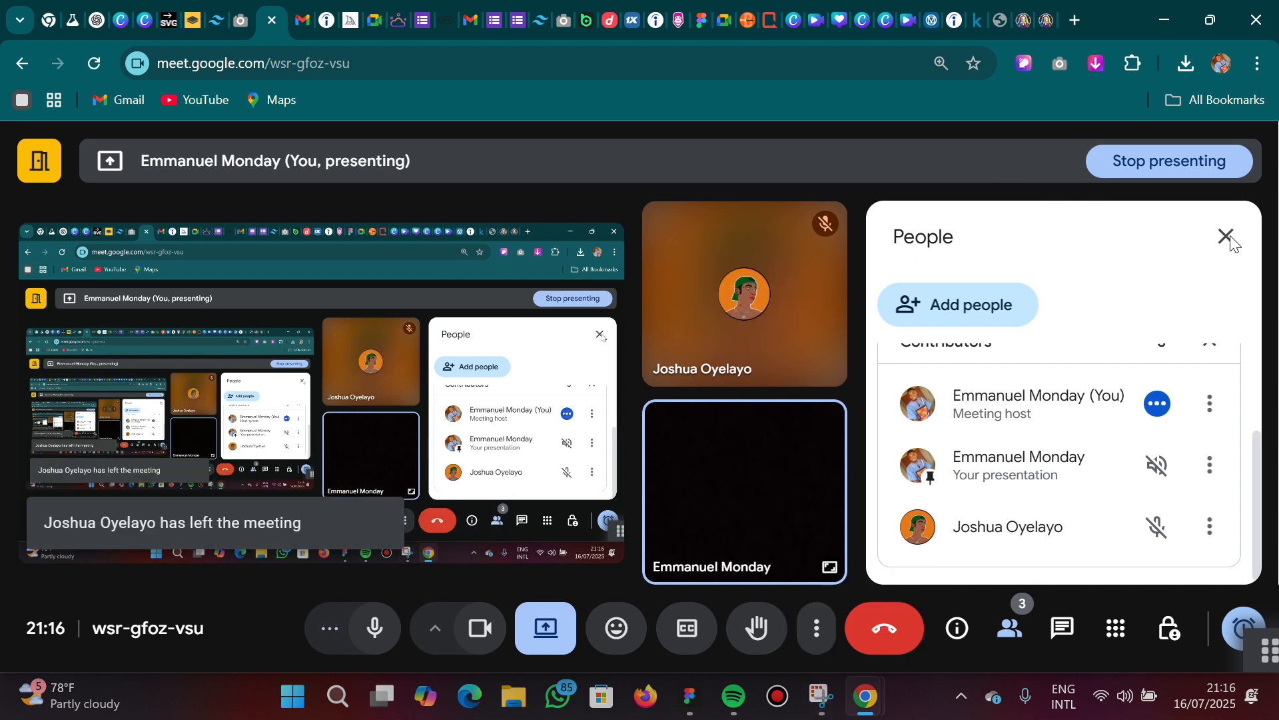
pyautogui.click(690, 698)
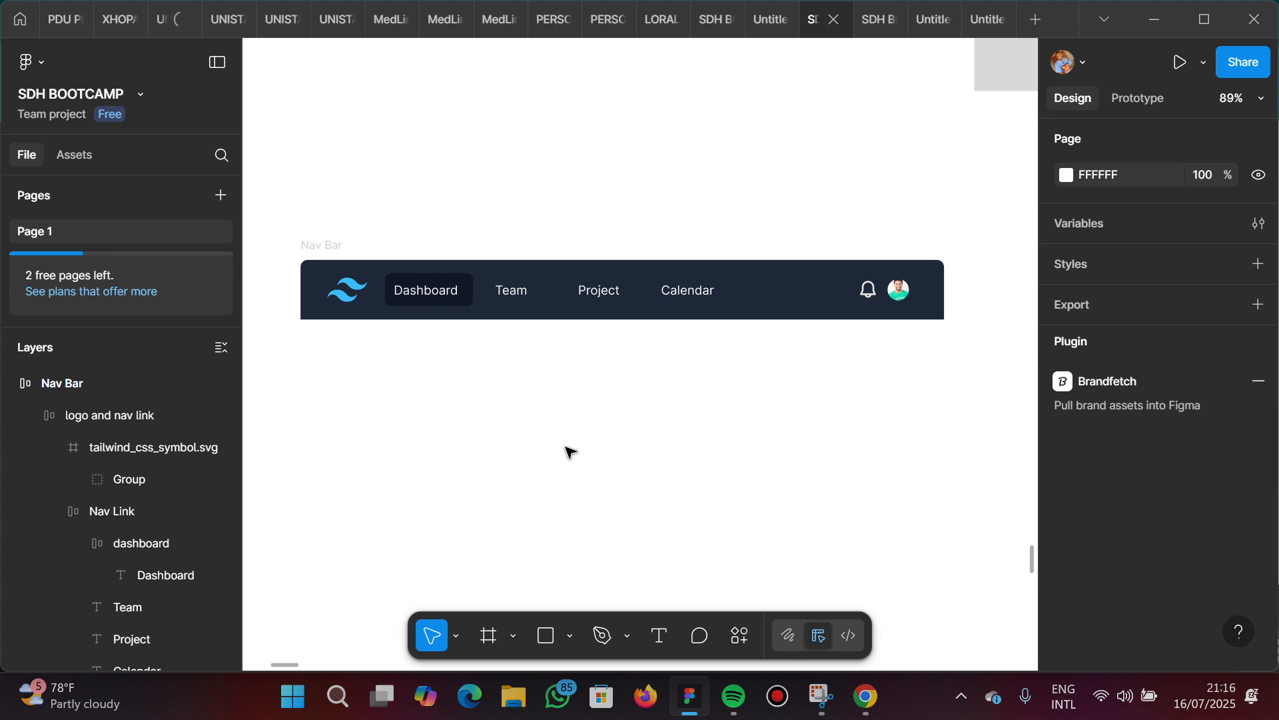
# Compare the dark navbars in the Tailwind reference screenshot with the recreated design and select the Nav Bar frame
pyautogui.scroll(-5, 578, 444)
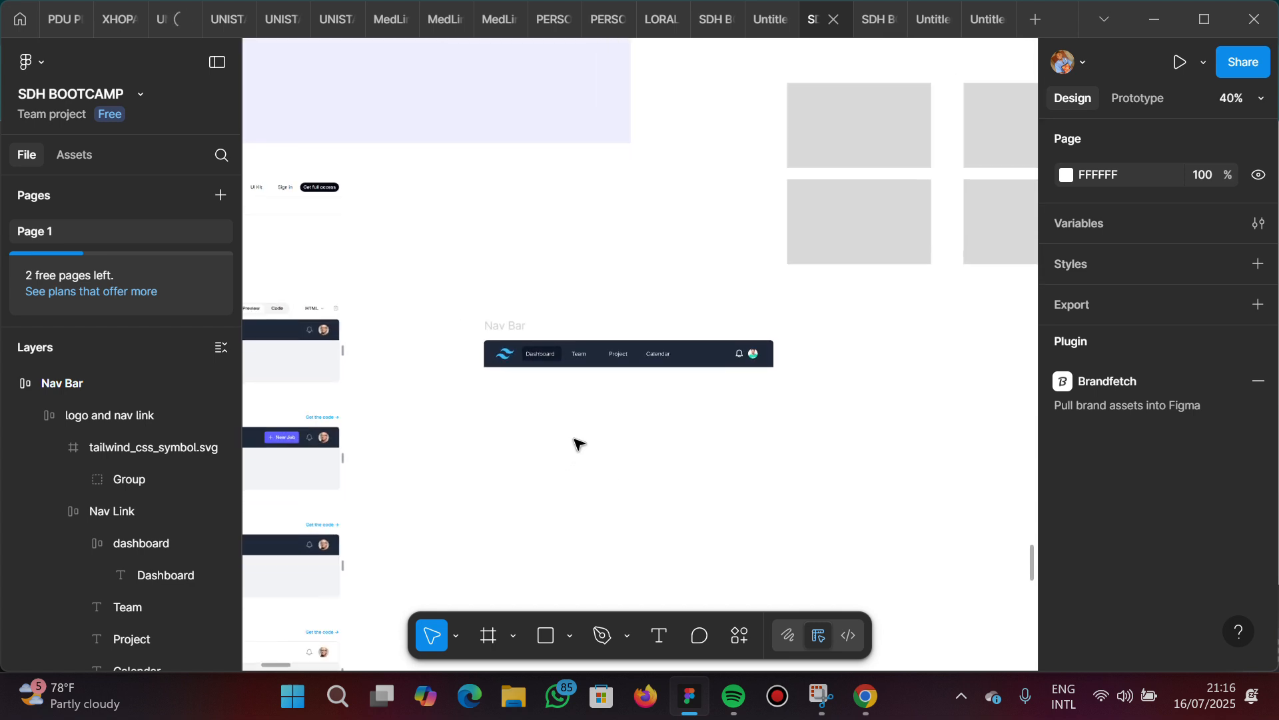
pyautogui.hscroll(-10, 578, 444)
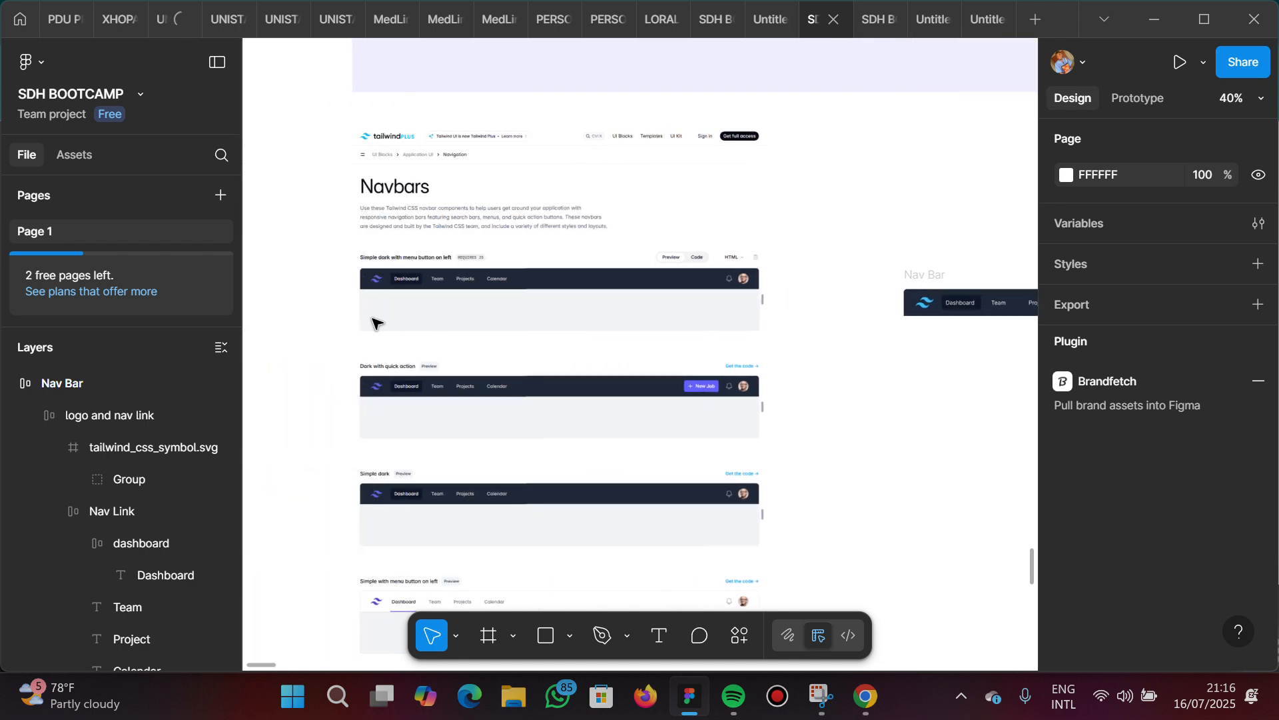
pyautogui.rightClick(416, 297)
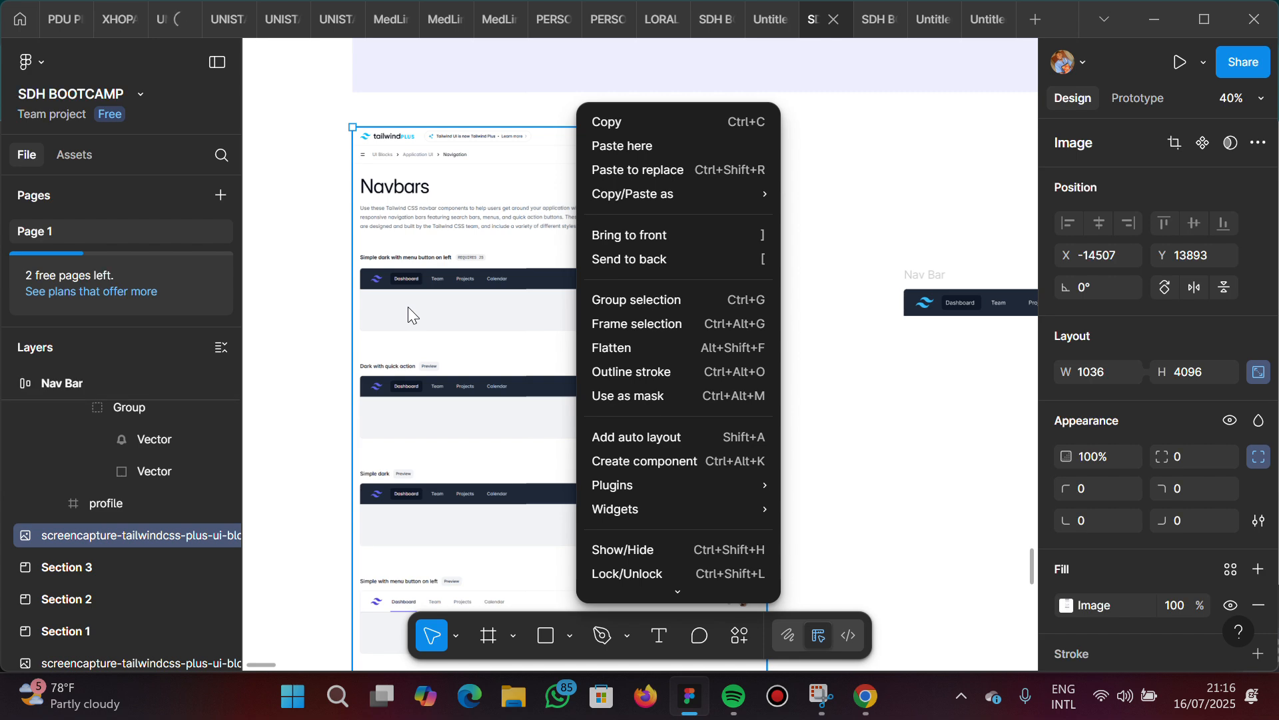
pyautogui.click(408, 307)
pyautogui.keyDown('ctrl'); pyautogui.scroll(5, 400, 310); pyautogui.keyUp('ctrl')
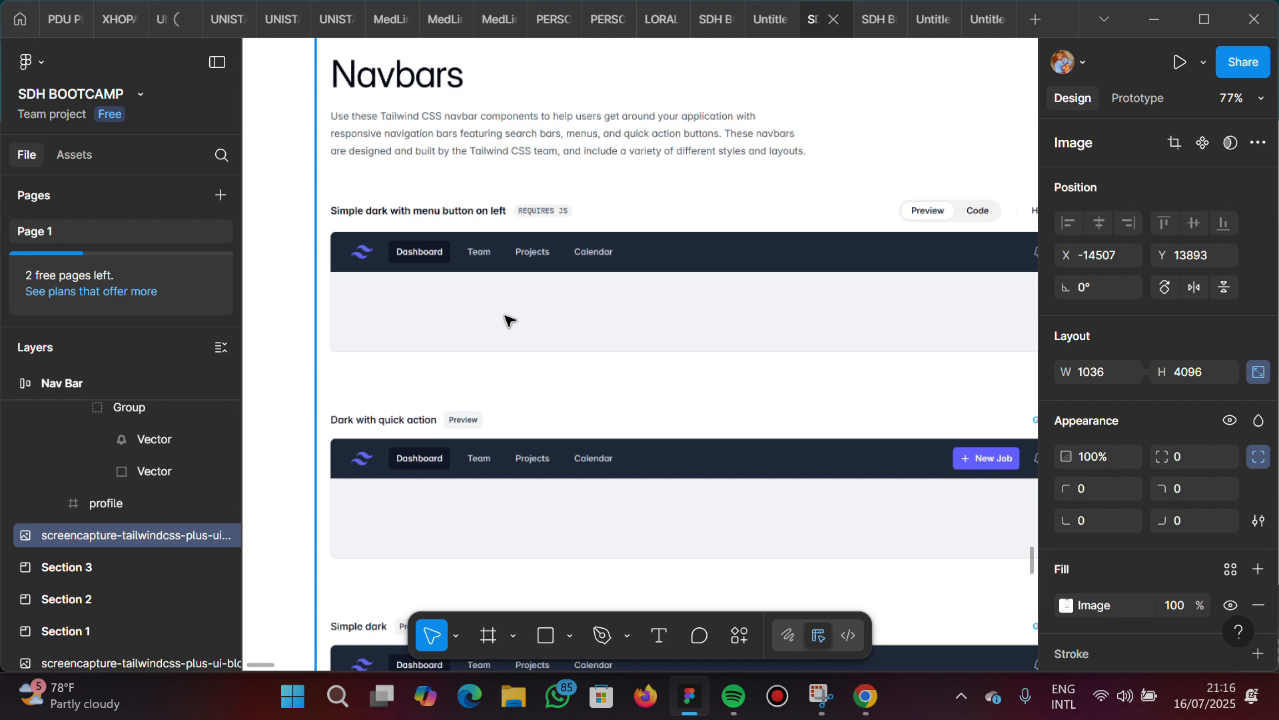
pyautogui.keyDown('ctrl'); pyautogui.scroll(-5, 561, 306); pyautogui.keyUp('ctrl')
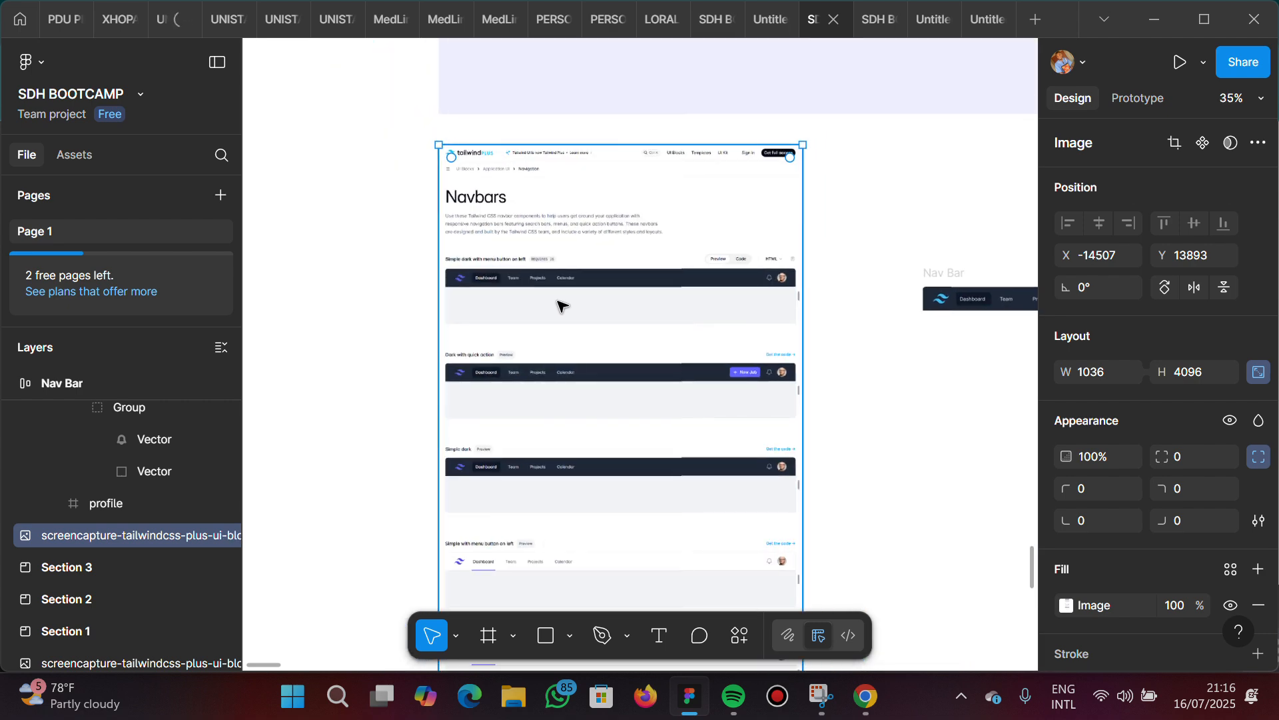
pyautogui.hscroll(4, 560, 302)
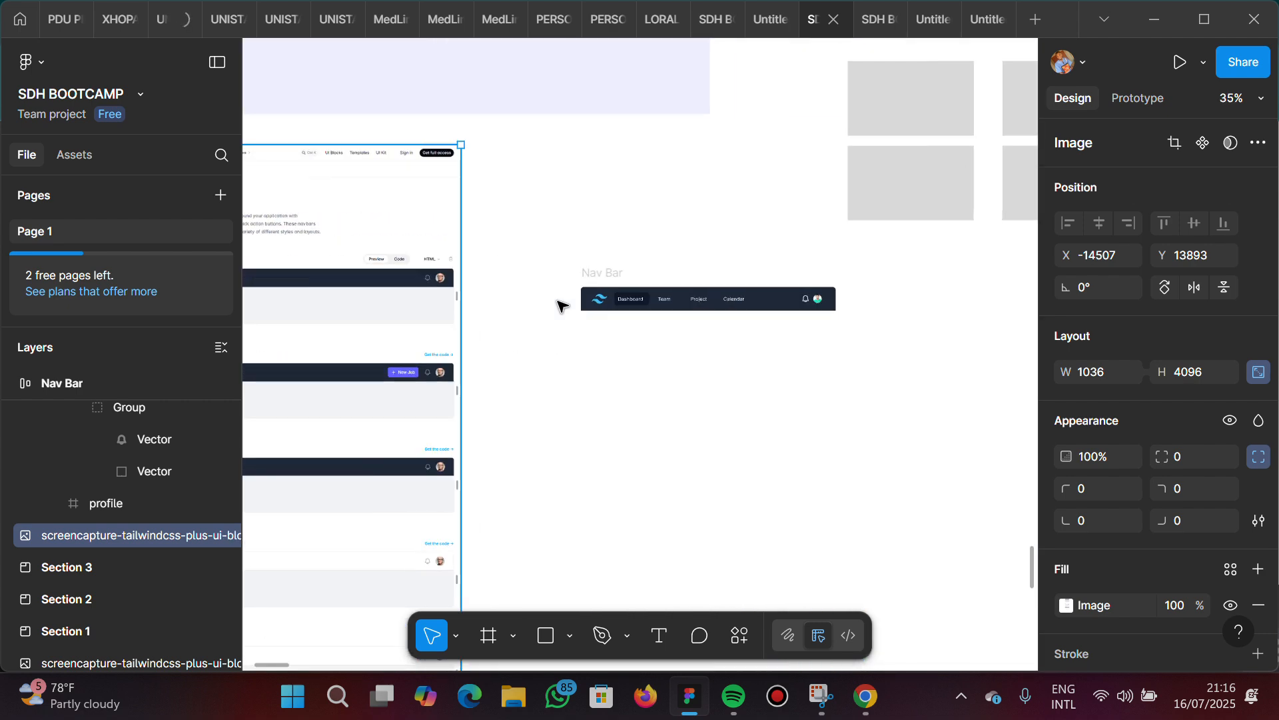
pyautogui.click(602, 278)
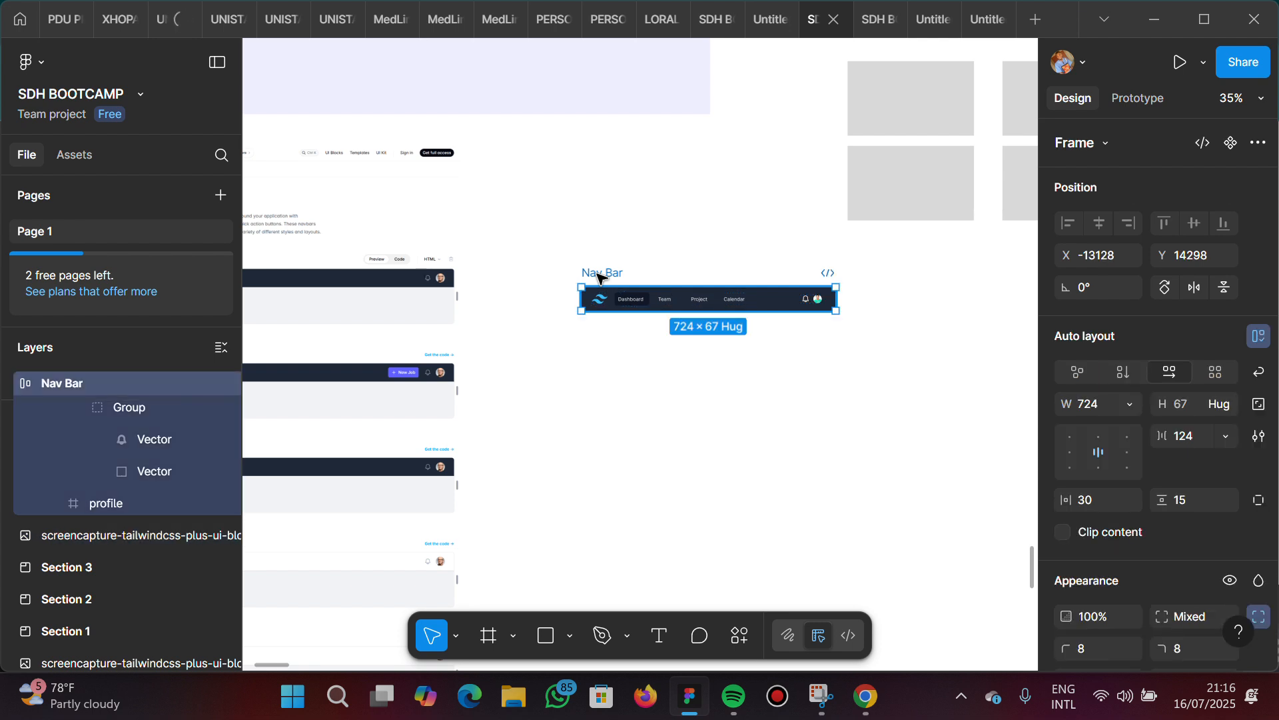
# Wrap the Nav Bar in a new frame and extend the frame downward to a height of 190
pyautogui.rightClick(601, 288)
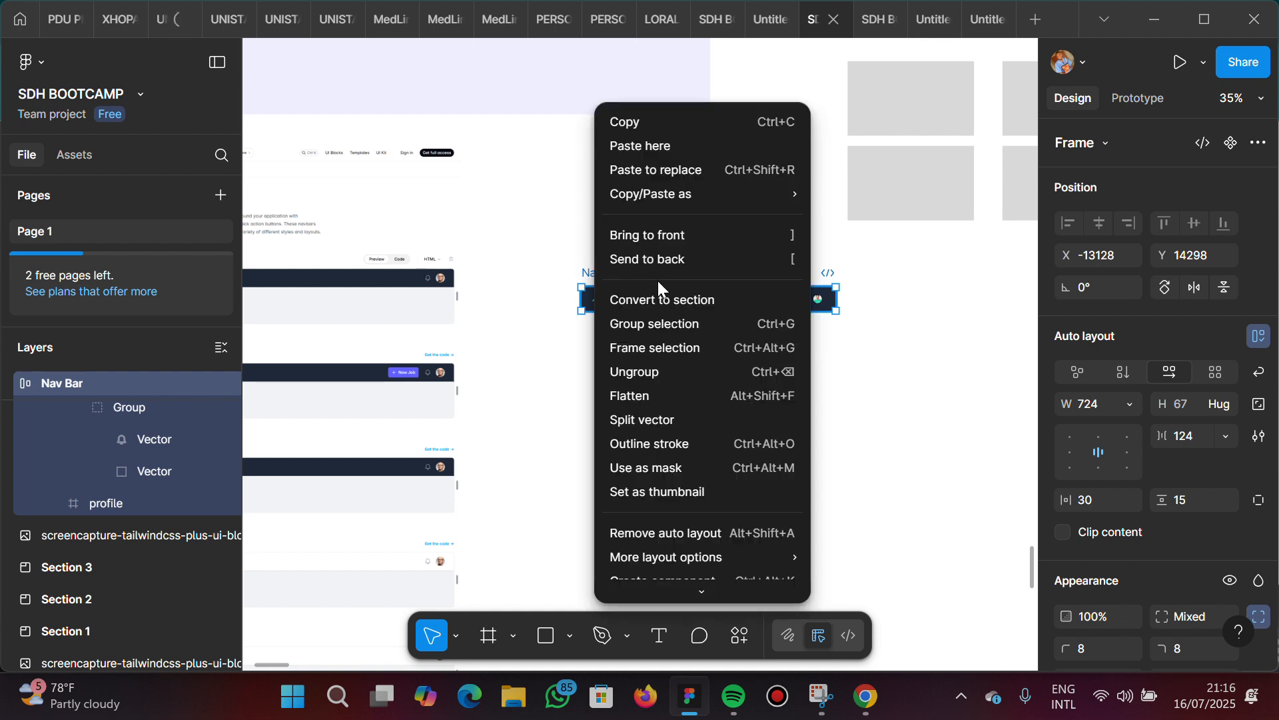
pyautogui.click(701, 347)
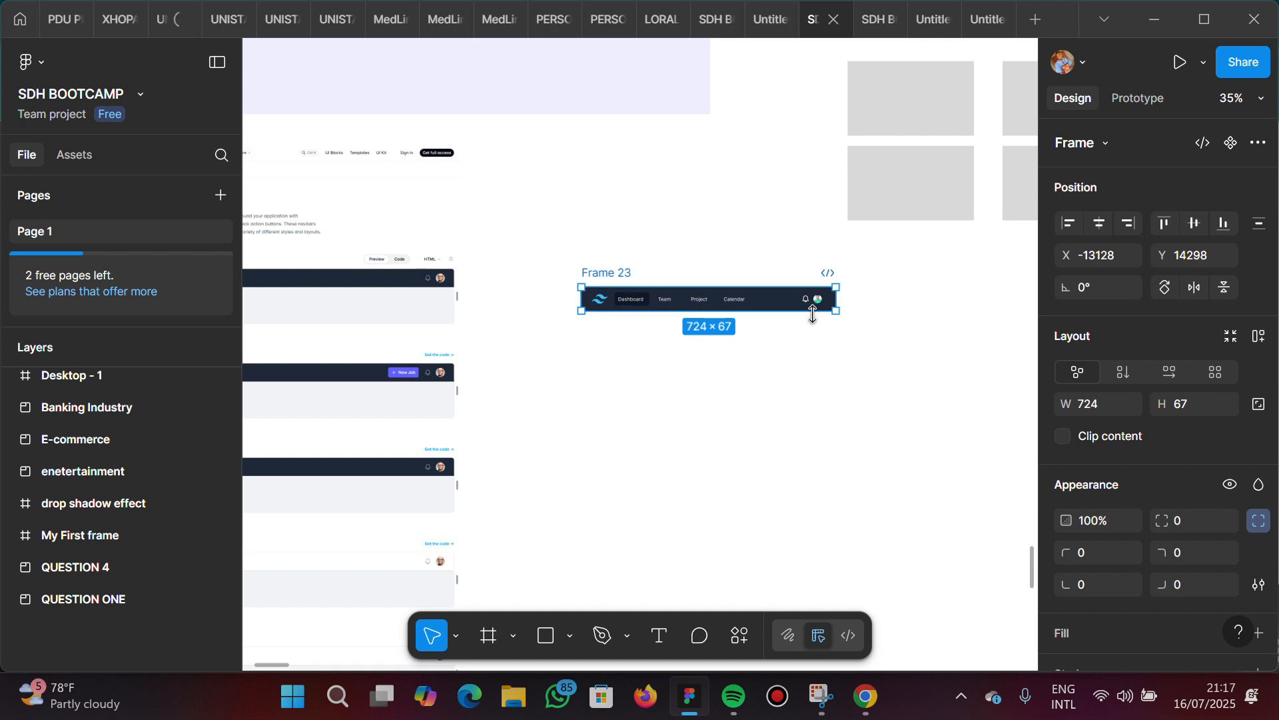
pyautogui.moveTo(812, 313); pyautogui.dragTo(840, 408)
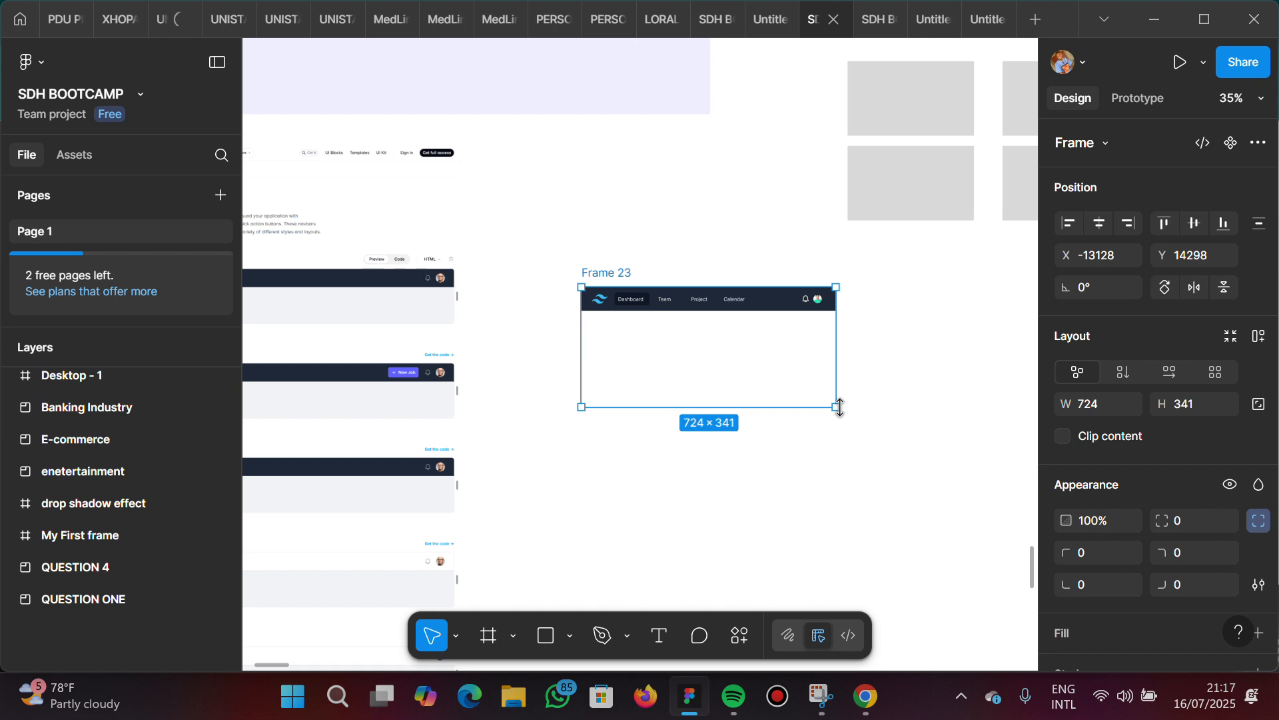
pyautogui.moveTo(839, 408); pyautogui.dragTo(837, 354)
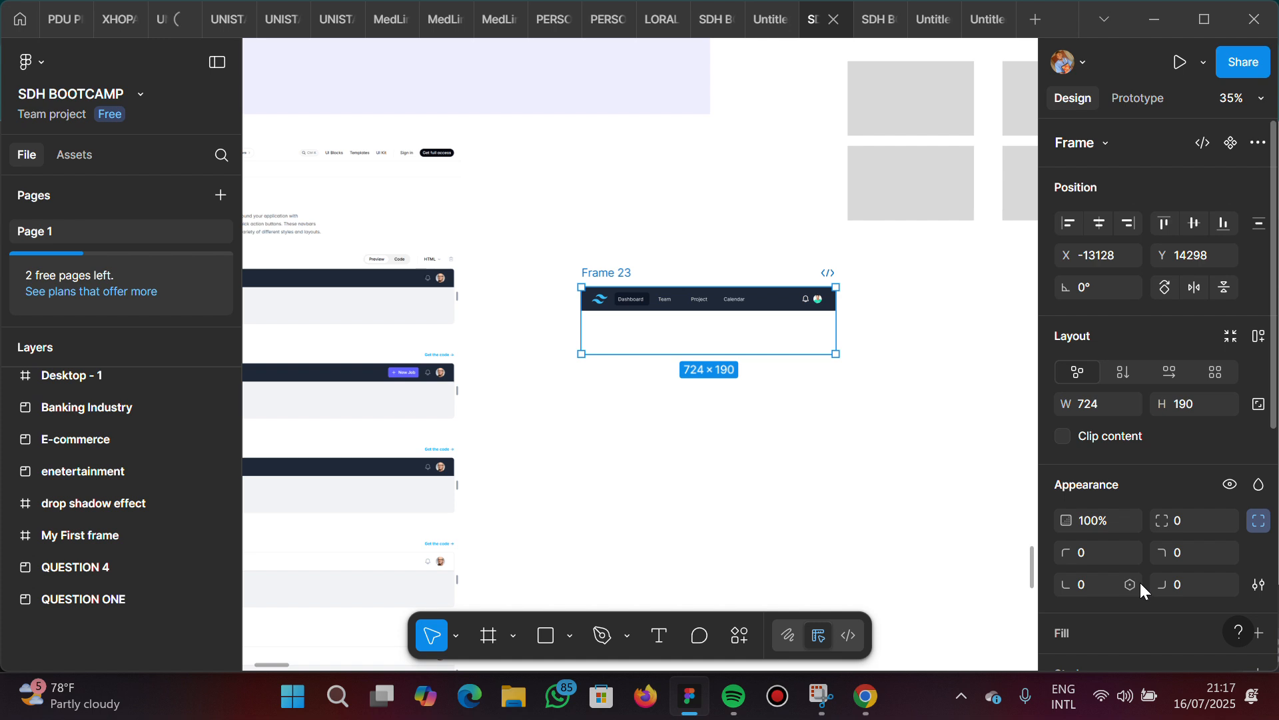
# Add a fill to the new frame and set it to F3F4F6, sampled from the light grey preview area in the Tailwind reference
pyautogui.scroll(-3, 1141, 583)
pyautogui.click(1142, 539)
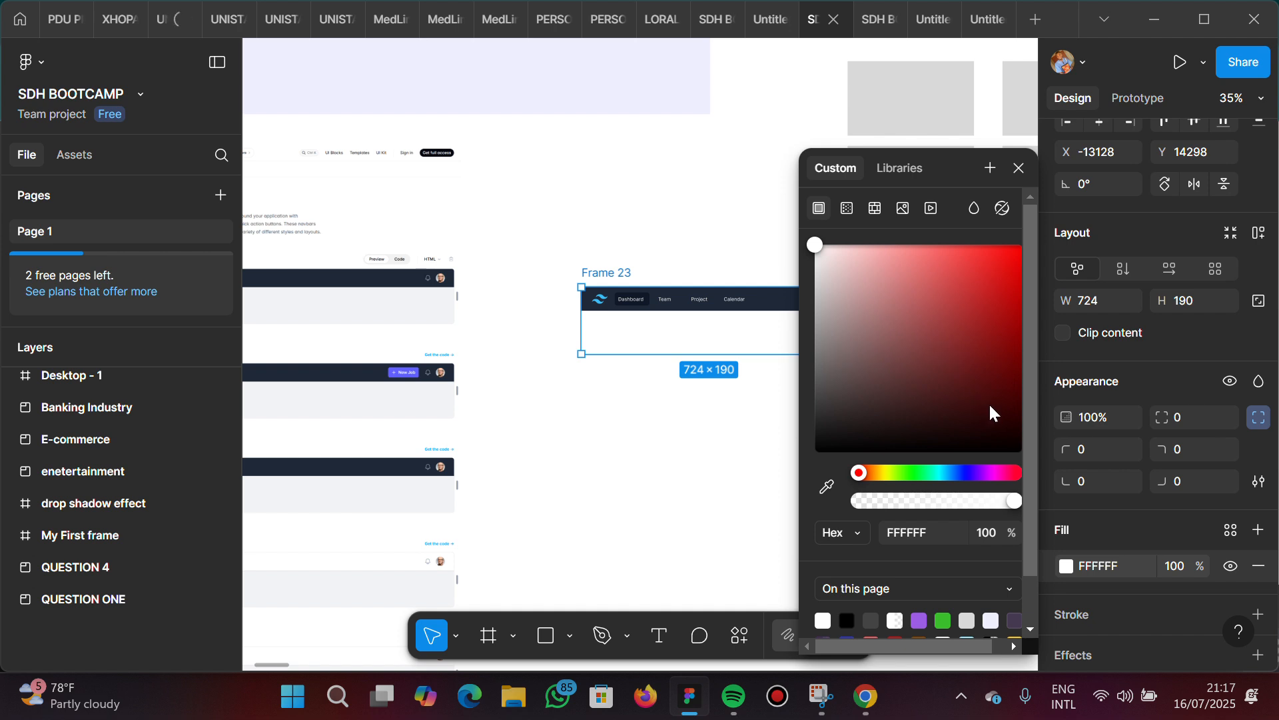
pyautogui.scroll(-2, 912, 520)
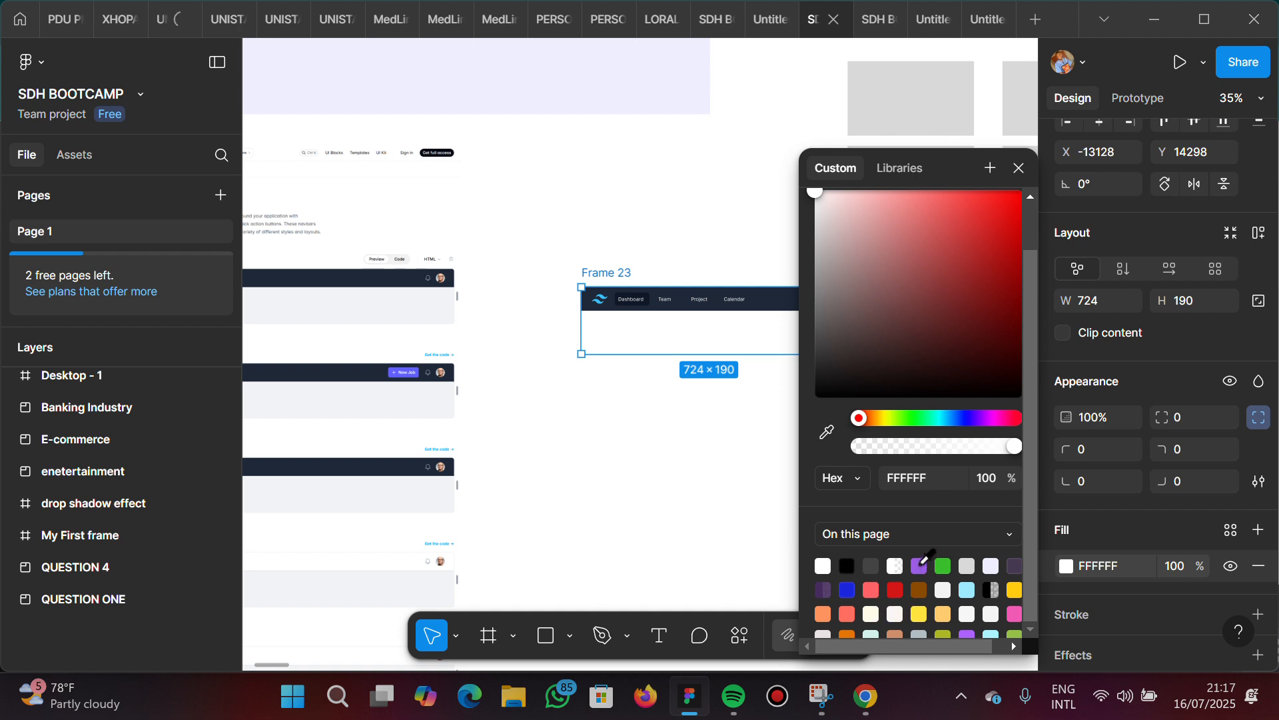
pyautogui.click(966, 567)
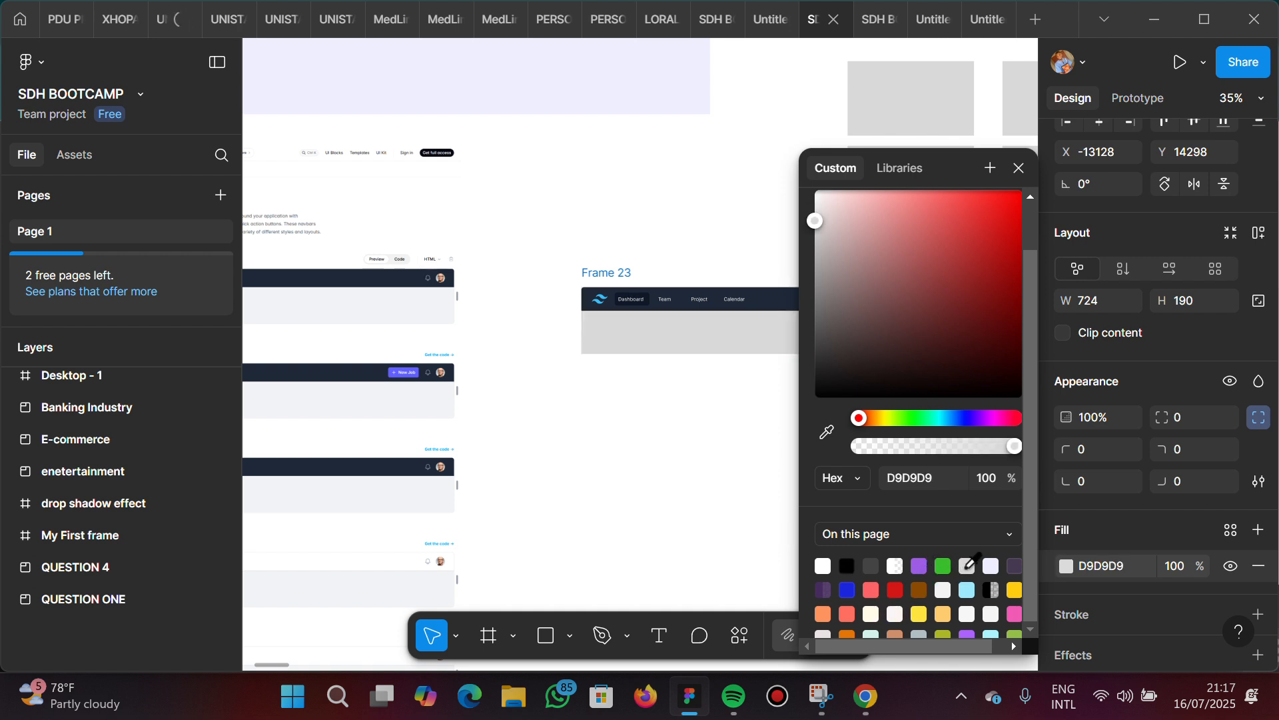
pyautogui.hscroll(3, 716, 404)
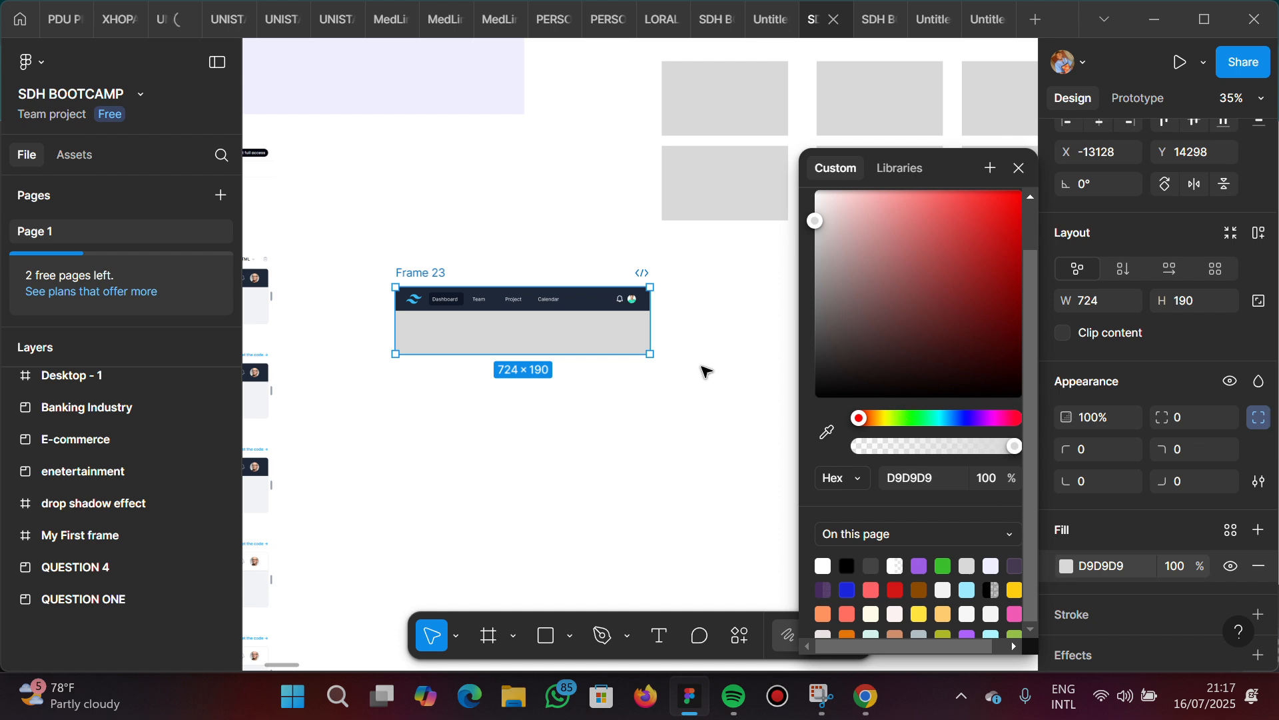
pyautogui.click(827, 433)
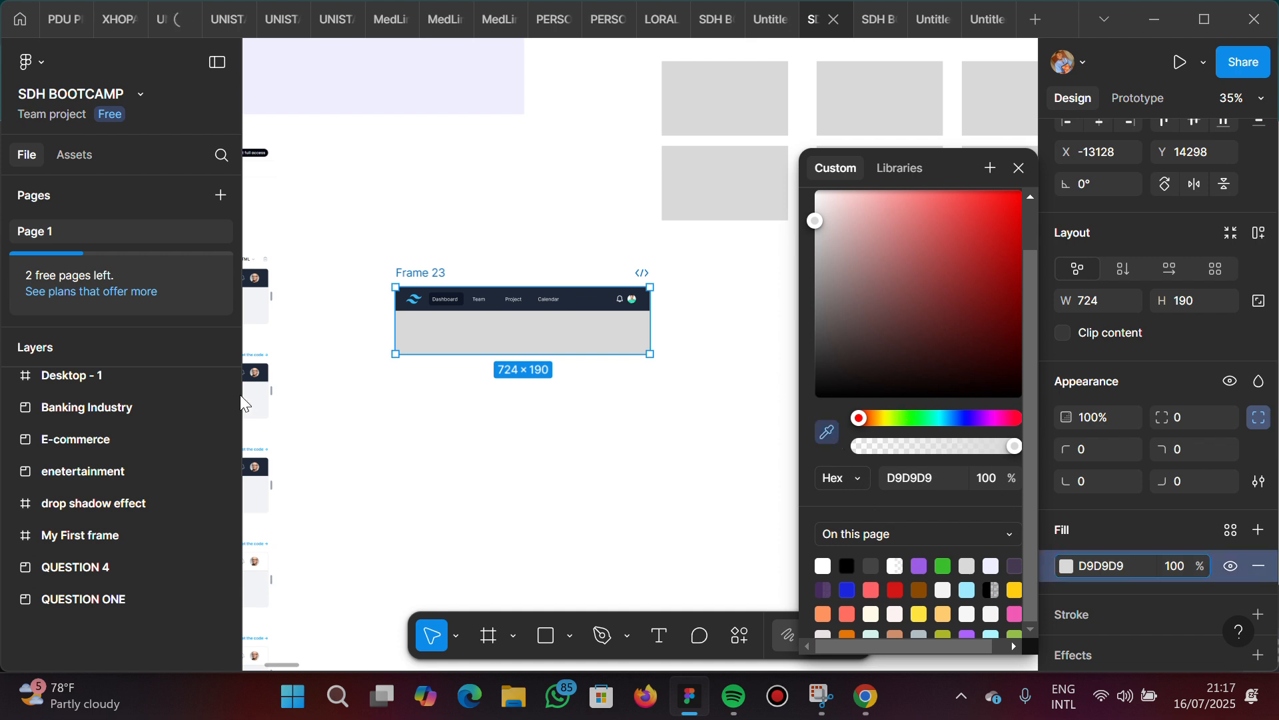
pyautogui.hscroll(-3, 332, 360)
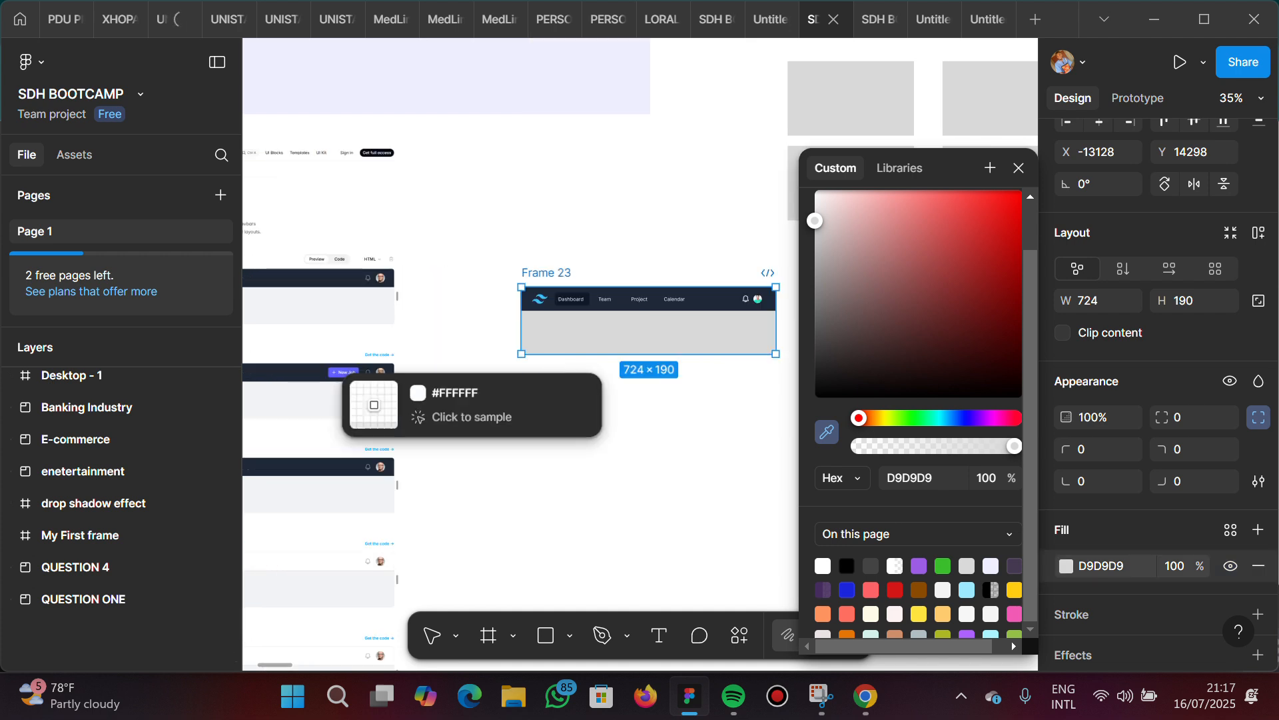
pyautogui.click(314, 306)
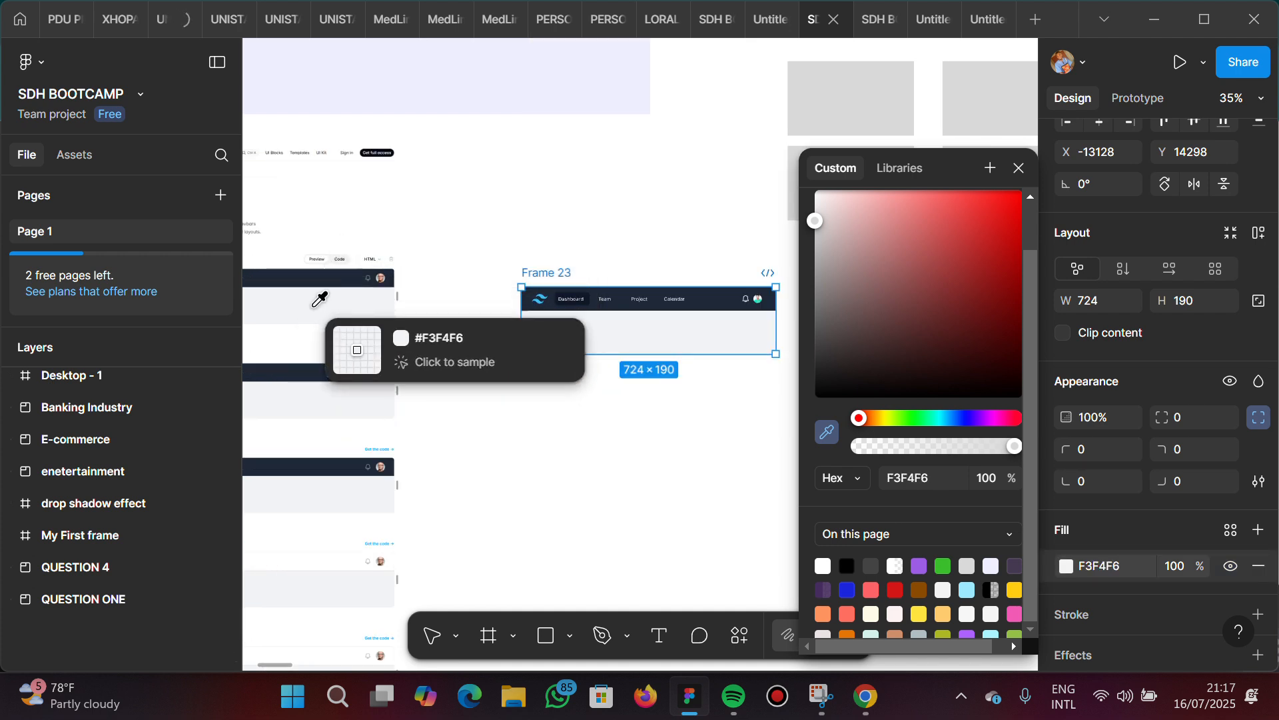
pyautogui.click(571, 257)
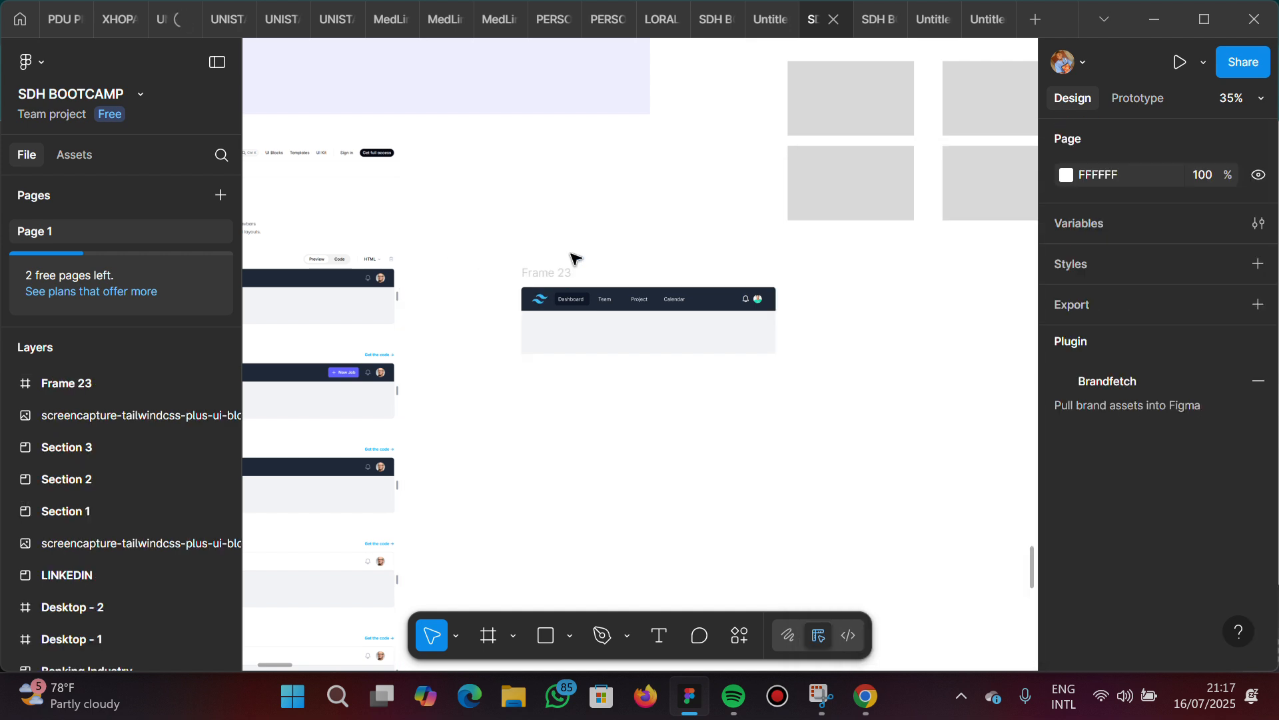
# Inspect the framed navbar up close, checking its rounded top corners, menu items and the light grey area below
pyautogui.scroll(3, 573, 267)
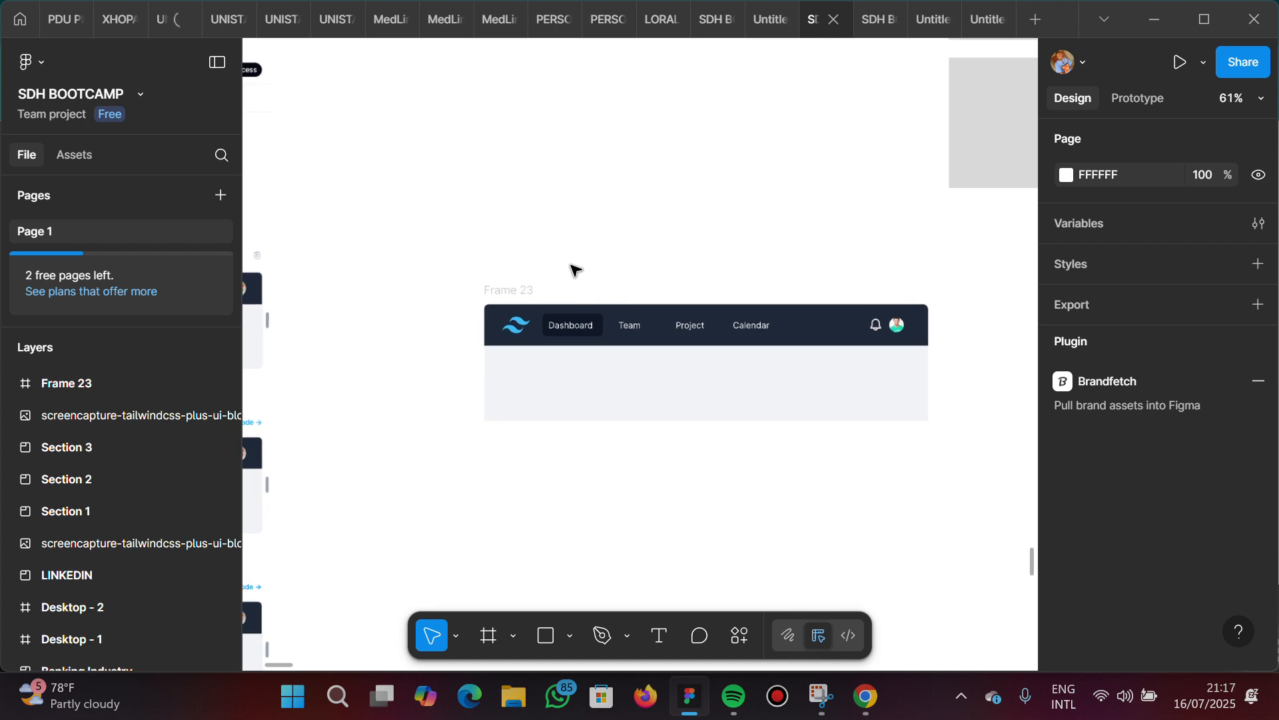
pyautogui.scroll(-3, 573, 270)
pyautogui.scroll(5, 573, 270)
pyautogui.scroll(2, 573, 270)
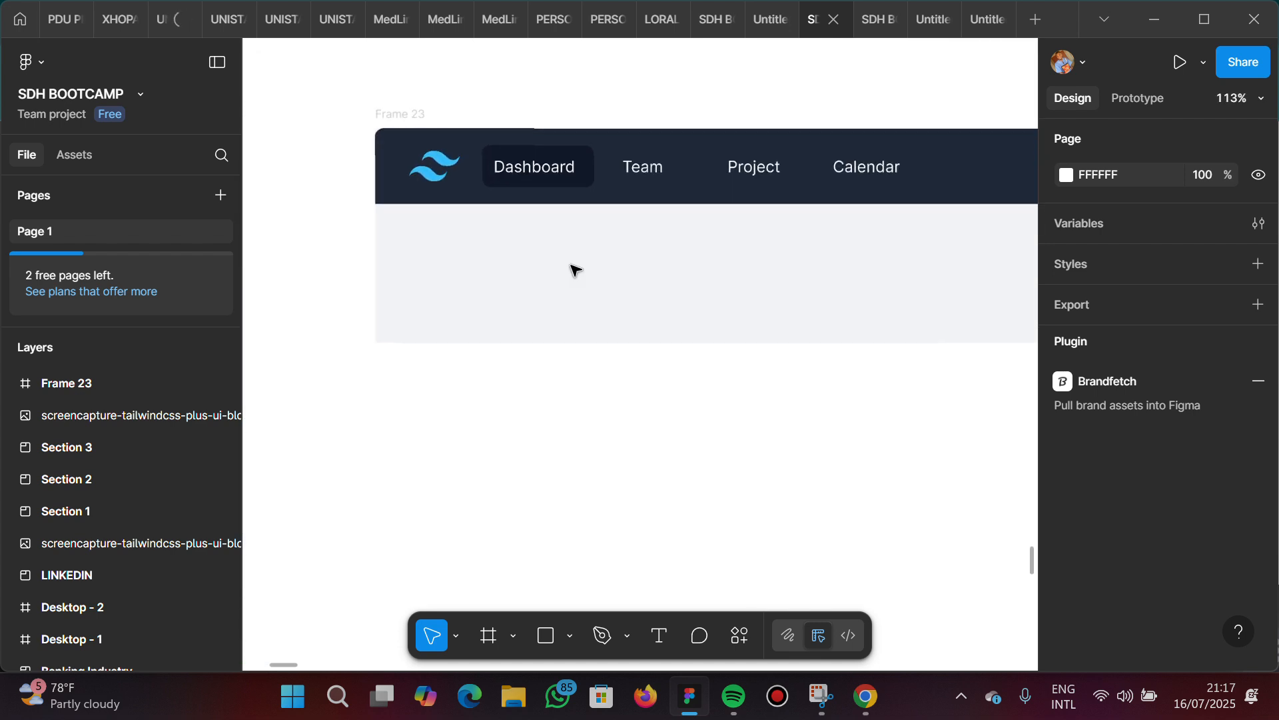
pyautogui.hscroll(3, 574, 270)
pyautogui.scroll(-2, 573, 269)
pyautogui.scroll(-1, 571, 270)
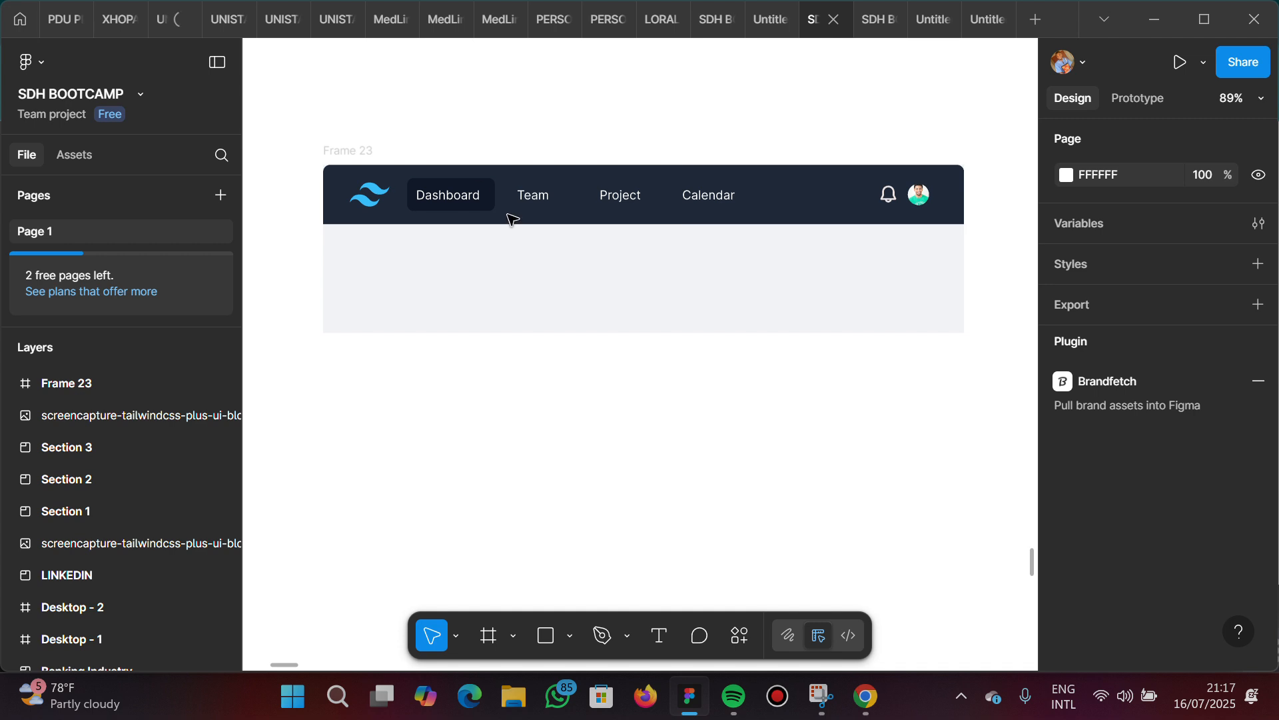
# Rename the frame around the navbar as "Simple darjk with menu button on left", following the first navbar heading in the Tailwind reference
pyautogui.click(364, 158)
pyautogui.doubleClick(364, 153)
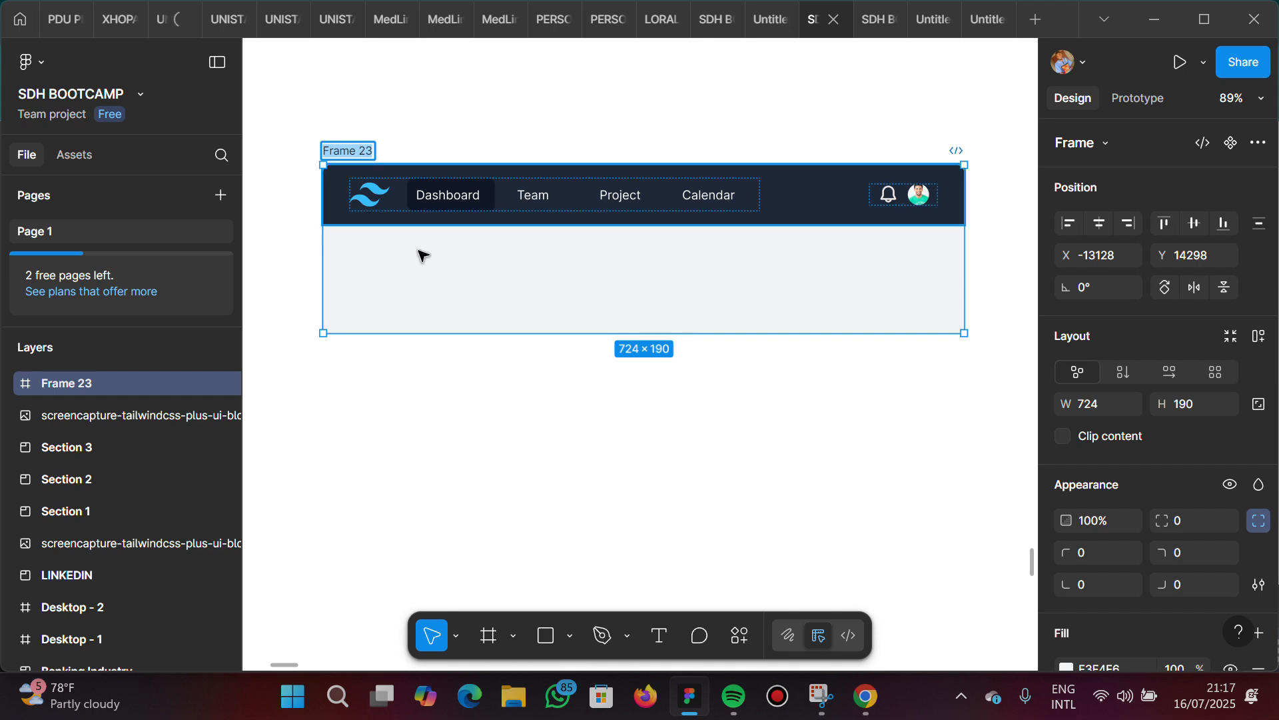
pyautogui.scroll(-5, 409, 271)
pyautogui.hscroll(-10, 409, 271)
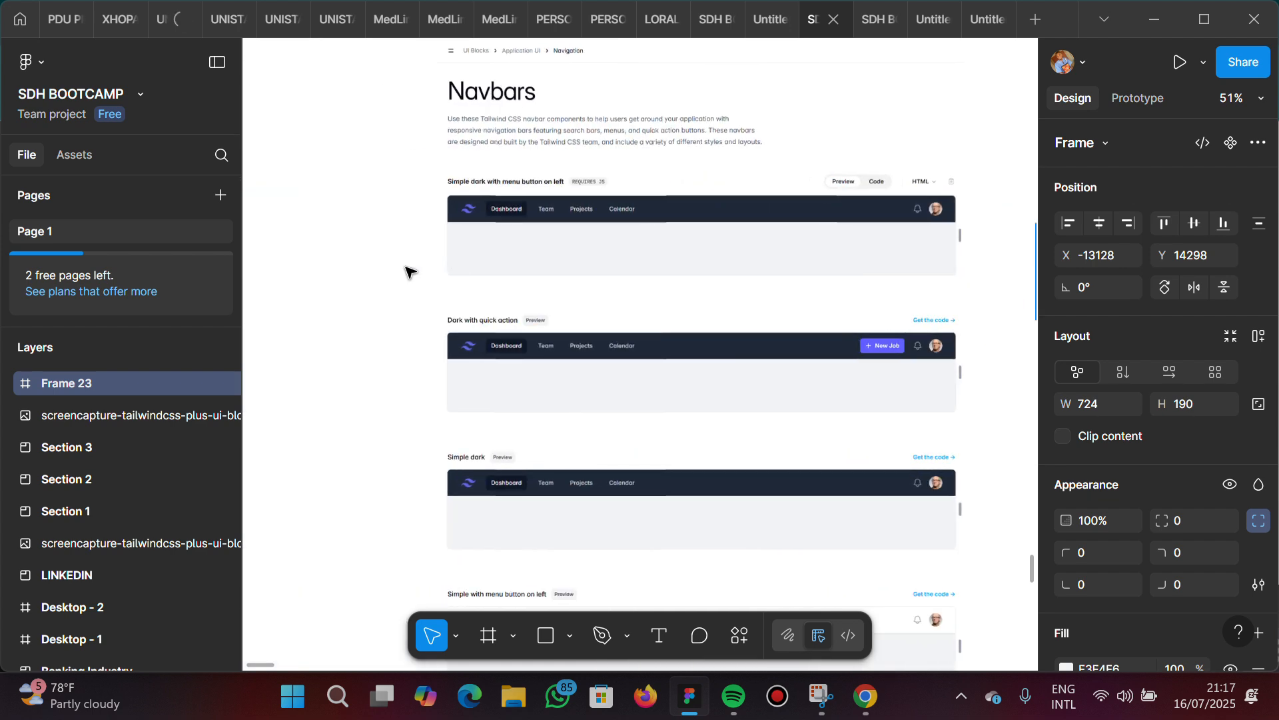
pyautogui.hscroll(-1, 411, 272)
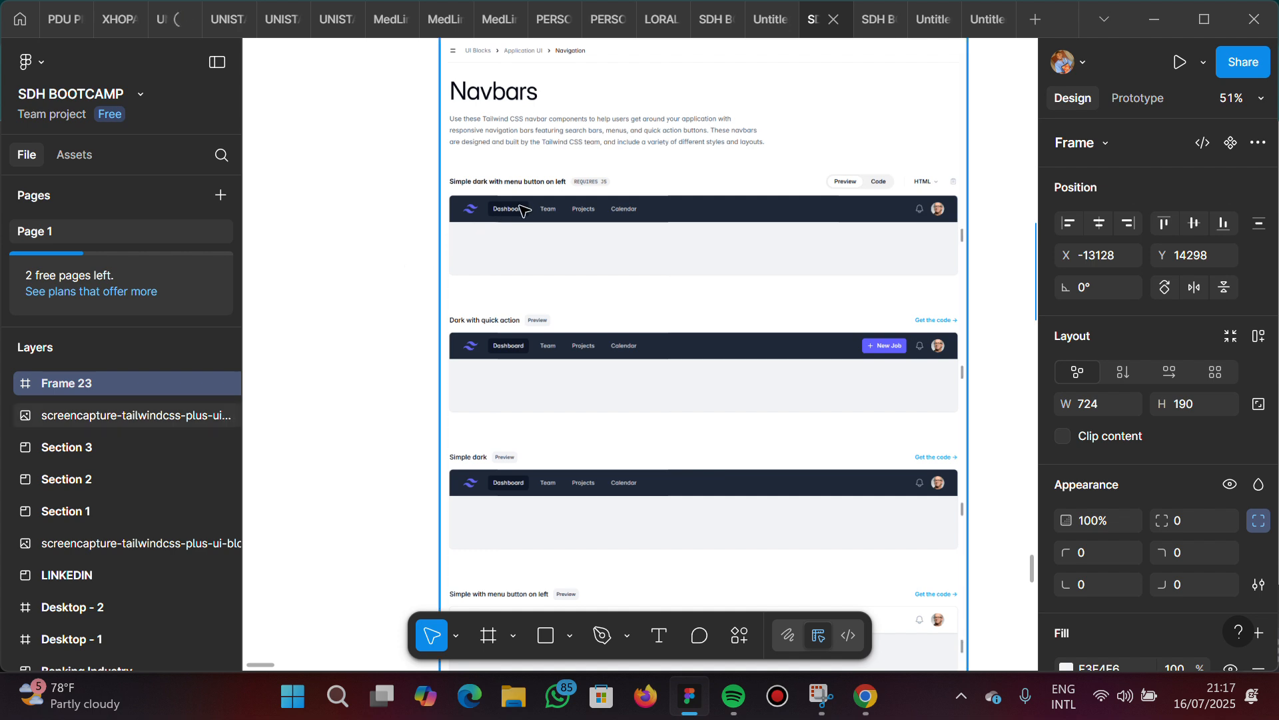
pyautogui.hscroll(5, 558, 199)
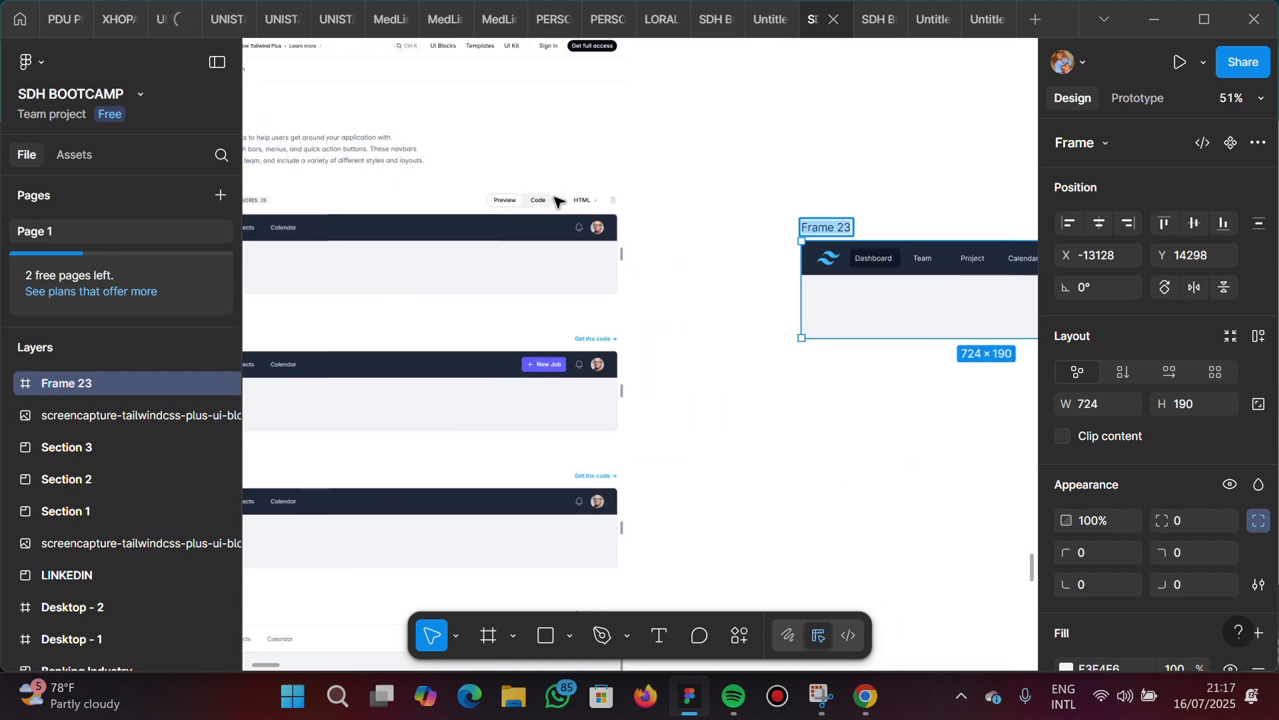
pyautogui.hscroll(1, 559, 200)
pyautogui.write('Si')
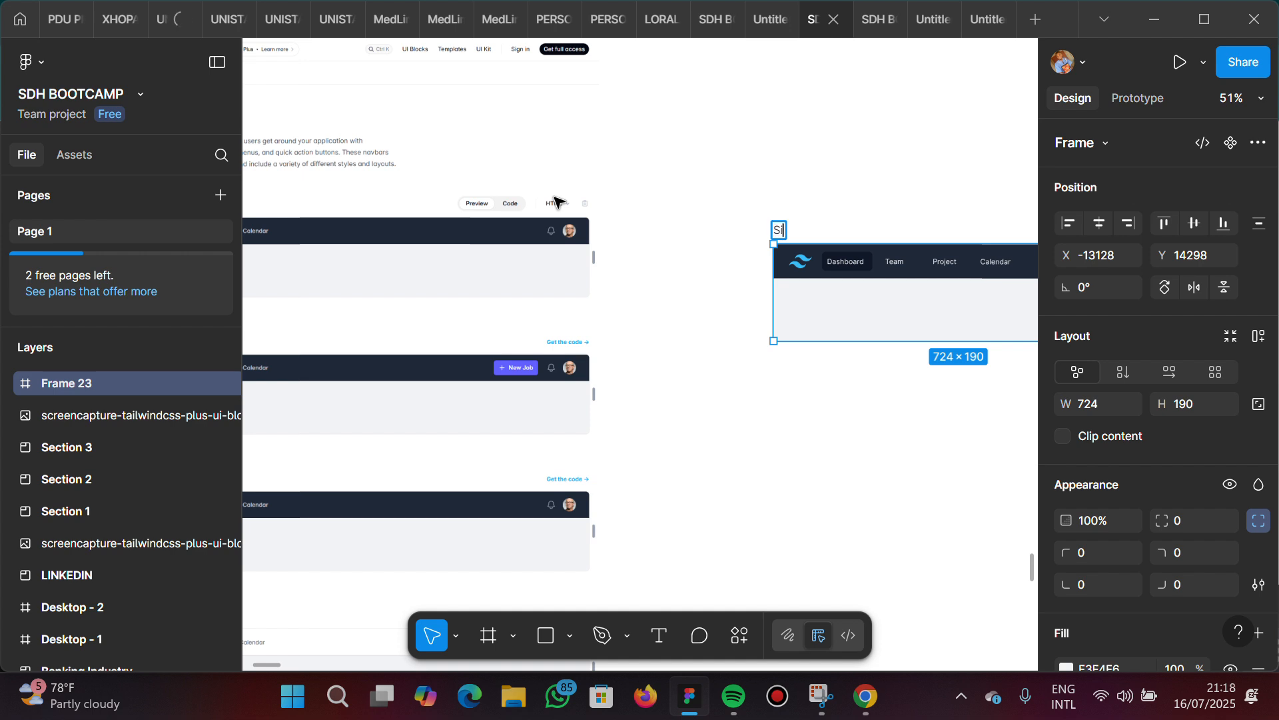
pyautogui.write('mple darjk ')
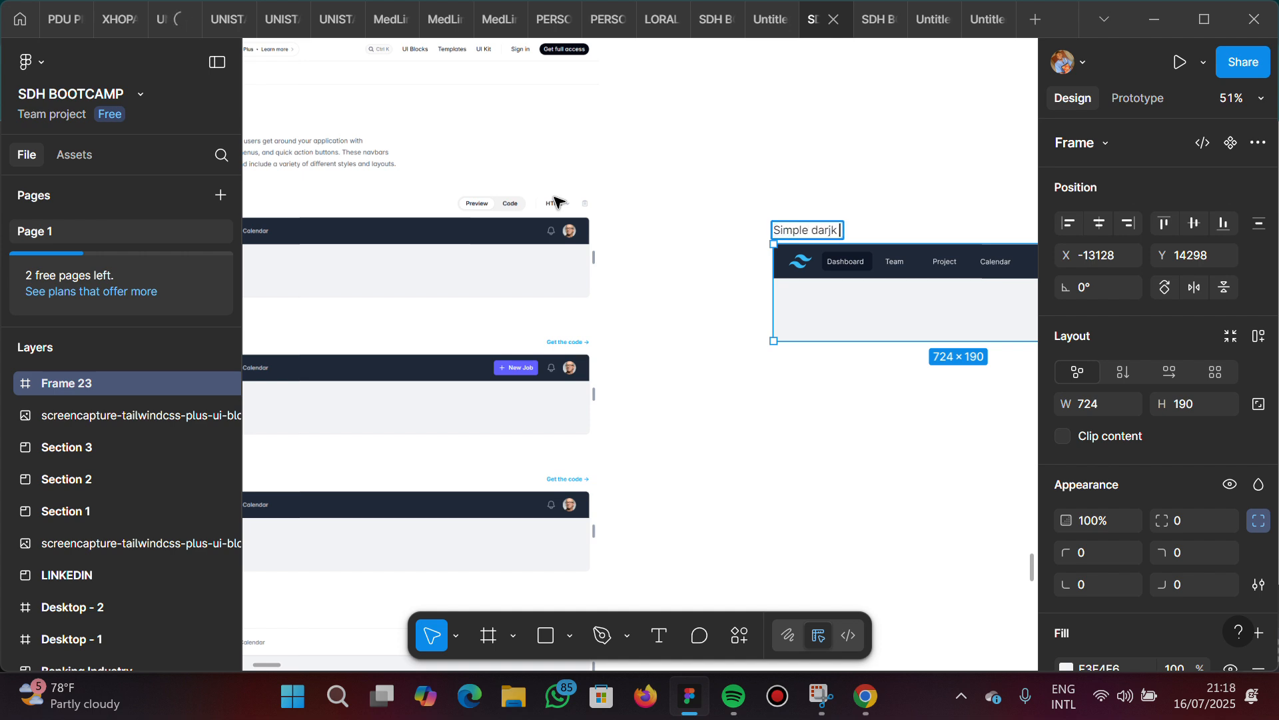
pyautogui.write('with menu left i')
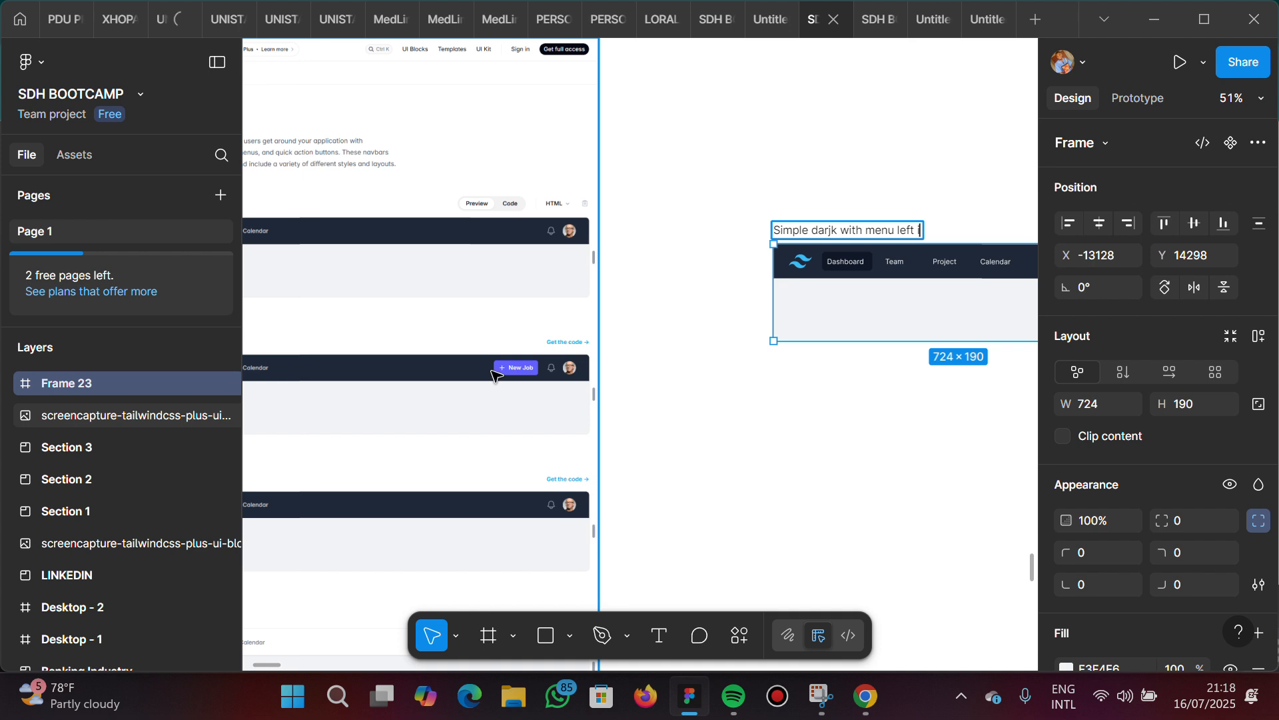
pyautogui.hscroll(-5, 493, 376)
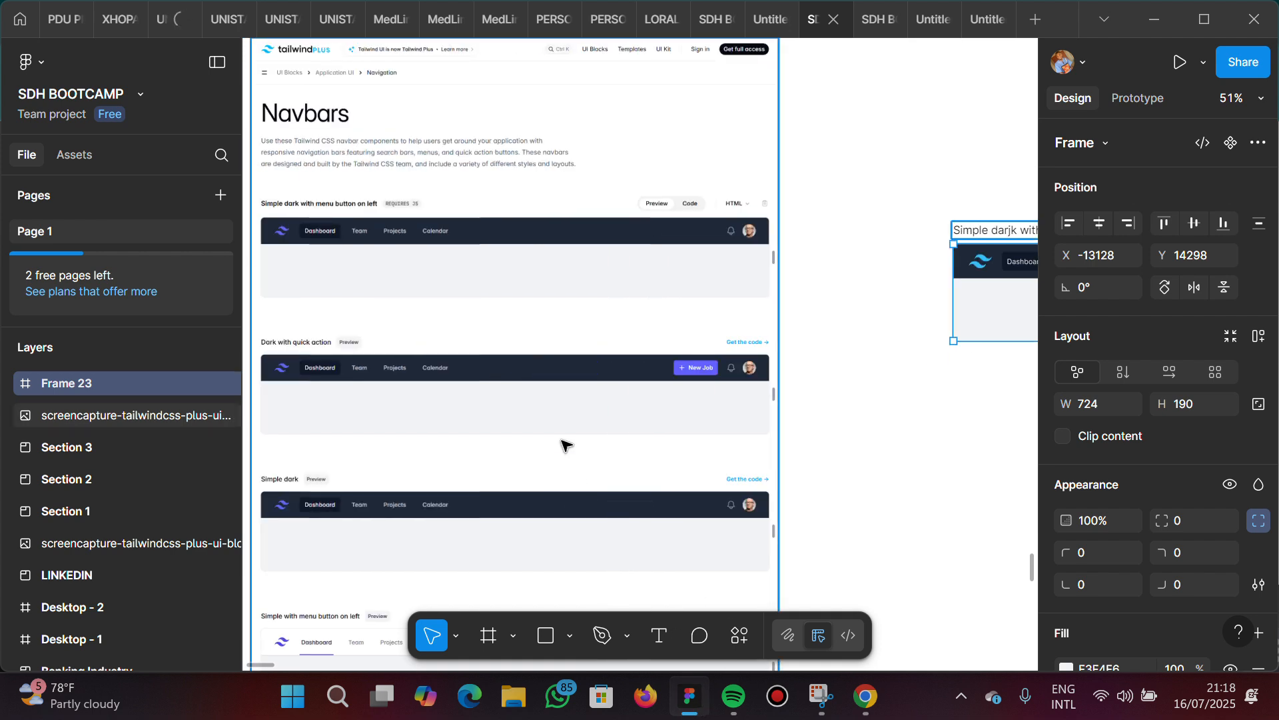
pyautogui.hscroll(8, 830, 405)
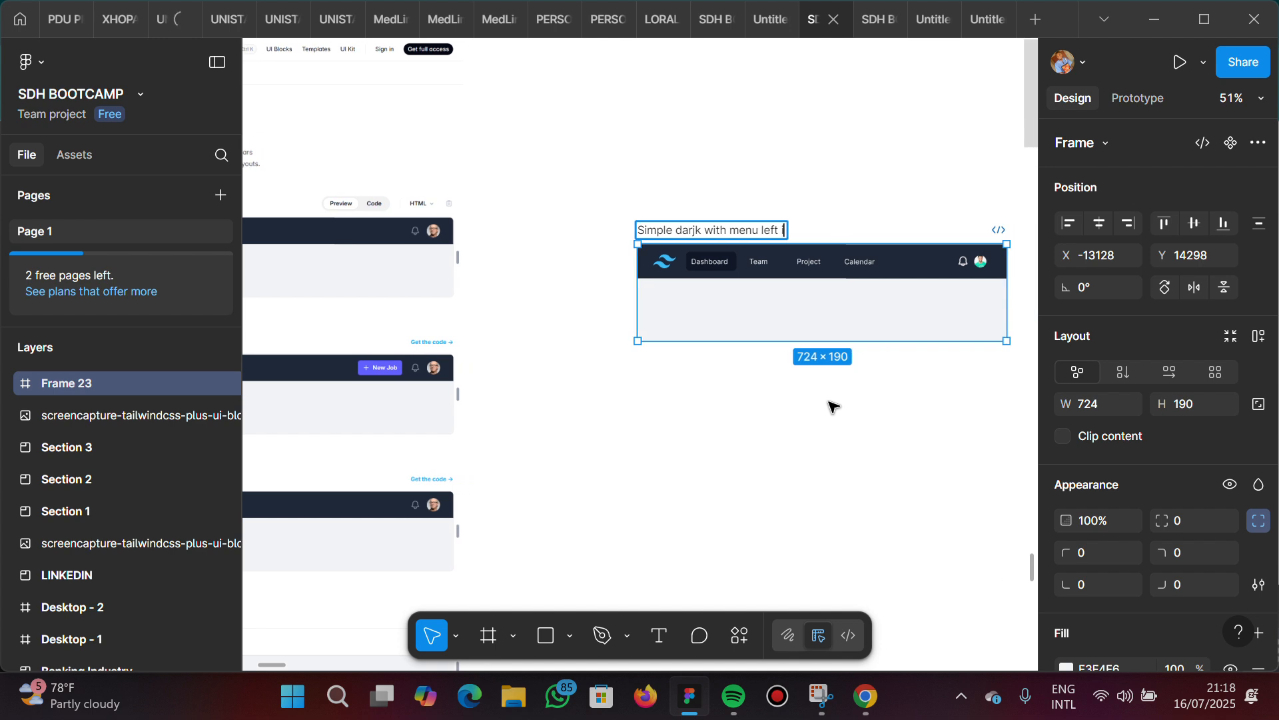
pyautogui.press('BackSpace')
pyautogui.press('BackSpace')
pyautogui.press('BackSpace')
pyautogui.press('BackSpace')
pyautogui.press('BackSpace')
pyautogui.press('BackSpace')
pyautogui.write('button on left')
pyautogui.press('Return')
# Move the renamed frame closer to the reference screenshot, to about X -13385, Y 14231, and reduce its height to 157
pyautogui.hscroll(3, 785, 409)
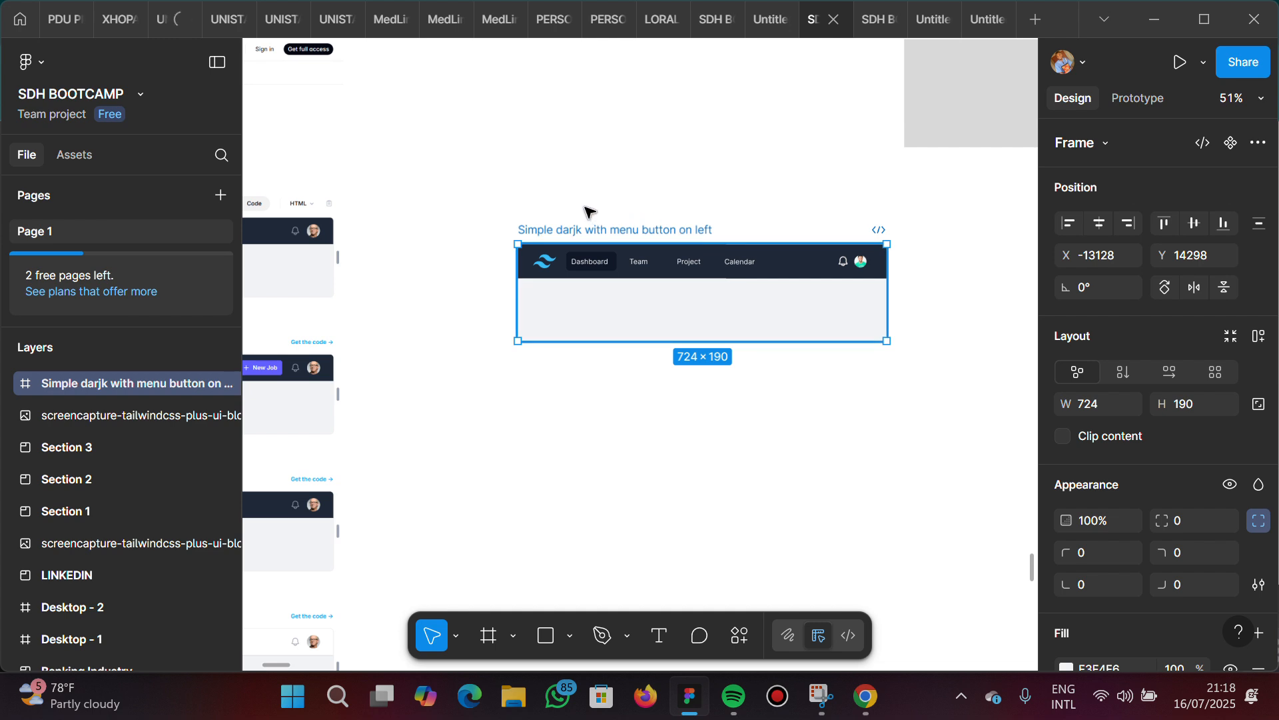
pyautogui.moveTo(590, 212); pyautogui.dragTo(543, 197)
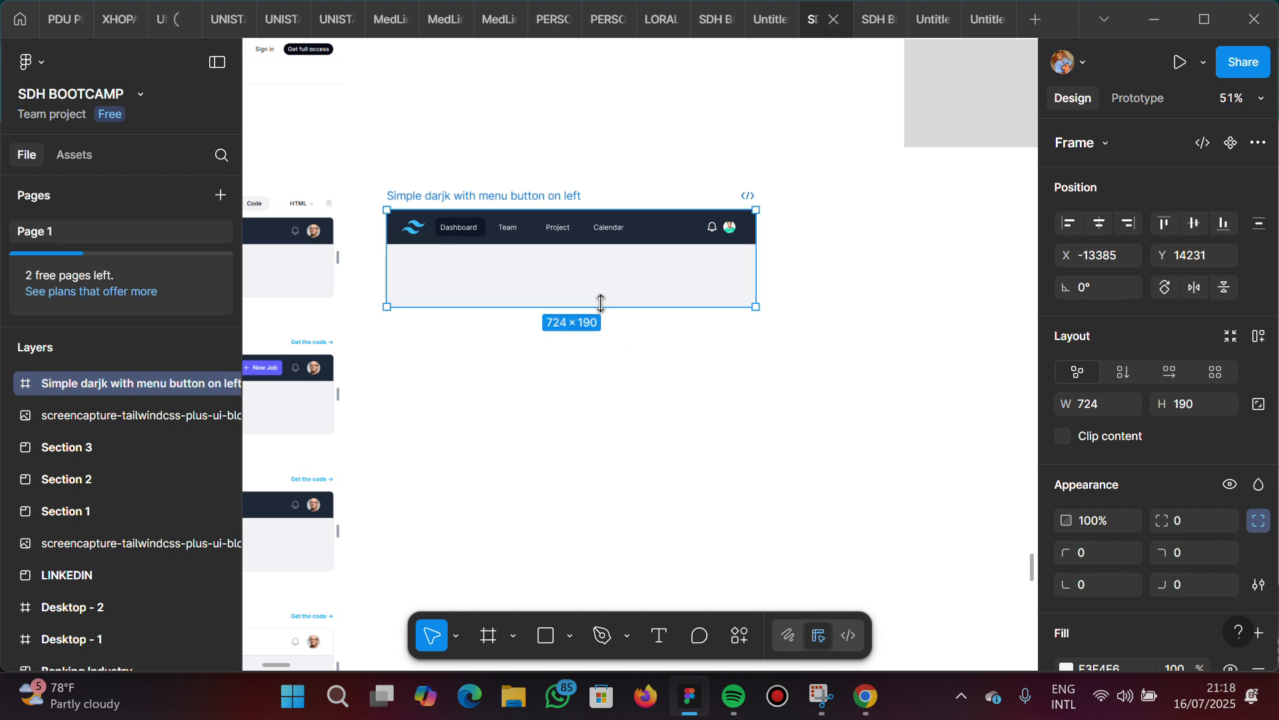
pyautogui.moveTo(601, 303); pyautogui.dragTo(600, 290)
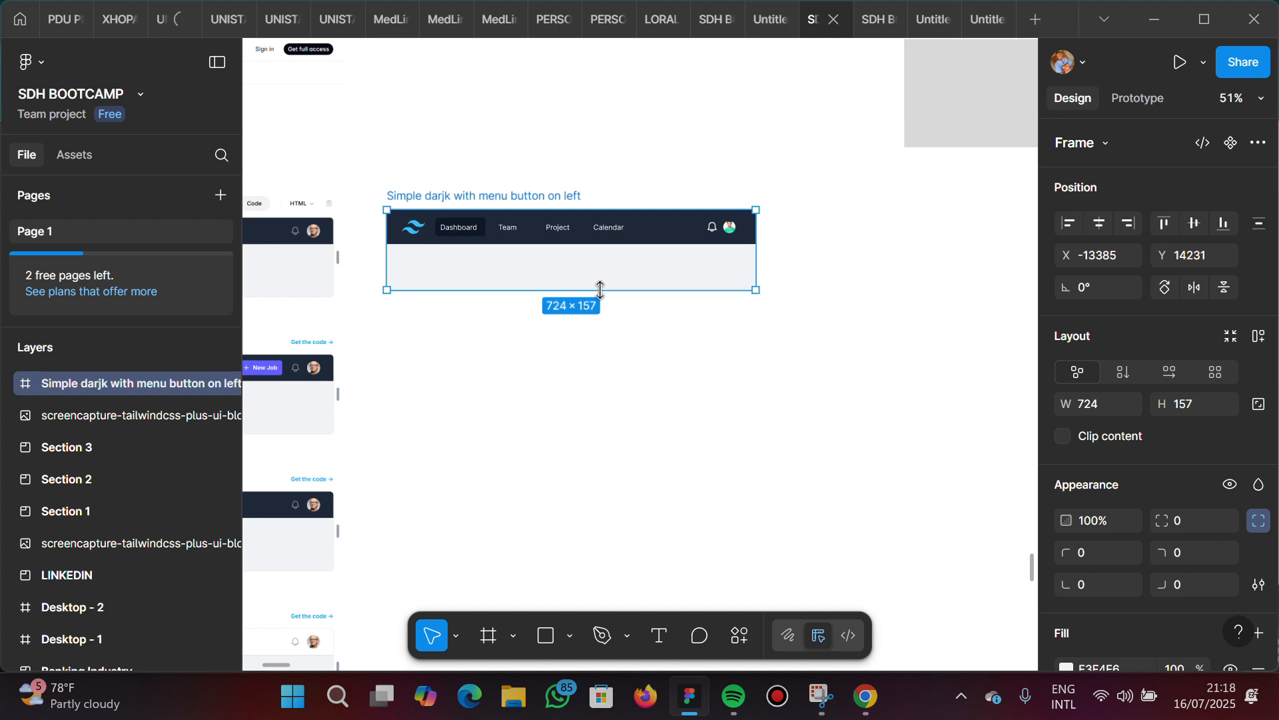
pyautogui.click(704, 449)
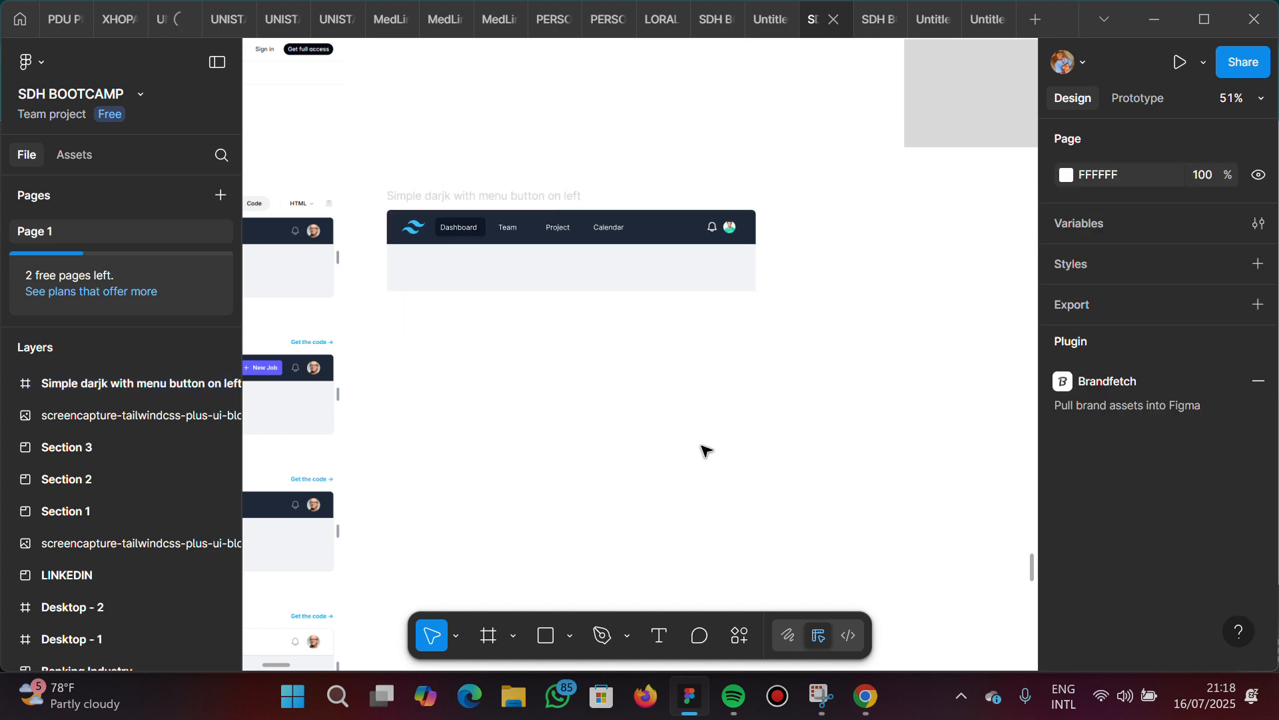
# Check the Google Meet call window from the Figma file
pyautogui.click(868, 700)
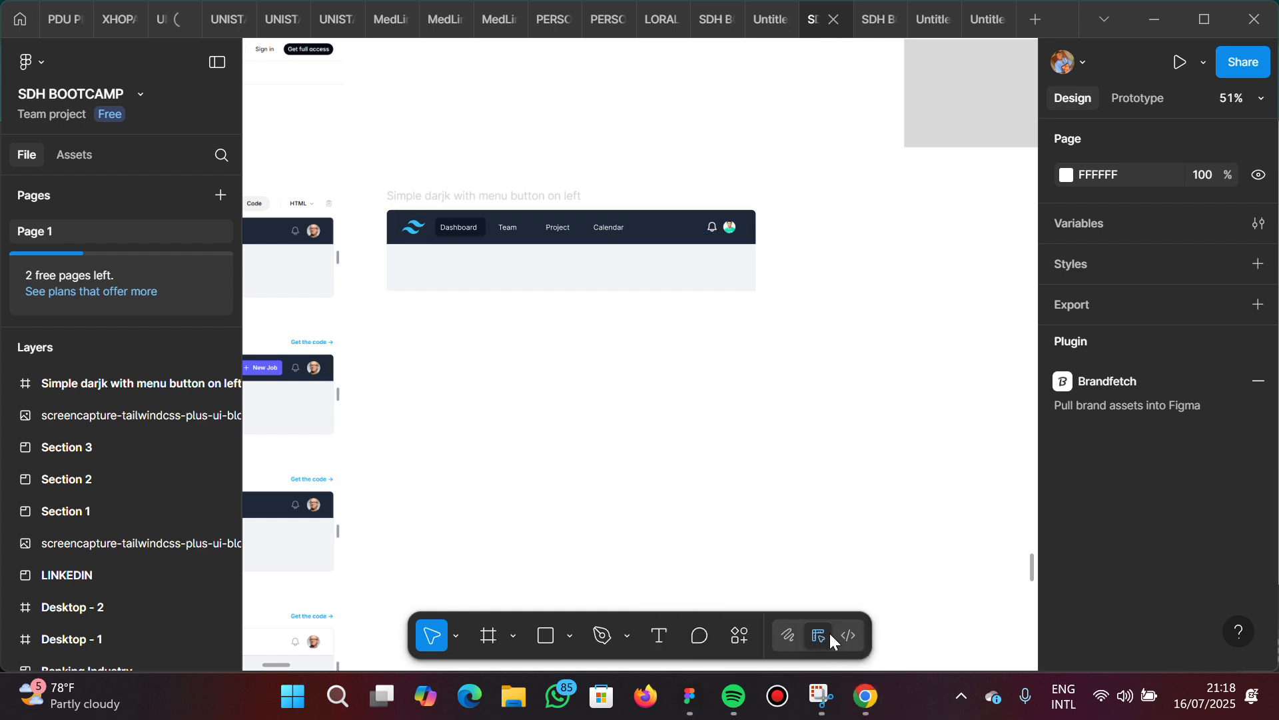
pyautogui.moveTo(865, 703)
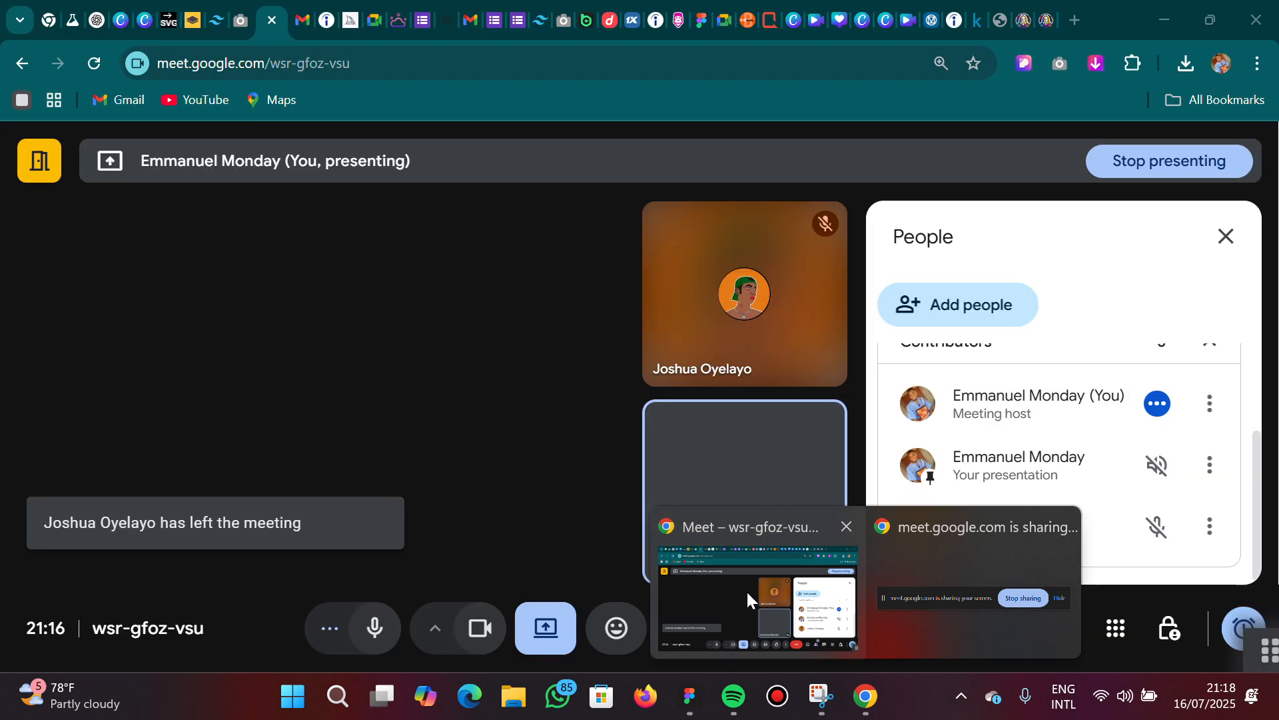
pyautogui.click(747, 592)
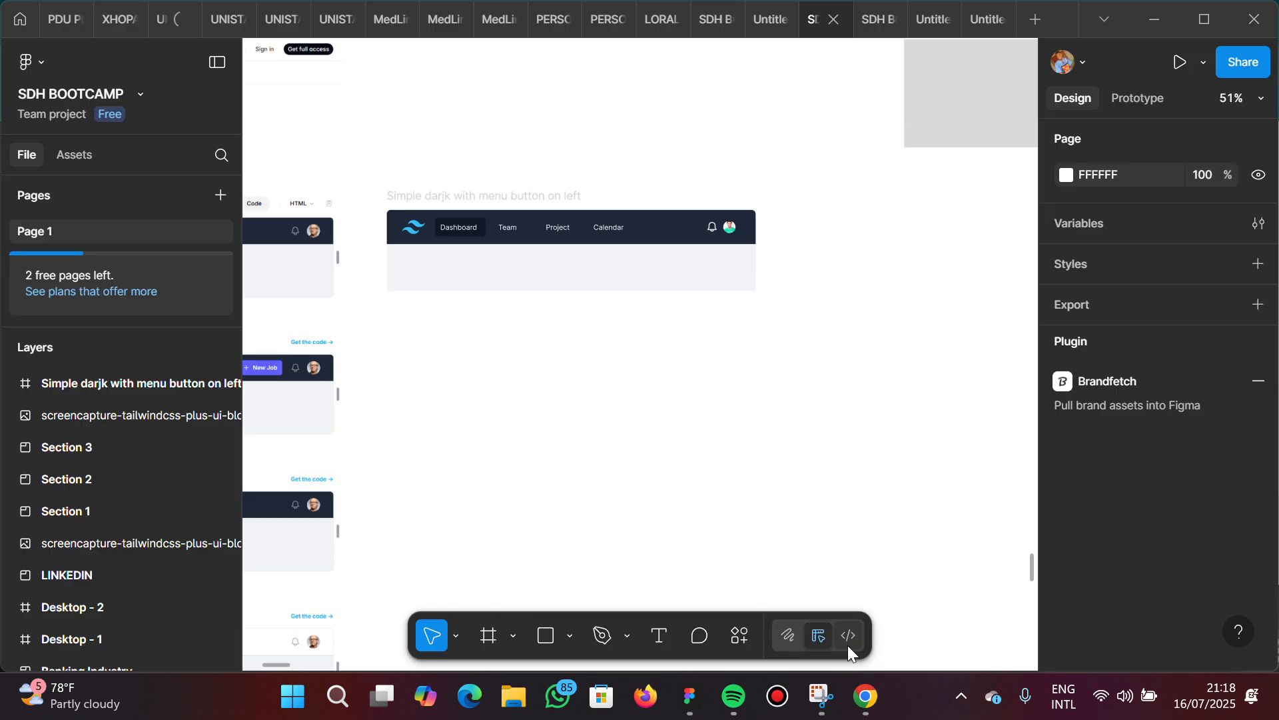
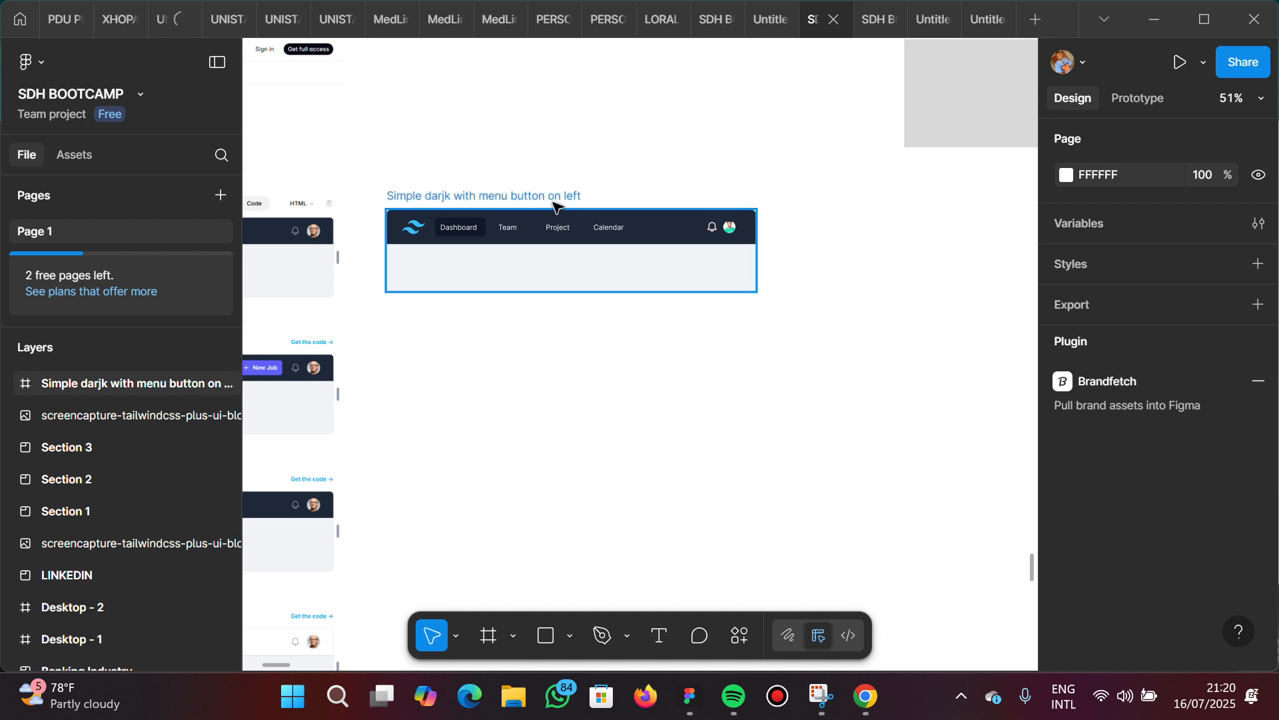
# Review the navbar variants in the Tailwind reference screenshot, from the simple dark ones down to Dark with search
pyautogui.hscroll(-2, 555, 205)
pyautogui.hscroll(-6, 555, 206)
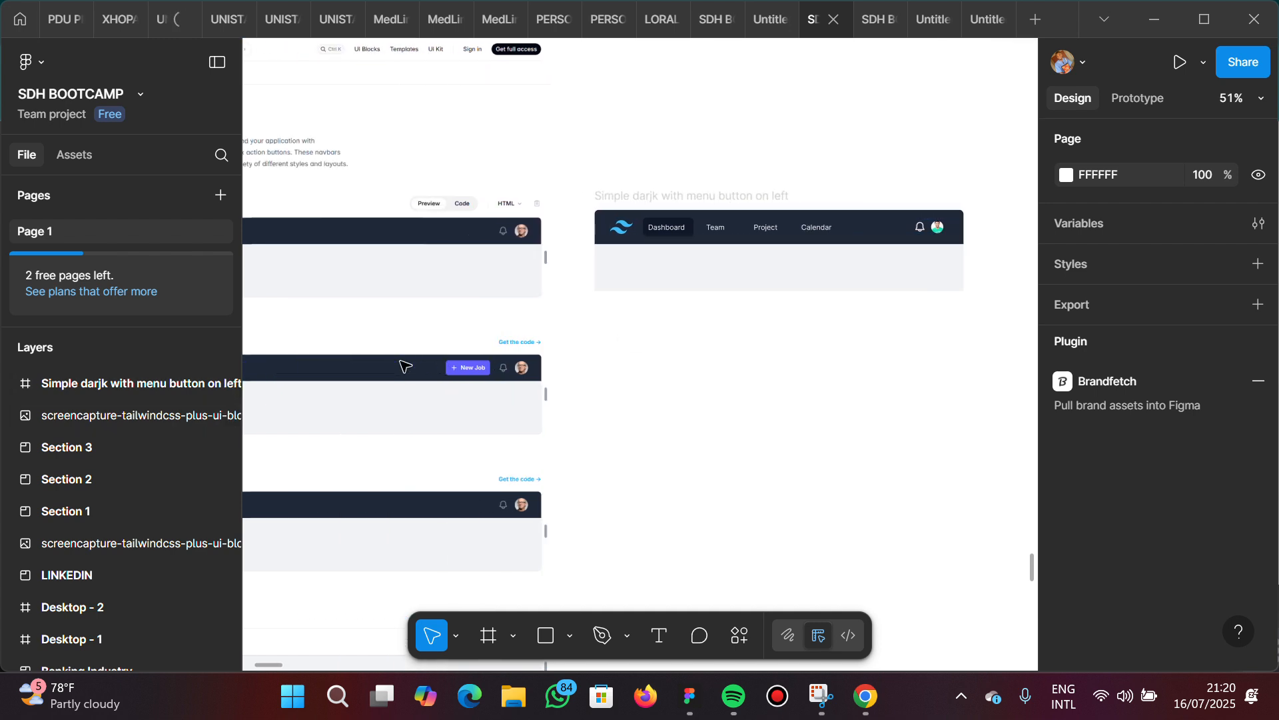
pyautogui.hscroll(-10, 405, 366)
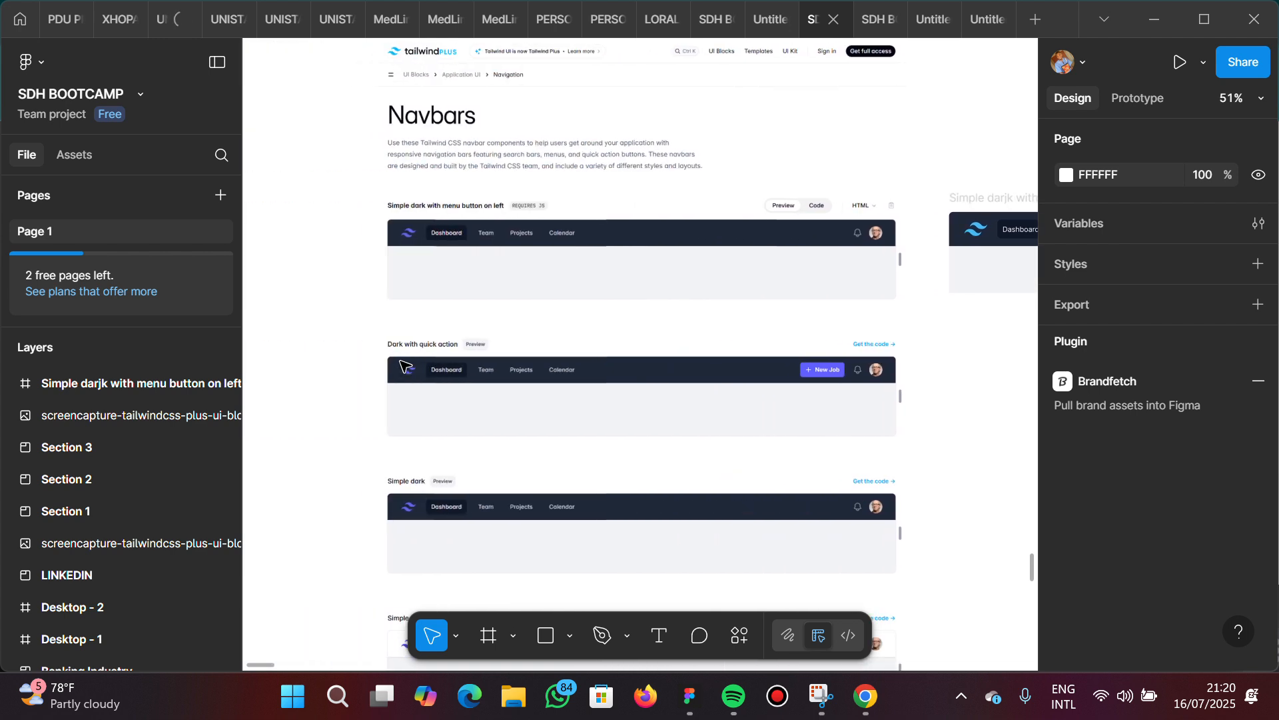
pyautogui.scroll(-6, 404, 366)
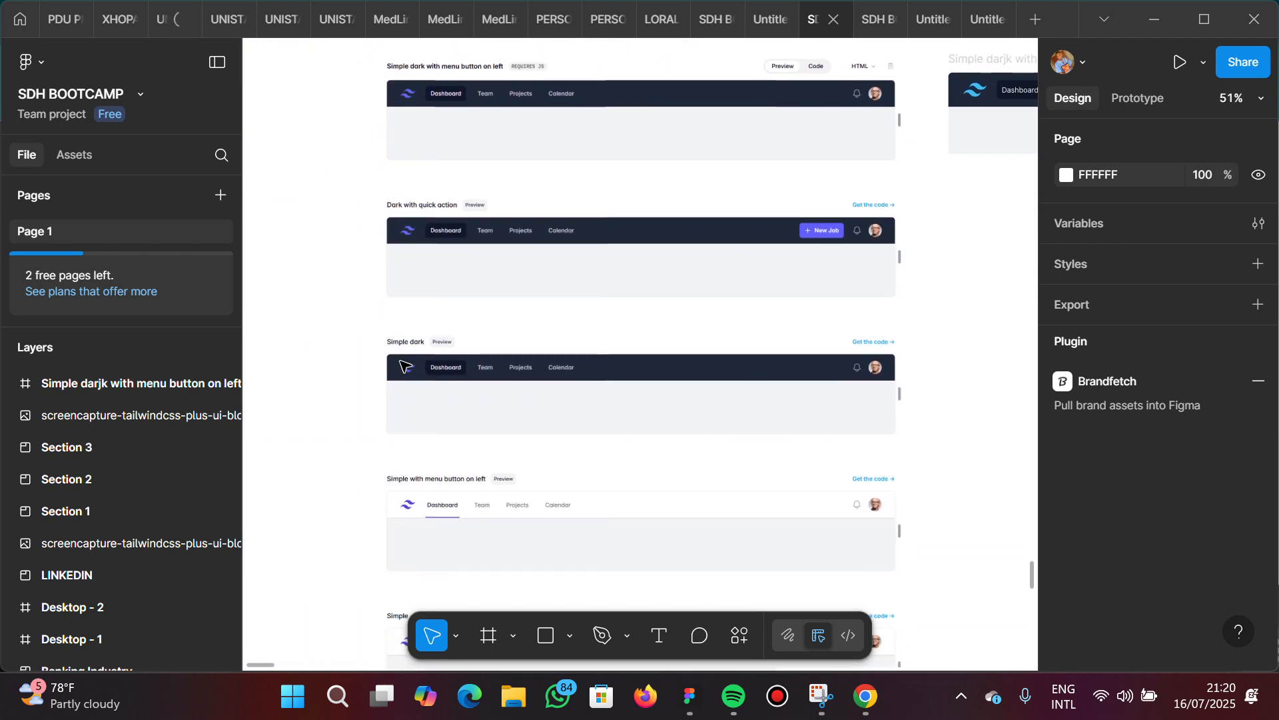
pyautogui.scroll(-2, 404, 366)
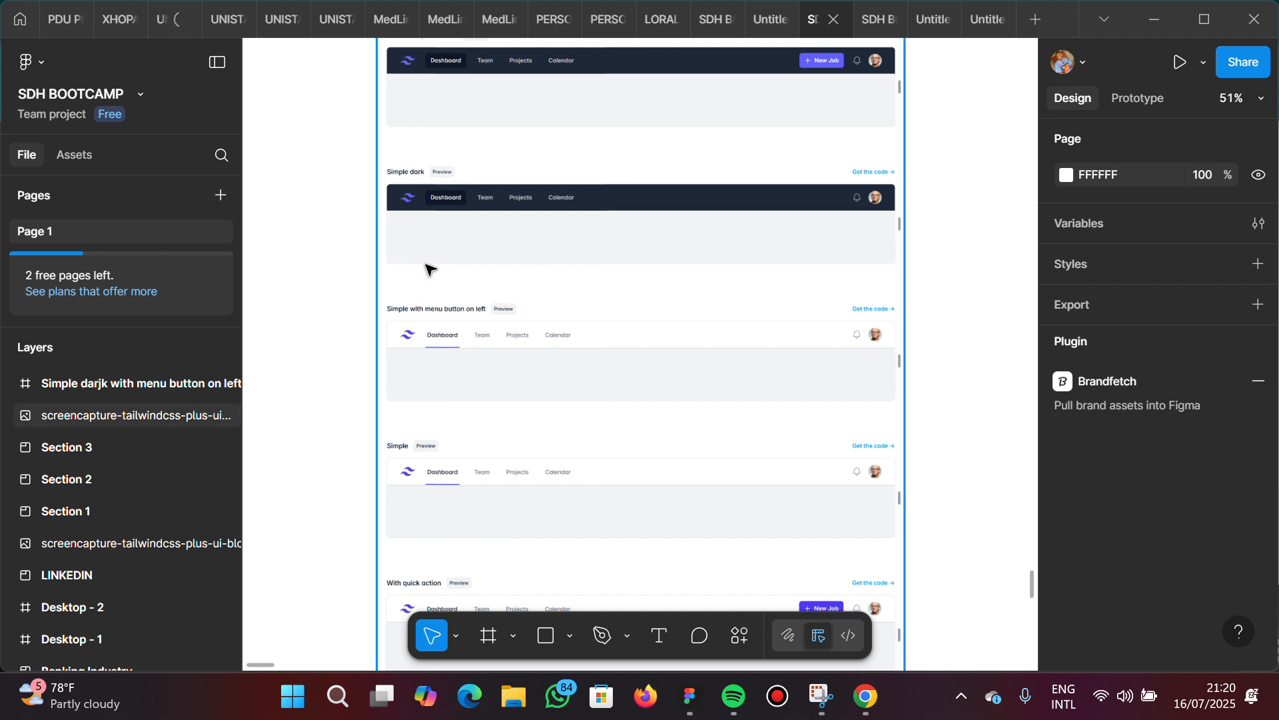
pyautogui.scroll(-4, 430, 269)
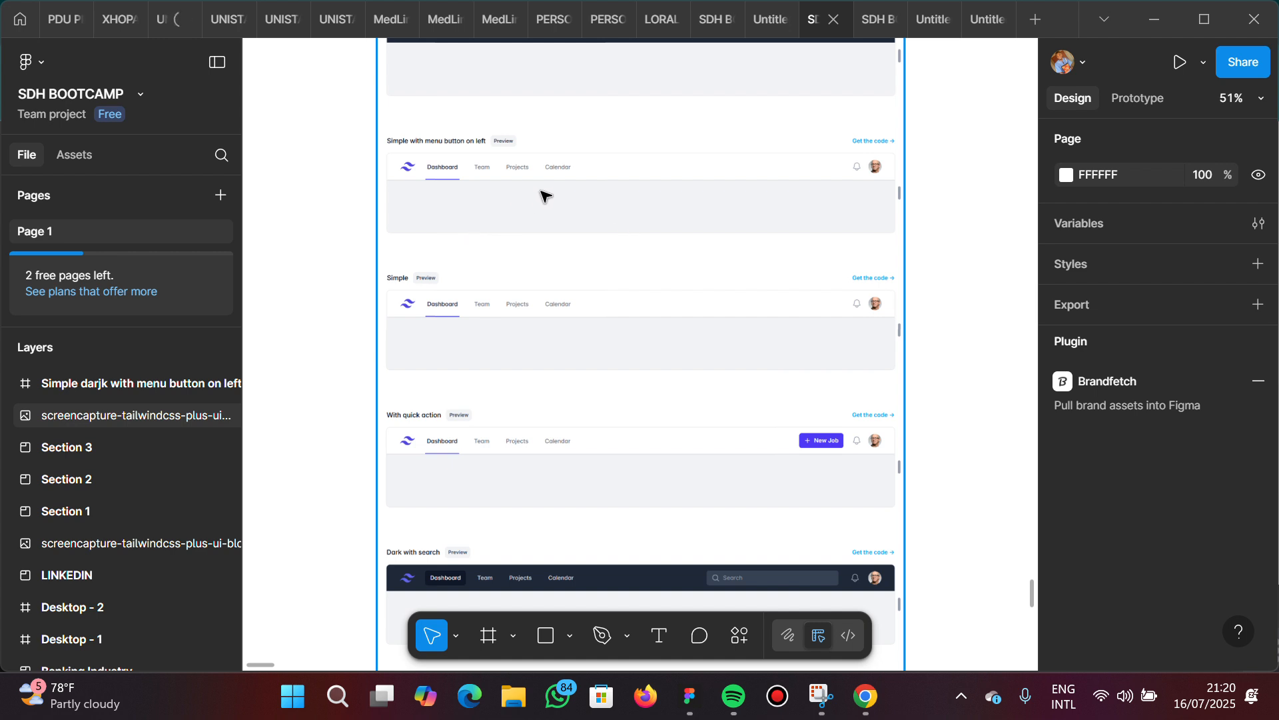
# Examine the "Simple with menu button on left" reference navbar up close, focusing on the underlined Dashboard item
pyautogui.scroll(2, 466, 186)
pyautogui.scroll(8, 470, 187)
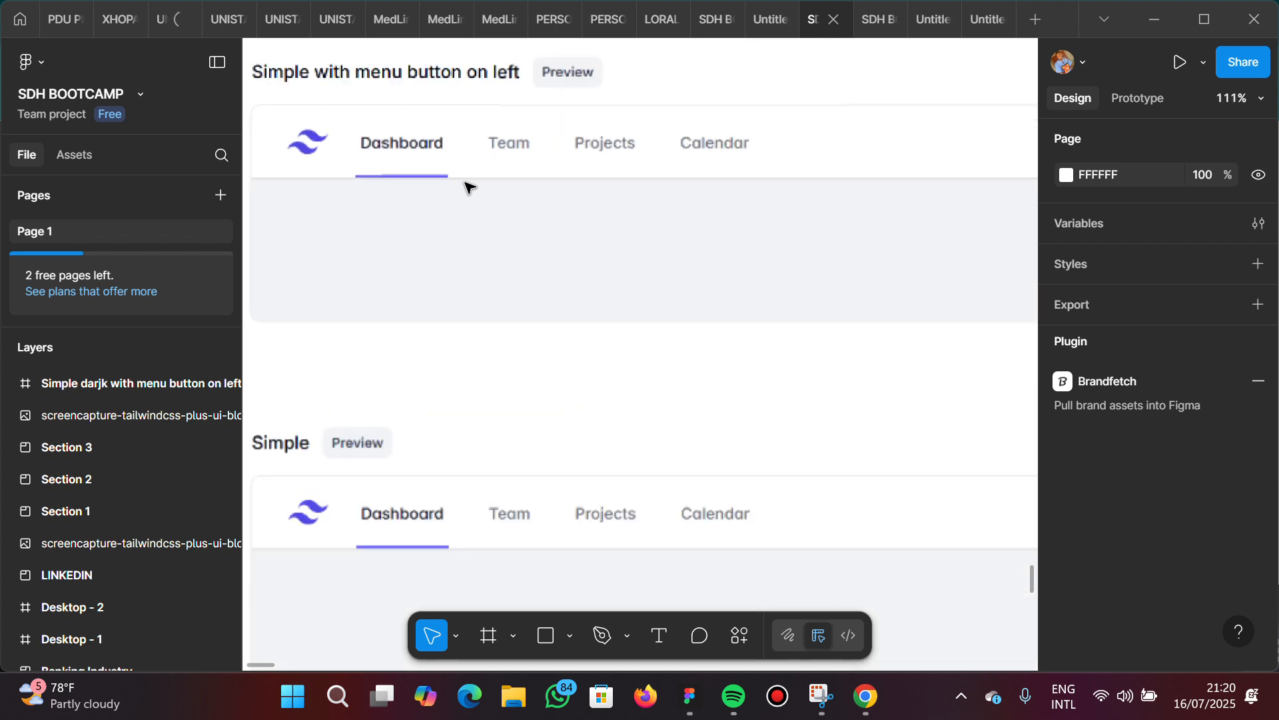
pyautogui.hscroll(-3, 470, 187)
pyautogui.scroll(1, 470, 187)
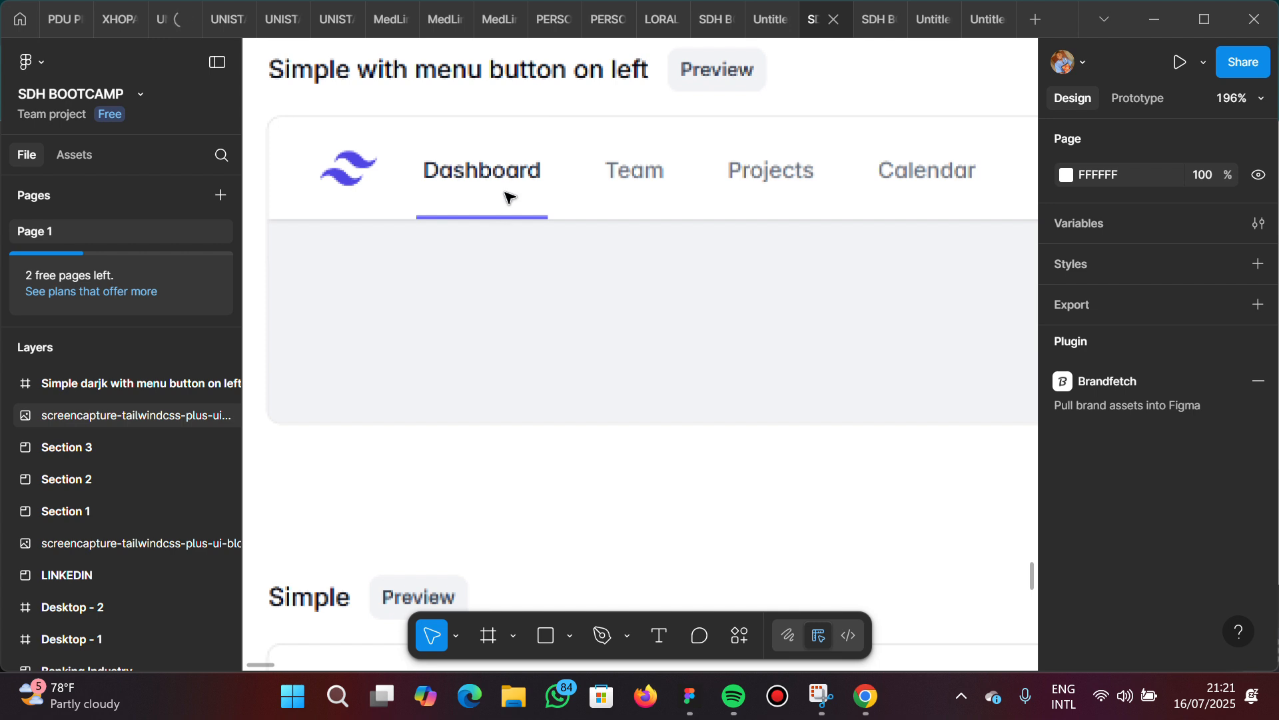
pyautogui.scroll(-4, 513, 254)
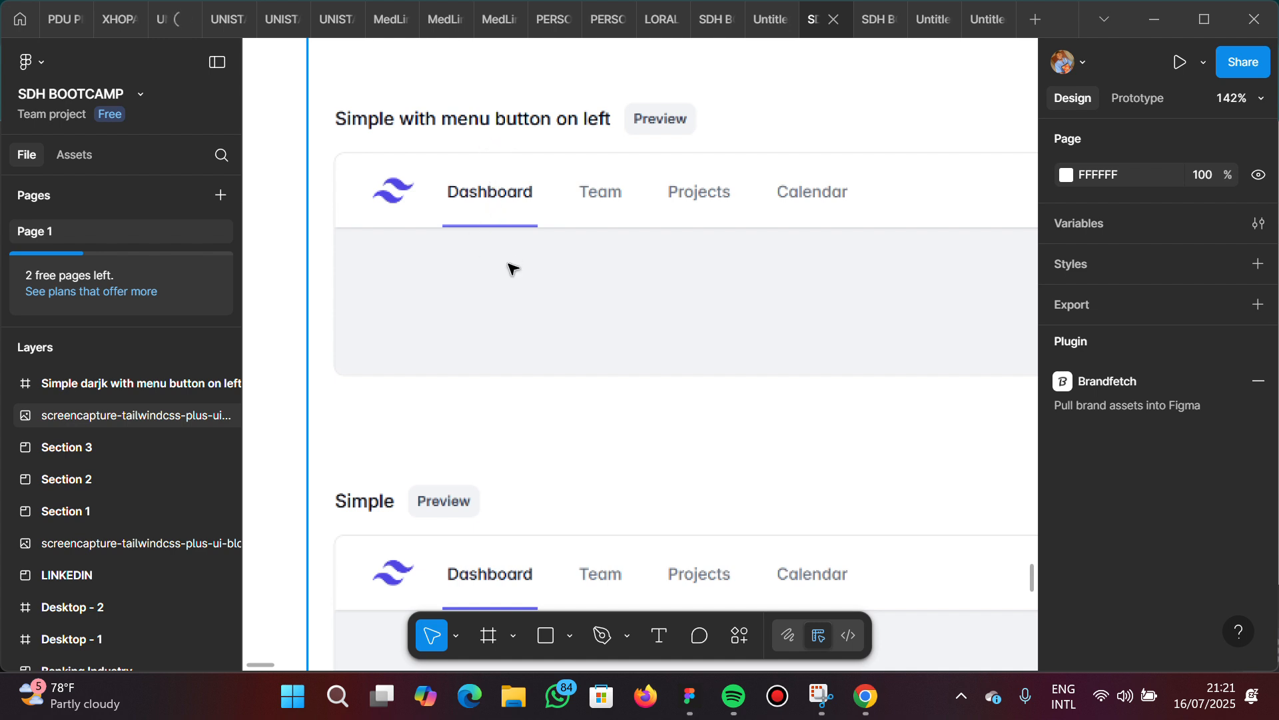
pyautogui.scroll(-2, 577, 306)
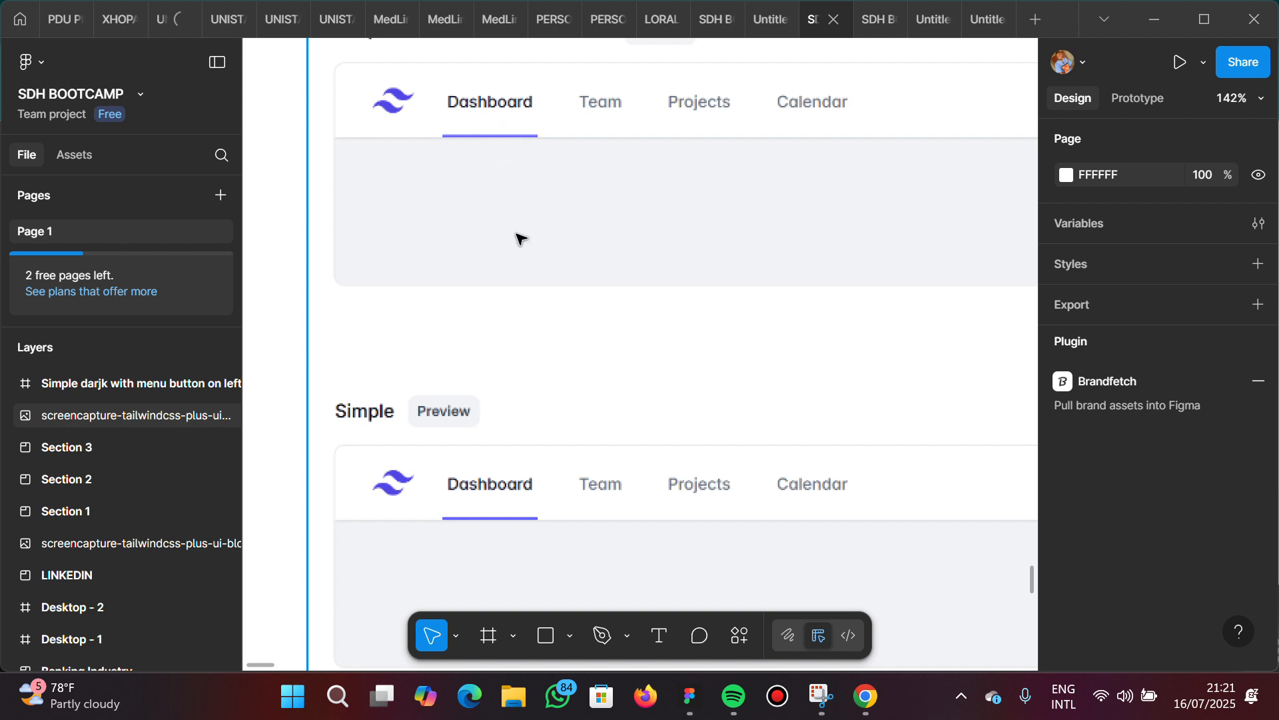
pyautogui.scroll(-3, 515, 138)
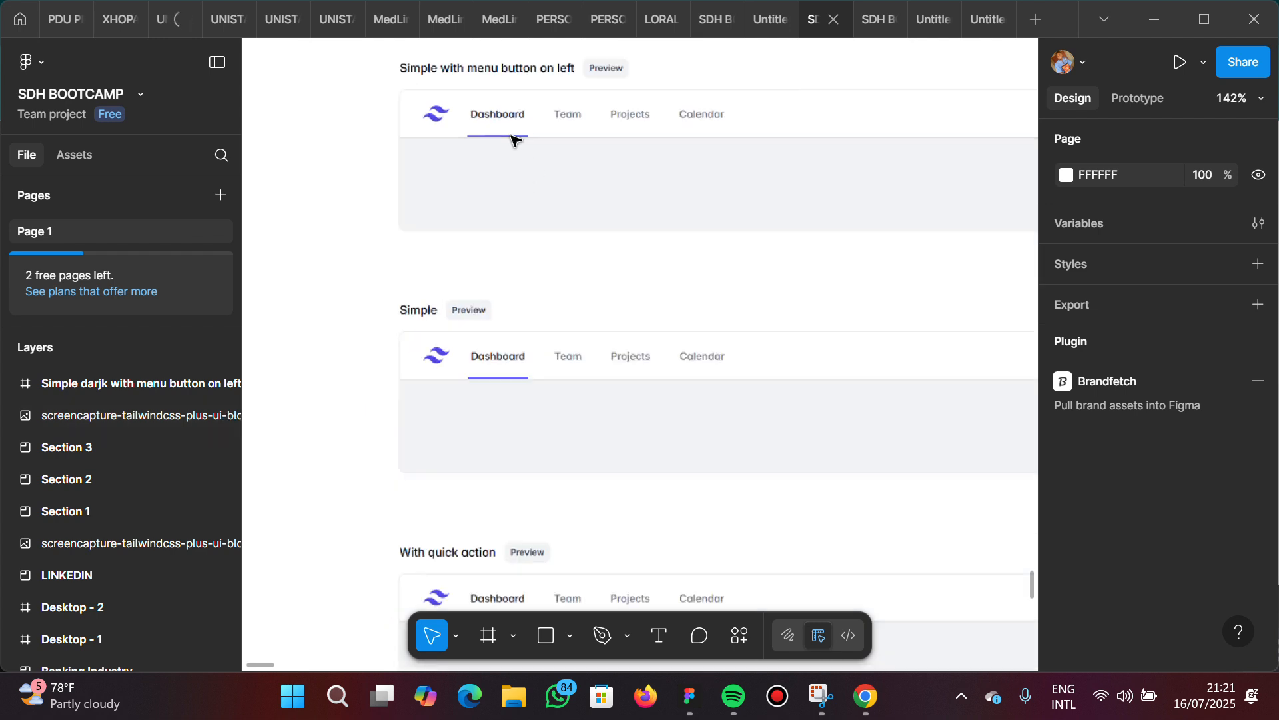
# Examine the "Dark with search" reference navbar up close, focusing on its search field, bell icon and avatar
pyautogui.scroll(-2, 563, 292)
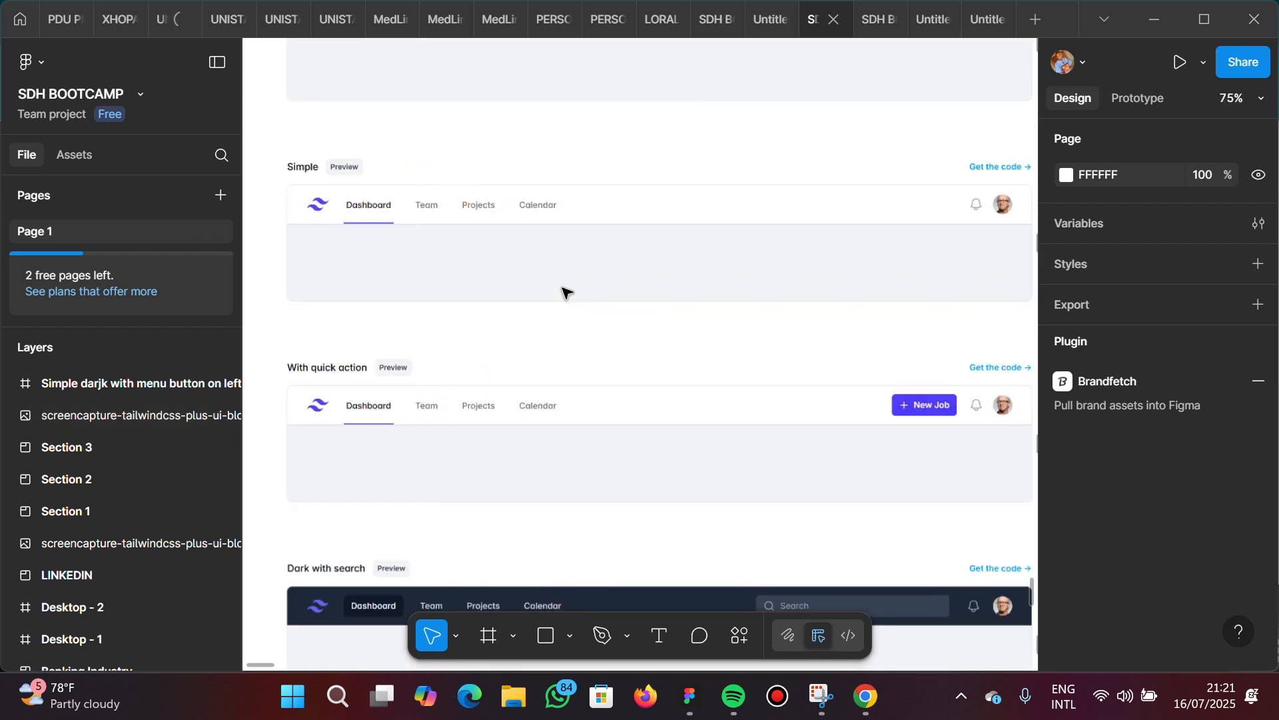
pyautogui.scroll(-3, 563, 292)
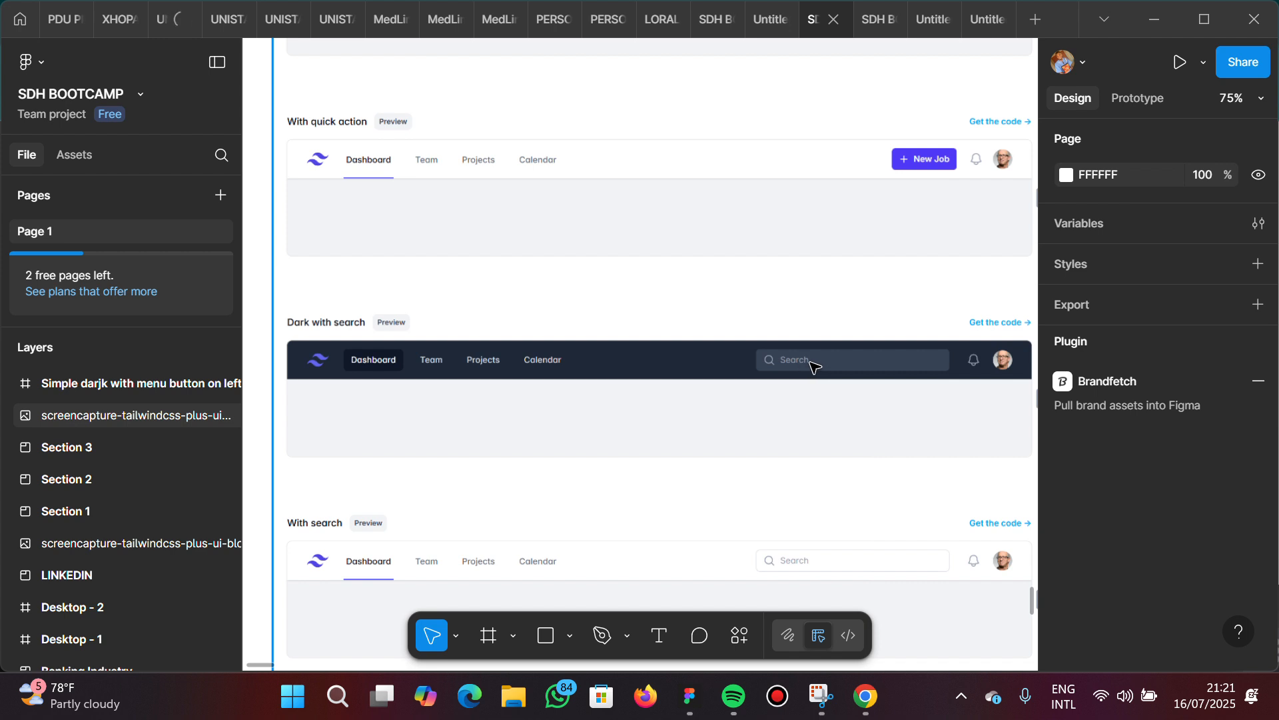
pyautogui.keyDown('ctrl'); pyautogui.scroll(5, 781, 365); pyautogui.keyUp('ctrl')
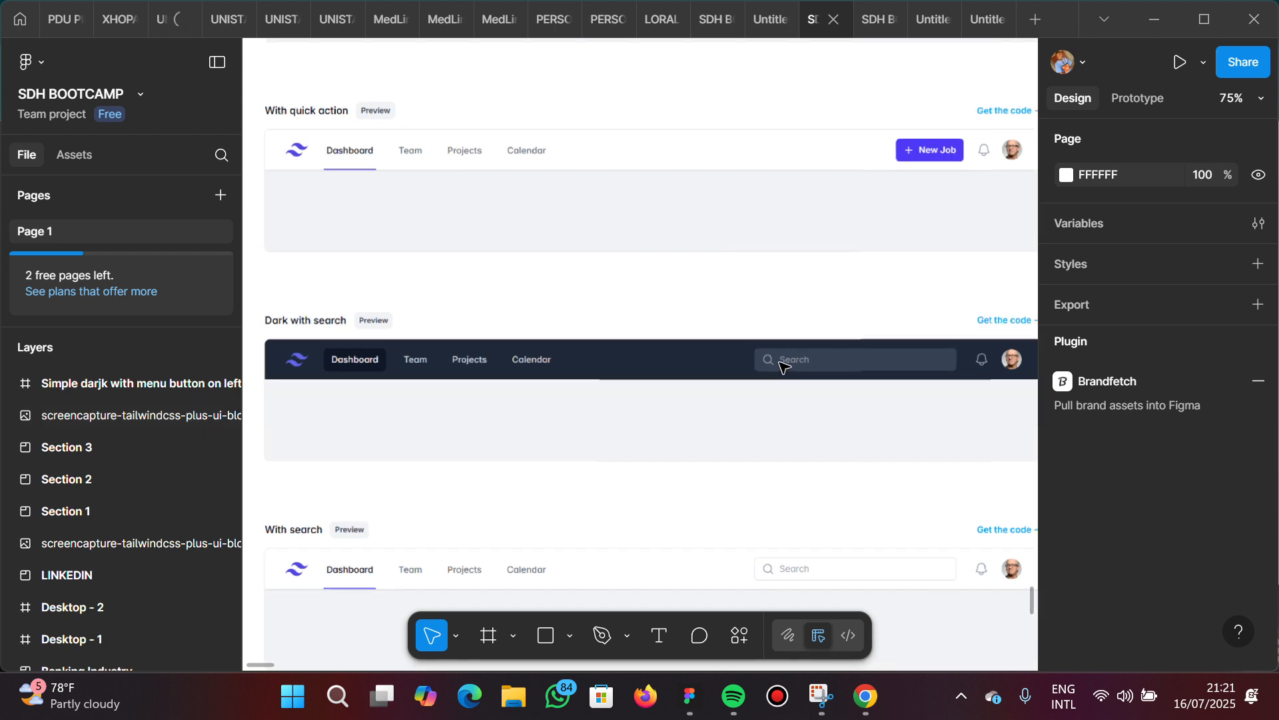
pyautogui.keyDown('ctrl'); pyautogui.scroll(3, 781, 365); pyautogui.keyUp('ctrl')
pyautogui.hscroll(4, 780, 363)
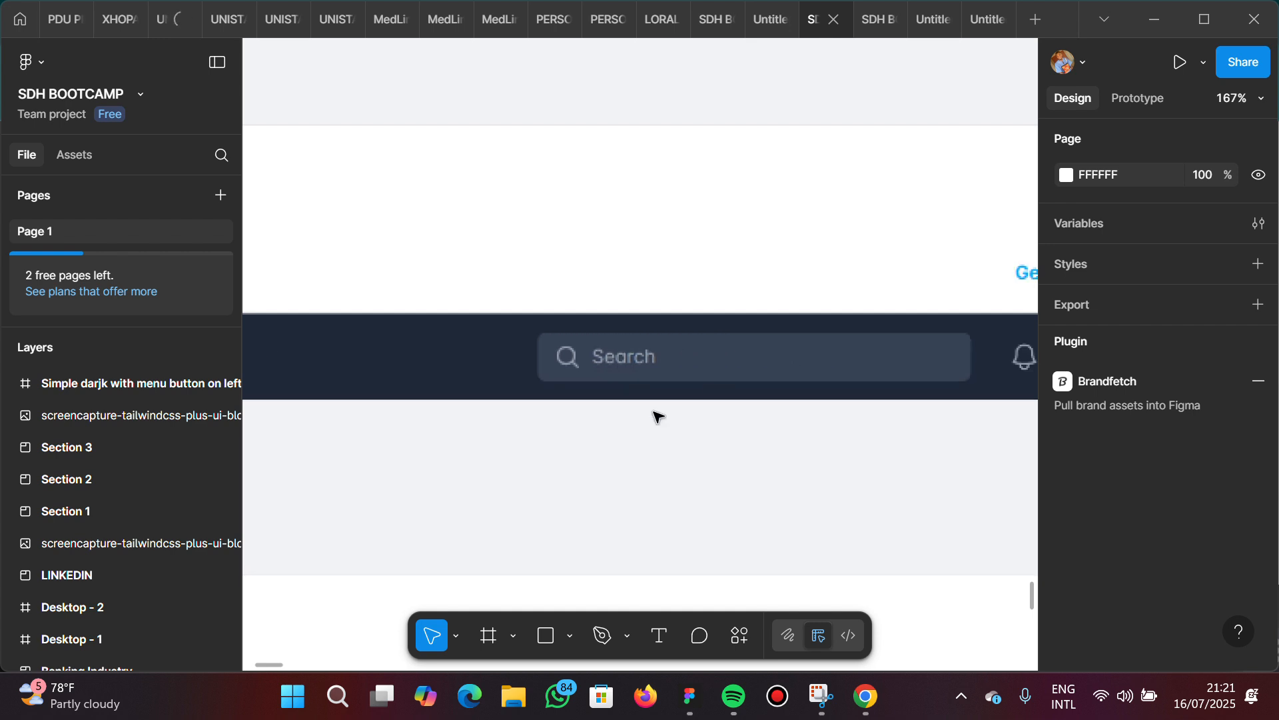
pyautogui.hscroll(3, 579, 345)
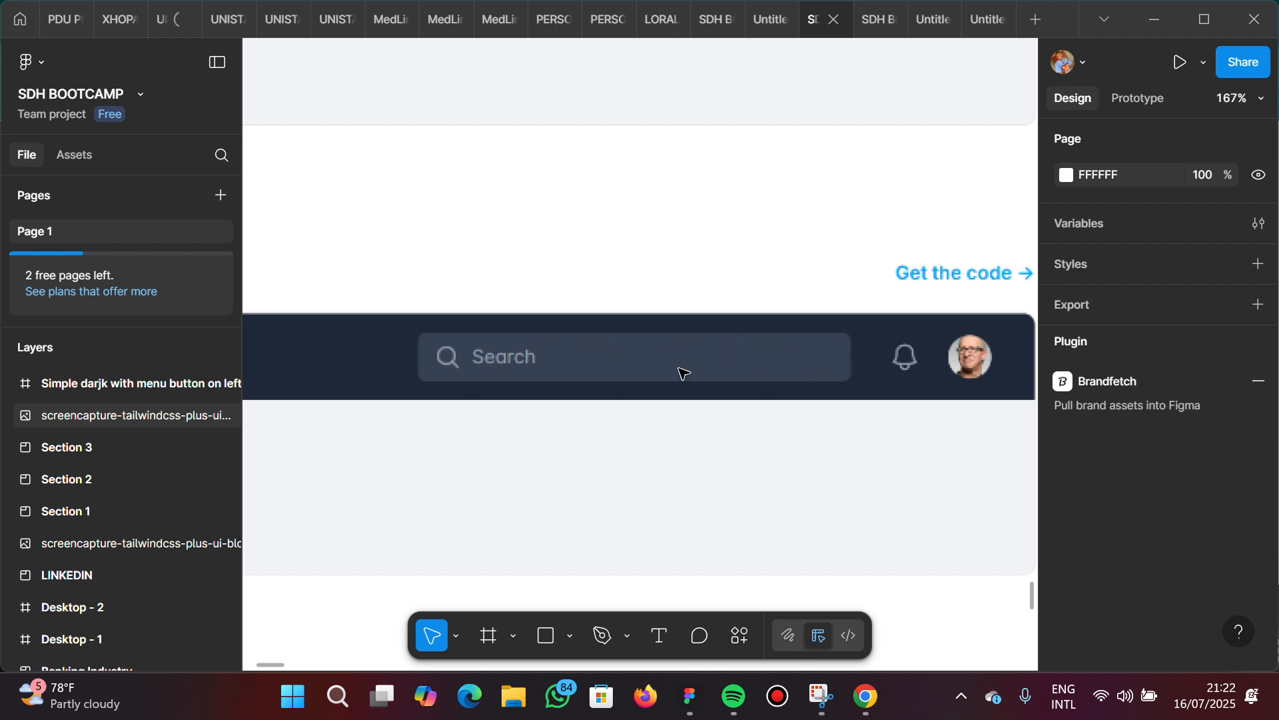
pyautogui.scroll(-10, 687, 372)
pyautogui.scroll(-4, 680, 371)
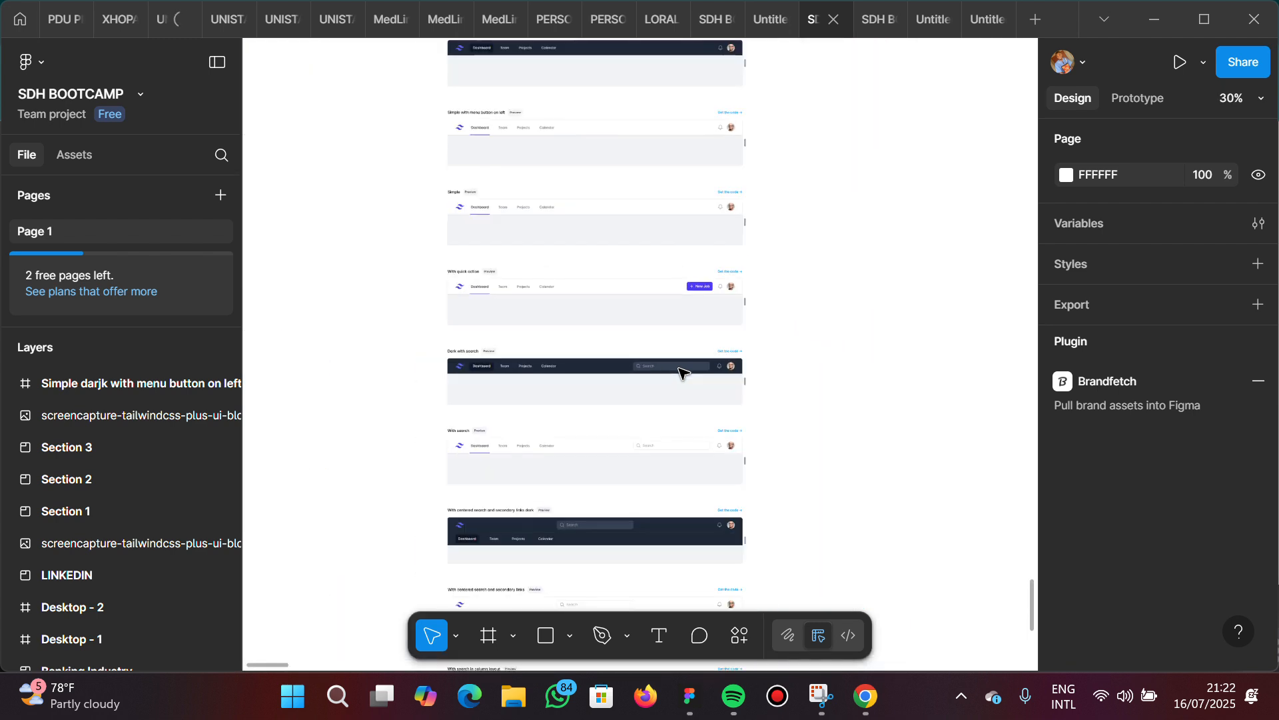
pyautogui.scroll(2, 680, 372)
pyautogui.scroll(6, 681, 371)
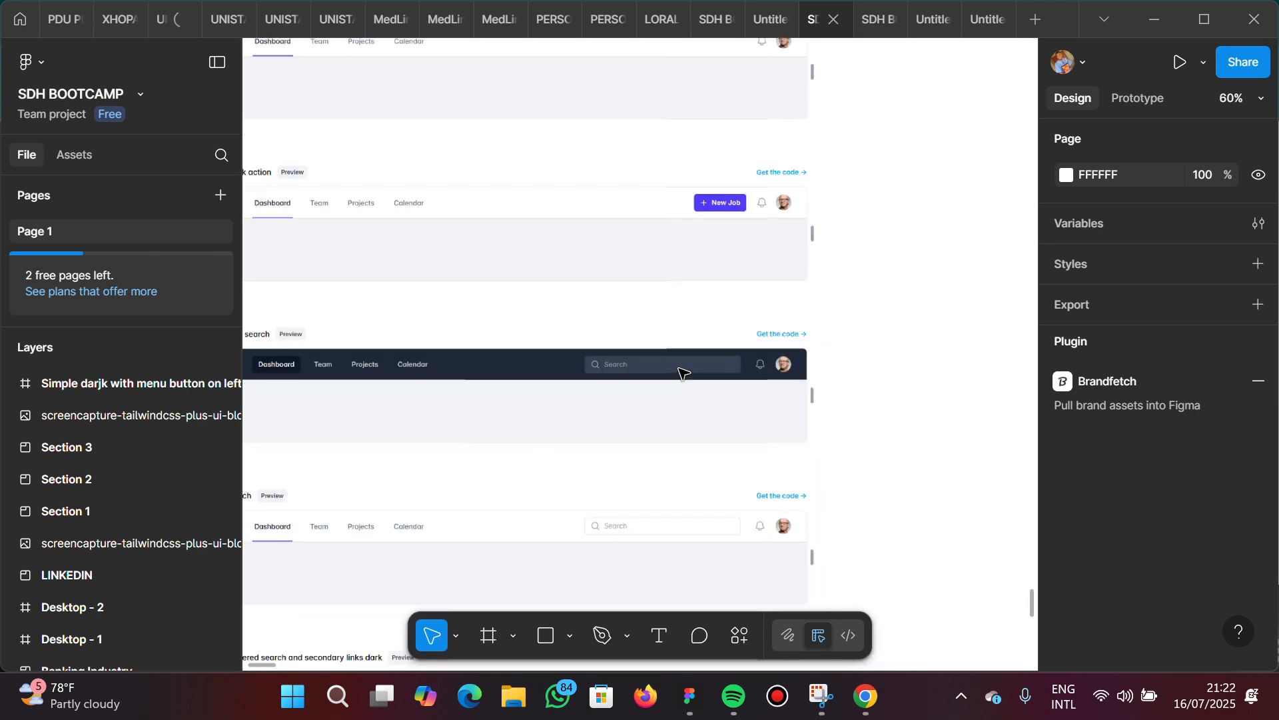
pyautogui.hscroll(5, 681, 371)
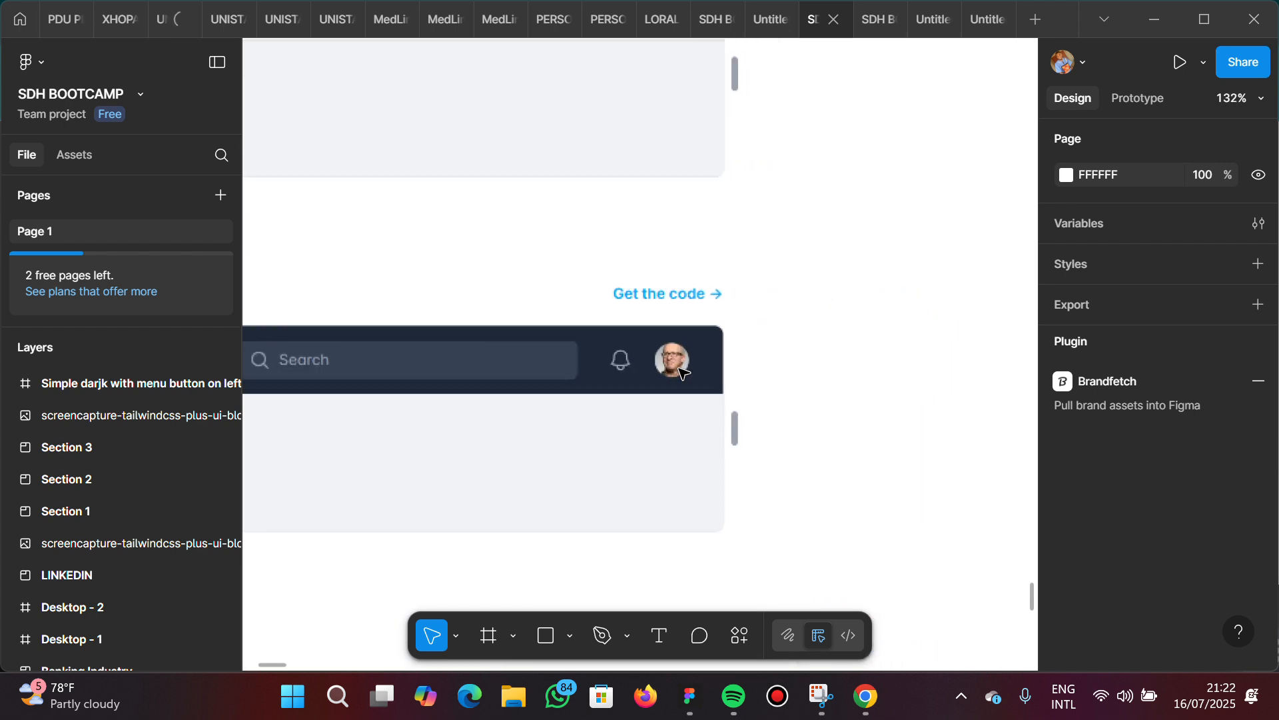
pyautogui.hscroll(-3, 680, 371)
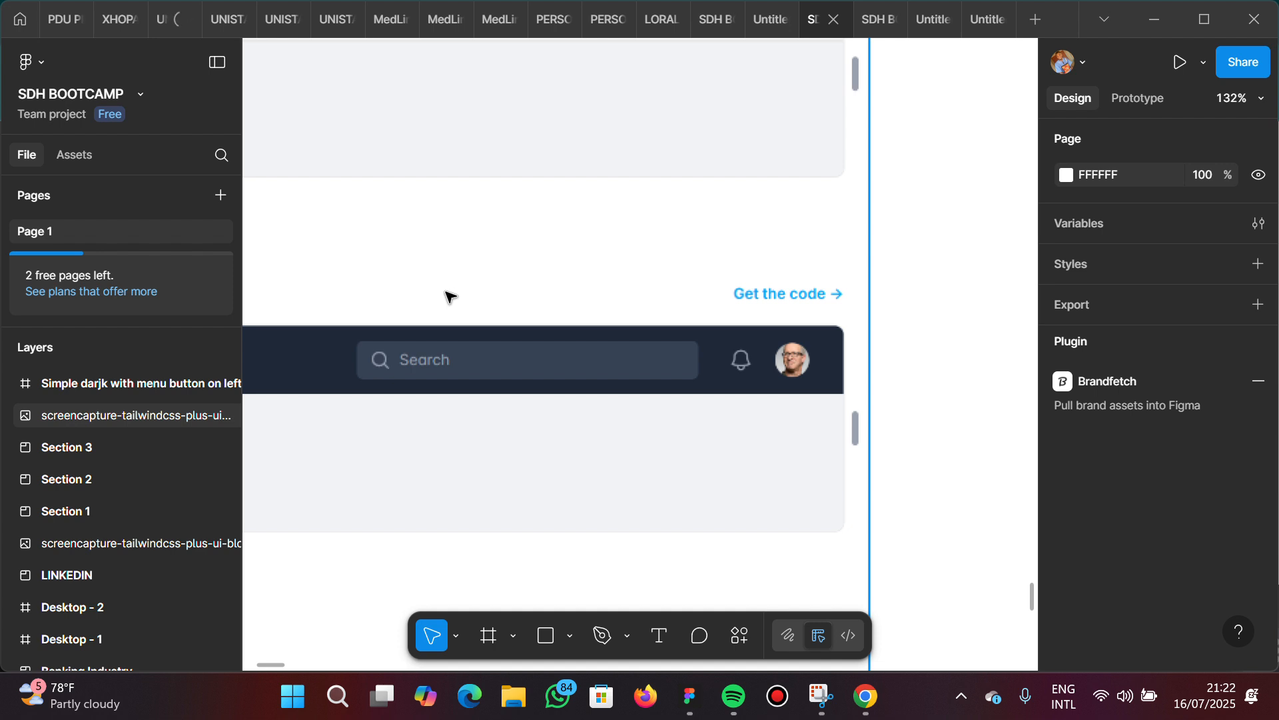
# Add a "Search" text label just above the search field of the "Dark with search" reference navbar
pyautogui.click(662, 644)
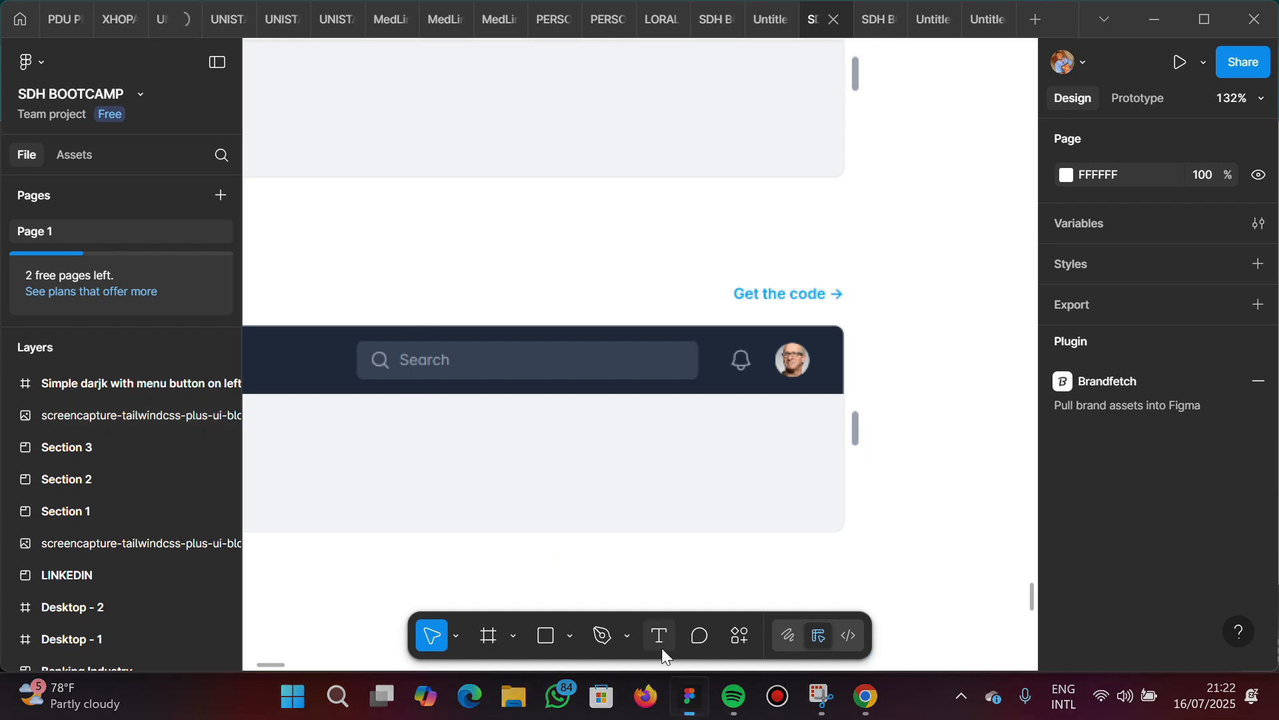
pyautogui.click(388, 285)
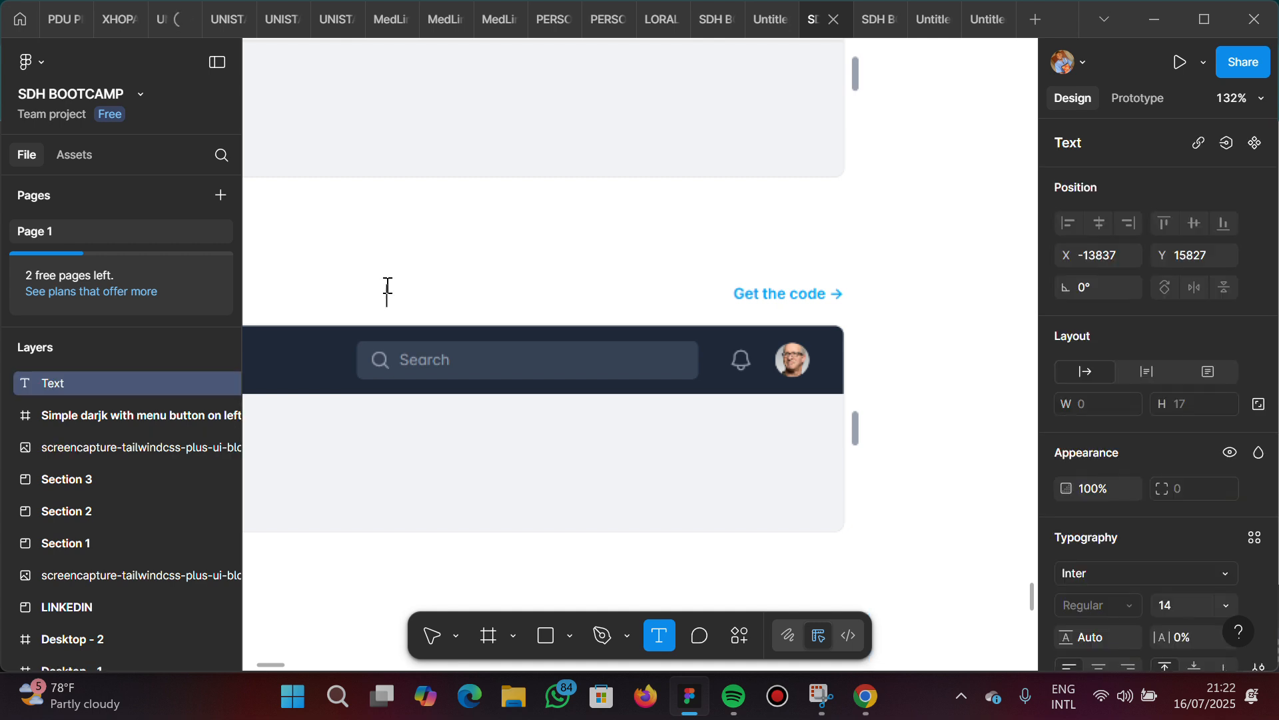
pyautogui.press('Escape')
pyautogui.write('Search')
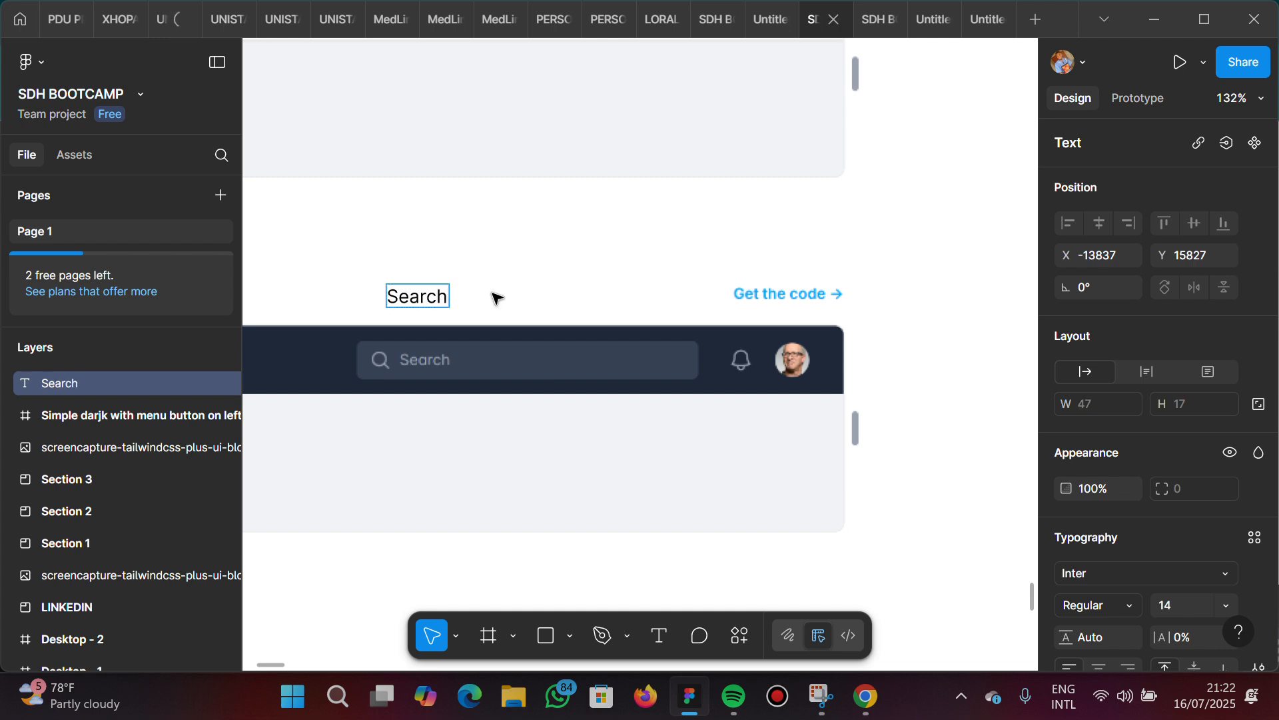
pyautogui.press('Escape')
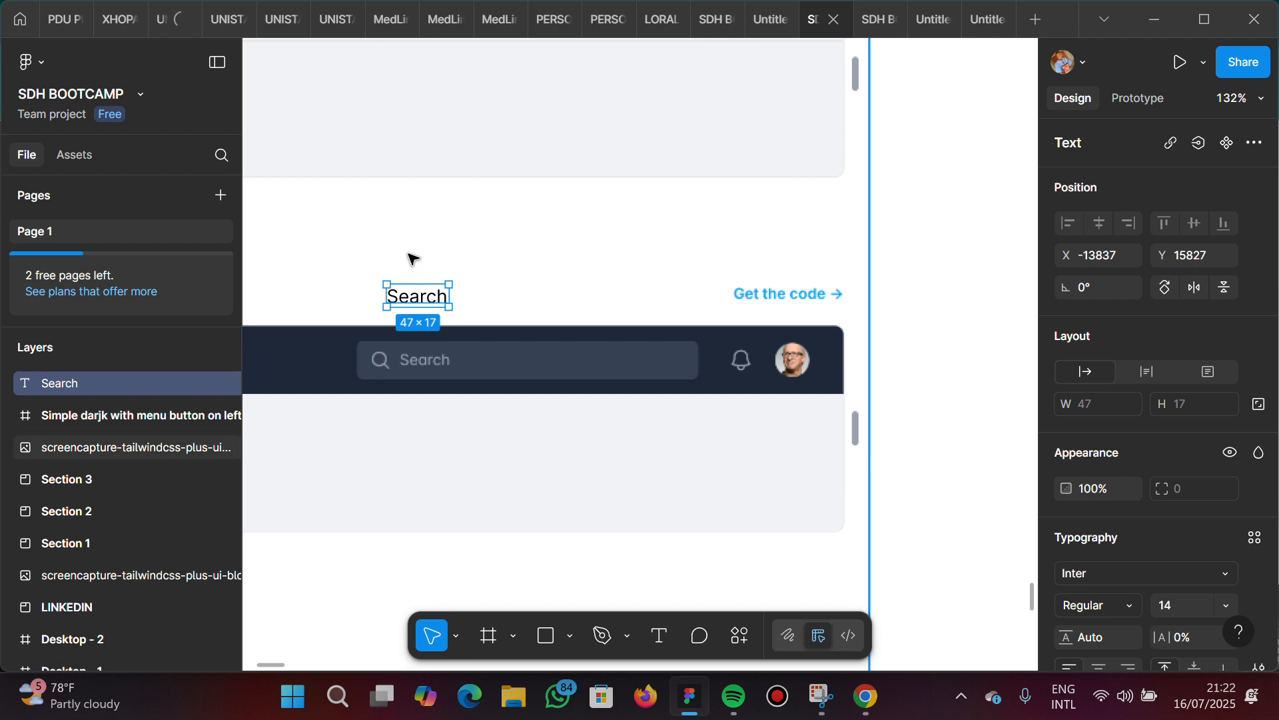
# Find "search" in the MingCute Icon plugin, place the outlined magnifier icon near the Search label, and close the plugin
pyautogui.rightClick(466, 233)
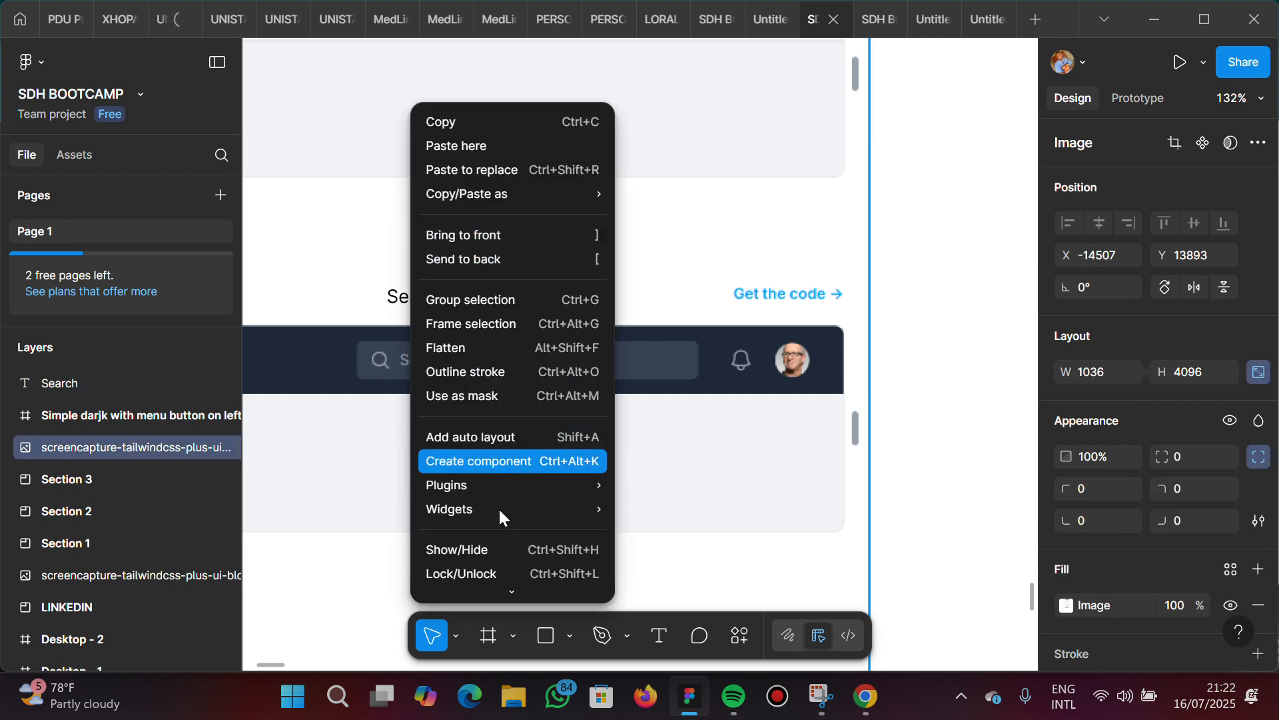
pyautogui.moveTo(523, 486)
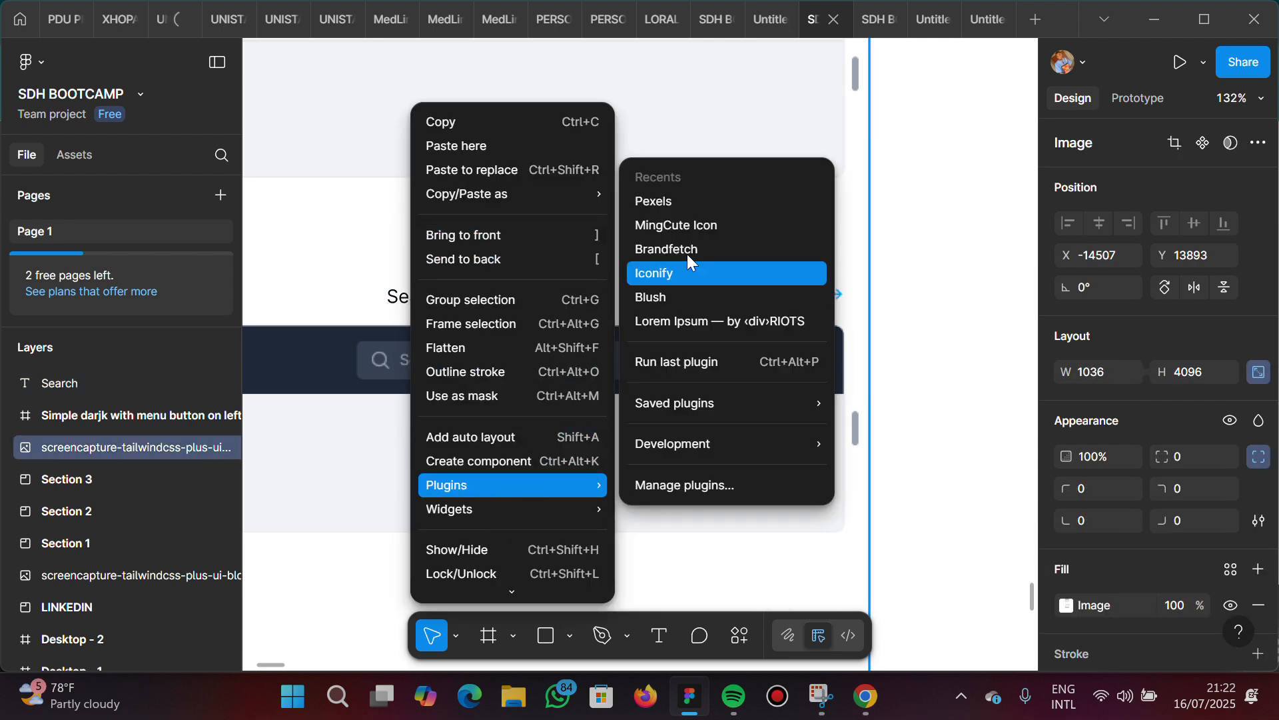
pyautogui.click(689, 227)
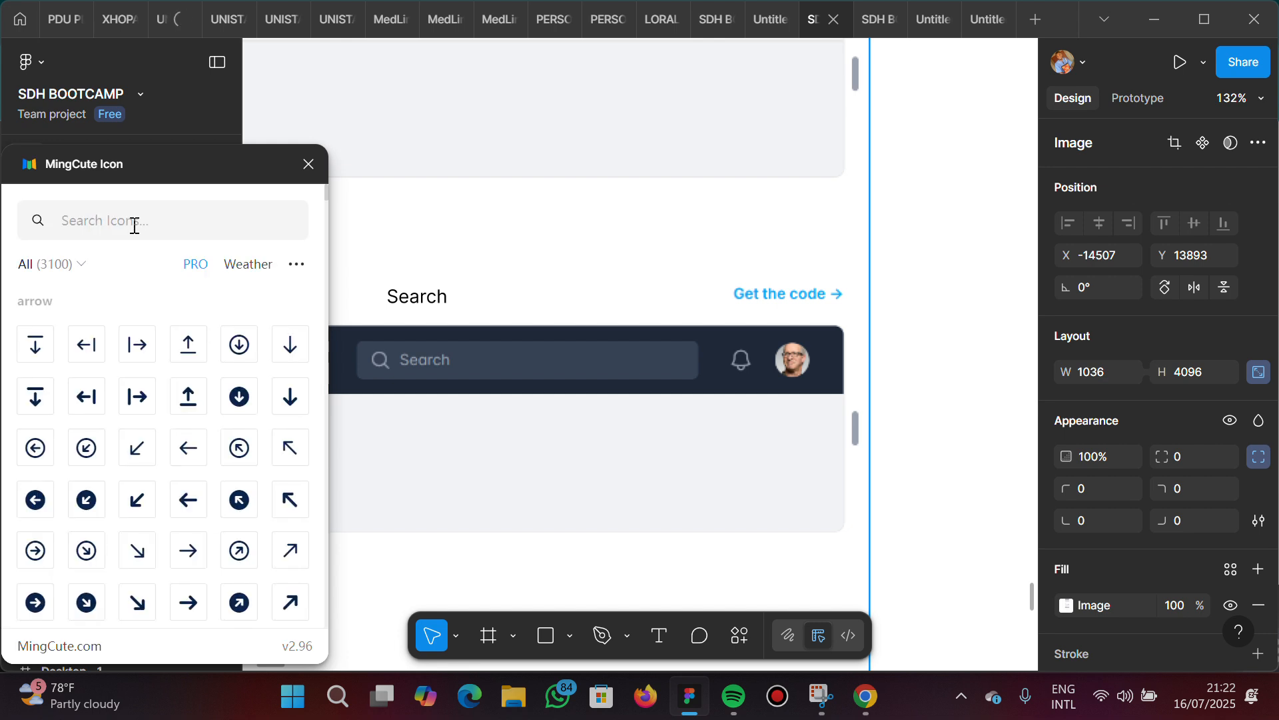
pyautogui.click(134, 225)
pyautogui.write('search')
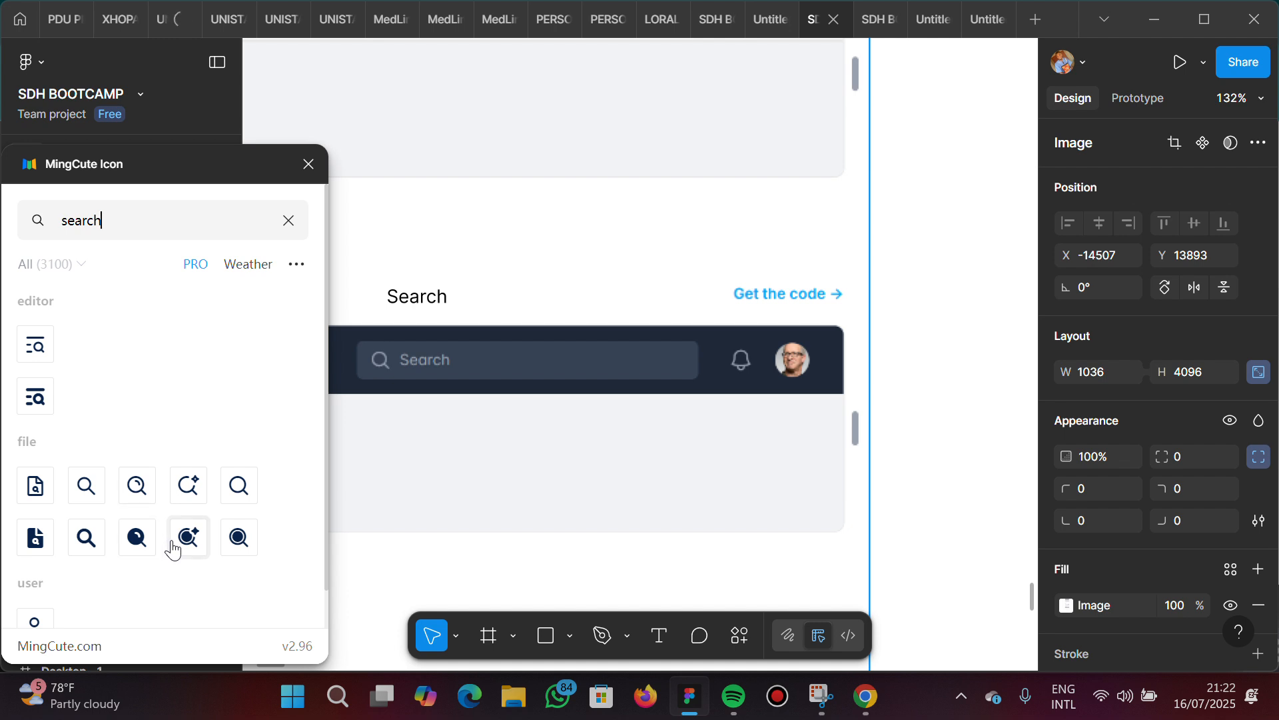
pyautogui.moveTo(371, 384); pyautogui.dragTo(371, 297)
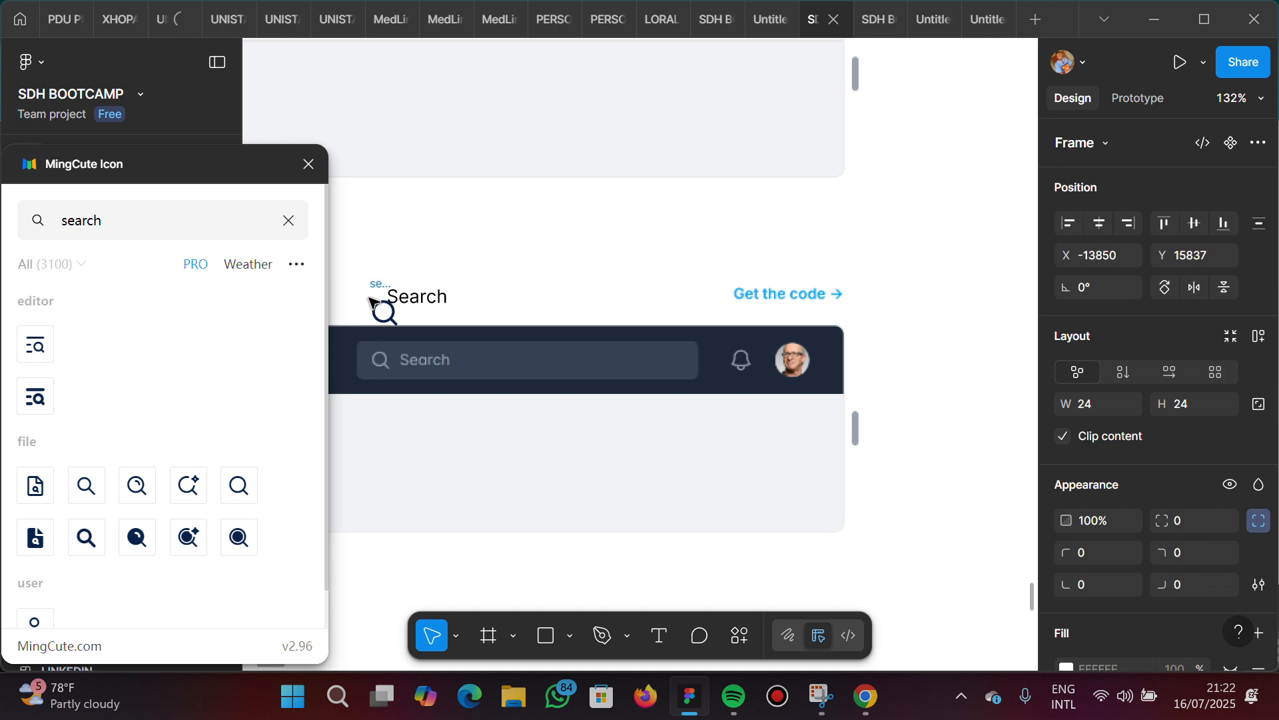
pyautogui.click(308, 163)
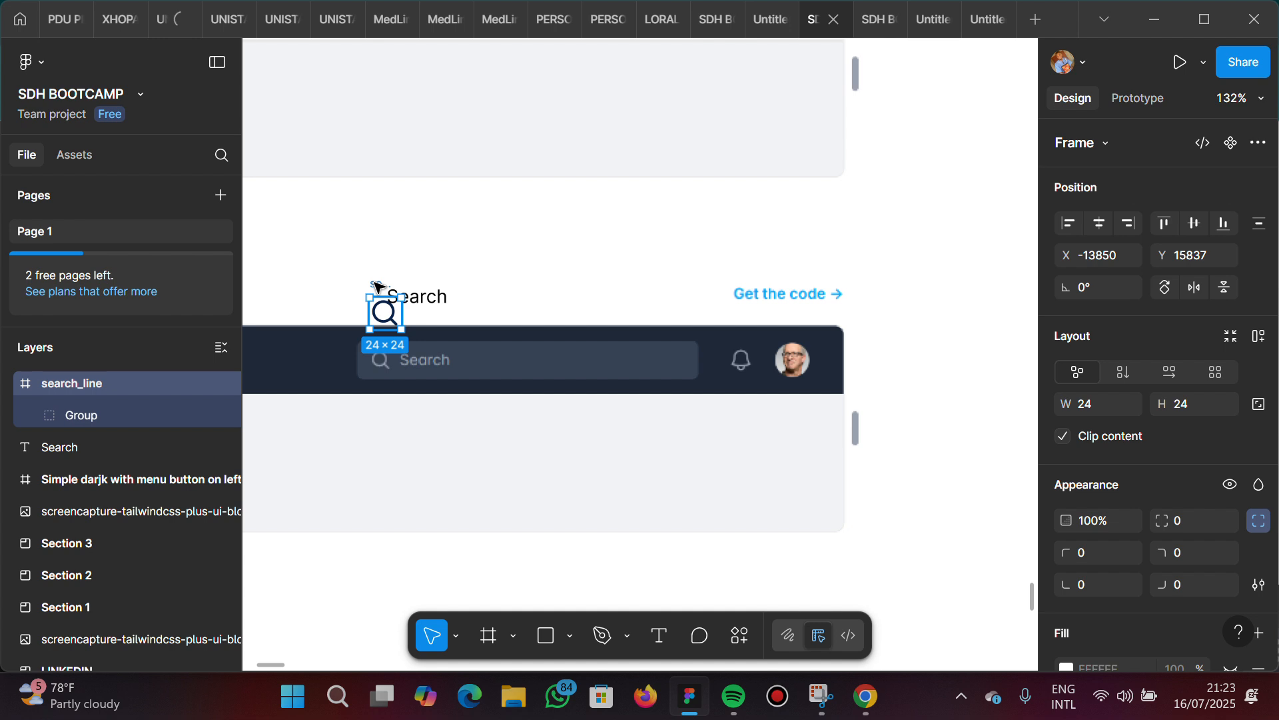
# Place the magnifier icon at X -13882, Y 15803 and the Search label beside it at X -13837, Y 15803
pyautogui.moveTo(378, 285); pyautogui.dragTo(337, 246)
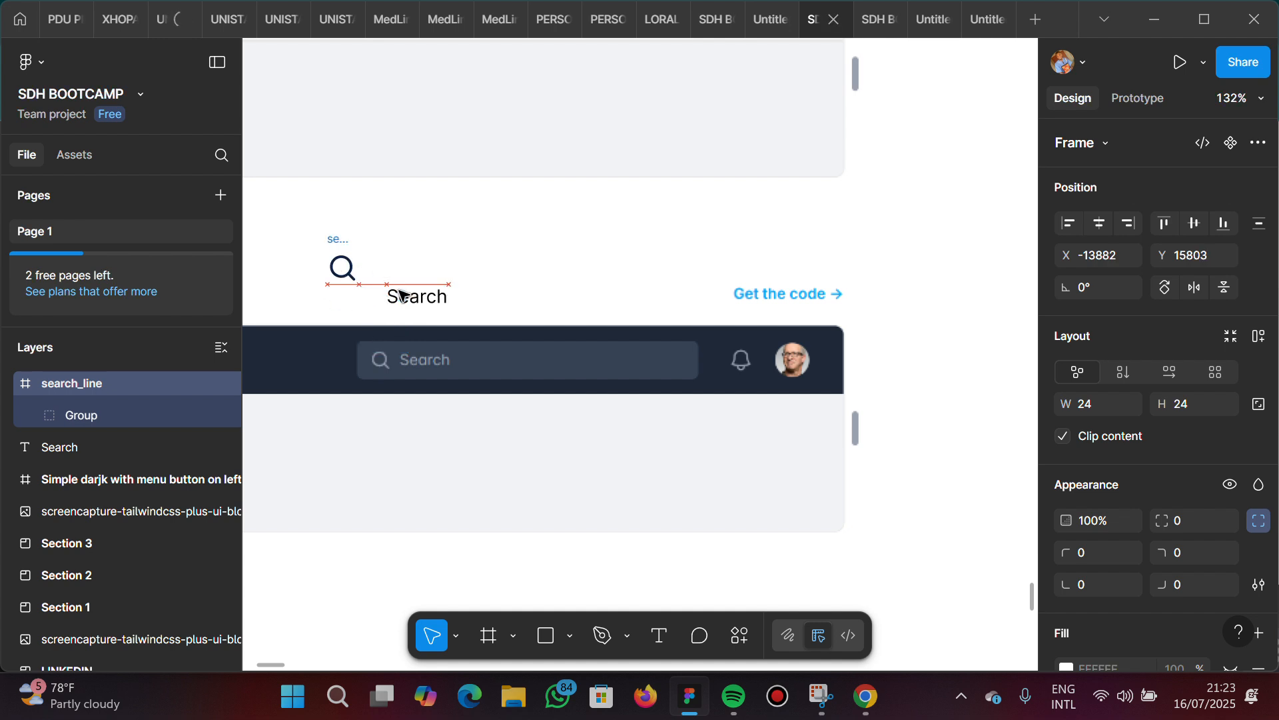
pyautogui.moveTo(412, 278)
pyautogui.mouseDown()
pyautogui.moveTo(408, 264)
pyautogui.moveTo(409, 288)
pyautogui.mouseUp()
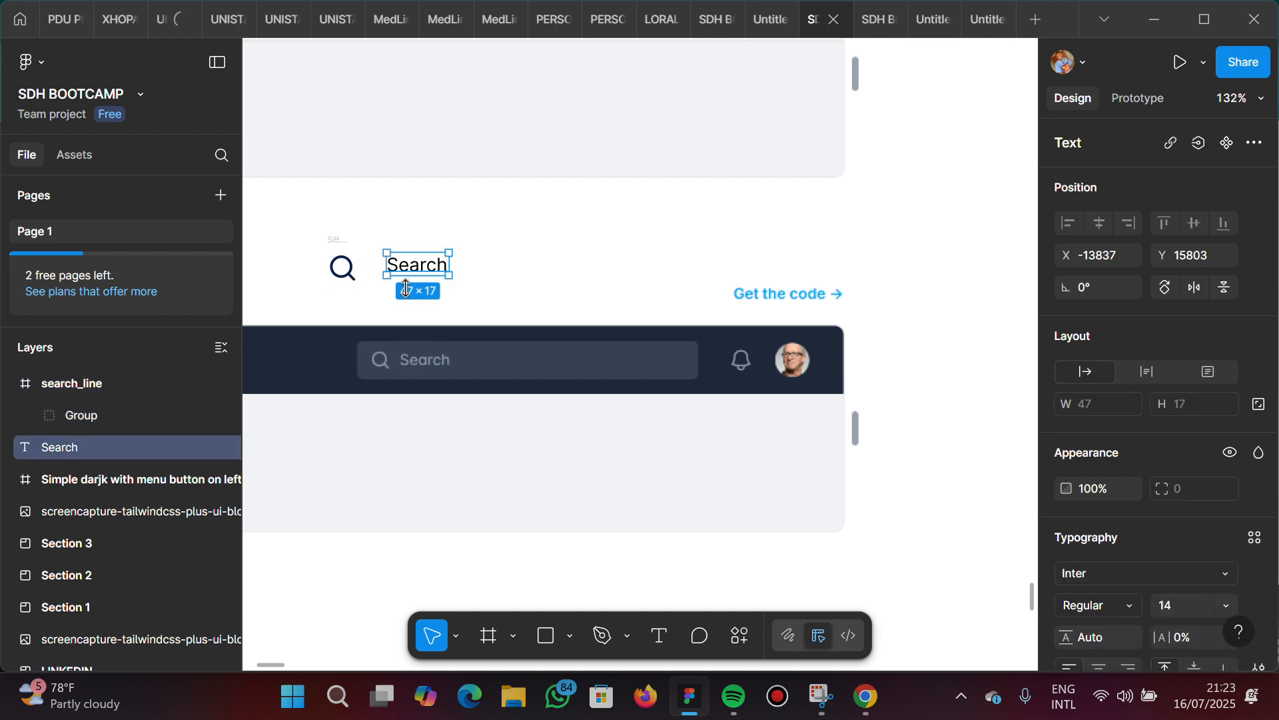
# Recolor the Search label to 99A1AF by sampling the magnifier icon in the reference search field
pyautogui.keyDown('shift'); pyautogui.click(338, 240); pyautogui.keyUp('shift')
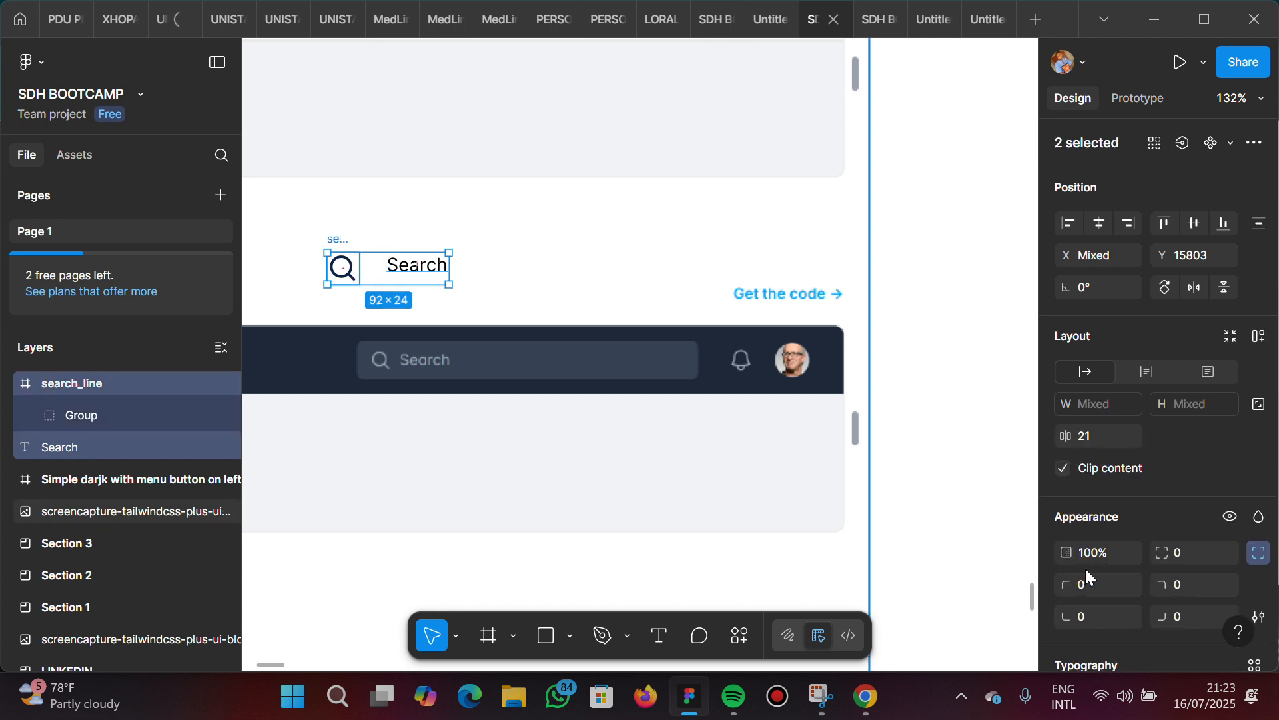
pyautogui.scroll(-8, 1140, 609)
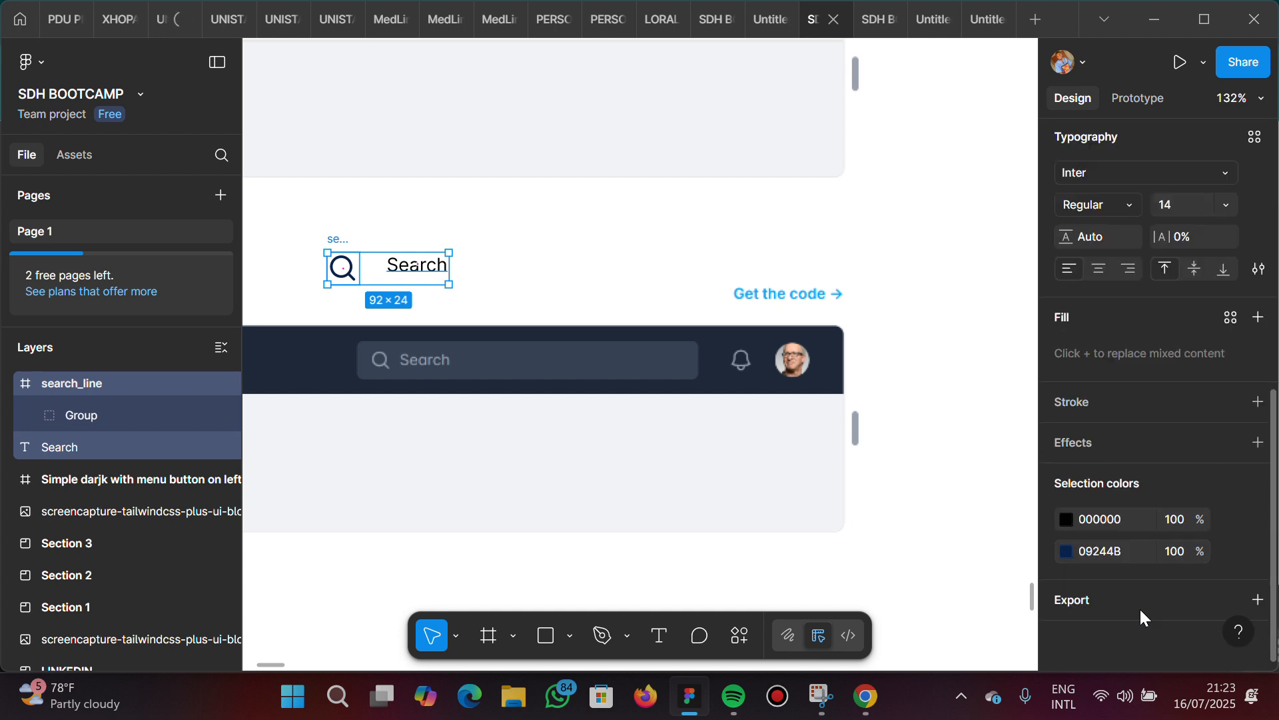
pyautogui.click(1069, 519)
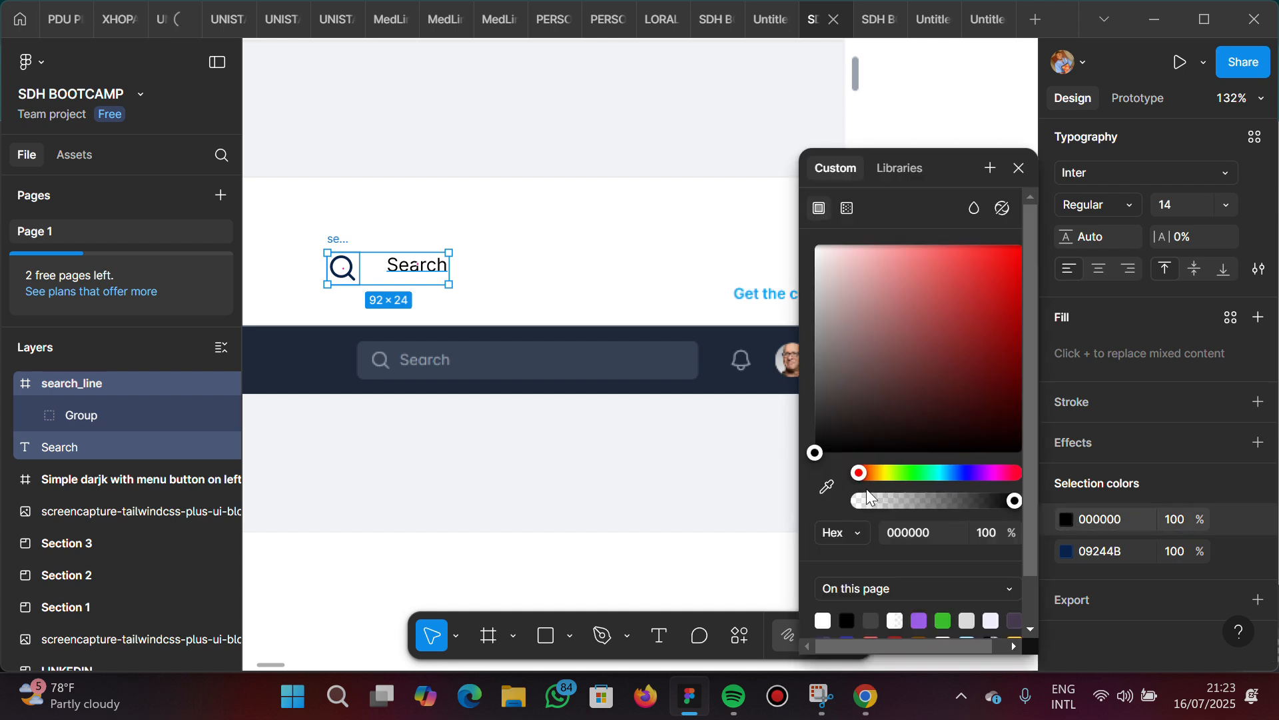
pyautogui.click(826, 486)
pyautogui.scroll(1, 449, 360)
pyautogui.scroll(5, 458, 360)
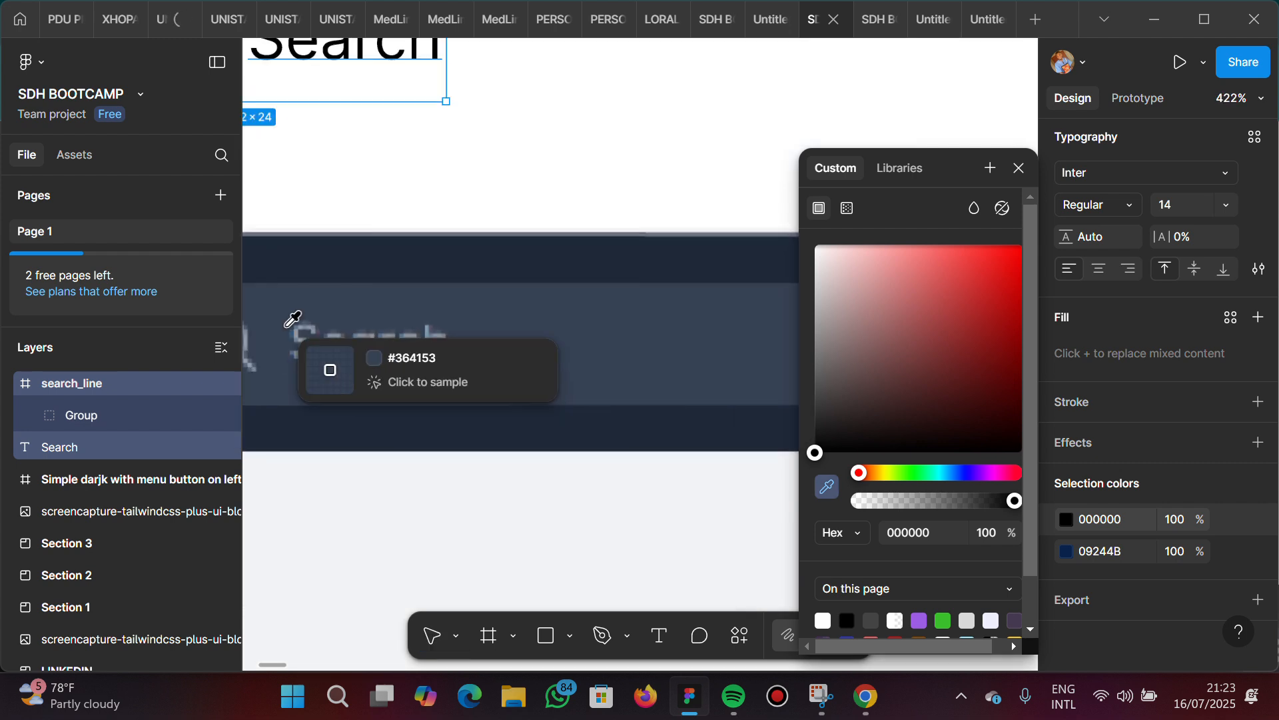
pyautogui.hscroll(-5, 288, 316)
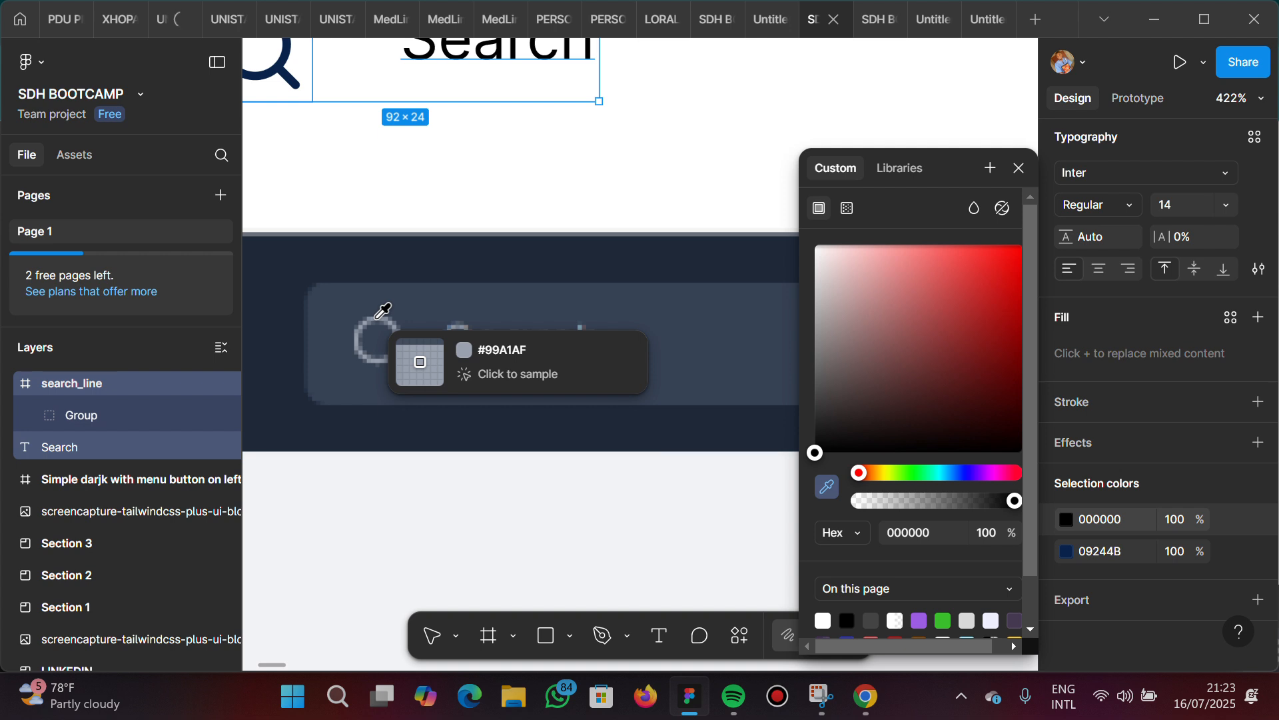
pyautogui.click(383, 311)
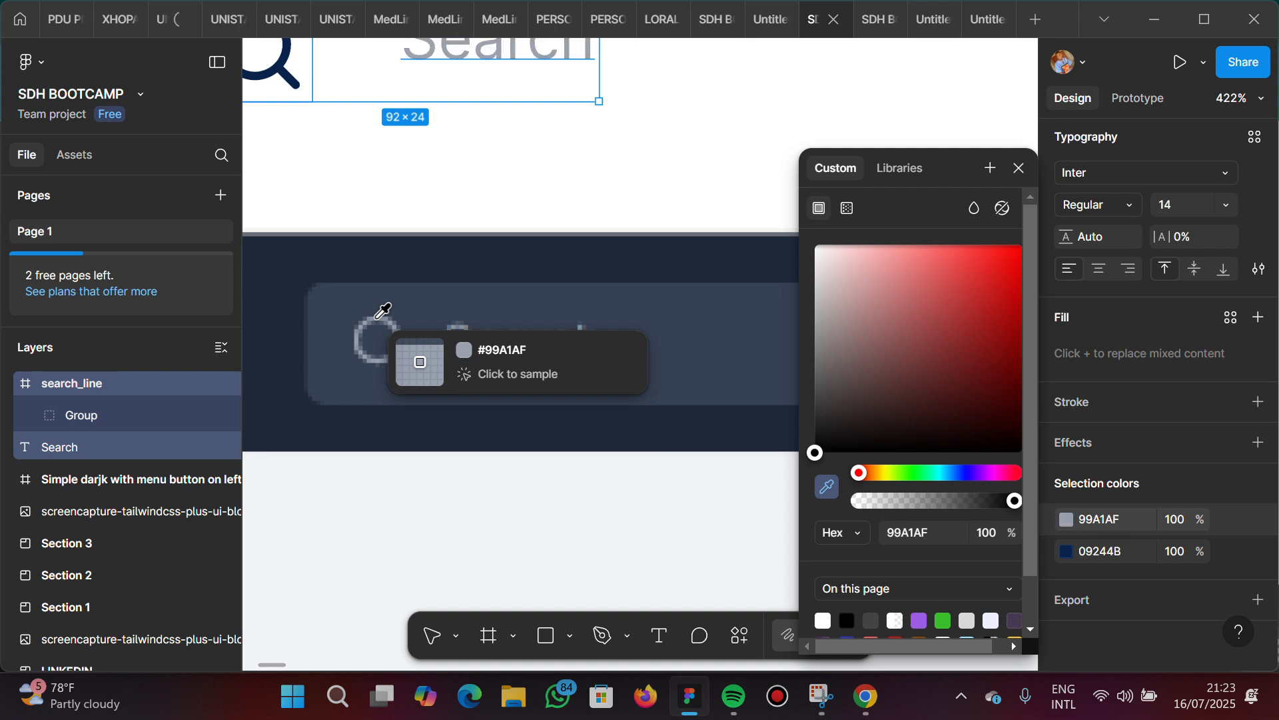
# Apply the Search label's color 99A1AF to the magnifier icon above the reference navbar
pyautogui.scroll(-5, 539, 231)
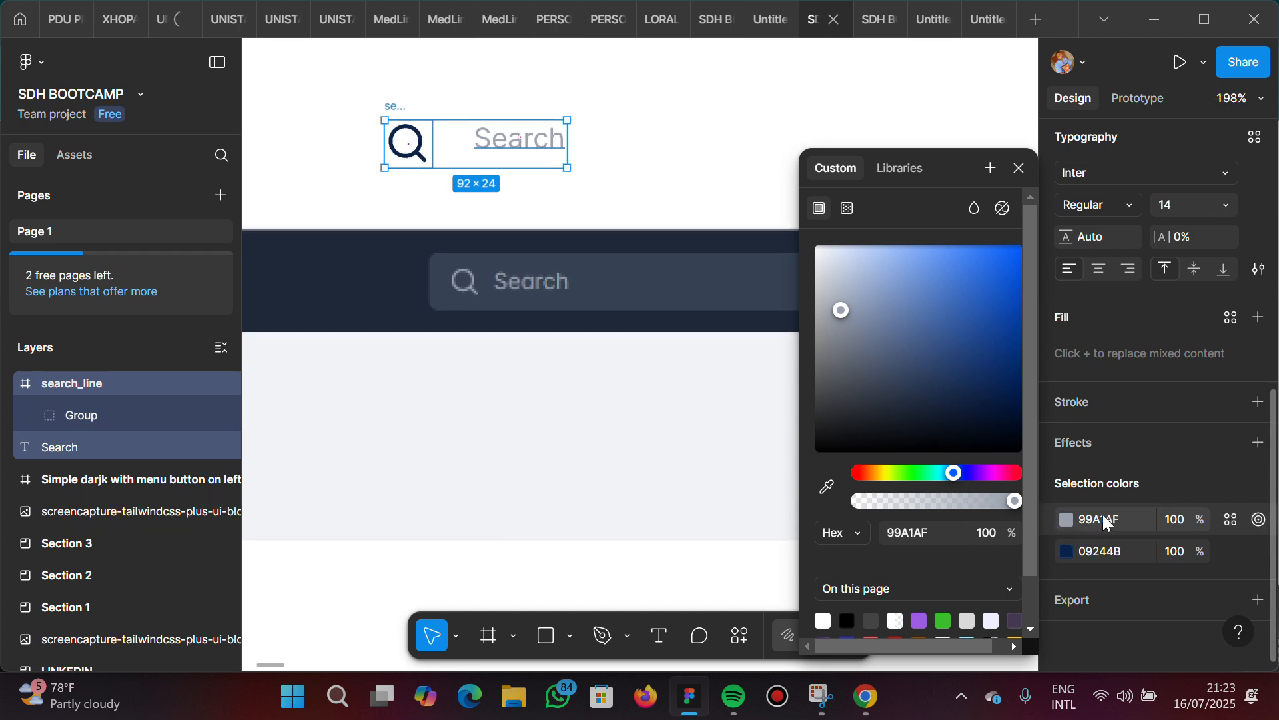
pyautogui.click(1103, 514)
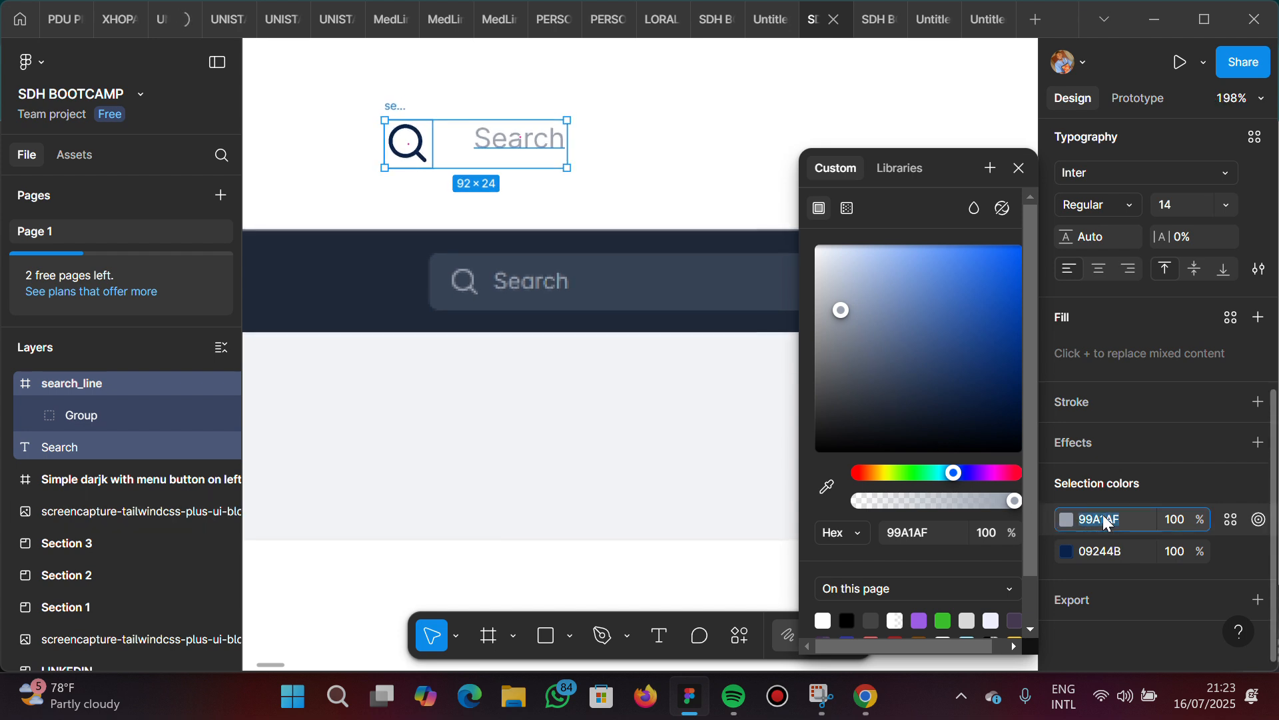
pyautogui.click(1120, 548)
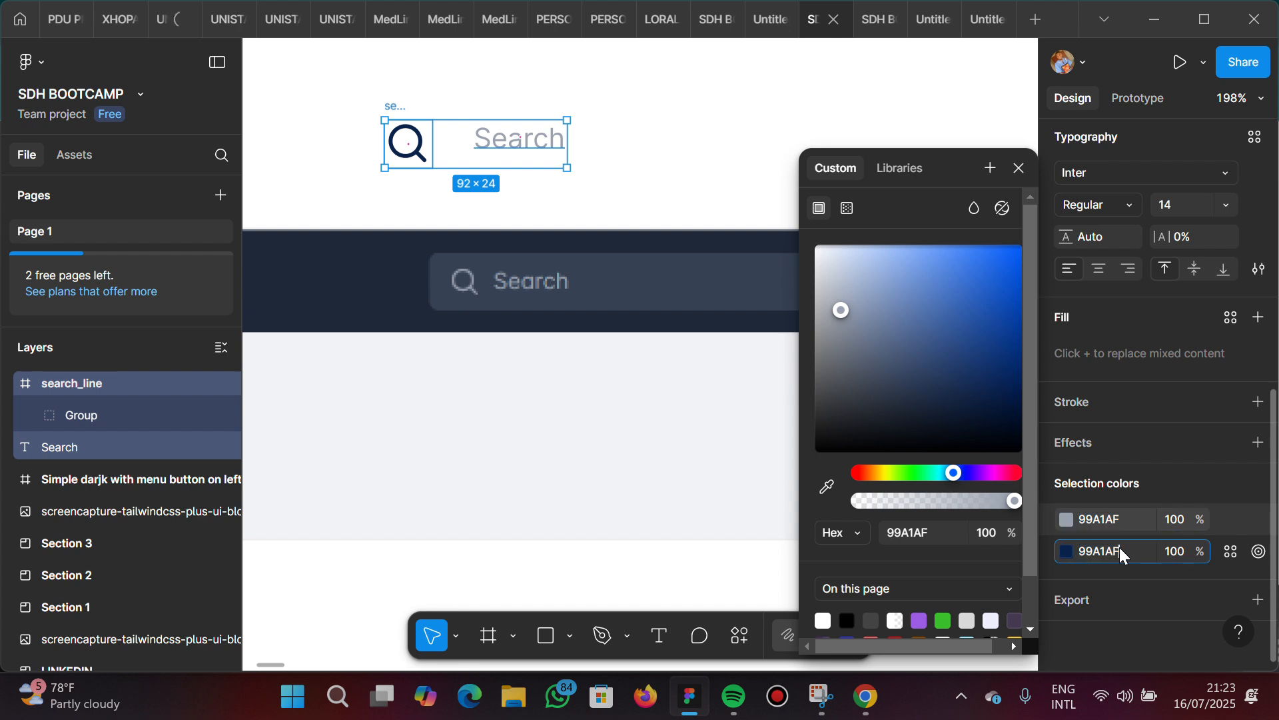
pyautogui.press('Return')
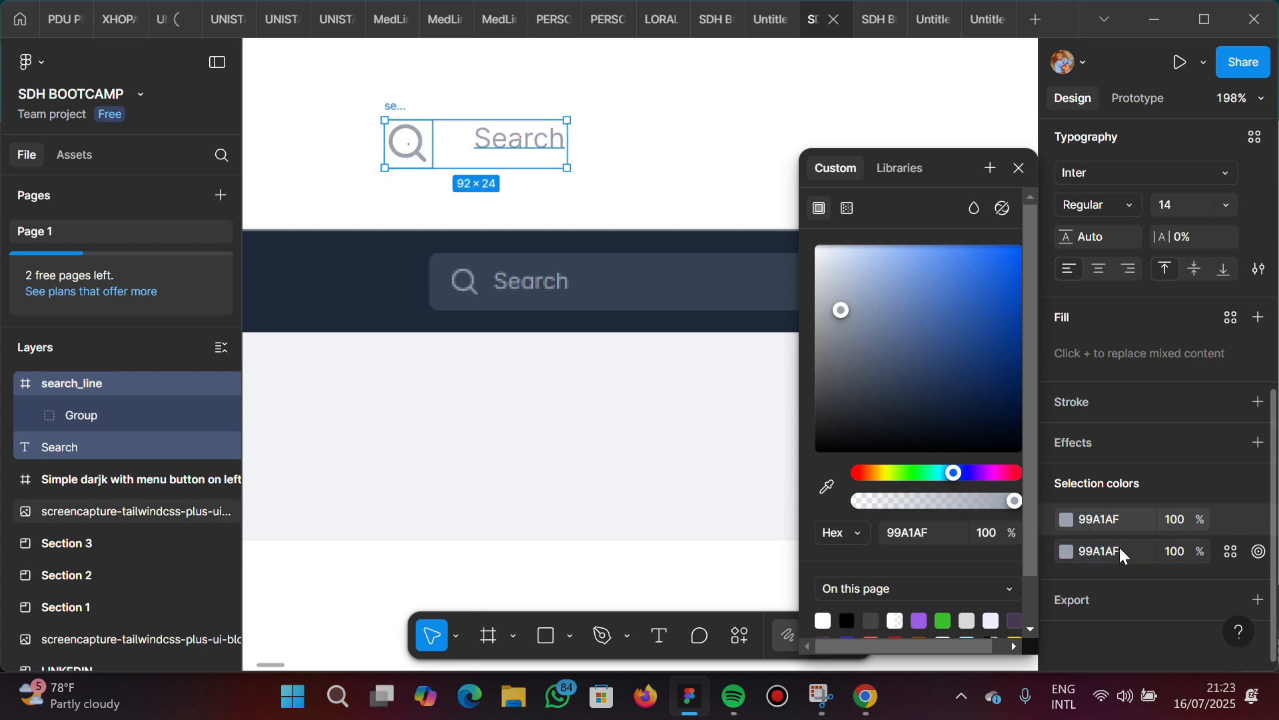
pyautogui.click(331, 106)
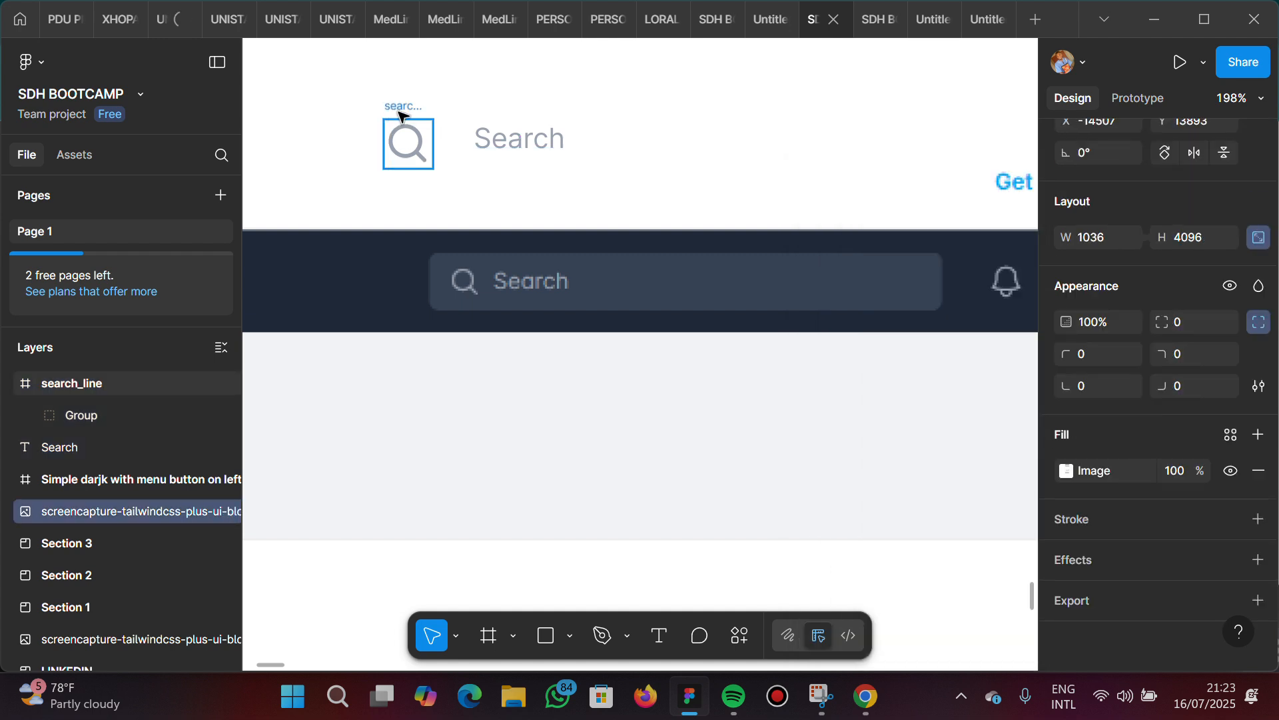
# Combine the magnifier icon and the Search label into one horizontal auto layout frame
pyautogui.click(400, 114)
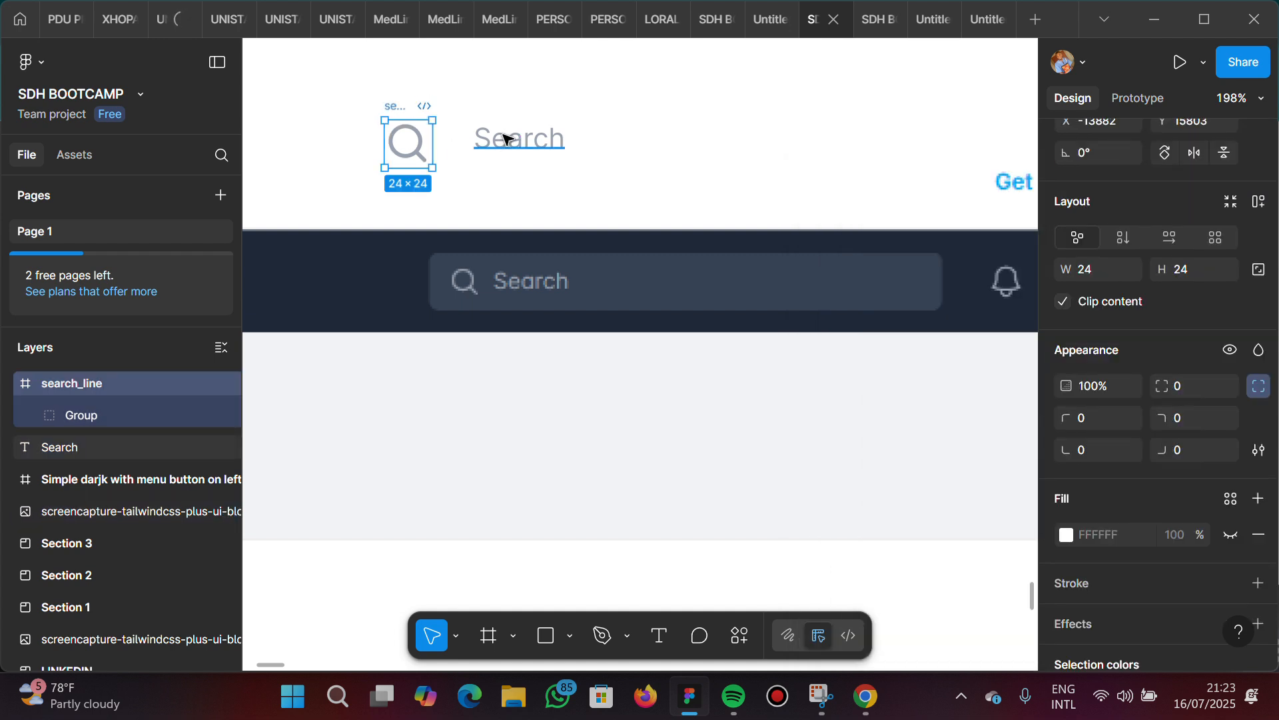
pyautogui.keyDown('shift'); pyautogui.click(505, 138); pyautogui.keyUp('shift')
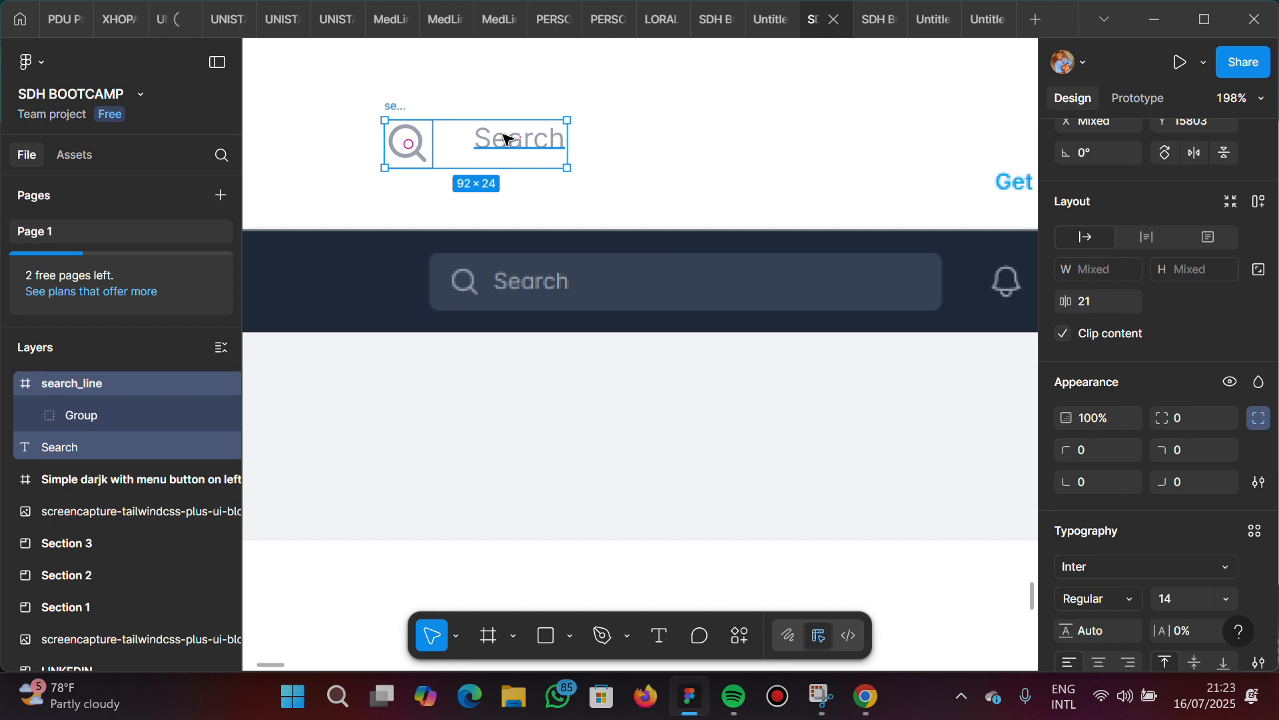
pyautogui.hotkey('shift', 'a')
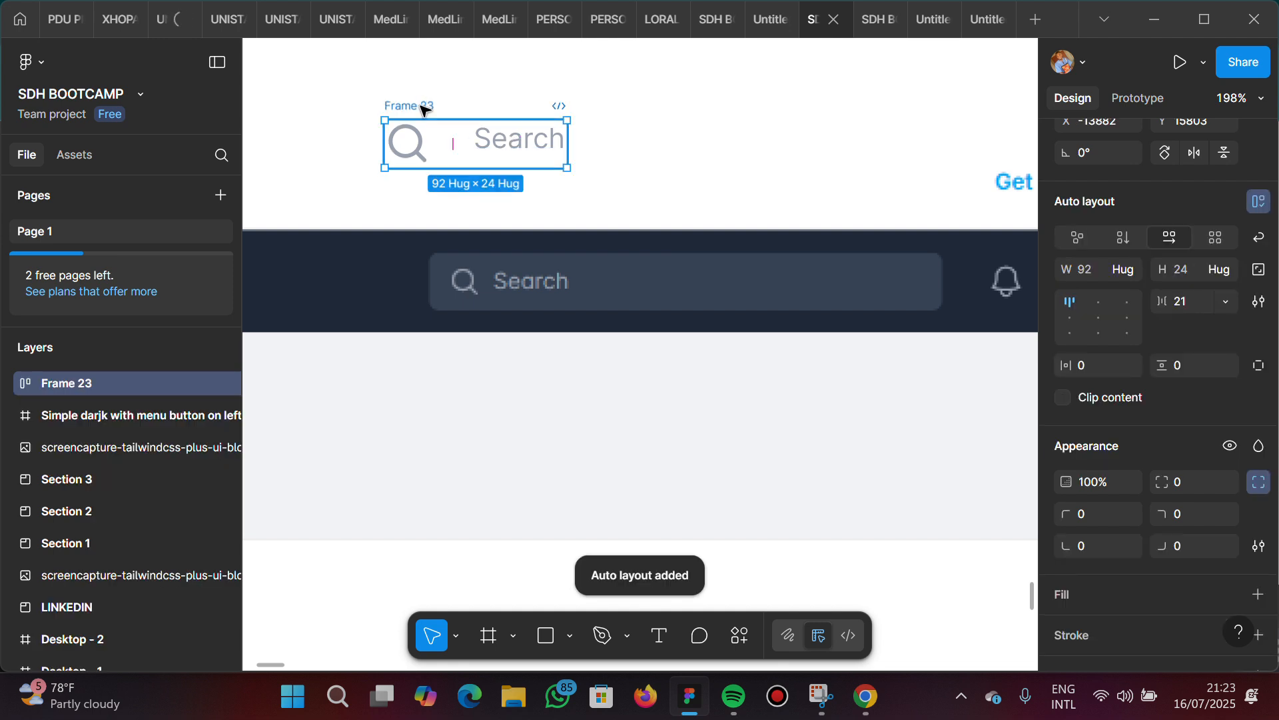
# Rename the new auto layout frame as "icon and text"
pyautogui.doubleClick(422, 107)
pyautogui.press('BackSpace')
pyautogui.write('icon a')
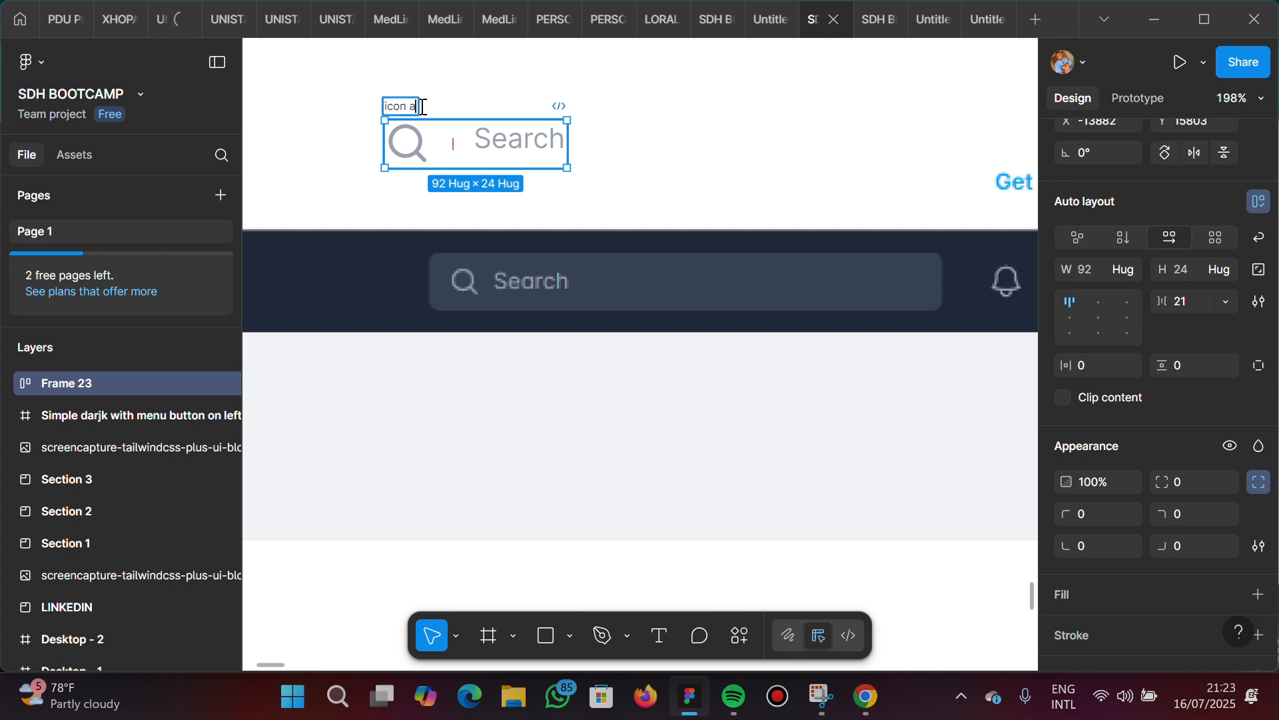
pyautogui.write('nd tect')
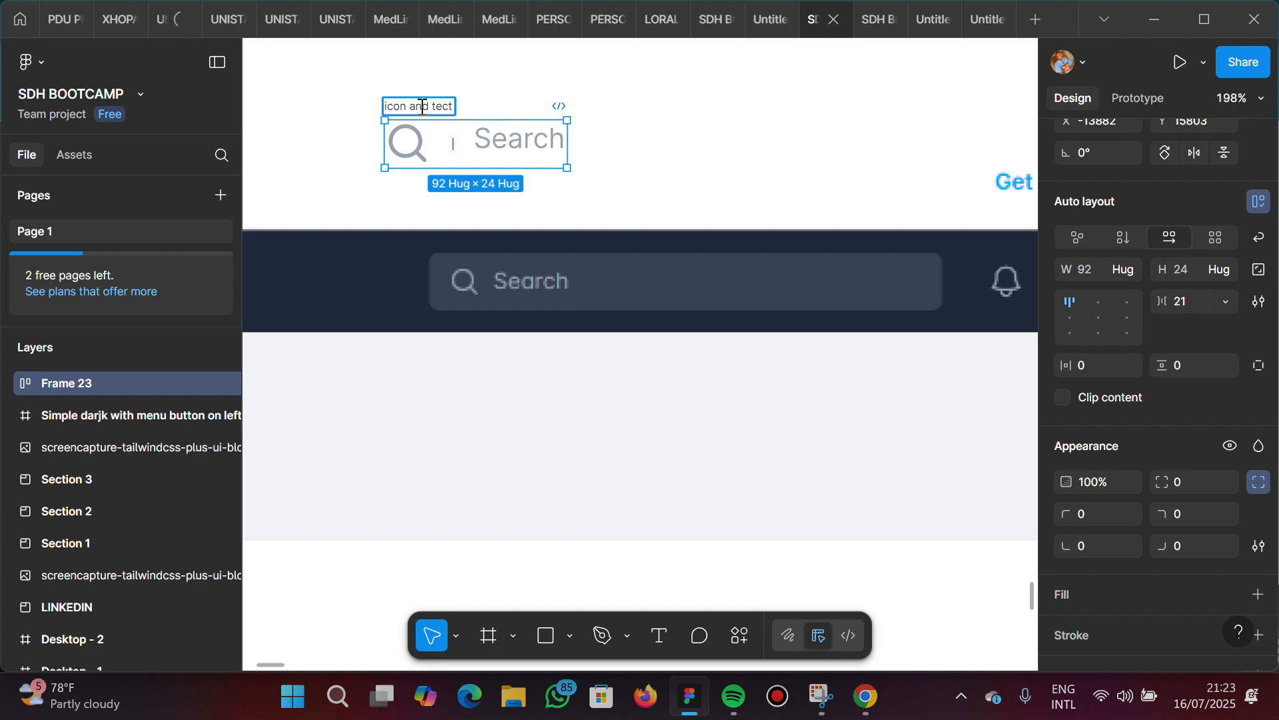
pyautogui.press('BackSpace')
pyautogui.press('BackSpace')
pyautogui.write('xt')
pyautogui.press('Return')
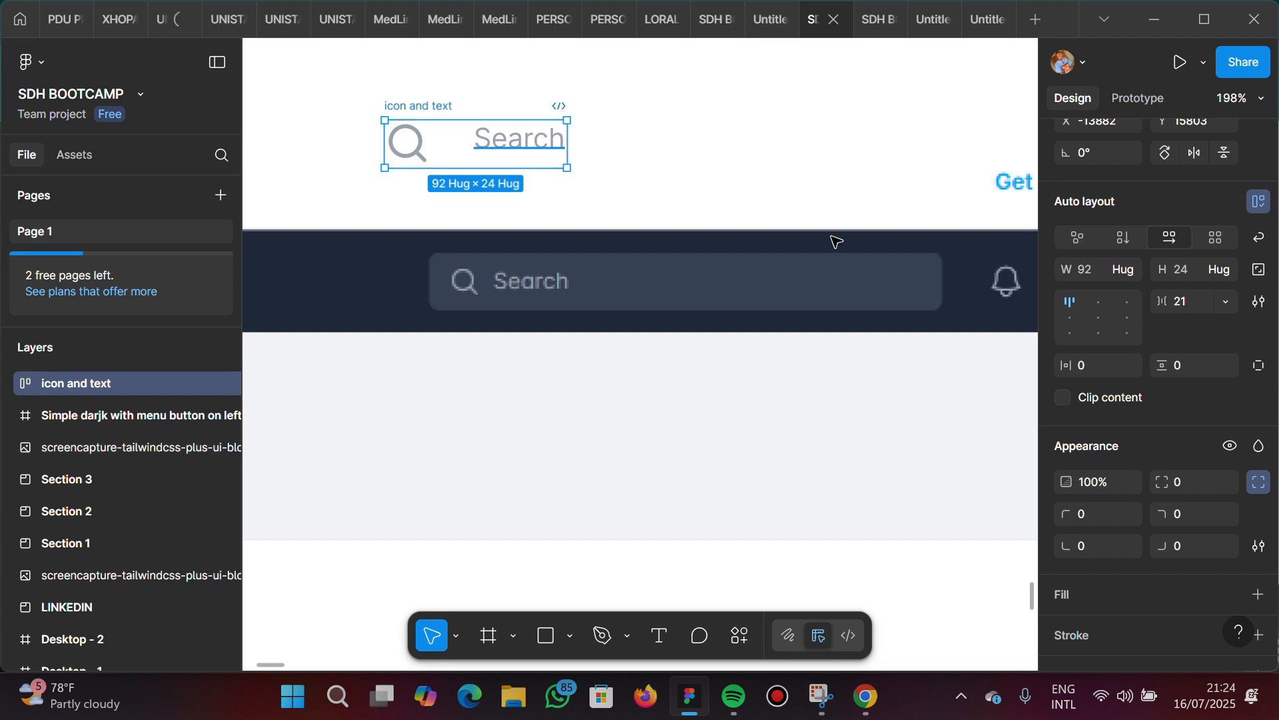
# Set the "icon and text" frame's gap to 5 and align its items left and vertically centered
pyautogui.click(1190, 304)
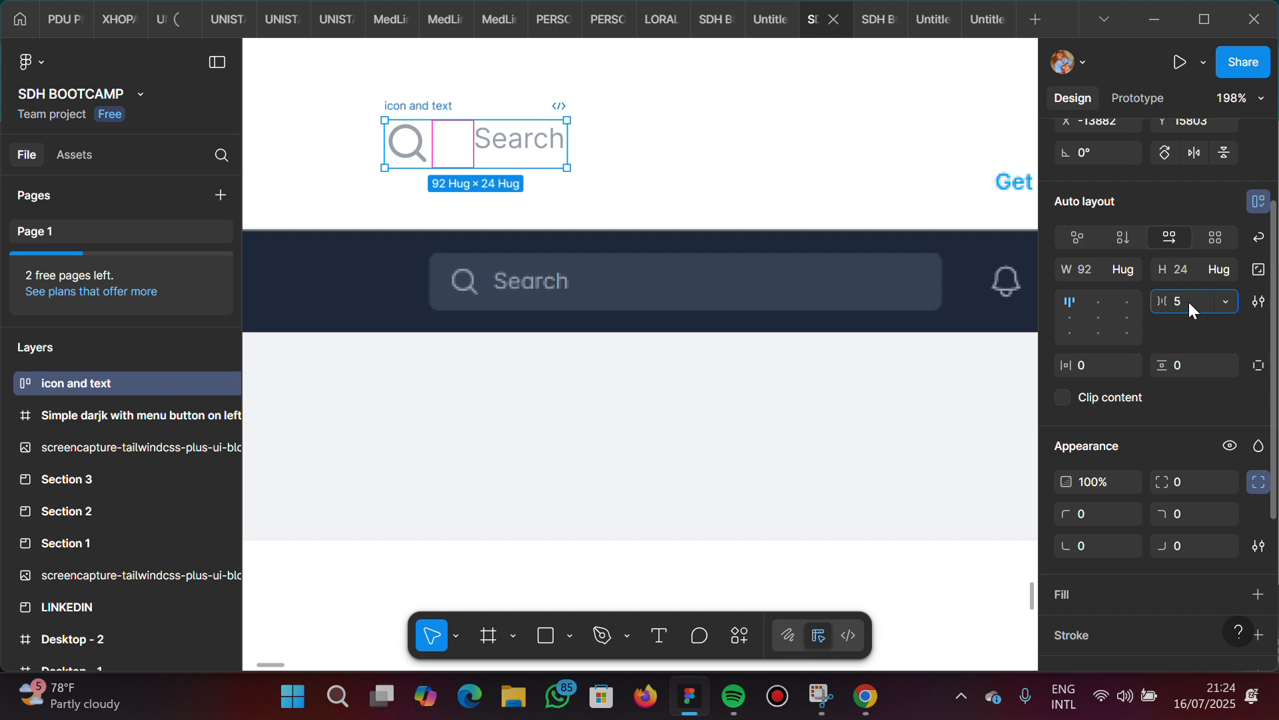
pyautogui.press('Return')
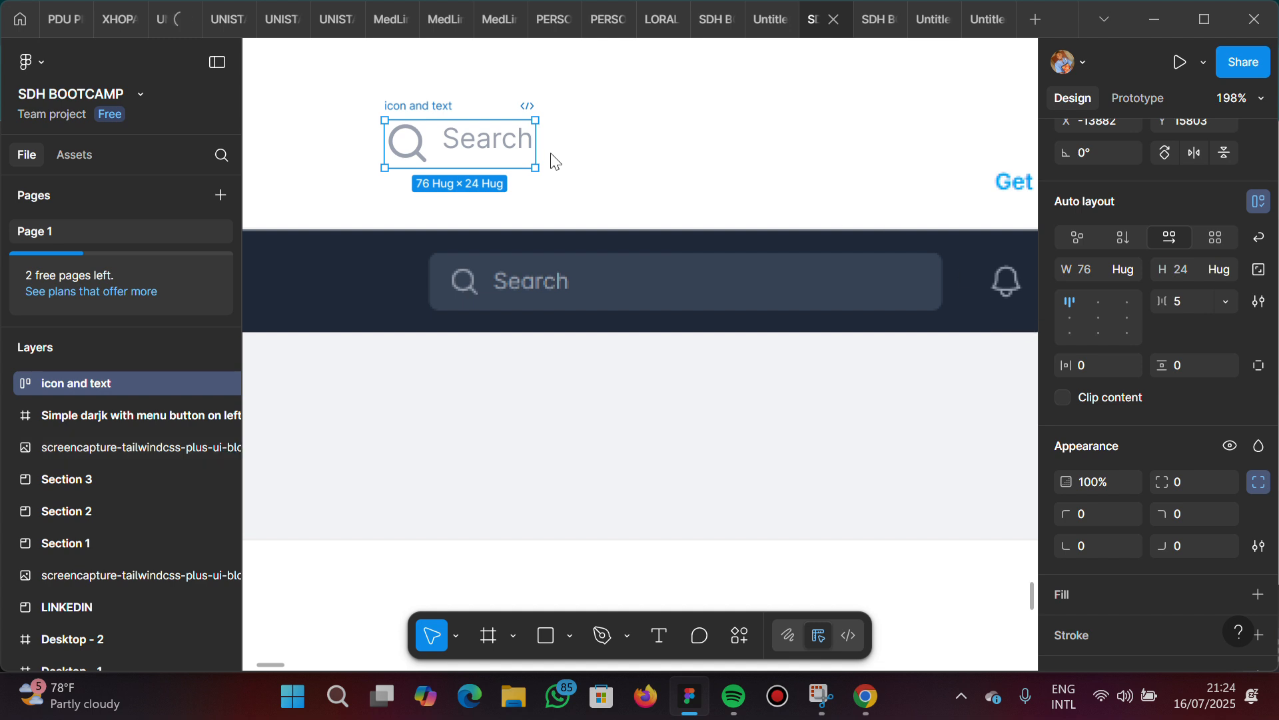
pyautogui.click(1071, 318)
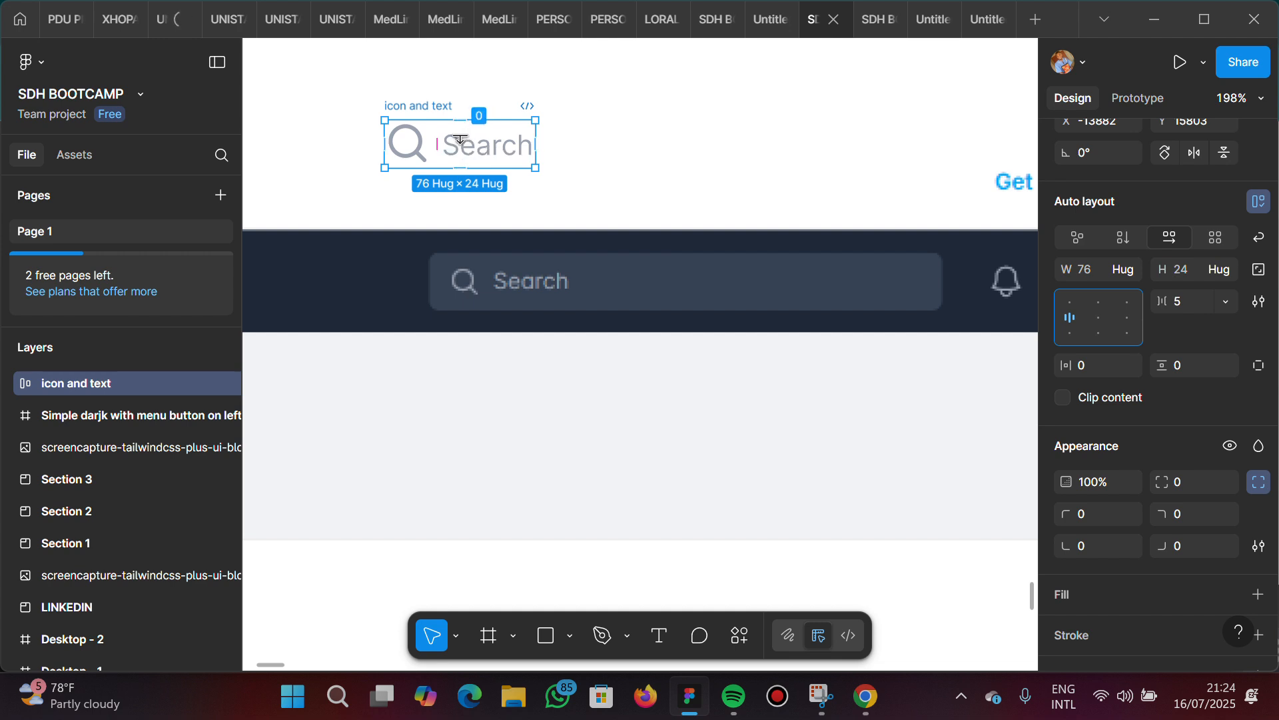
# Wrap the "icon and text" frame in an outer frame named "search"
pyautogui.rightClick(412, 107)
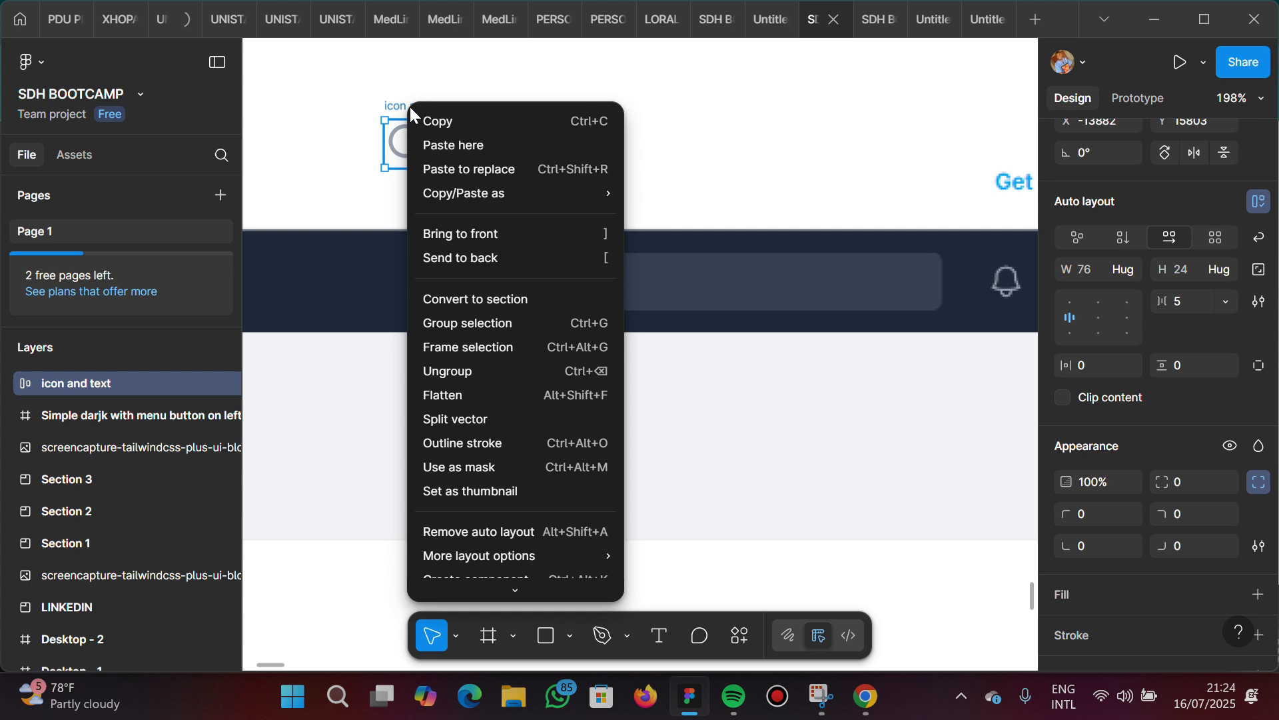
pyautogui.click(492, 348)
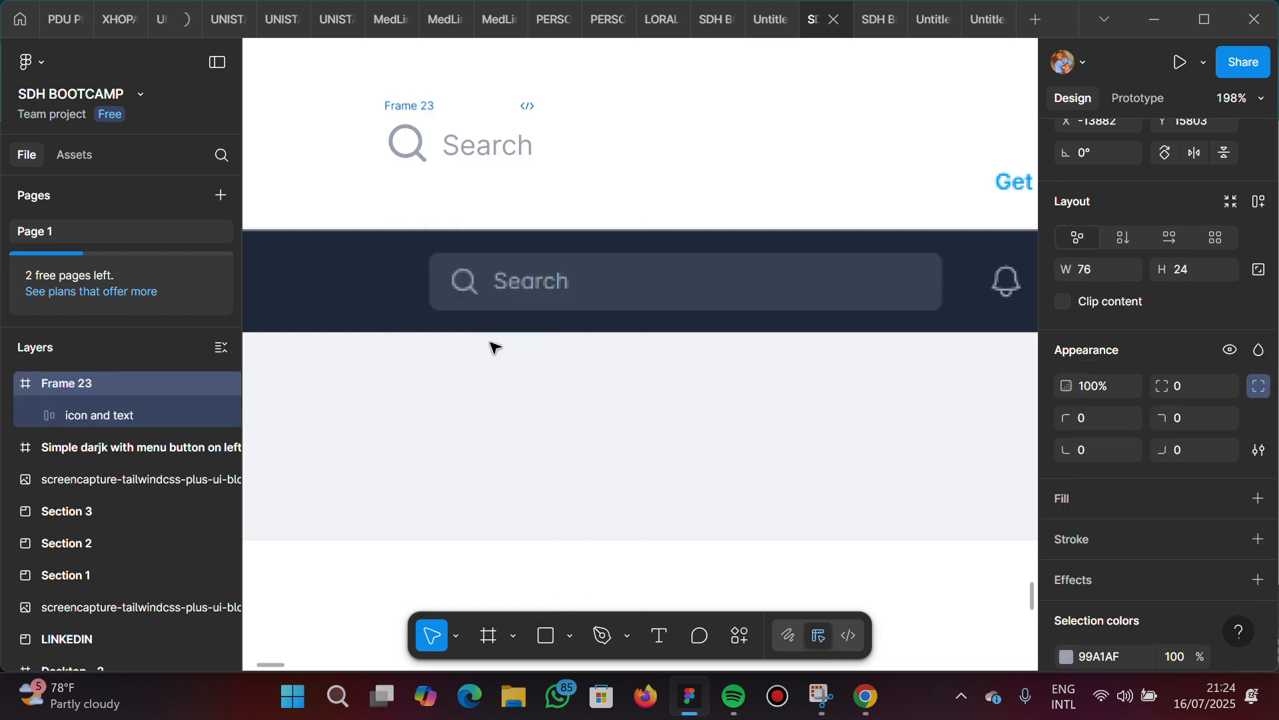
pyautogui.doubleClick(413, 107)
pyautogui.write('search')
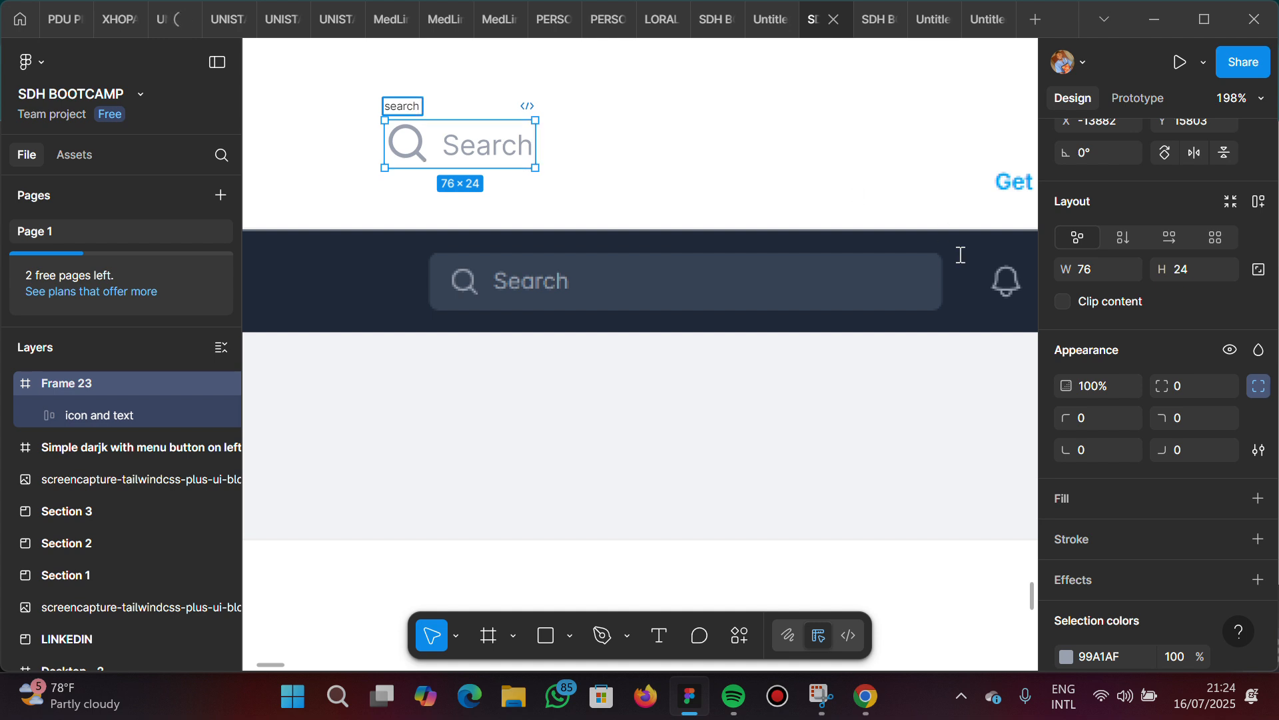
pyautogui.press('Return')
# Add a 364153 fill to the search frame by sampling the reference search field's background
pyautogui.scroll(-2, 1149, 595)
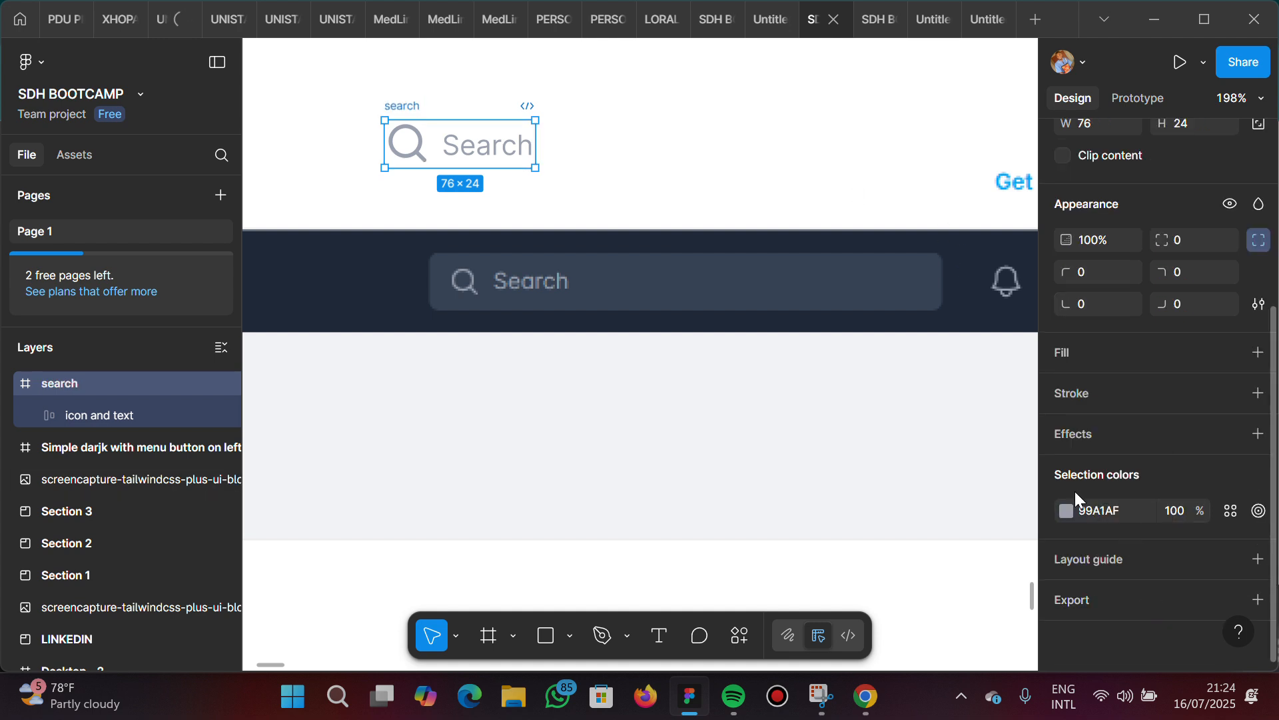
pyautogui.click(1081, 356)
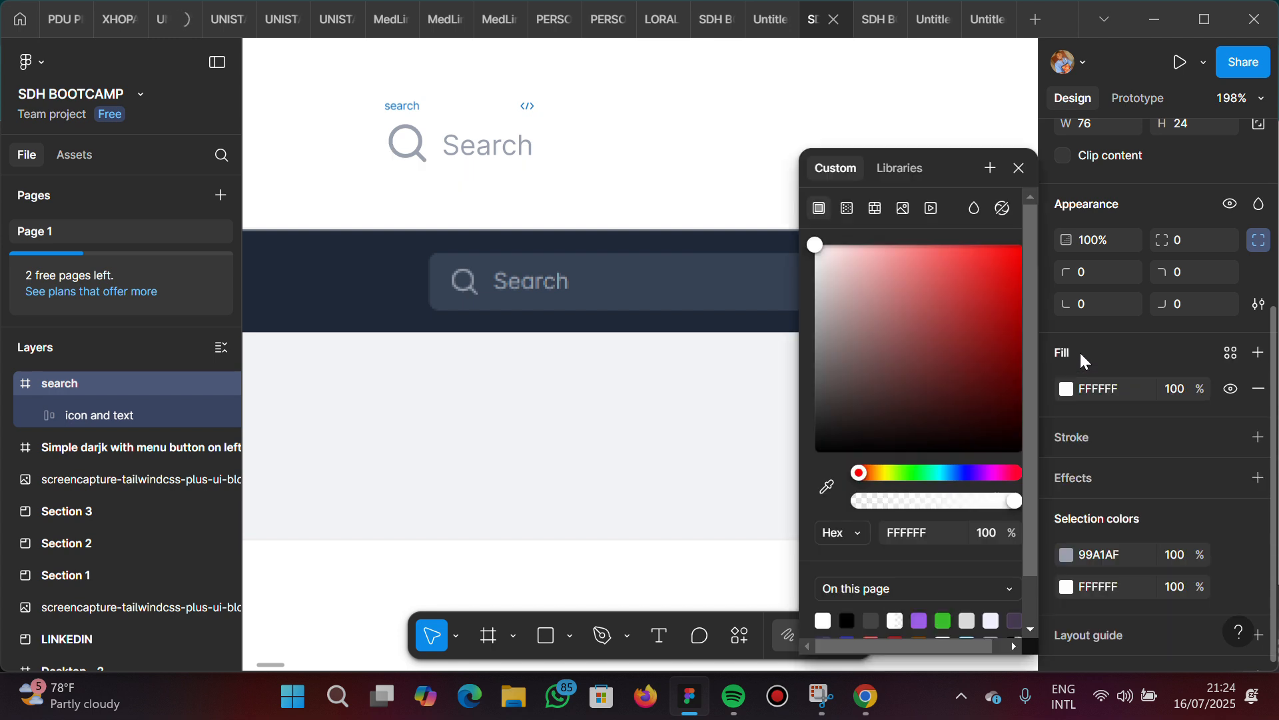
pyautogui.click(826, 485)
pyautogui.click(715, 280)
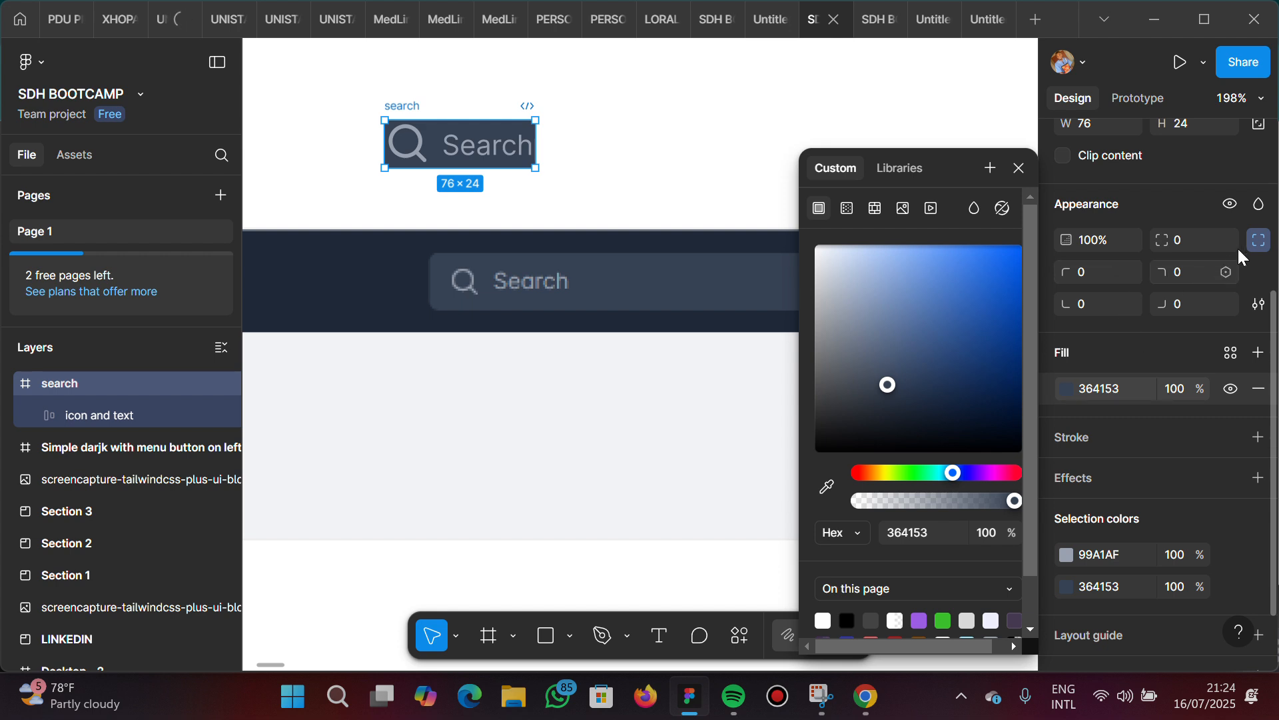
# Try a uniform corner radius of 10 on the search frame, and set it to 2 instead
pyautogui.click(1258, 241)
pyautogui.click(1194, 242)
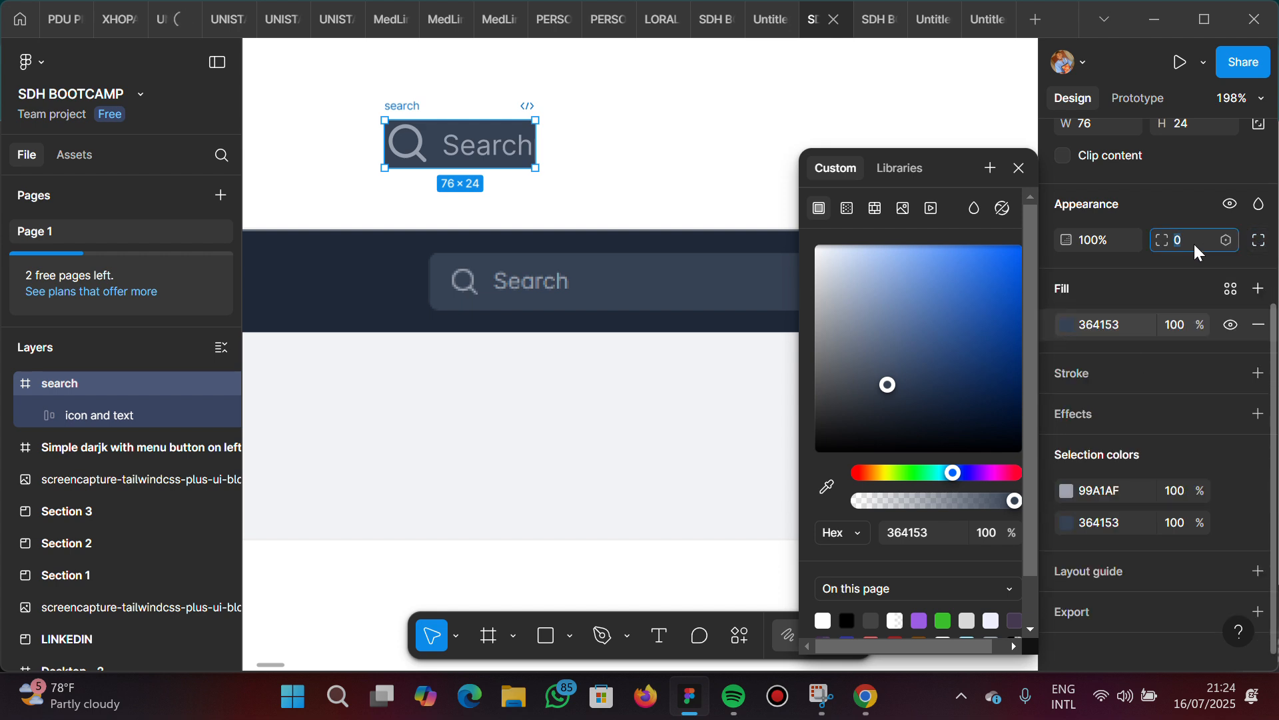
pyautogui.write('10')
pyautogui.press('Return')
pyautogui.click(1196, 243)
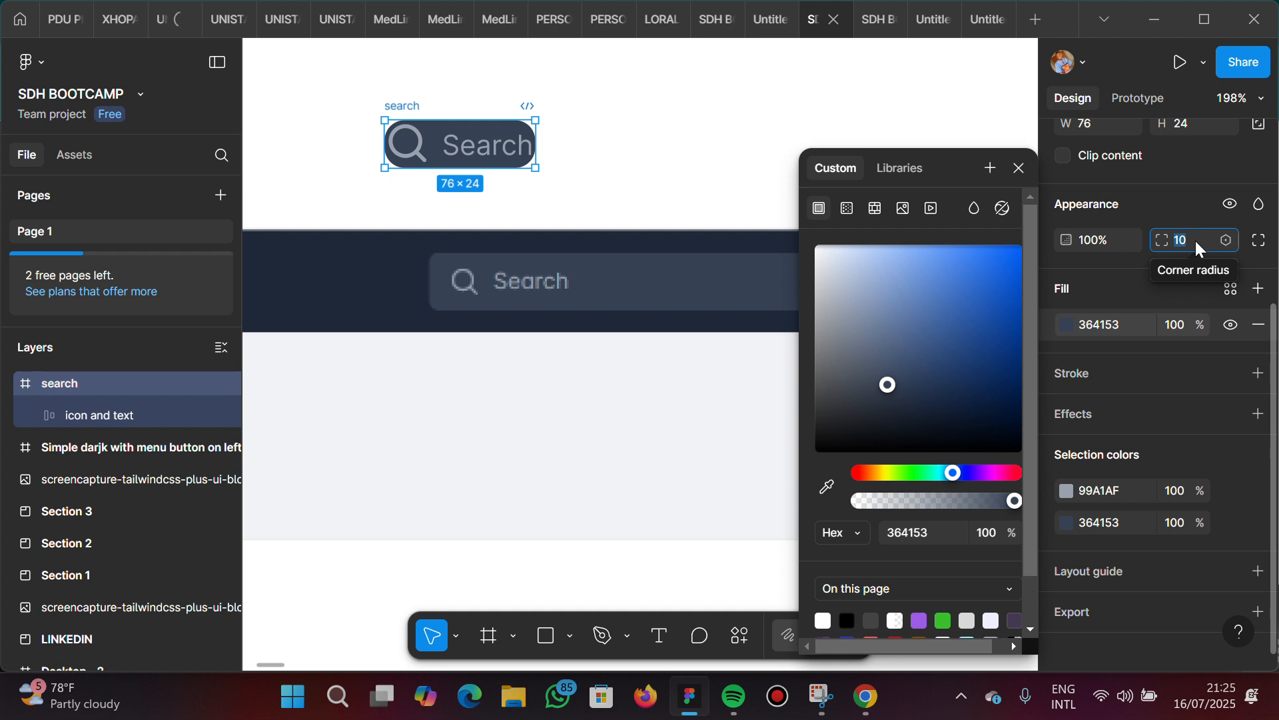
pyautogui.write('2')
pyautogui.press('Return')
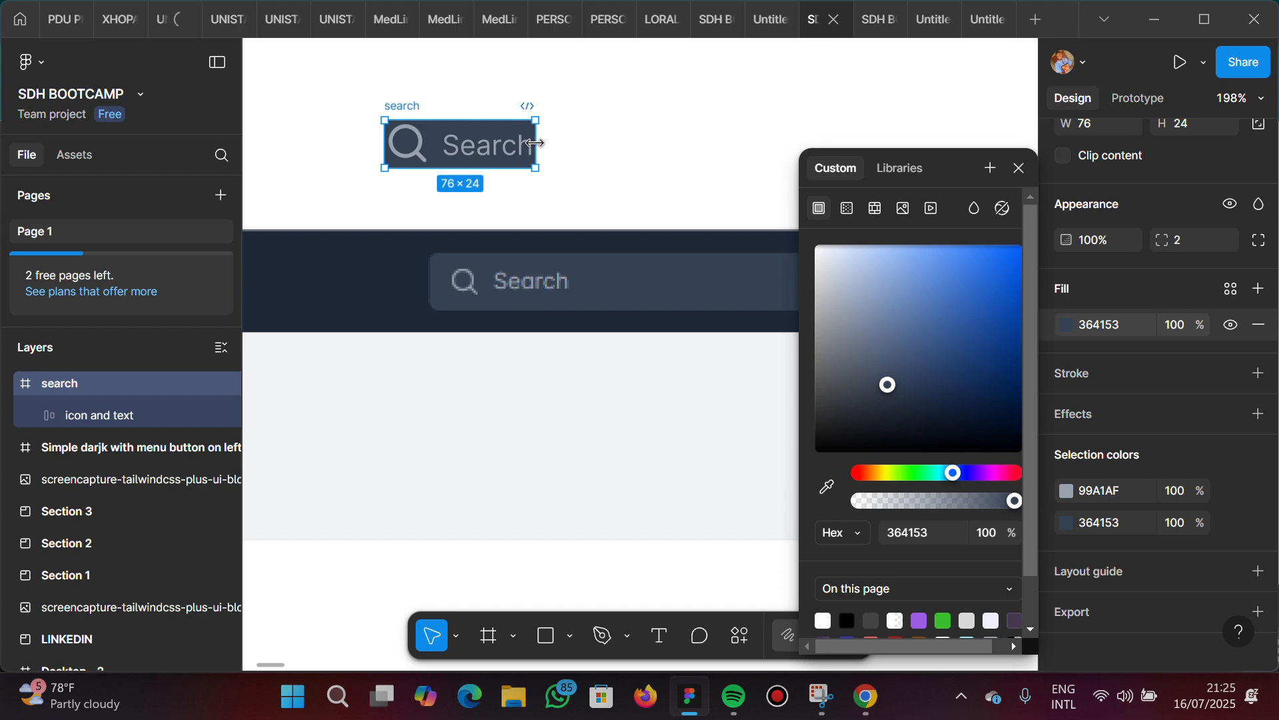
# Widen the search frame to about 105 and close the color picker
pyautogui.moveTo(535, 143); pyautogui.dragTo(596, 143)
pyautogui.scroll(4, 1126, 203)
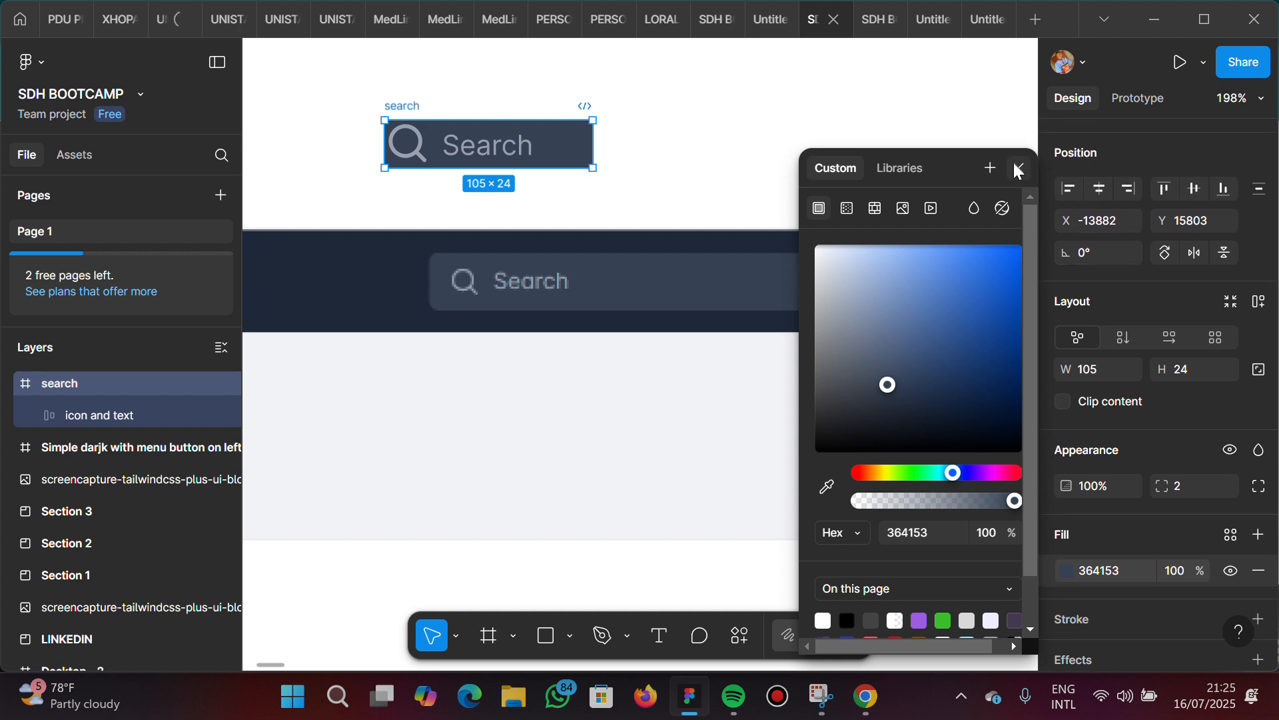
pyautogui.press('Escape')
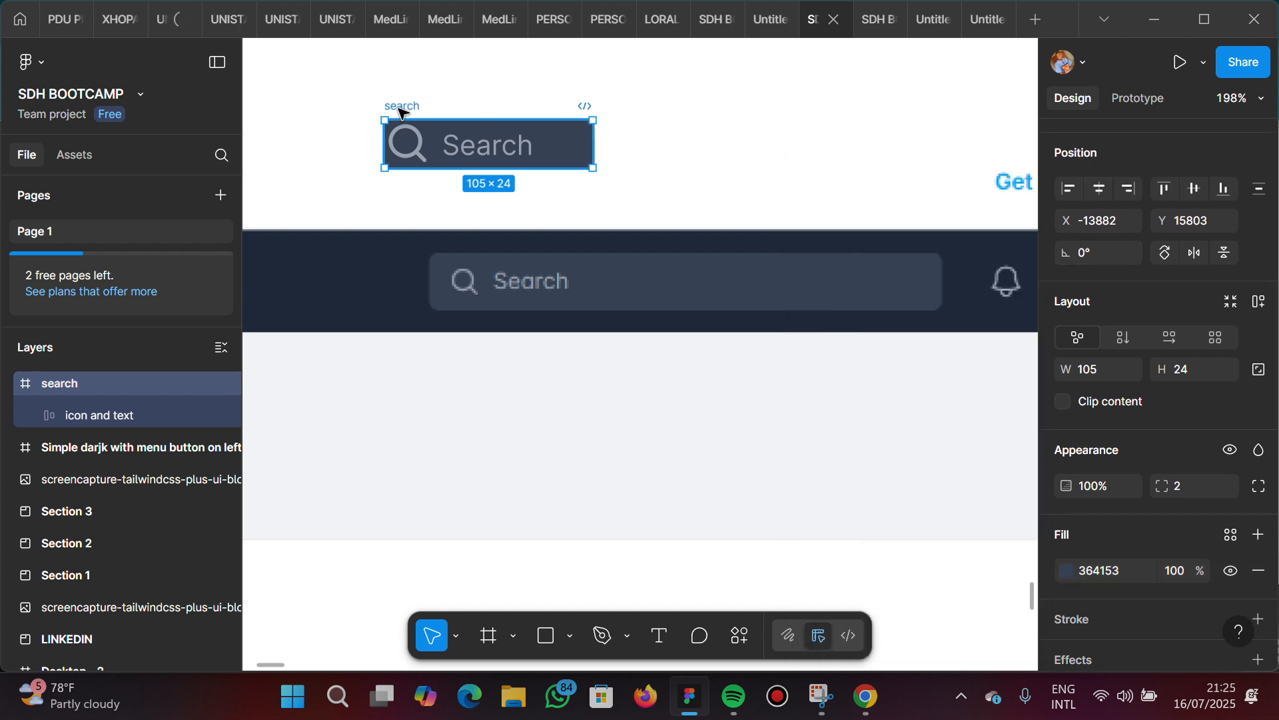
# Add auto layout with centered content to the search frame and widen it to about 121
pyautogui.rightClick(399, 107)
pyautogui.click(529, 131)
pyautogui.rightClick(412, 105)
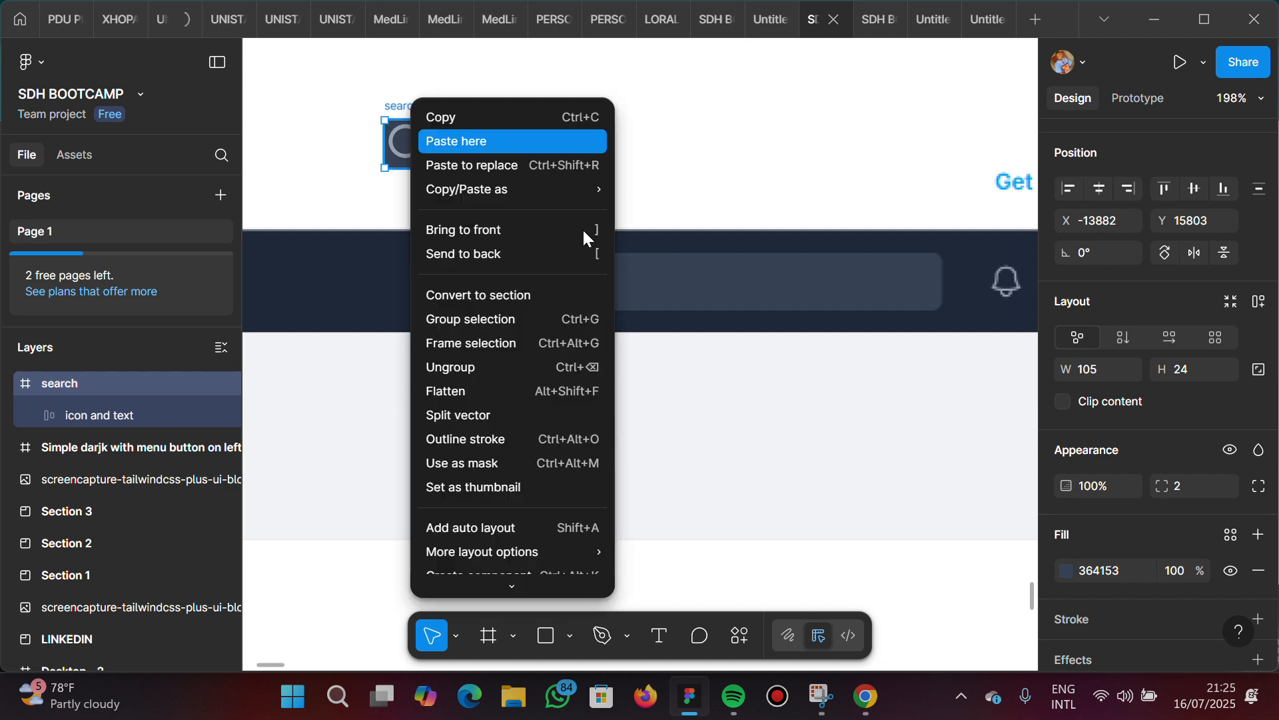
pyautogui.click(557, 523)
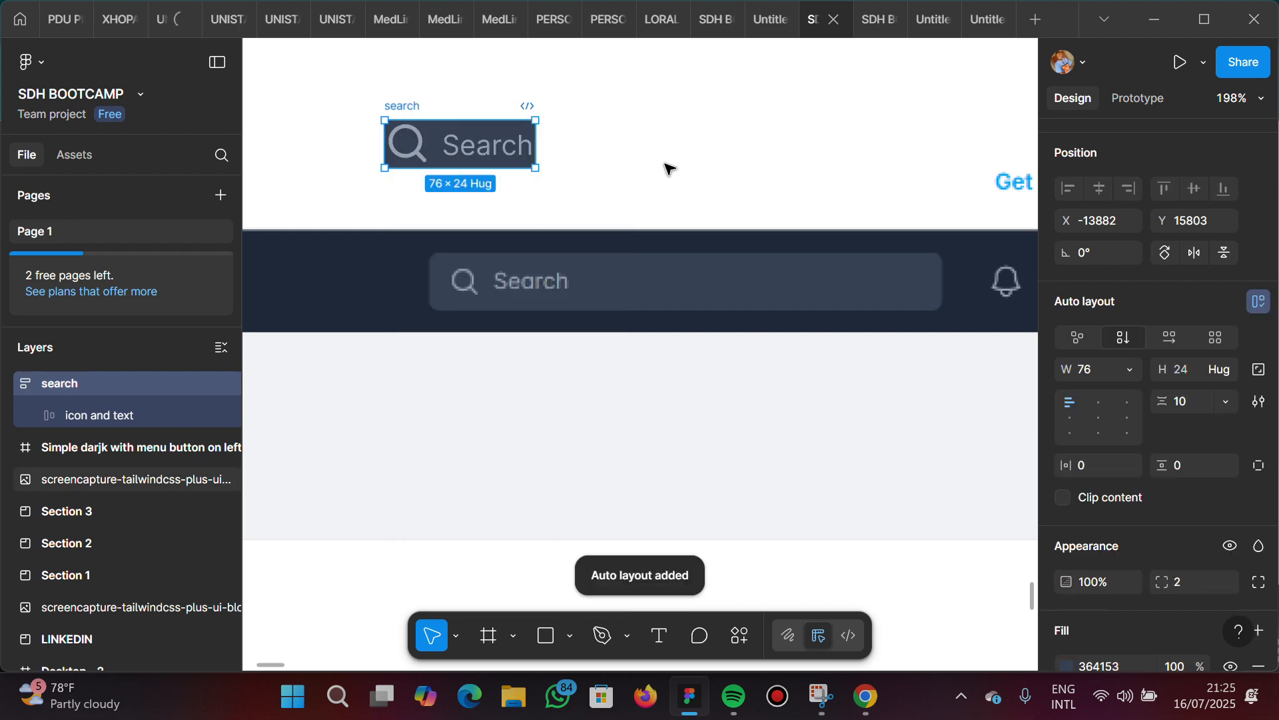
pyautogui.click(1099, 416)
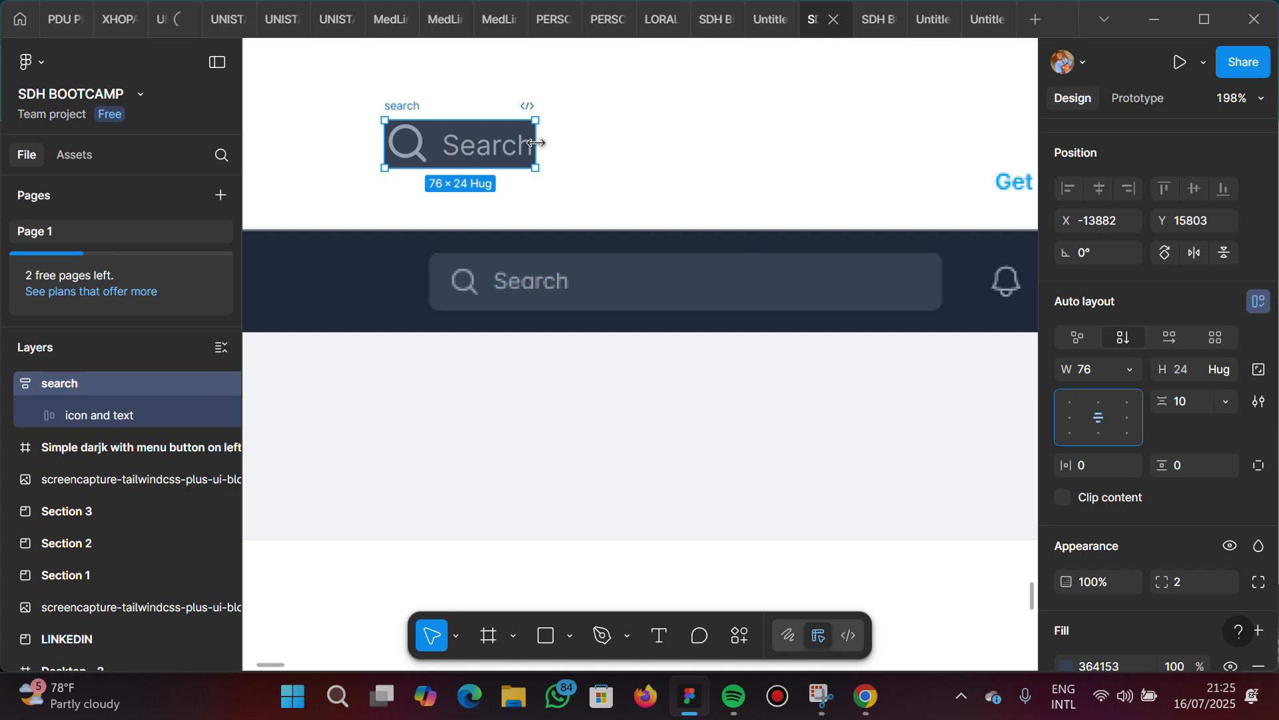
pyautogui.moveTo(577, 141); pyautogui.dragTo(625, 145)
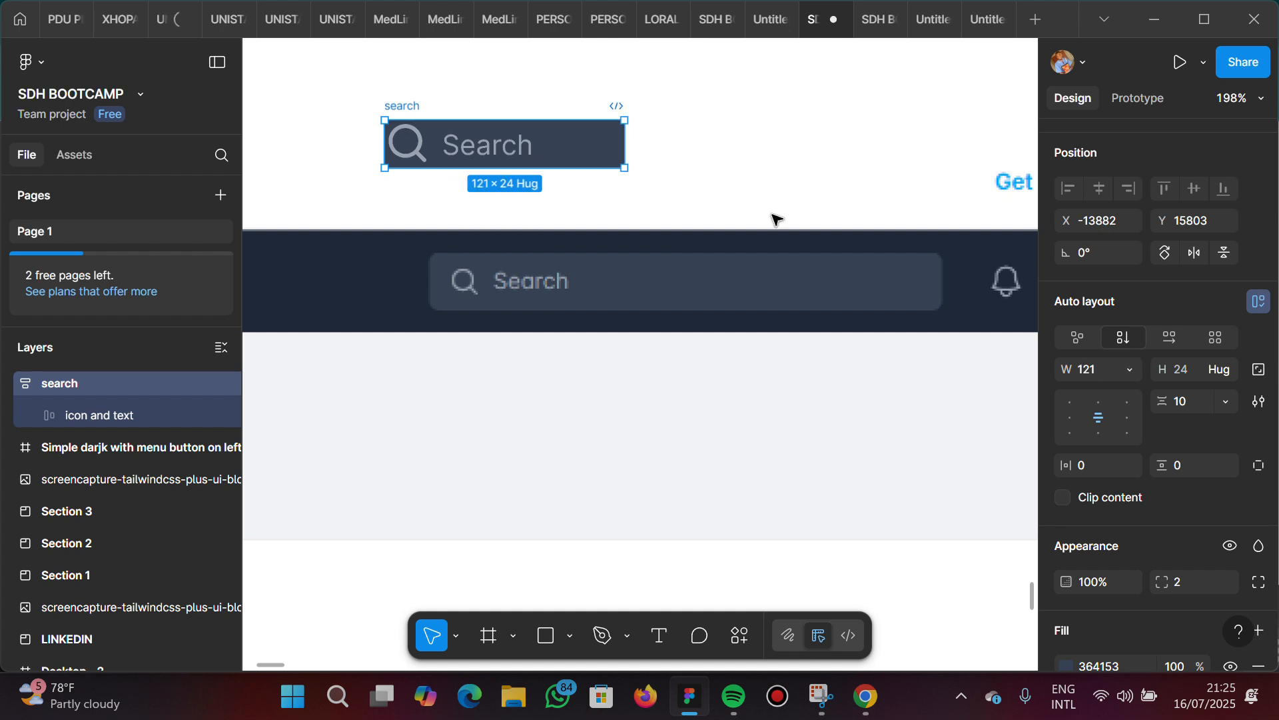
# Try automatic item spacing in the search frame's auto layout
pyautogui.doubleClick(489, 153)
pyautogui.doubleClick(488, 154)
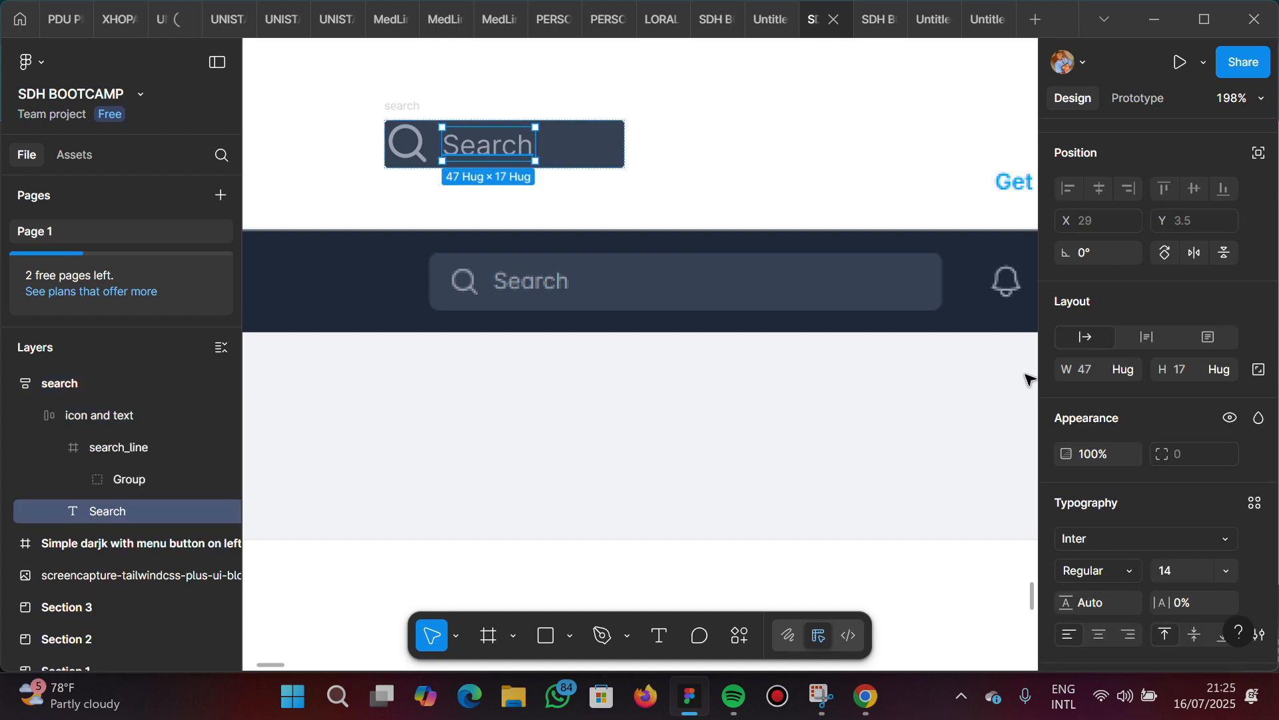
pyautogui.click(610, 160)
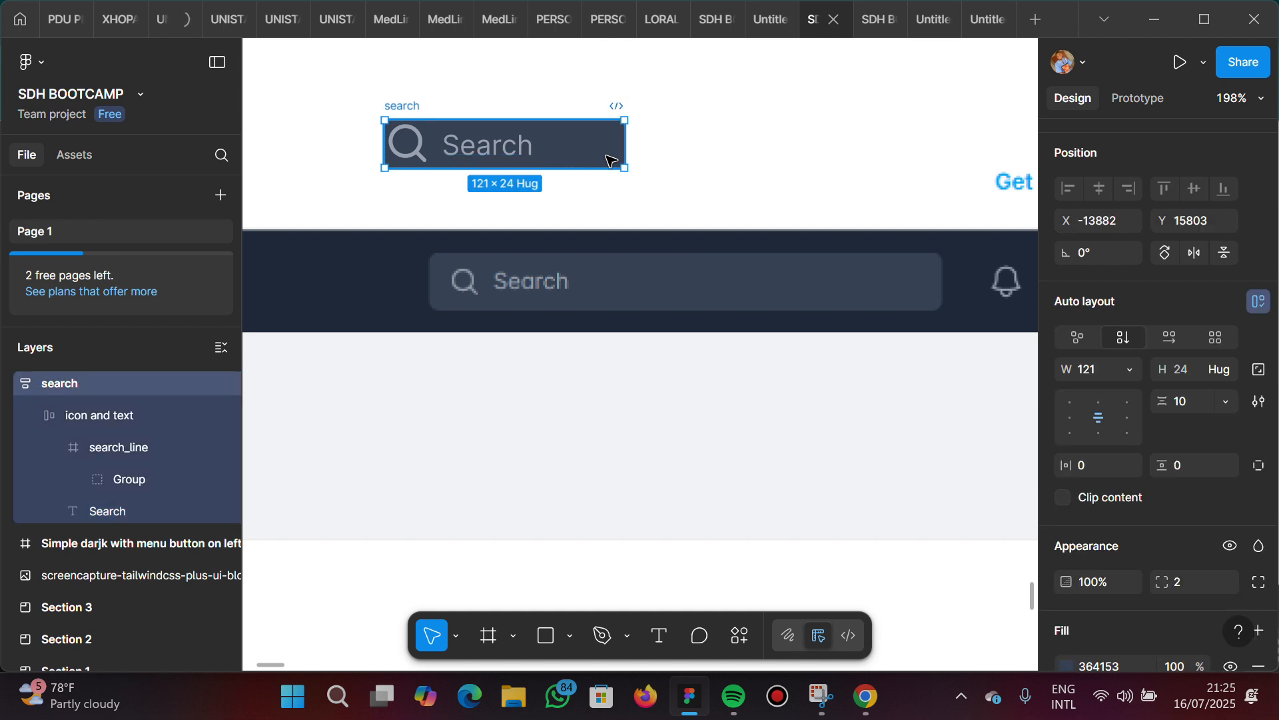
pyautogui.doubleClick(1098, 416)
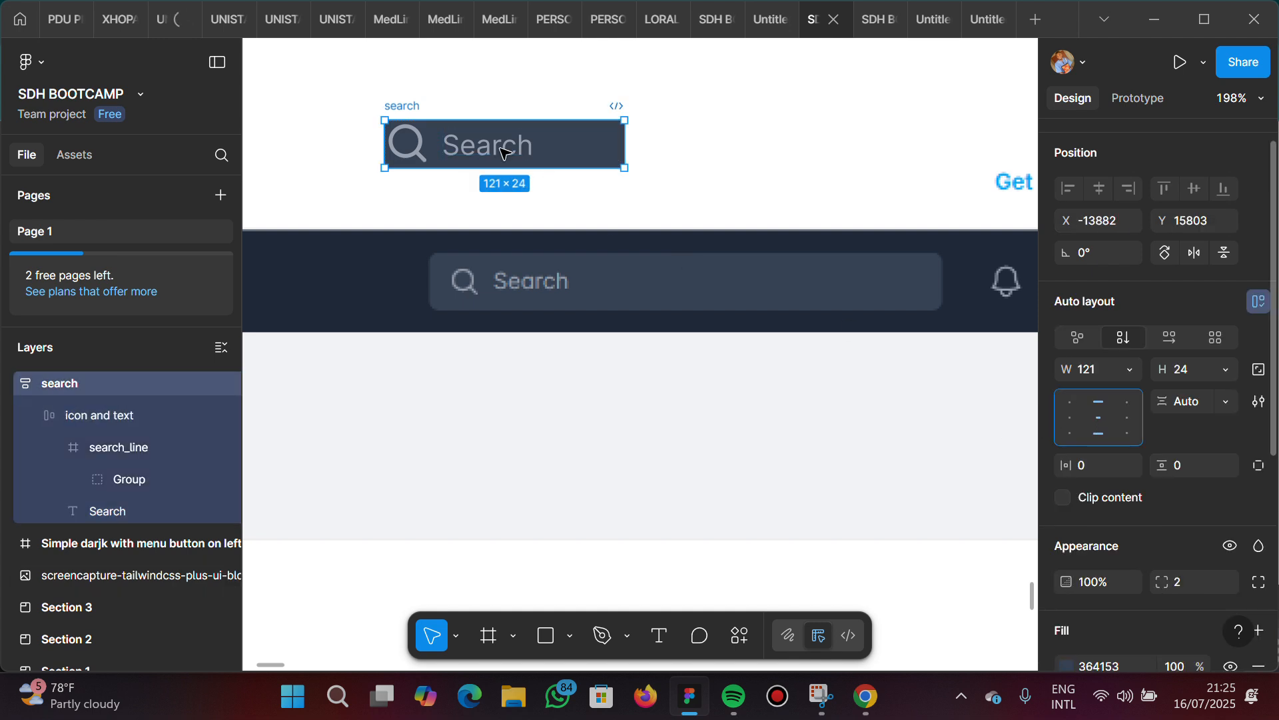
pyautogui.press('space')
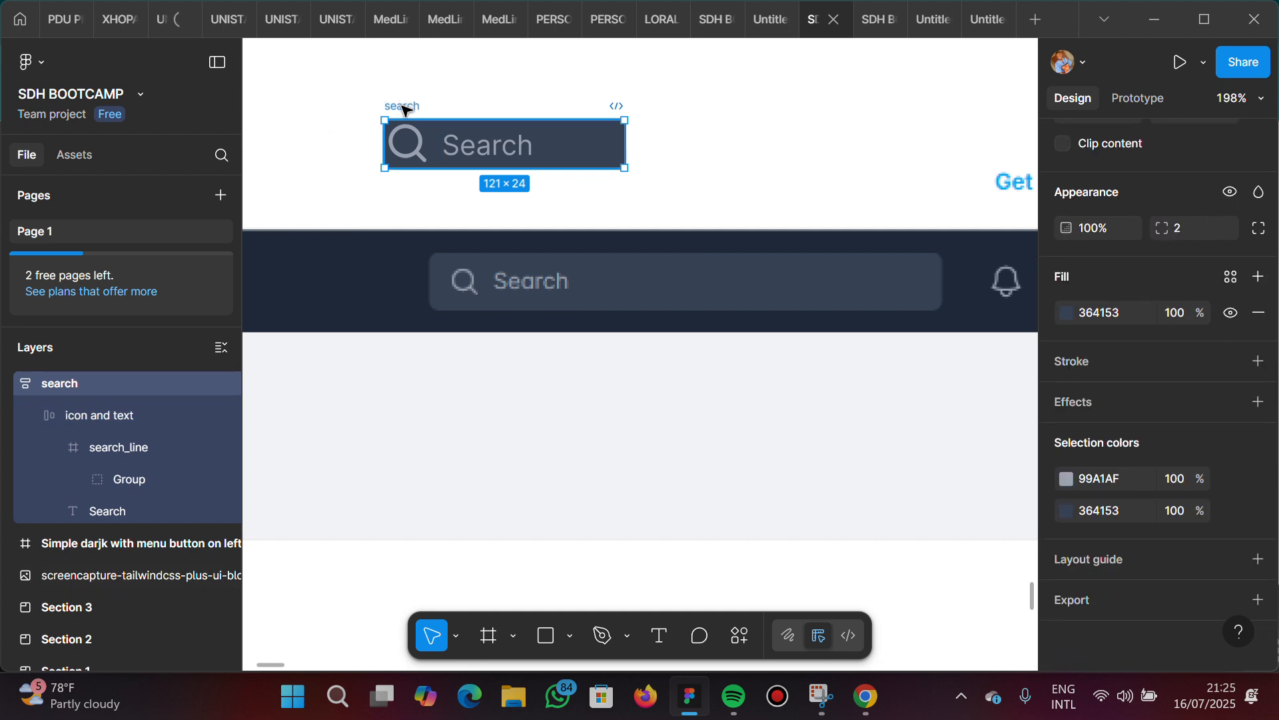
# Ungroup the outer search frame that wraps the icon and text frame
pyautogui.rightClick(433, 105)
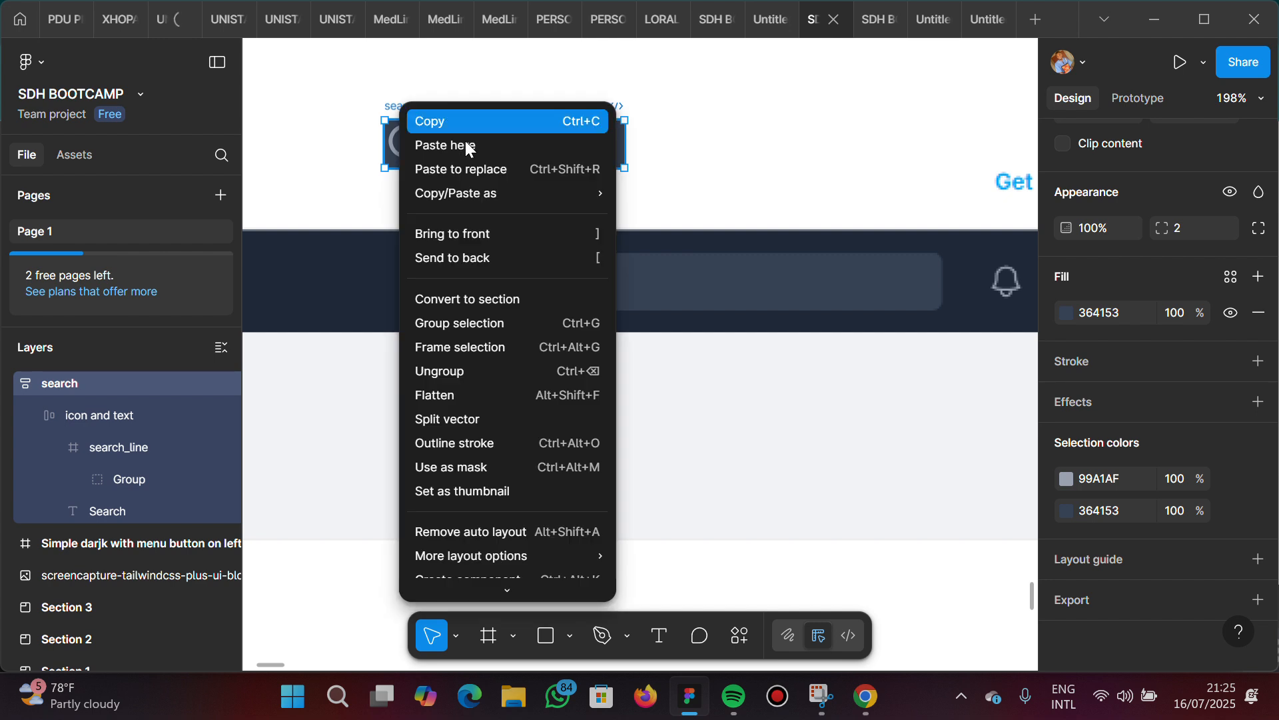
pyautogui.click(464, 371)
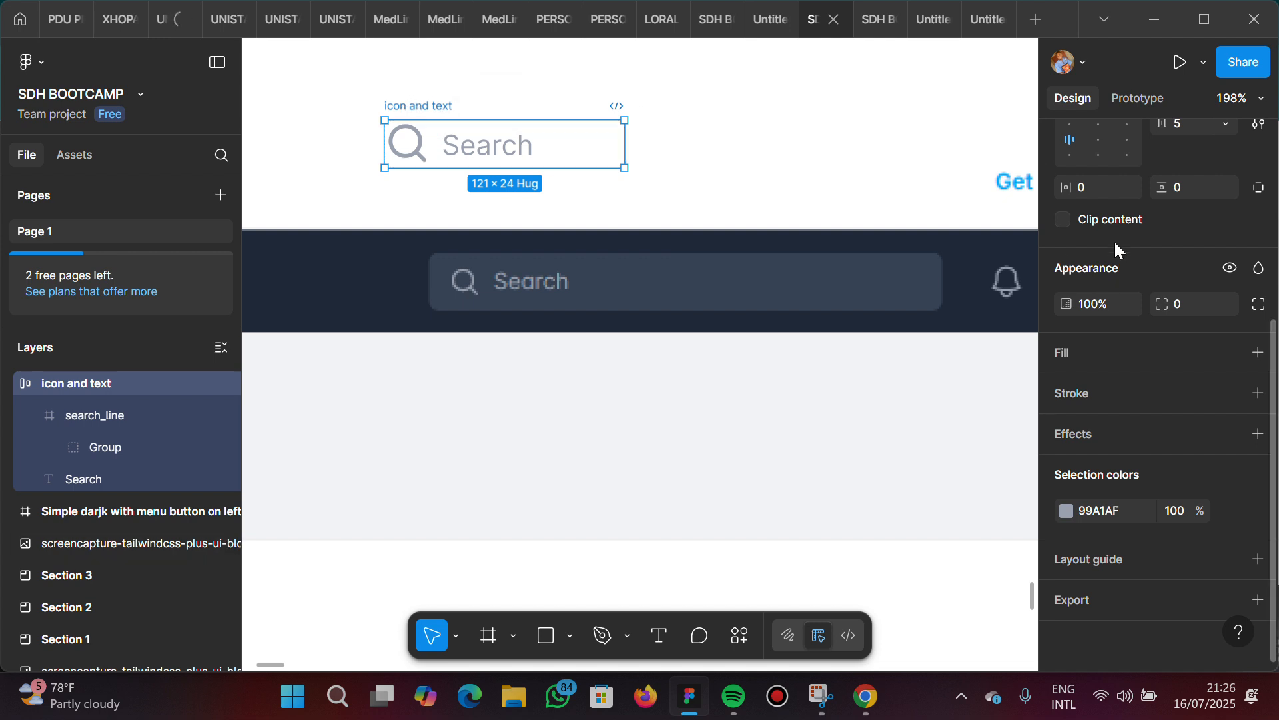
# Try a horizontal padding of 30 on the icon and text frame, and set it to 10 instead
pyautogui.scroll(3, 1130, 277)
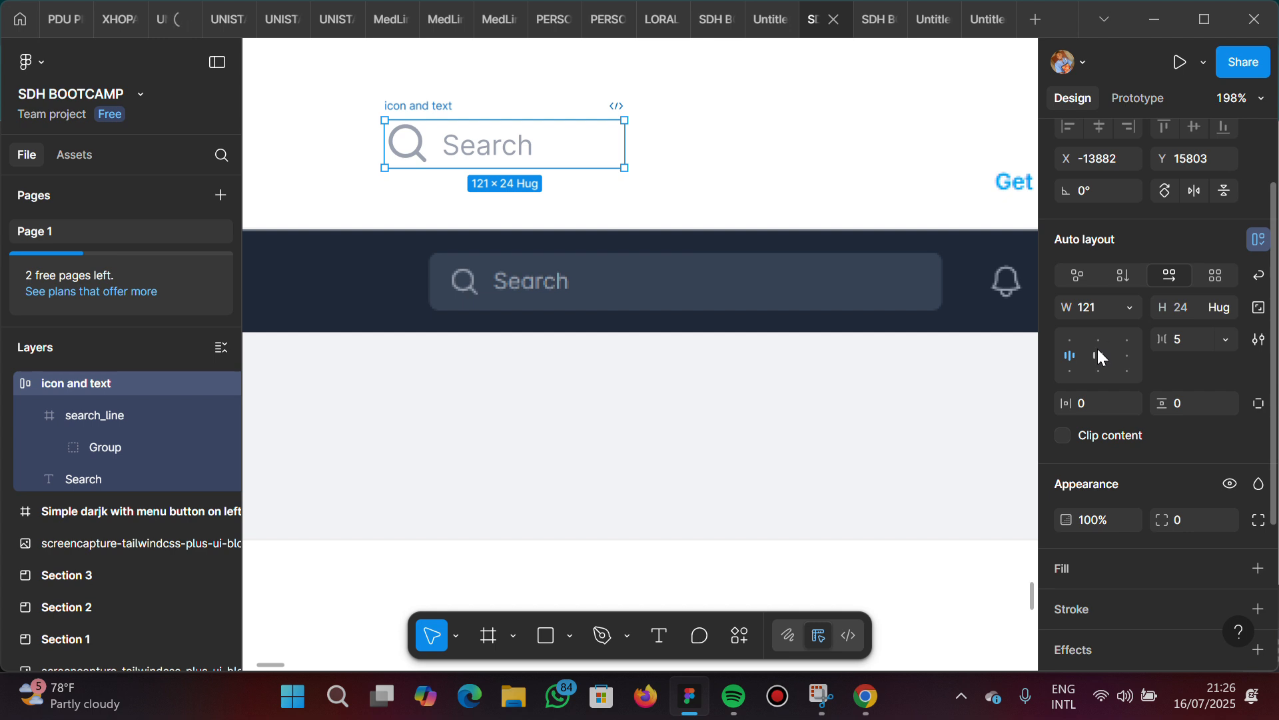
pyautogui.click(1093, 407)
pyautogui.write('0')
pyautogui.press('Return')
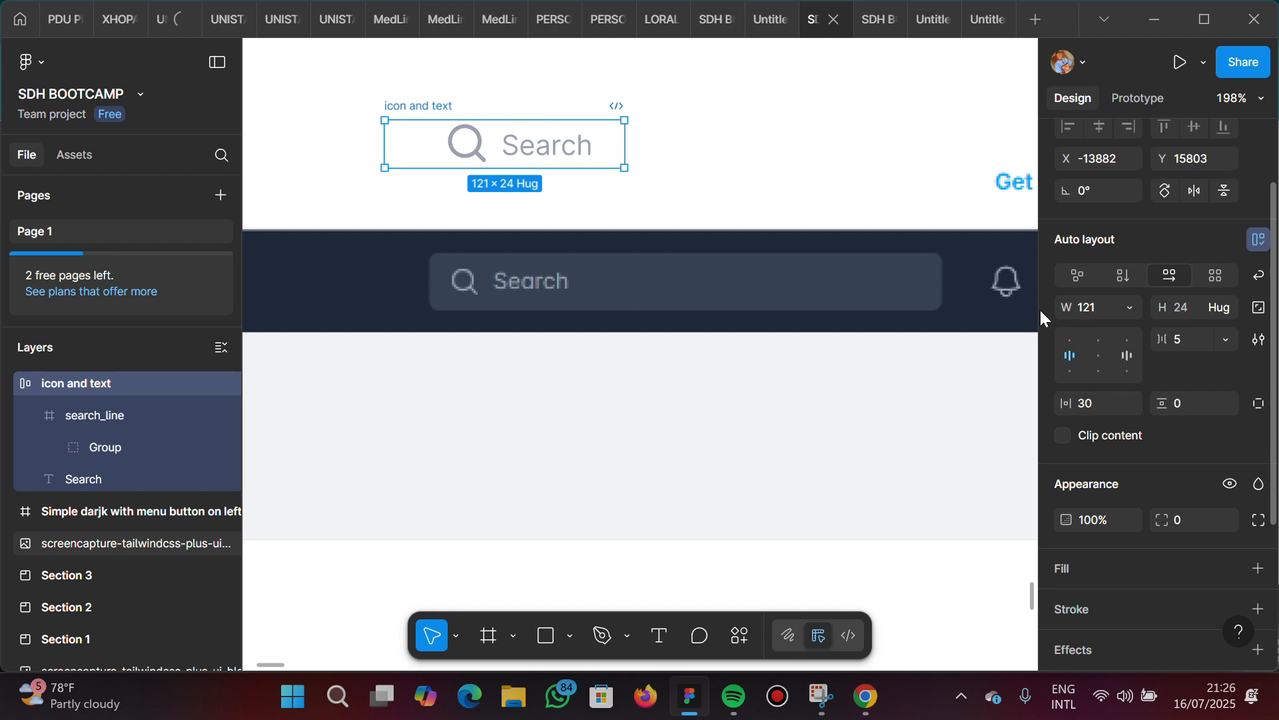
pyautogui.click(1093, 409)
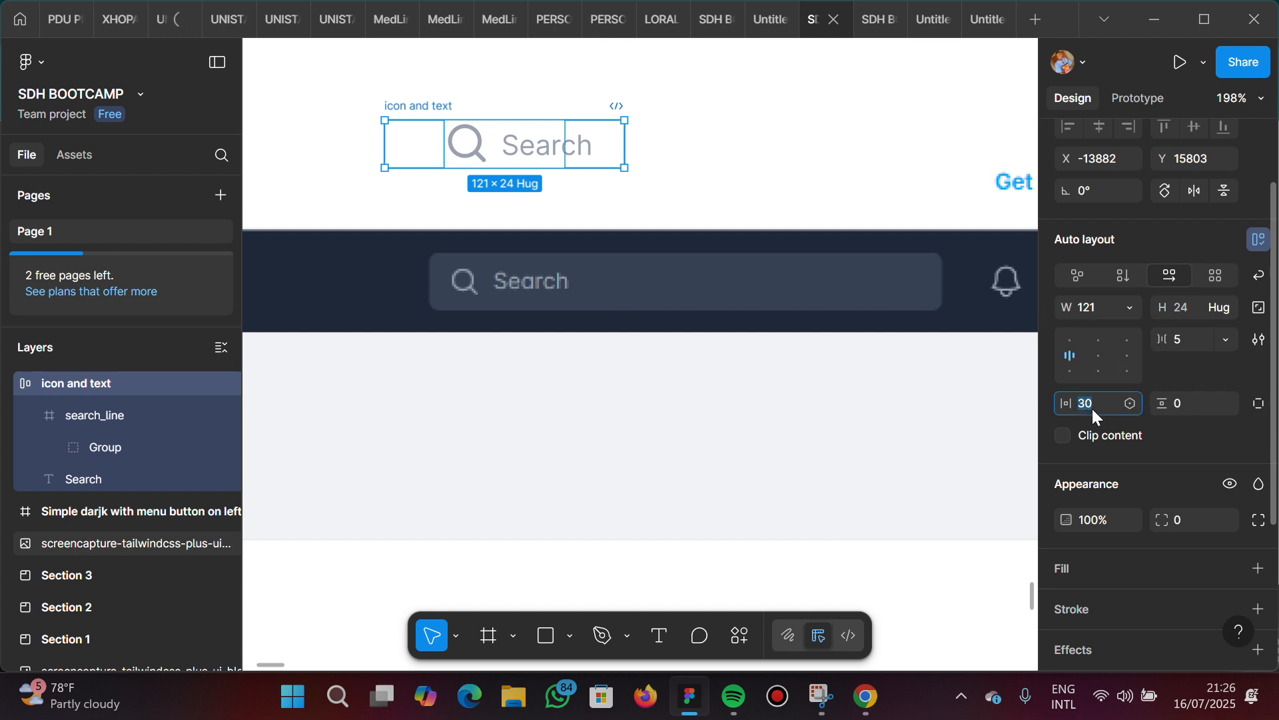
pyautogui.write('10')
pyautogui.press('Return')
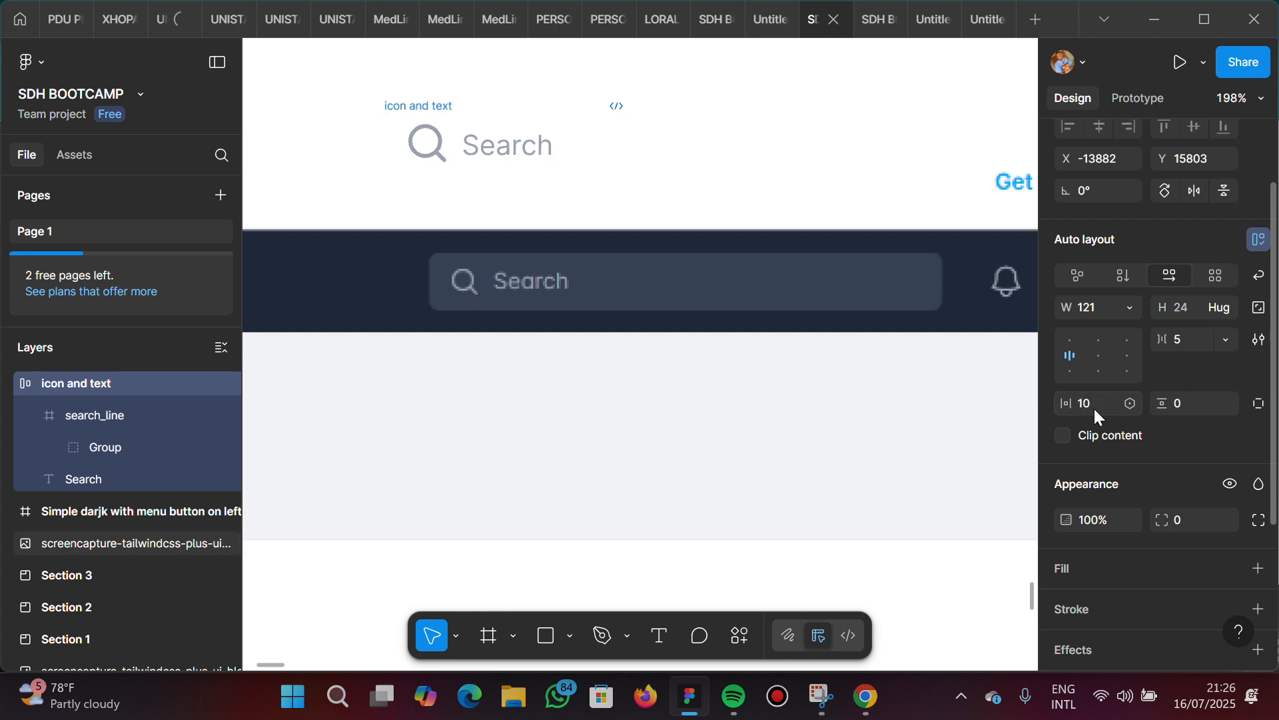
# Set the vertical padding of the icon and text frame to 5
pyautogui.click(1193, 402)
pyautogui.write('5')
pyautogui.press('Return')
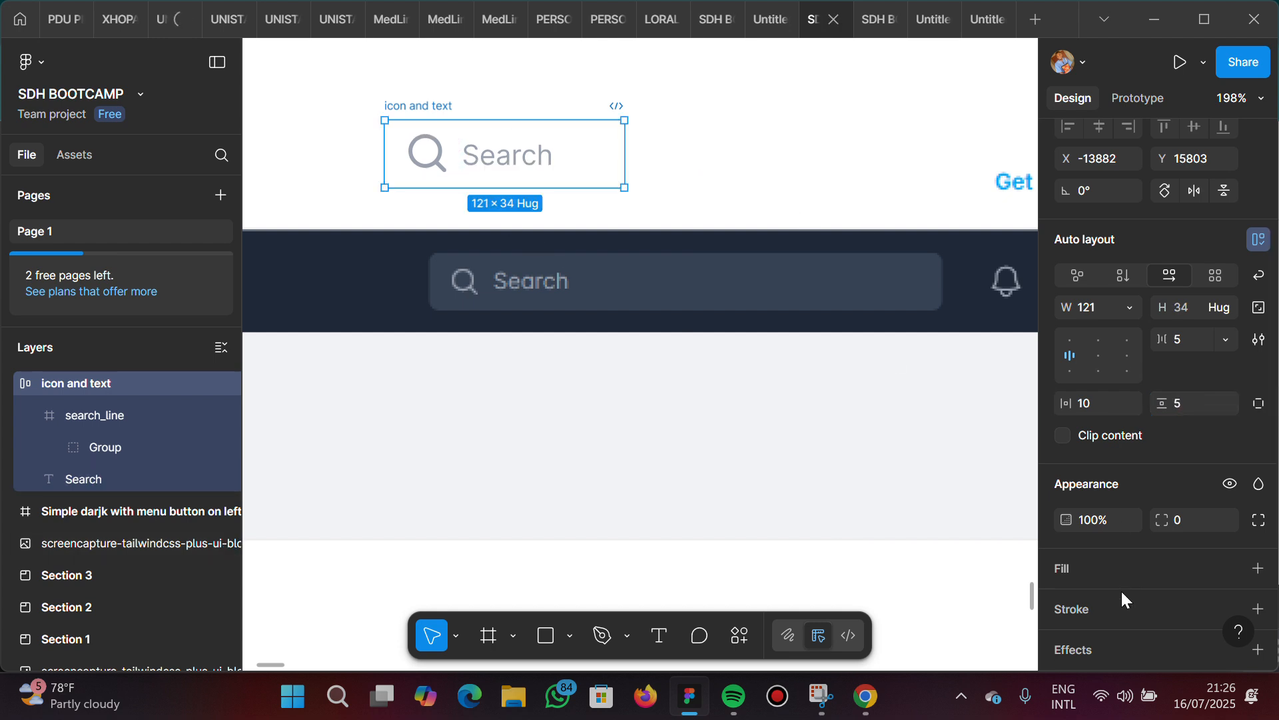
# Add a 364153 fill to the icon and text frame by sampling the reference search field's background
pyautogui.click(1137, 580)
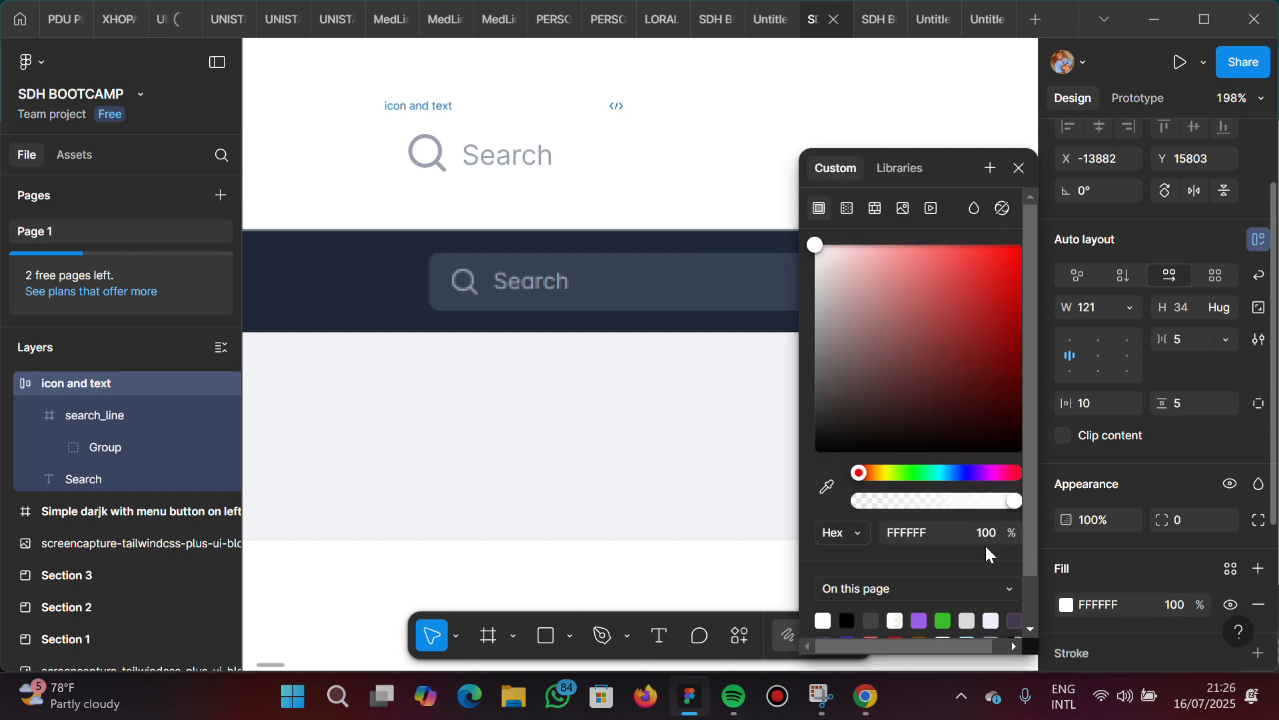
pyautogui.click(827, 490)
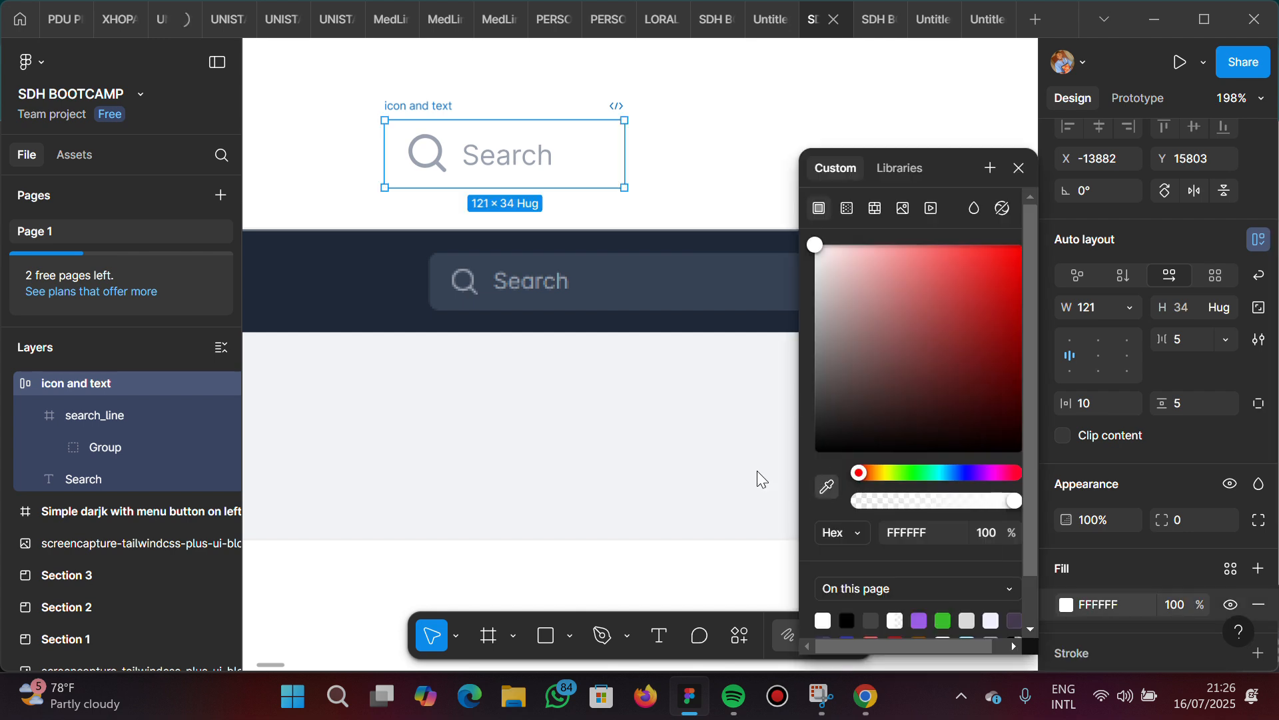
pyautogui.click(641, 286)
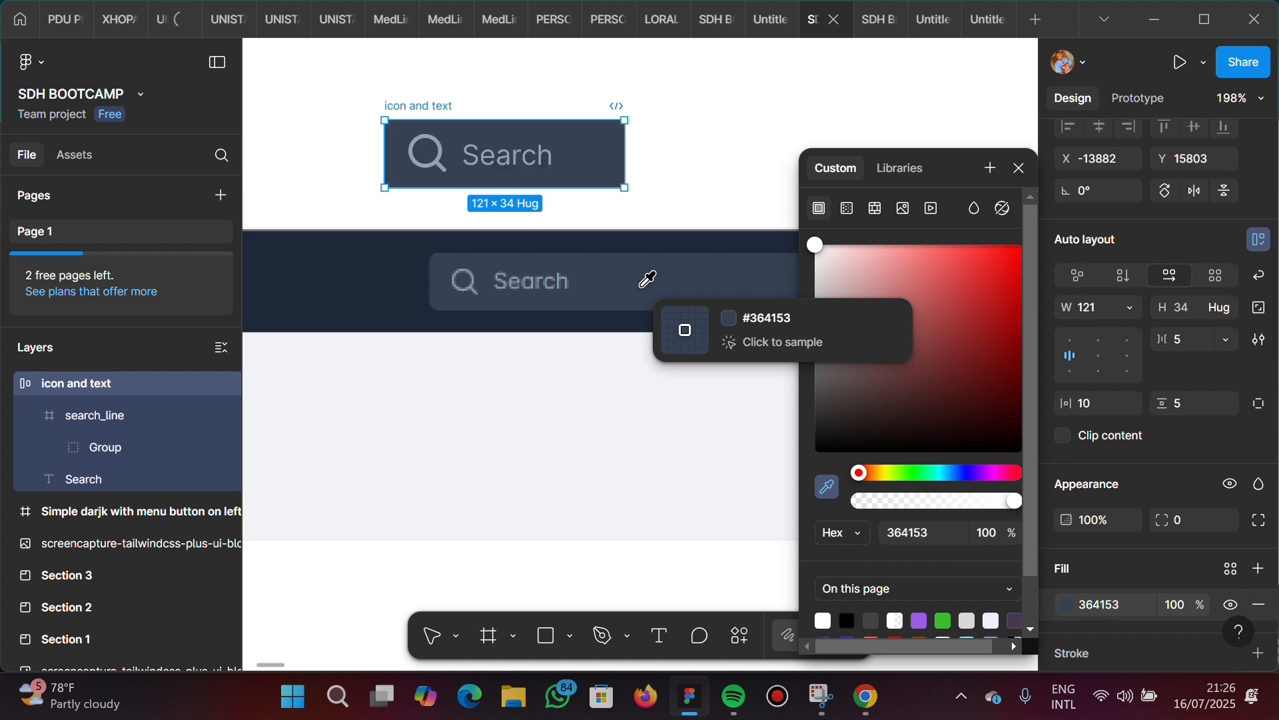
# Try a corner radius of 3 on the icon and text frame, set it to 5 instead, and close the color picker
pyautogui.click(1181, 518)
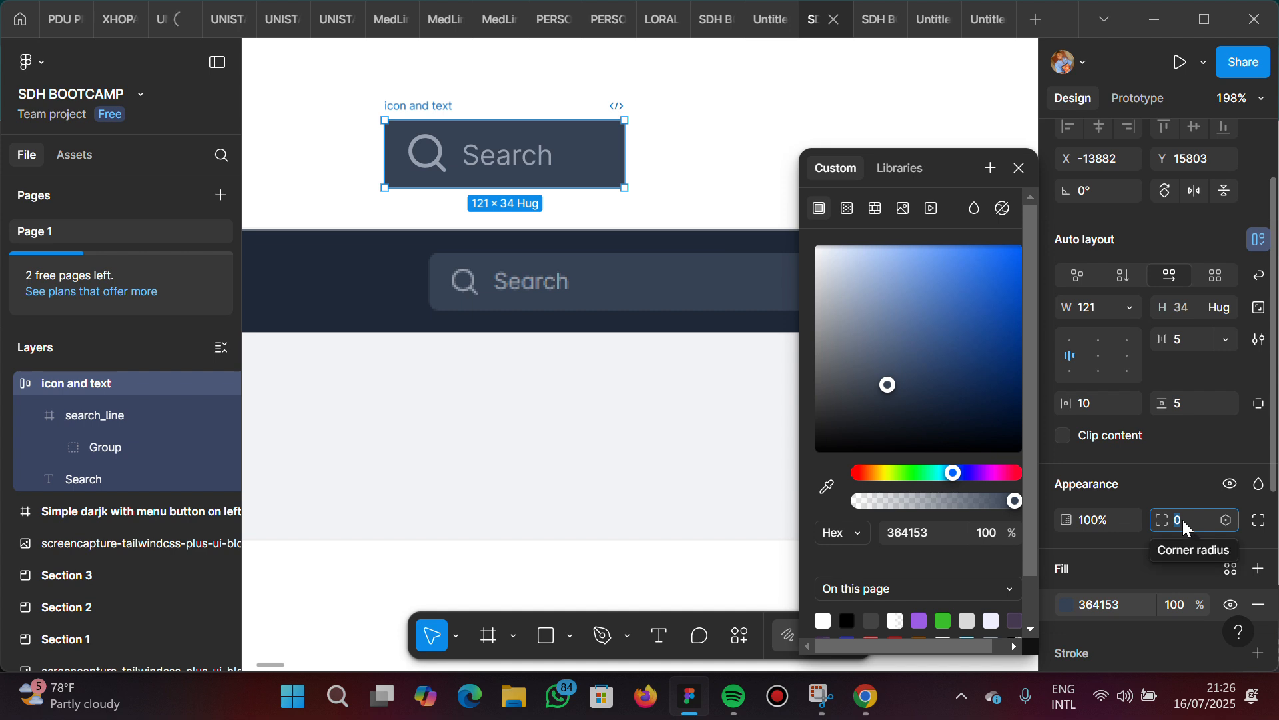
pyautogui.write('3')
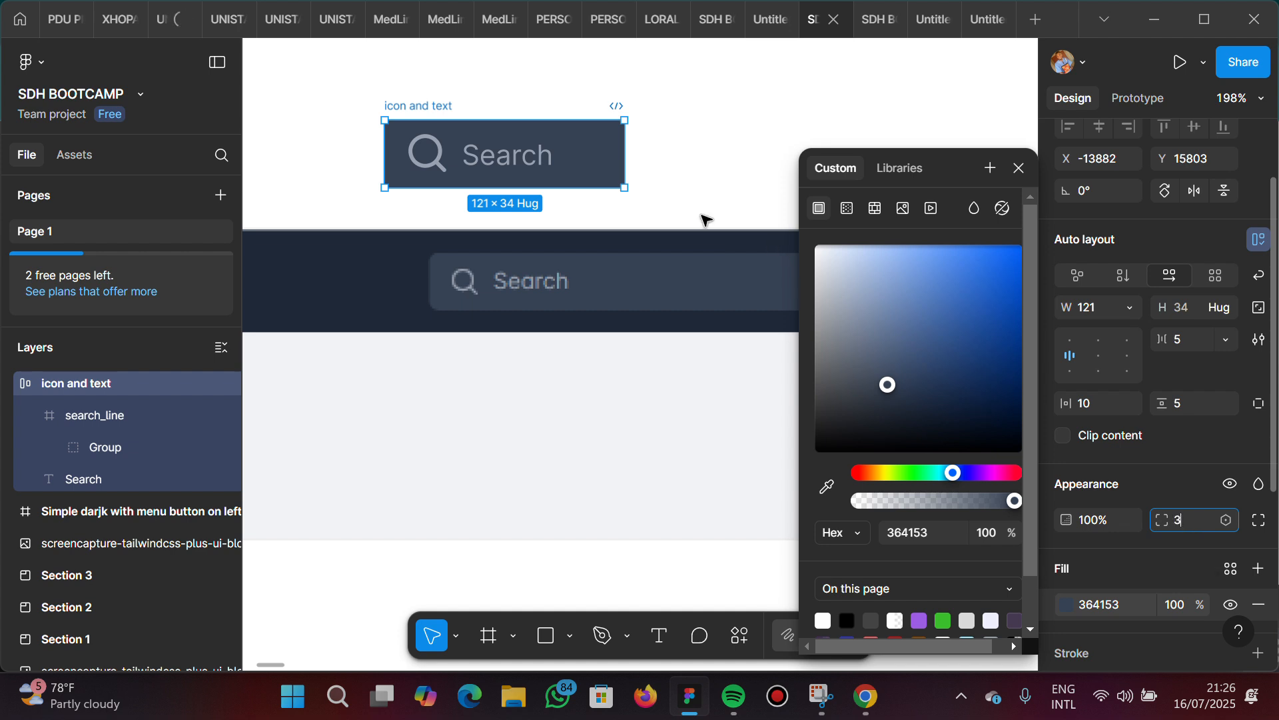
pyautogui.press('Return')
pyautogui.write('5')
pyautogui.press('Return')
pyautogui.click(403, 115)
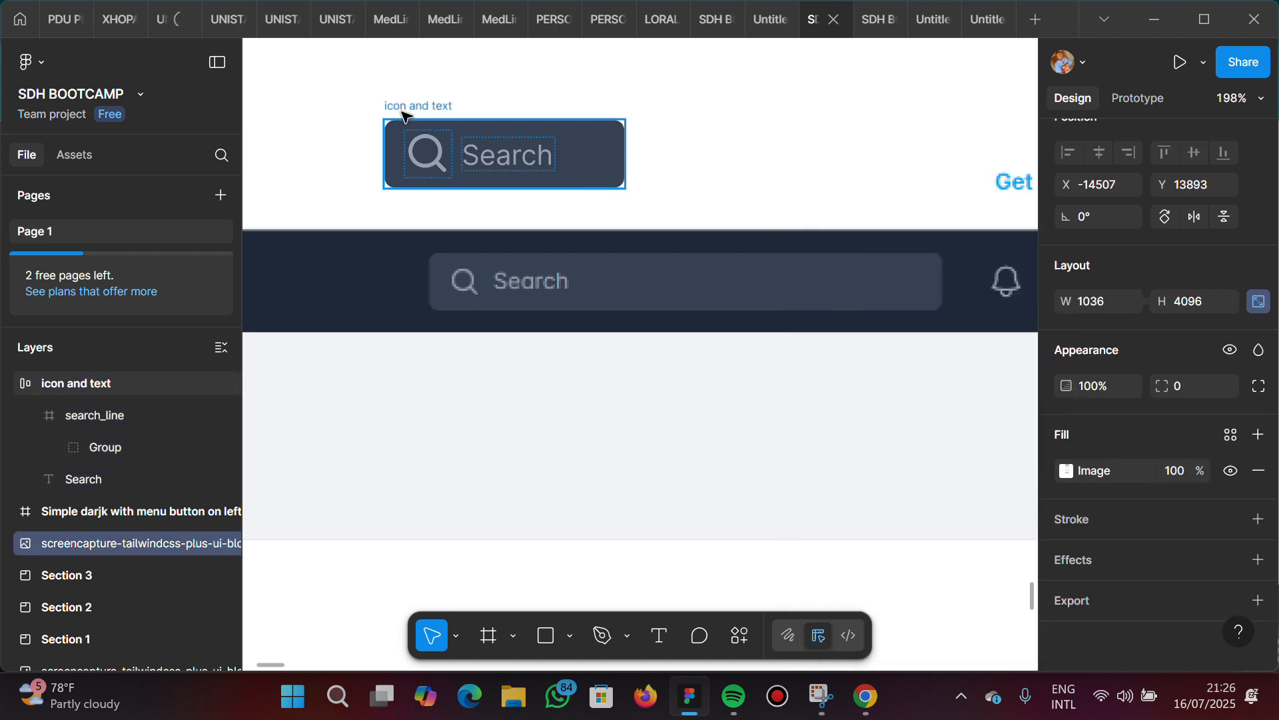
# Lock the aspect ratio of the magnifier group inside search_line and set its width to 18
pyautogui.click(440, 161)
pyautogui.press('Return')
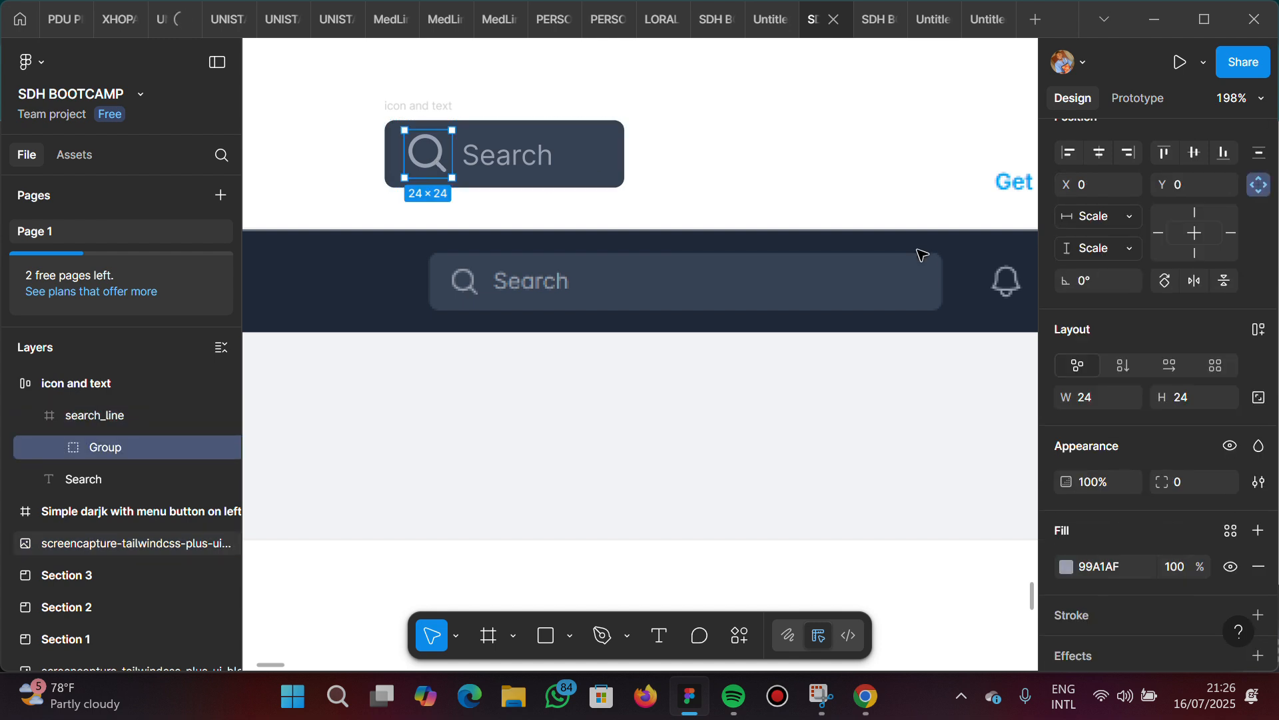
pyautogui.click(1260, 400)
pyautogui.click(1096, 393)
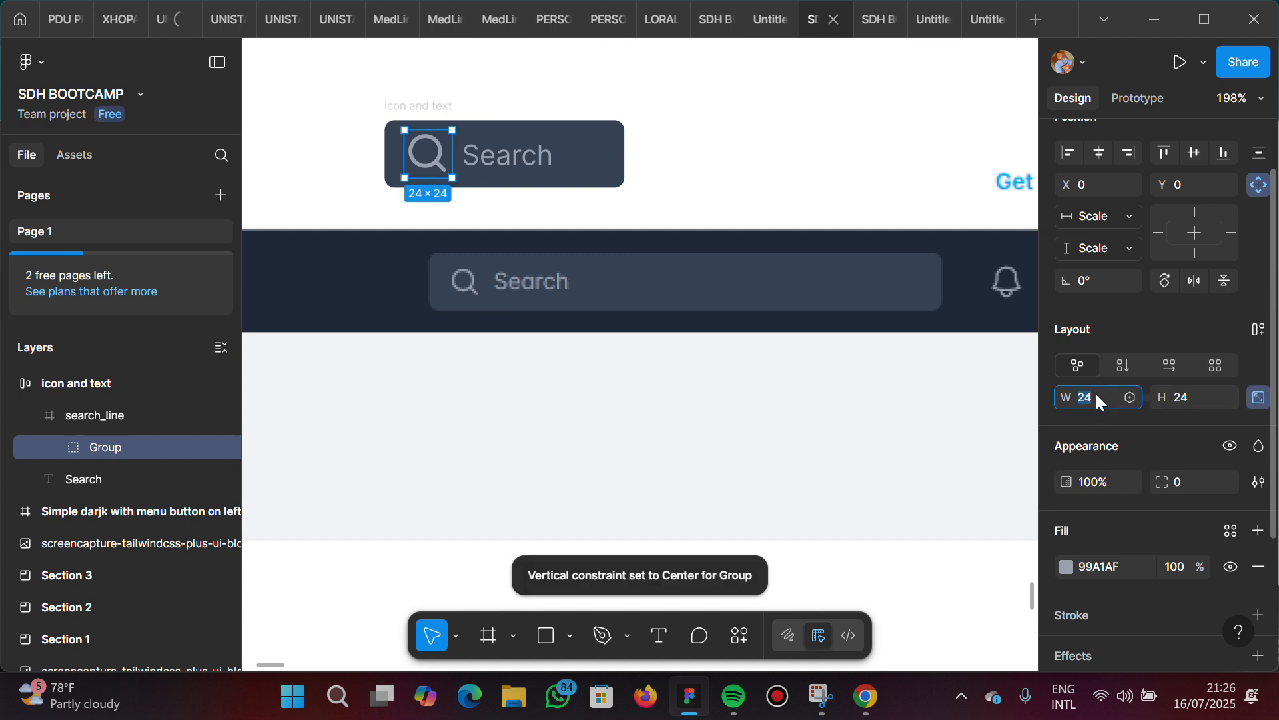
pyautogui.write('18')
pyautogui.press('Return')
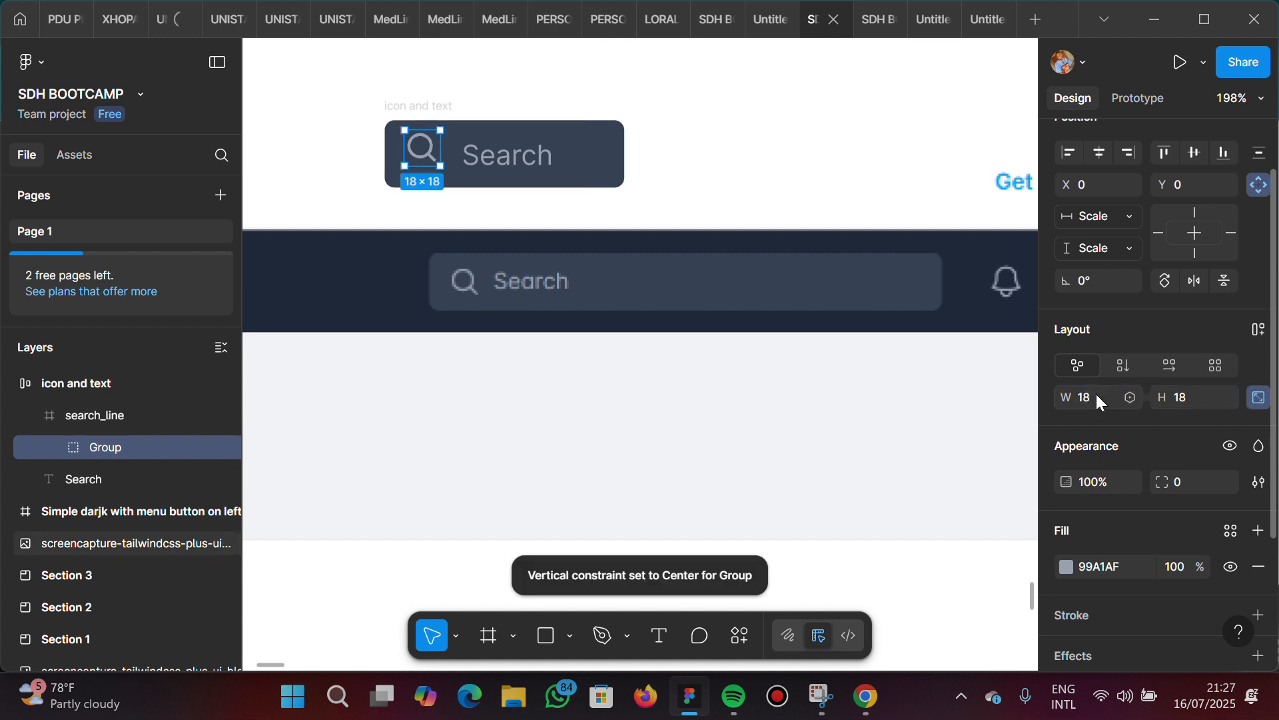
# Lock the aspect ratio of the search_line icon frame and resize it to 18 × 18
pyautogui.click(603, 160)
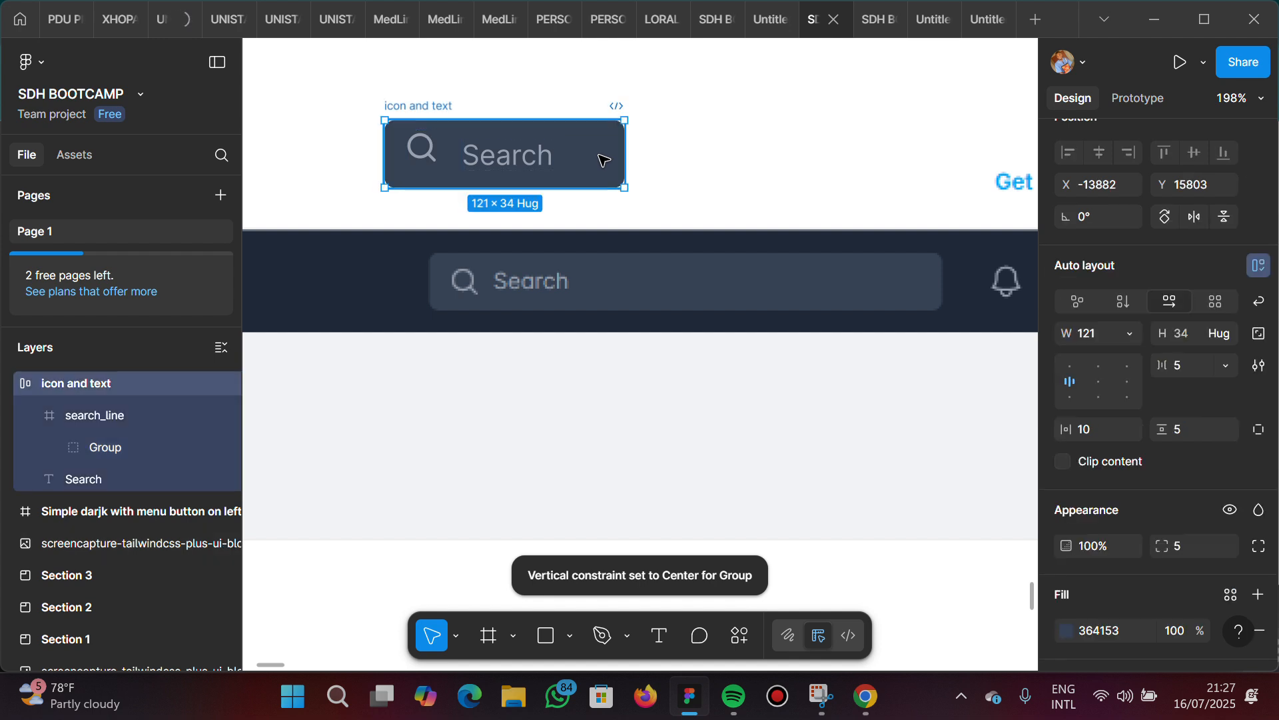
pyautogui.click(458, 153)
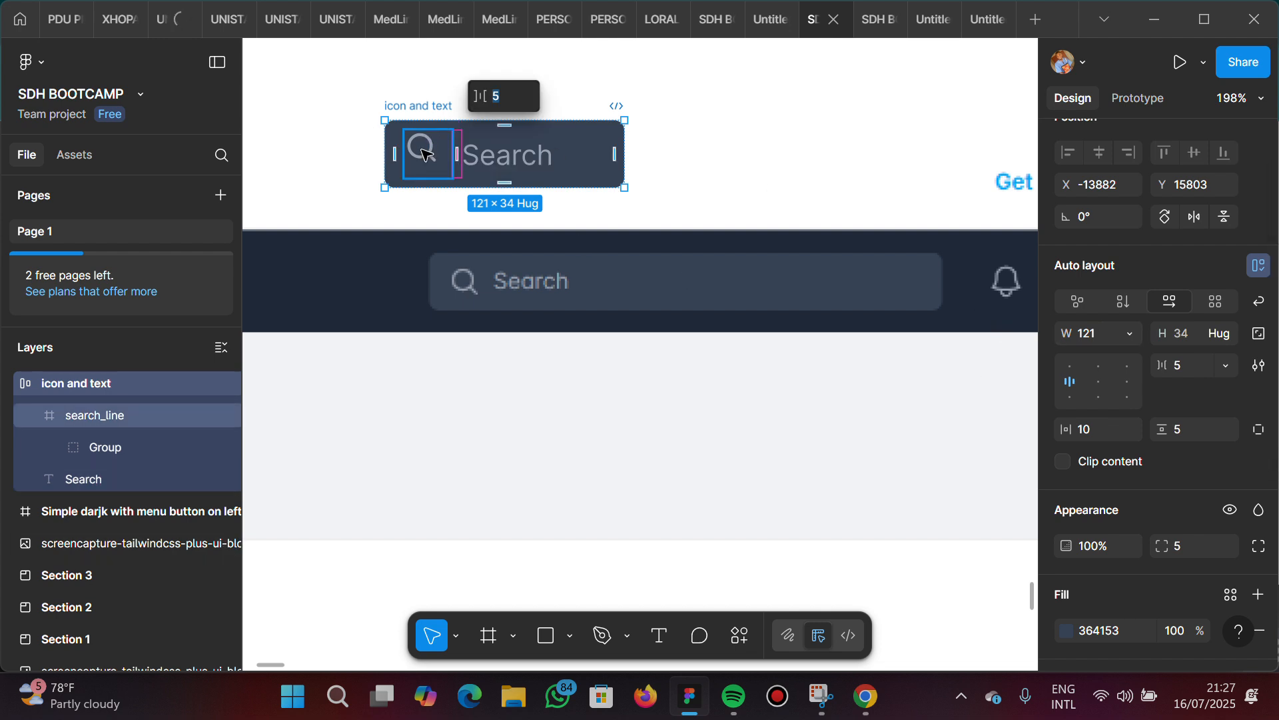
pyautogui.press('Escape')
pyautogui.press('Return')
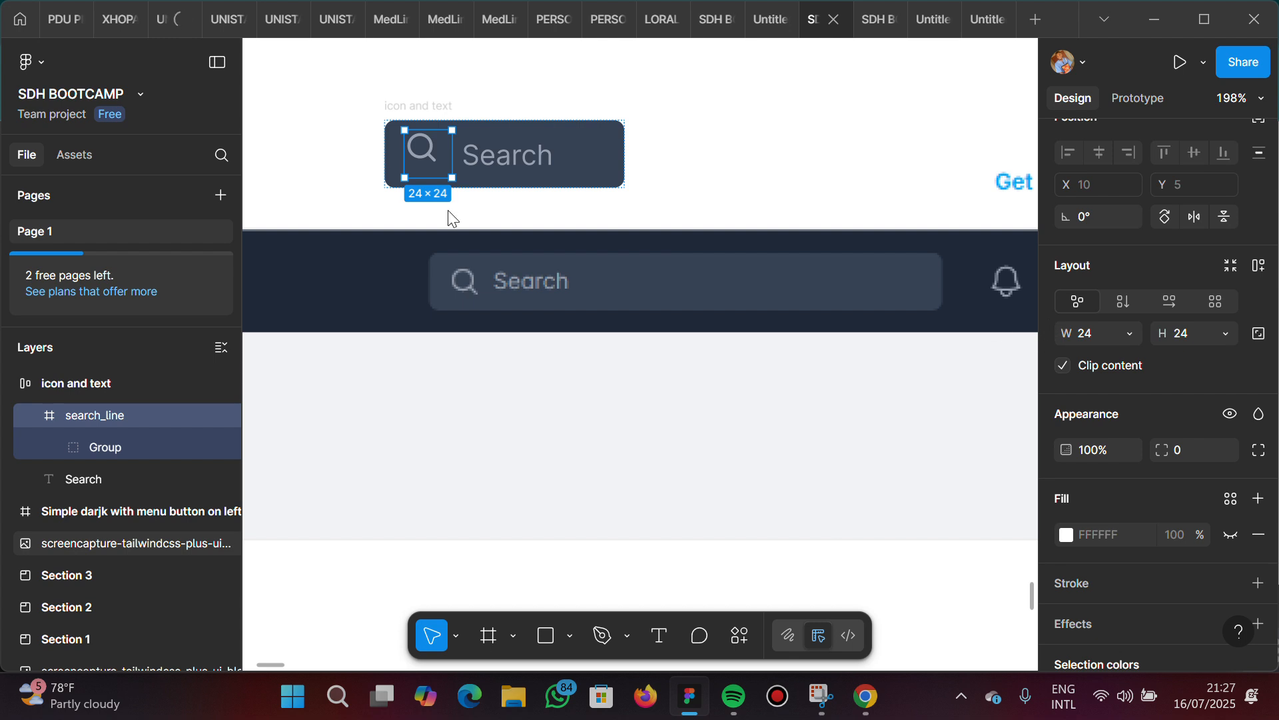
pyautogui.scroll(2, 1154, 243)
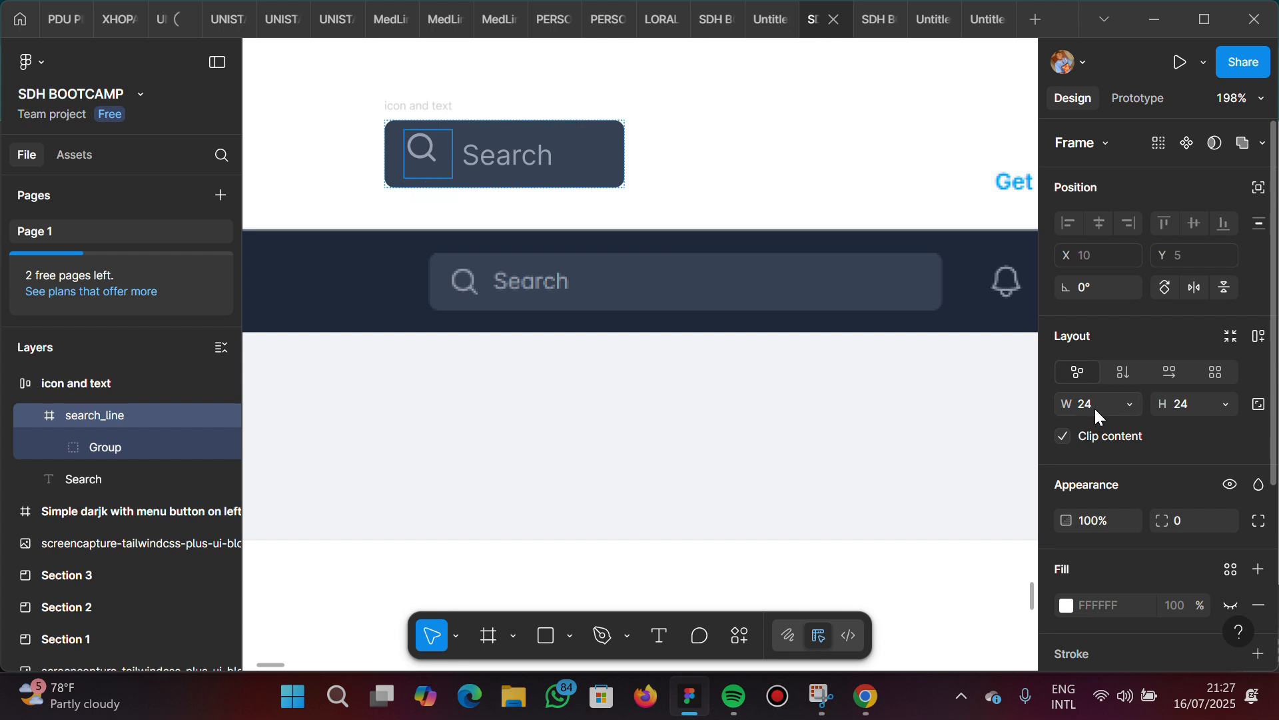
pyautogui.click(1260, 409)
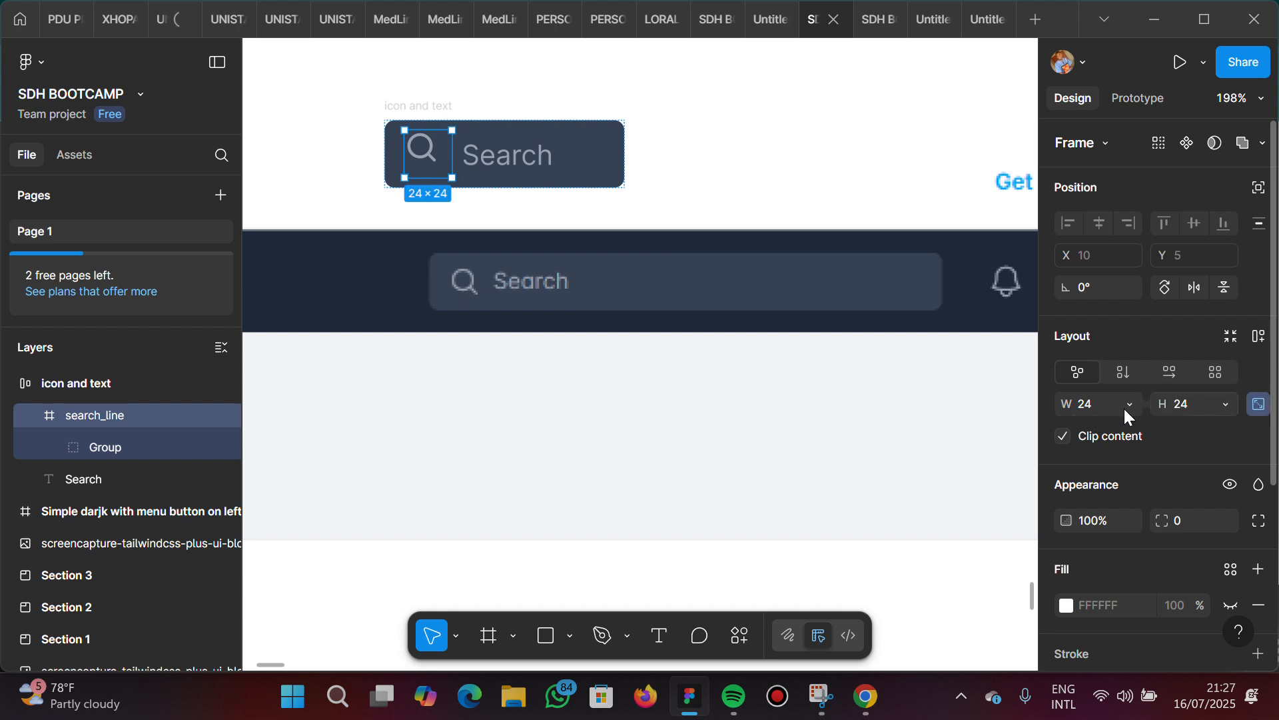
pyautogui.click(1114, 408)
pyautogui.write('1')
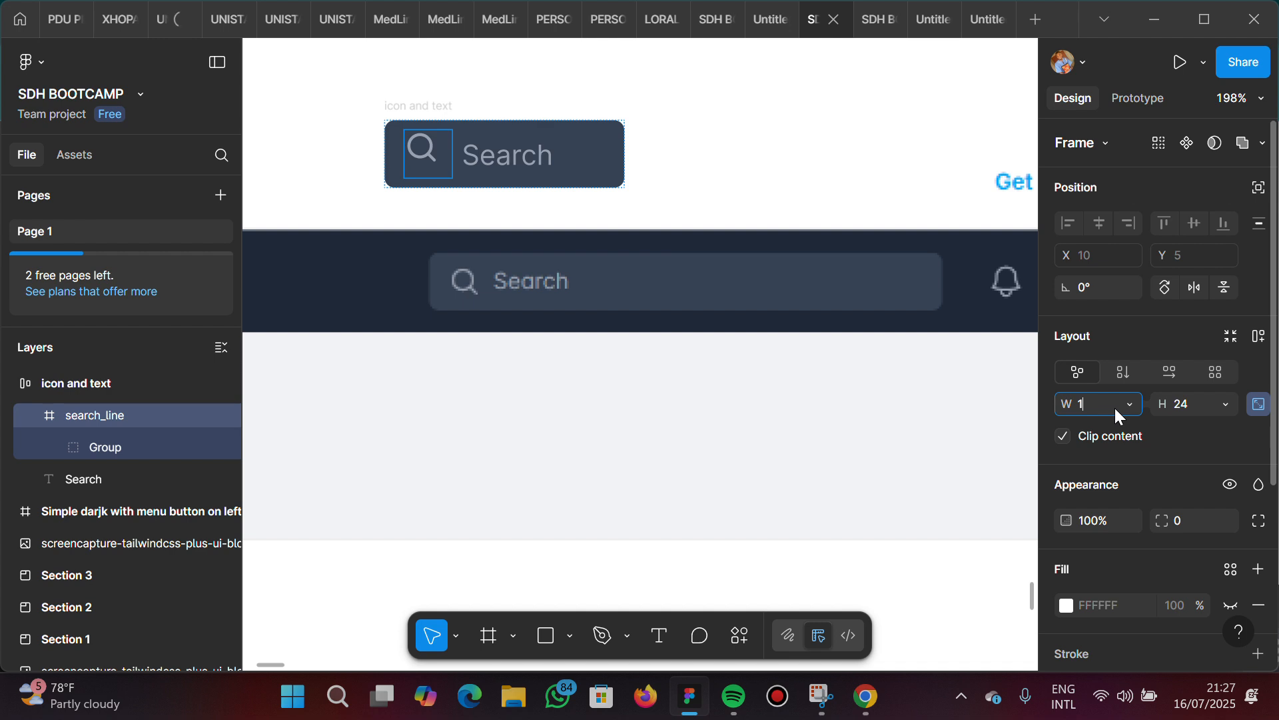
pyautogui.write('8')
pyautogui.press('Return')
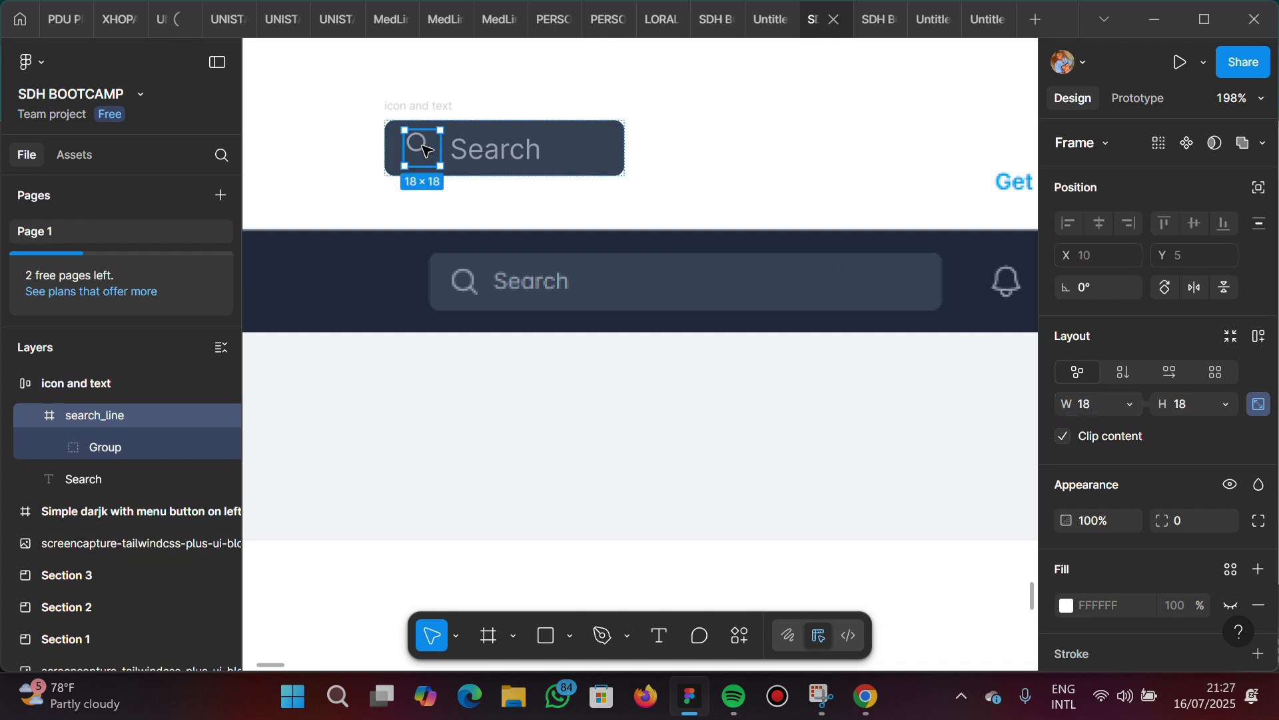
# Move the magnifier group to X 2, Y 4 within its frame and set the gap between icon and text to 0
pyautogui.doubleClick(423, 146)
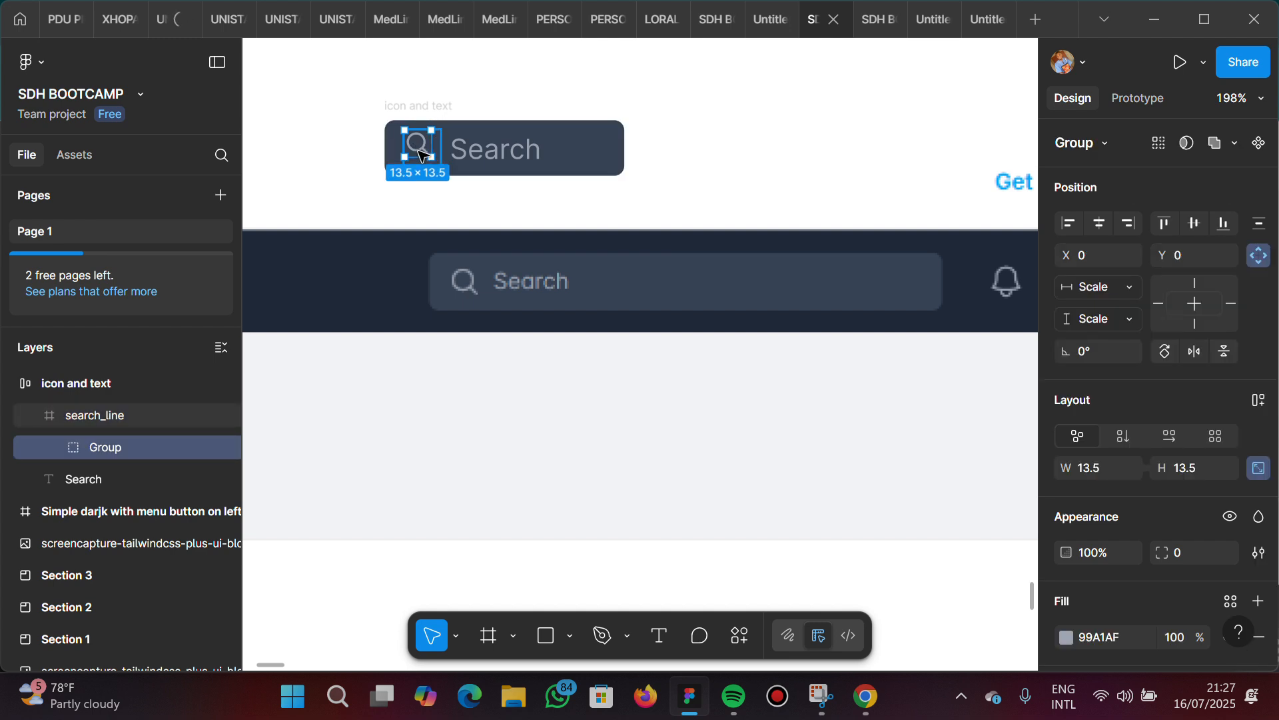
pyautogui.moveTo(421, 155); pyautogui.dragTo(423, 157)
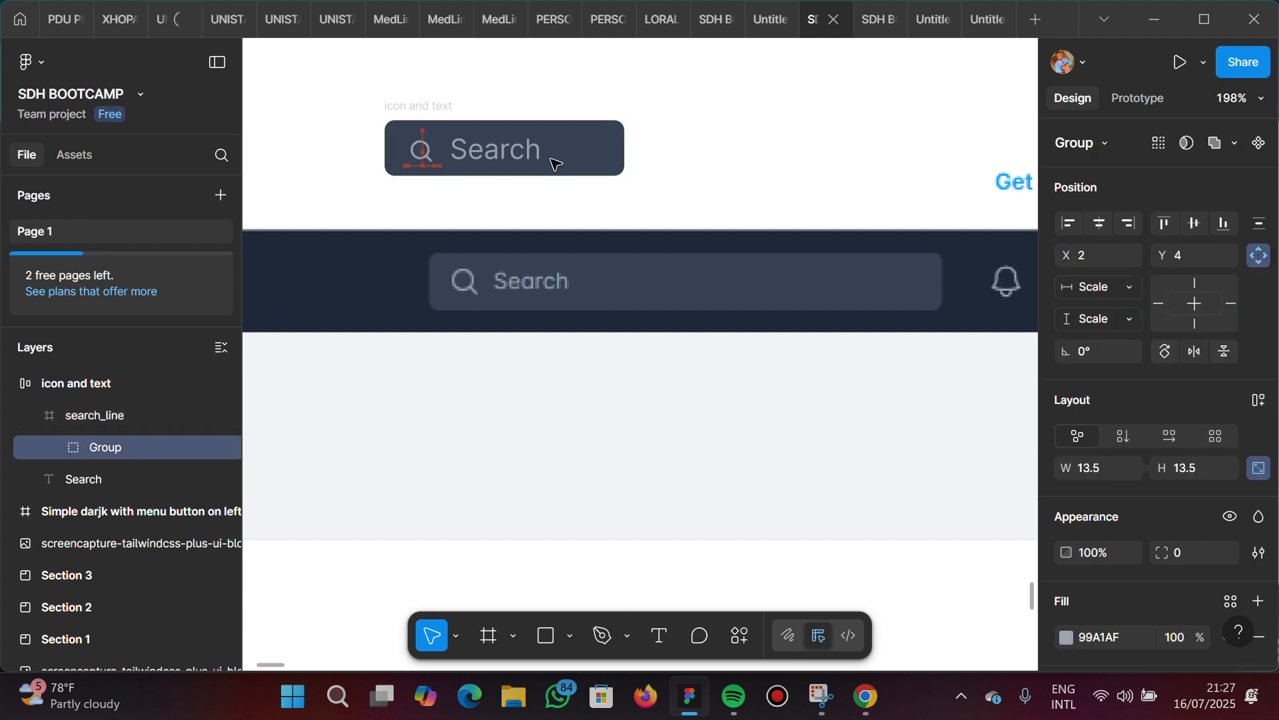
pyautogui.click(609, 155)
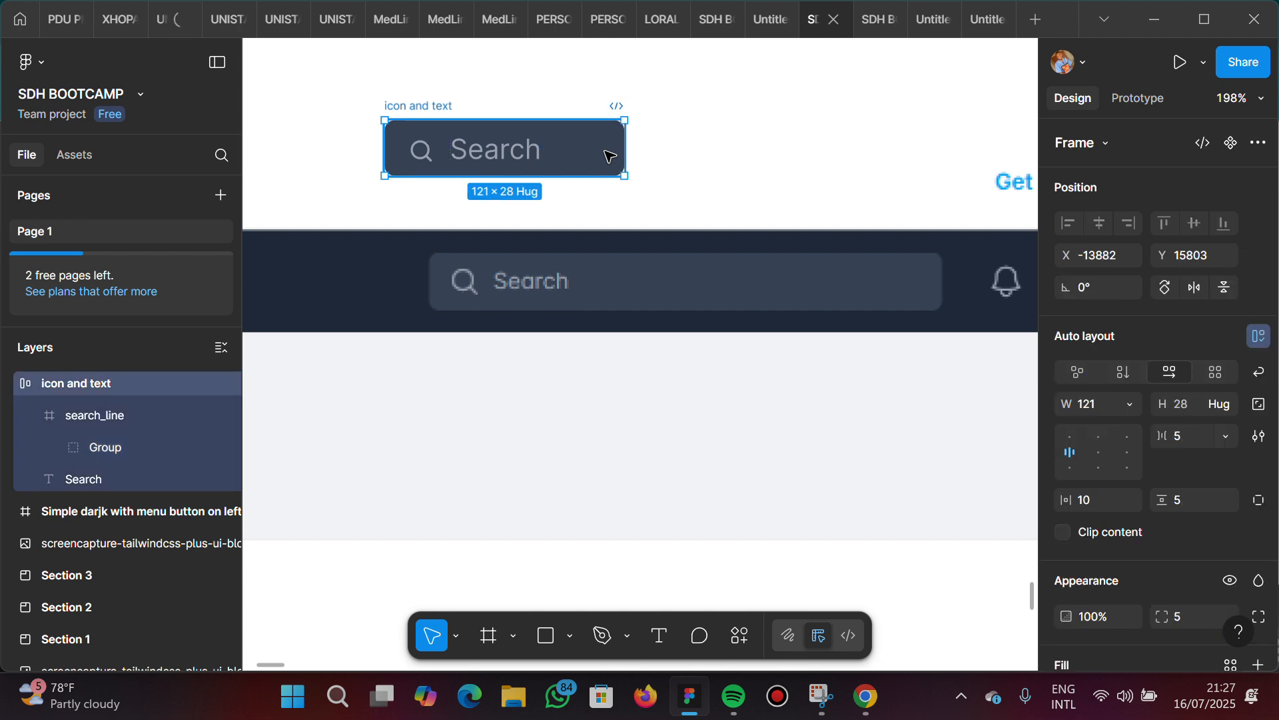
pyautogui.click(448, 148)
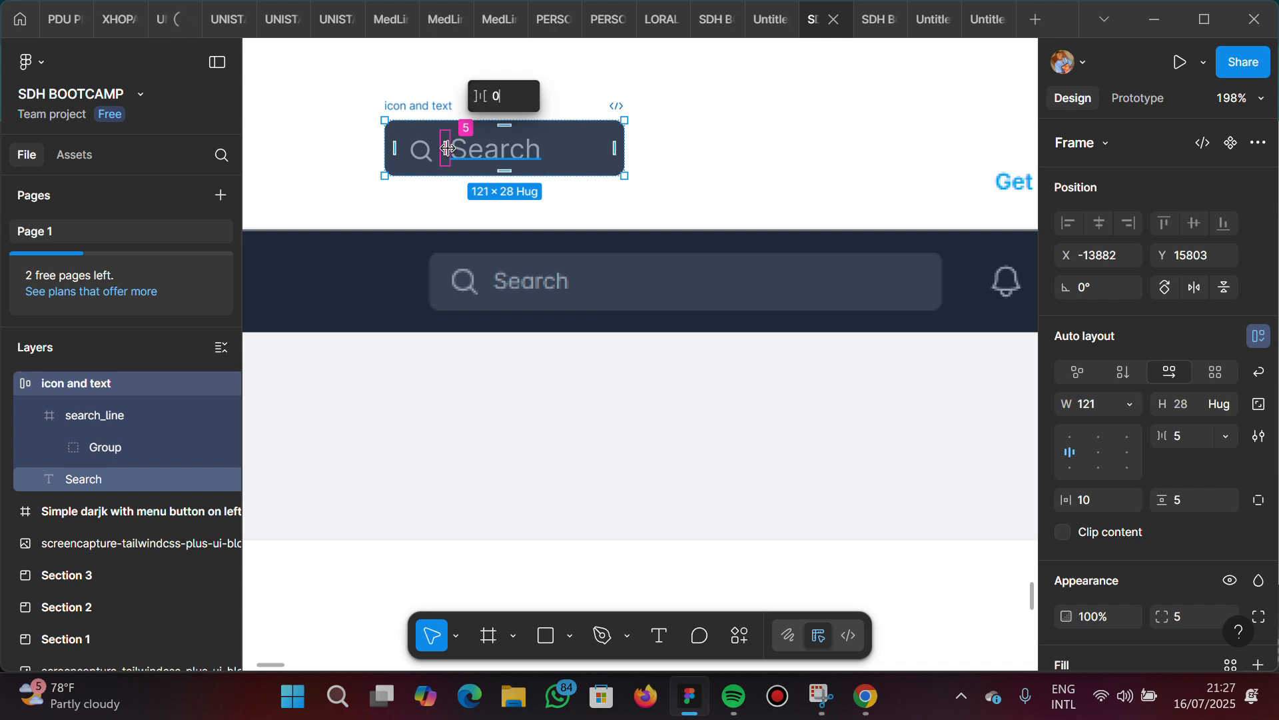
pyautogui.write('0')
pyautogui.press('Return')
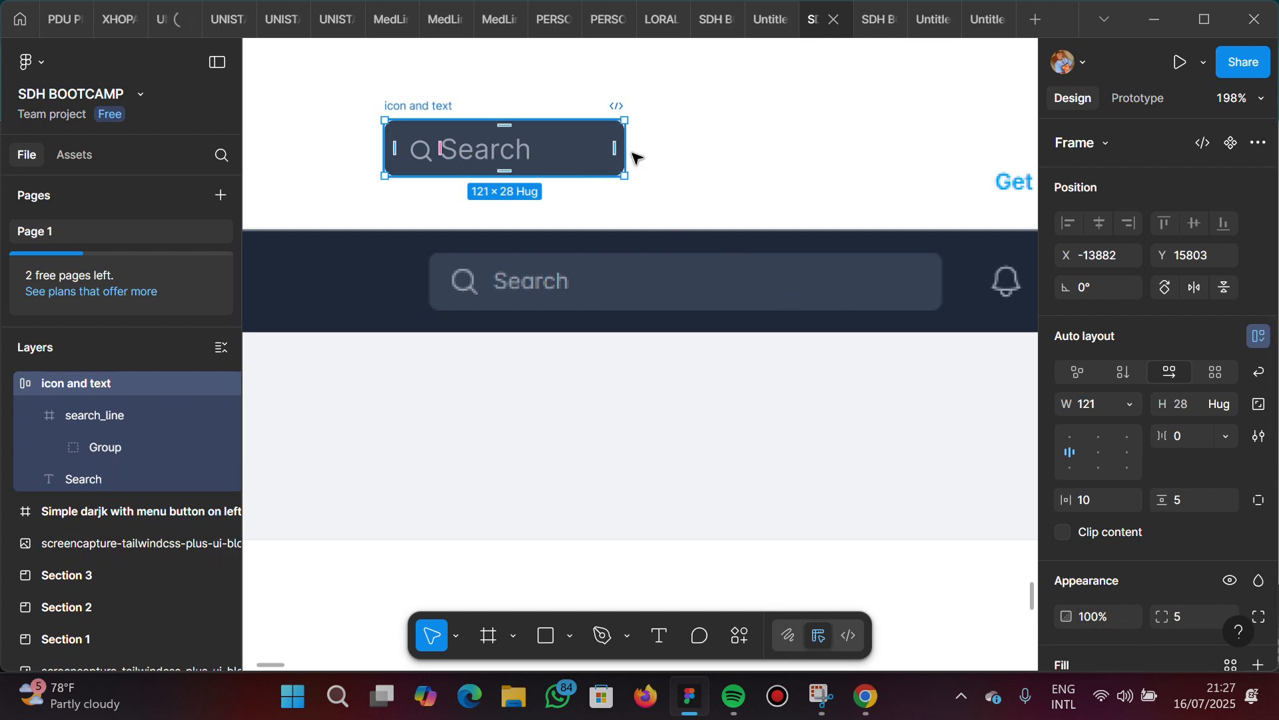
# Set the font size of the Search placeholder text to 12
pyautogui.click(490, 149)
pyautogui.press('Return')
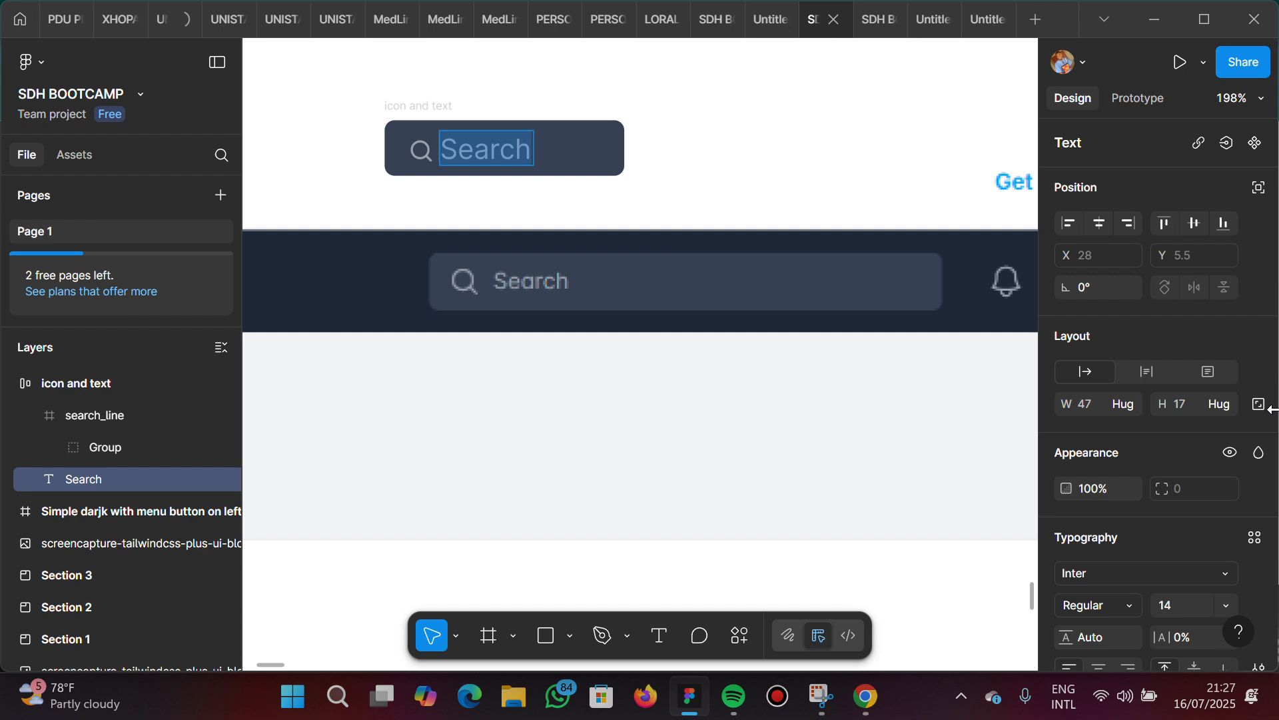
pyautogui.scroll(-2, 1181, 474)
pyautogui.click(1172, 465)
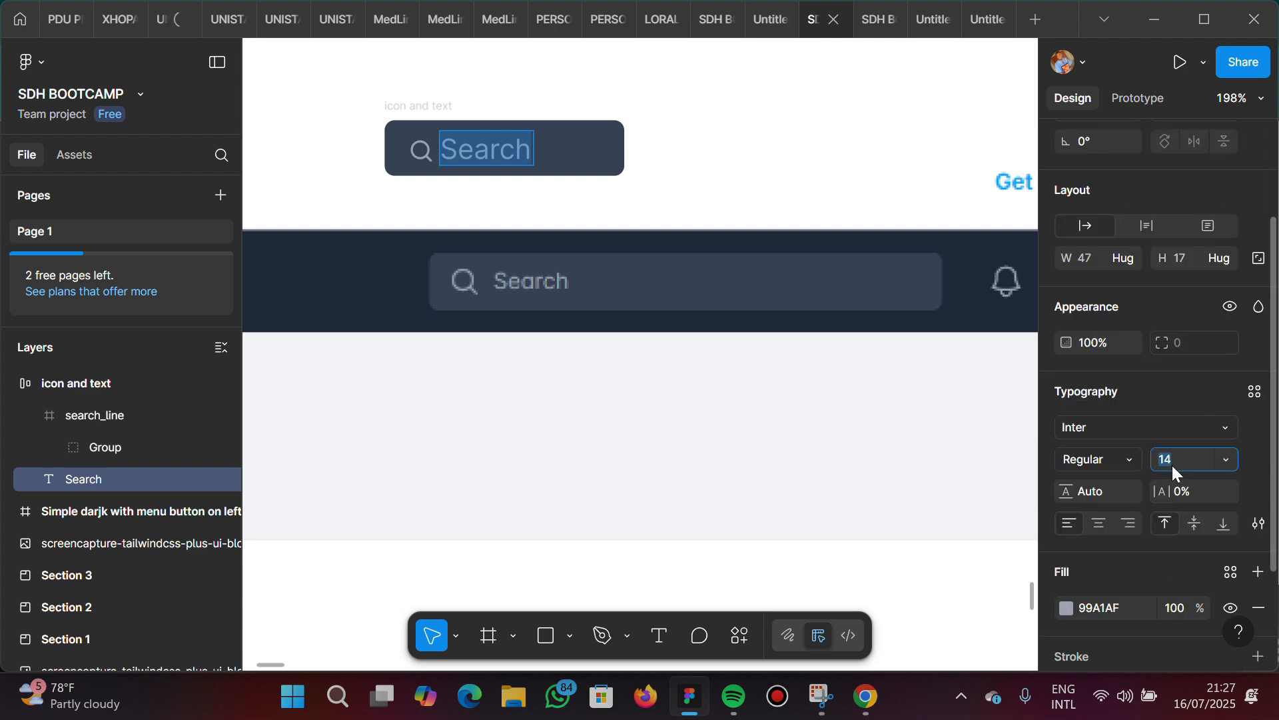
pyautogui.press('Return')
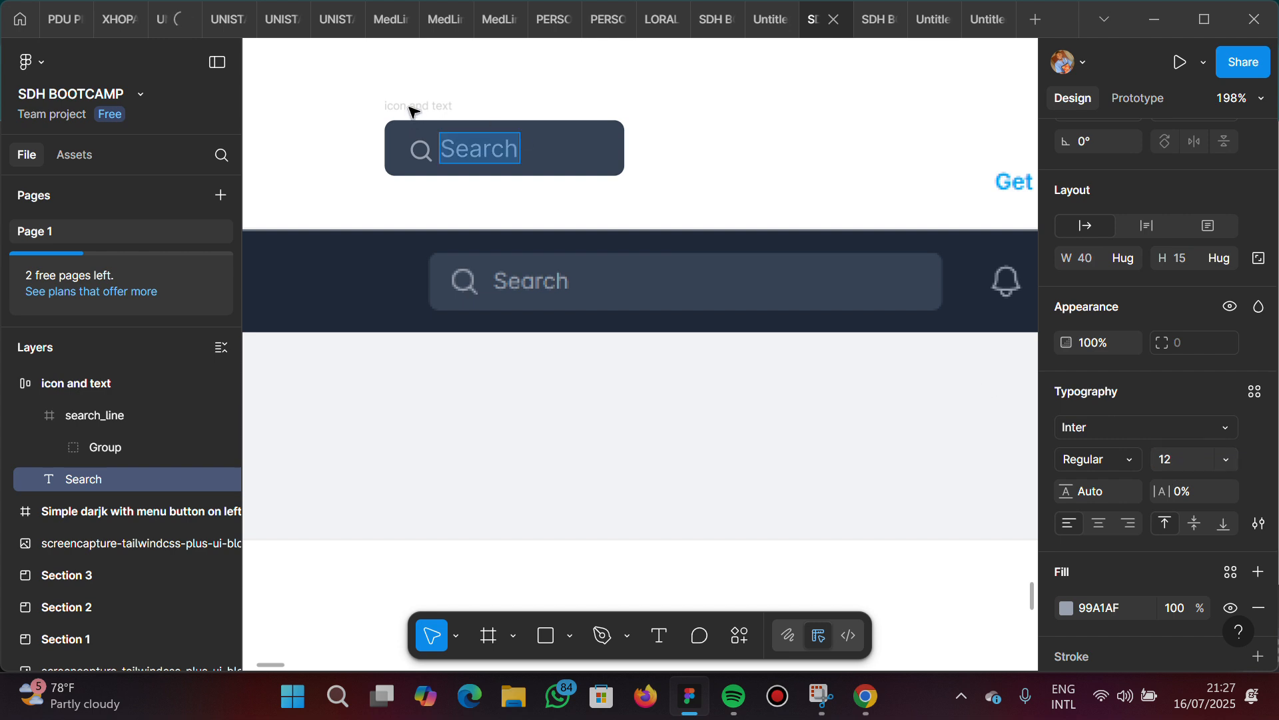
# Add auto layout to the search_line icon frame inside the icon and text search field
pyautogui.press('Escape')
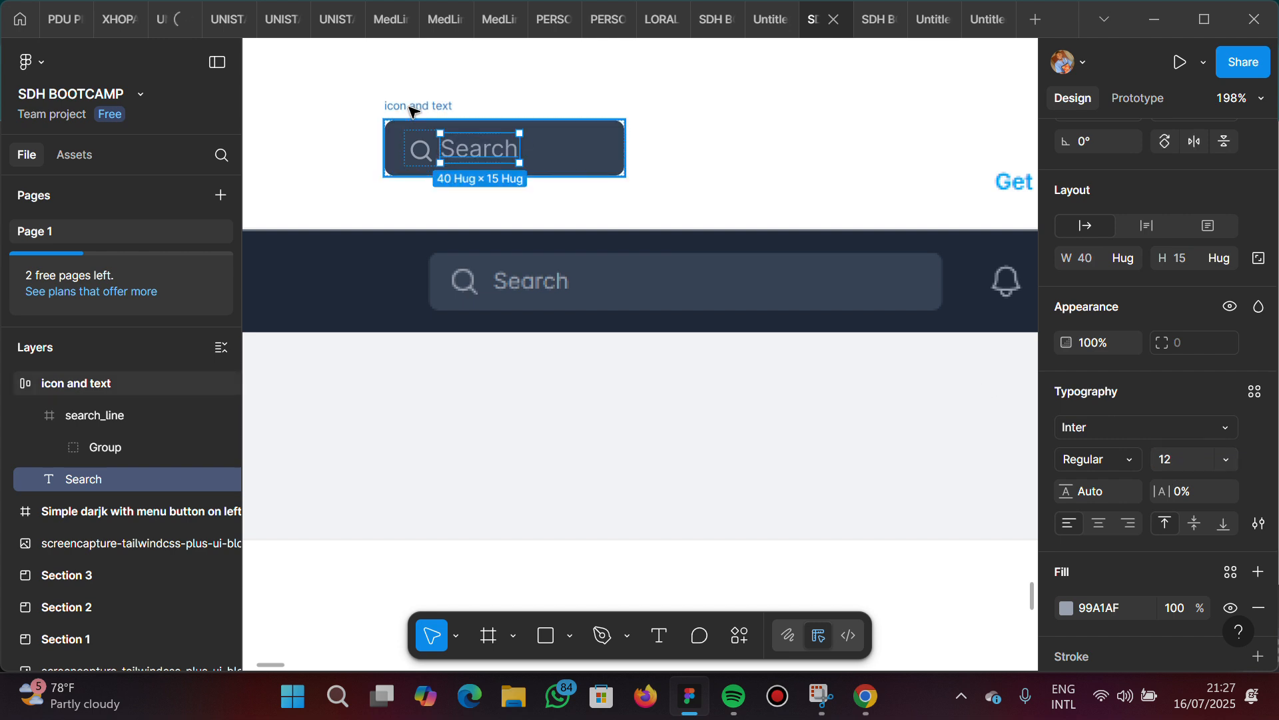
pyautogui.click(411, 107)
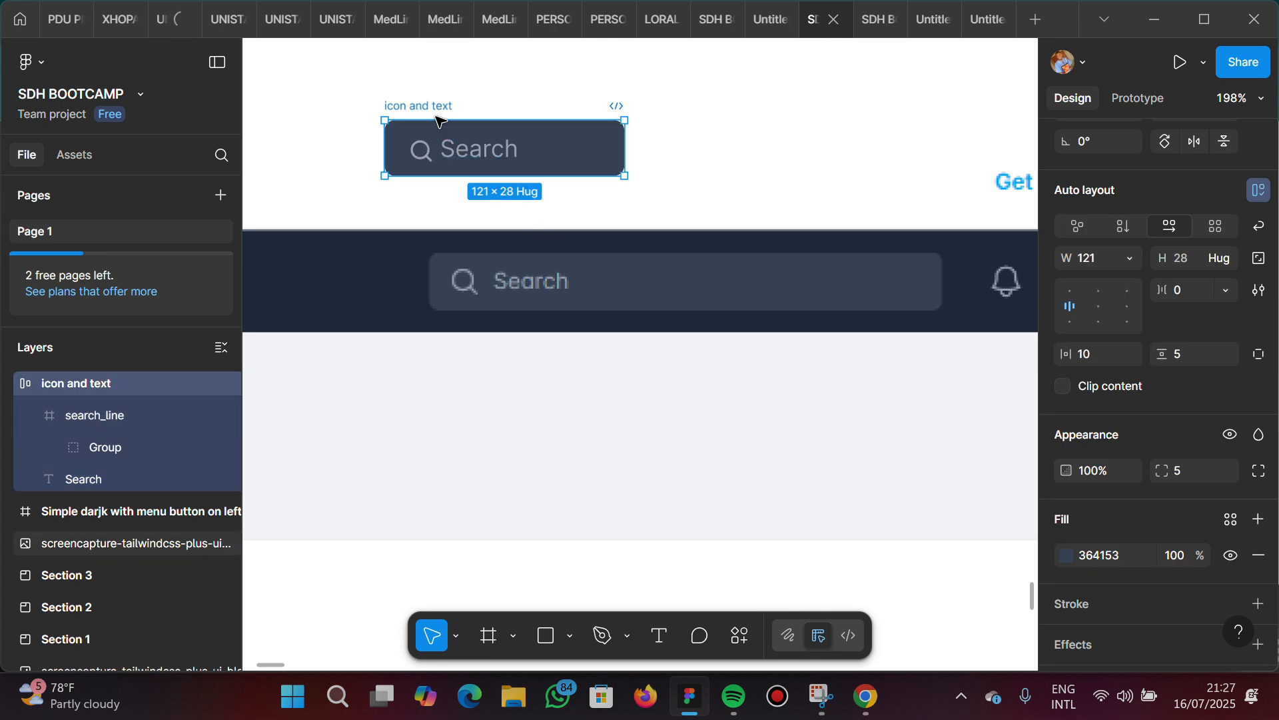
pyautogui.click(97, 413)
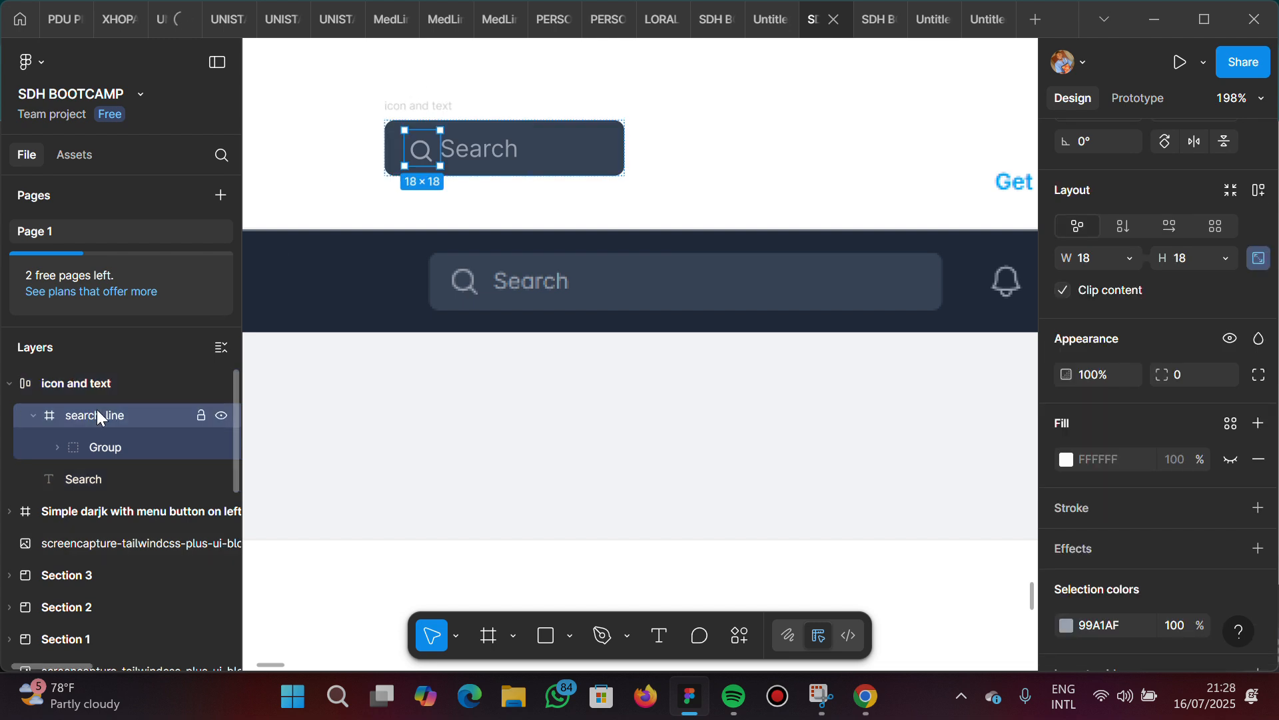
pyautogui.rightClick(97, 411)
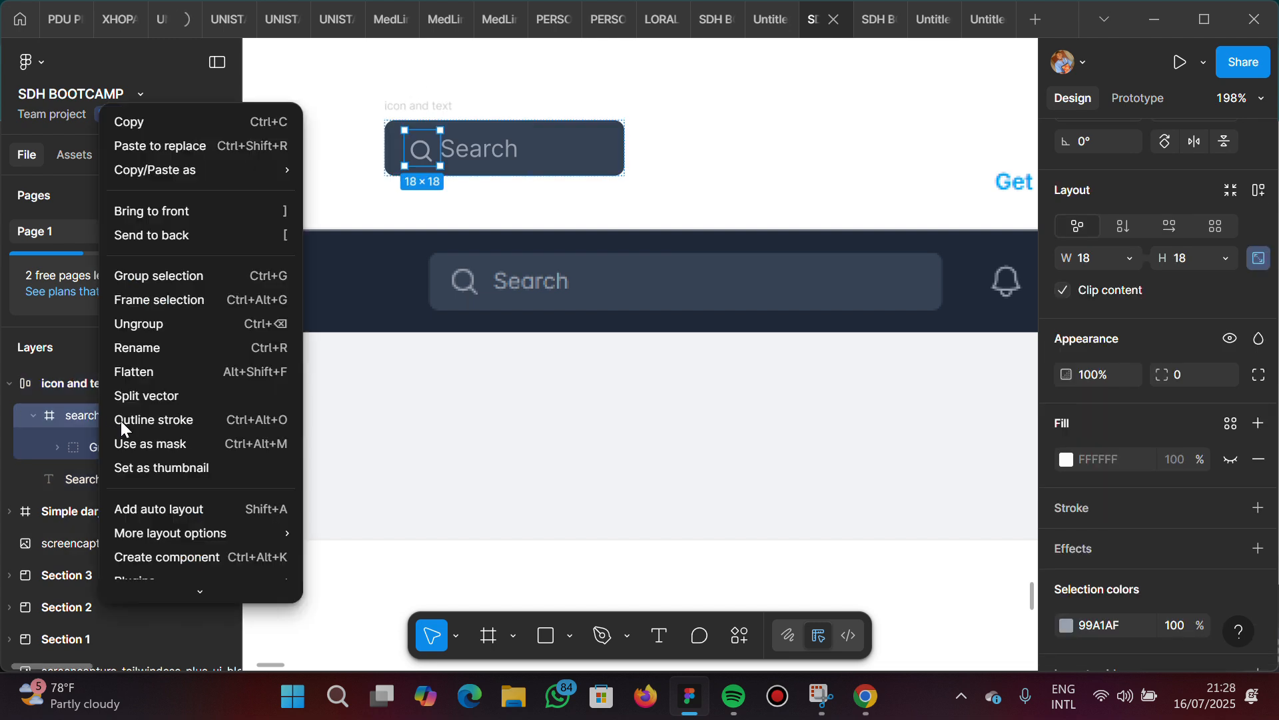
pyautogui.click(160, 511)
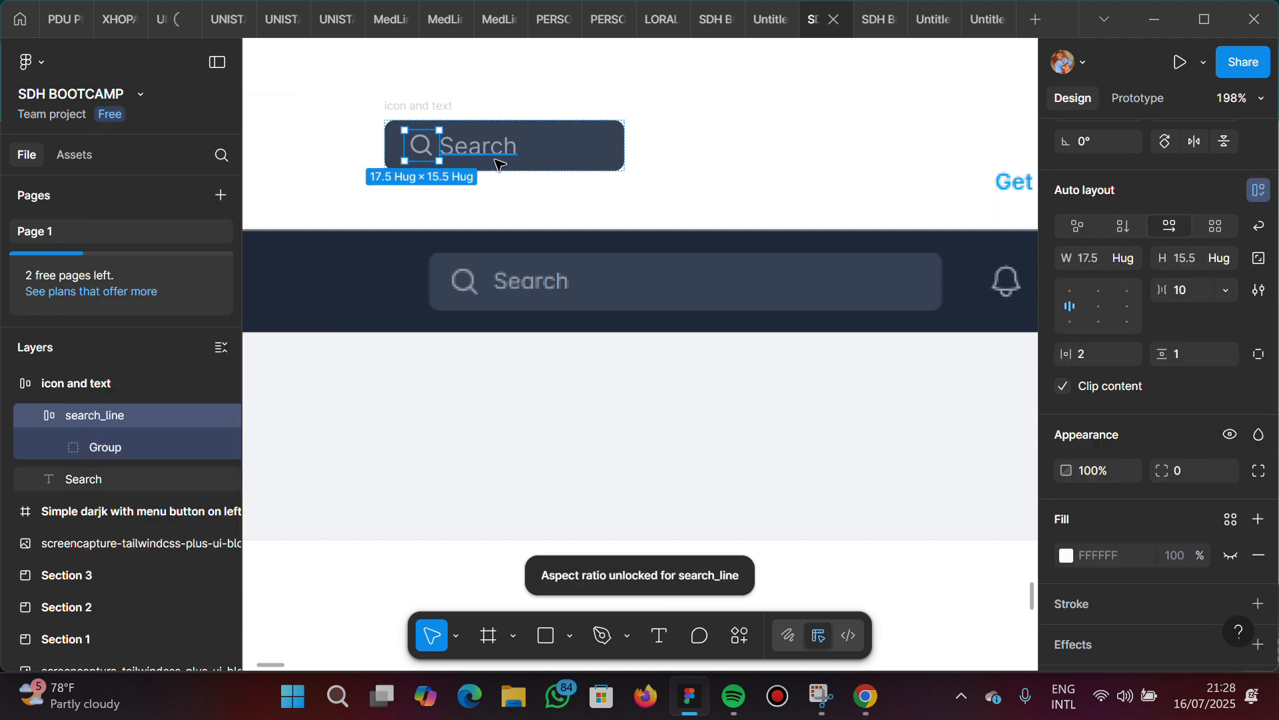
pyautogui.click(75, 386)
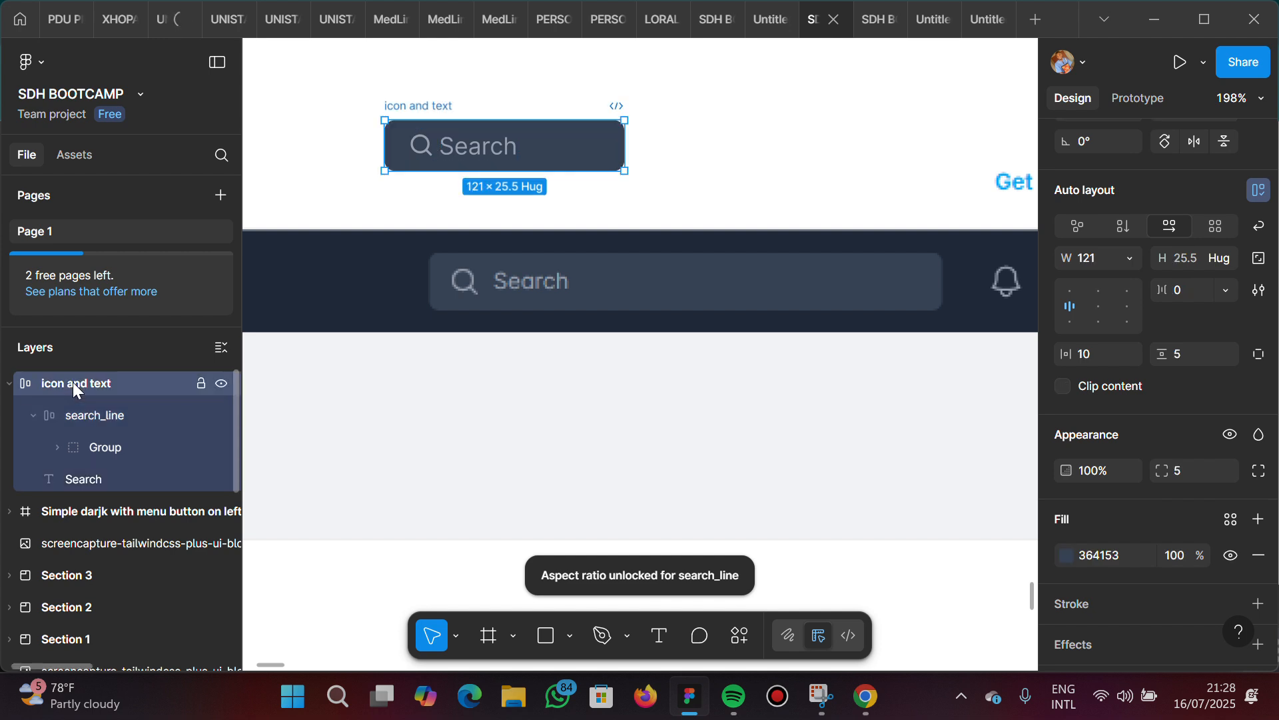
pyautogui.moveTo(420, 108)
pyautogui.mouseDown()
pyautogui.moveTo(475, 125)
pyautogui.moveTo(420, 104)
pyautogui.mouseUp()
pyautogui.click(430, 110)
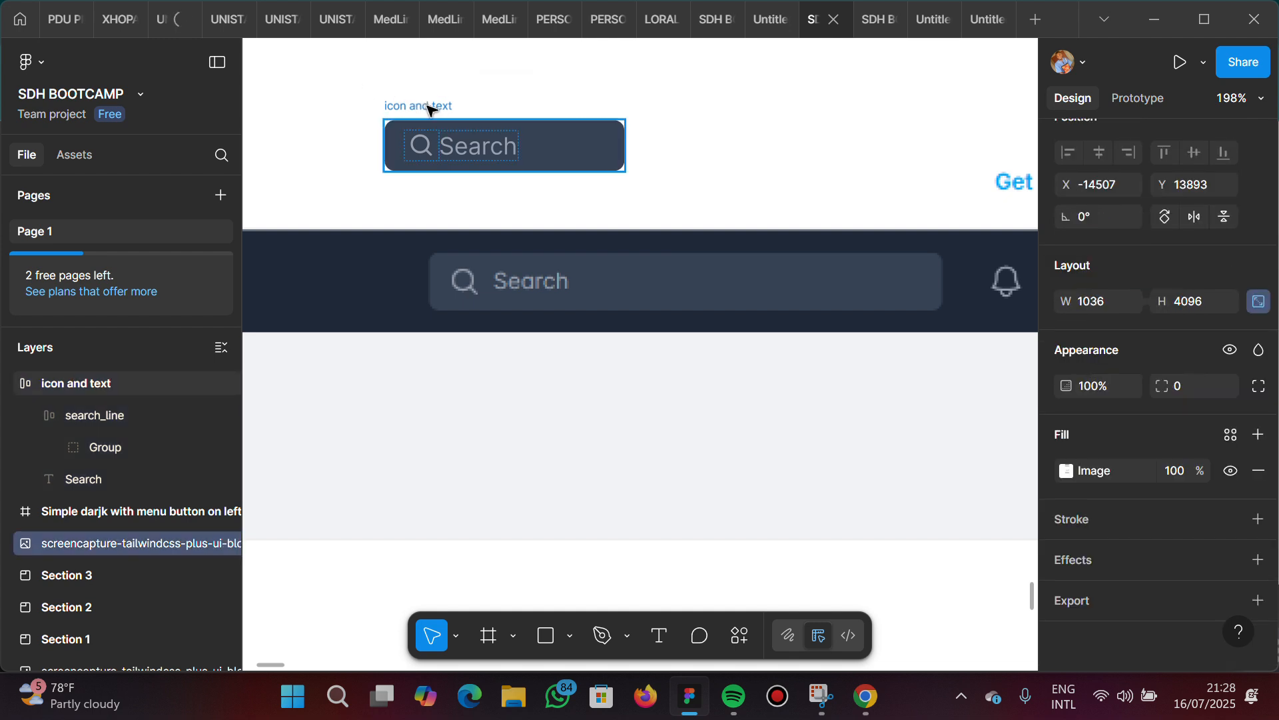
pyautogui.click(430, 110)
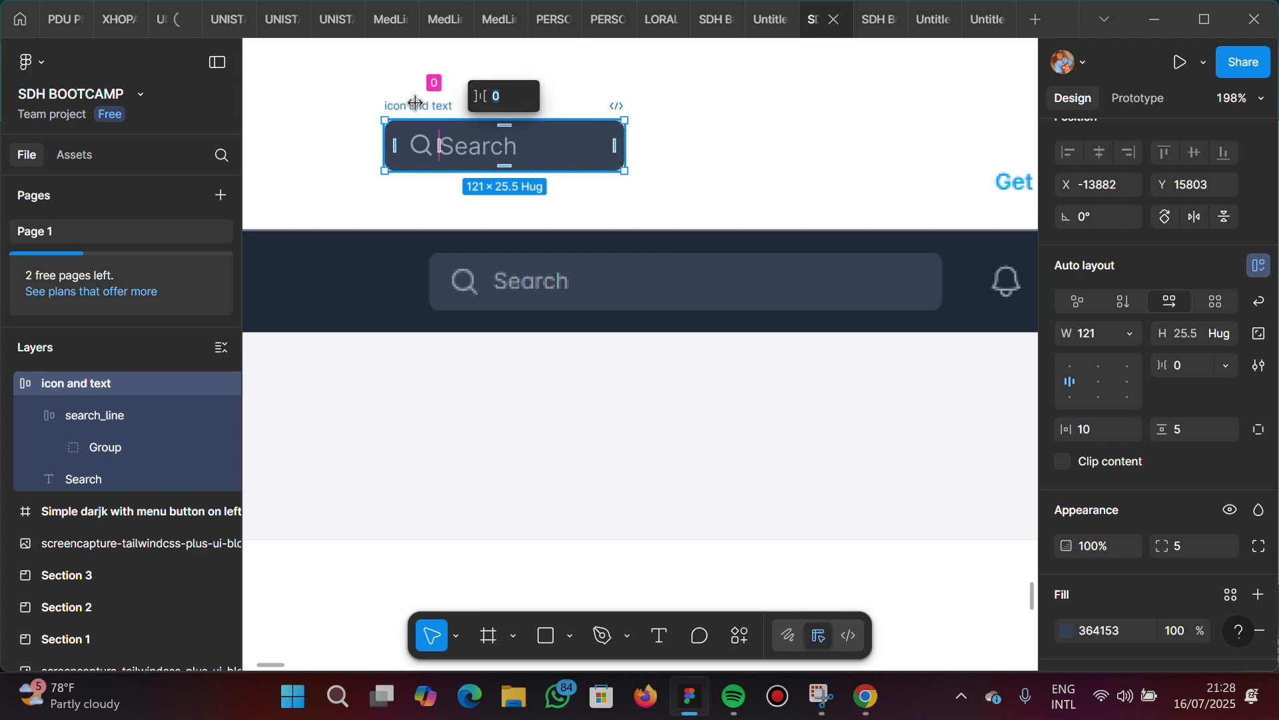
pyautogui.scroll(2, 415, 102)
pyautogui.scroll(2, 415, 102)
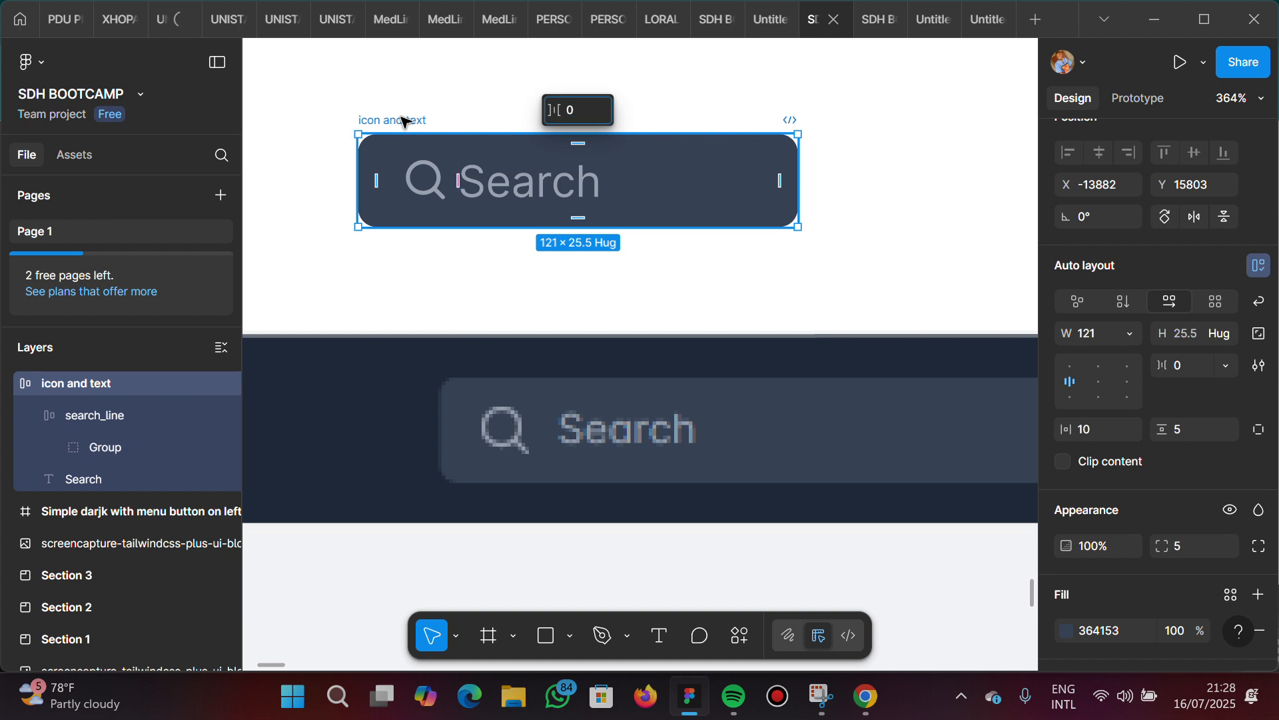
pyautogui.doubleClick(404, 122)
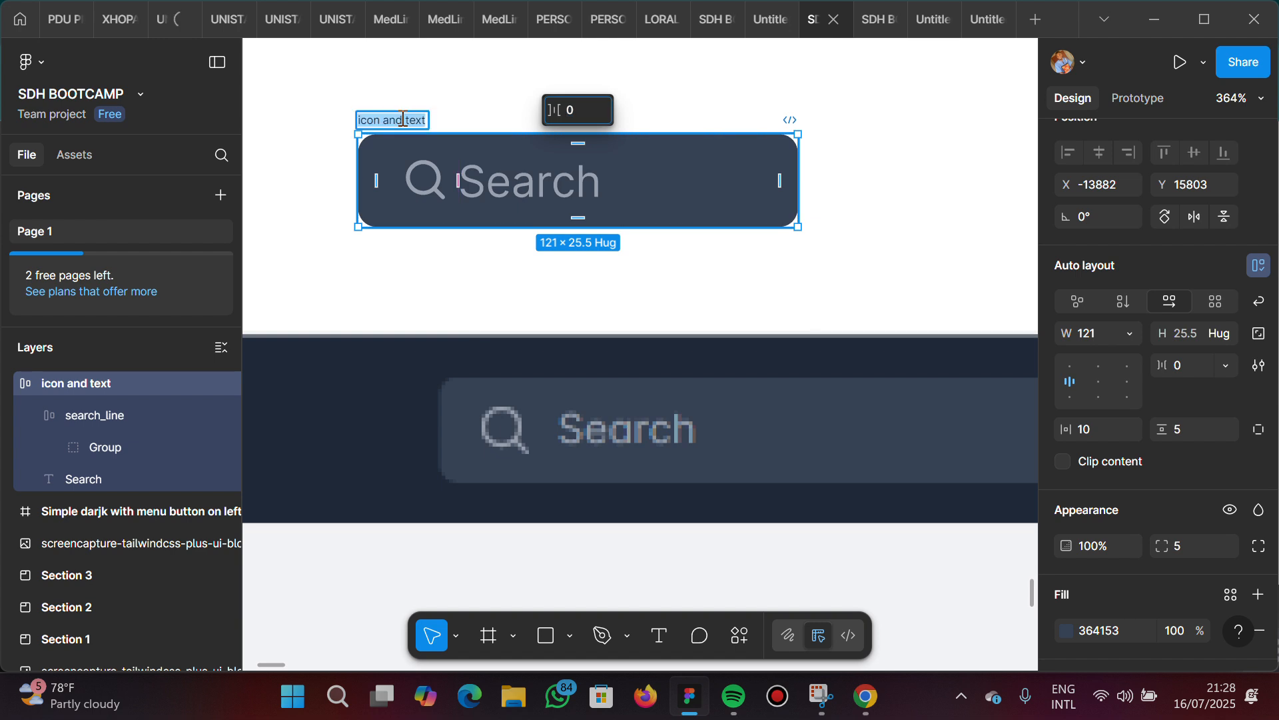
pyautogui.click(470, 99)
# Move the Tailwind navbar reference screenshot to X -14465, Y 13908
pyautogui.scroll(-2, 459, 99)
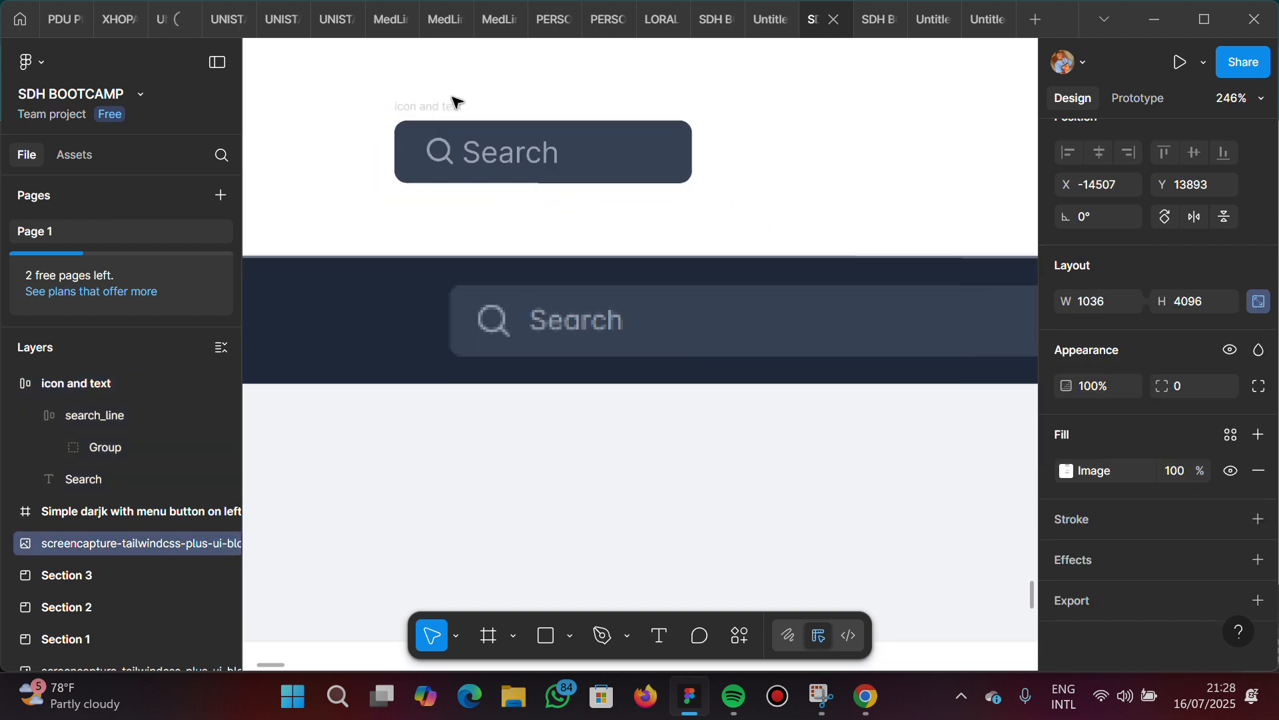
pyautogui.press('Right')
pyautogui.press('Right')
pyautogui.press('Right')
pyautogui.press('Right')
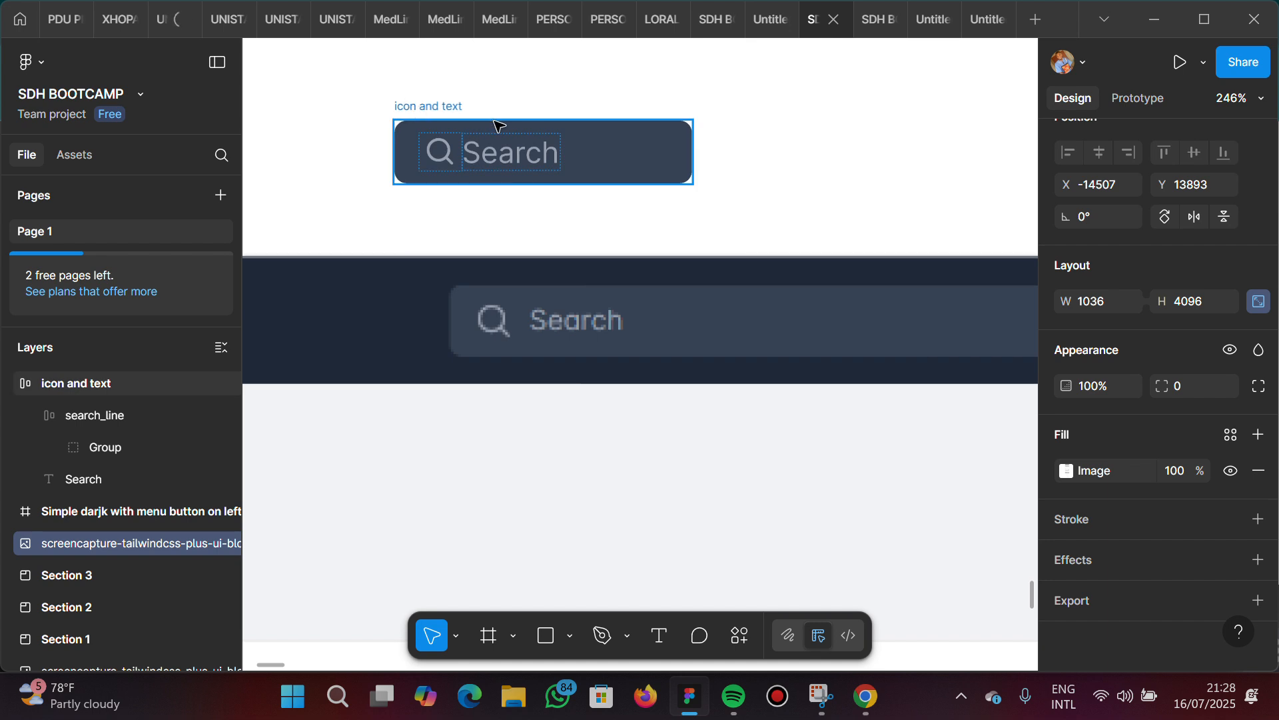
pyautogui.moveTo(430, 110); pyautogui.dragTo(522, 148)
pyautogui.scroll(-3, 521, 148)
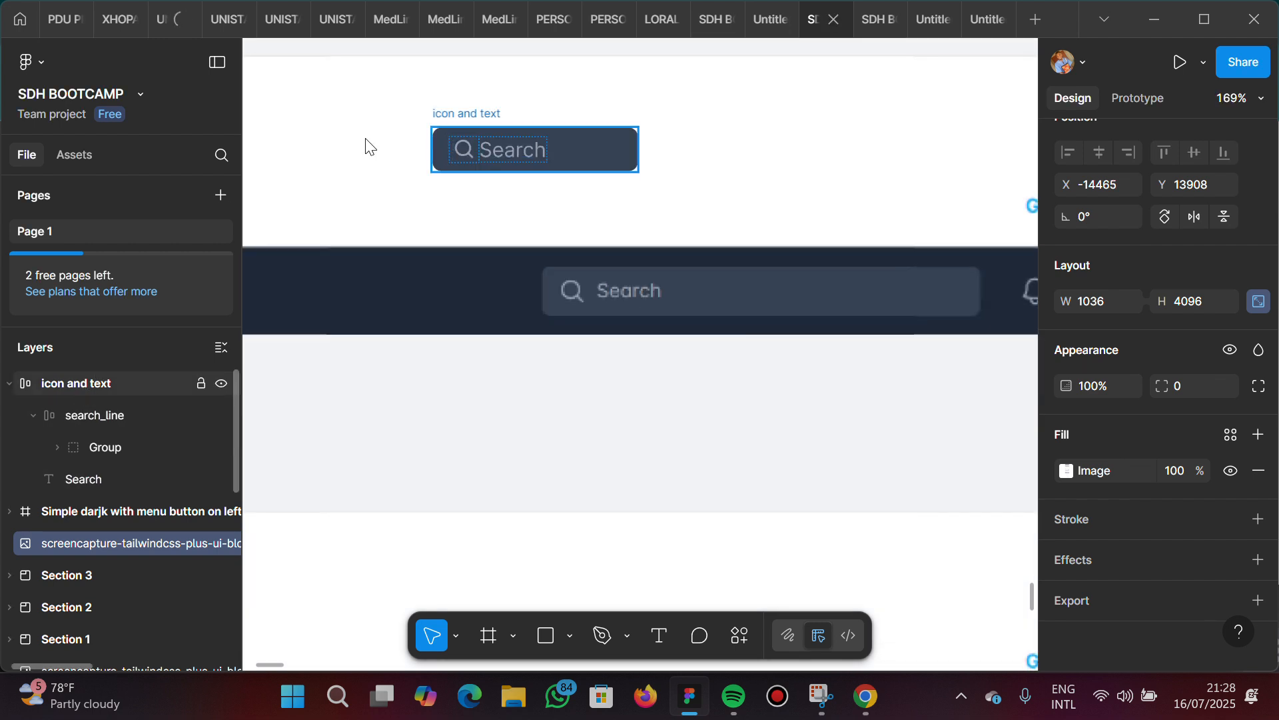
# Rename the icon and text frame as "search CTA"
pyautogui.click(441, 140)
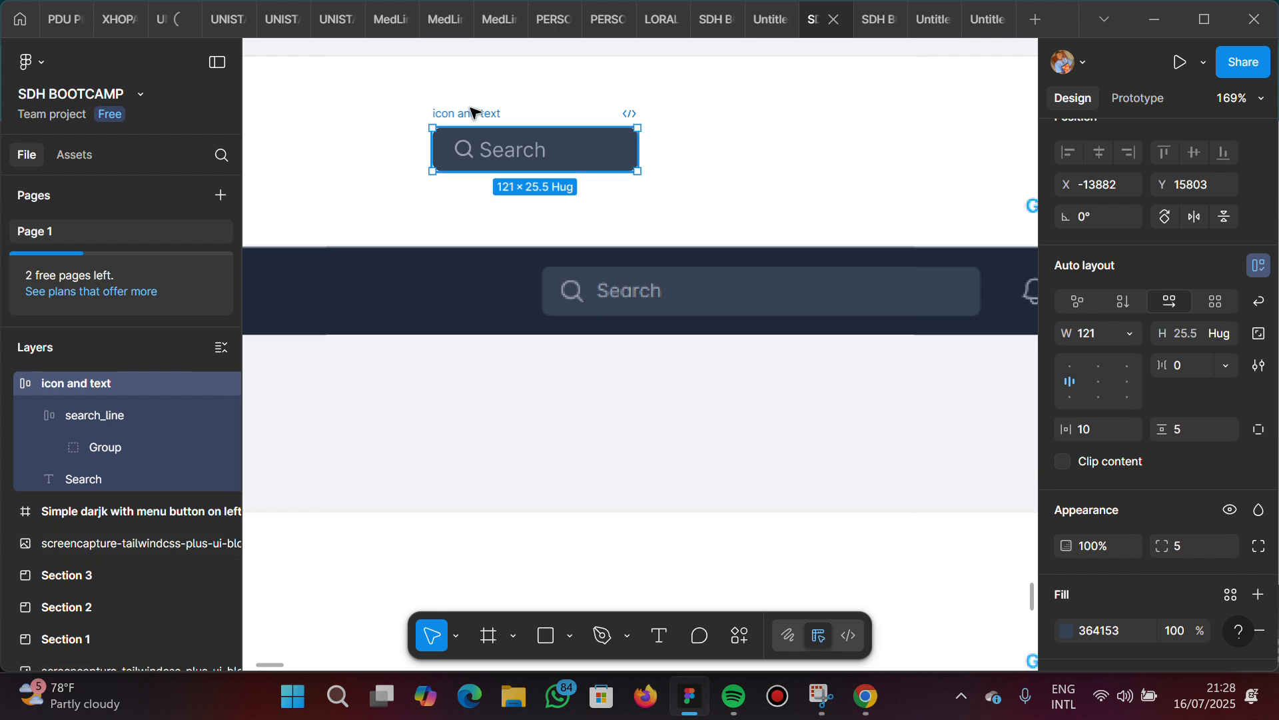
pyautogui.doubleClick(471, 112)
pyautogui.write('se')
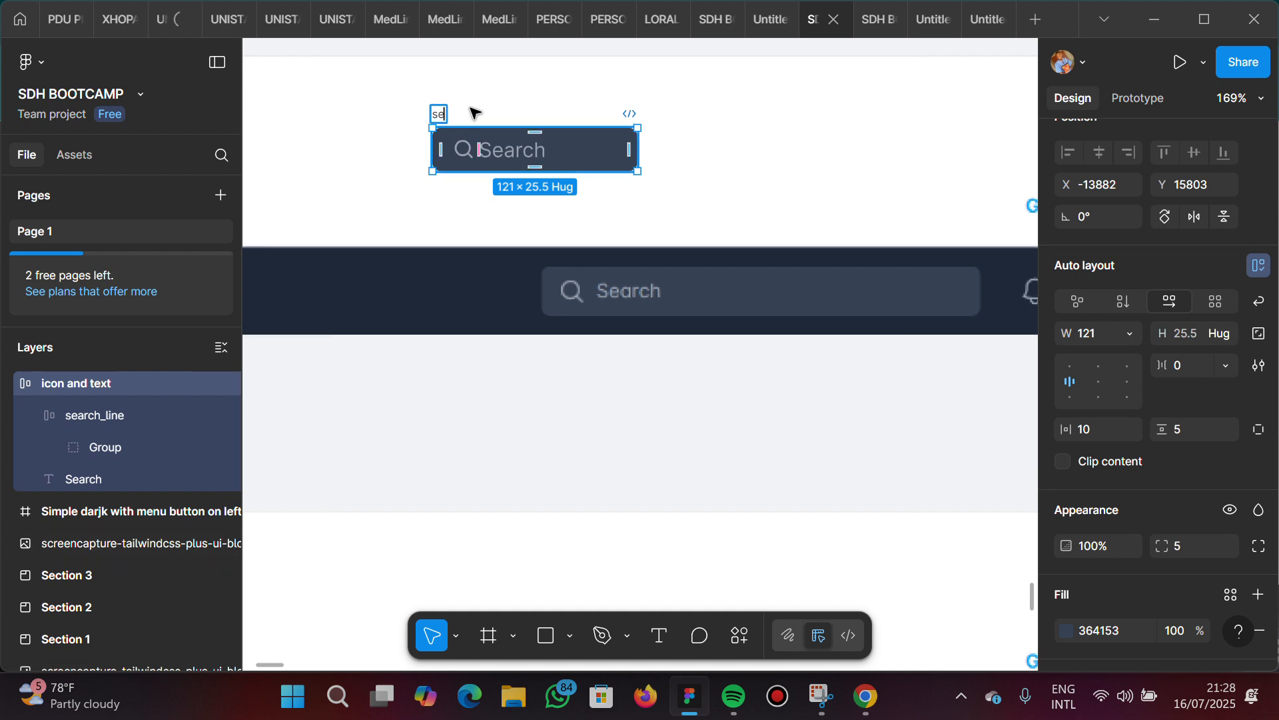
pyautogui.write('arch_CTA')
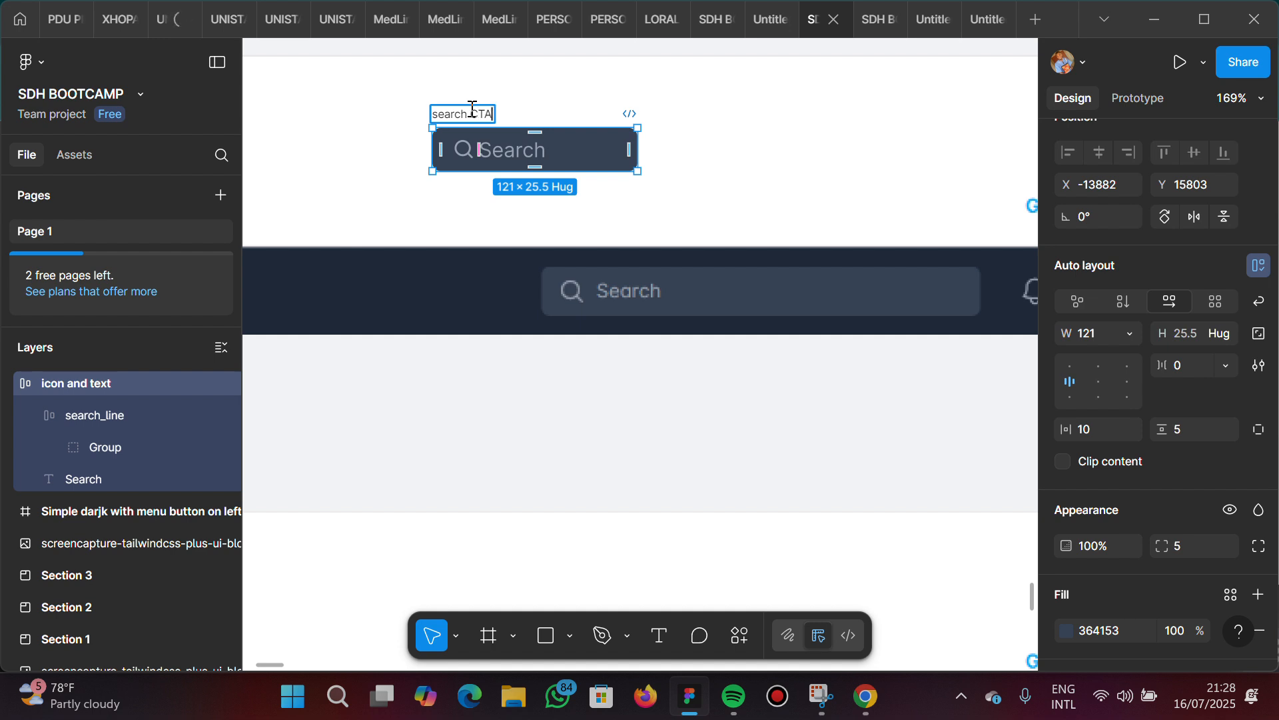
pyautogui.press('Return')
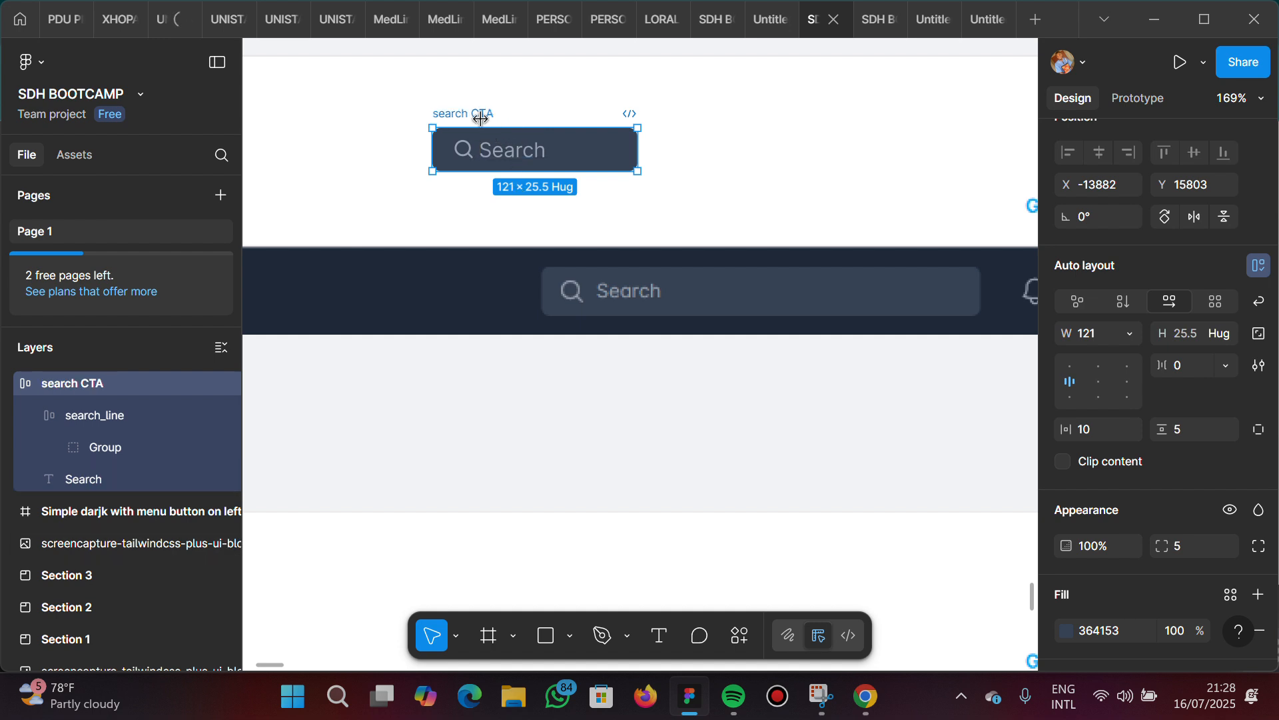
# Move the search CTA frame to X -13813, Y 15840, directly above the search field in the "Dark with search" reference navbar
pyautogui.scroll(5, 466, 110)
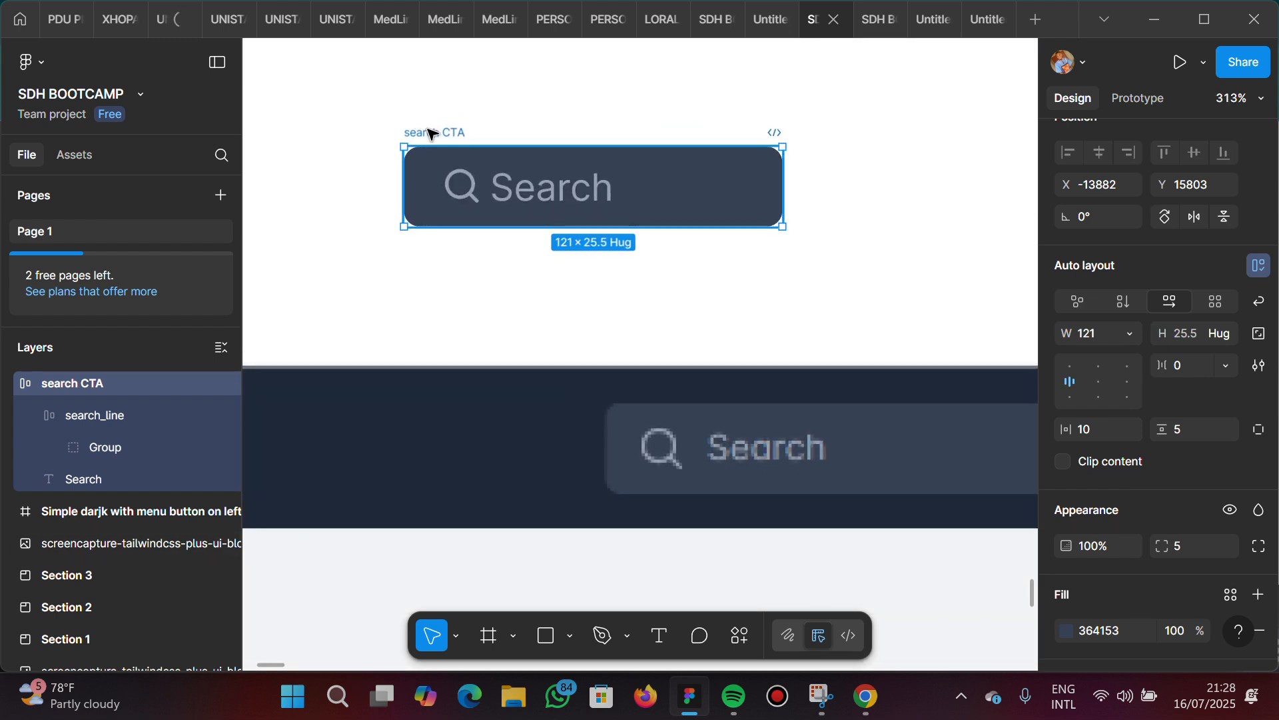
pyautogui.moveTo(644, 174); pyautogui.dragTo(647, 248)
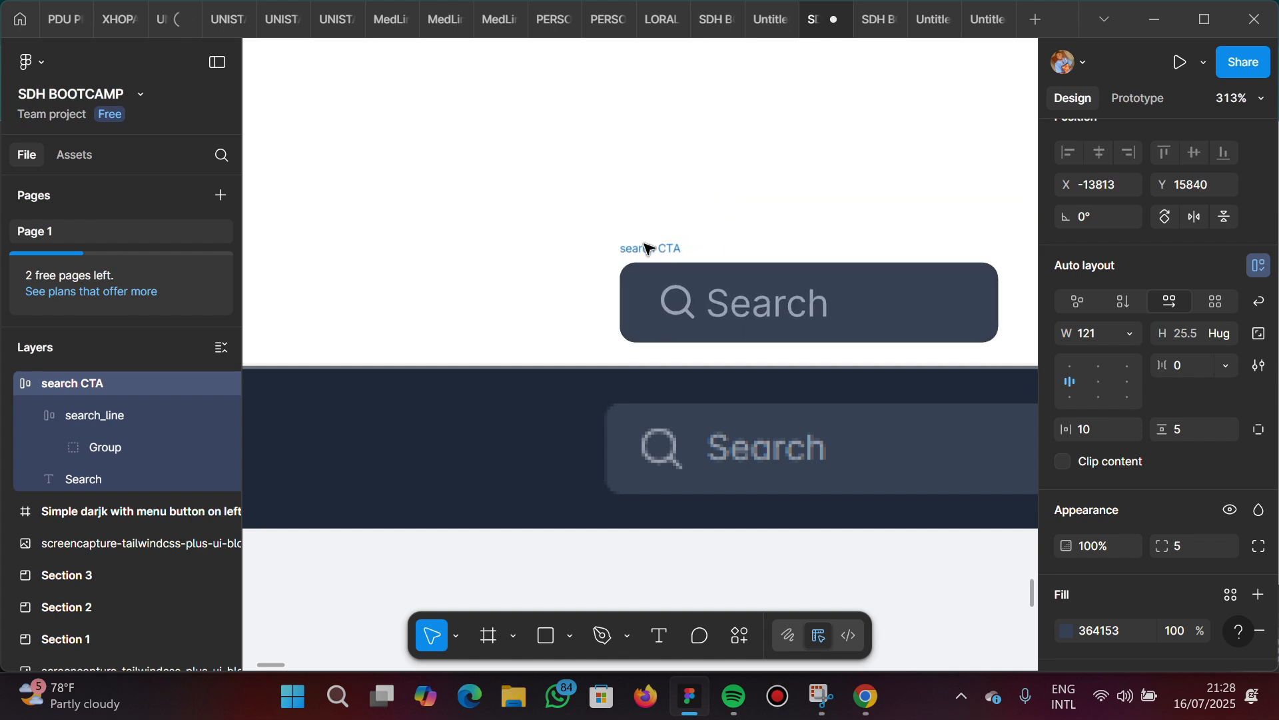
pyautogui.scroll(-5, 646, 248)
pyautogui.scroll(-2, 648, 248)
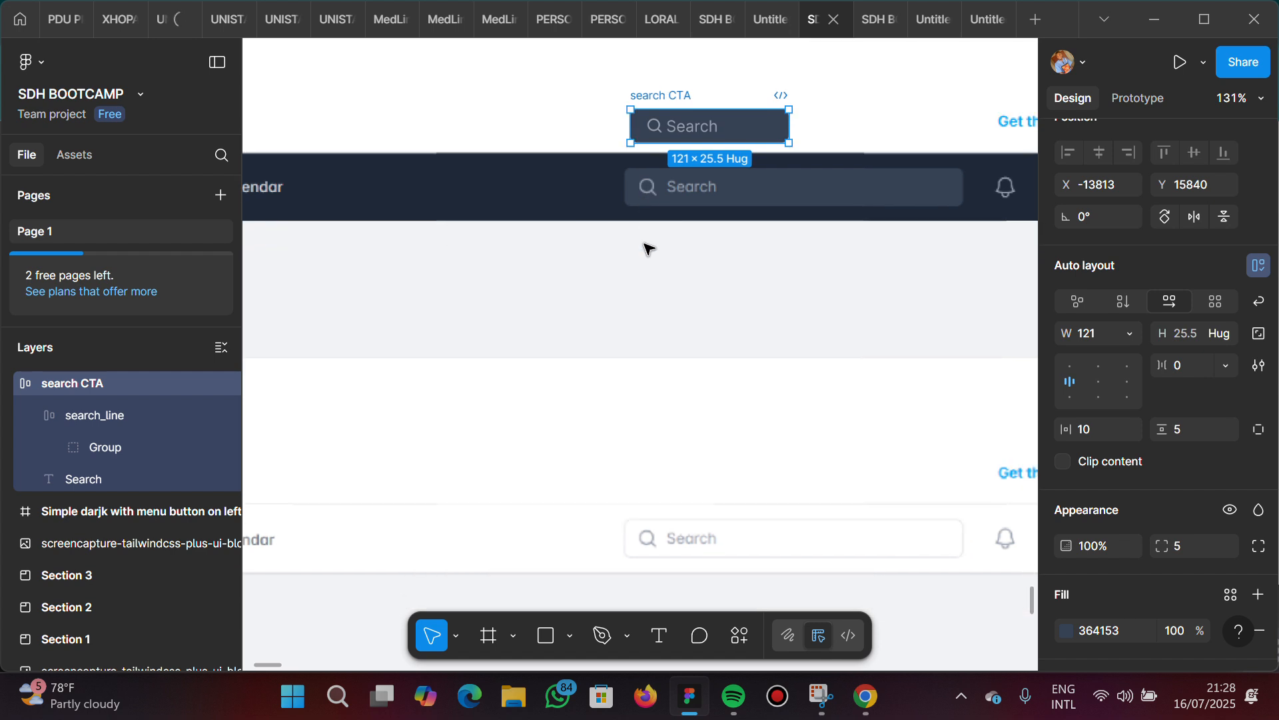
# Examine the "With centered search and secondary links dark" navbar in the reference screenshot, including its logo, search field and links row
pyautogui.scroll(-4, 647, 249)
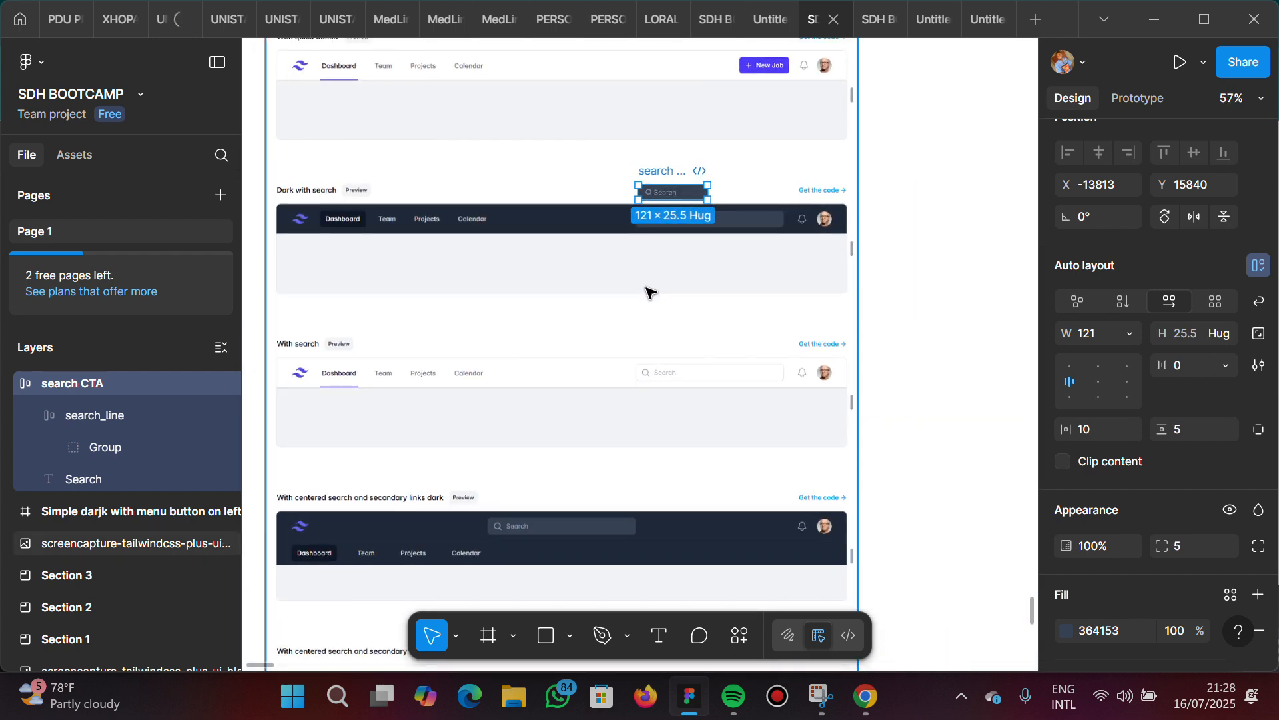
pyautogui.scroll(-3, 648, 290)
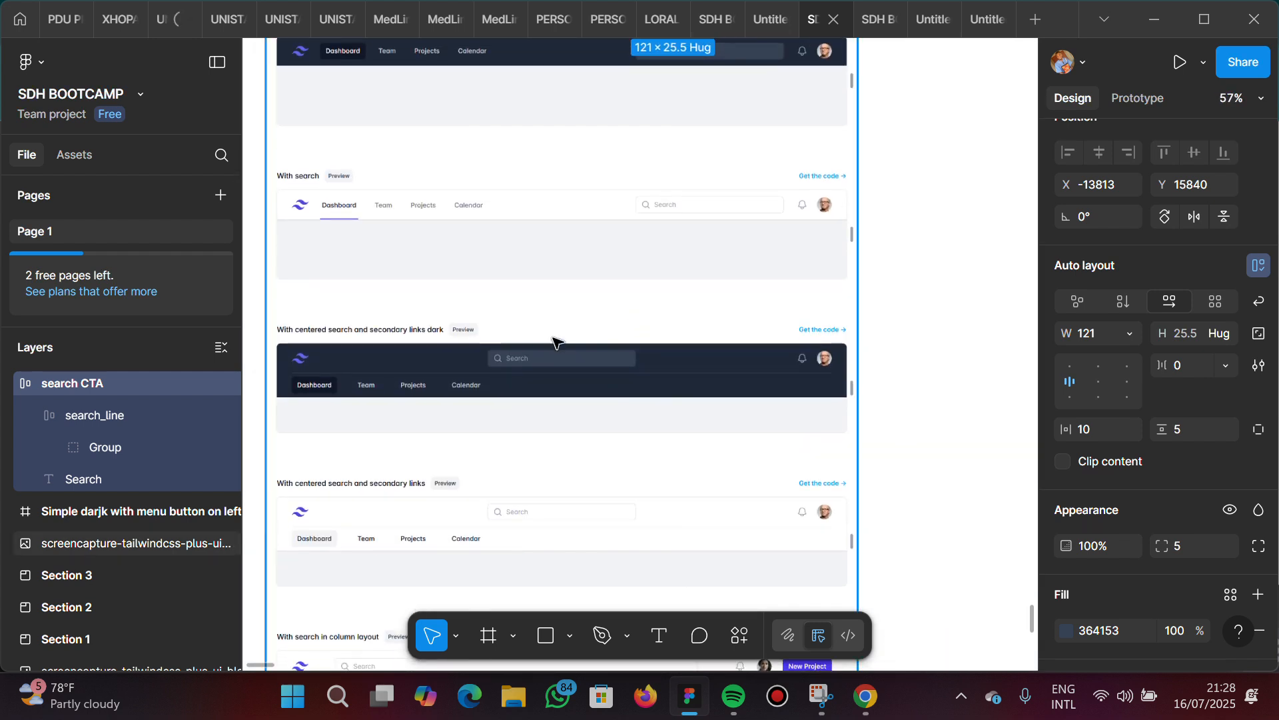
pyautogui.scroll(-2, 553, 340)
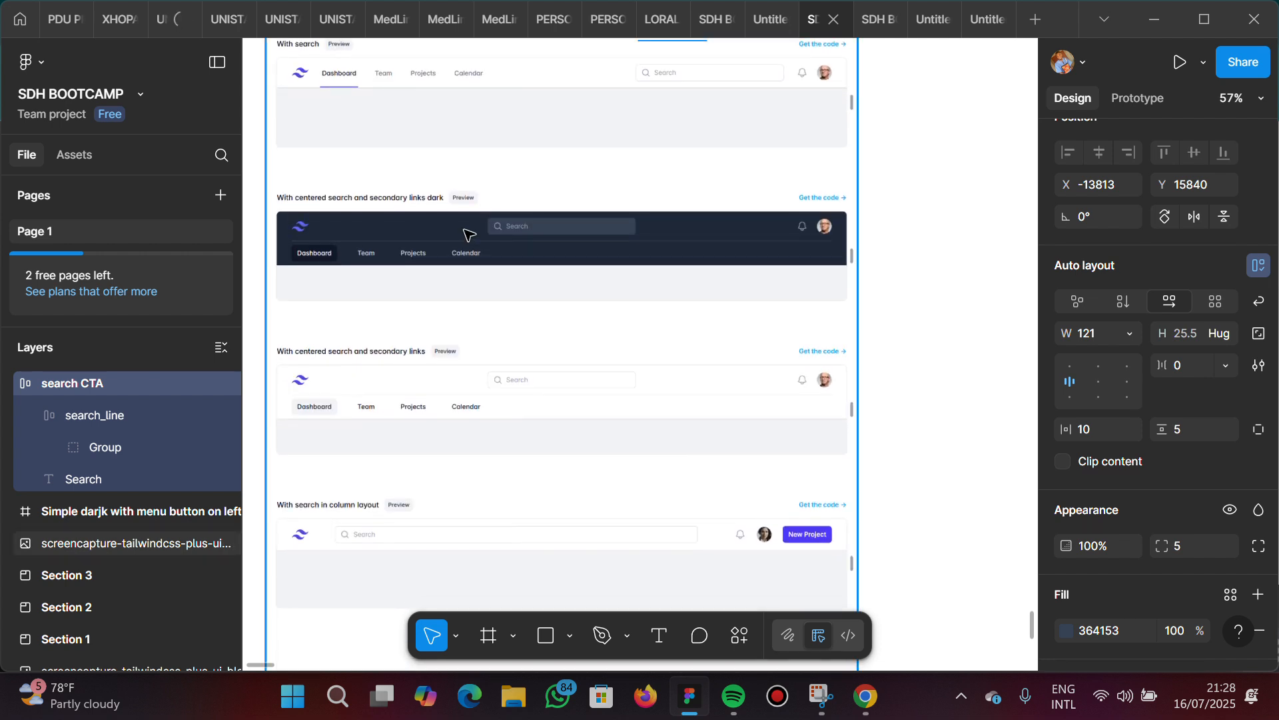
pyautogui.scroll(4, 466, 233)
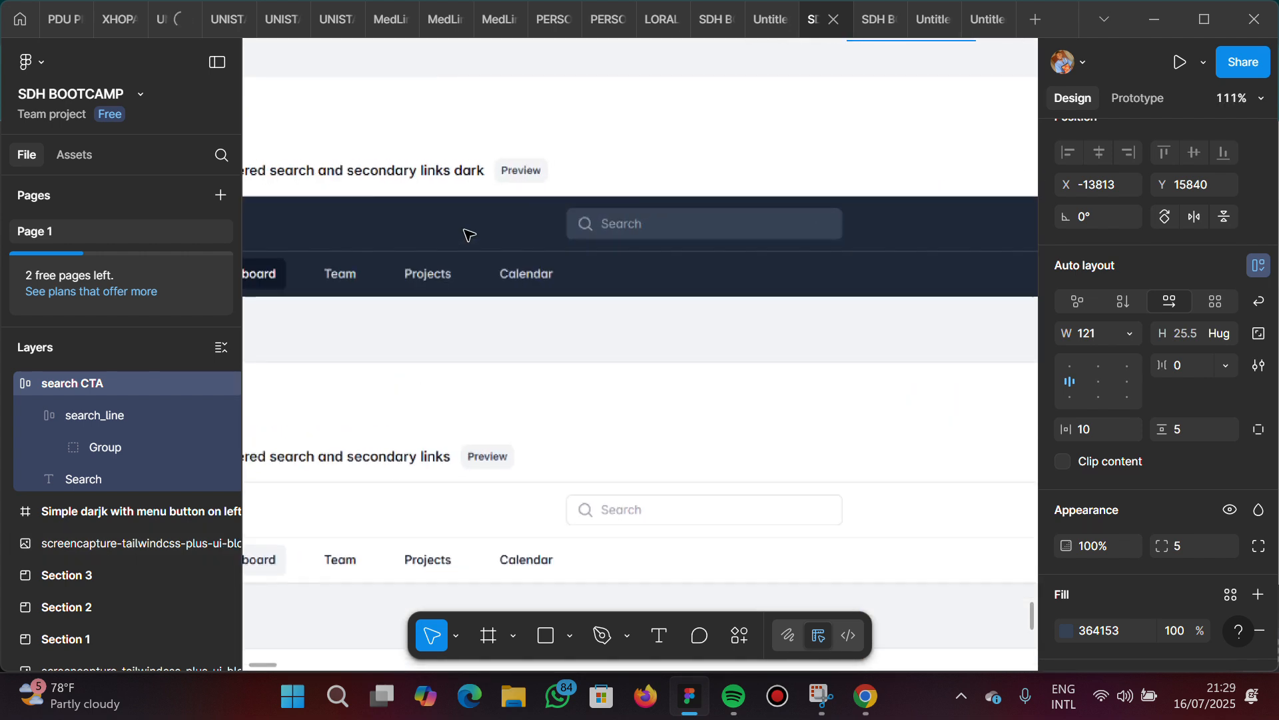
pyautogui.scroll(-4, 470, 234)
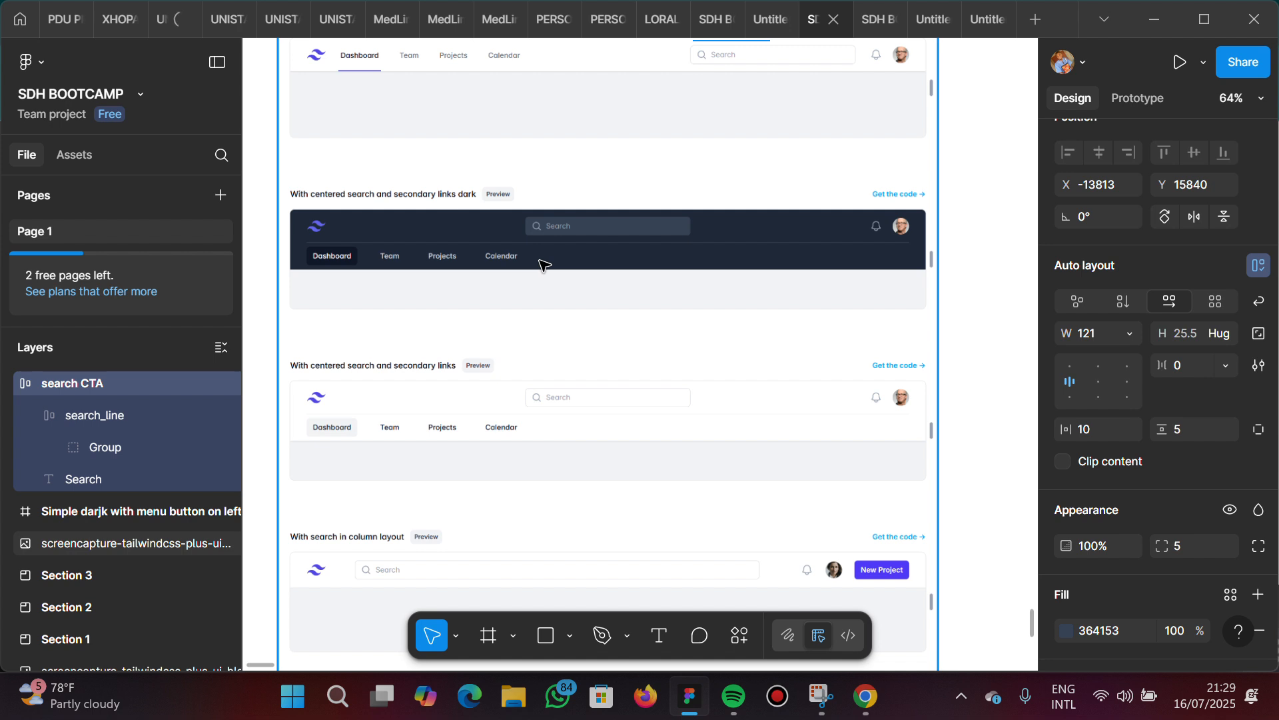
pyautogui.click(382, 230)
pyautogui.scroll(3, 382, 230)
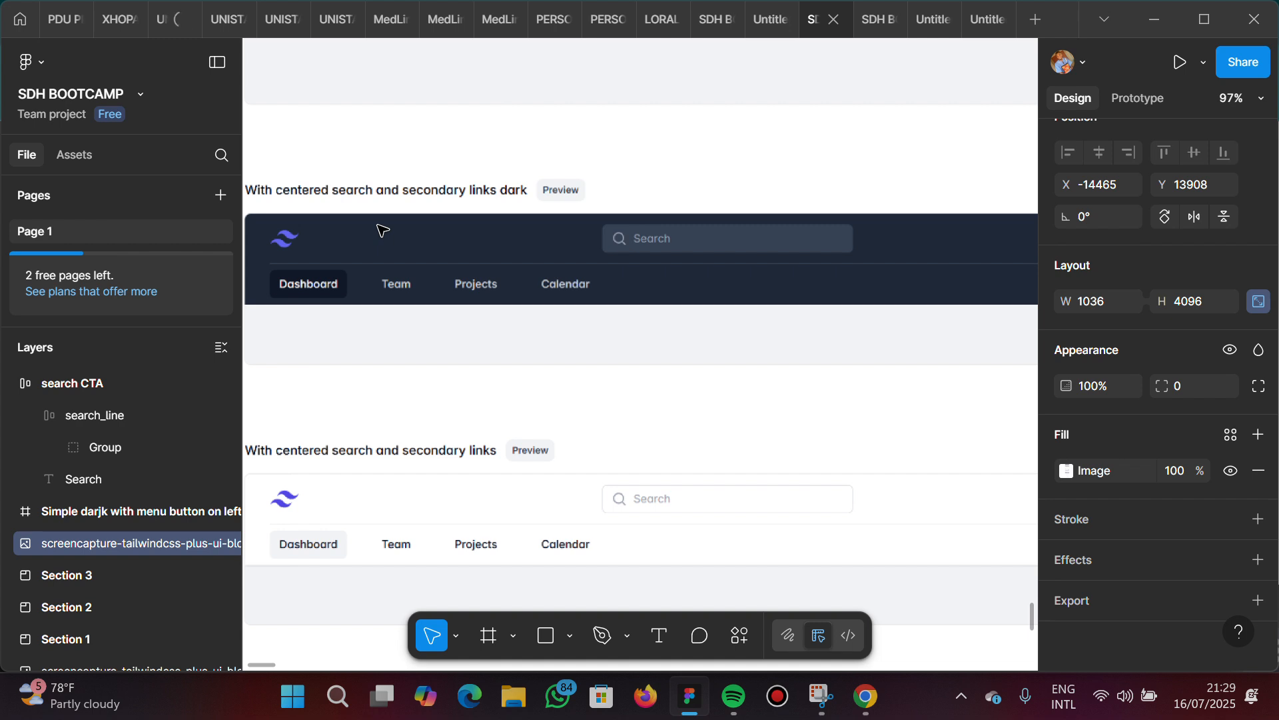
pyautogui.scroll(6, 382, 230)
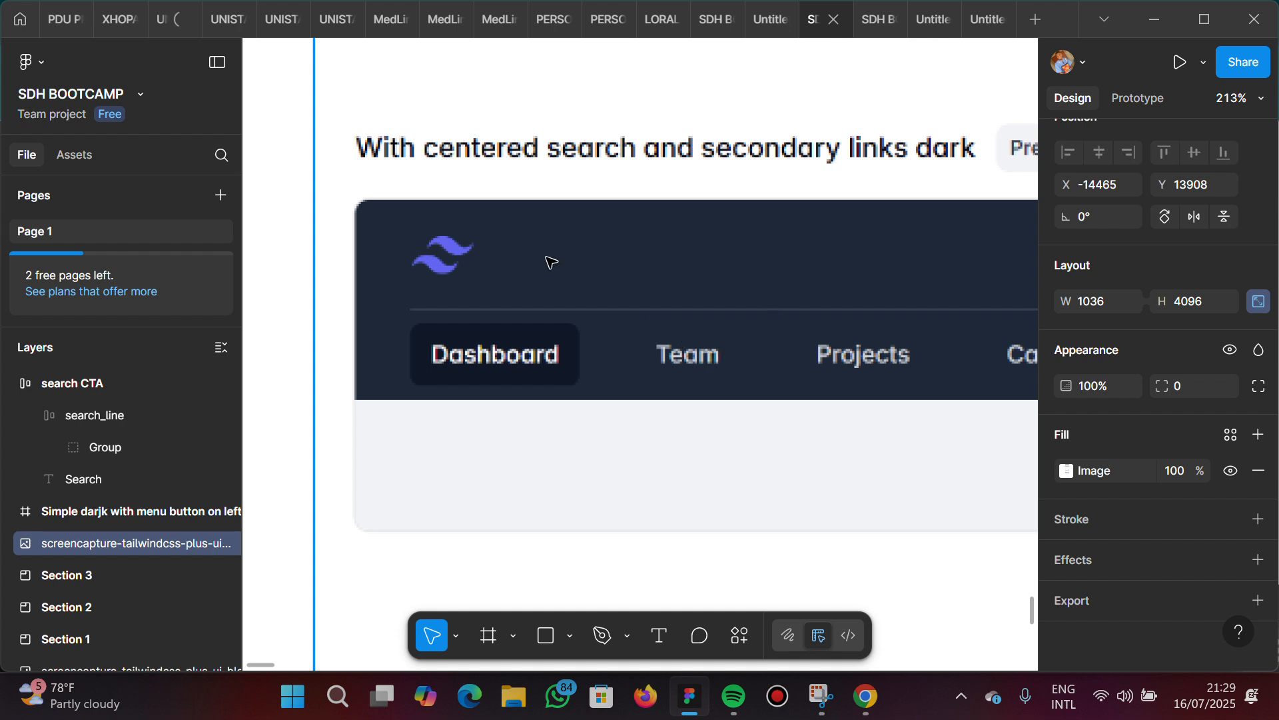
pyautogui.scroll(-5, 670, 254)
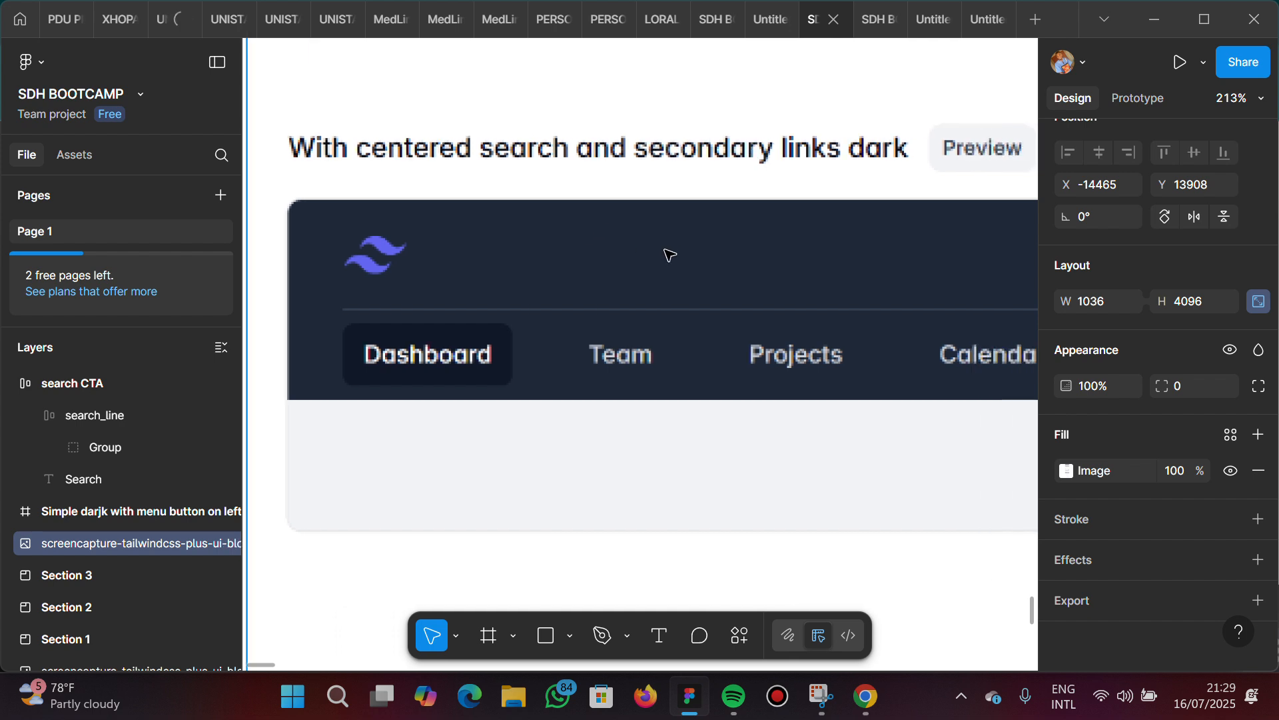
pyautogui.hscroll(5, 591, 264)
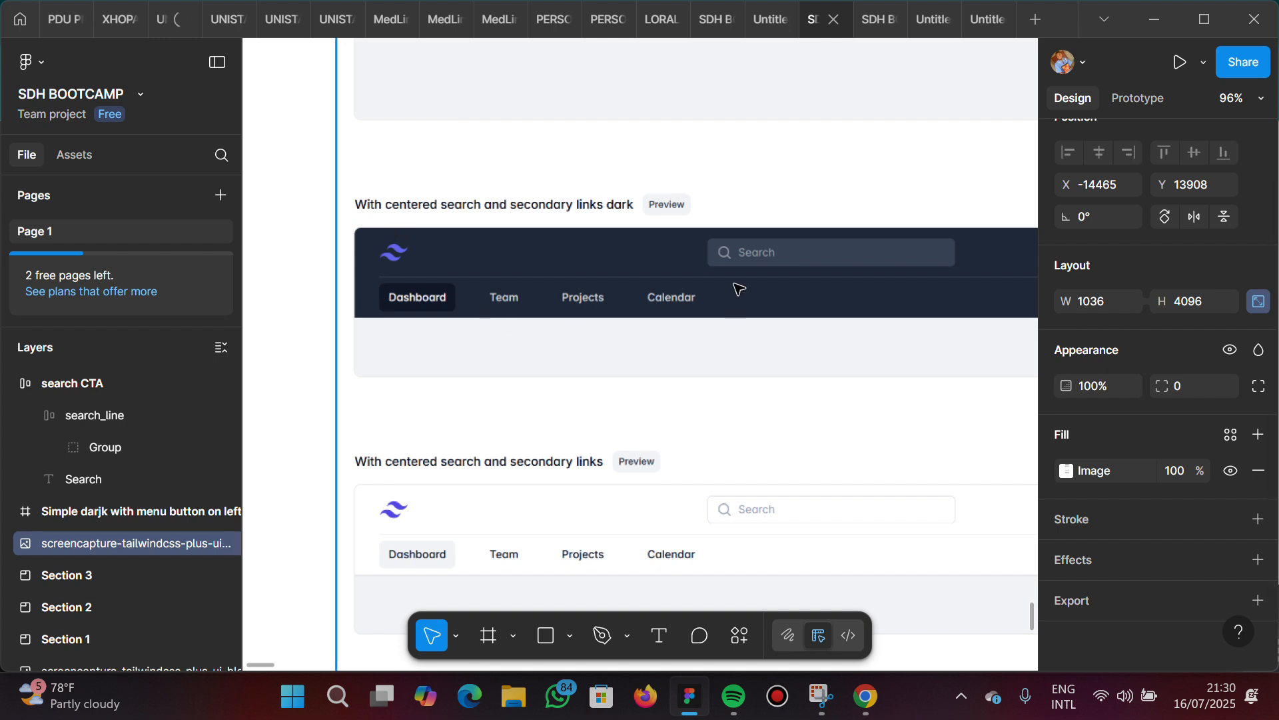
# Review the light "With centered search and secondary links" and "With search in column layout" navbars, then the whole reference screenshot
pyautogui.hscroll(2, 814, 331)
pyautogui.scroll(-4, 814, 332)
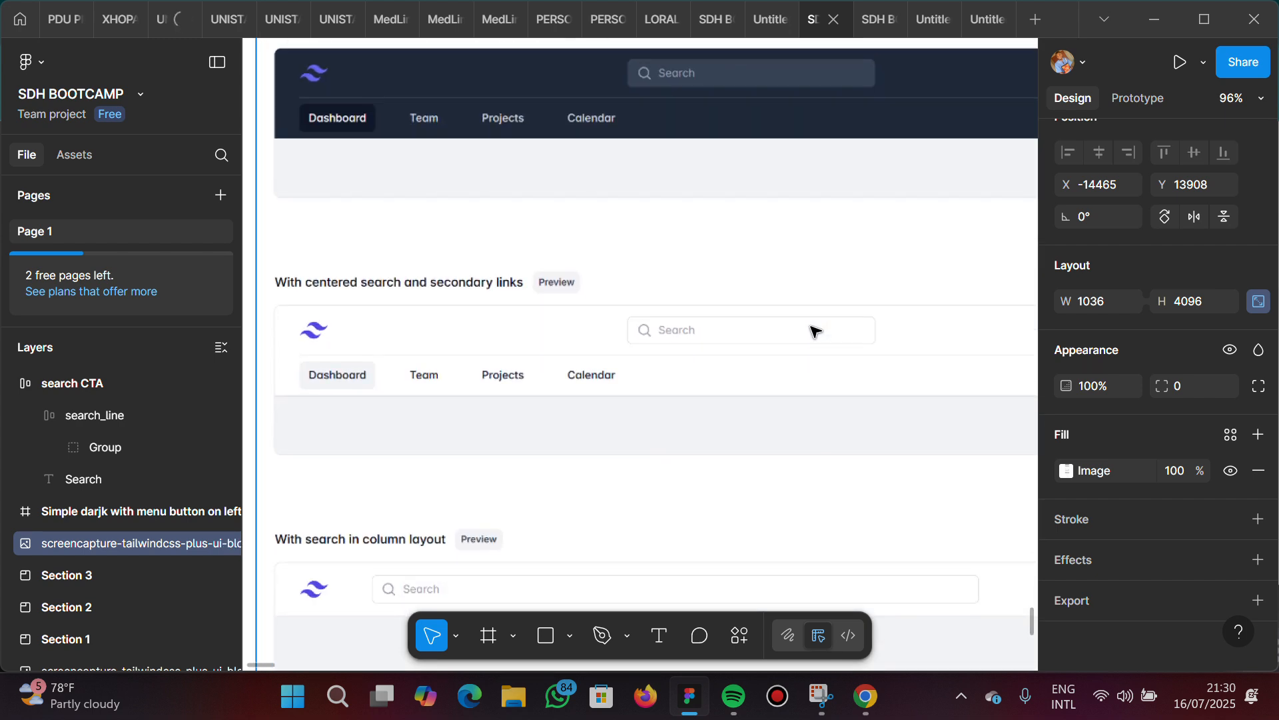
pyautogui.scroll(-1, 814, 331)
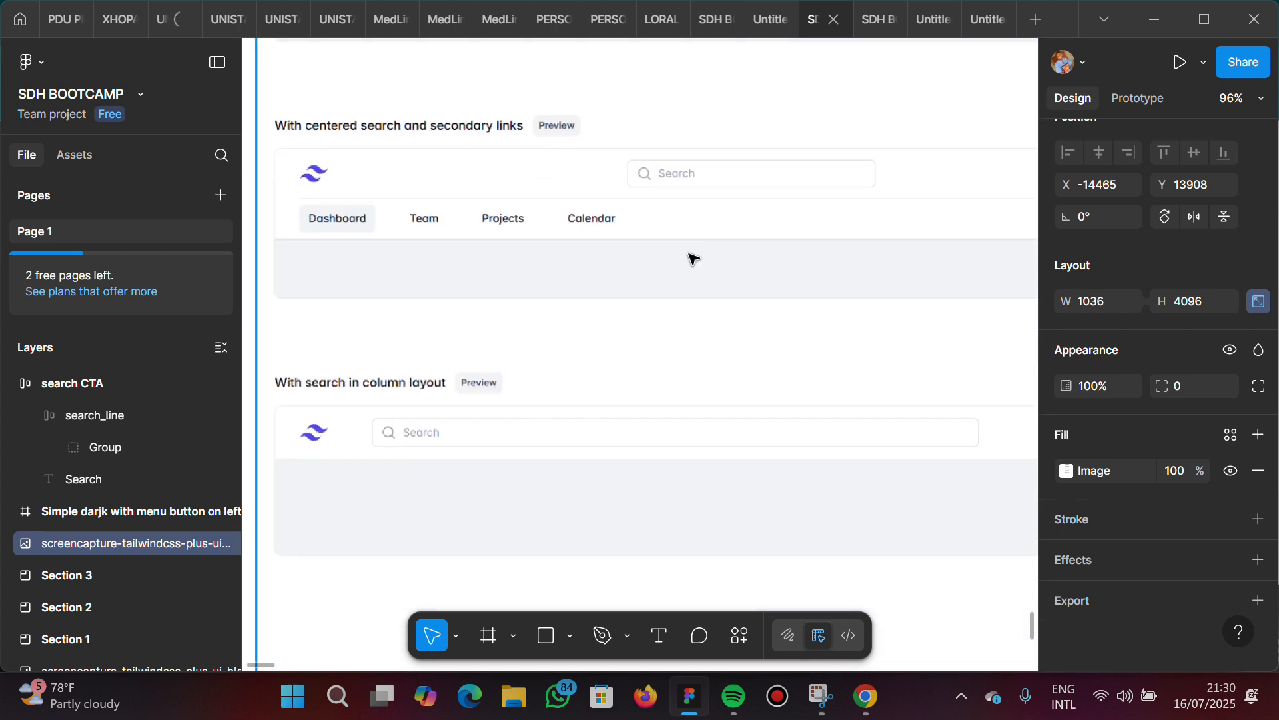
pyautogui.scroll(-3, 658, 216)
pyautogui.scroll(-1, 657, 216)
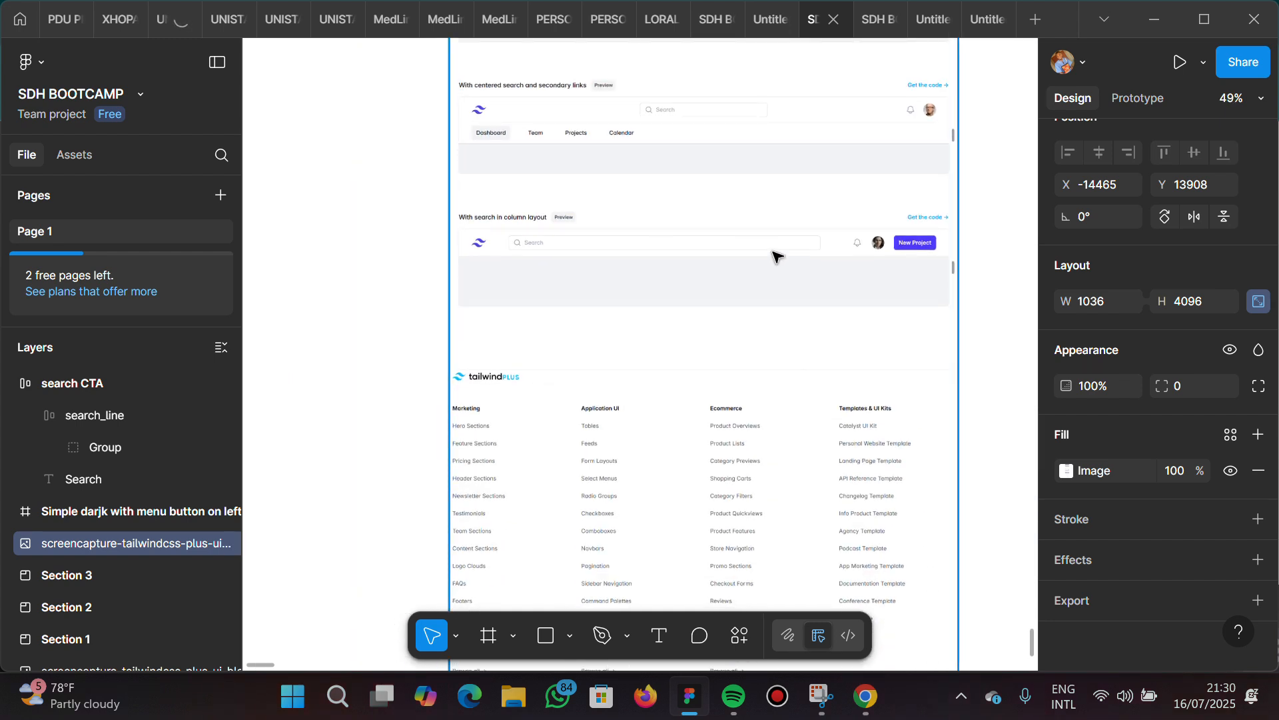
pyautogui.scroll(5, 749, 147)
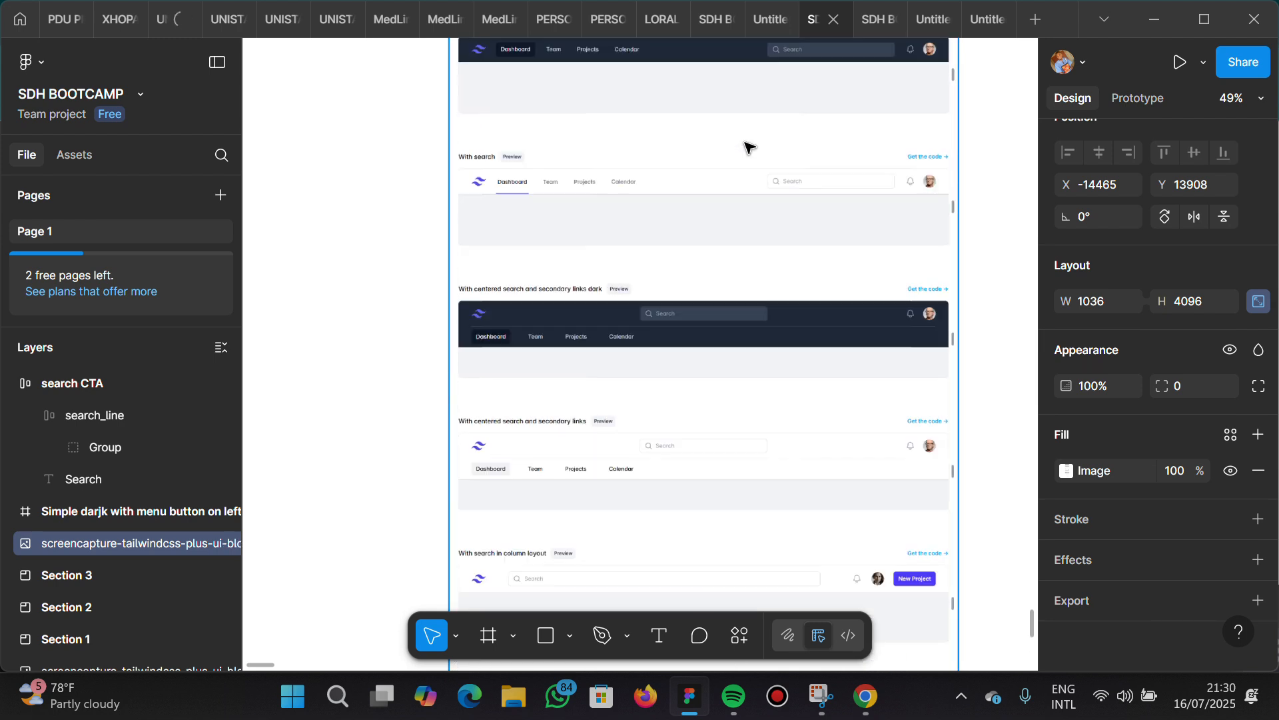
pyautogui.scroll(-4, 750, 146)
pyautogui.scroll(-4, 749, 146)
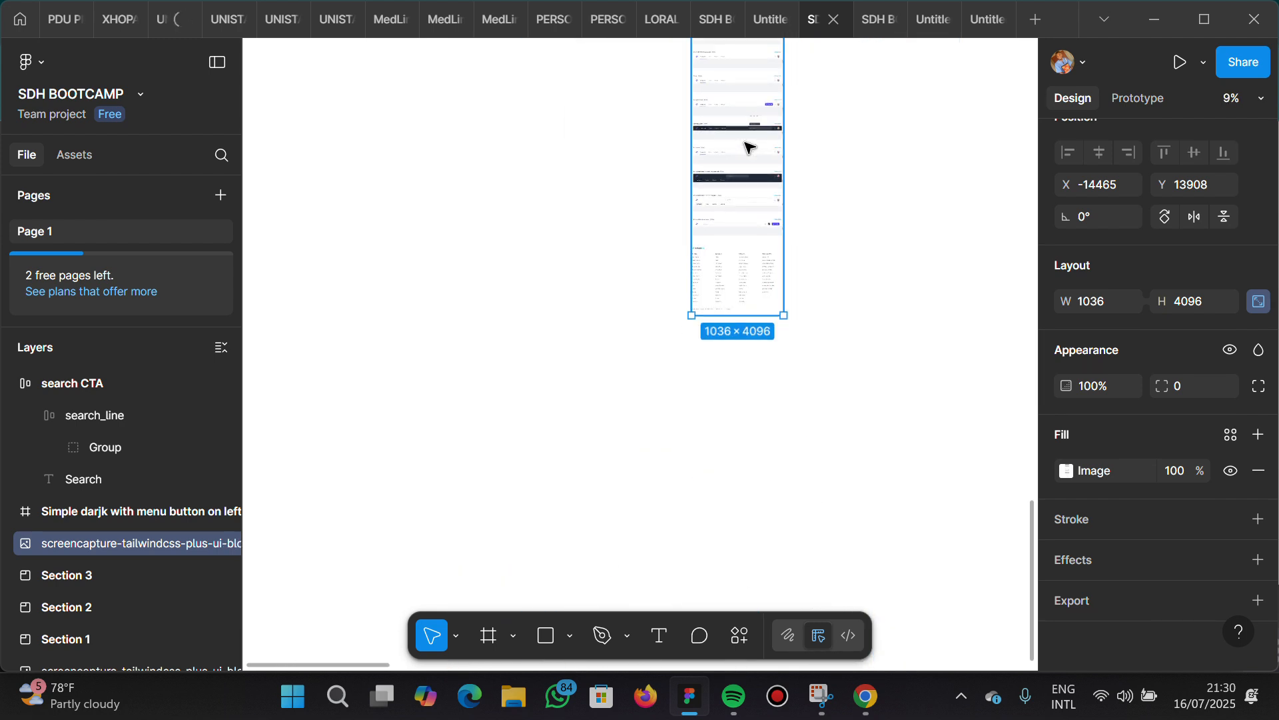
pyautogui.scroll(3, 750, 146)
pyautogui.hscroll(2, 750, 146)
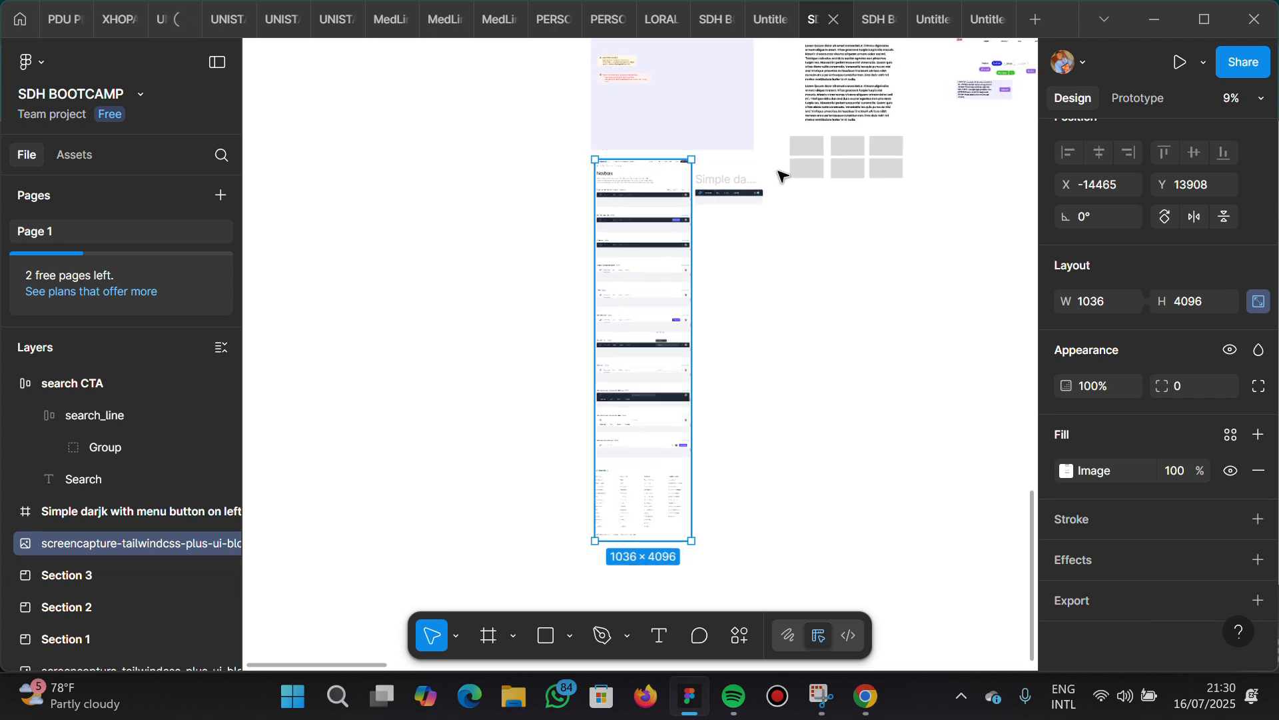
# Move the "Simple darjk with menu button on left" navbar frame farther from the reference screenshot, to X -13207, Y 14207
pyautogui.scroll(6, 780, 175)
pyautogui.scroll(2, 779, 175)
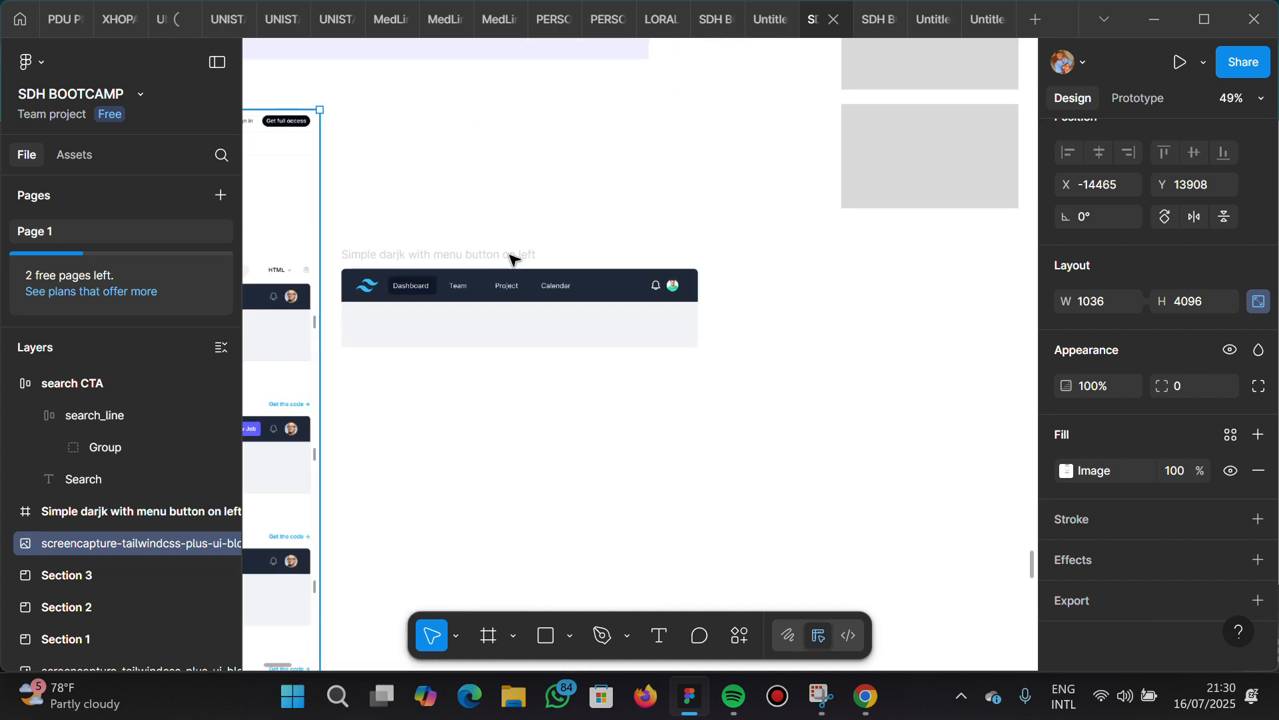
pyautogui.click(545, 258)
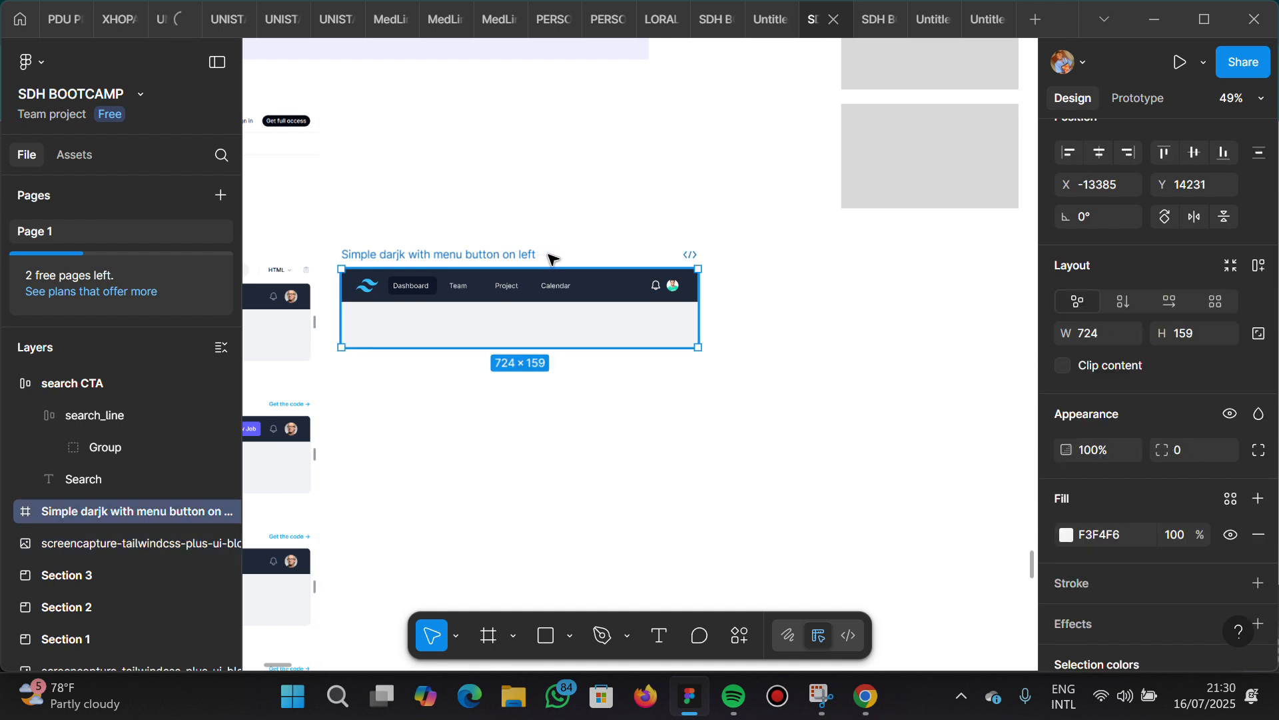
pyautogui.moveTo(554, 254); pyautogui.dragTo(560, 252)
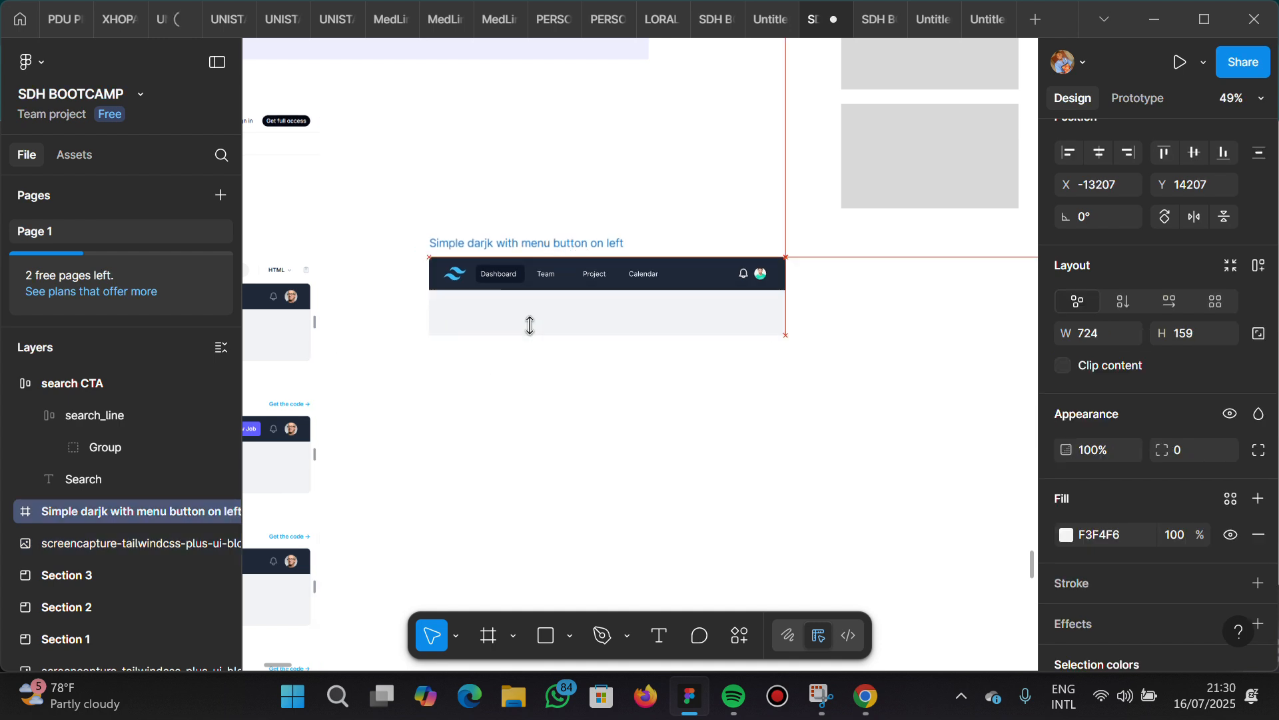
# Review all navbar variants in the reference screenshot, from "Simple dark with menu button on left" to "With search in column layout"
pyautogui.hscroll(-4, 530, 325)
pyautogui.scroll(-2, 530, 326)
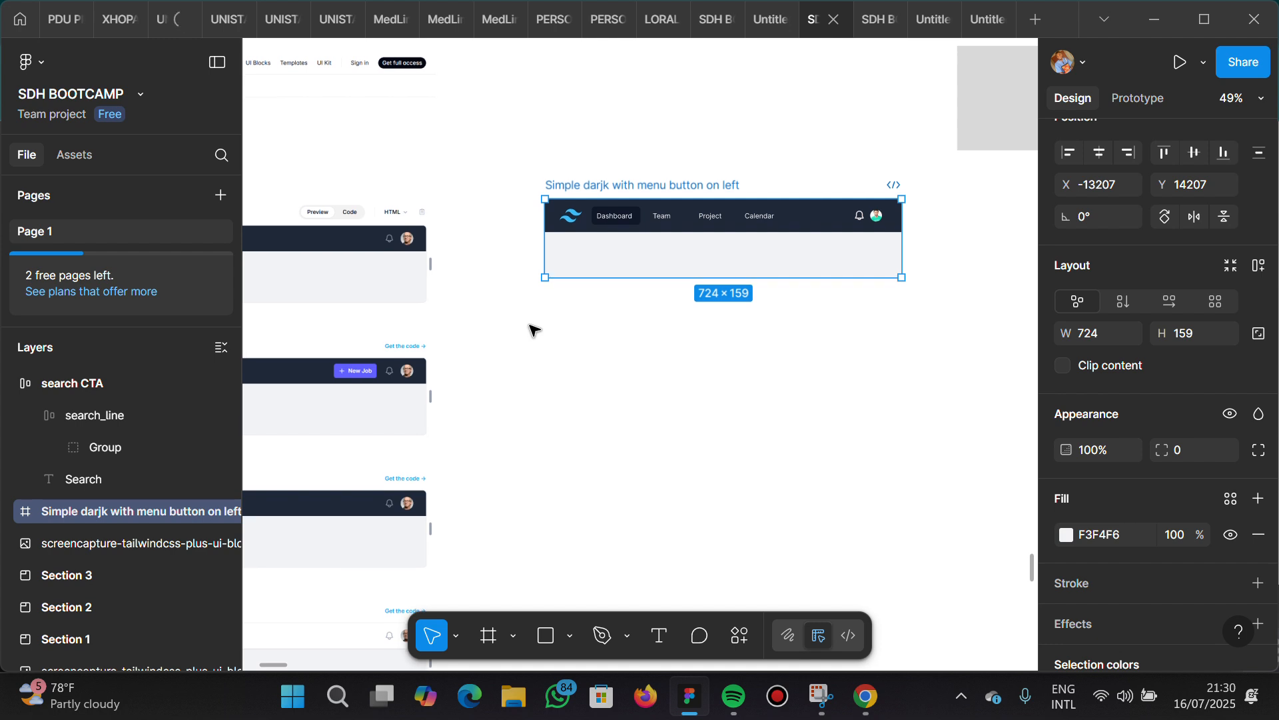
pyautogui.hscroll(-3, 533, 329)
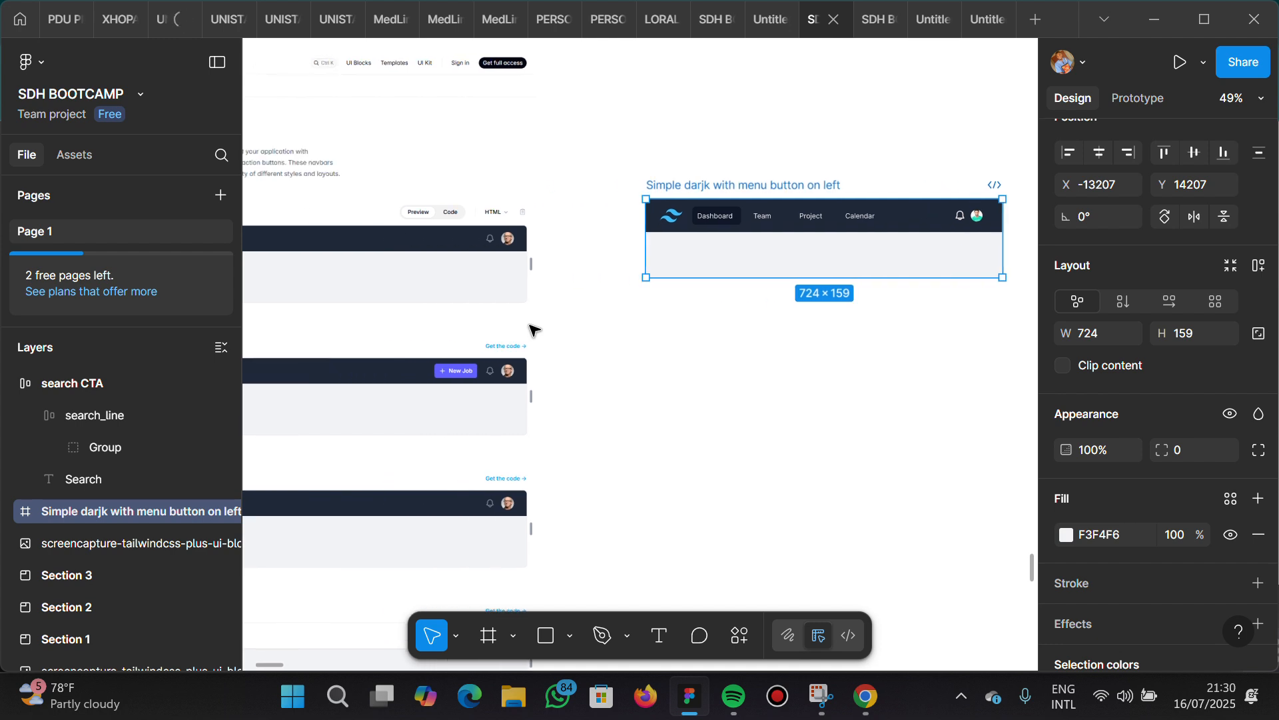
pyautogui.scroll(-2, 533, 329)
pyautogui.scroll(-2, 533, 328)
pyautogui.hscroll(-5, 533, 329)
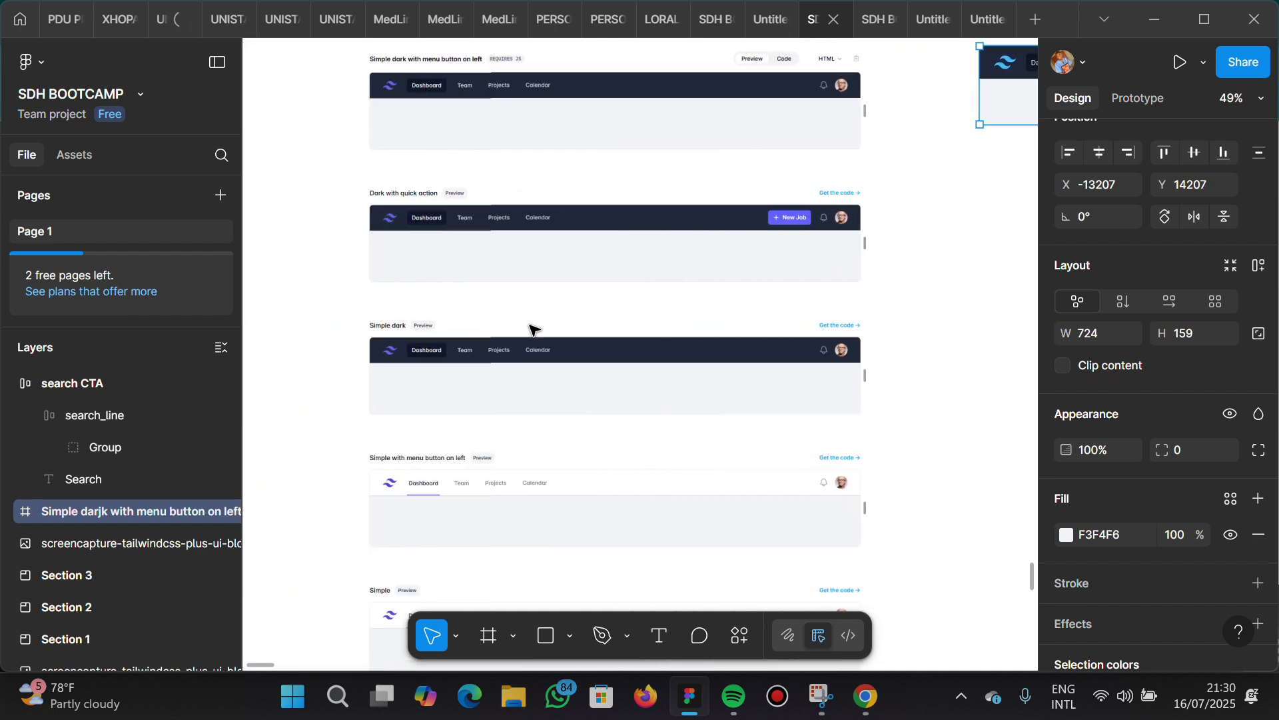
pyautogui.scroll(-10, 534, 328)
pyautogui.scroll(-12, 533, 328)
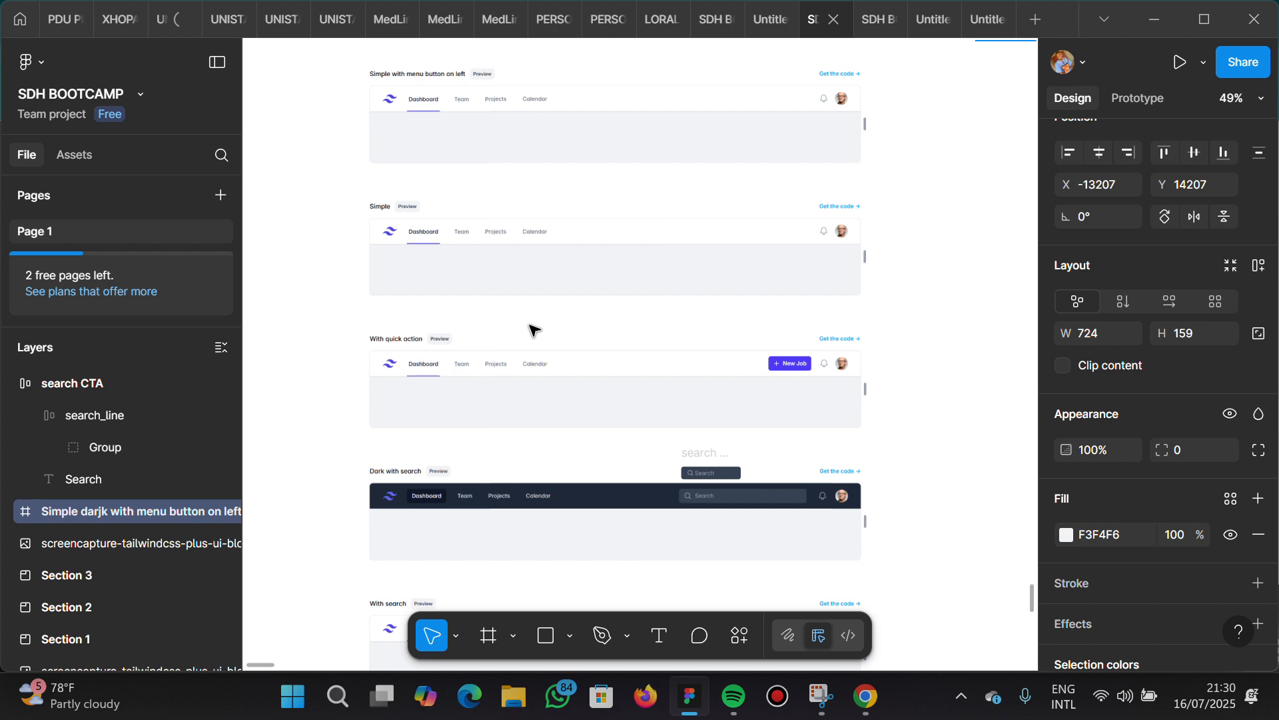
pyautogui.scroll(-10, 533, 329)
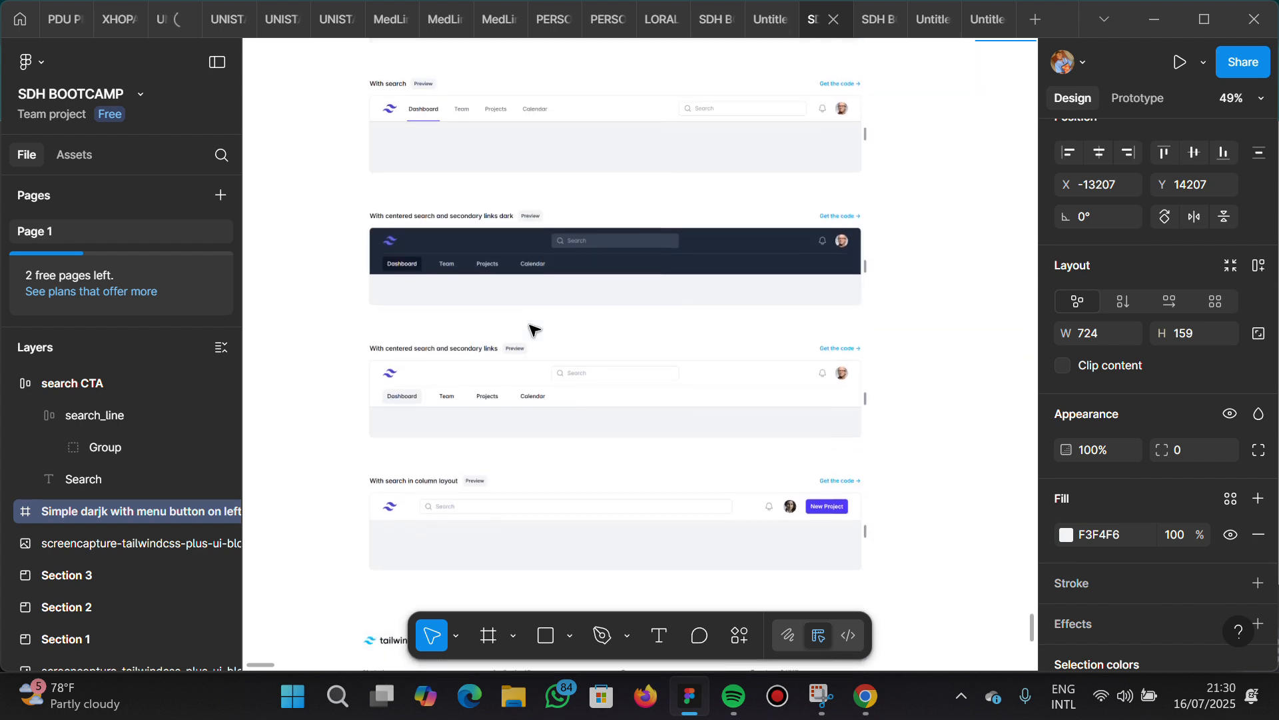
pyautogui.scroll(8, 533, 329)
pyautogui.scroll(8, 534, 329)
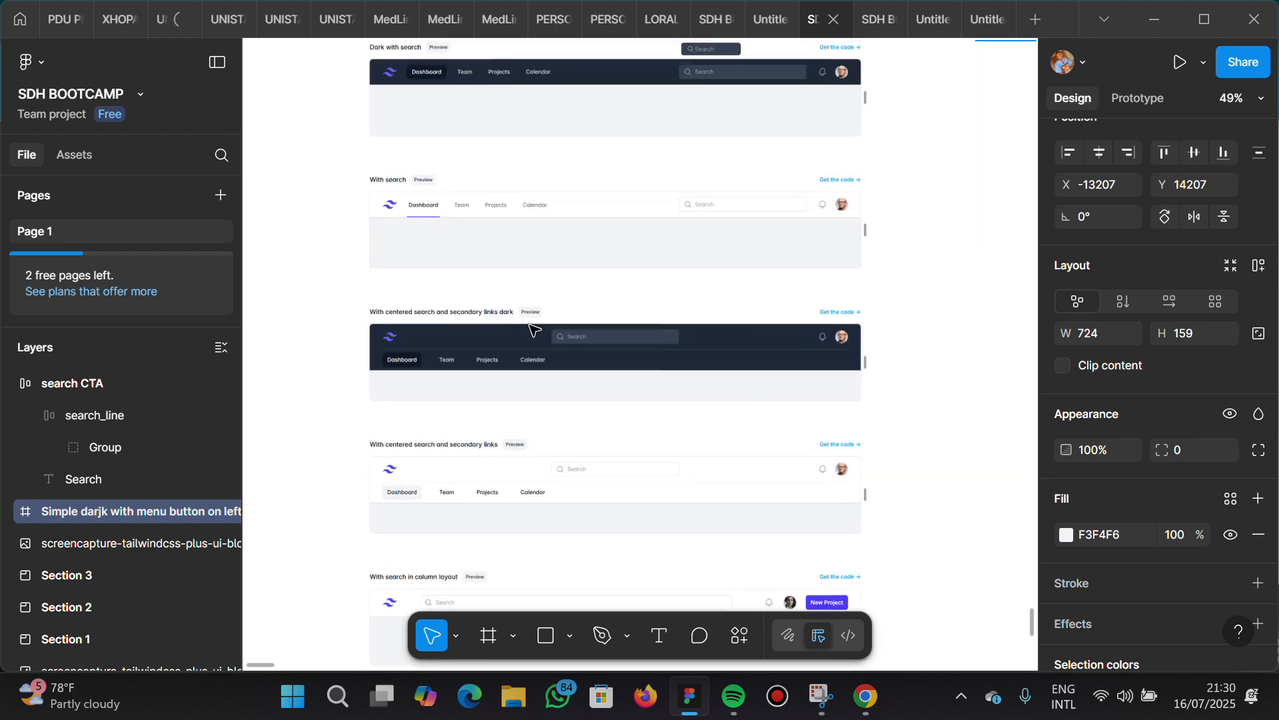
pyautogui.scroll(10, 533, 329)
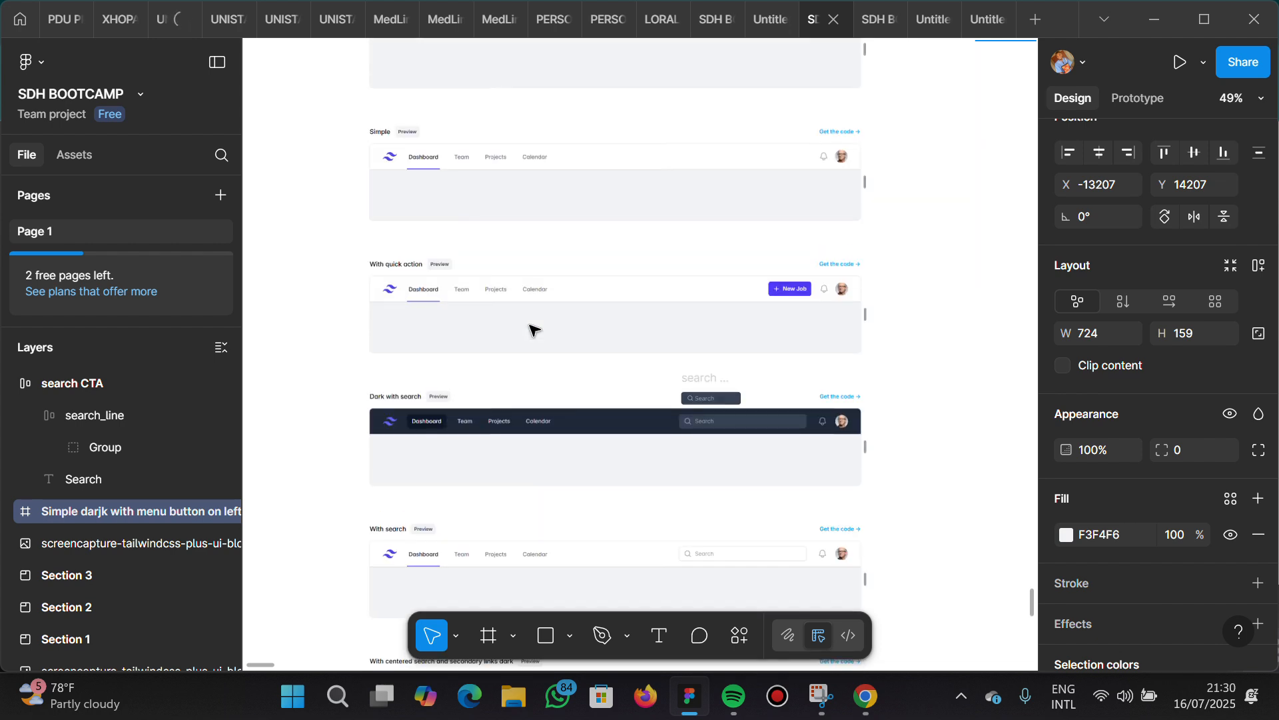
pyautogui.keyDown('ctrl'); pyautogui.scroll(-5, 533, 329); pyautogui.keyUp('ctrl')
pyautogui.hscroll(5, 533, 329)
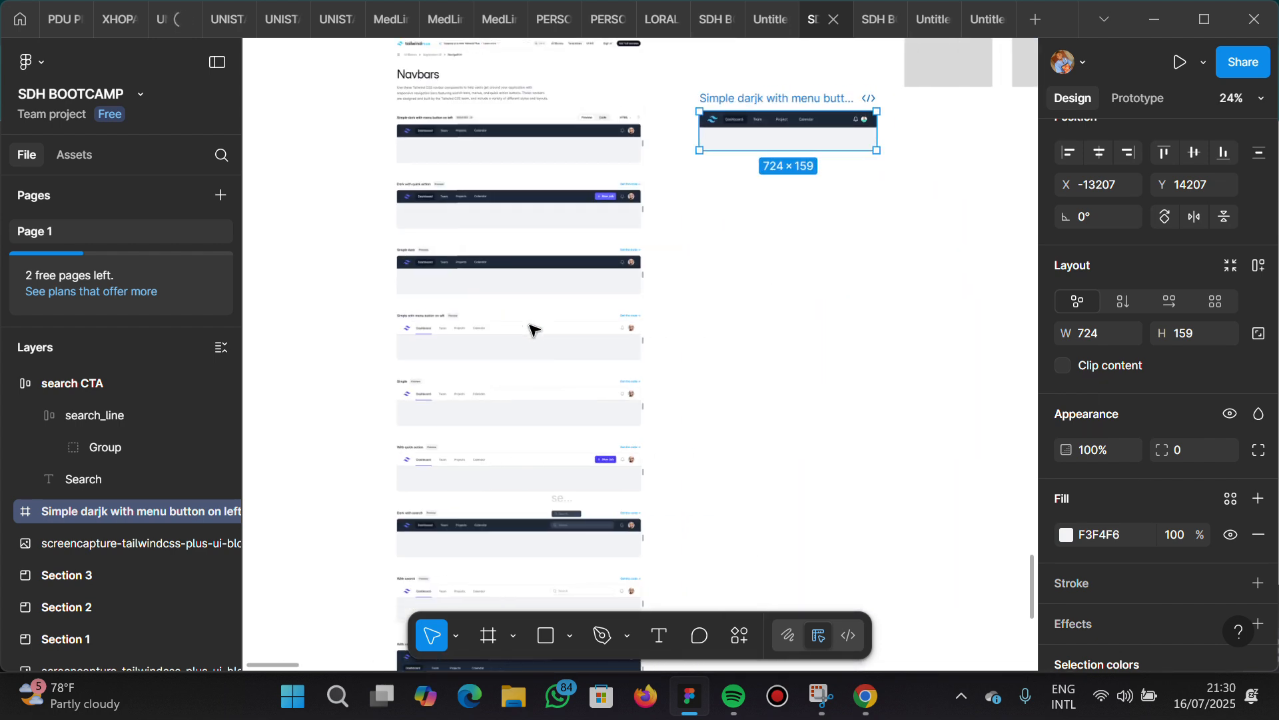
# Examine the alert variants in the other Tailwind reference screenshot, including those with link on right, accent border and dismiss button
pyautogui.hscroll(20, 810, 287)
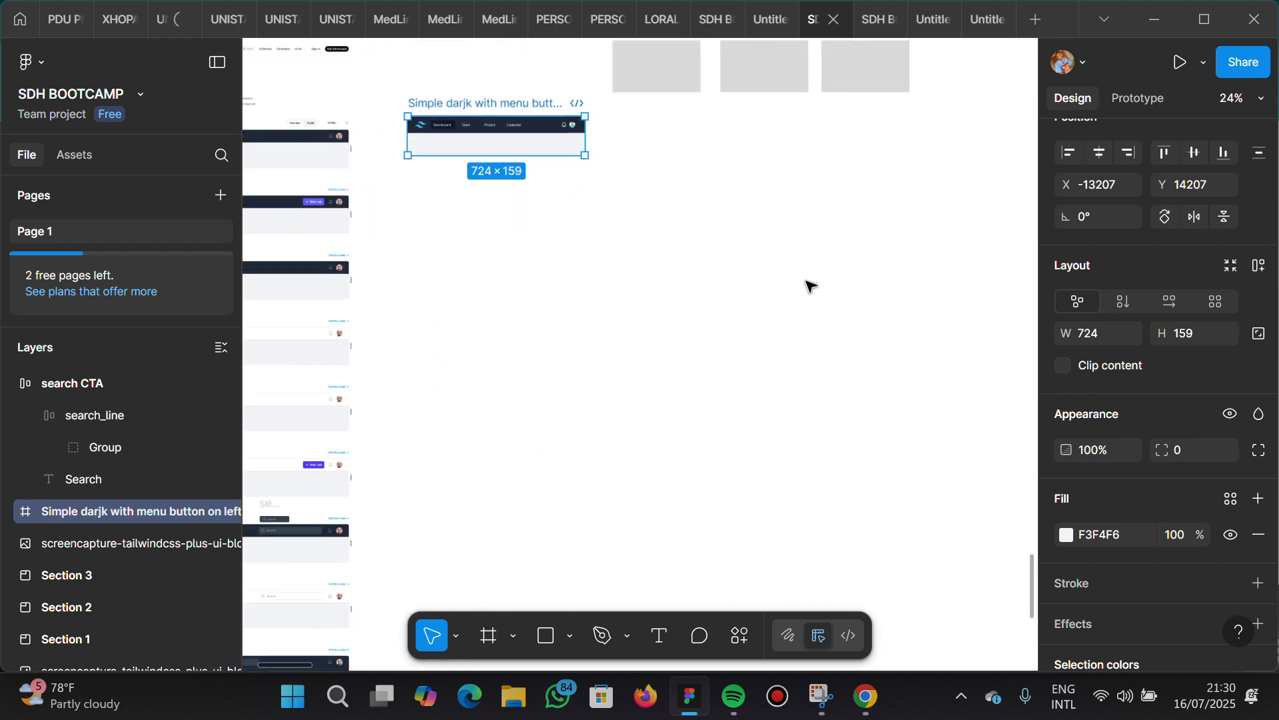
pyautogui.hscroll(8, 811, 286)
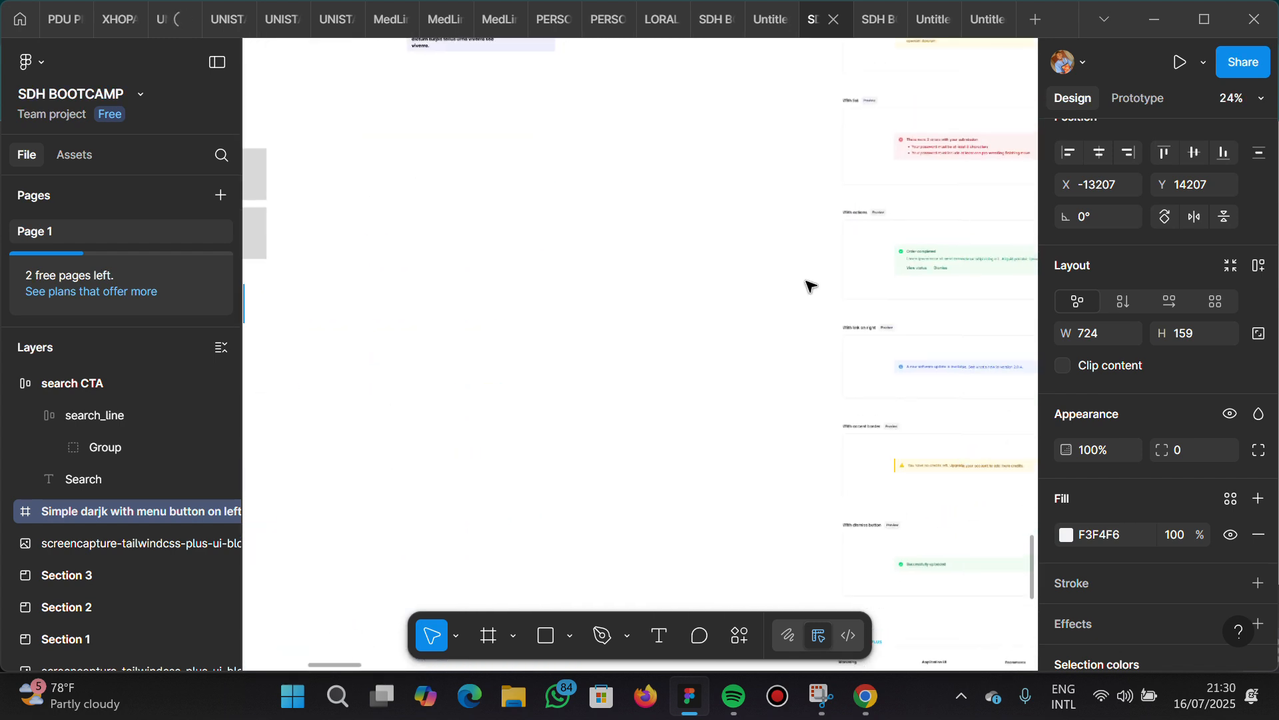
pyautogui.hscroll(6, 811, 286)
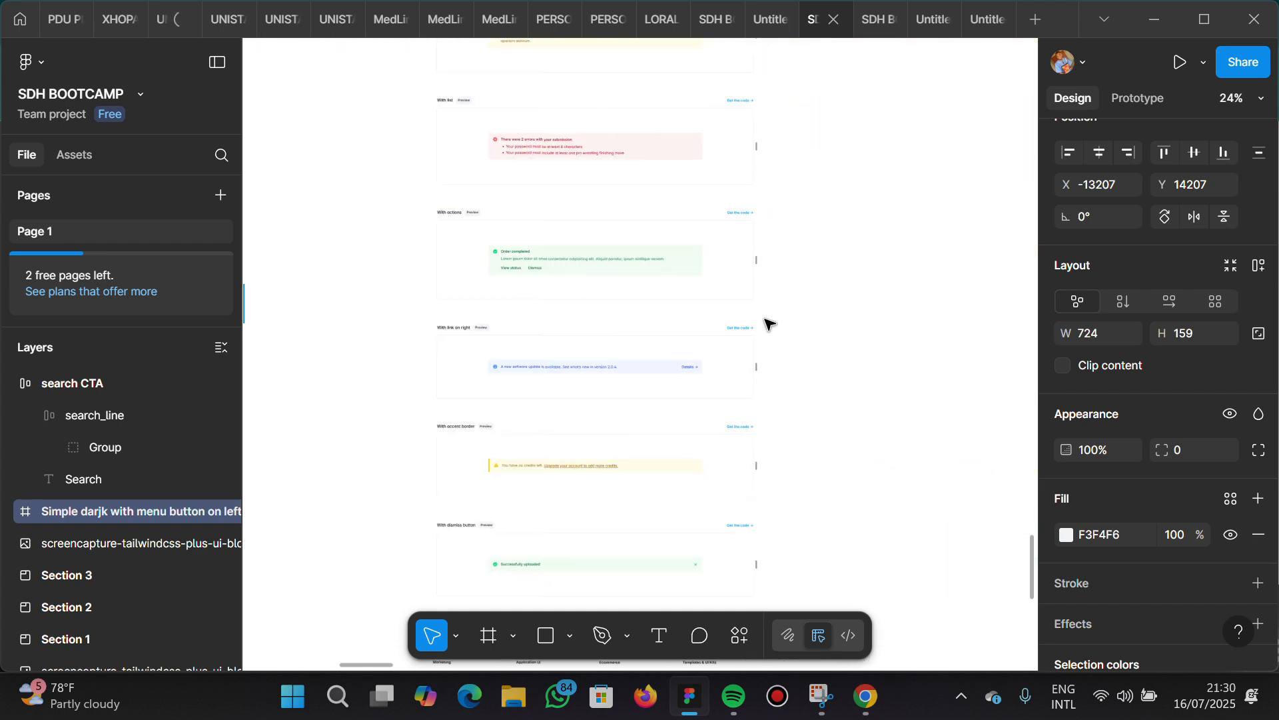
pyautogui.scroll(-8, 607, 402)
pyautogui.scroll(10, 606, 403)
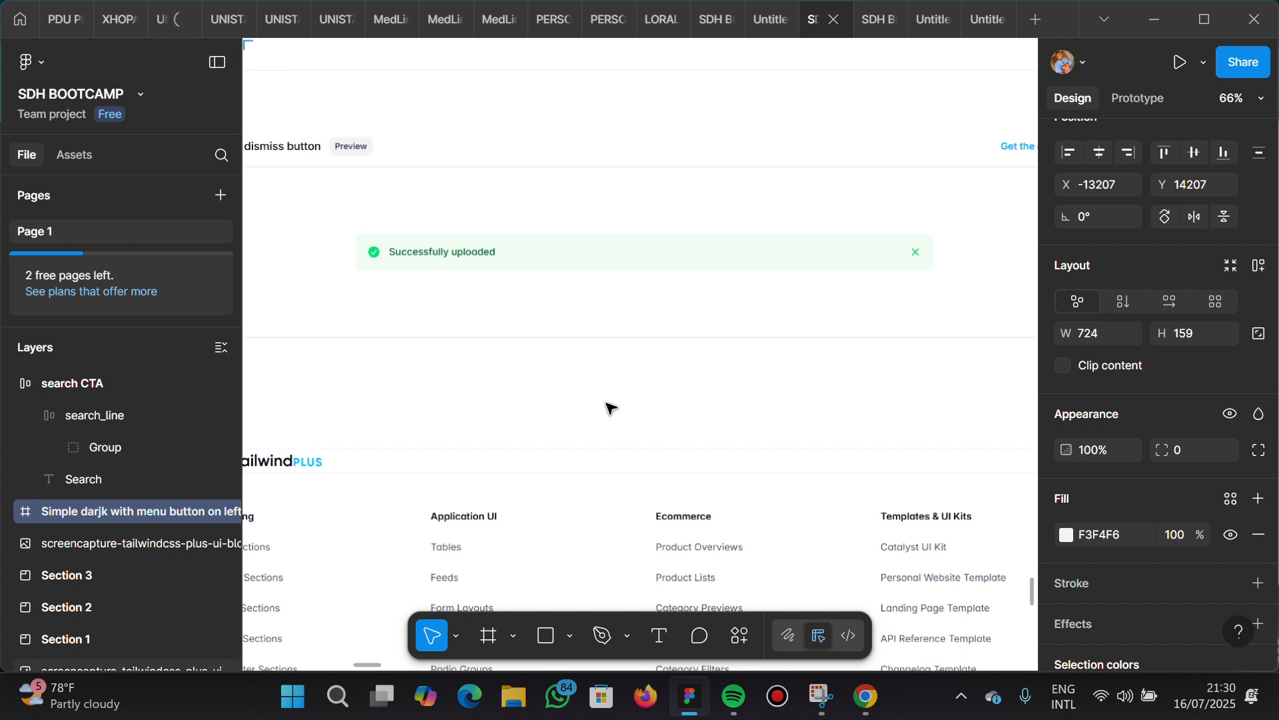
pyautogui.scroll(5, 608, 407)
pyautogui.scroll(-6, 607, 406)
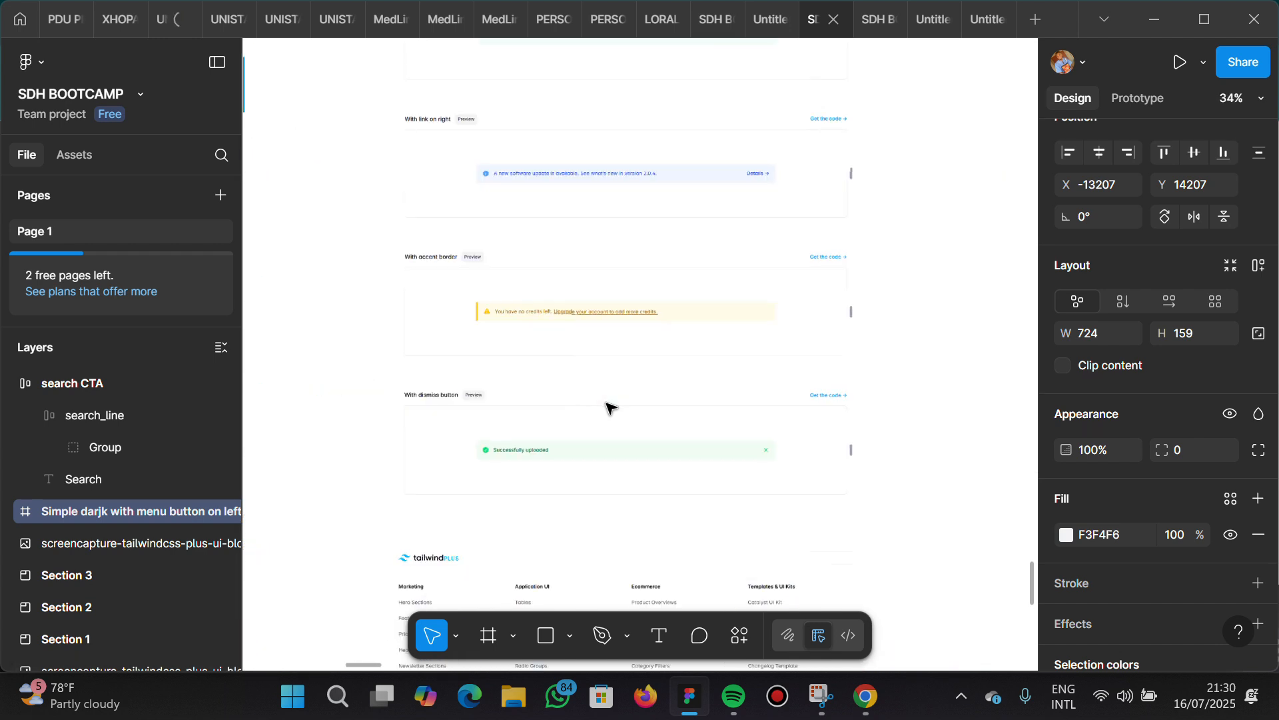
pyautogui.scroll(1, 609, 405)
pyautogui.scroll(3, 675, 254)
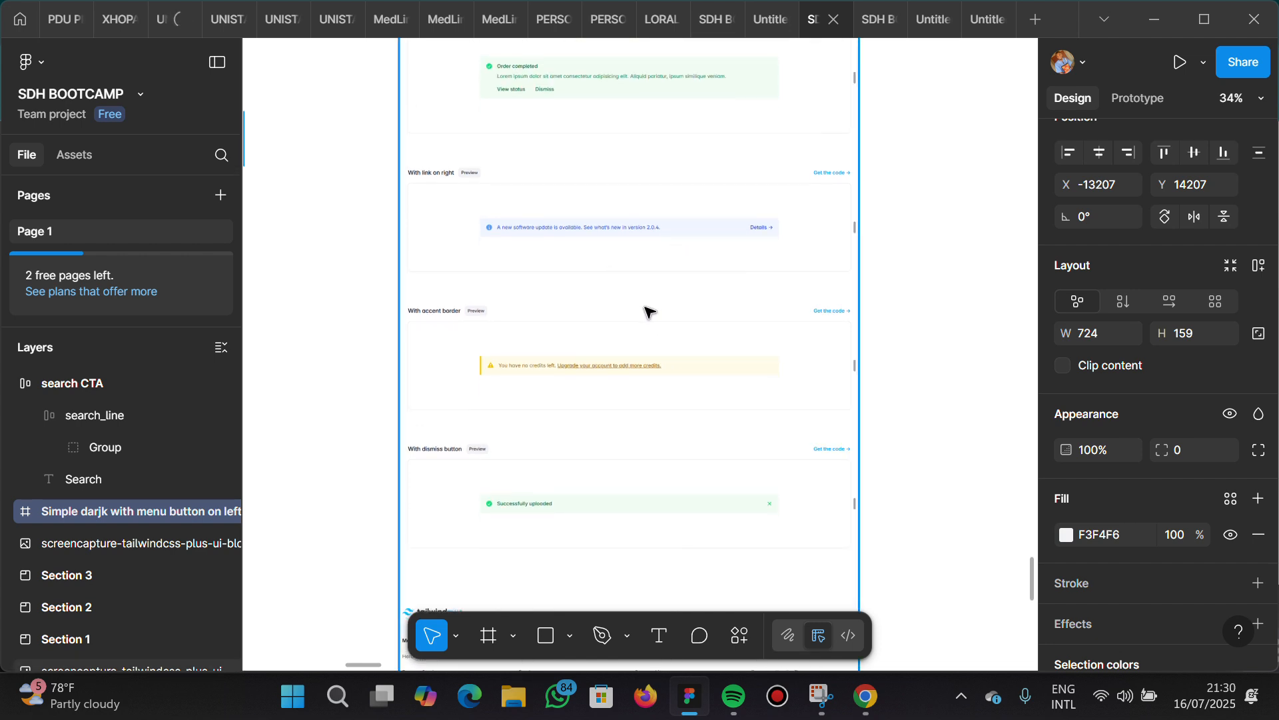
# Compare the recreated "Simple darjk with menu button on left" navbar with the dark variants in the navbar reference screenshot
pyautogui.hscroll(-10, 649, 312)
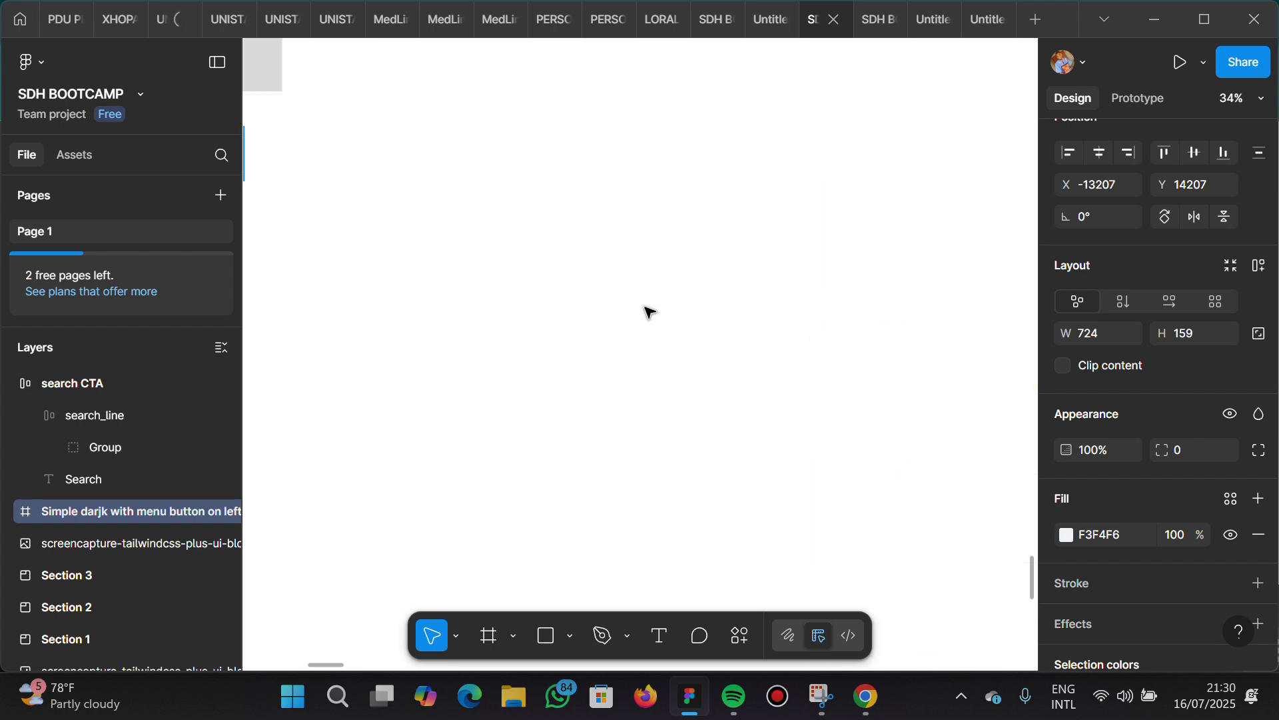
pyautogui.hscroll(-10, 649, 312)
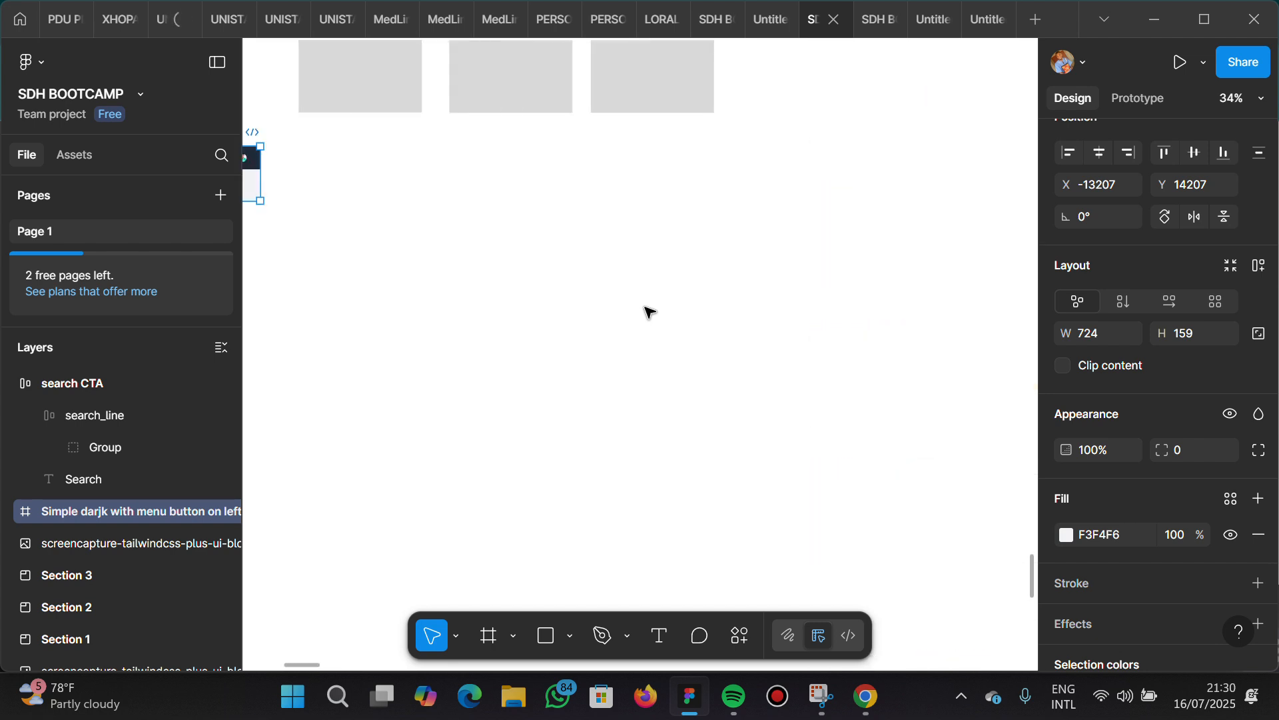
pyautogui.hscroll(-5, 650, 311)
pyautogui.hscroll(-5, 646, 311)
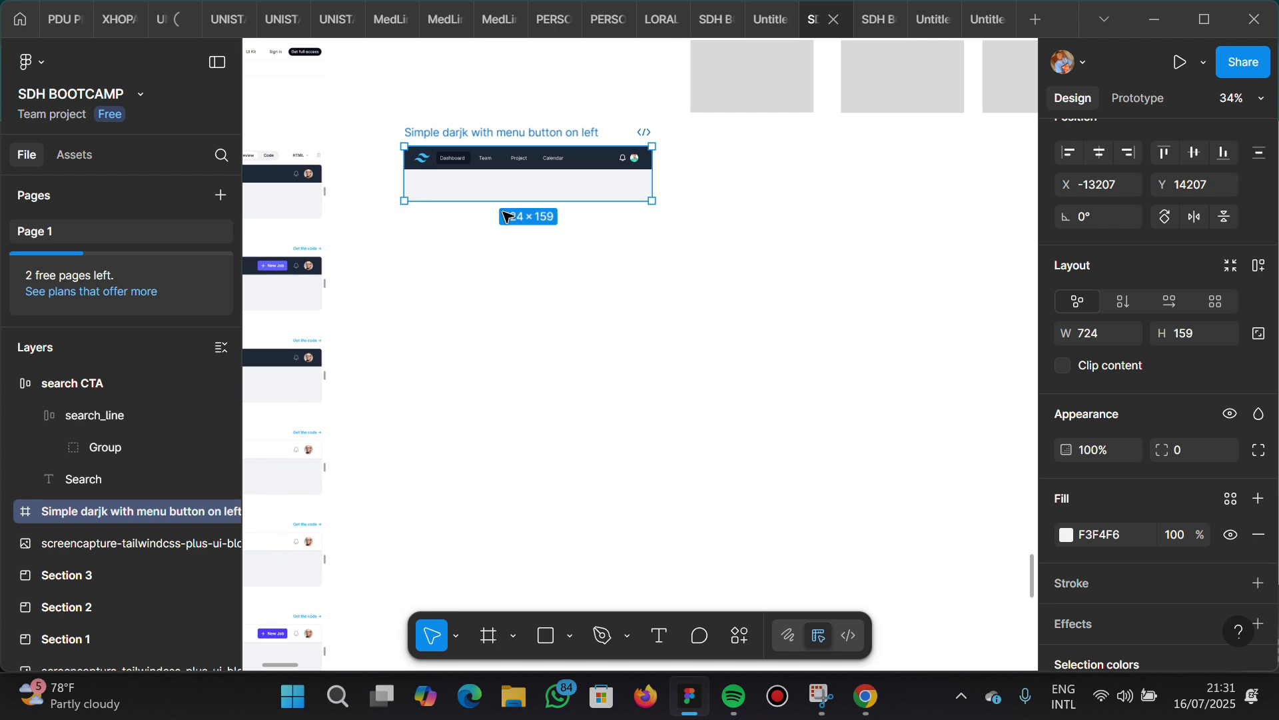
pyautogui.keyDown('ctrl'); pyautogui.scroll(5, 608, 197); pyautogui.keyUp('ctrl')
pyautogui.keyDown('ctrl'); pyautogui.scroll(2, 608, 197); pyautogui.keyUp('ctrl')
pyautogui.scroll(2, 608, 197)
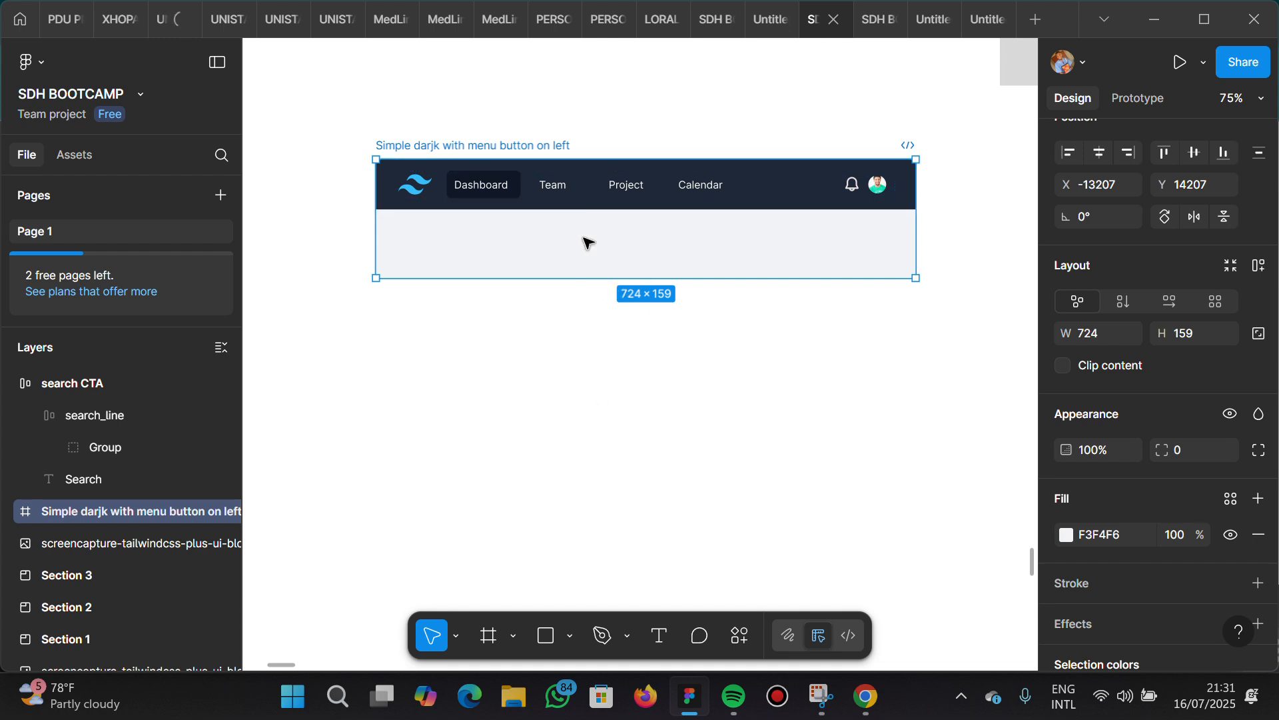
pyautogui.scroll(-3, 614, 326)
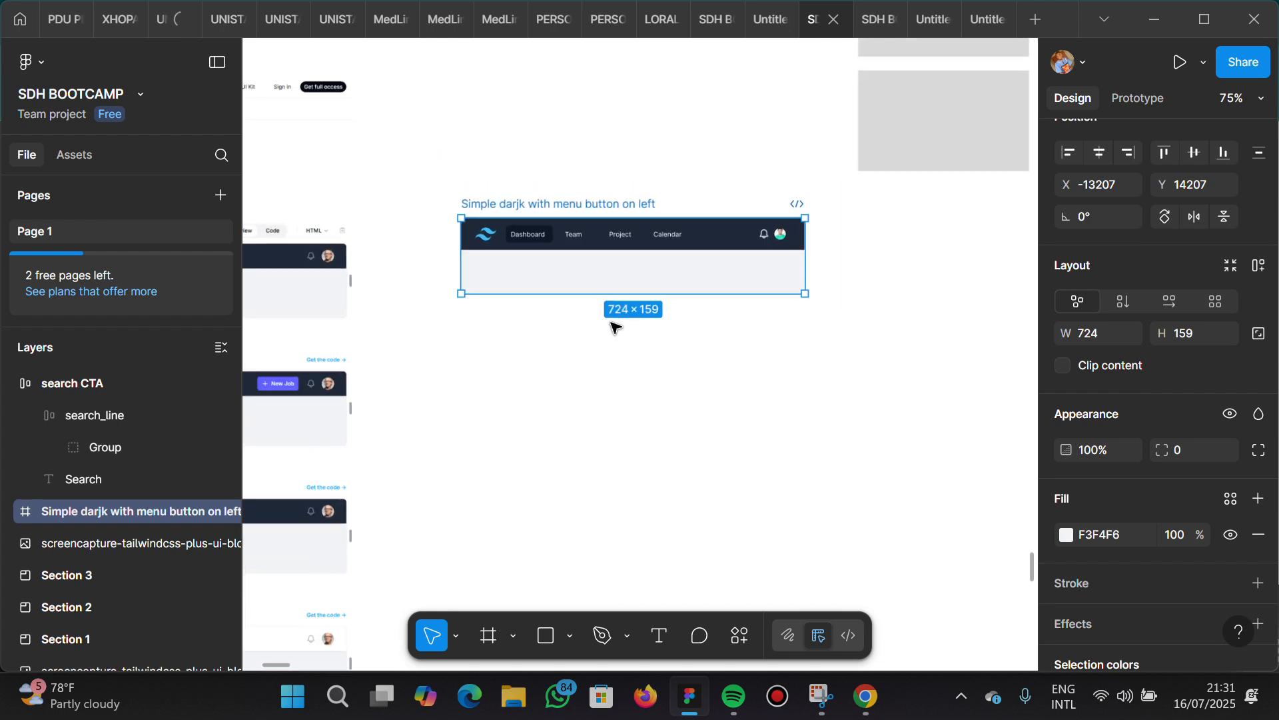
pyautogui.hscroll(-7, 490, 325)
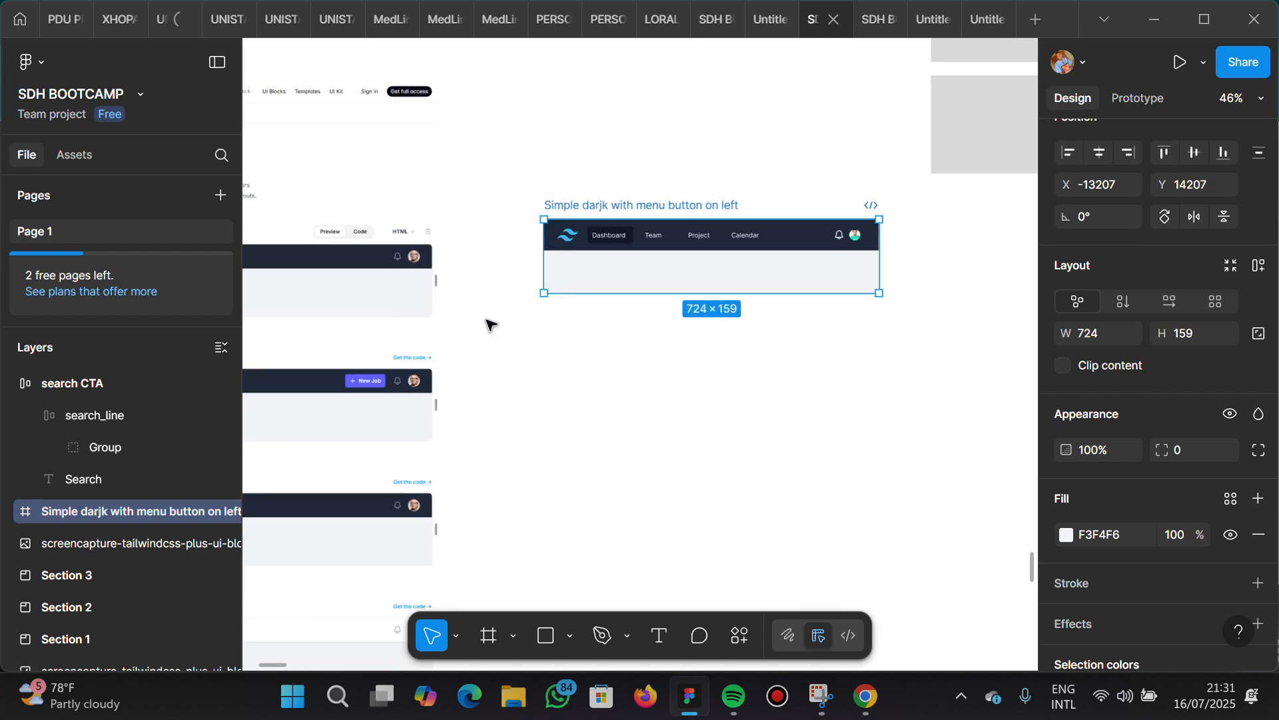
pyautogui.scroll(-1, 490, 330)
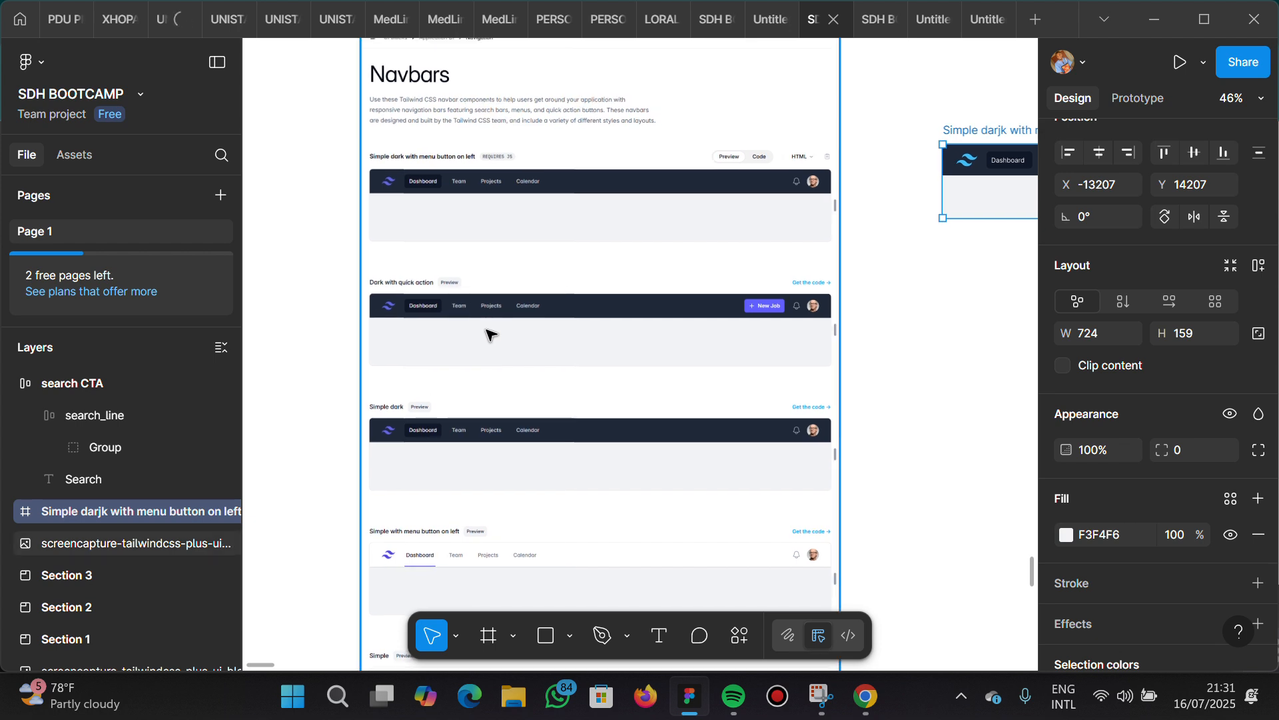
pyautogui.scroll(1, 490, 333)
pyautogui.hscroll(6, 491, 333)
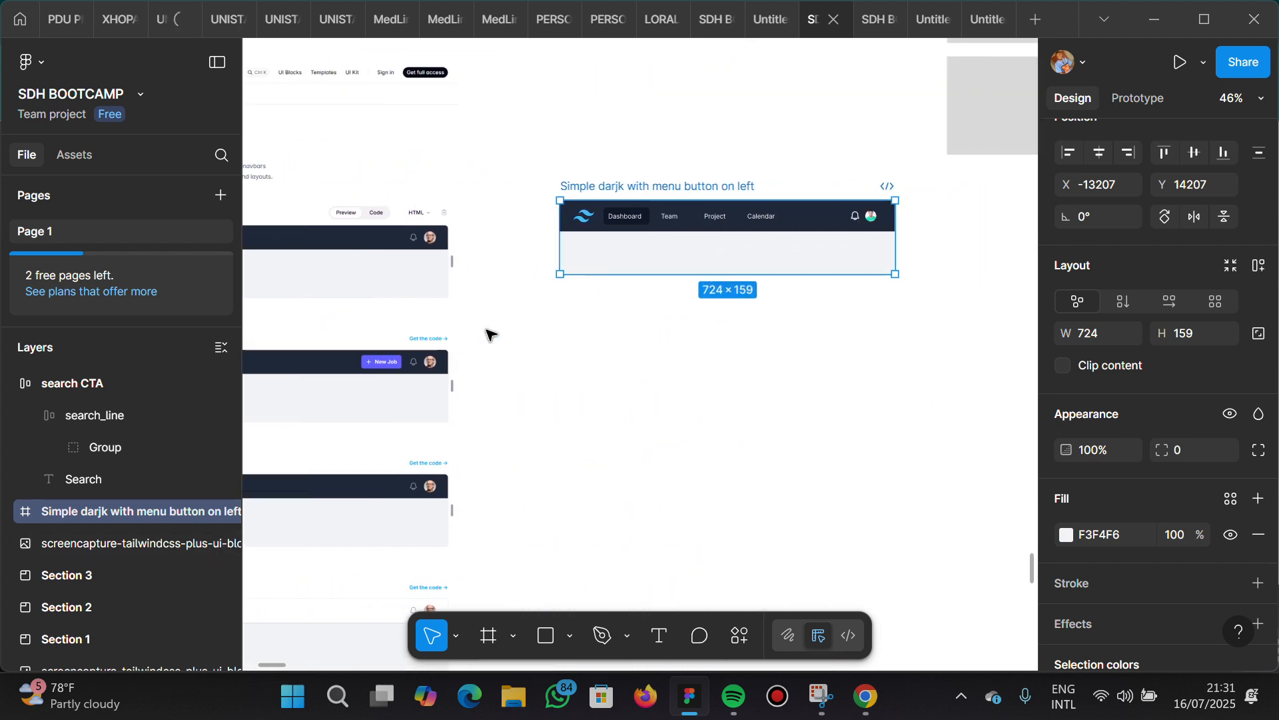
pyautogui.scroll(3, 707, 250)
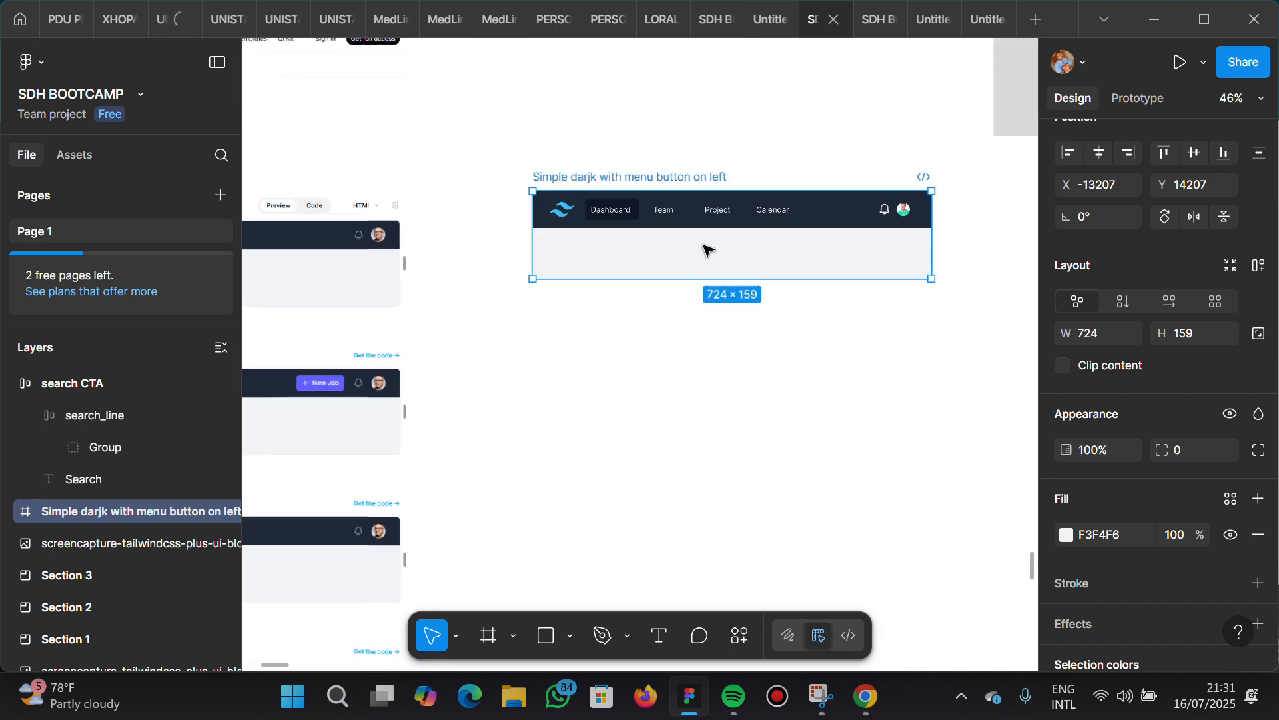
pyautogui.scroll(2, 706, 249)
pyautogui.hscroll(2, 707, 250)
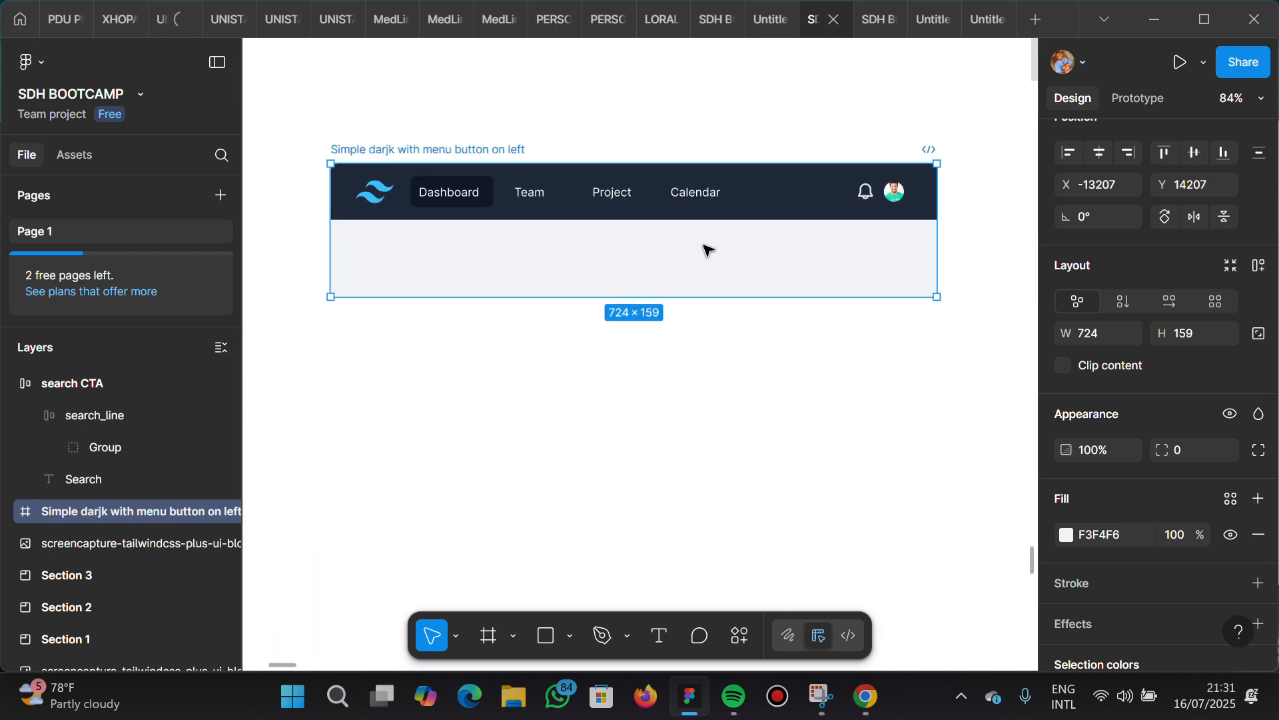
pyautogui.scroll(2, 706, 250)
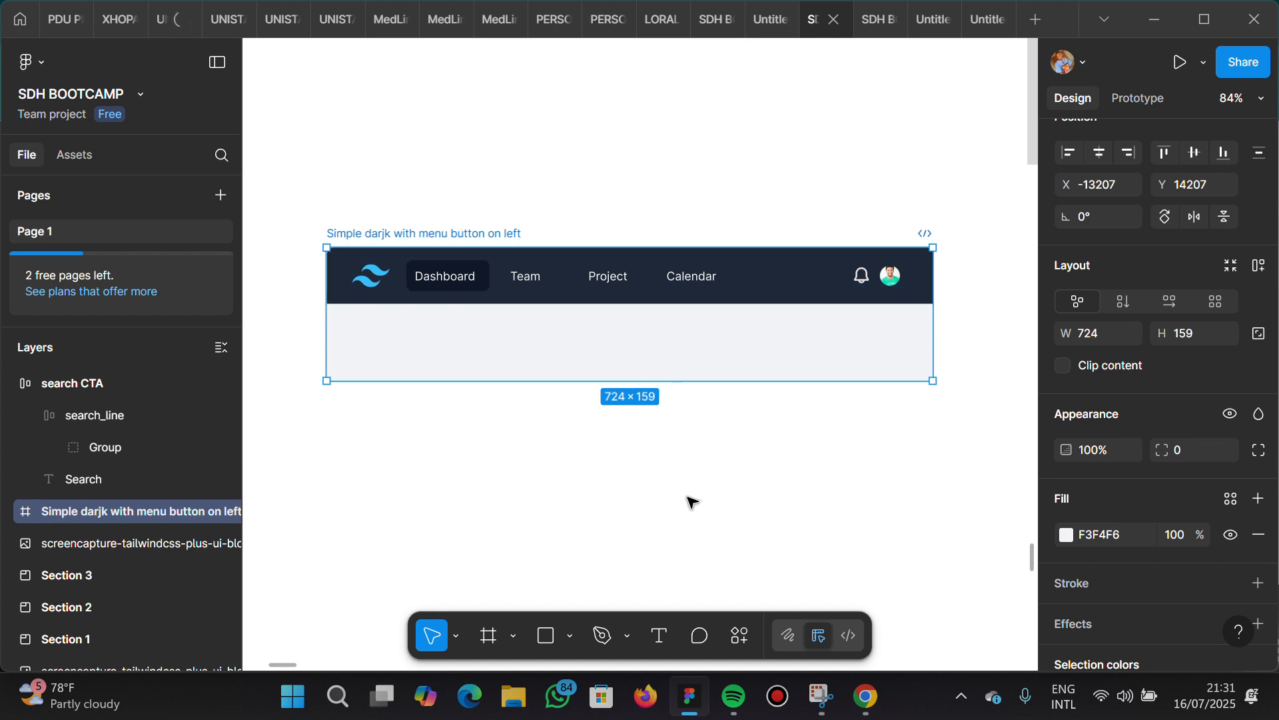
# Switch to the Google Meet call to check the participants, and return to the Figma file
pyautogui.moveTo(864, 712)
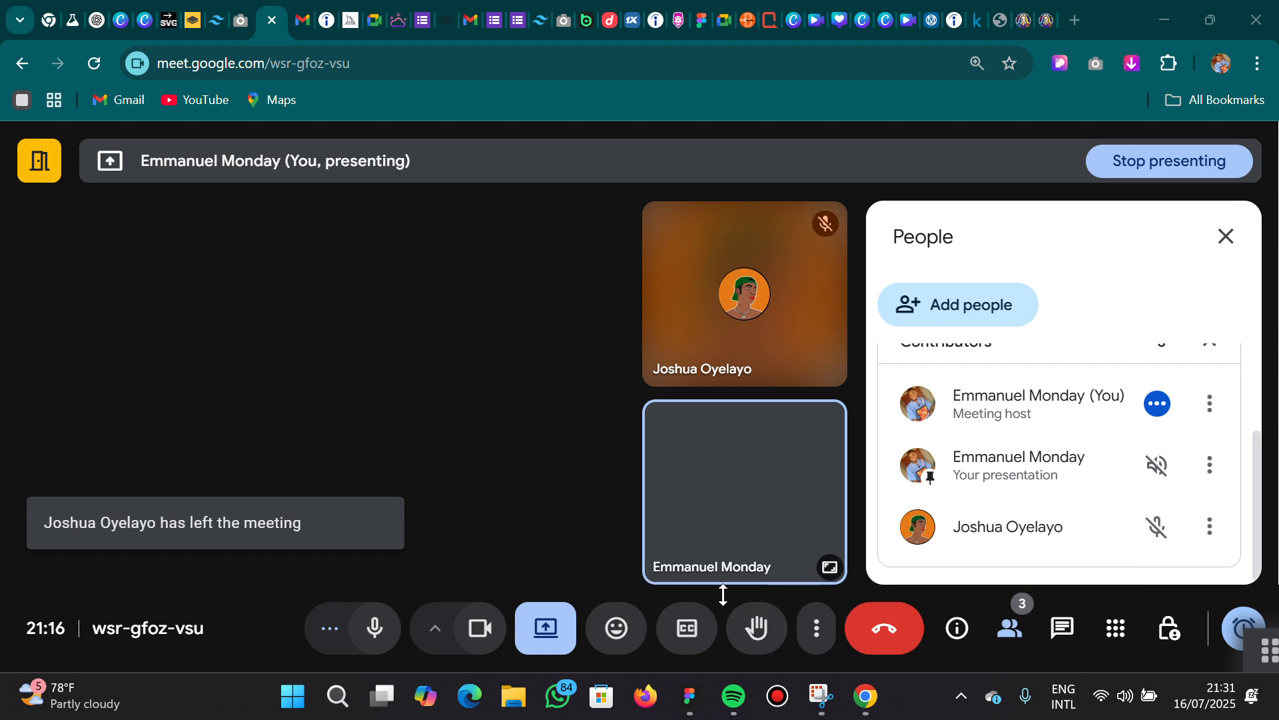
pyautogui.click(722, 594)
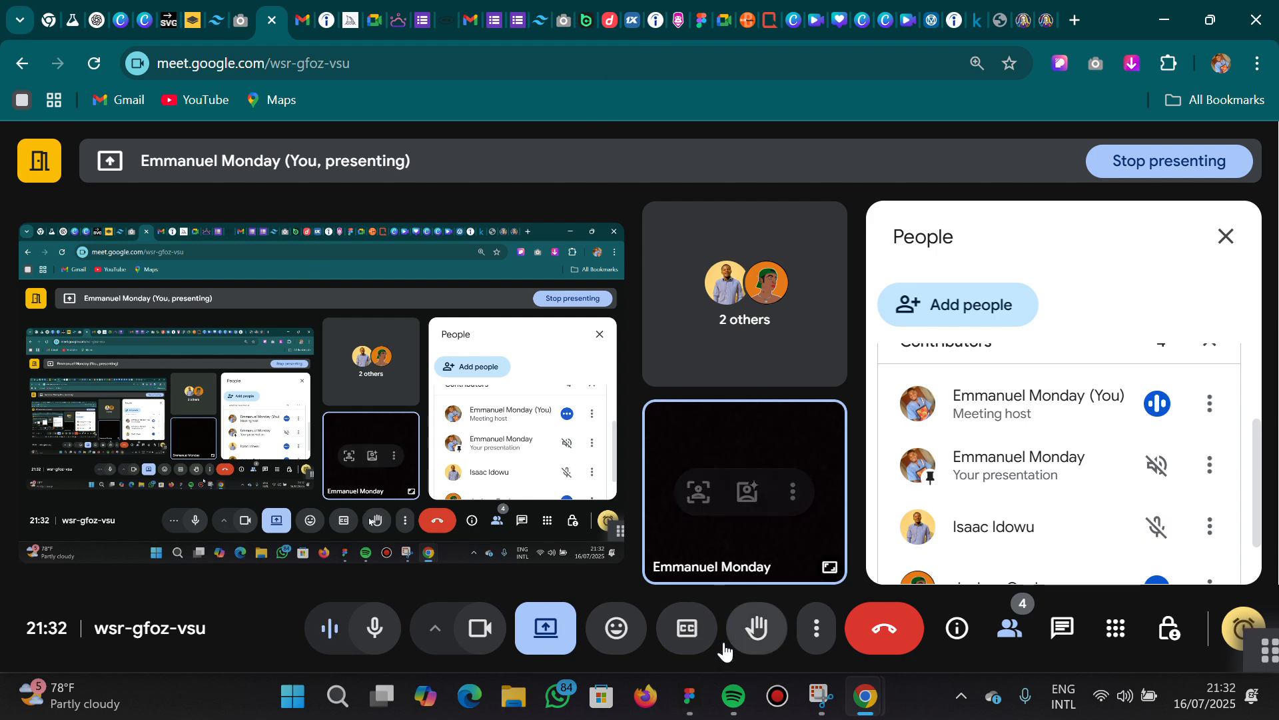
pyautogui.click(690, 713)
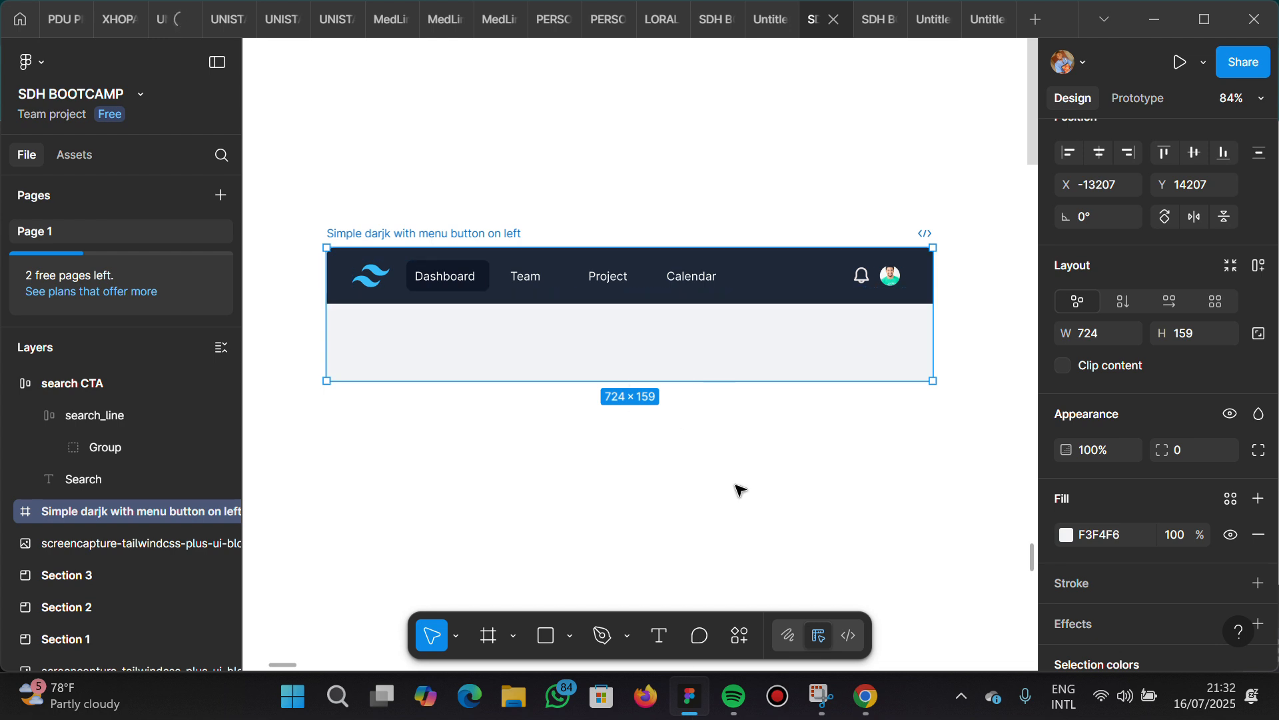
# Examine the New Job button in the "Dark with quick action" reference navbar, including its plus icon and label
pyautogui.scroll(-5, 740, 490)
pyautogui.scroll(-2, 574, 446)
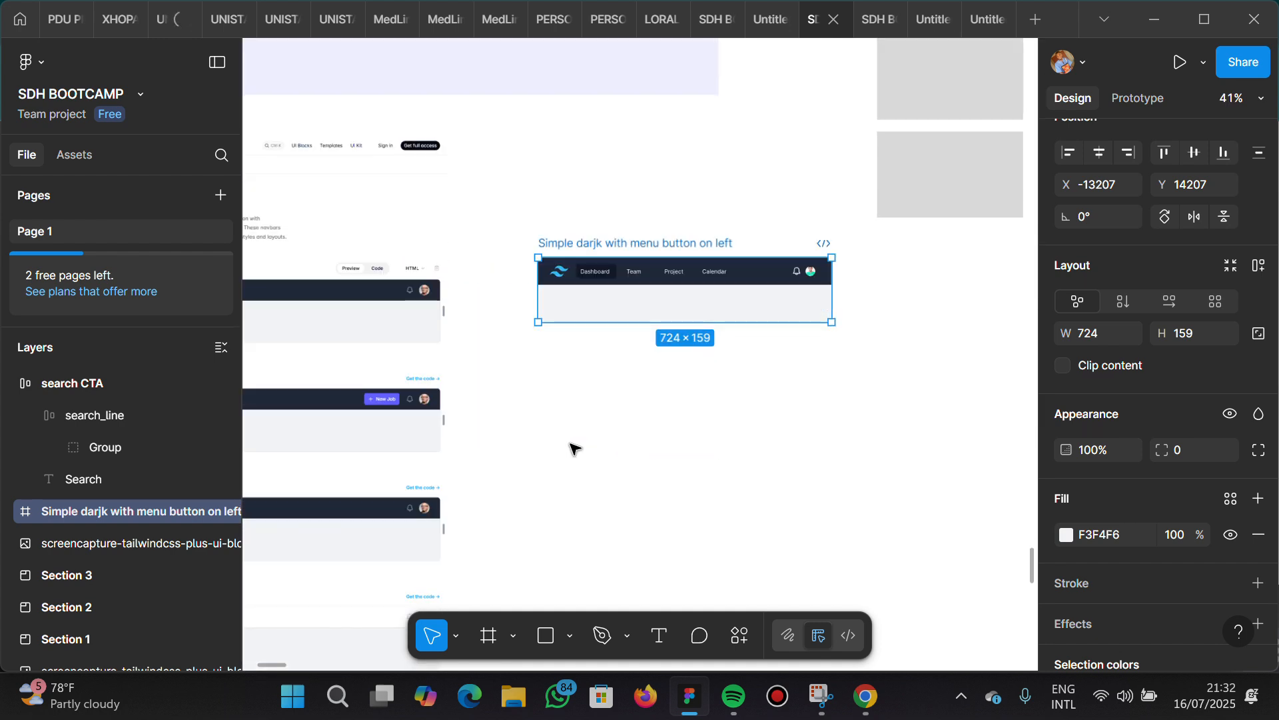
pyautogui.hscroll(-1, 574, 447)
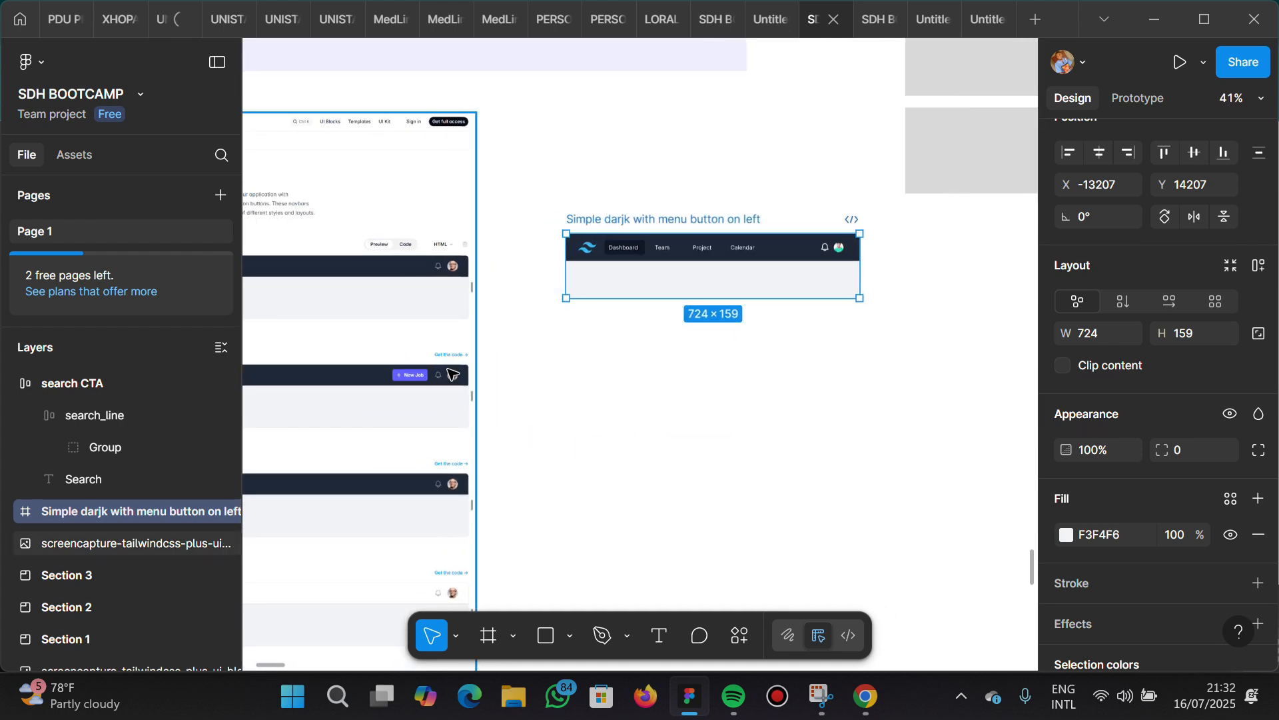
pyautogui.scroll(3, 450, 375)
pyautogui.scroll(5, 450, 376)
pyautogui.hscroll(-3, 450, 375)
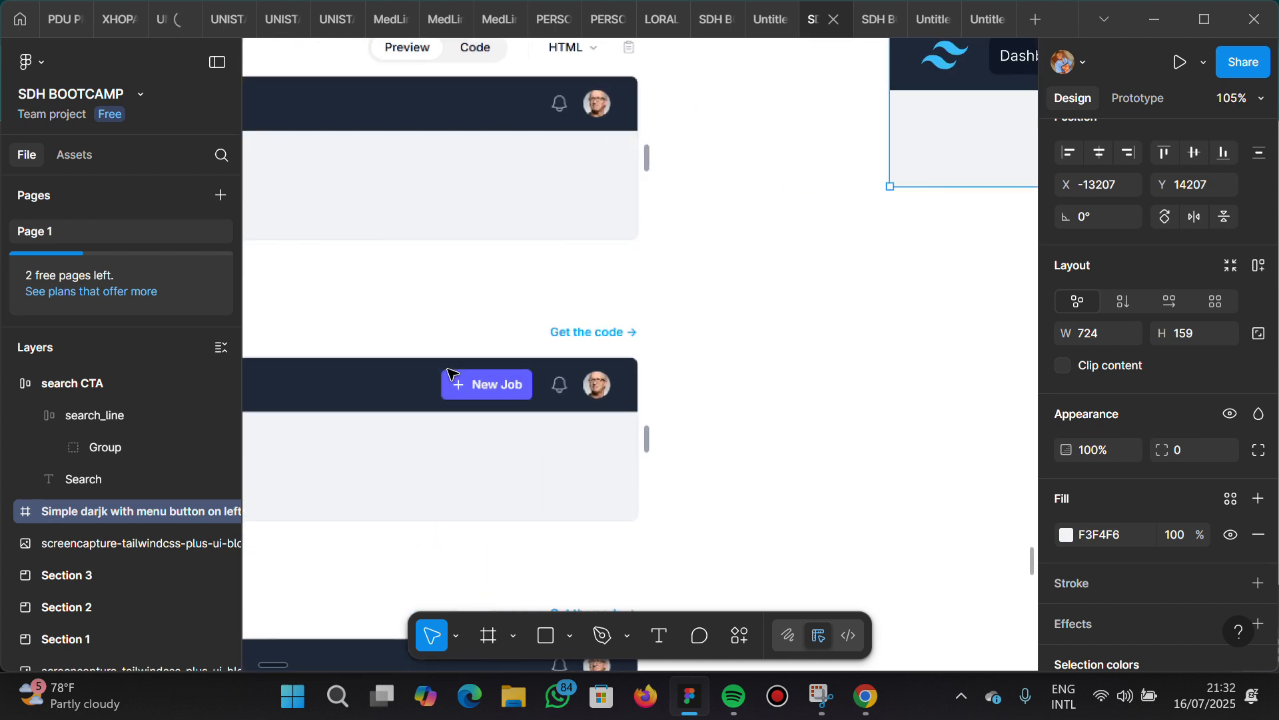
pyautogui.scroll(1, 451, 373)
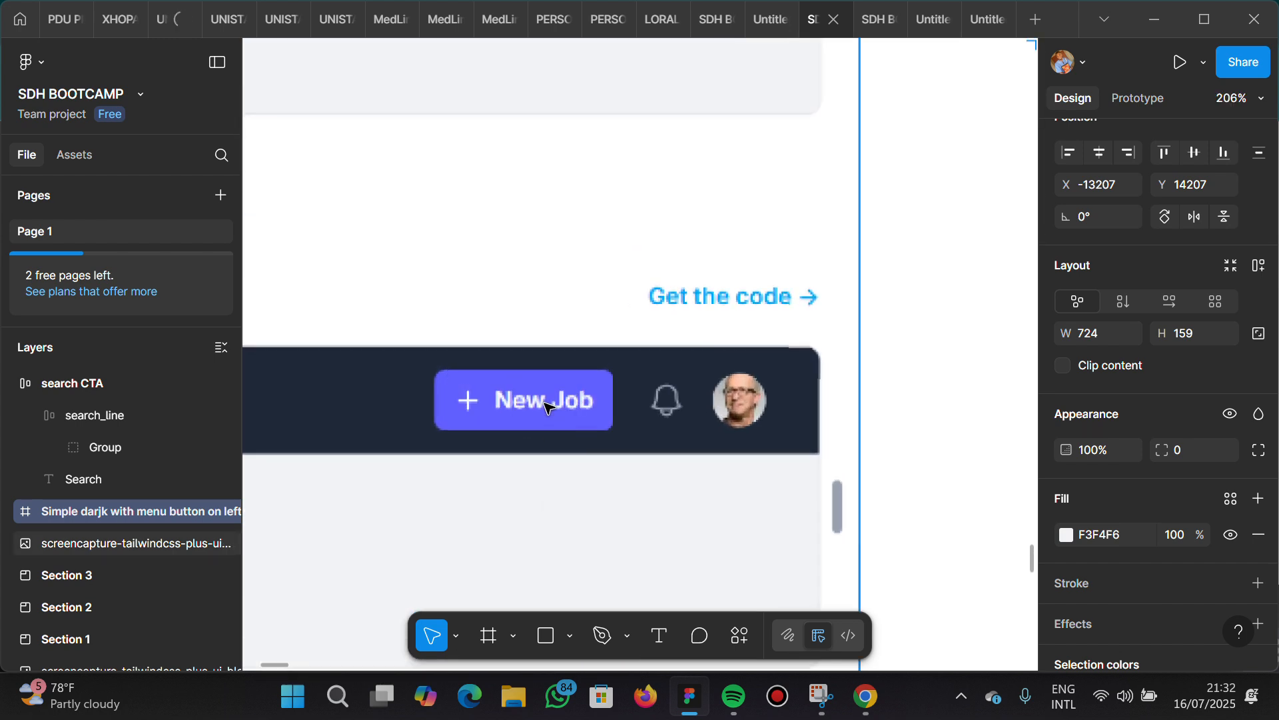
# Examine the New Job button, bell icon and avatar in the dark reference navbars and compare them with the neighbouring variants
pyautogui.scroll(-1, 545, 406)
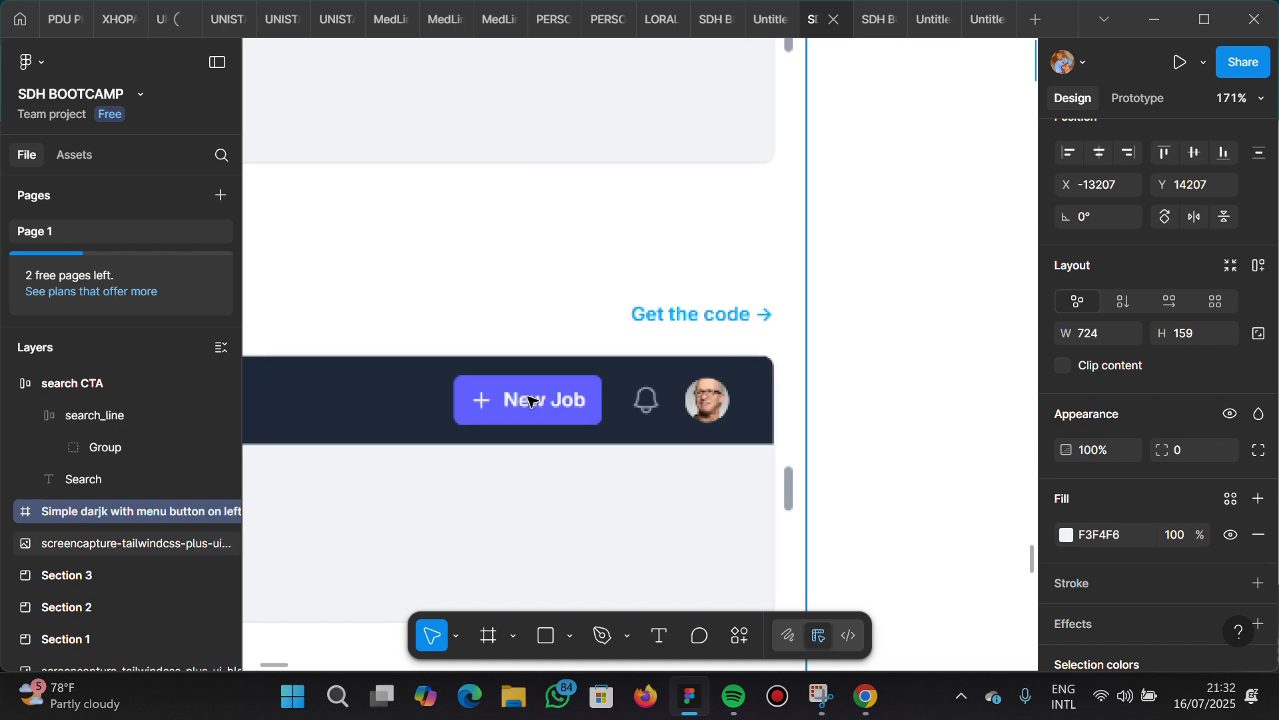
pyautogui.hscroll(4, 531, 400)
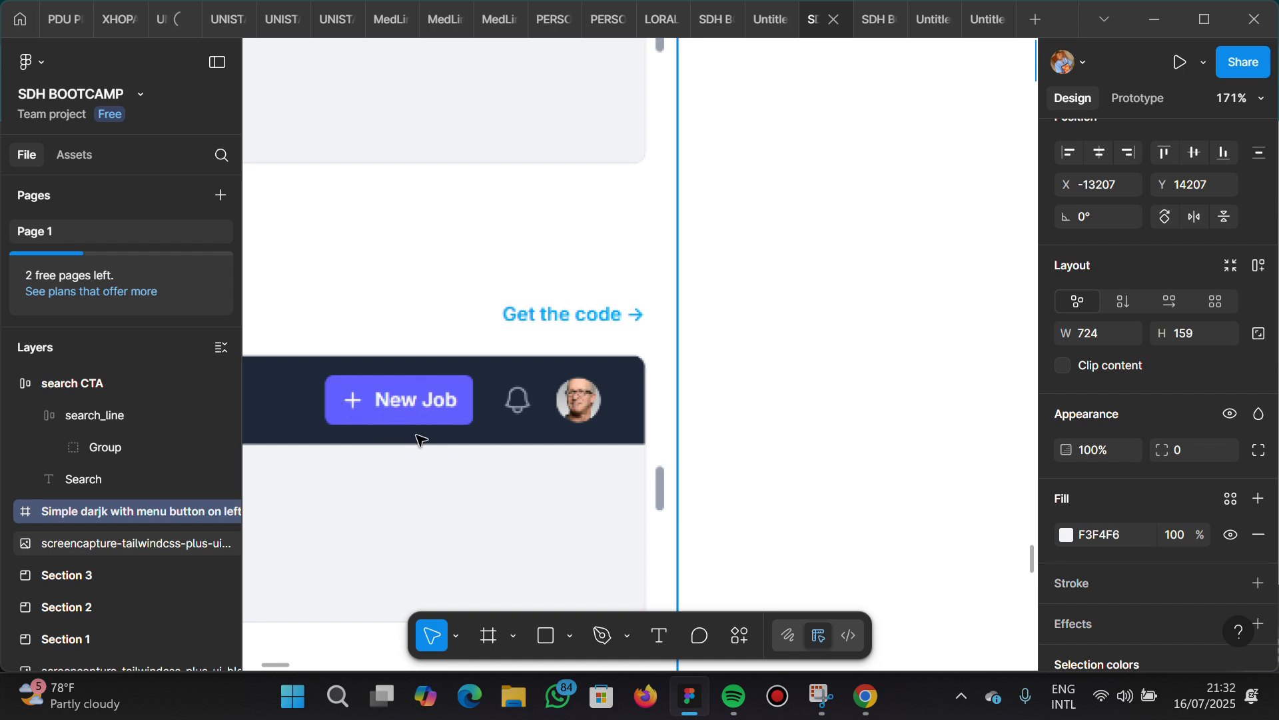
pyautogui.scroll(-3, 420, 437)
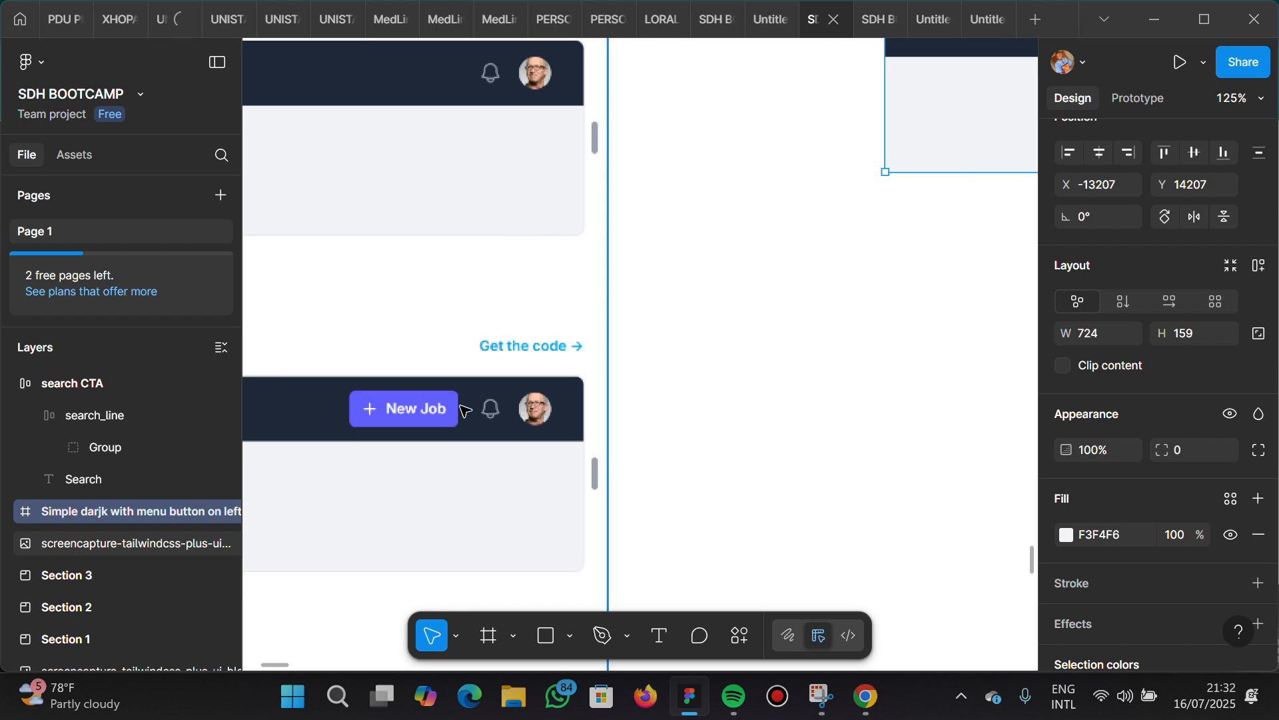
pyautogui.hscroll(-3, 546, 410)
pyautogui.scroll(5, 601, 402)
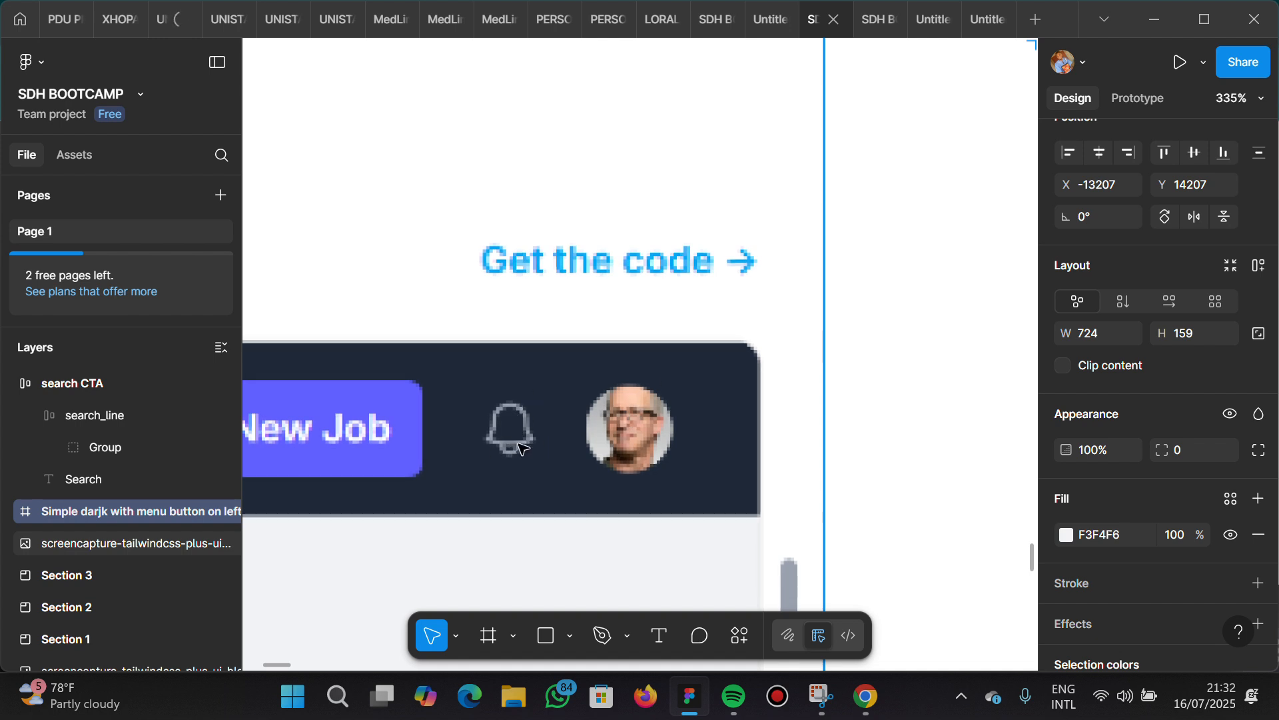
pyautogui.scroll(-8, 522, 421)
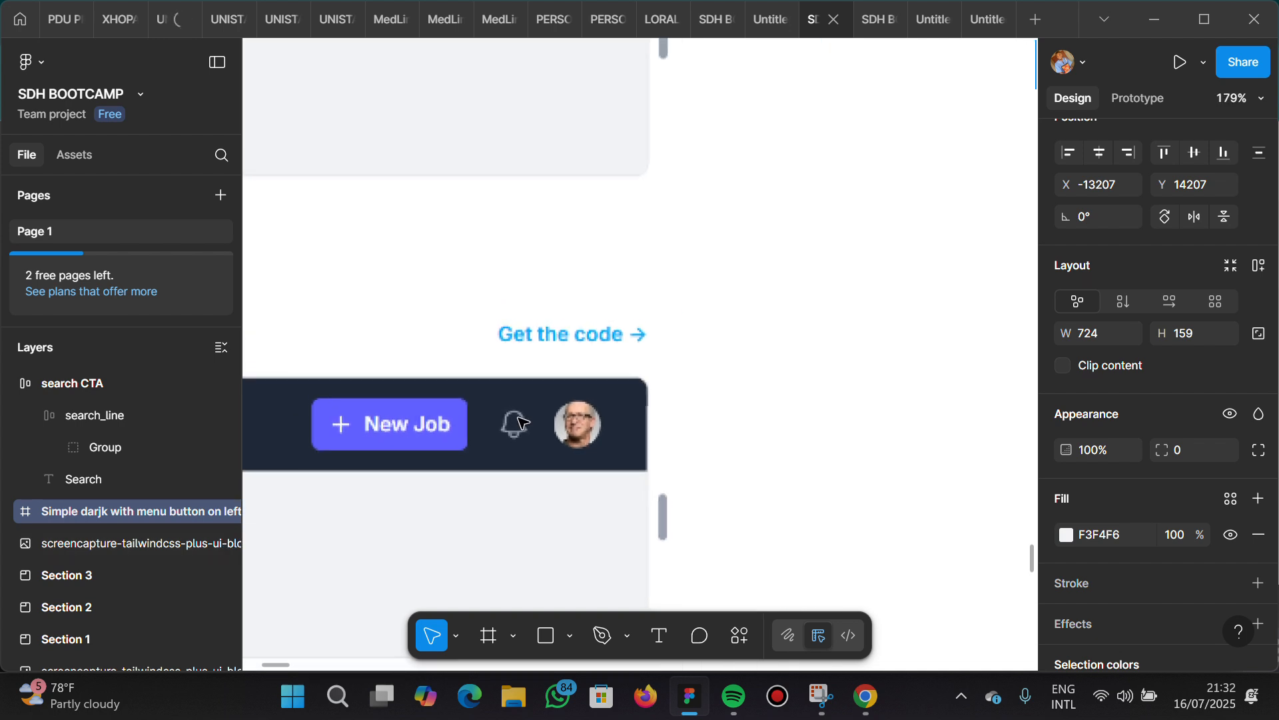
pyautogui.scroll(-5, 522, 421)
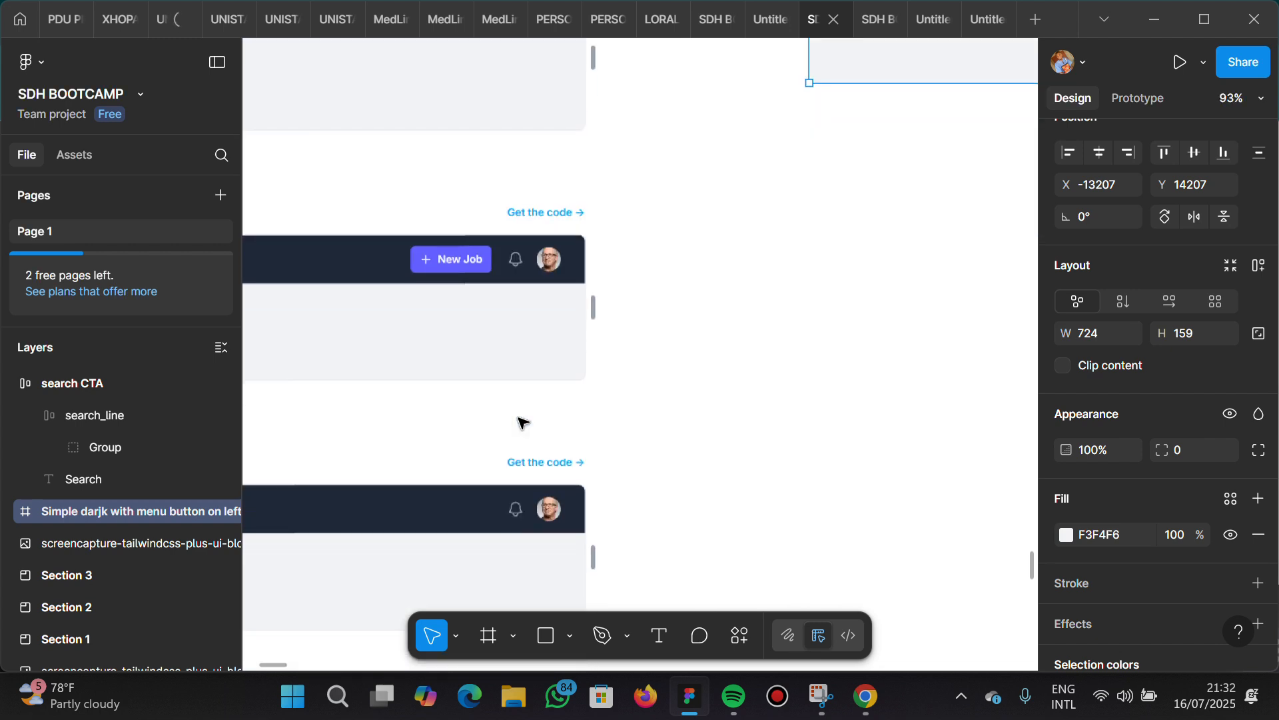
pyautogui.hscroll(-3, 522, 423)
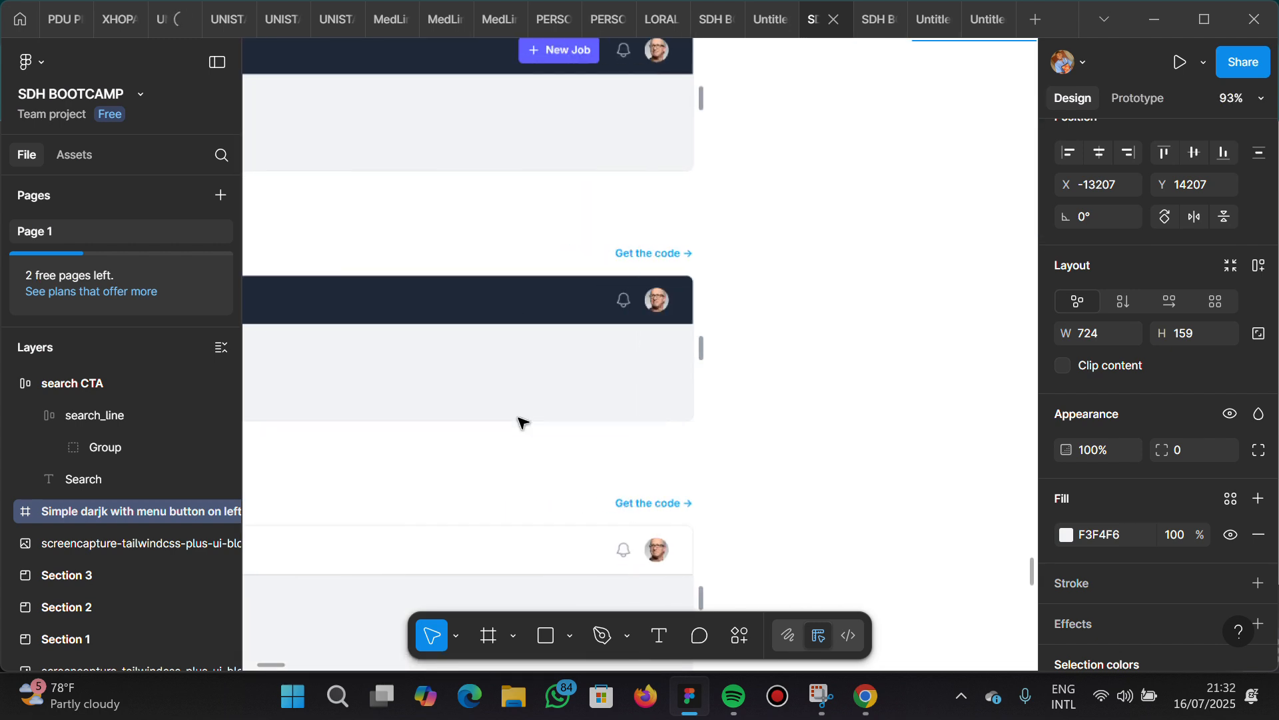
pyautogui.scroll(-2, 522, 422)
pyautogui.scroll(-3, 522, 421)
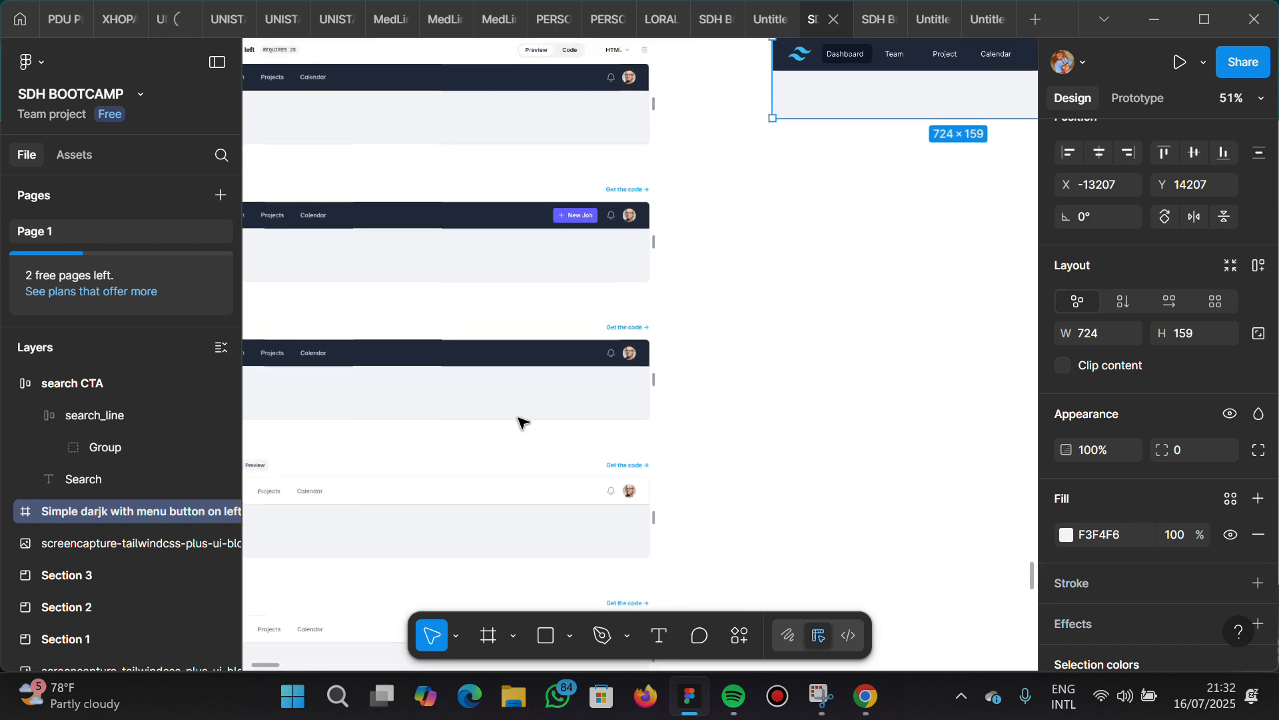
pyautogui.hscroll(1, 522, 421)
pyautogui.hscroll(2, 522, 423)
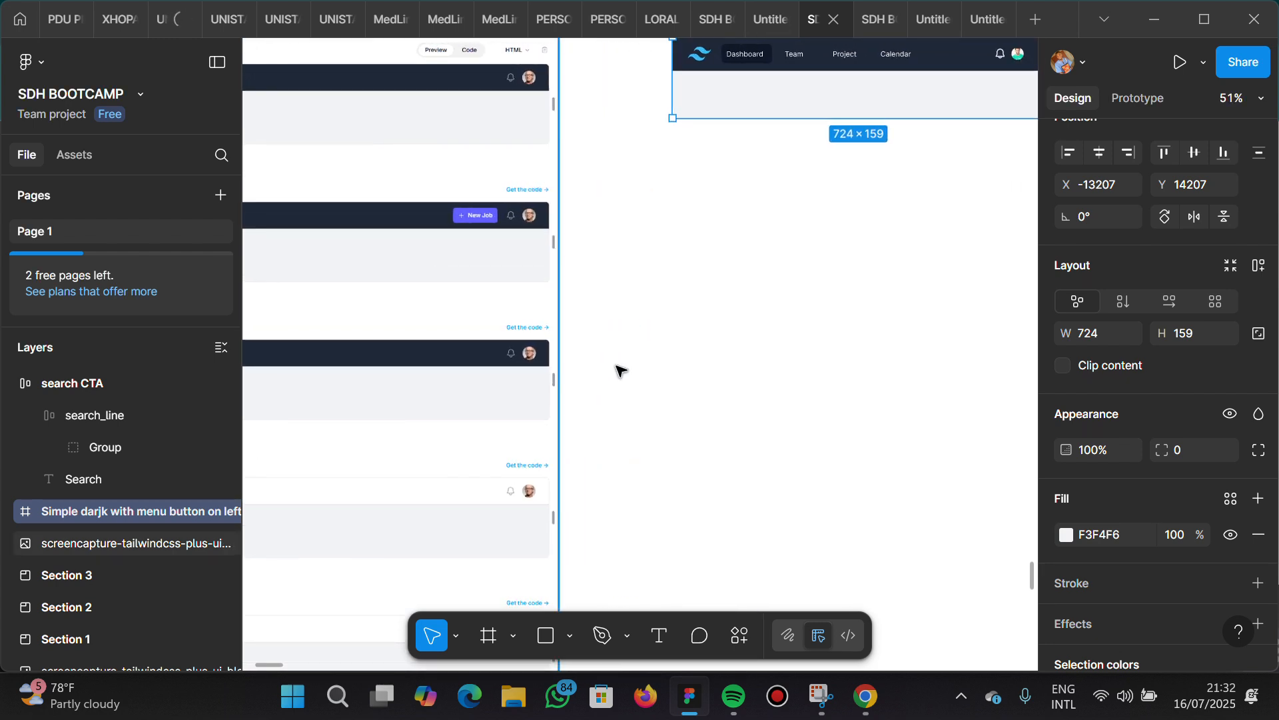
# Place a copy of the Nav Link group from the recreated navbar on the empty canvas below it
pyautogui.hscroll(6, 637, 366)
pyautogui.scroll(4, 637, 366)
pyautogui.hscroll(-1, 637, 366)
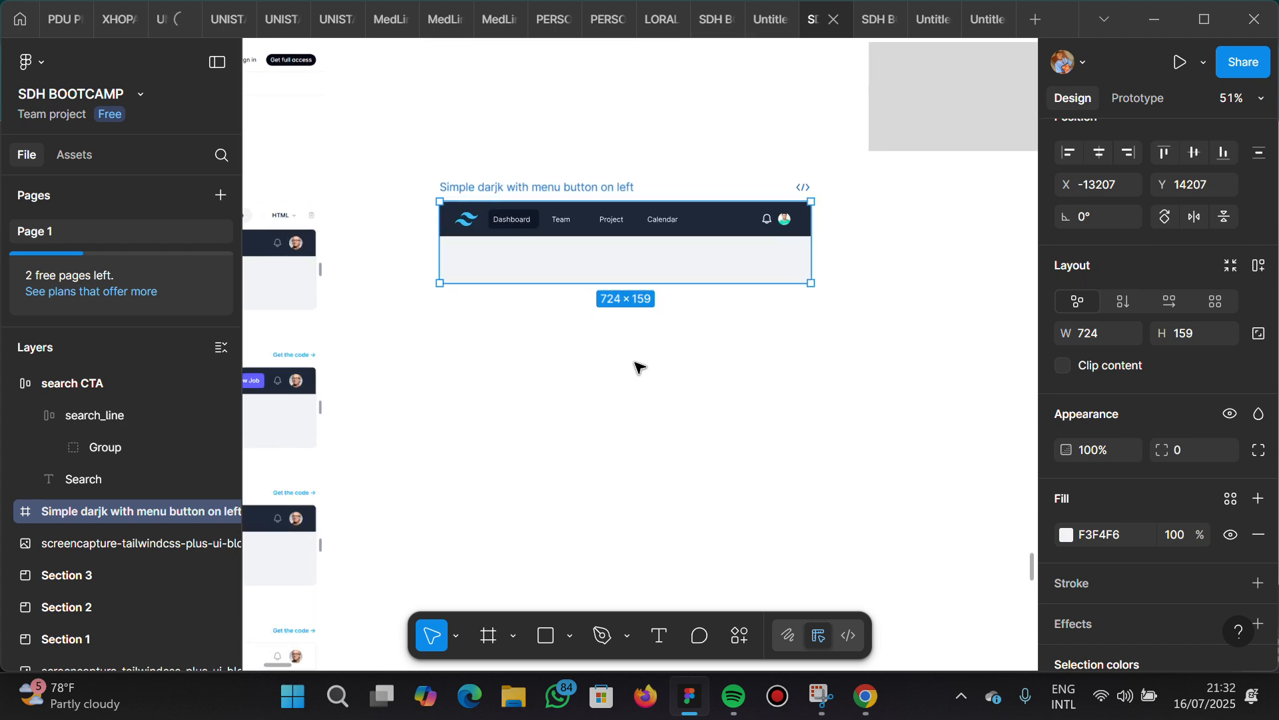
pyautogui.scroll(4, 620, 228)
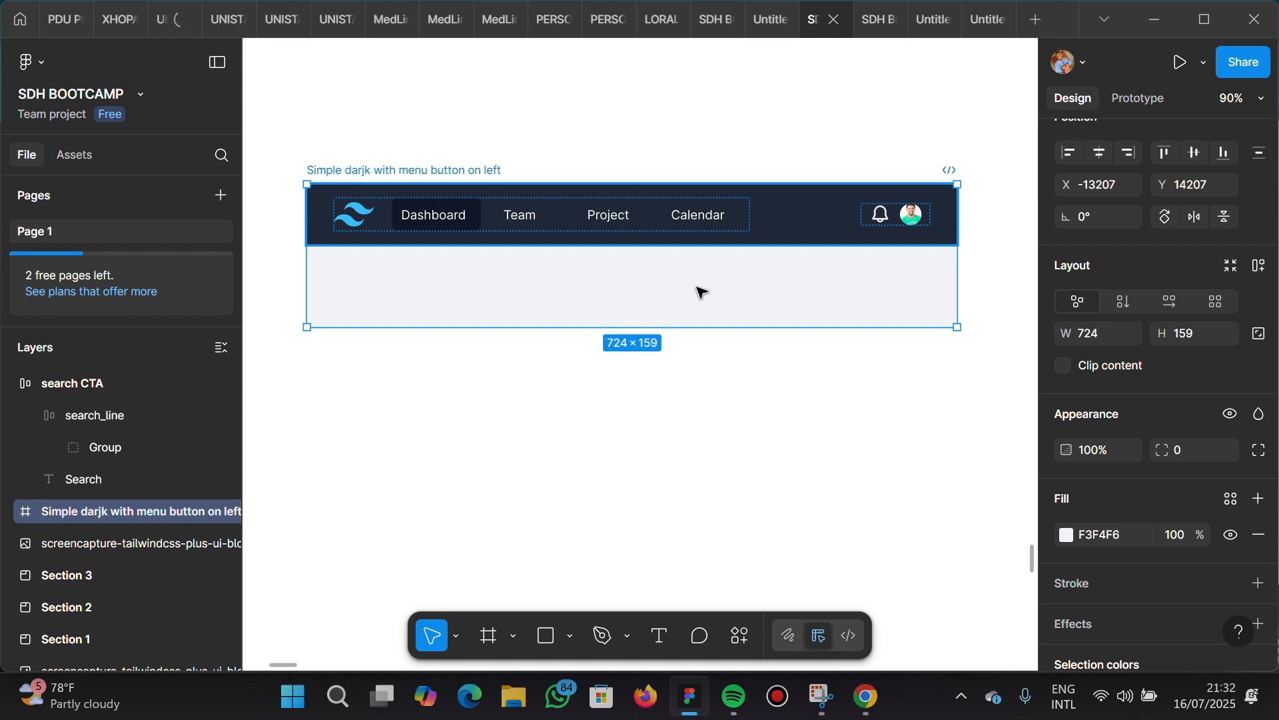
pyautogui.click(568, 222)
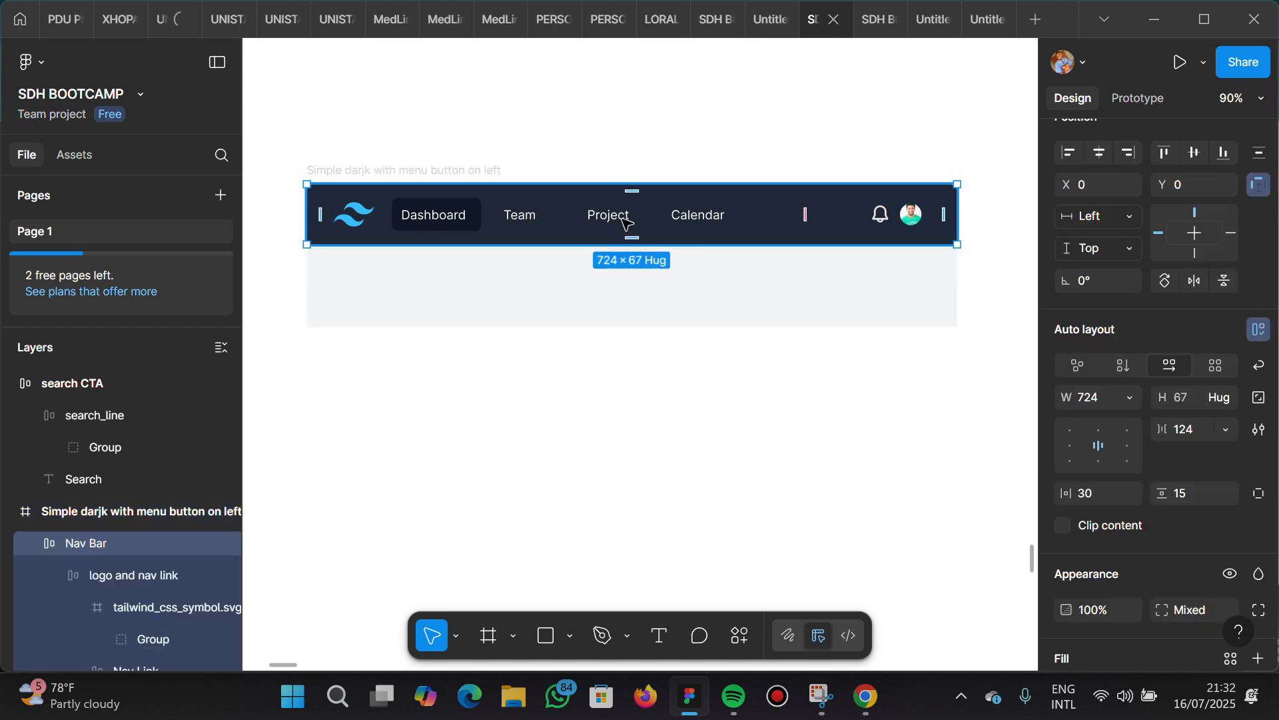
pyautogui.doubleClick(577, 222)
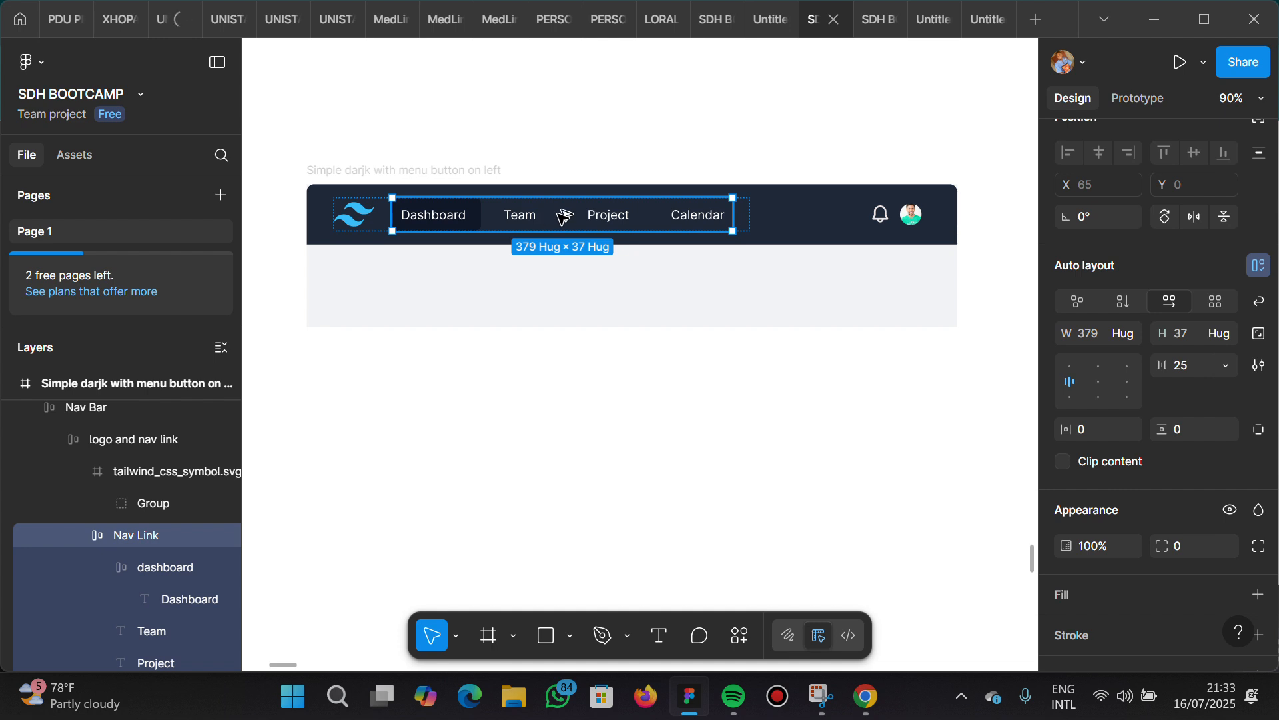
pyautogui.keyDown('alt'); pyautogui.moveTo(555, 215); pyautogui.dragTo(571, 430); pyautogui.keyUp('alt')
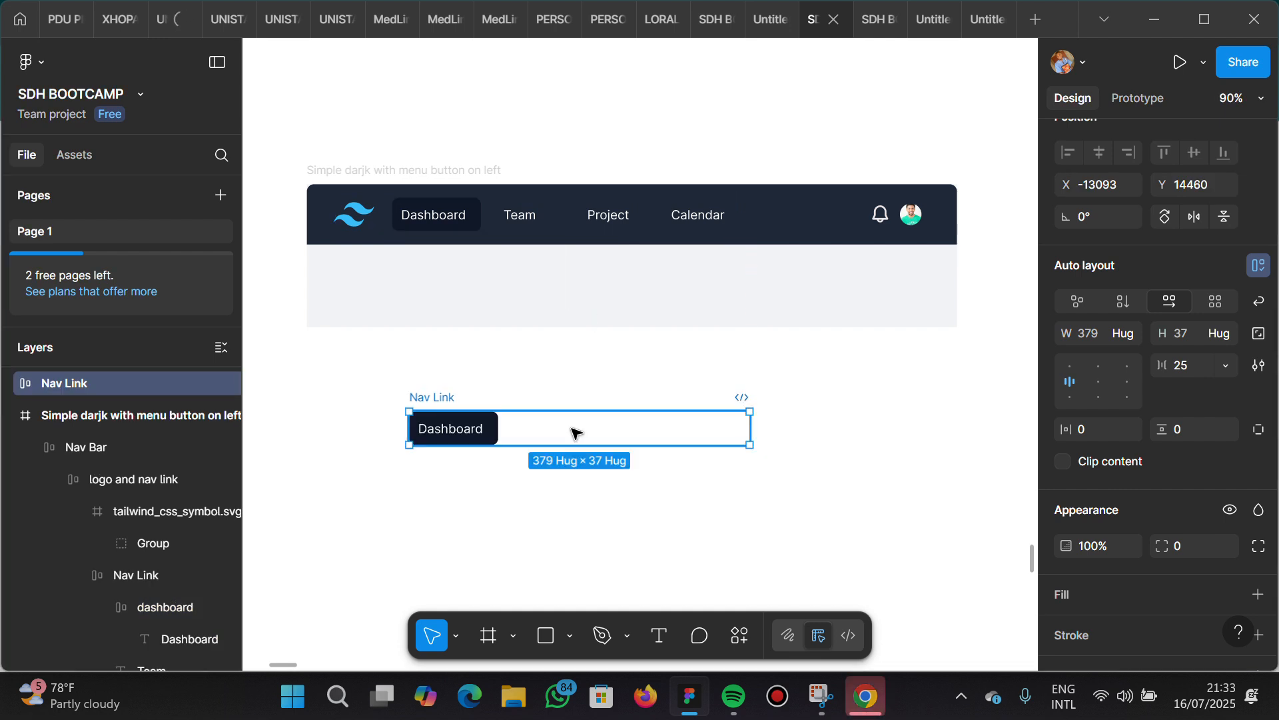
# Give the copied Nav Link group a black 000000 fill
pyautogui.scroll(3, 572, 432)
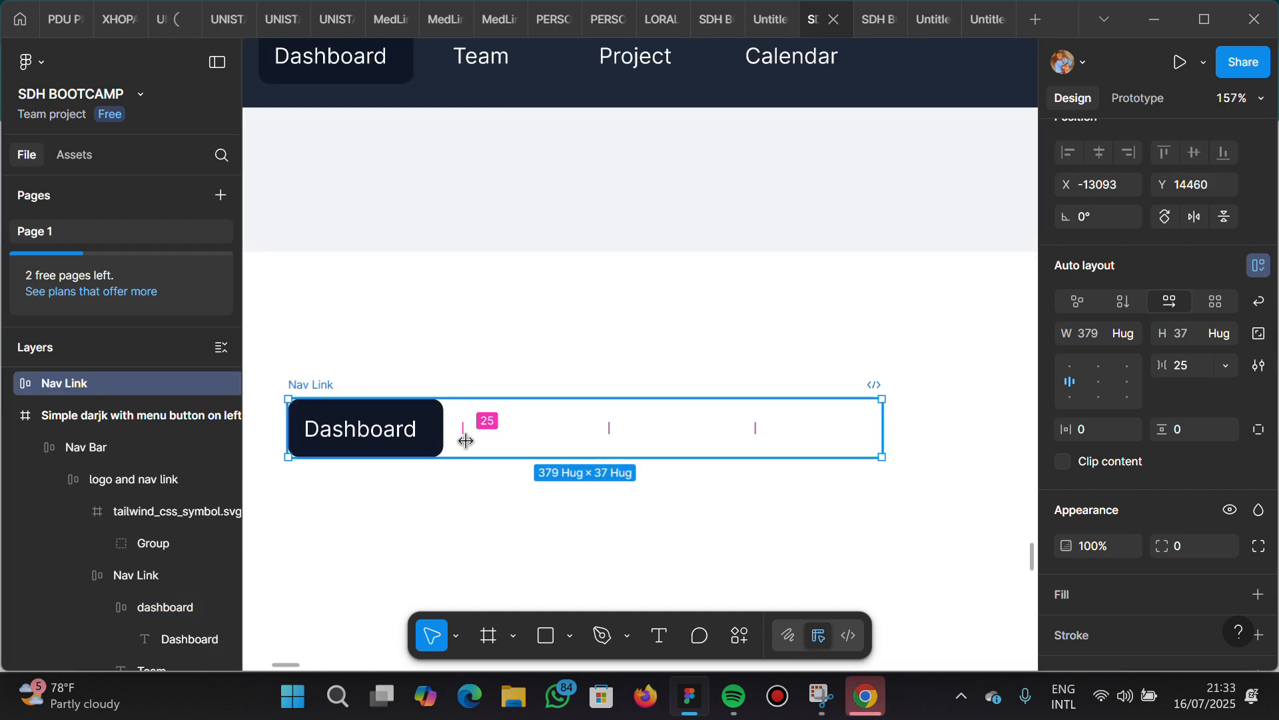
pyautogui.click(1094, 593)
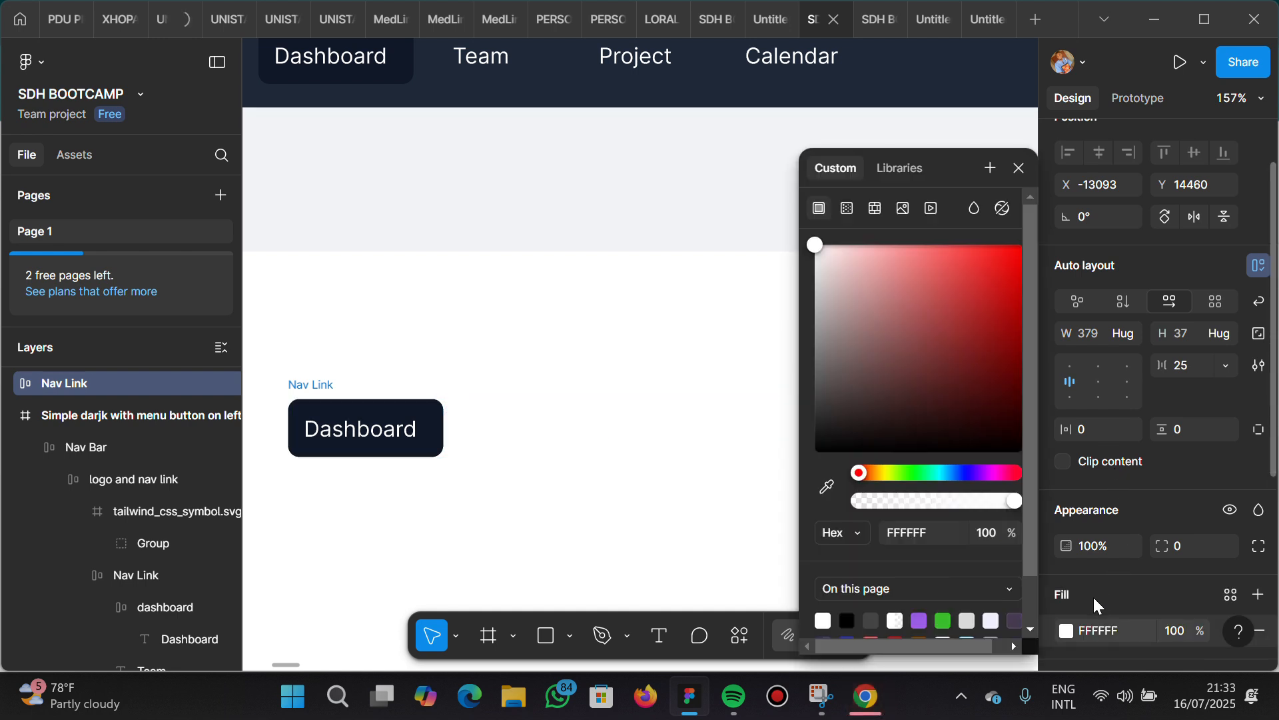
pyautogui.click(847, 621)
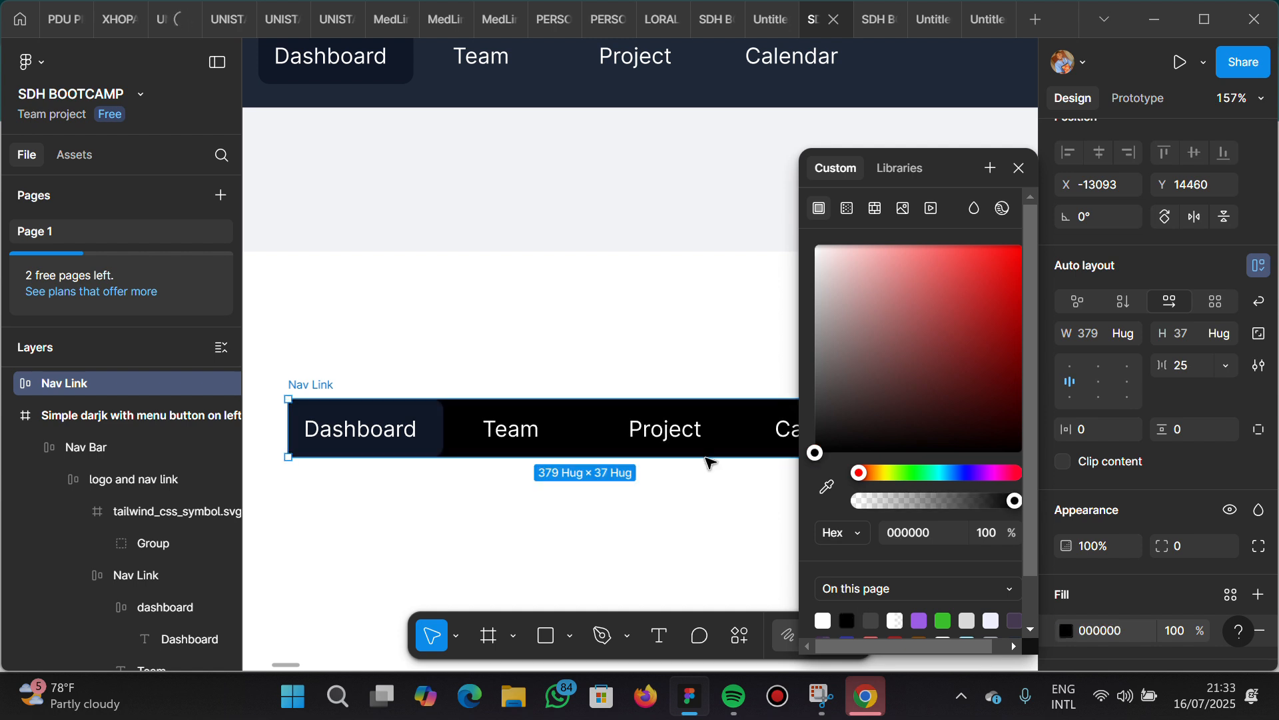
pyautogui.scroll(-2, 911, 601)
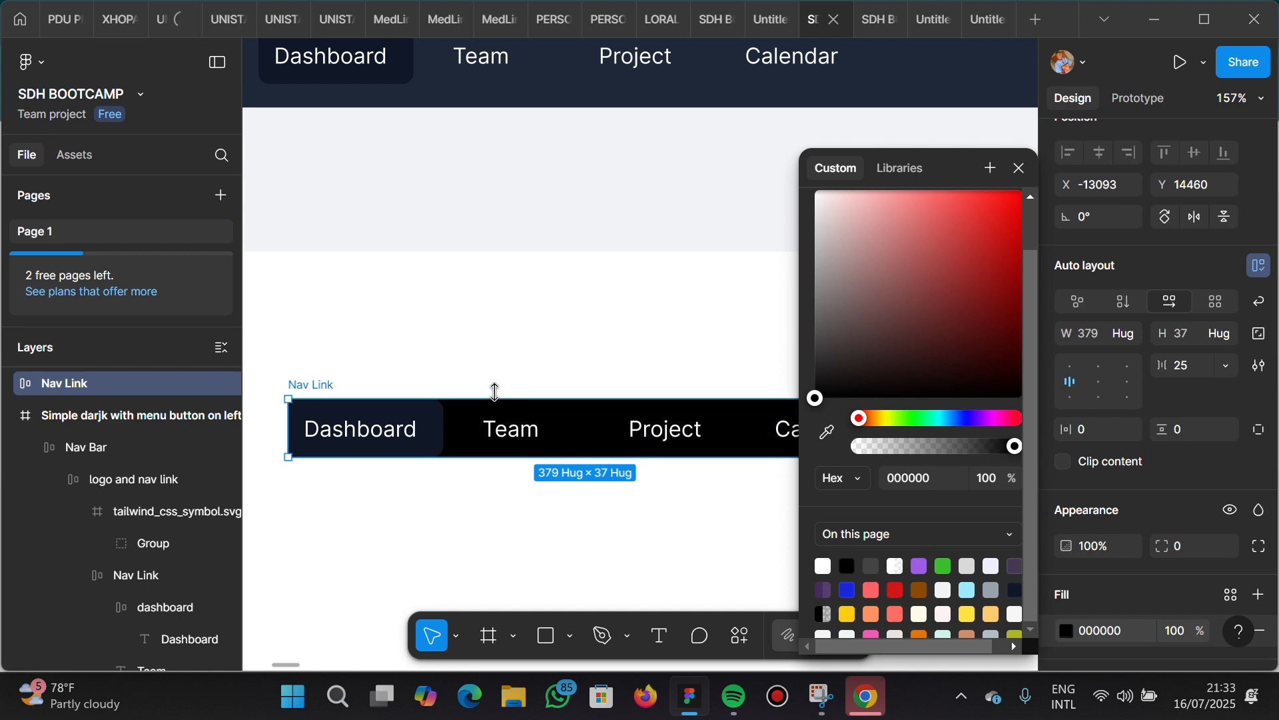
pyautogui.scroll(-3, 510, 312)
pyautogui.scroll(-5, 510, 312)
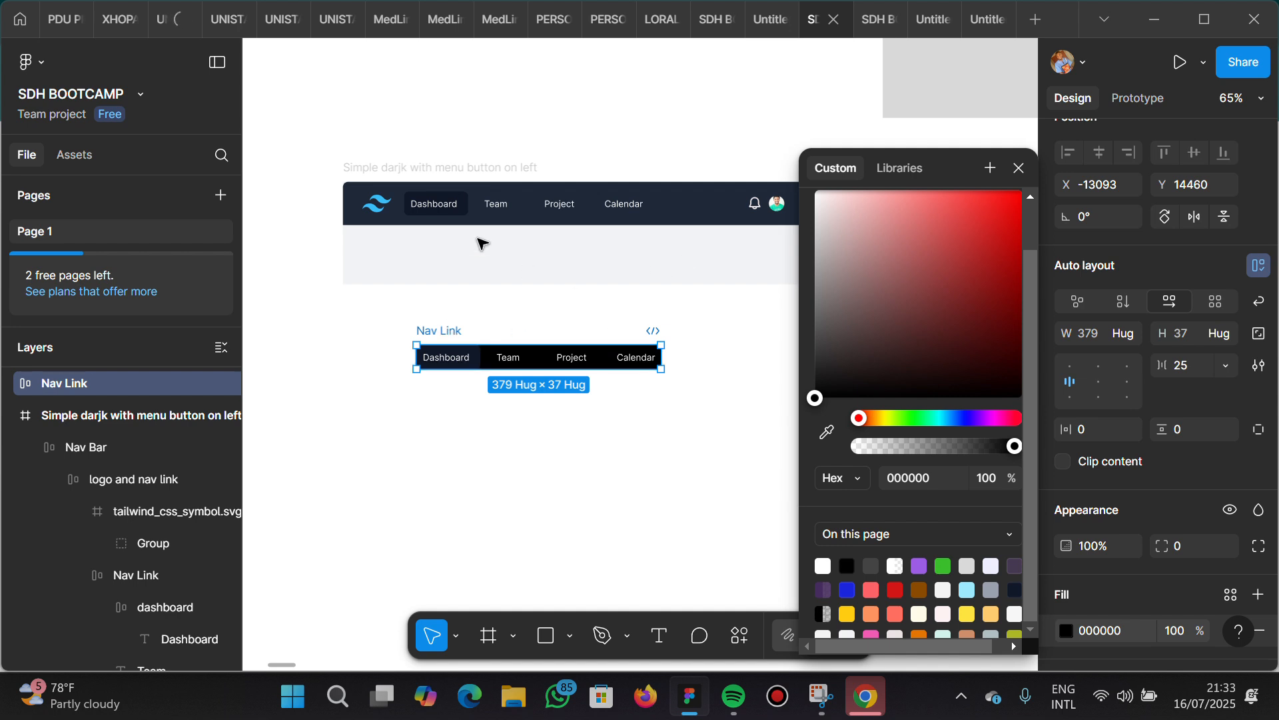
pyautogui.doubleClick(380, 211)
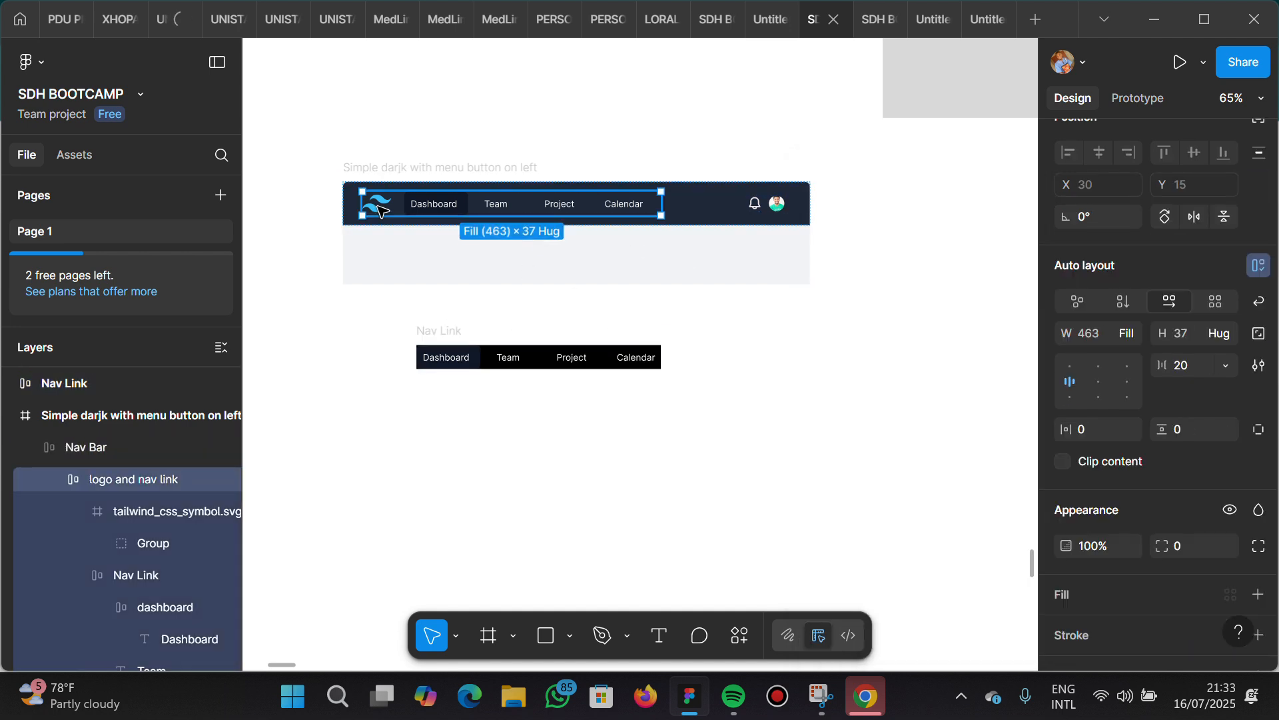
pyautogui.doubleClick(380, 210)
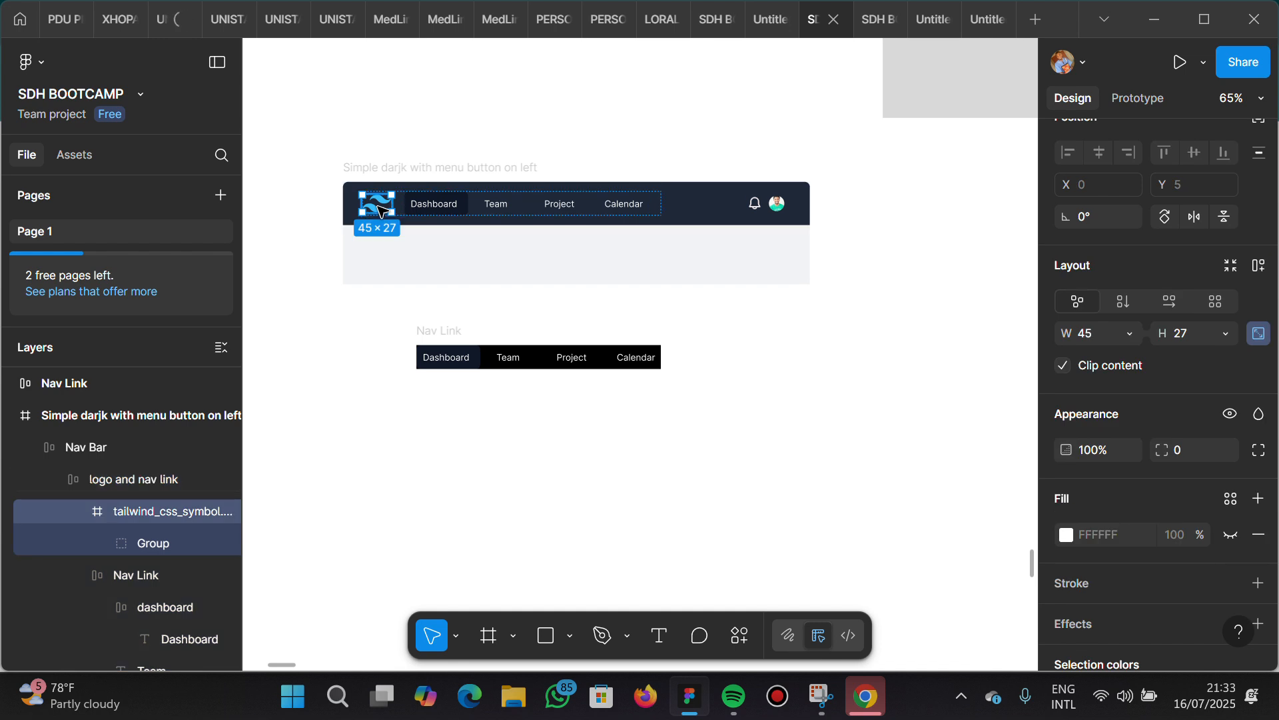
pyautogui.hotkey('ctrl', 'd')
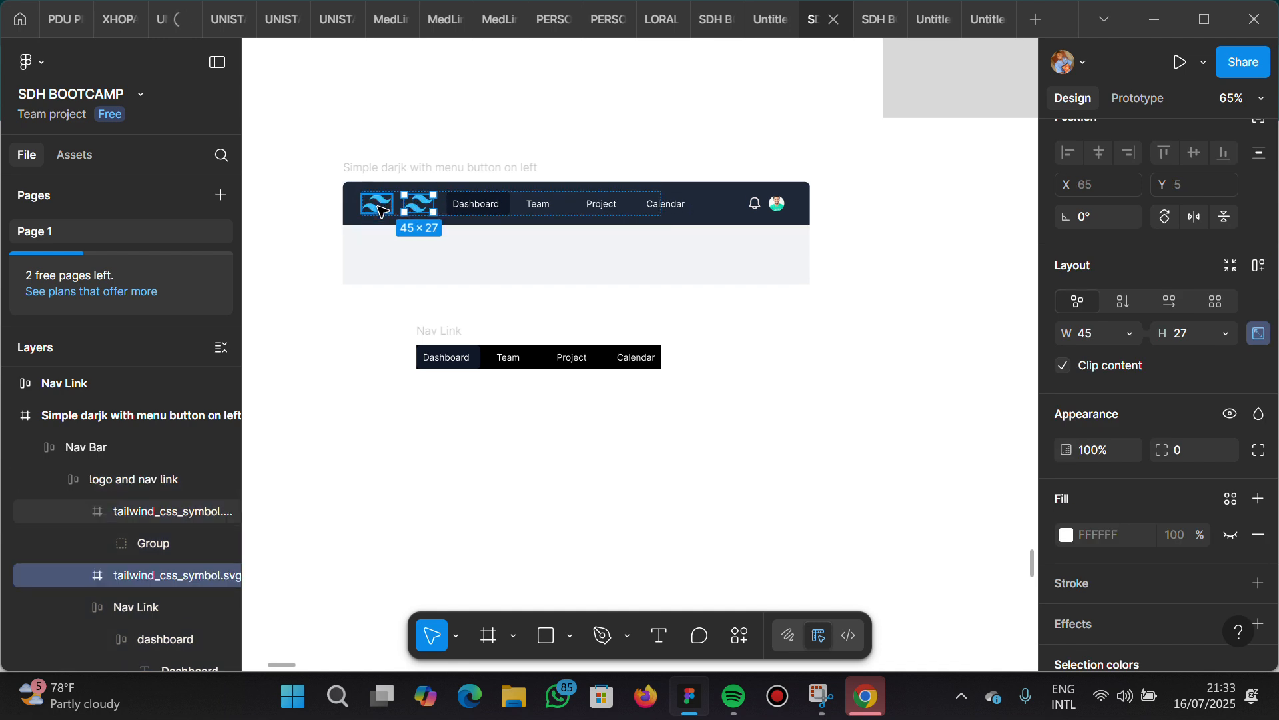
pyautogui.moveTo(427, 211); pyautogui.dragTo(353, 406)
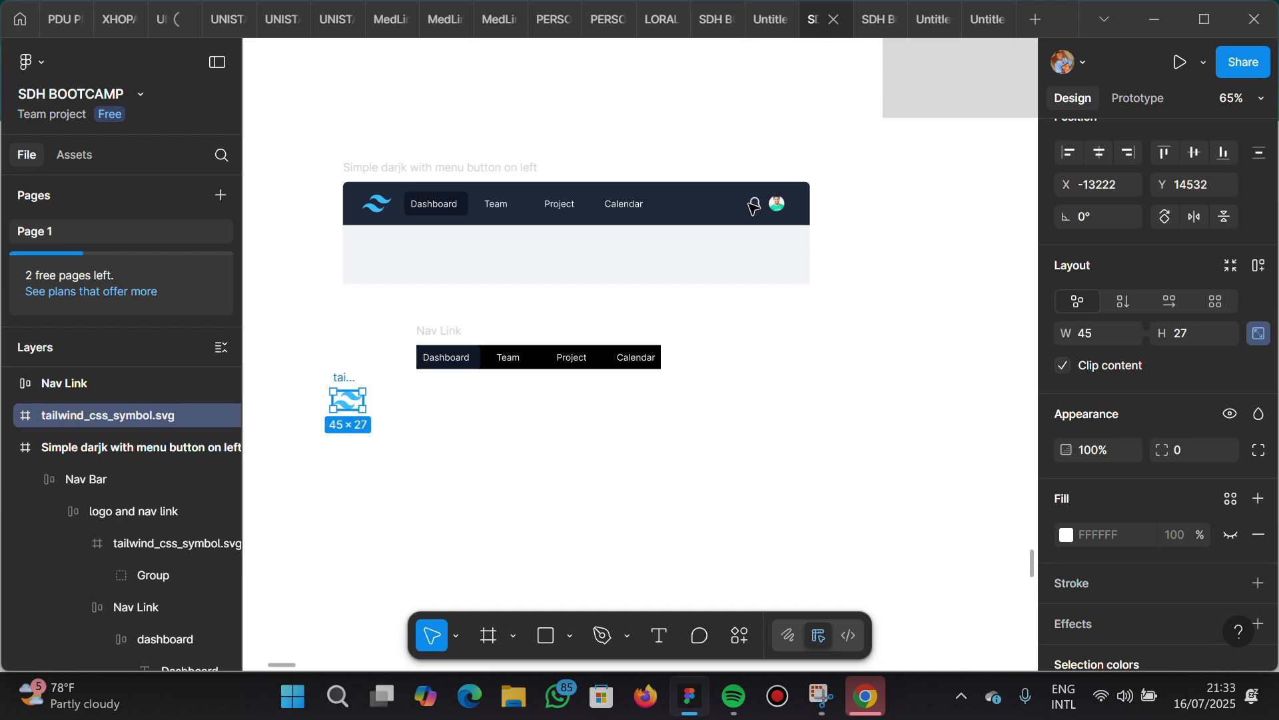
pyautogui.press('Delete')
# Duplicate the profile avatar in the navbar and place the copy on the canvas below
pyautogui.scroll(5, 767, 211)
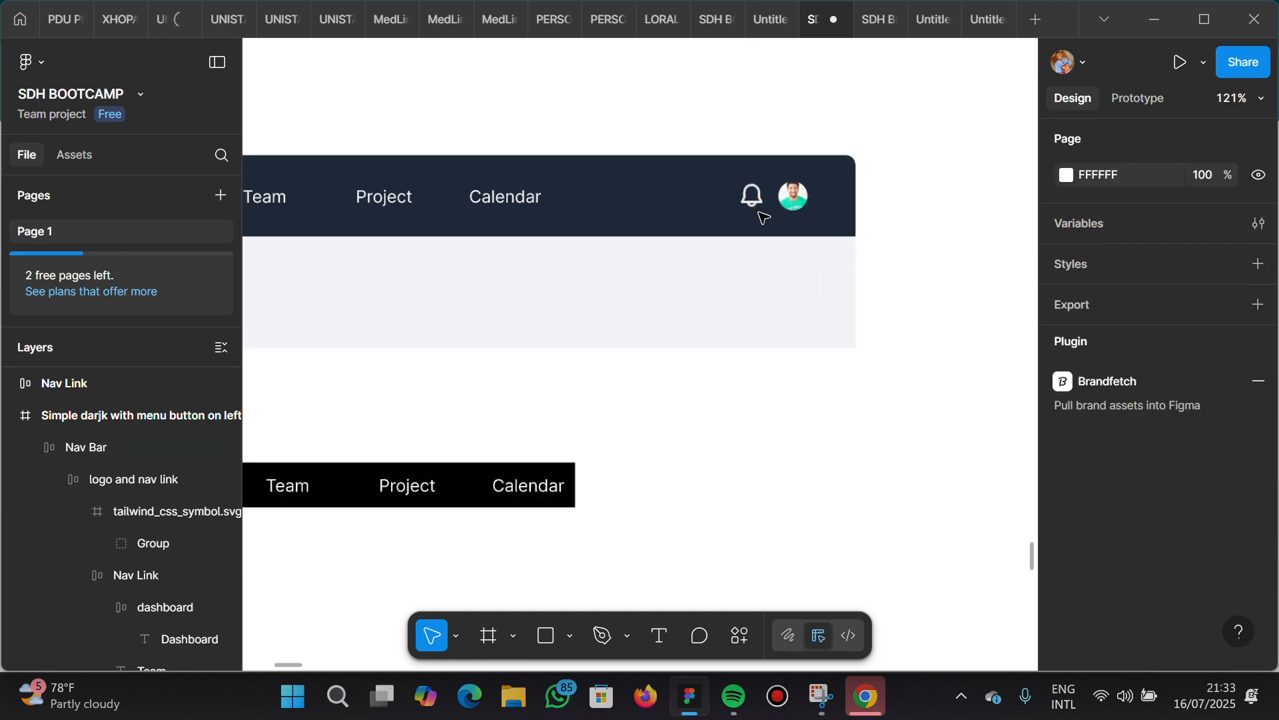
pyautogui.click(807, 191)
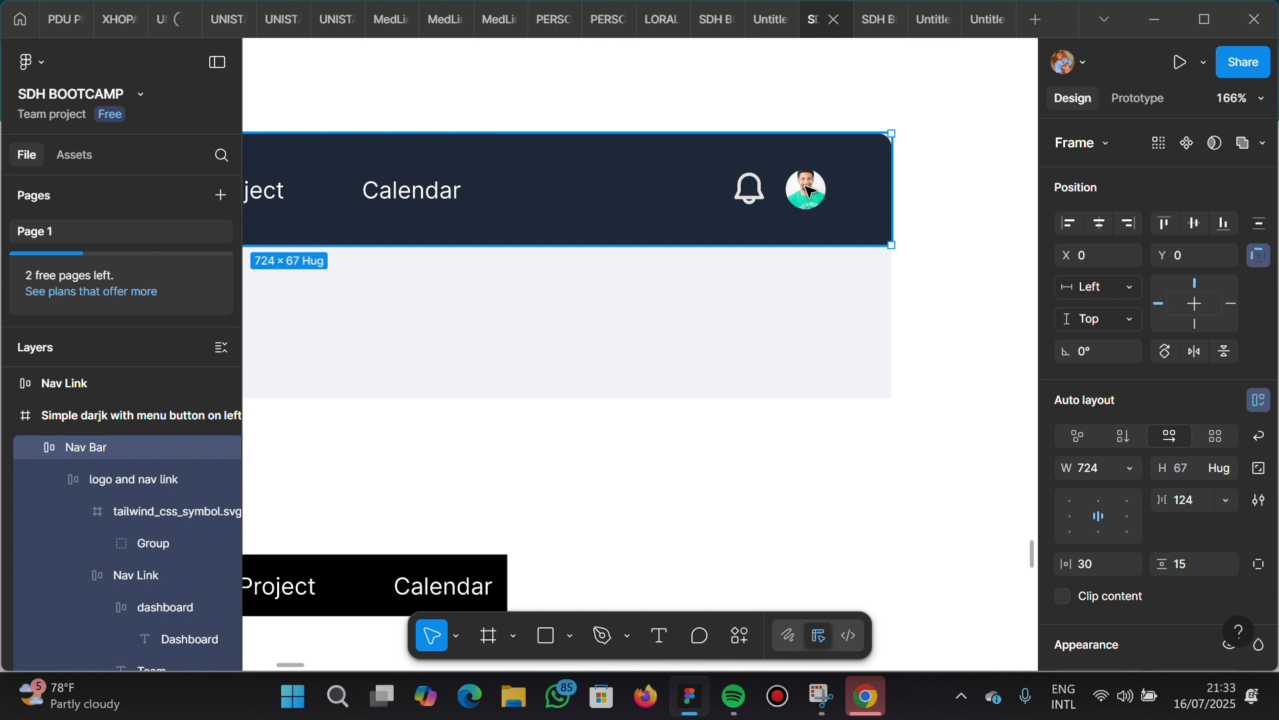
pyautogui.doubleClick(807, 191)
pyautogui.doubleClick(806, 191)
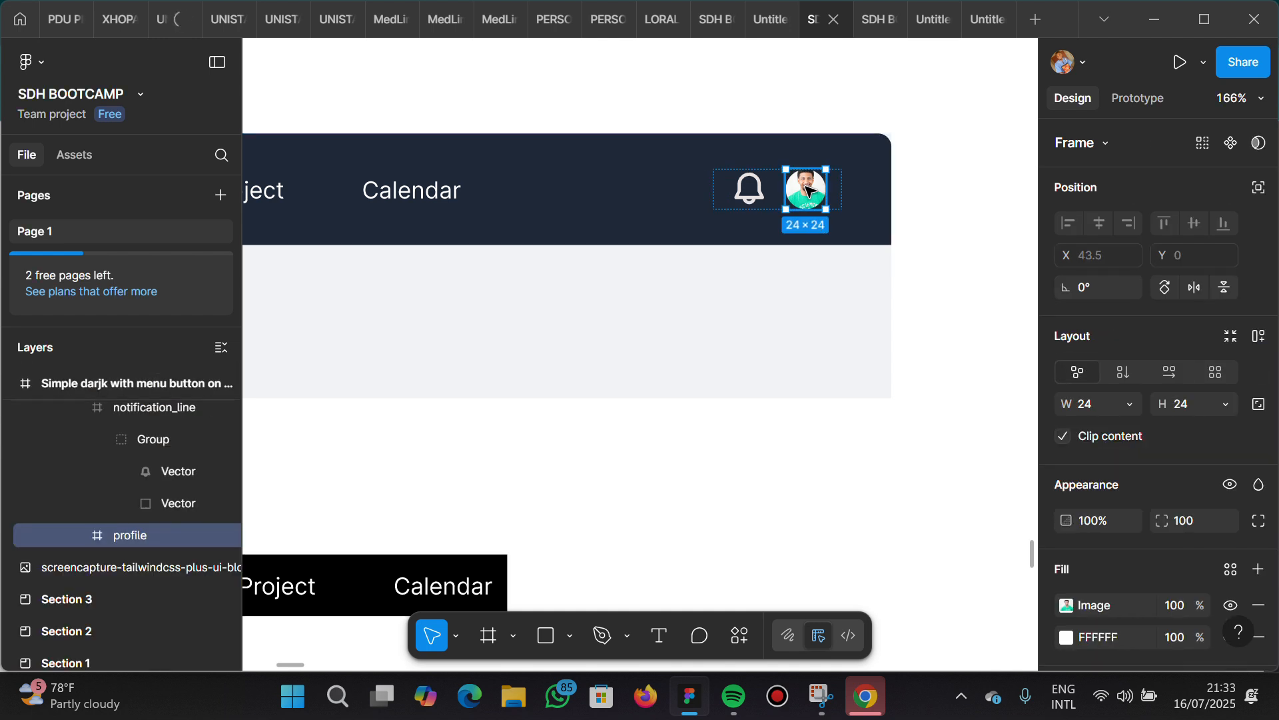
pyautogui.hotkey('ctrl', 'd')
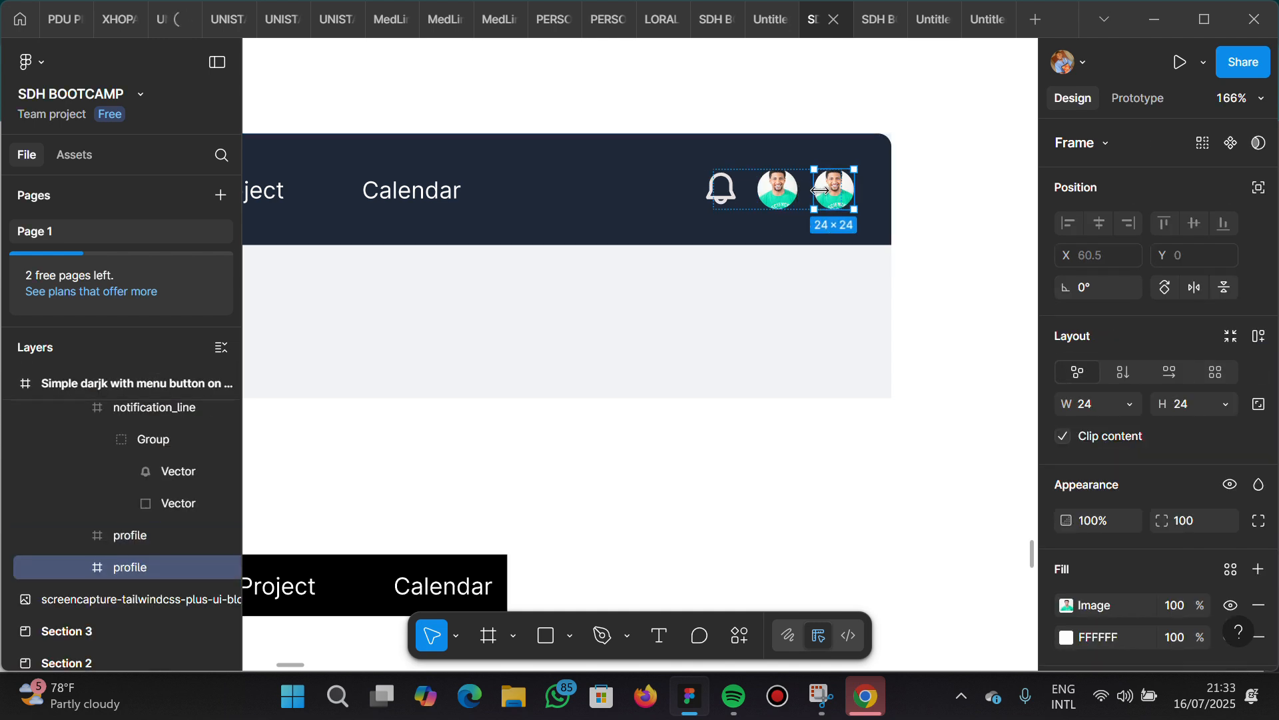
pyautogui.moveTo(888, 385); pyautogui.dragTo(780, 550)
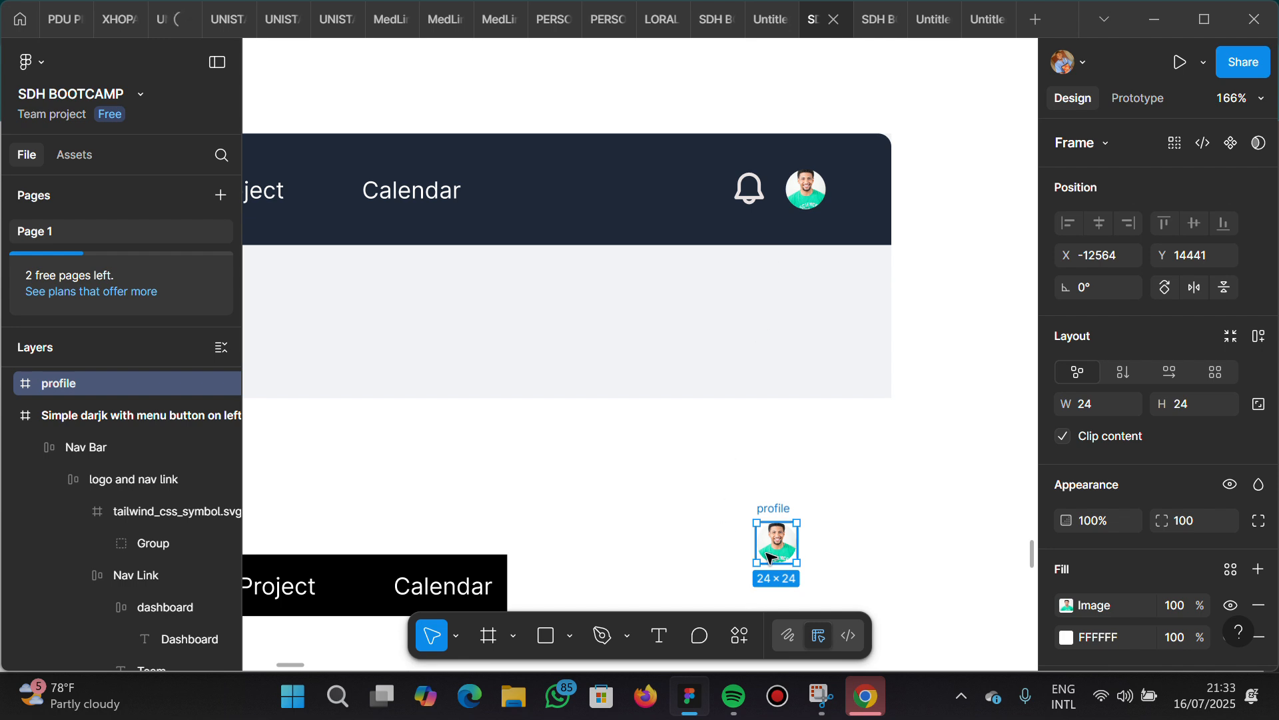
# Duplicate the notification and profile group and place the copy on the canvas beside the separate avatar
pyautogui.click(749, 193)
pyautogui.click(776, 193)
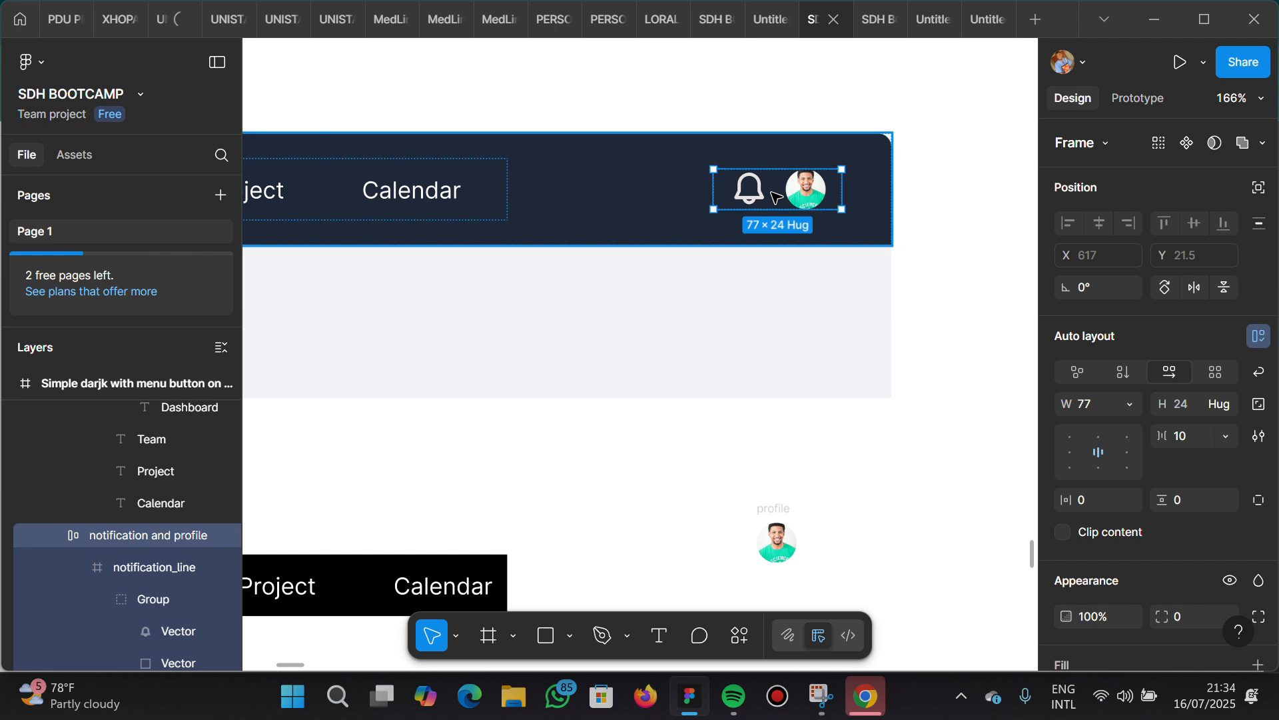
pyautogui.hotkey('ctrl', 'd')
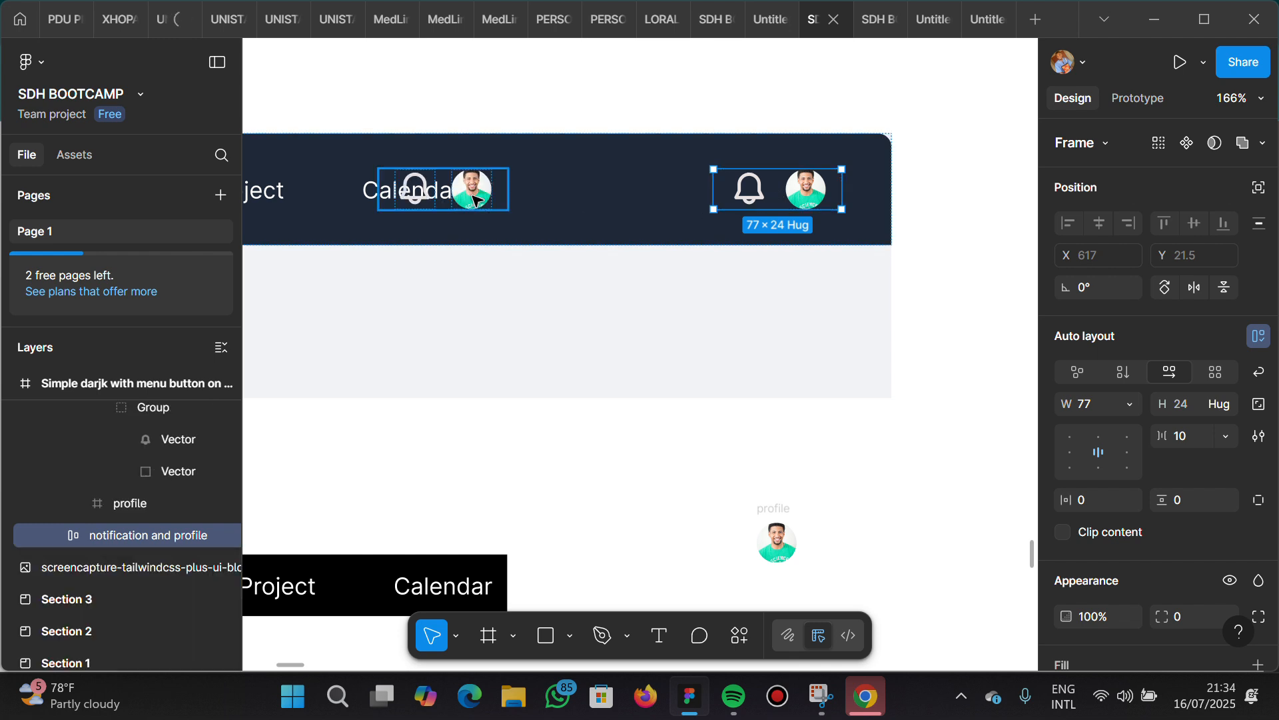
pyautogui.moveTo(478, 198); pyautogui.dragTo(589, 542)
# Duplicate the navbar's Dashboard button and place the copy on the canvas just above the black Nav Link group
pyautogui.hscroll(-10, 435, 265)
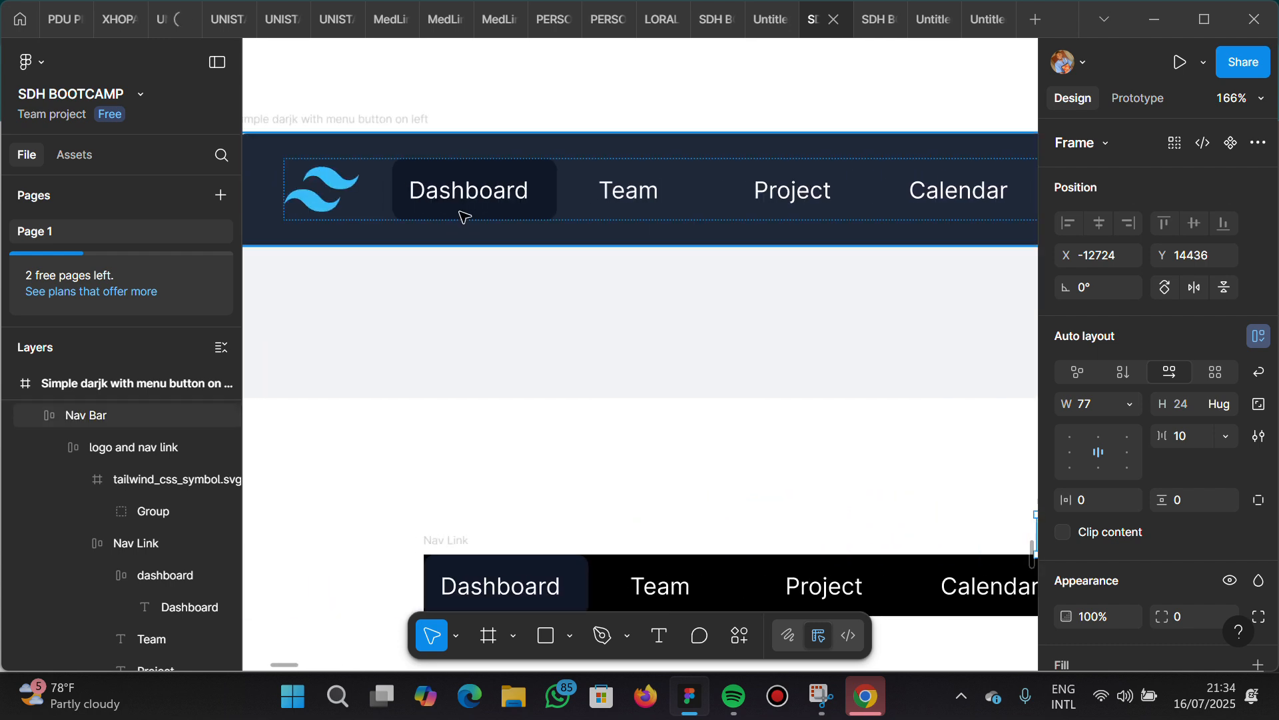
pyautogui.click(470, 211)
pyautogui.doubleClick(470, 211)
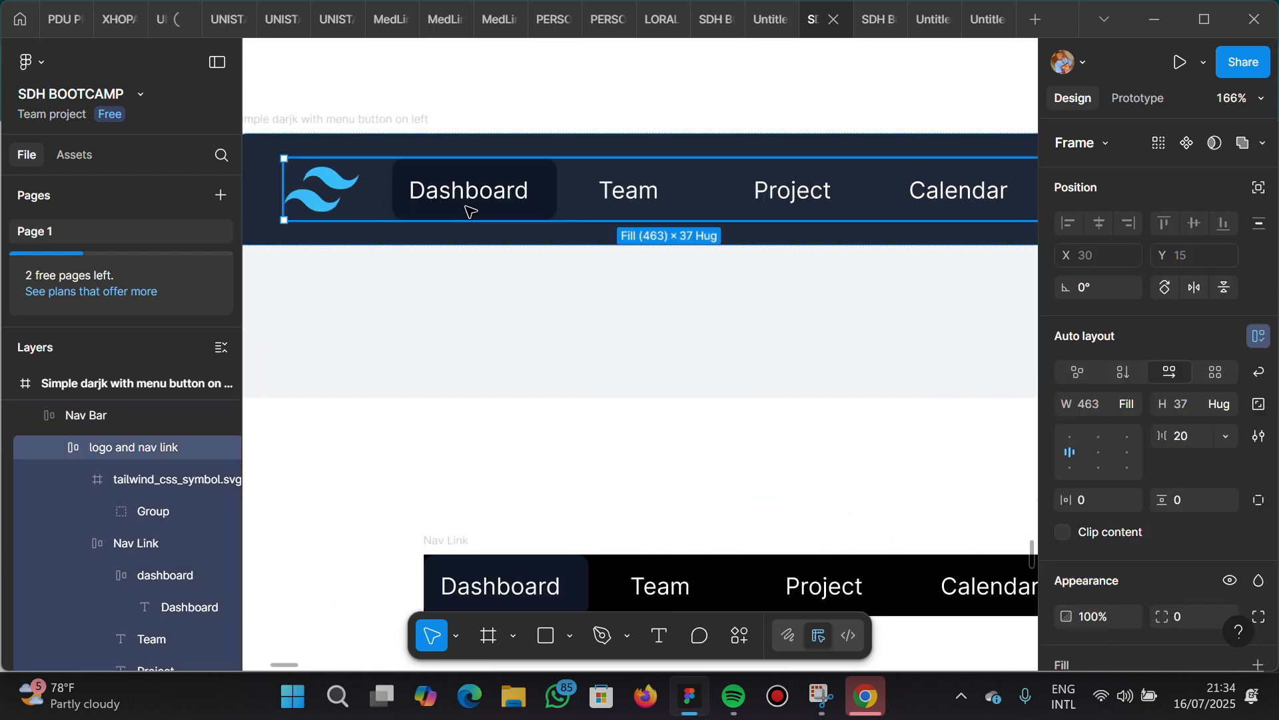
pyautogui.doubleClick(470, 211)
pyautogui.doubleClick(469, 210)
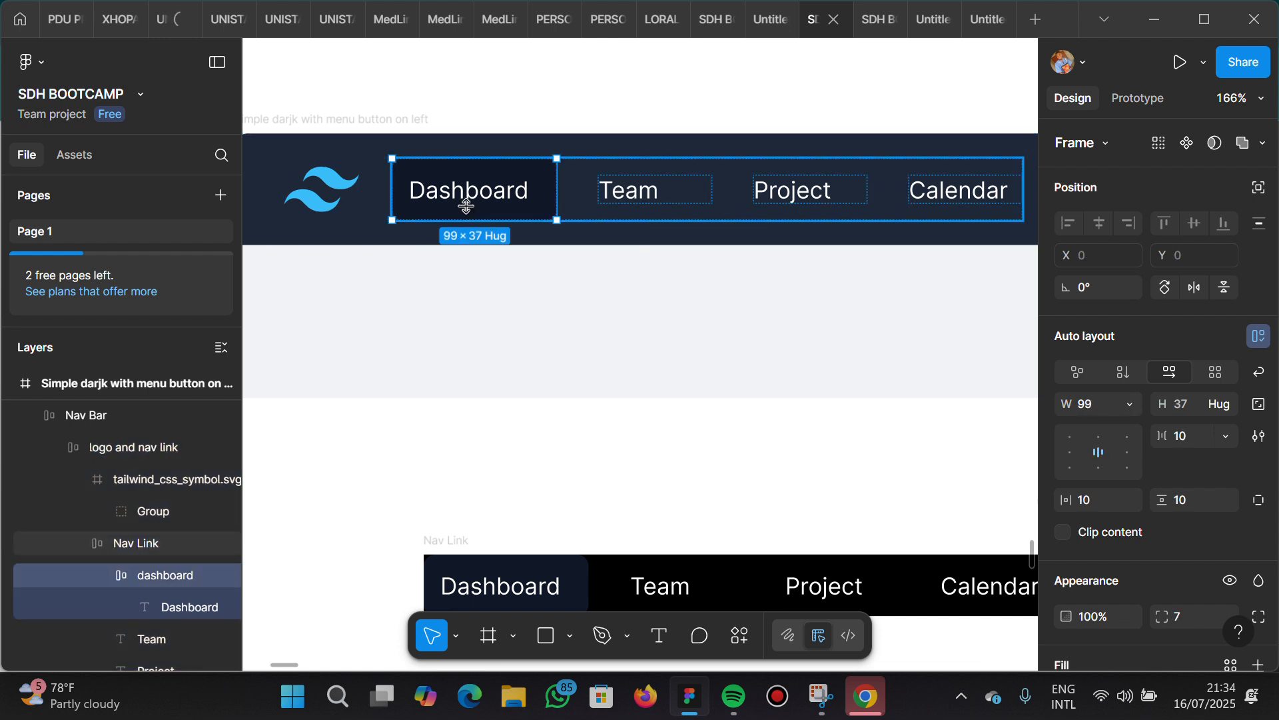
pyautogui.hotkey('ctrl', 'd')
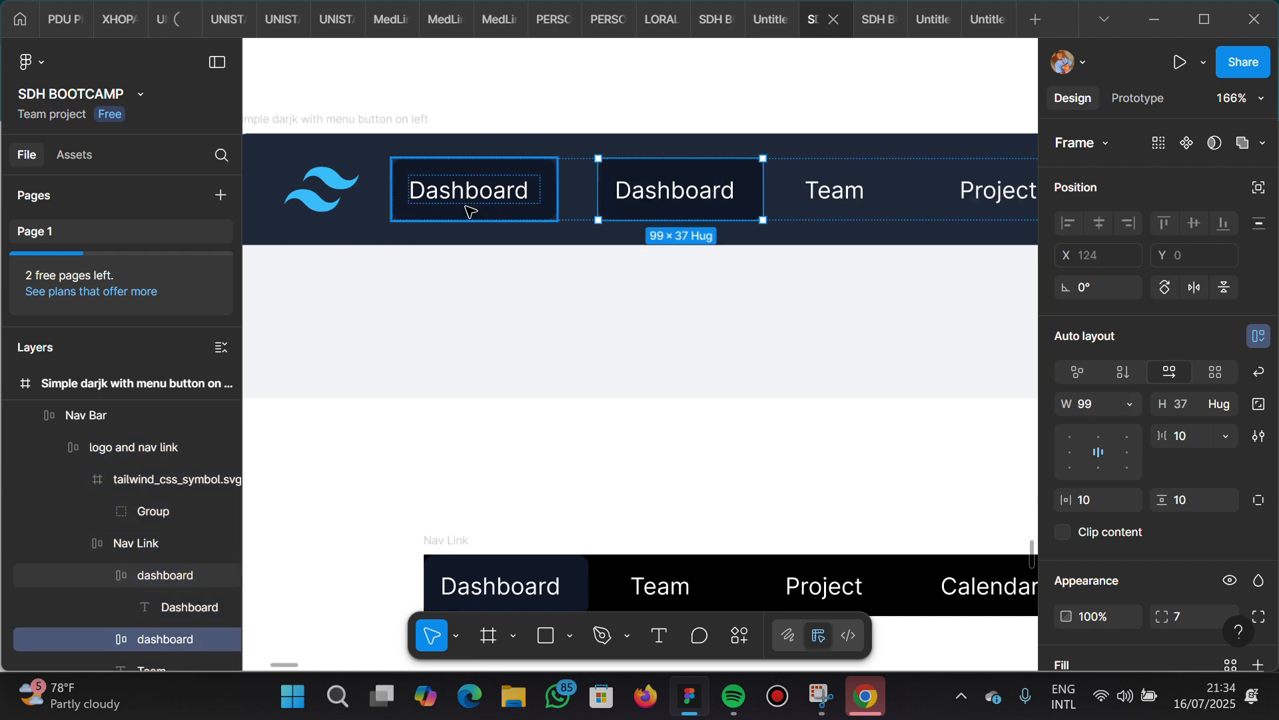
pyautogui.moveTo(781, 494); pyautogui.dragTo(967, 503)
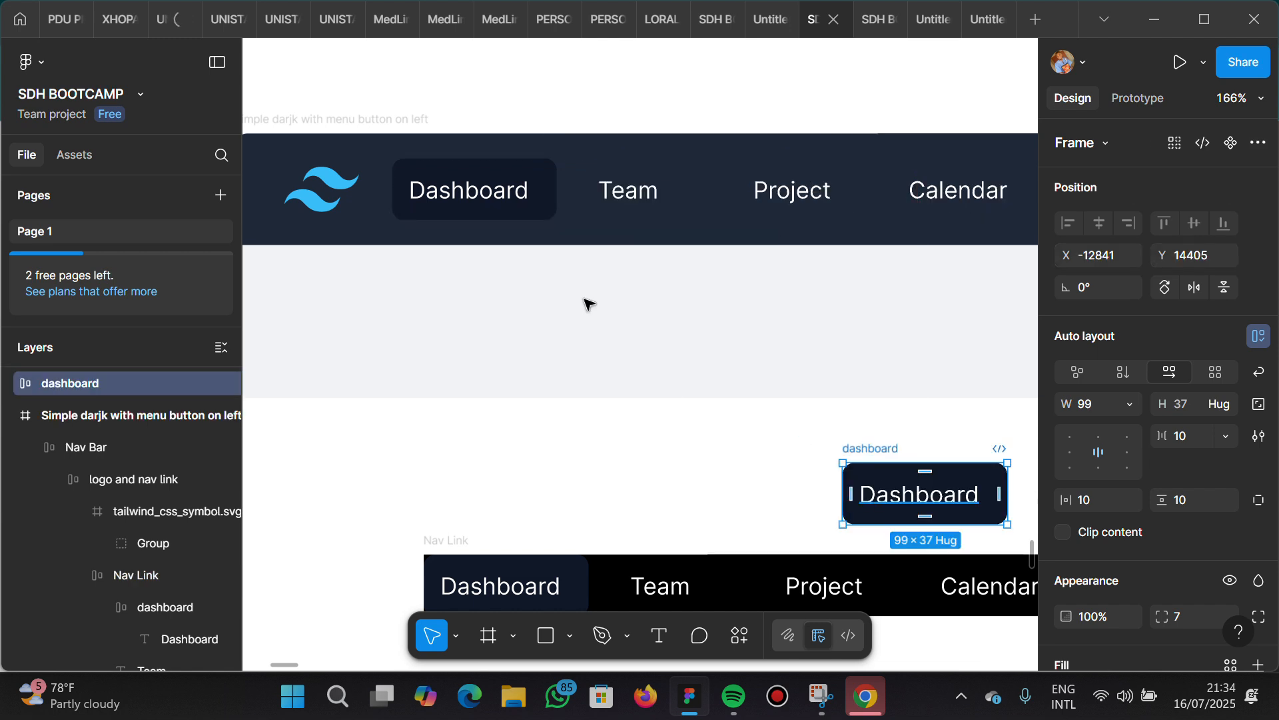
# Duplicate the navbar's Dashboard button again and place the copy above the black Nav Link group, beside the earlier copy
pyautogui.click(498, 201)
pyautogui.click(498, 201)
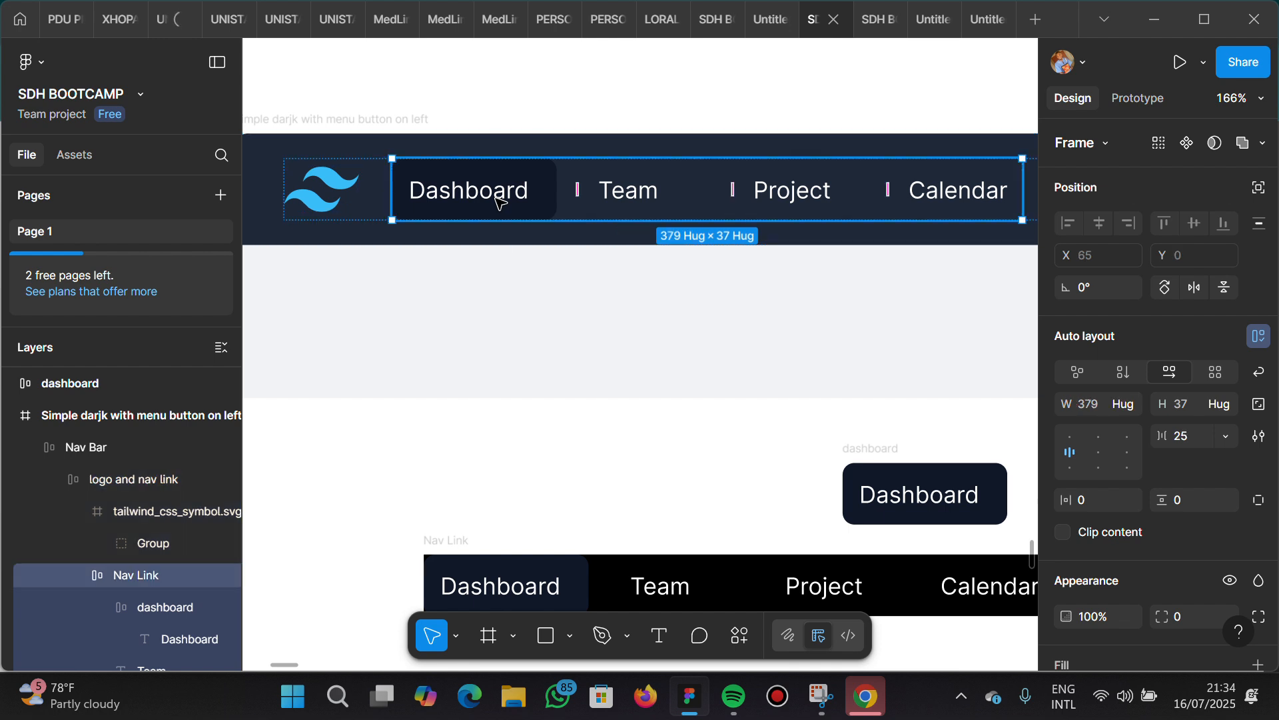
pyautogui.click(499, 201)
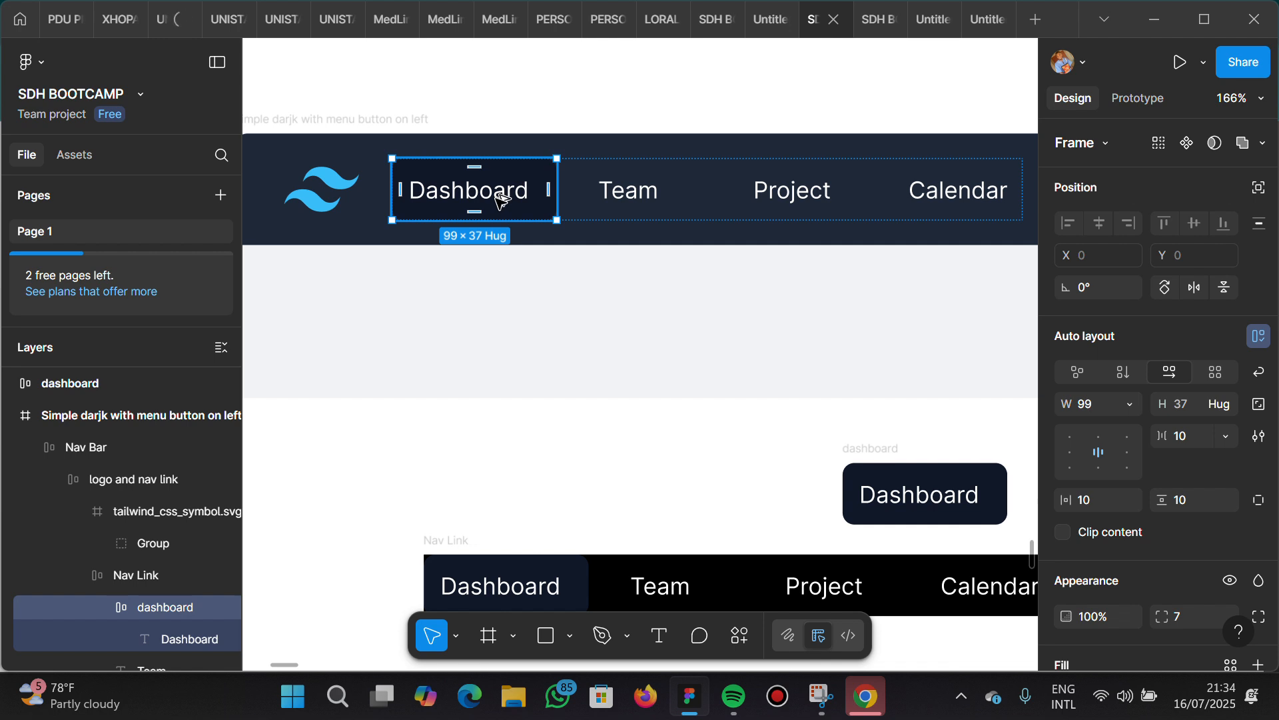
pyautogui.moveTo(498, 199); pyautogui.dragTo(714, 528)
pyautogui.scroll(-5, 757, 428)
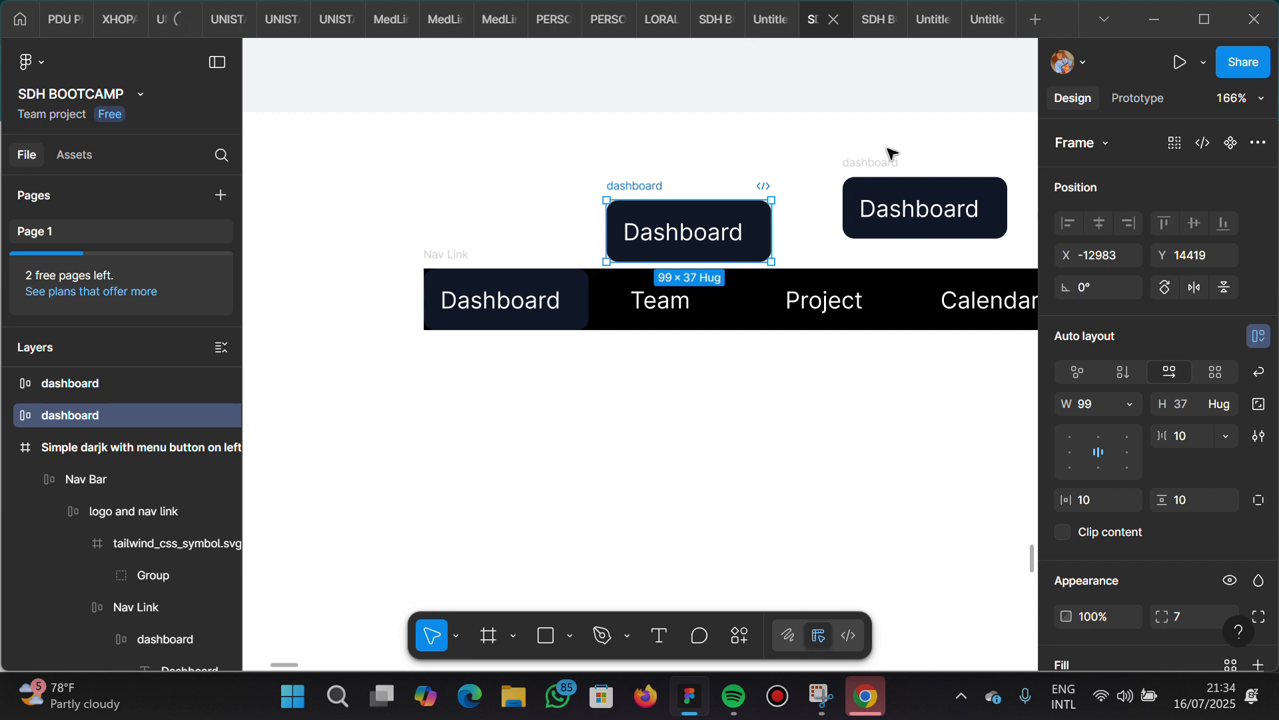
# Select both Dashboard button copies together with the black Nav Link group
pyautogui.keyDown('shift'); pyautogui.click(893, 165); pyautogui.keyUp('shift')
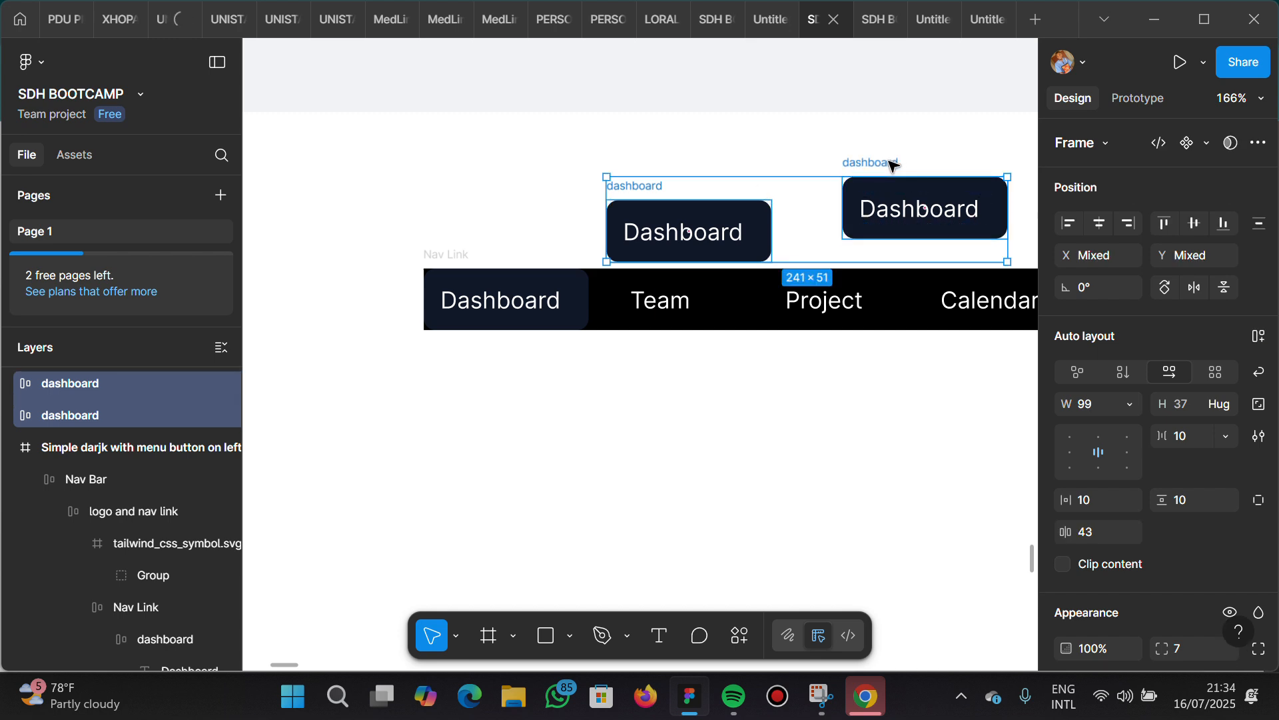
pyautogui.keyDown('shift'); pyautogui.click(458, 255); pyautogui.keyUp('shift')
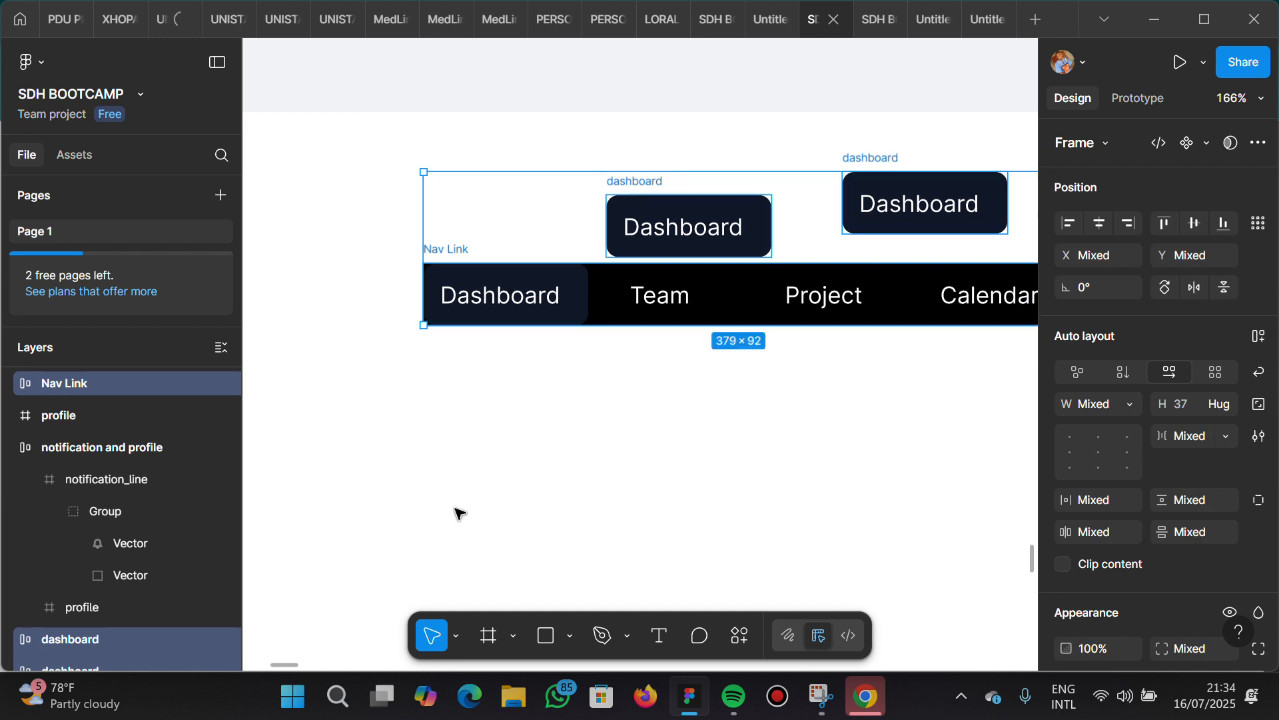
pyautogui.scroll(-5, 458, 514)
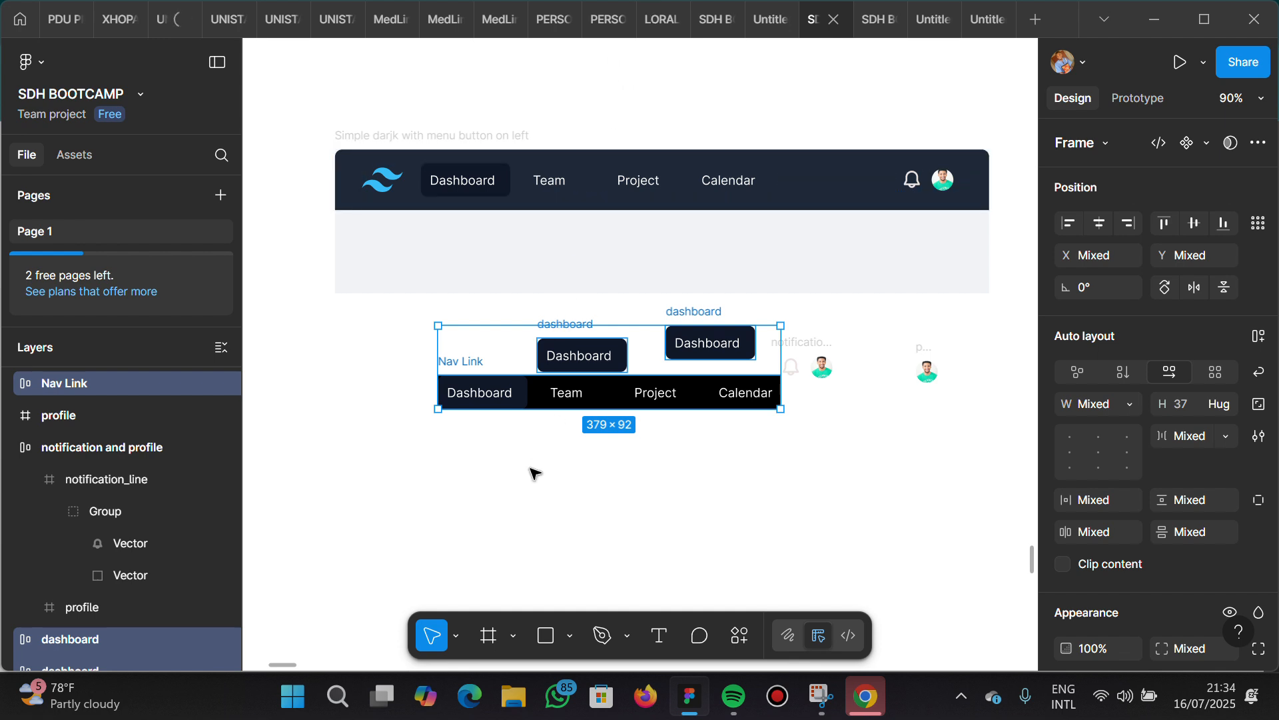
# Look through the canvas for the button variants in the Desktop - 2 frame and examine the green split Label button
pyautogui.hscroll(1, 533, 473)
pyautogui.hscroll(-8, 533, 473)
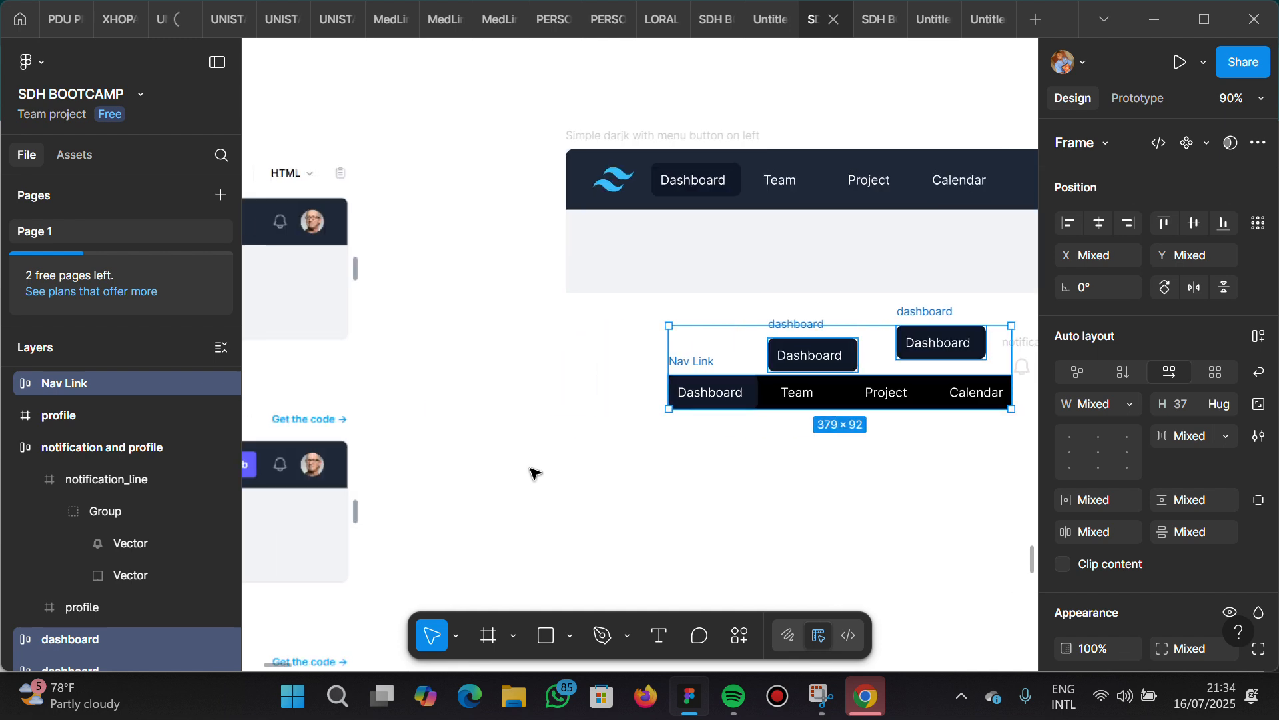
pyautogui.scroll(-2, 533, 473)
pyautogui.scroll(-5, 531, 471)
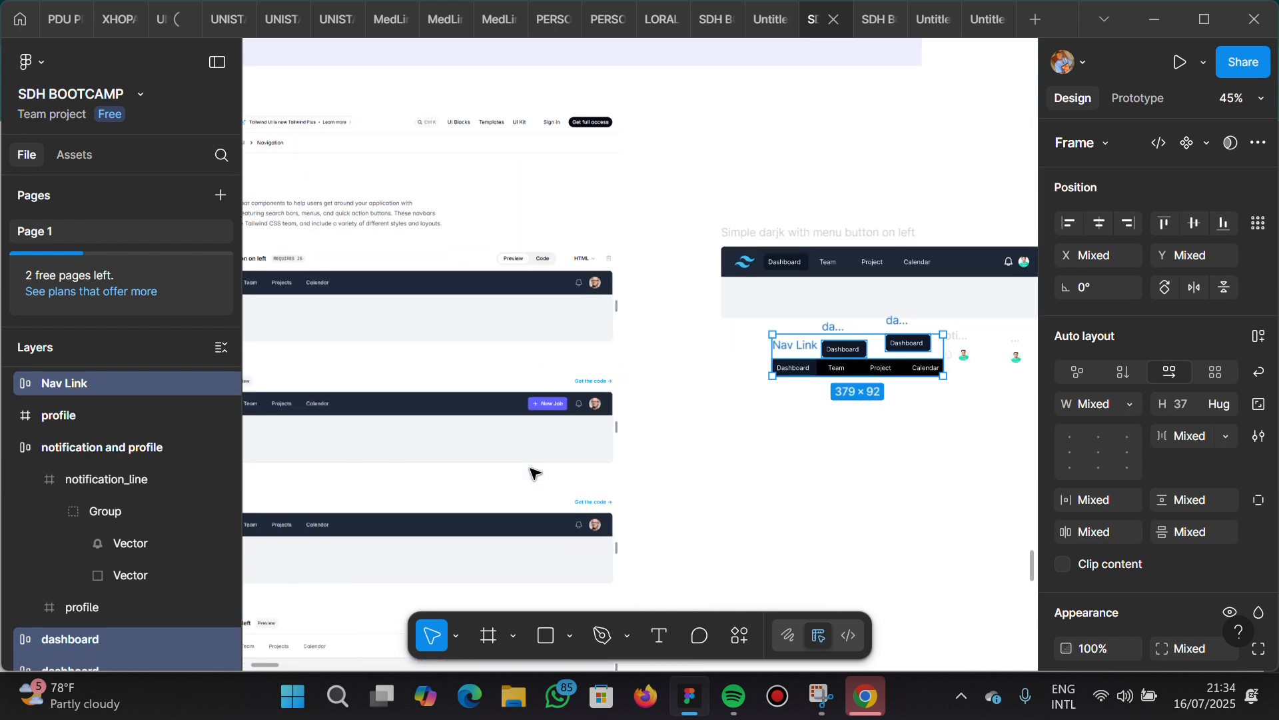
pyautogui.hscroll(-5, 673, 383)
pyautogui.hscroll(10, 676, 367)
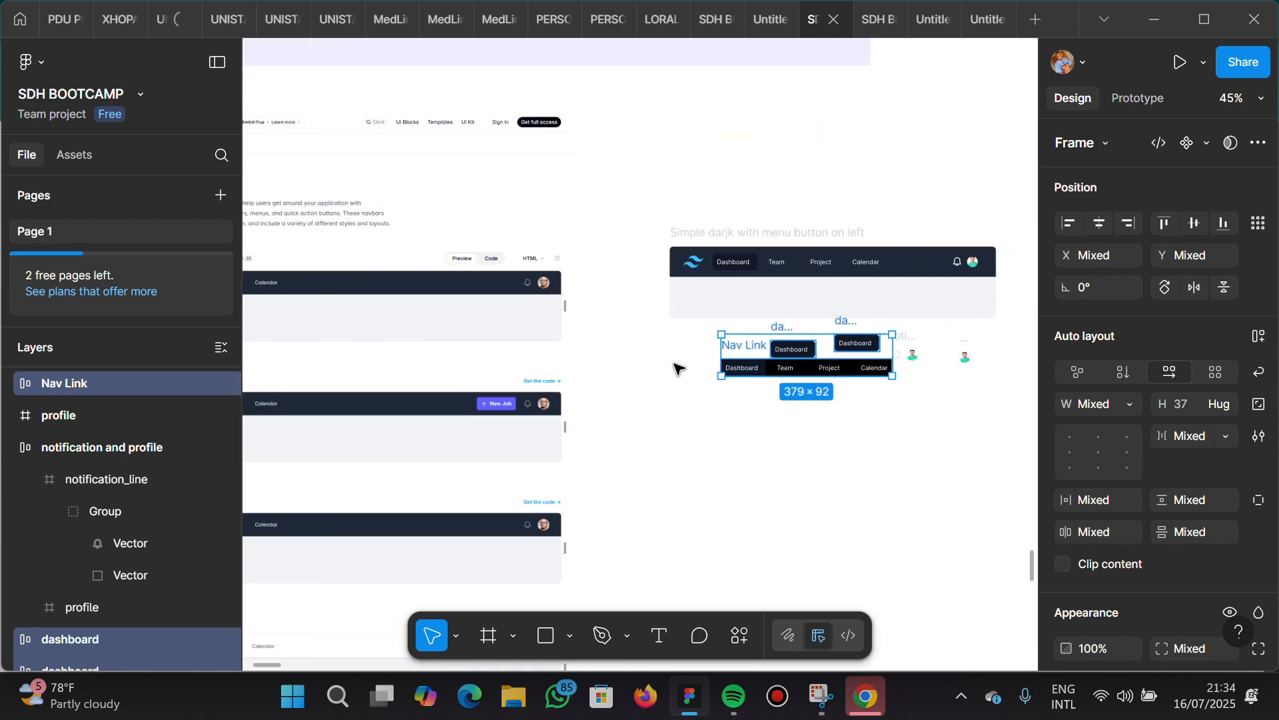
pyautogui.scroll(-5, 677, 366)
pyautogui.scroll(3, 679, 369)
pyautogui.hscroll(2, 678, 368)
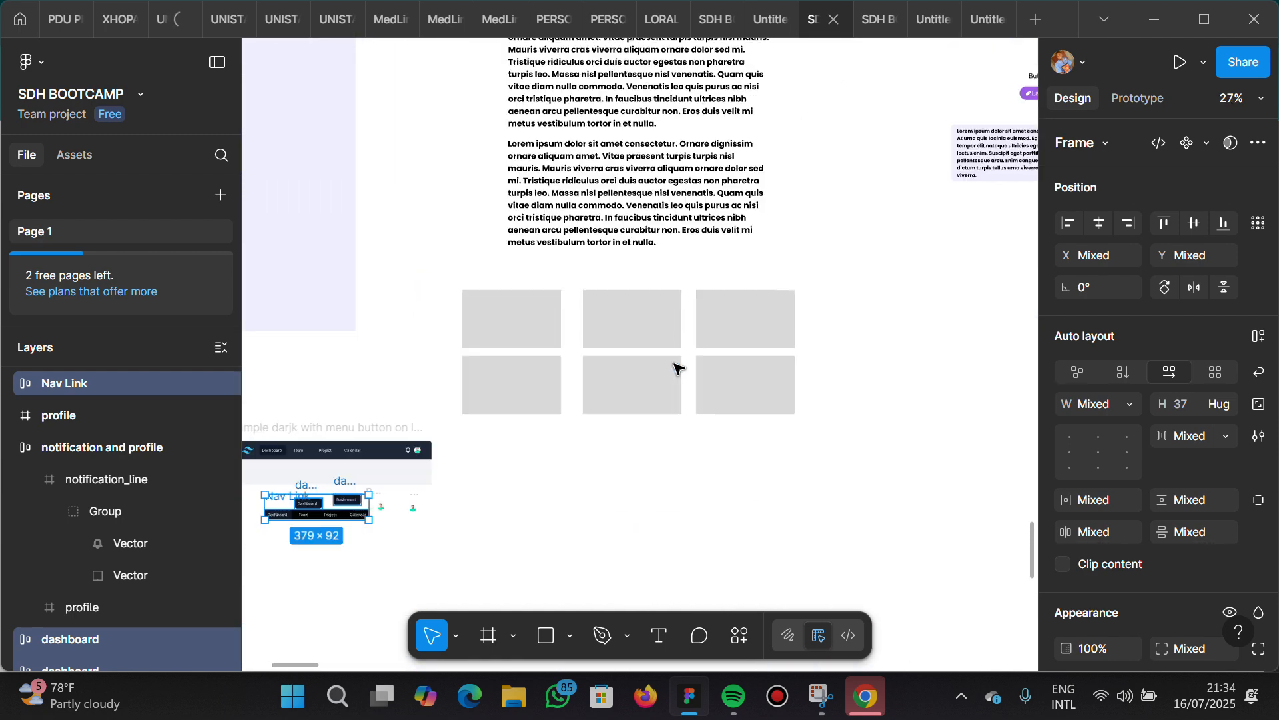
pyautogui.hscroll(5, 678, 369)
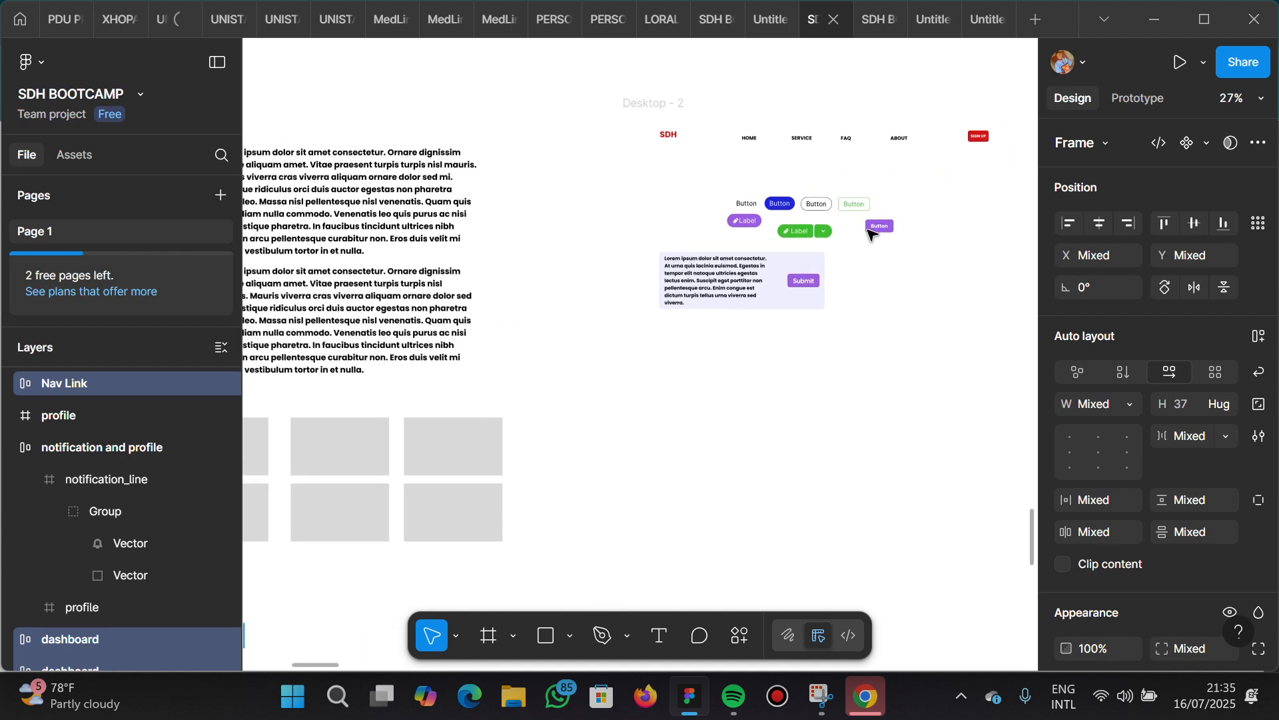
pyautogui.scroll(5, 870, 234)
pyautogui.scroll(5, 870, 233)
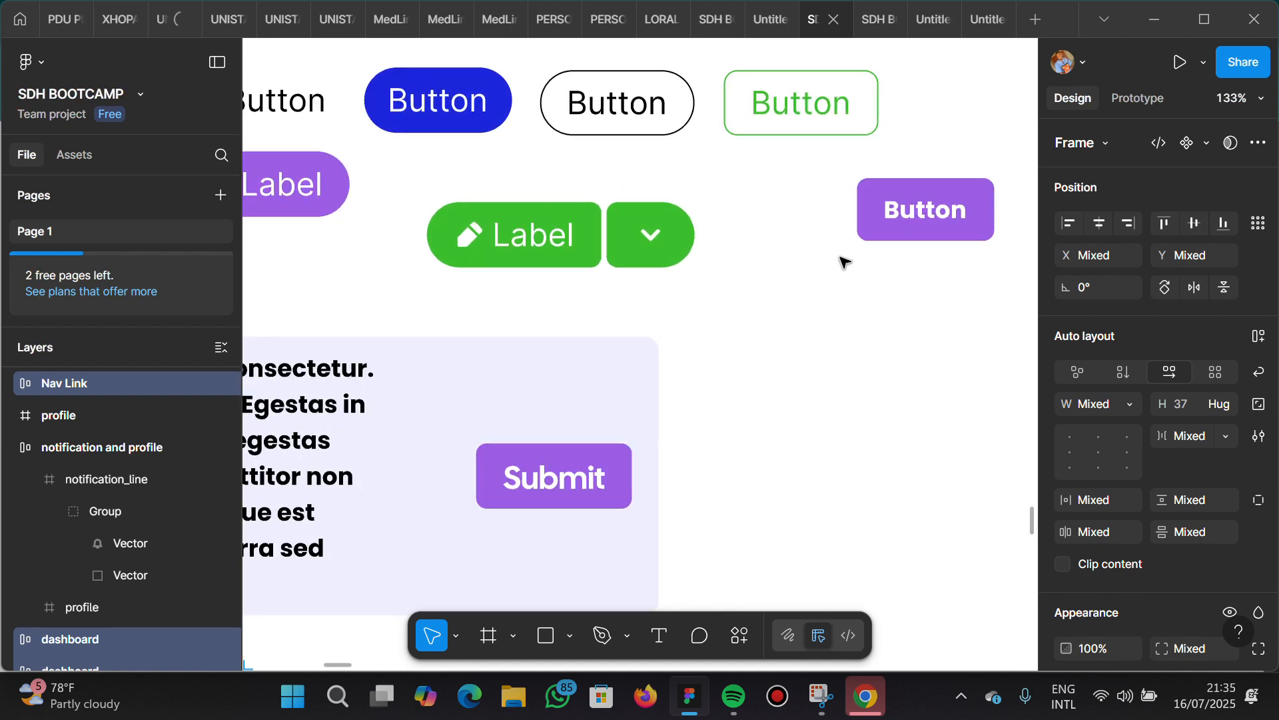
pyautogui.click(607, 256)
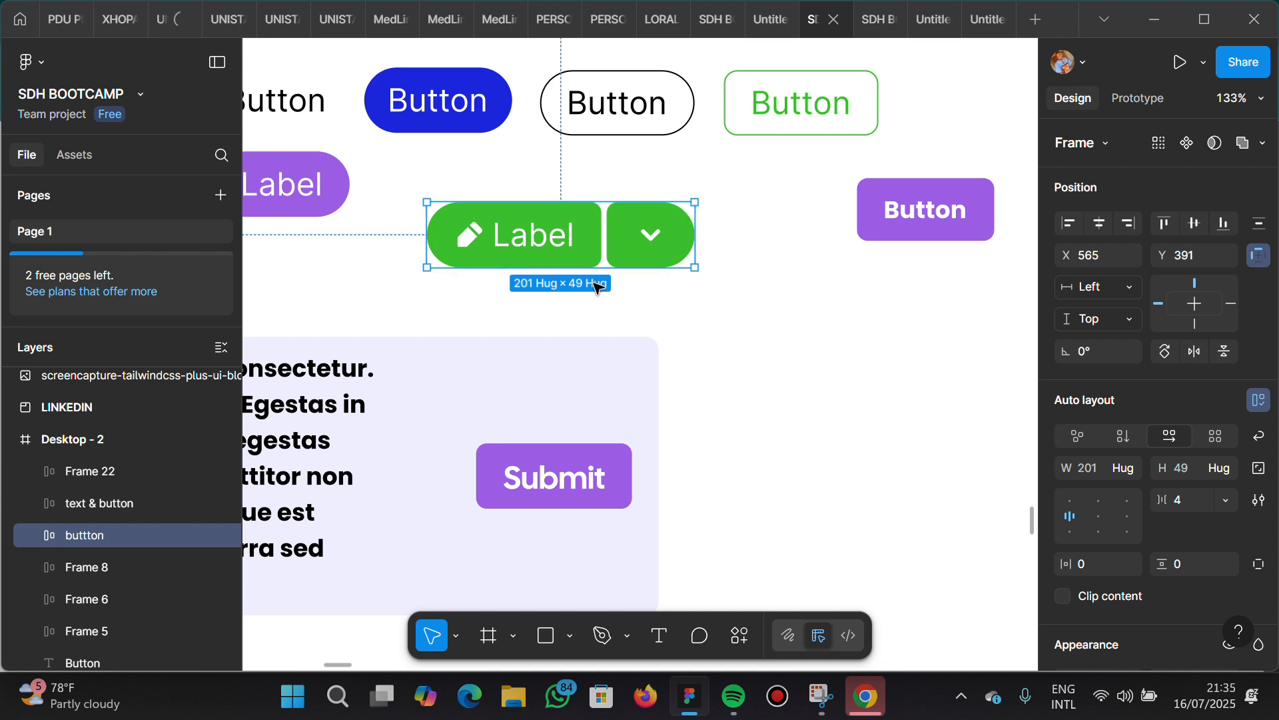
# Deselect the green button and review the copied navbar parts next to the Tailwind navbar reference
pyautogui.scroll(-5, 740, 286)
pyautogui.scroll(-4, 777, 279)
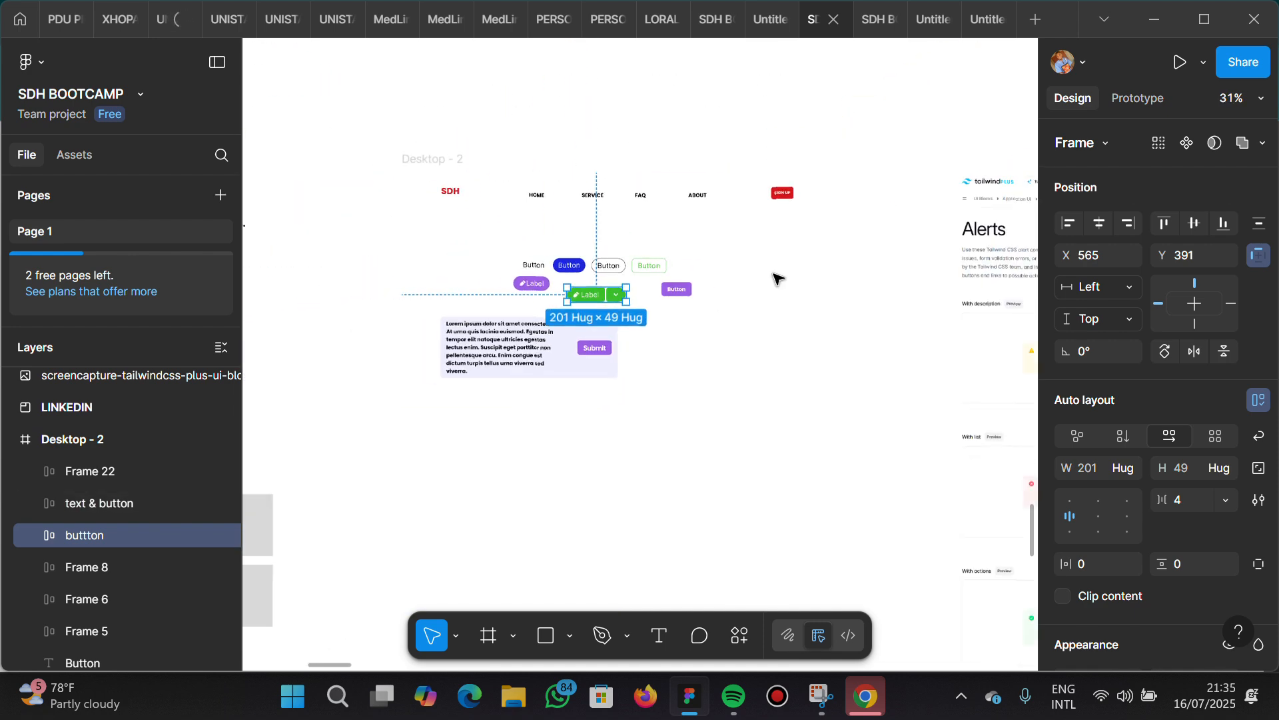
pyautogui.click(777, 278)
pyautogui.hscroll(1, 828, 357)
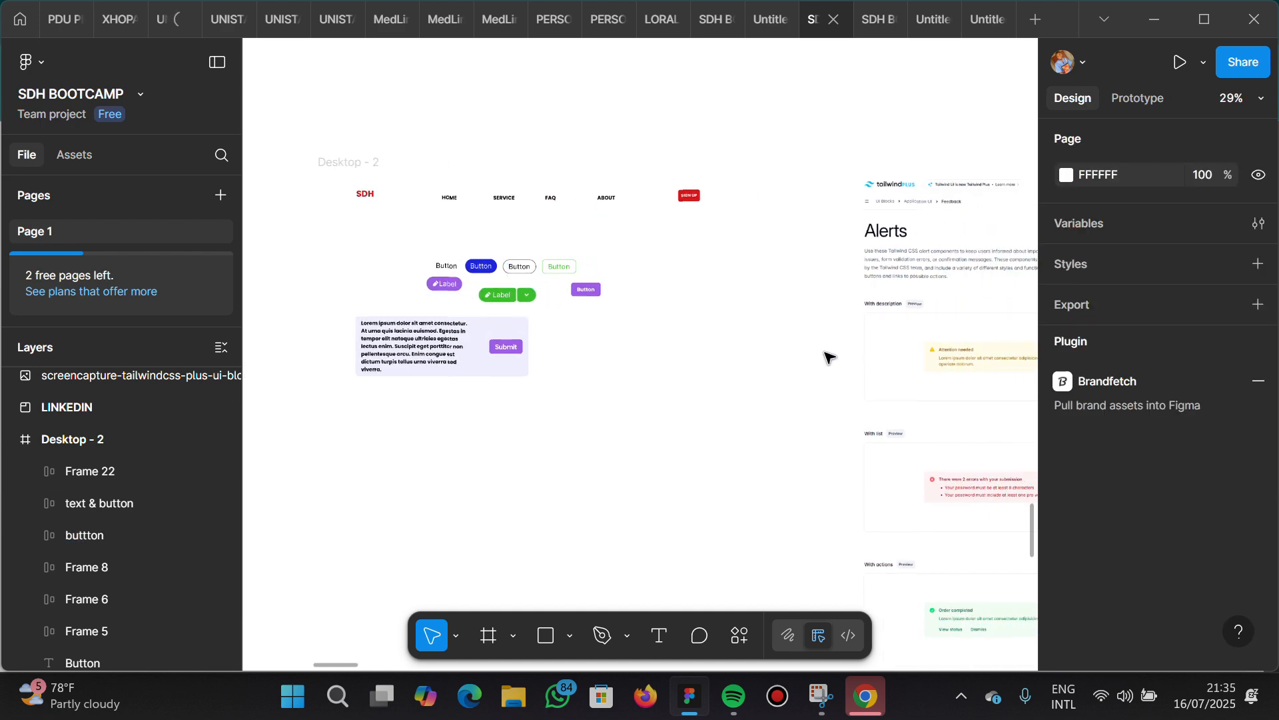
pyautogui.hscroll(-8, 828, 357)
pyautogui.scroll(-3, 829, 357)
pyautogui.scroll(-1, 828, 357)
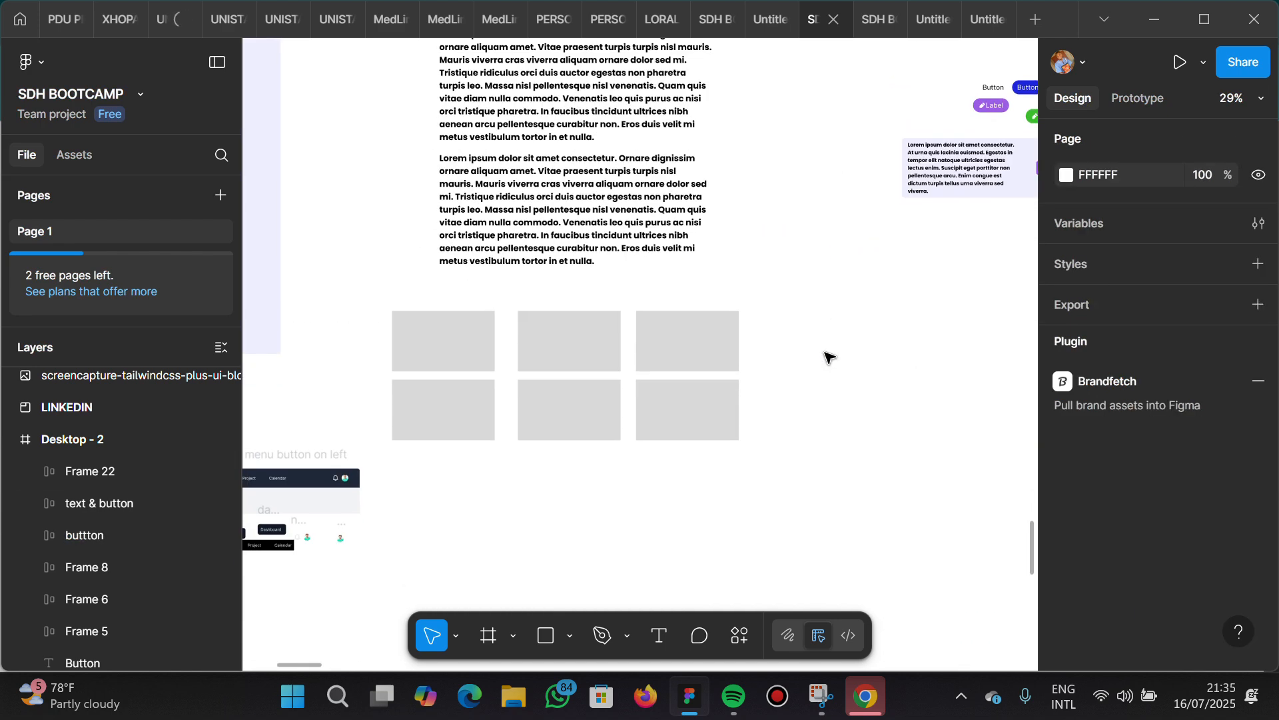
pyautogui.hscroll(-5, 828, 357)
pyautogui.scroll(-4, 829, 357)
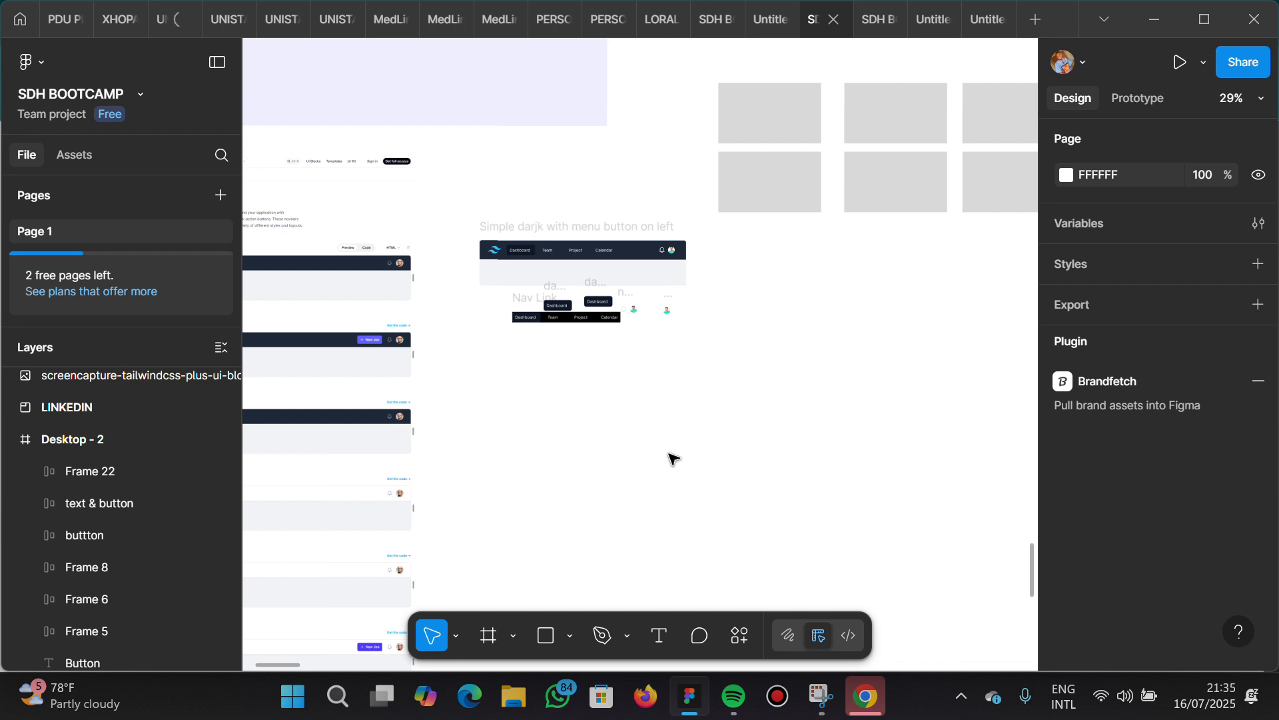
# Switch to Chrome and show the Google Meet landing page
pyautogui.click(862, 710)
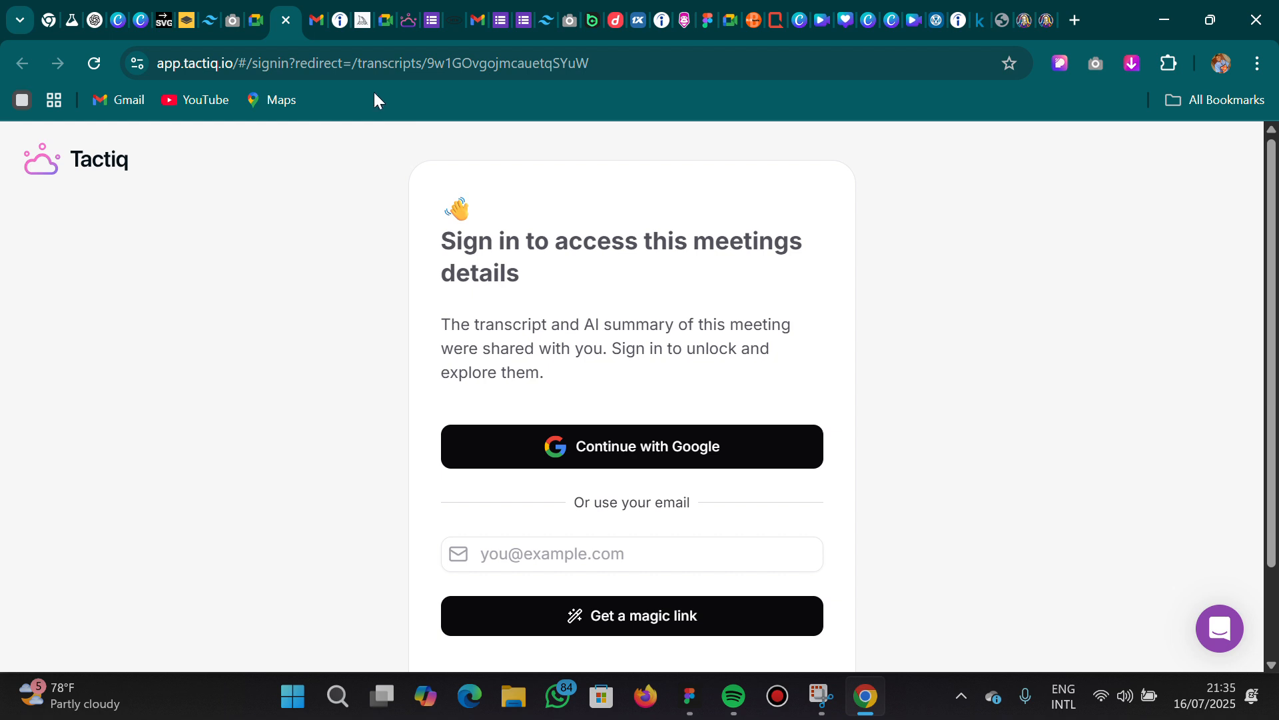
pyautogui.click(256, 21)
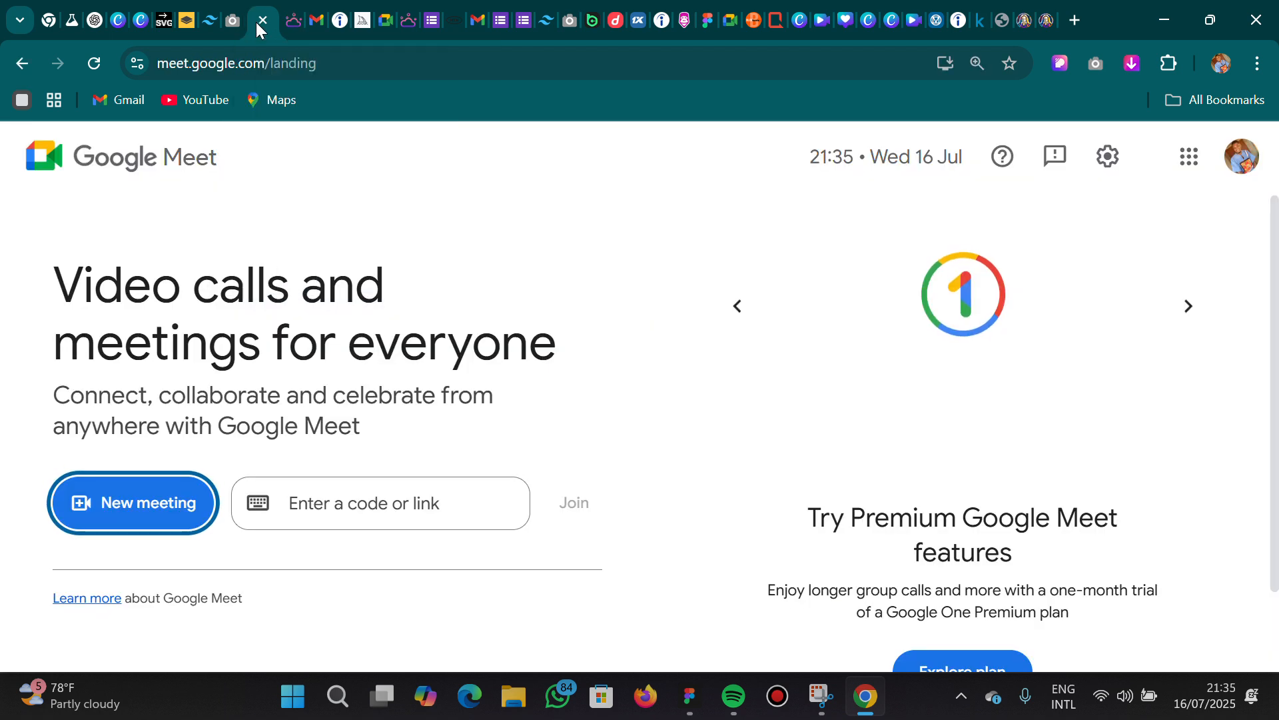